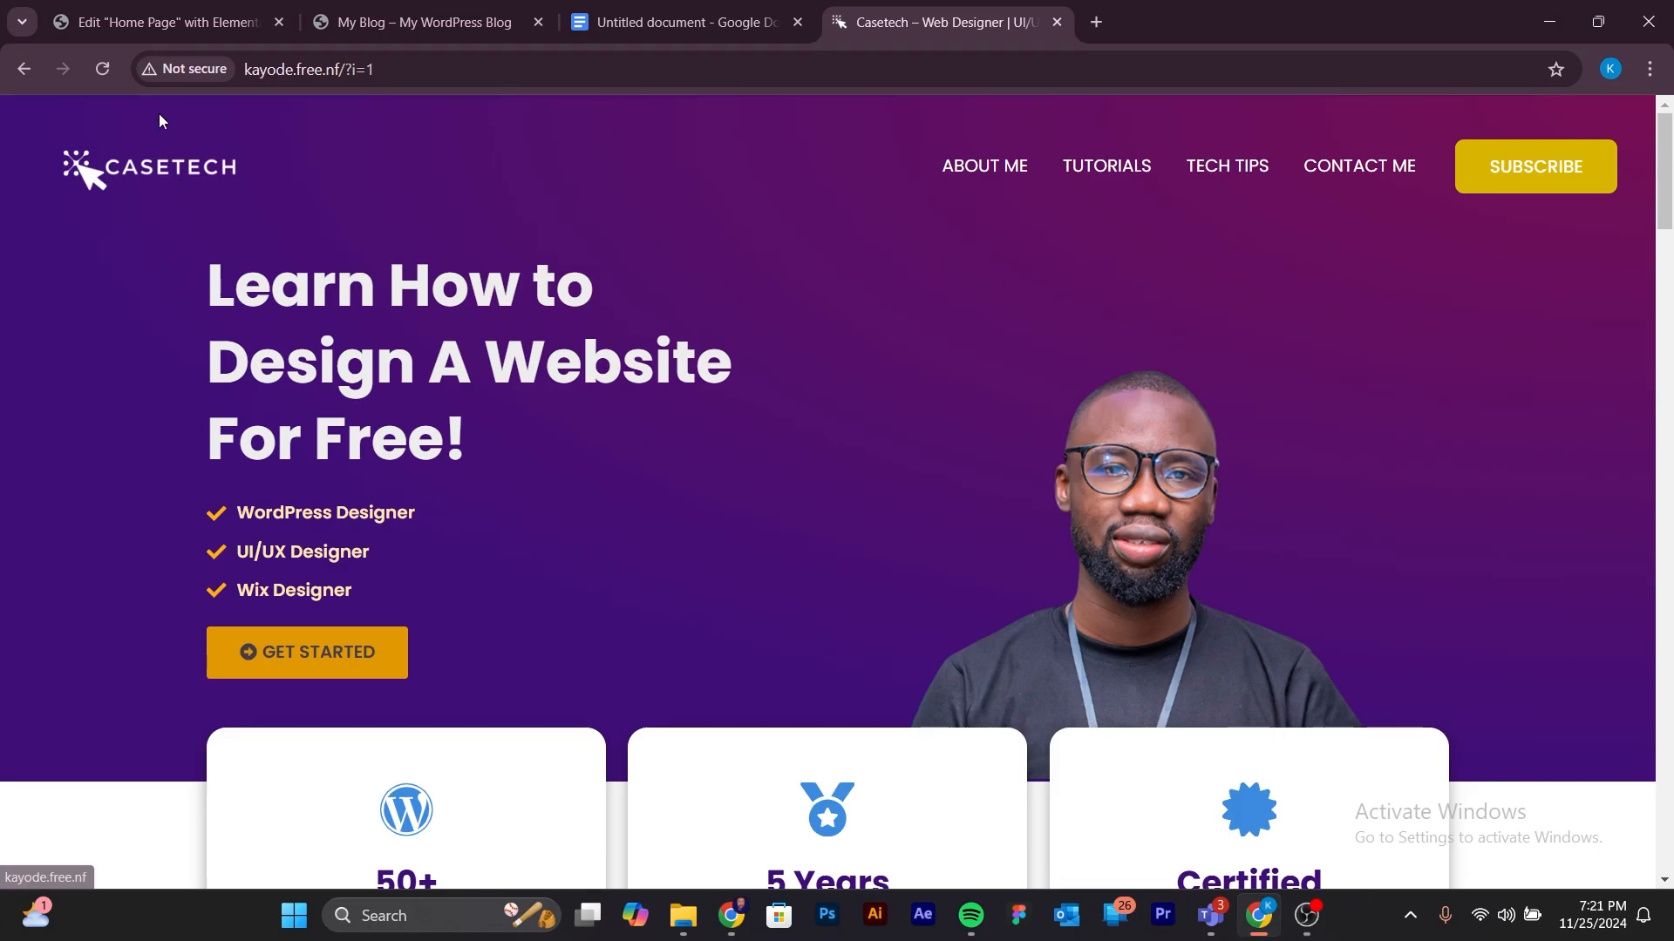
Switch to the Elementor editor of the Home Page and set its page layout to Default.
click(164, 23)
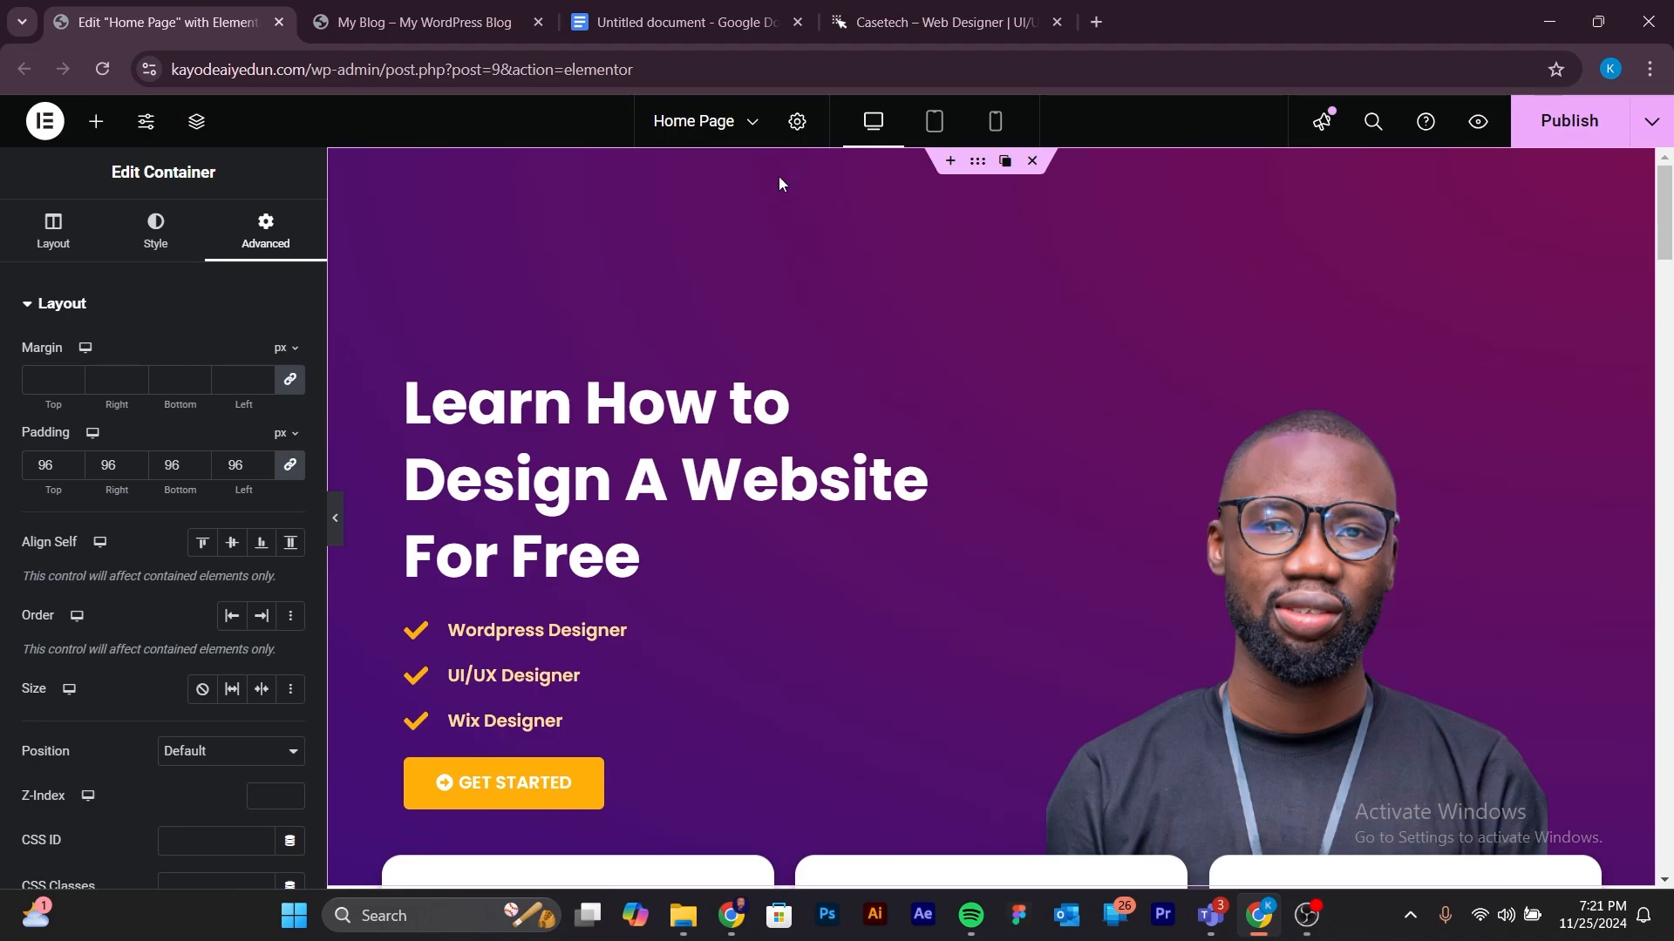
click(795, 130)
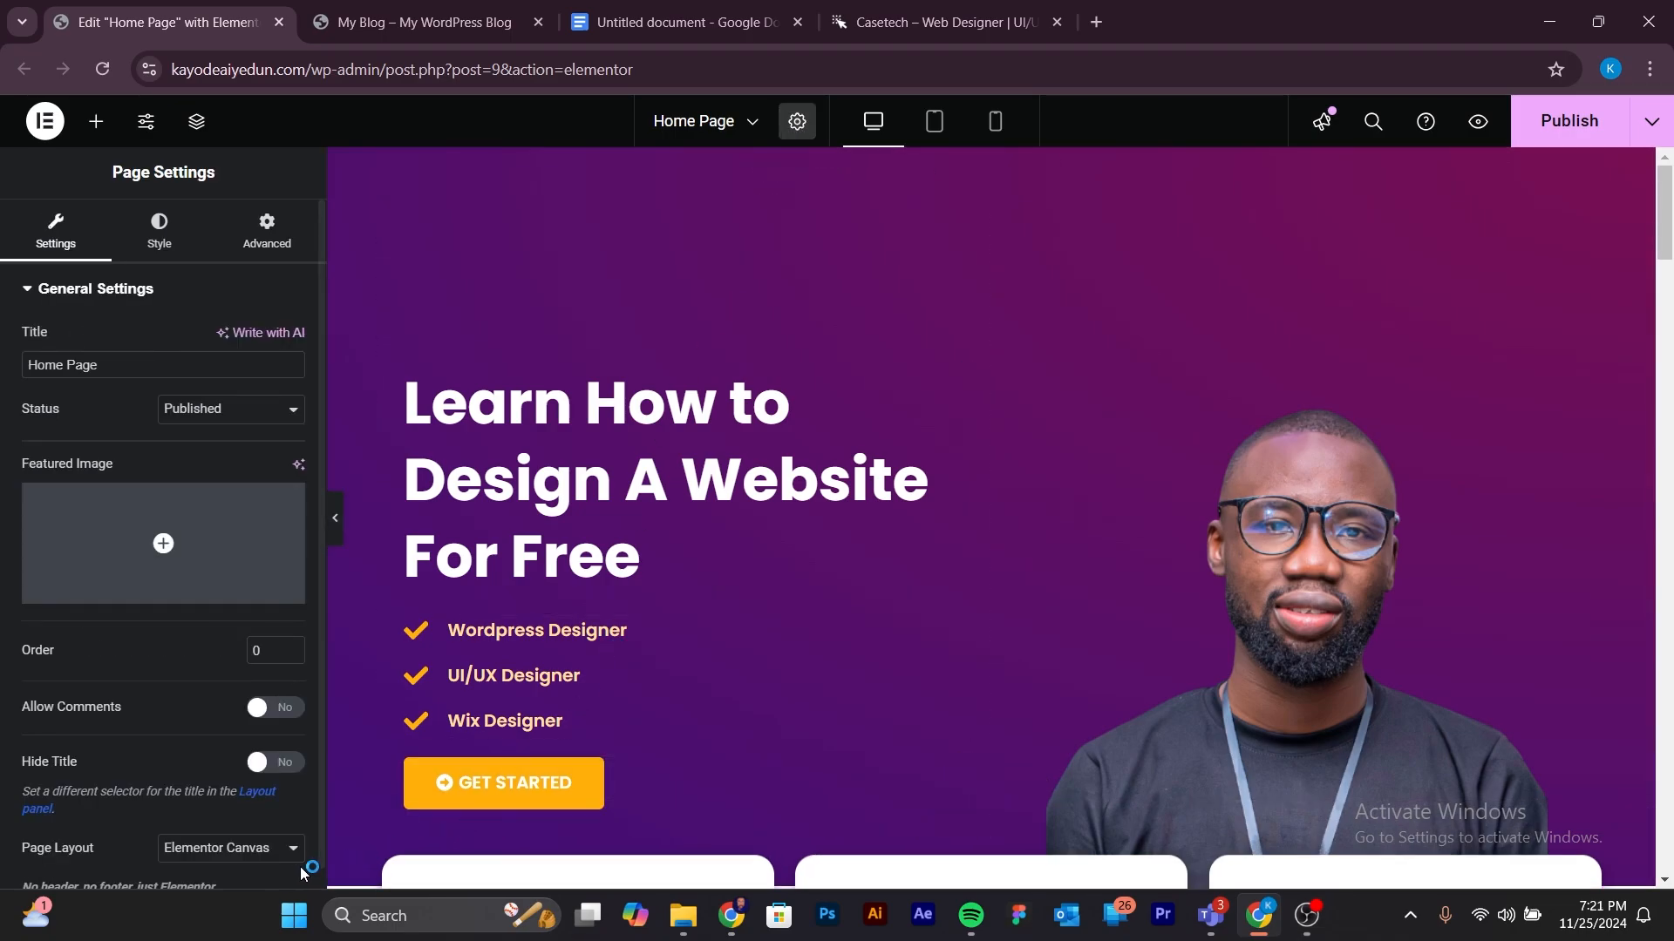
scroll(233, 764, down, 1)
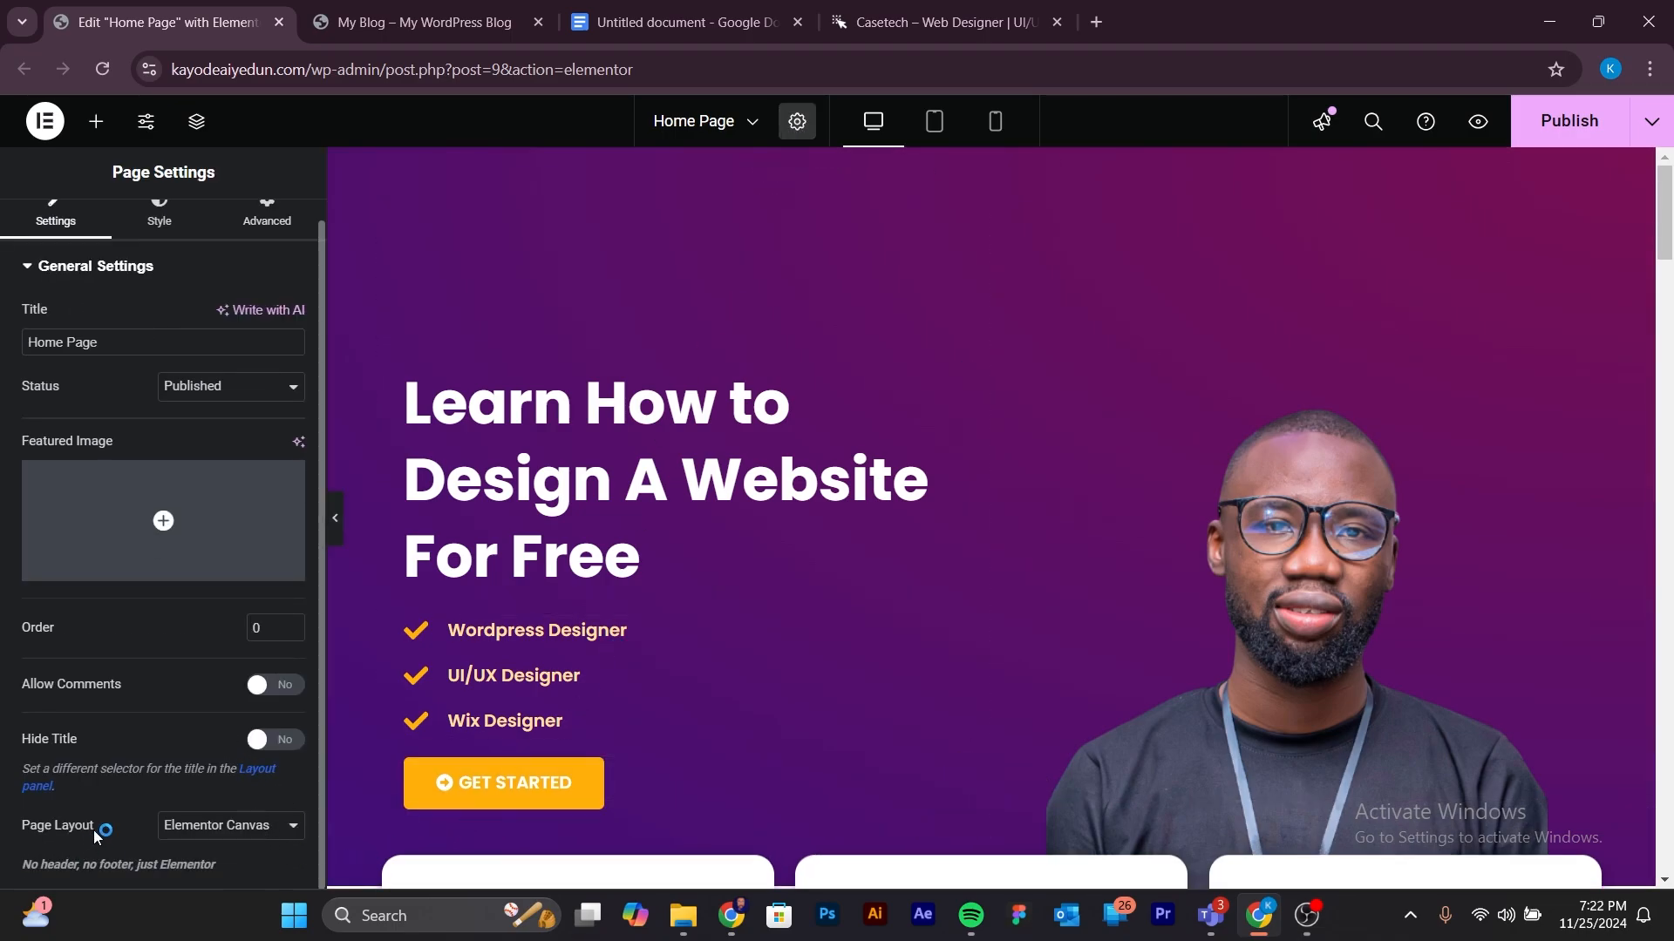
click(273, 829)
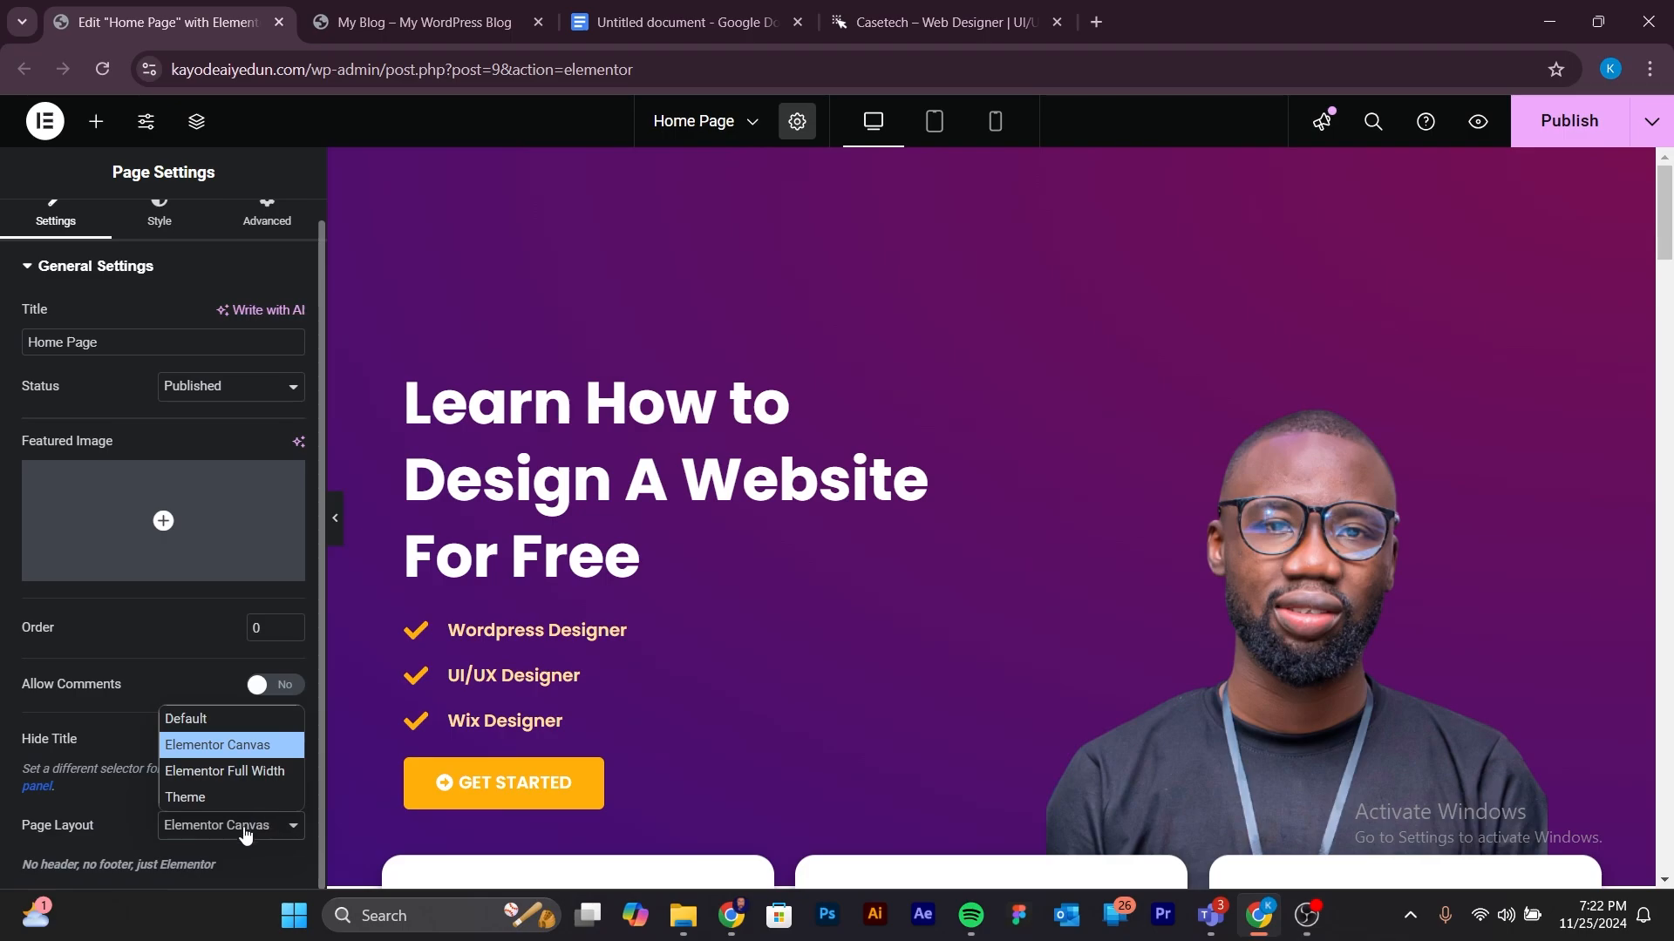
click(224, 720)
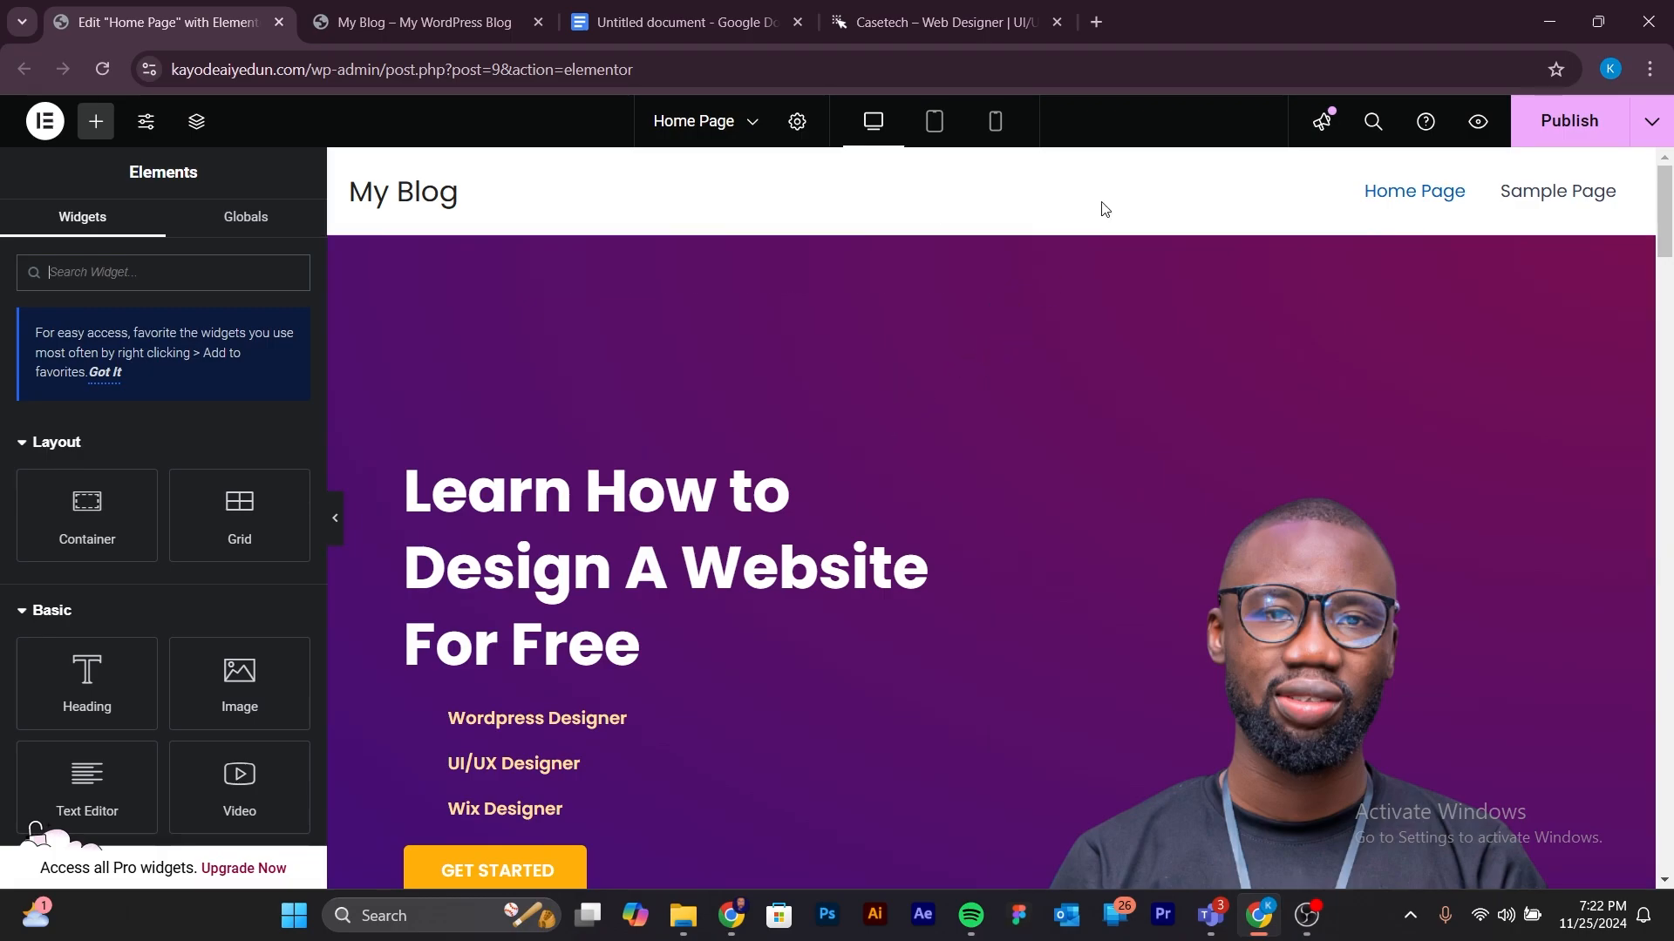
Open the site's WordPress dashboard in a new browser tab through its /wp-admin address and go to the Customize screen under Appearance.
click(1096, 22)
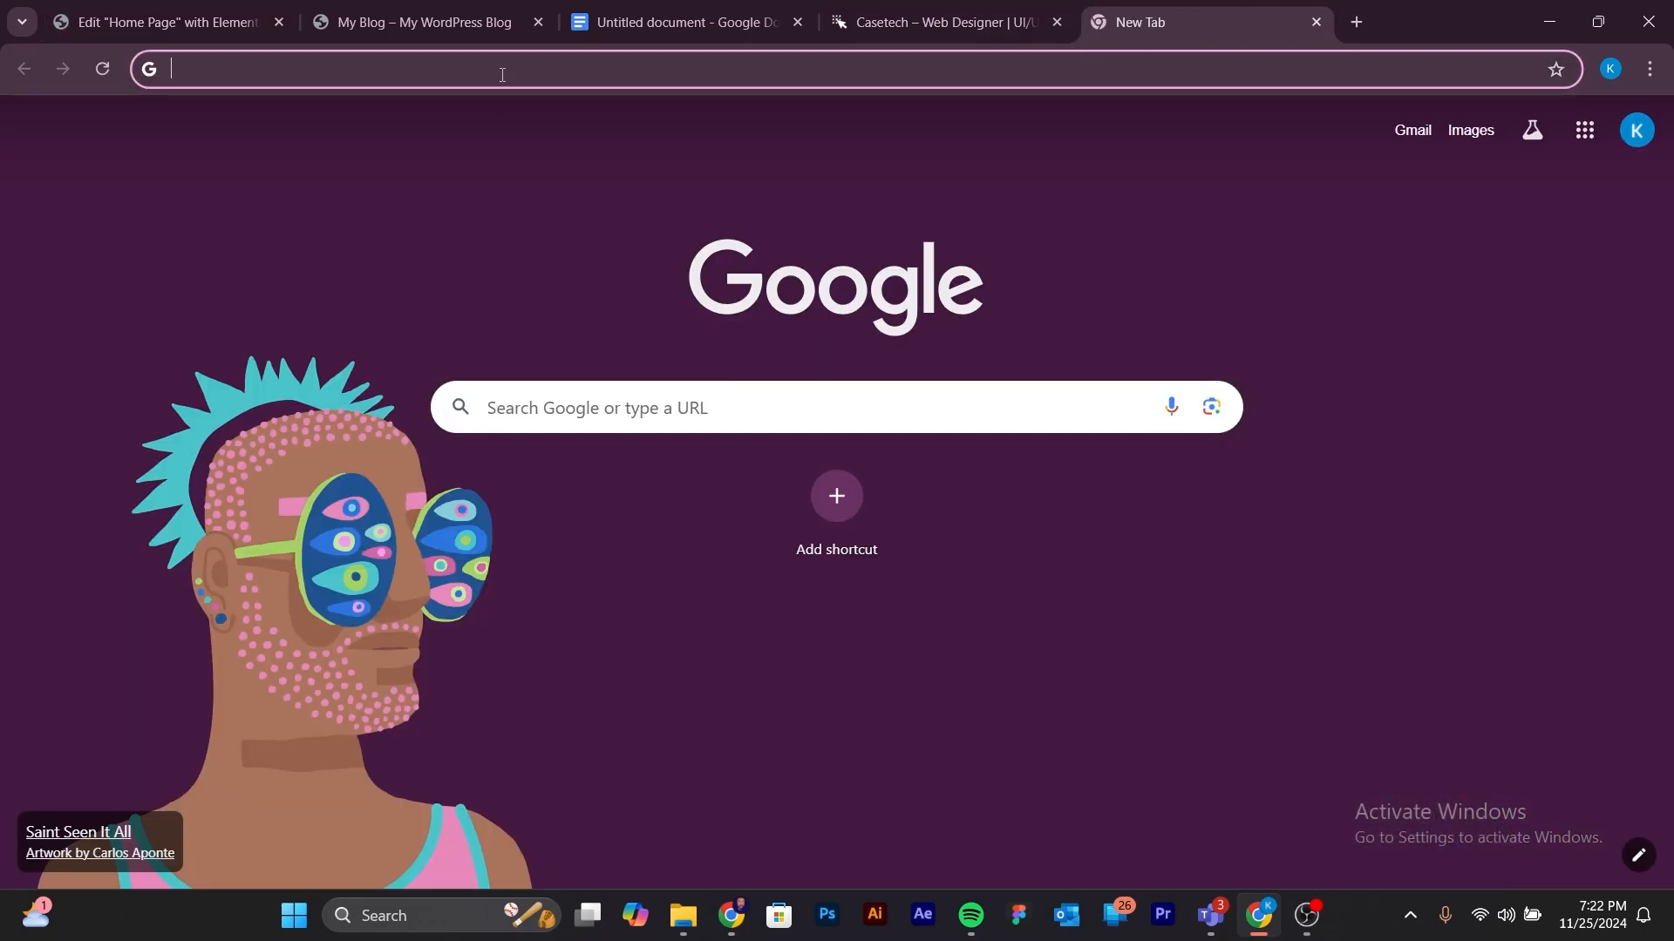
text(kayodeaiyedun.com)
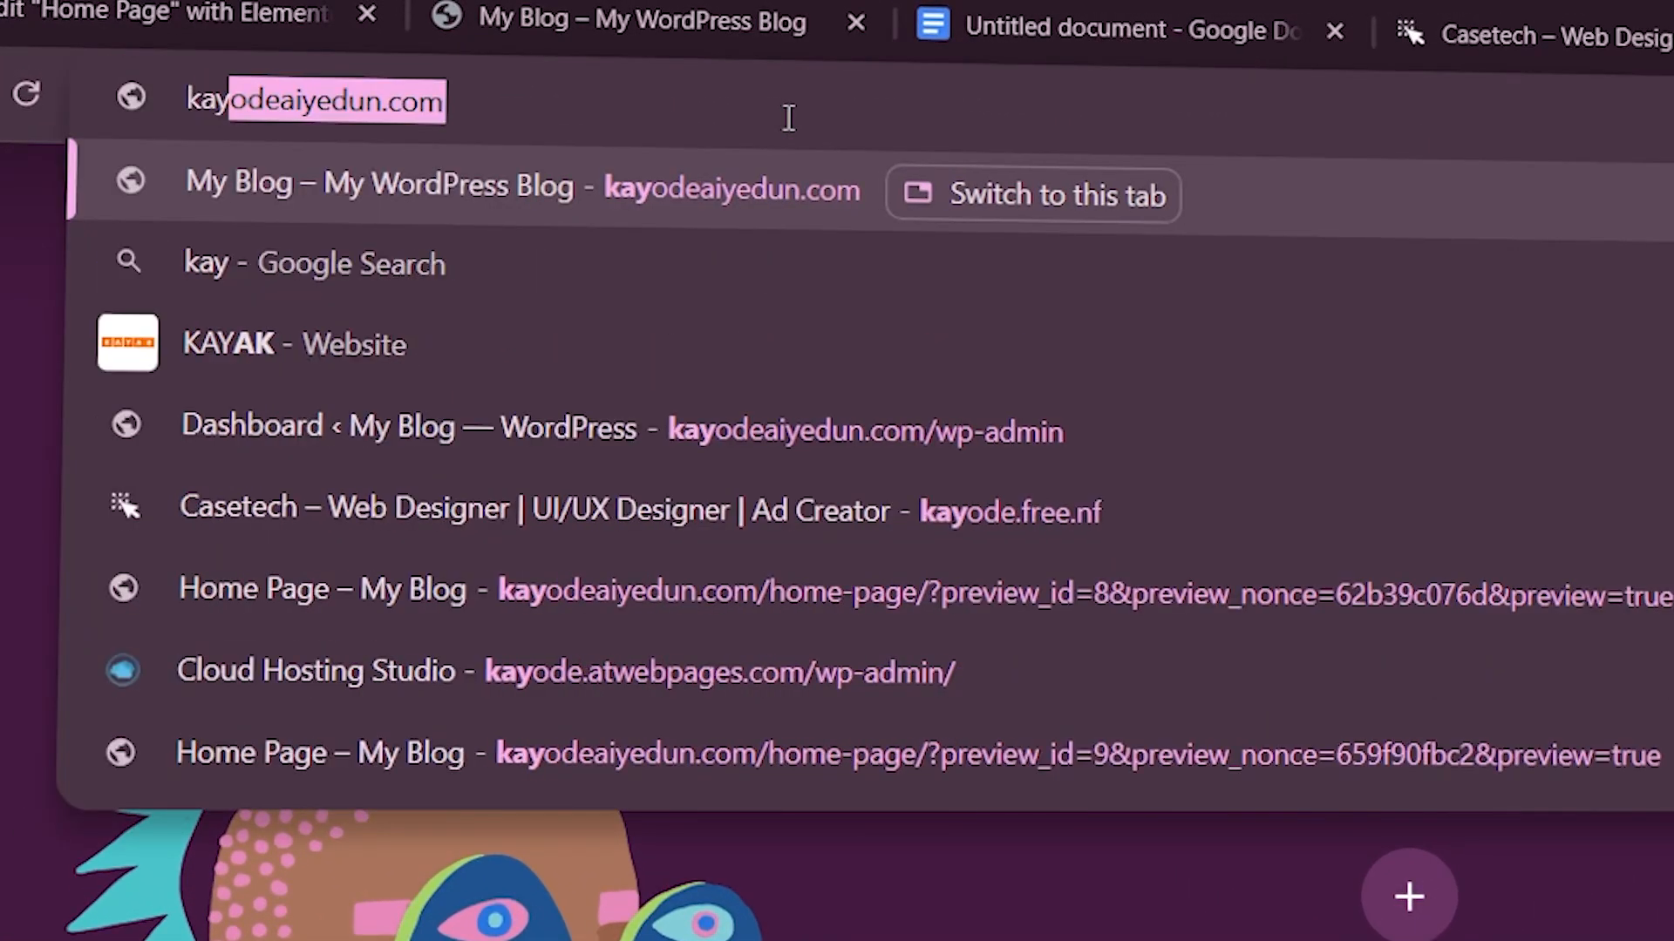
click(525, 104)
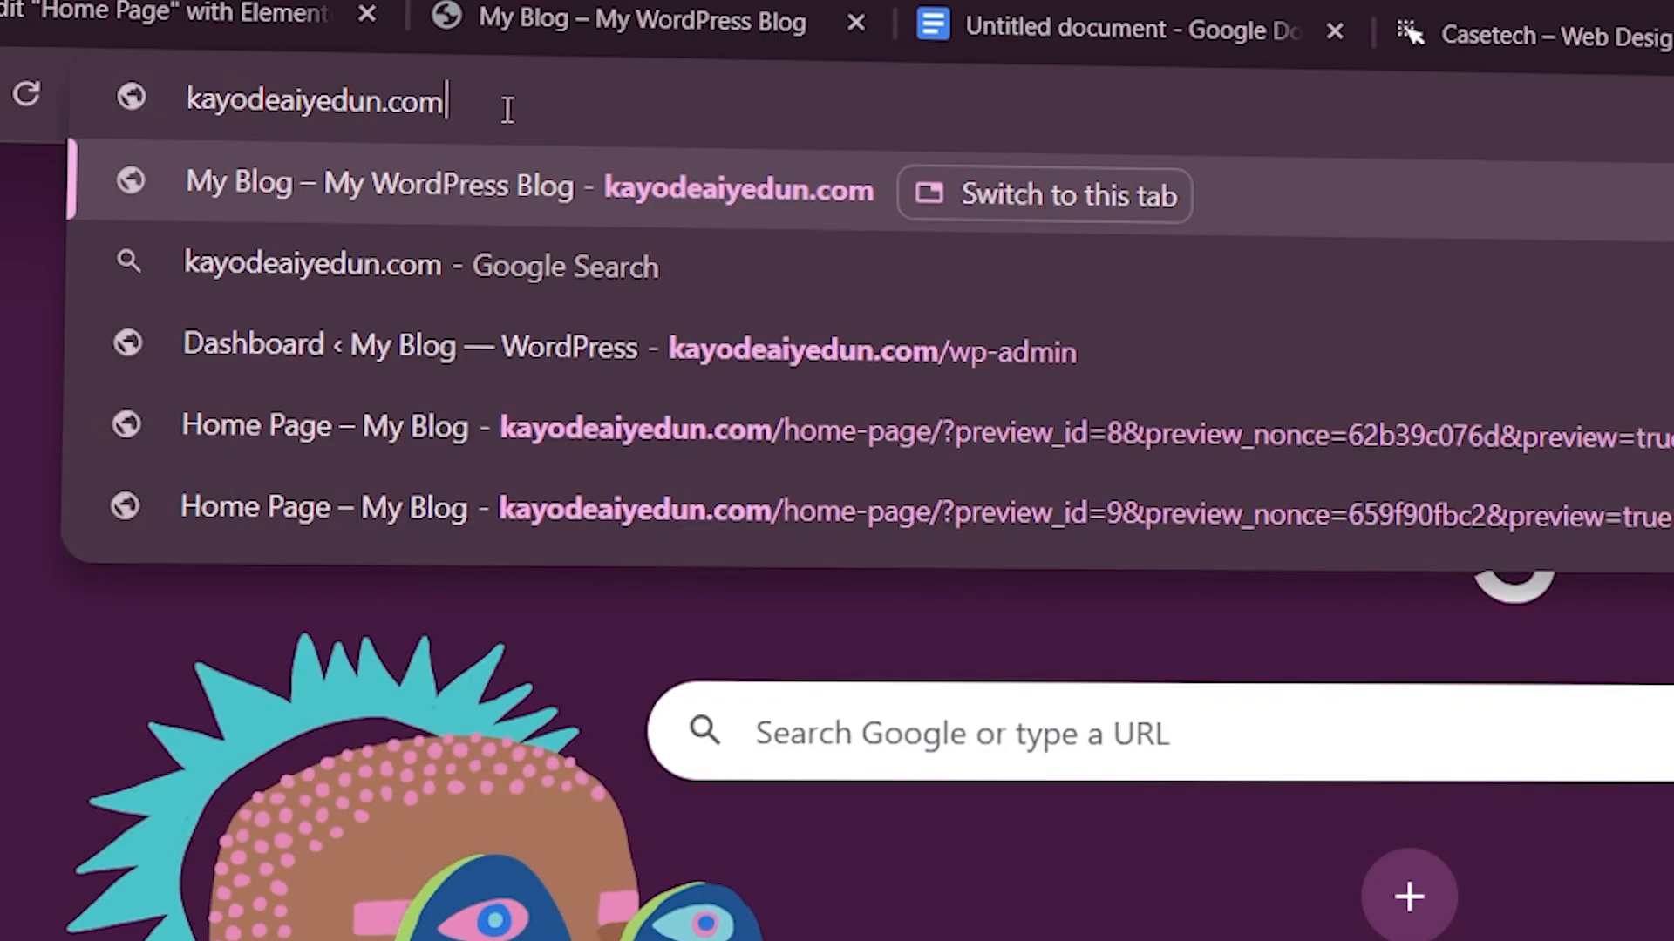
text(/)
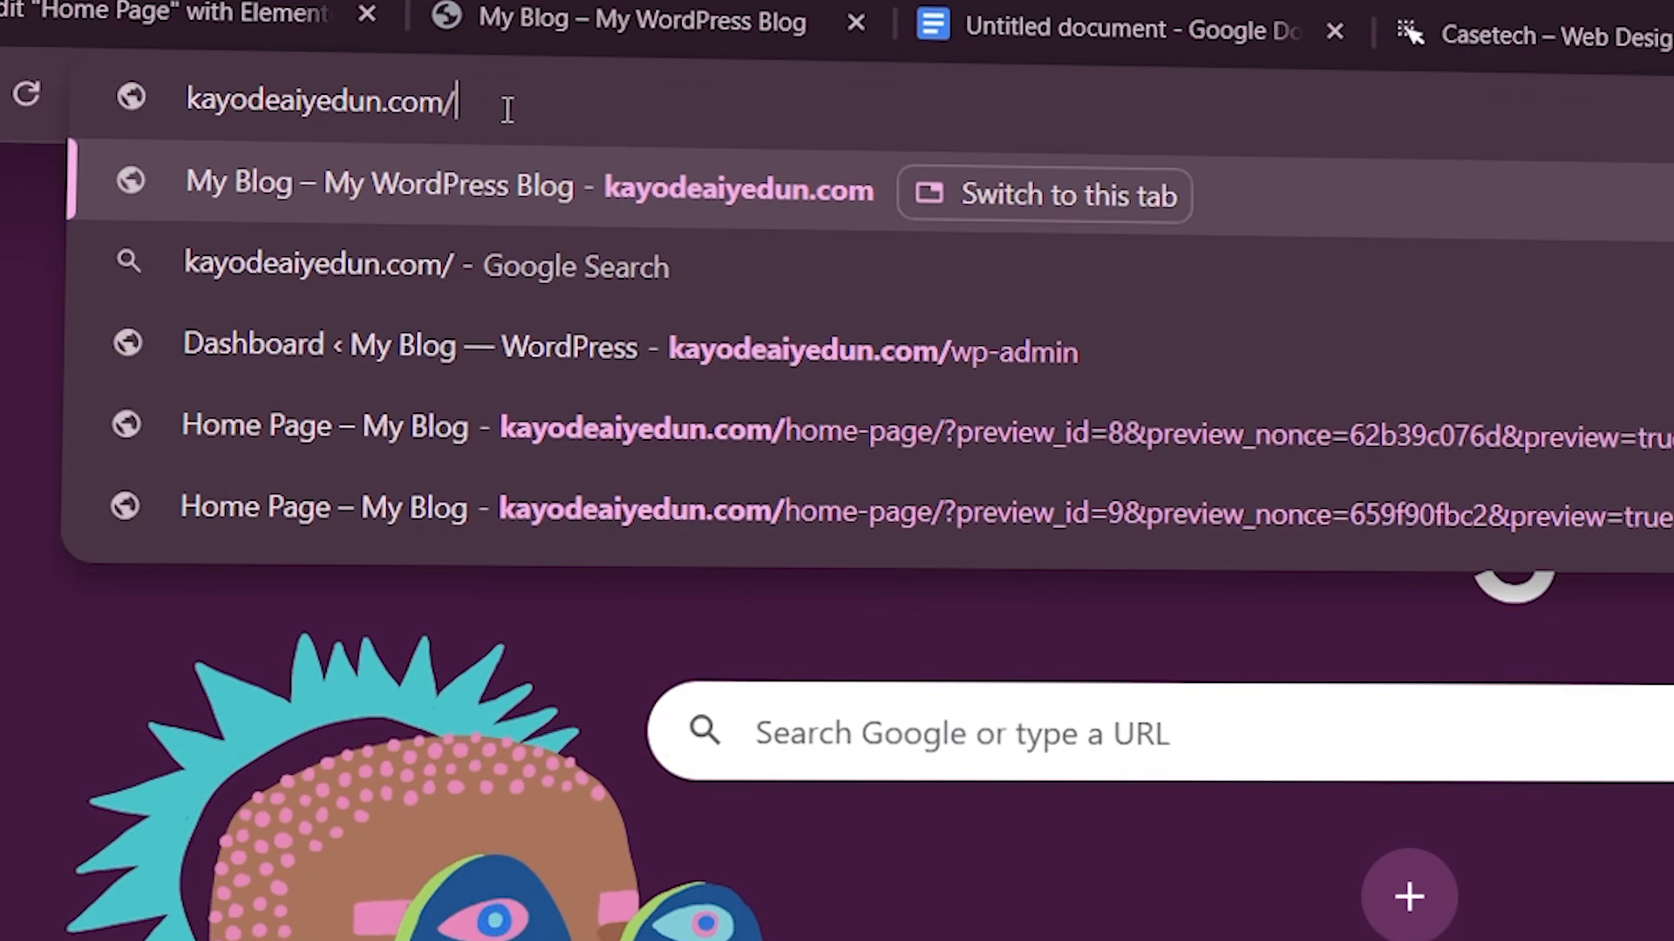
text(wp)
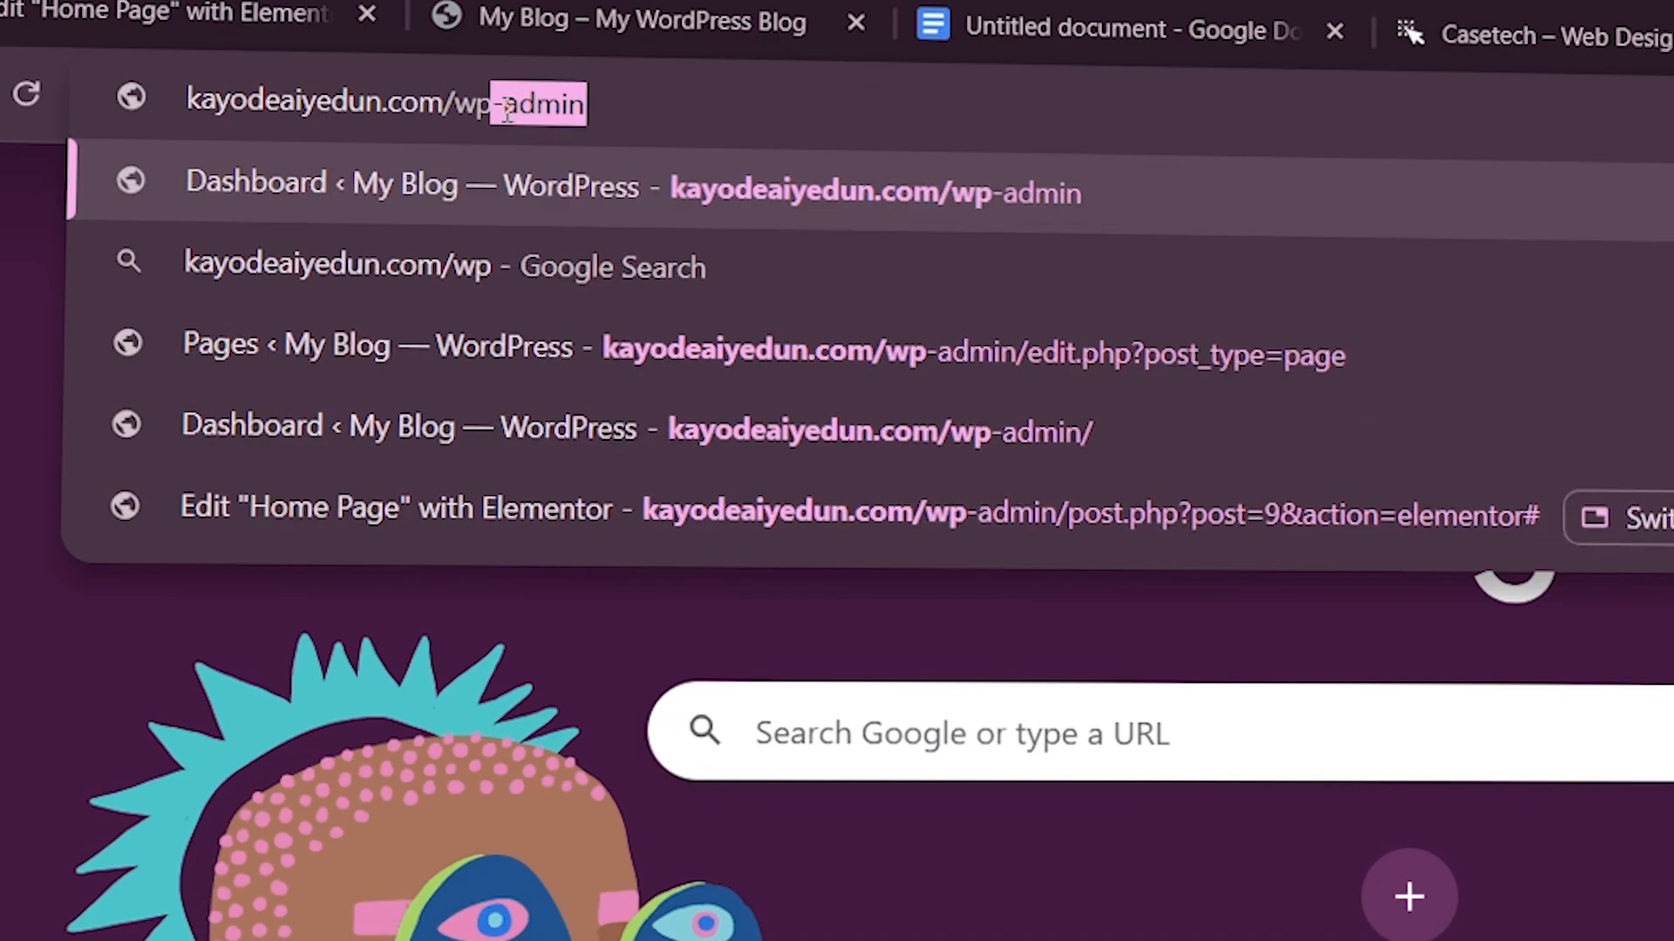
click(659, 67)
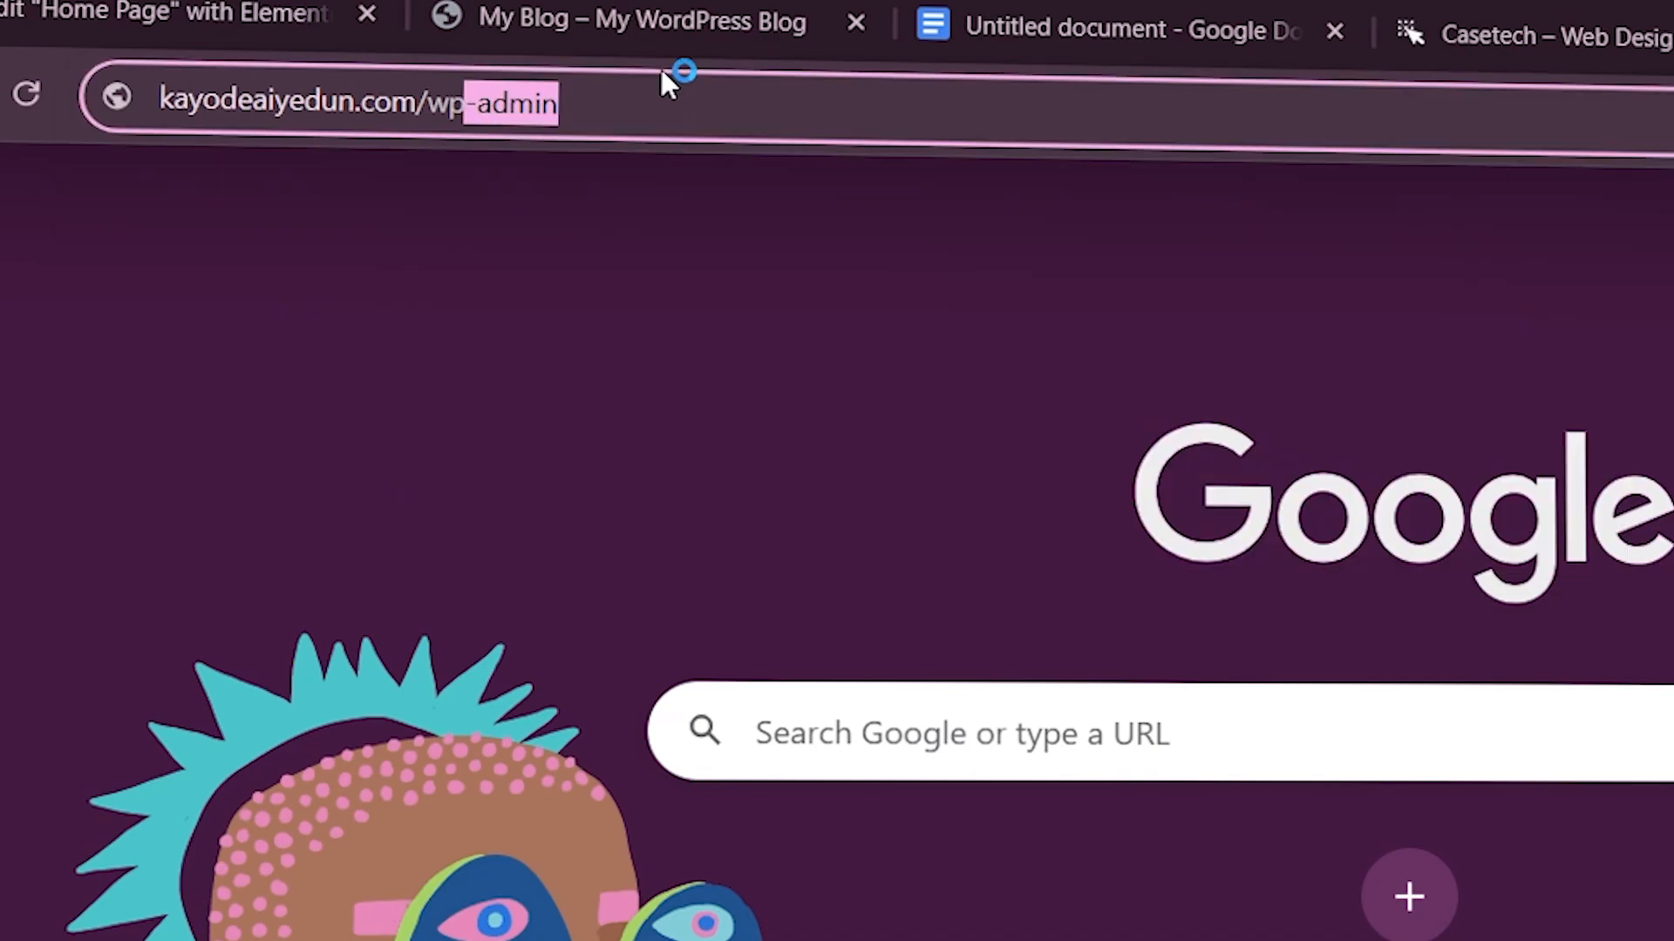
click(631, 119)
key(Return)
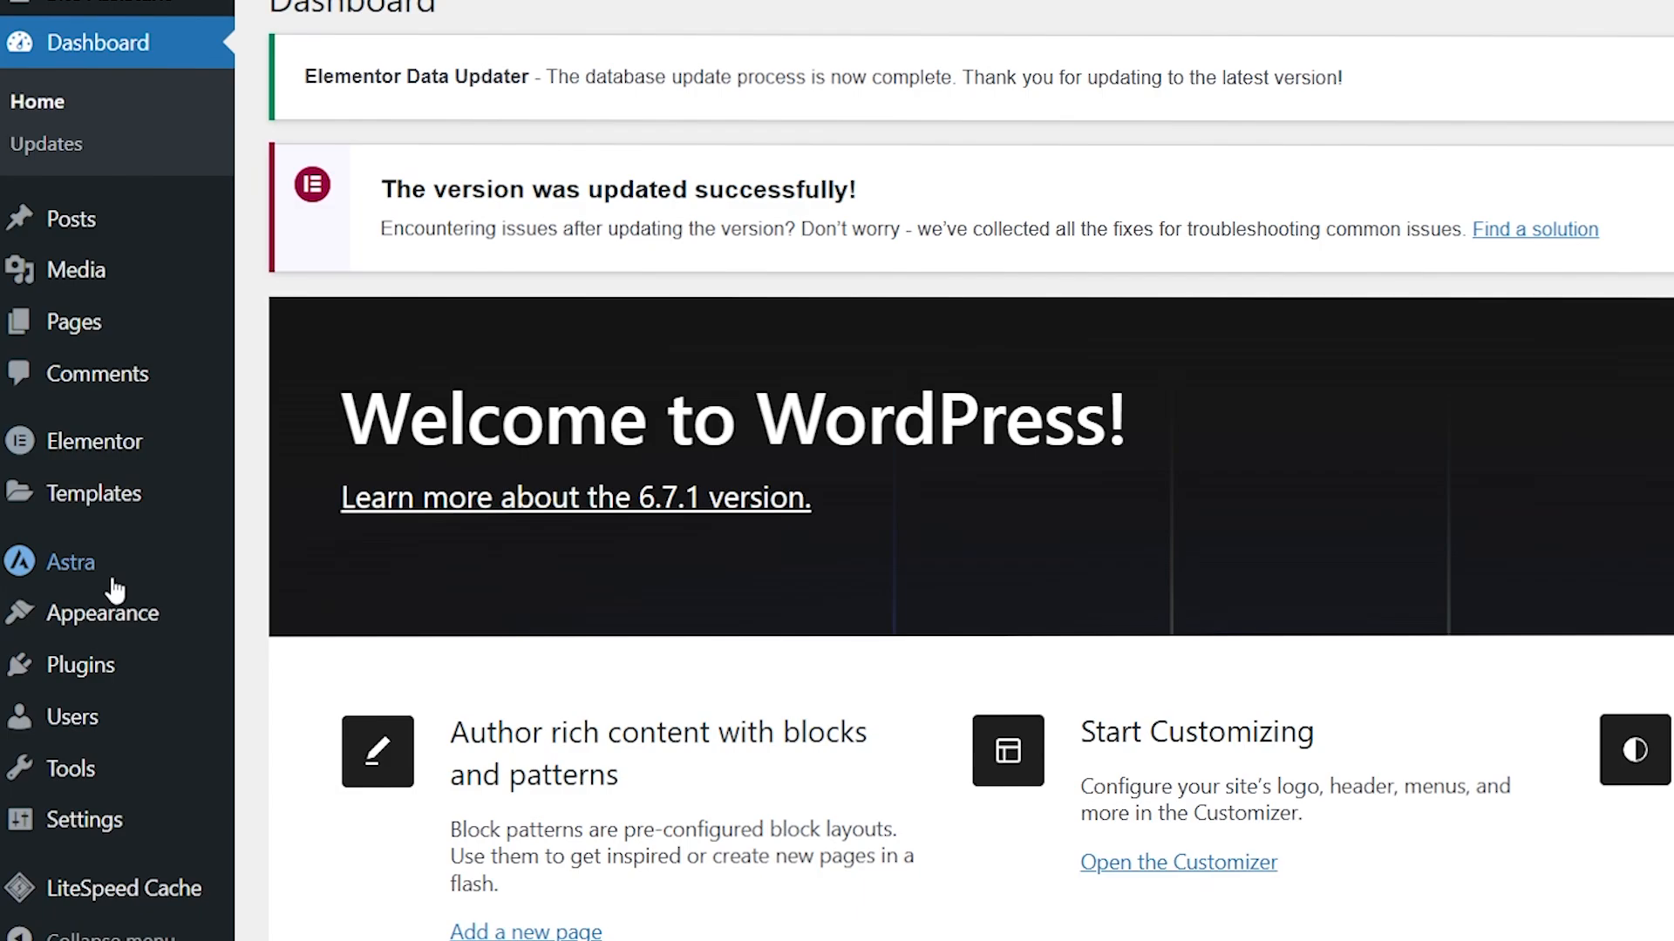
mouse_move(87, 618)
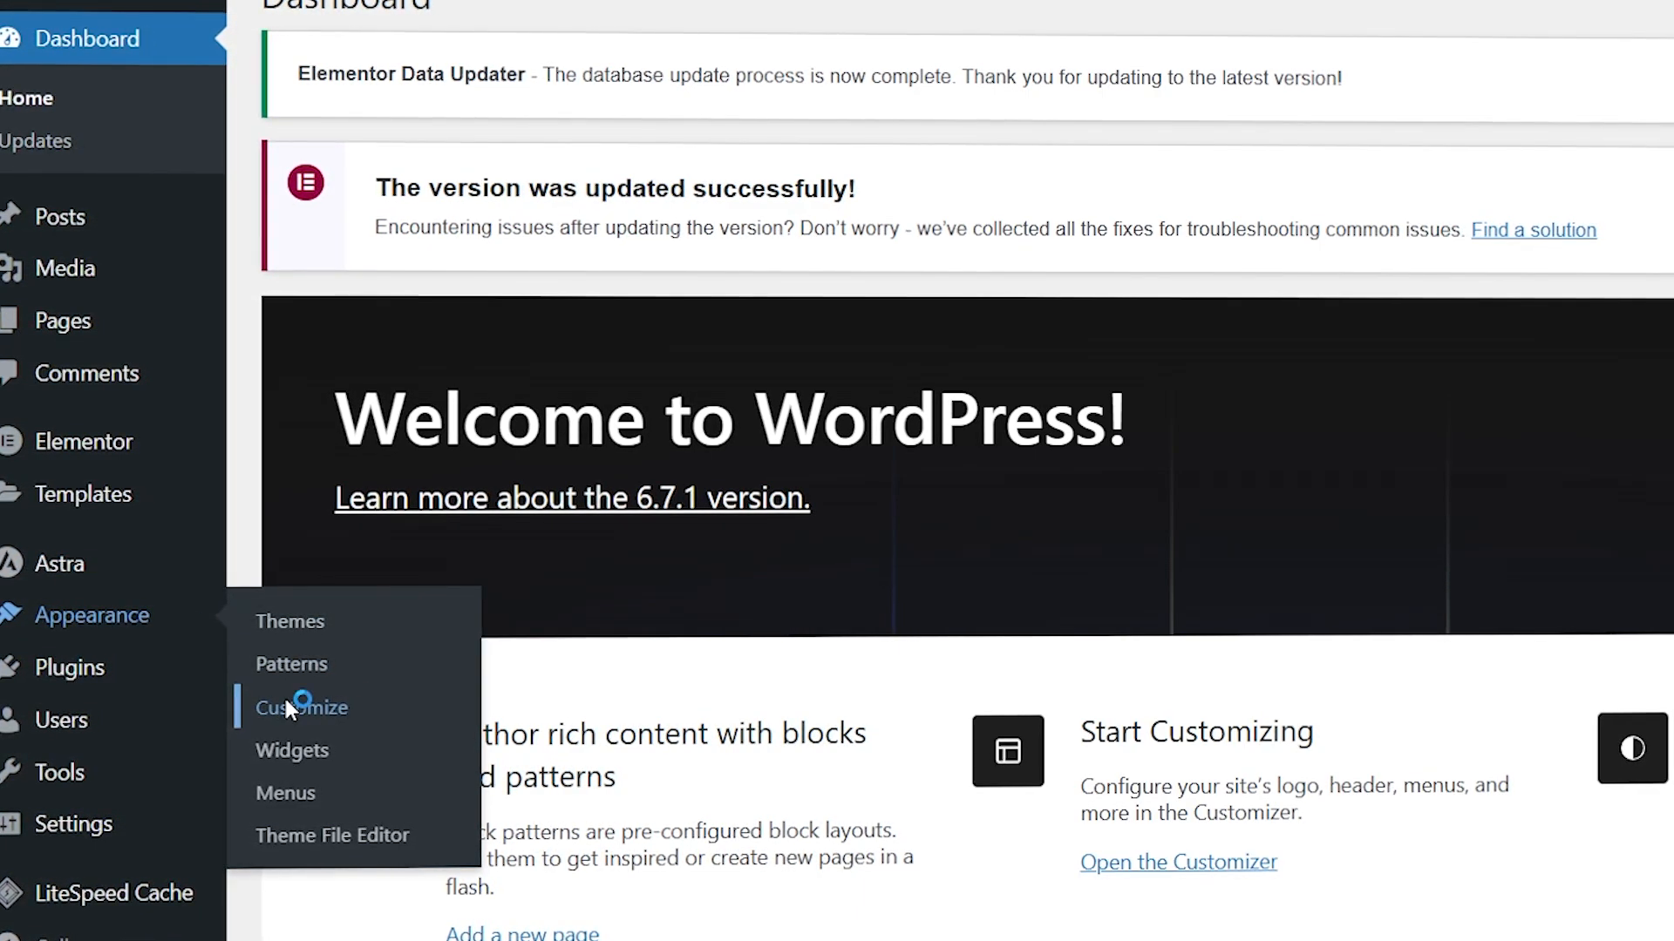
click(290, 708)
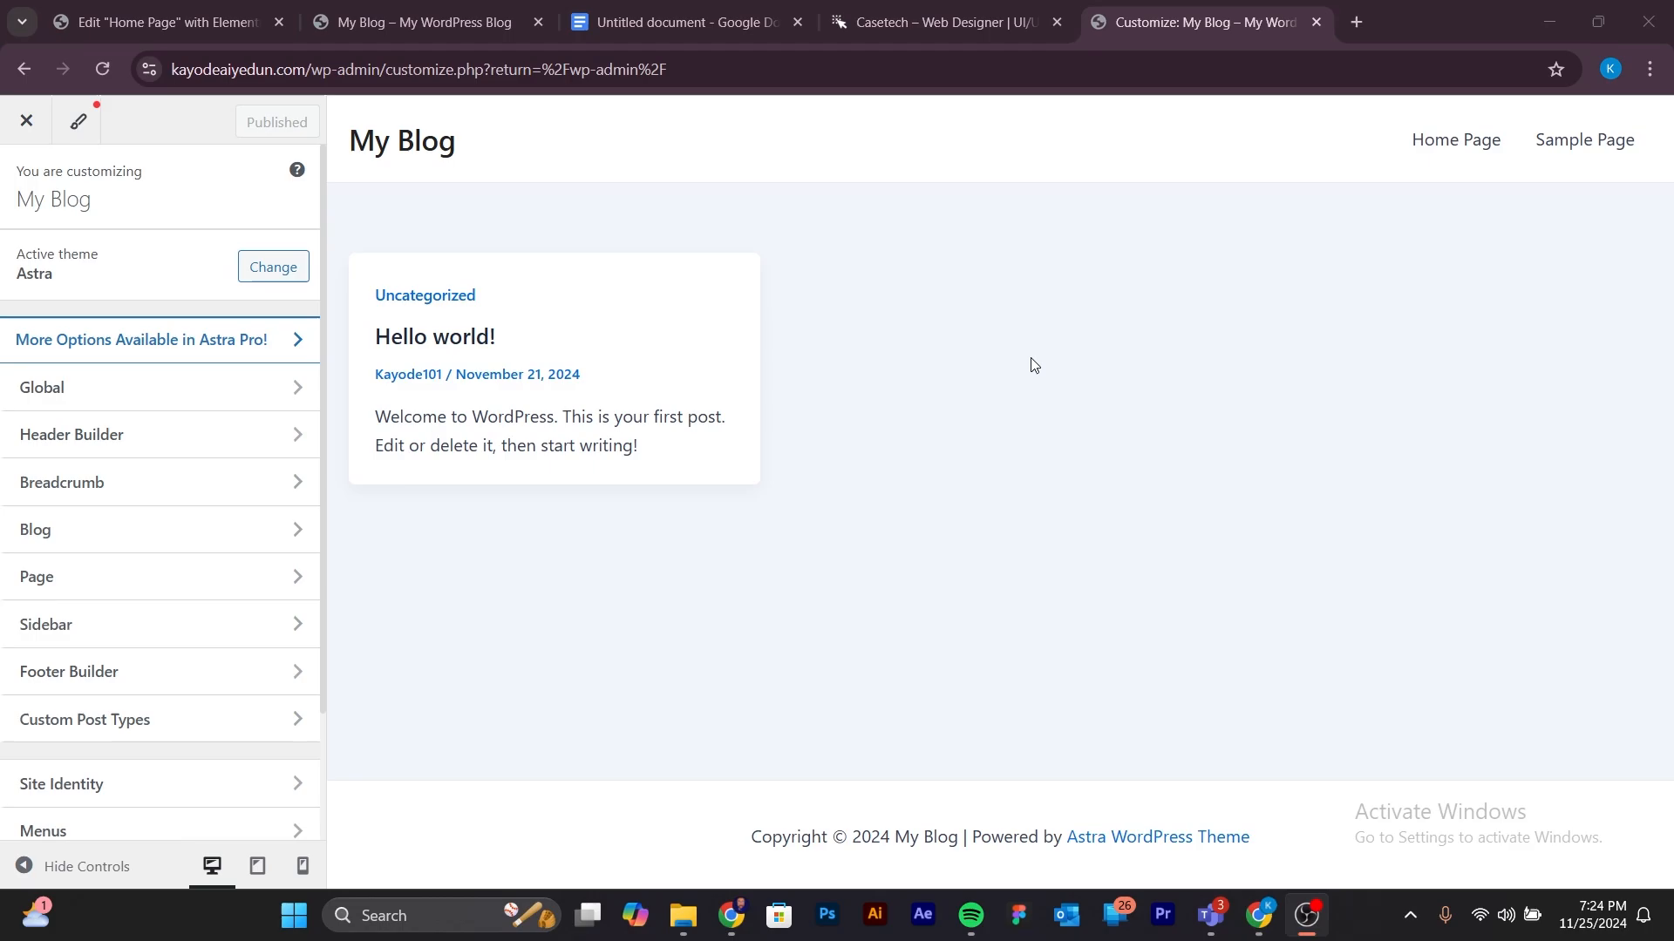
Open the live site's root address in another browser tab to view its current front page.
click(1358, 23)
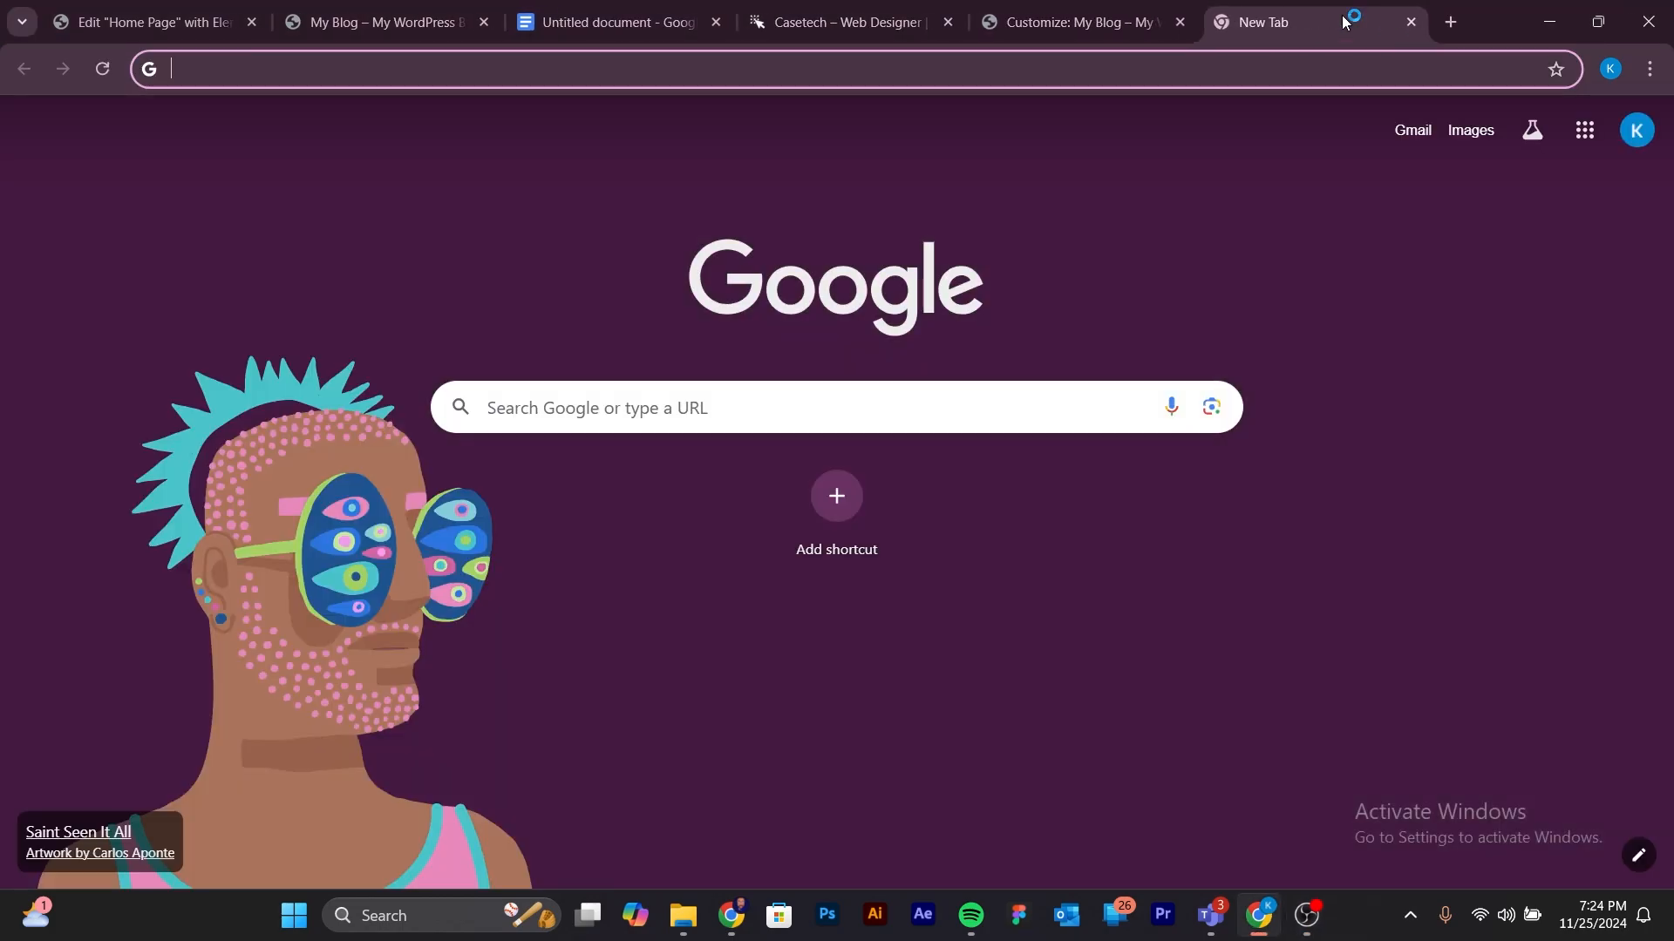
text(kayodeaiyedun.com)
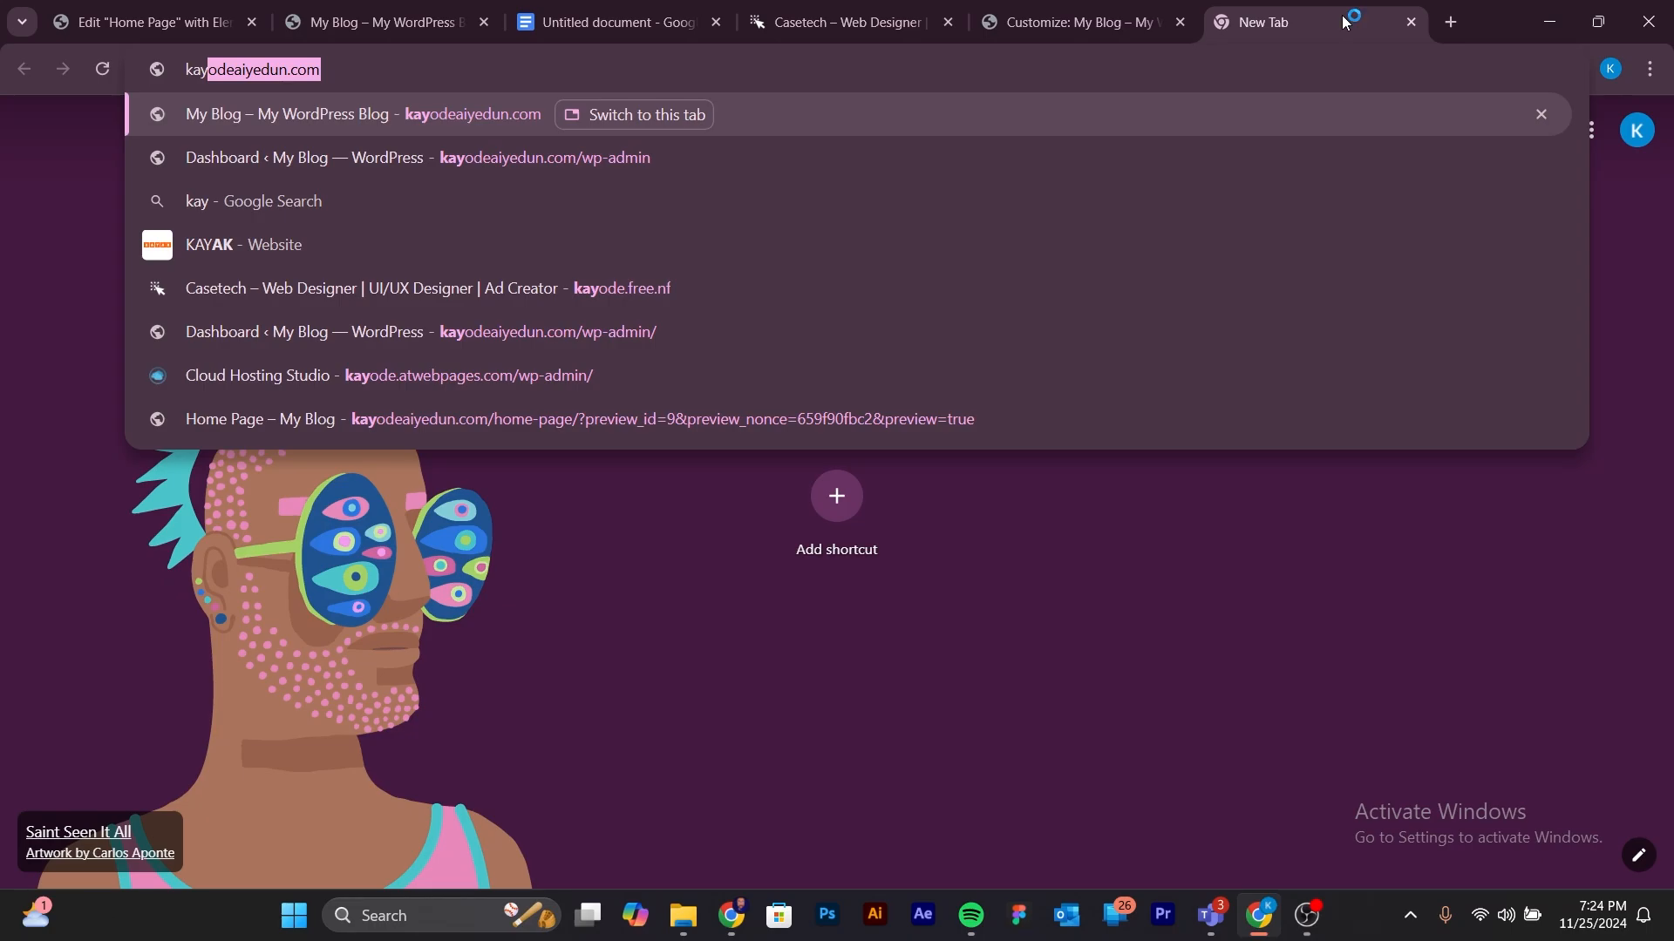
key(Return)
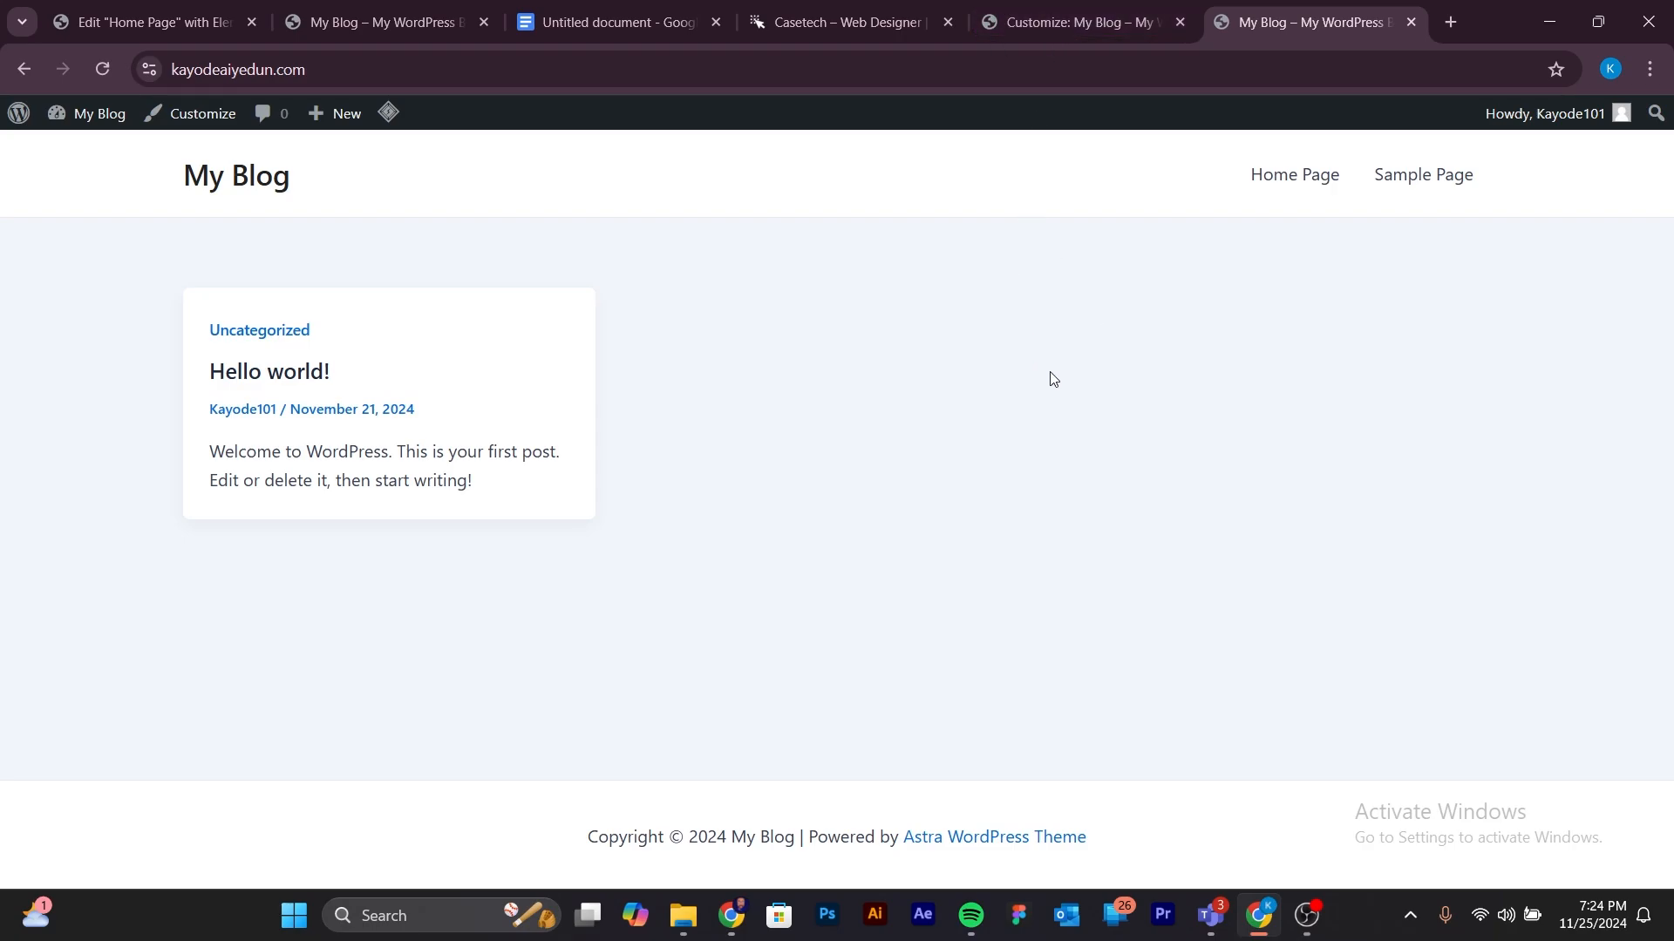
In the Customizer's Homepage Settings, display a static page with Home Page as the homepage, and publish the change.
click(1029, 23)
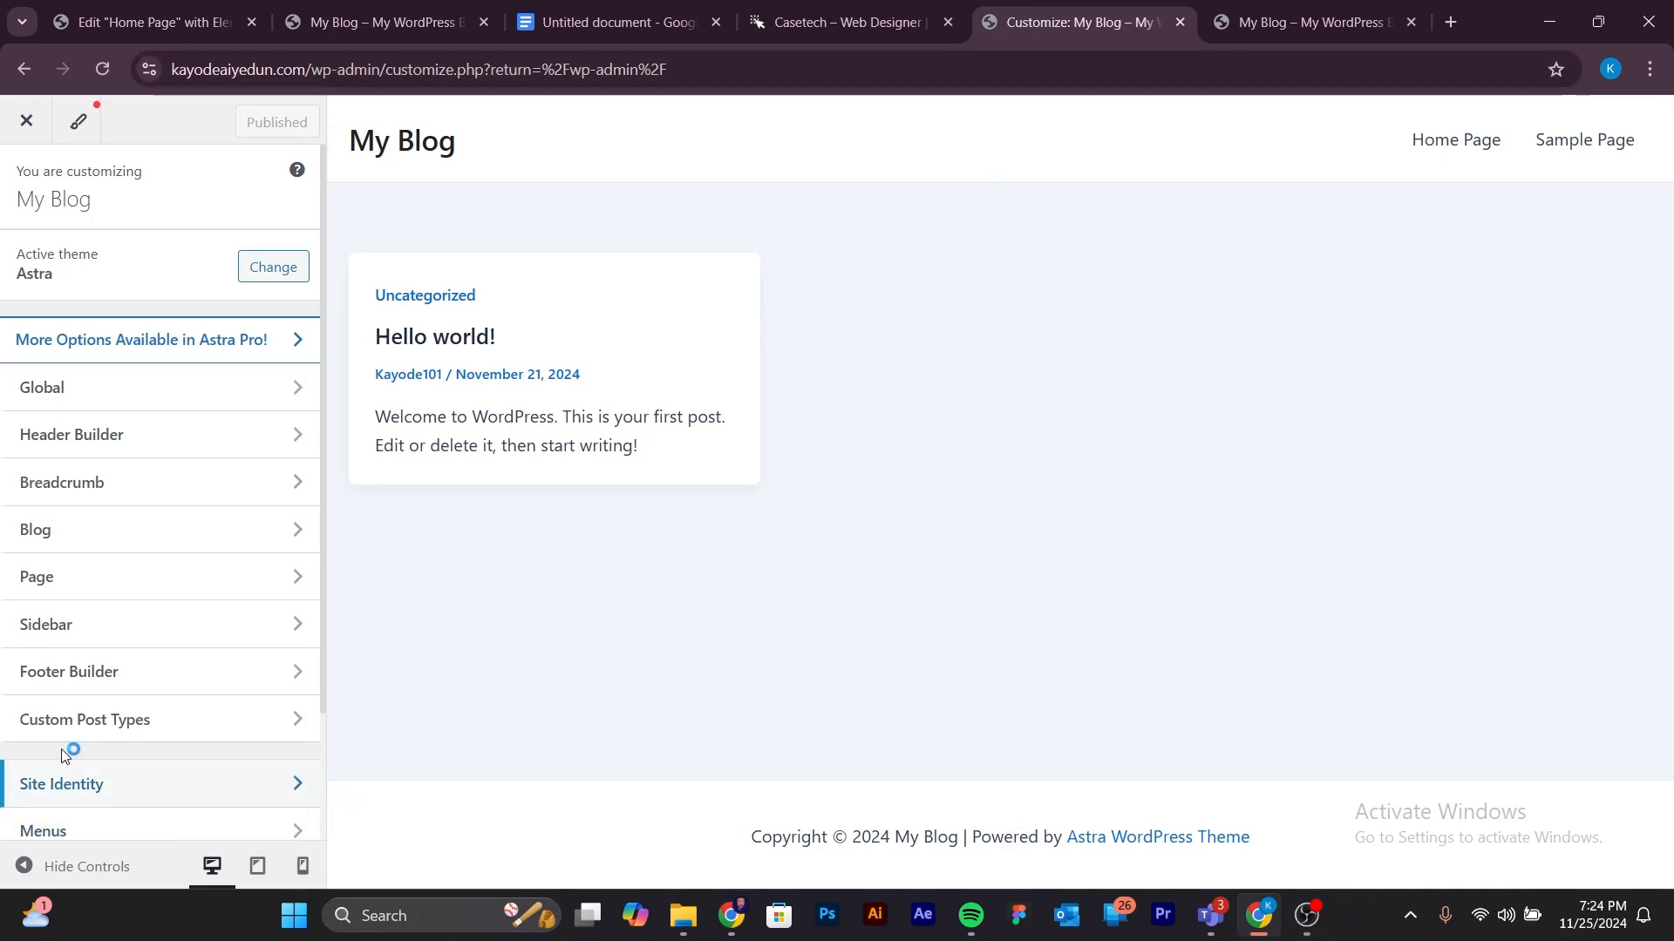
scroll(96, 663, down, 1)
scroll(97, 663, down, 1)
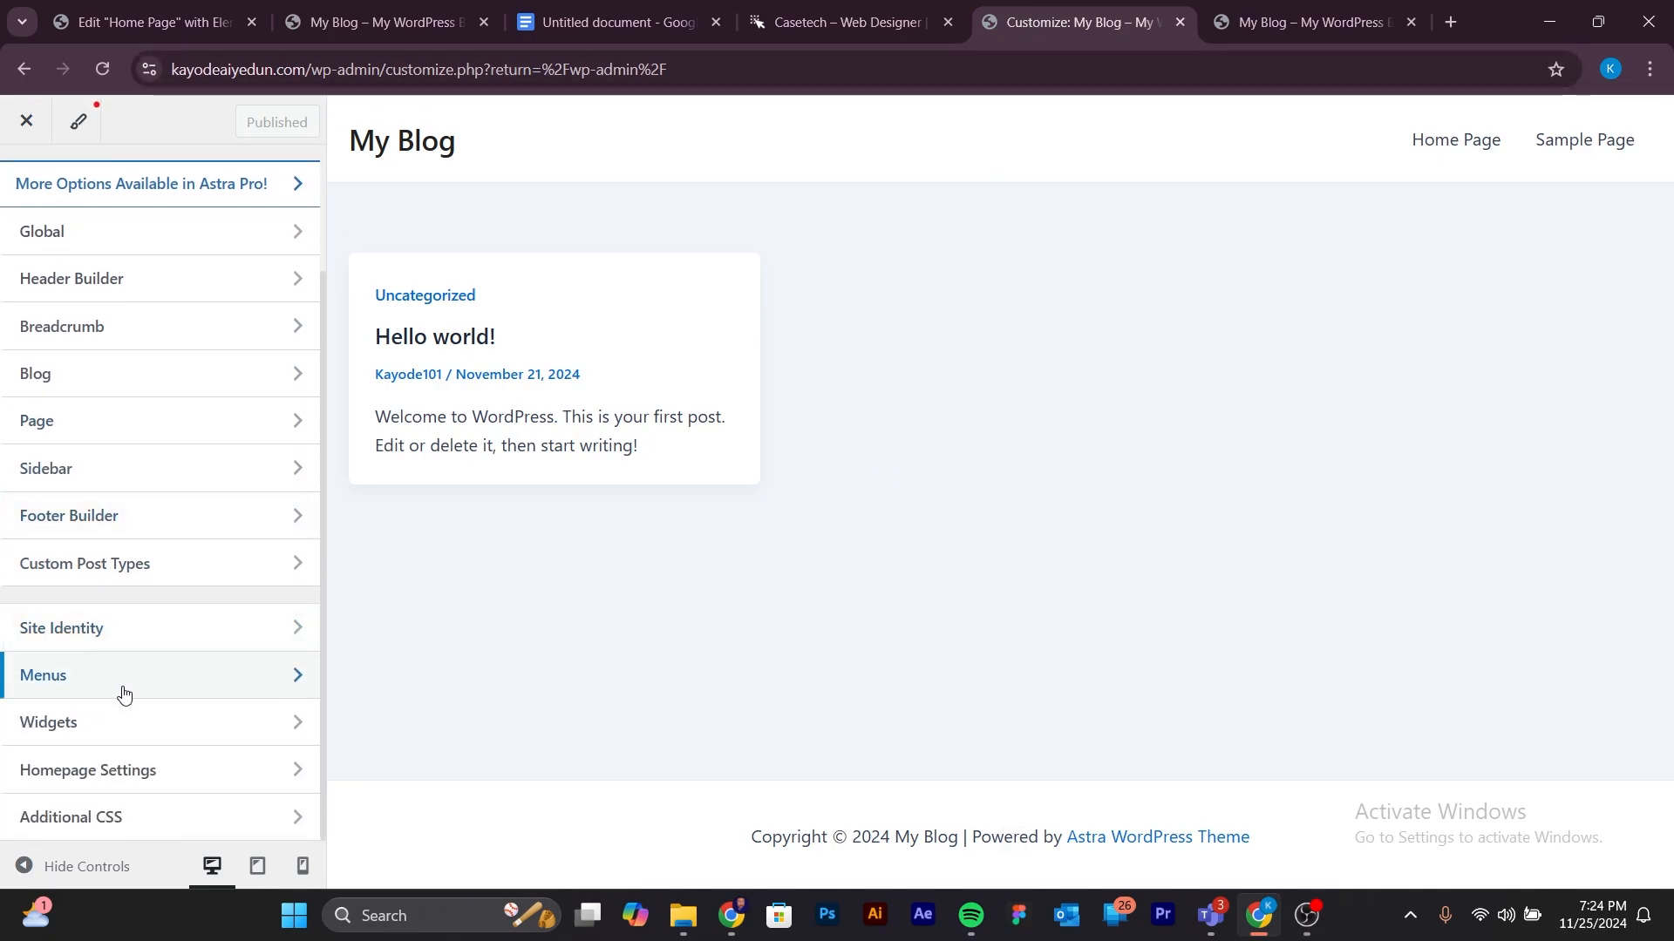
click(107, 772)
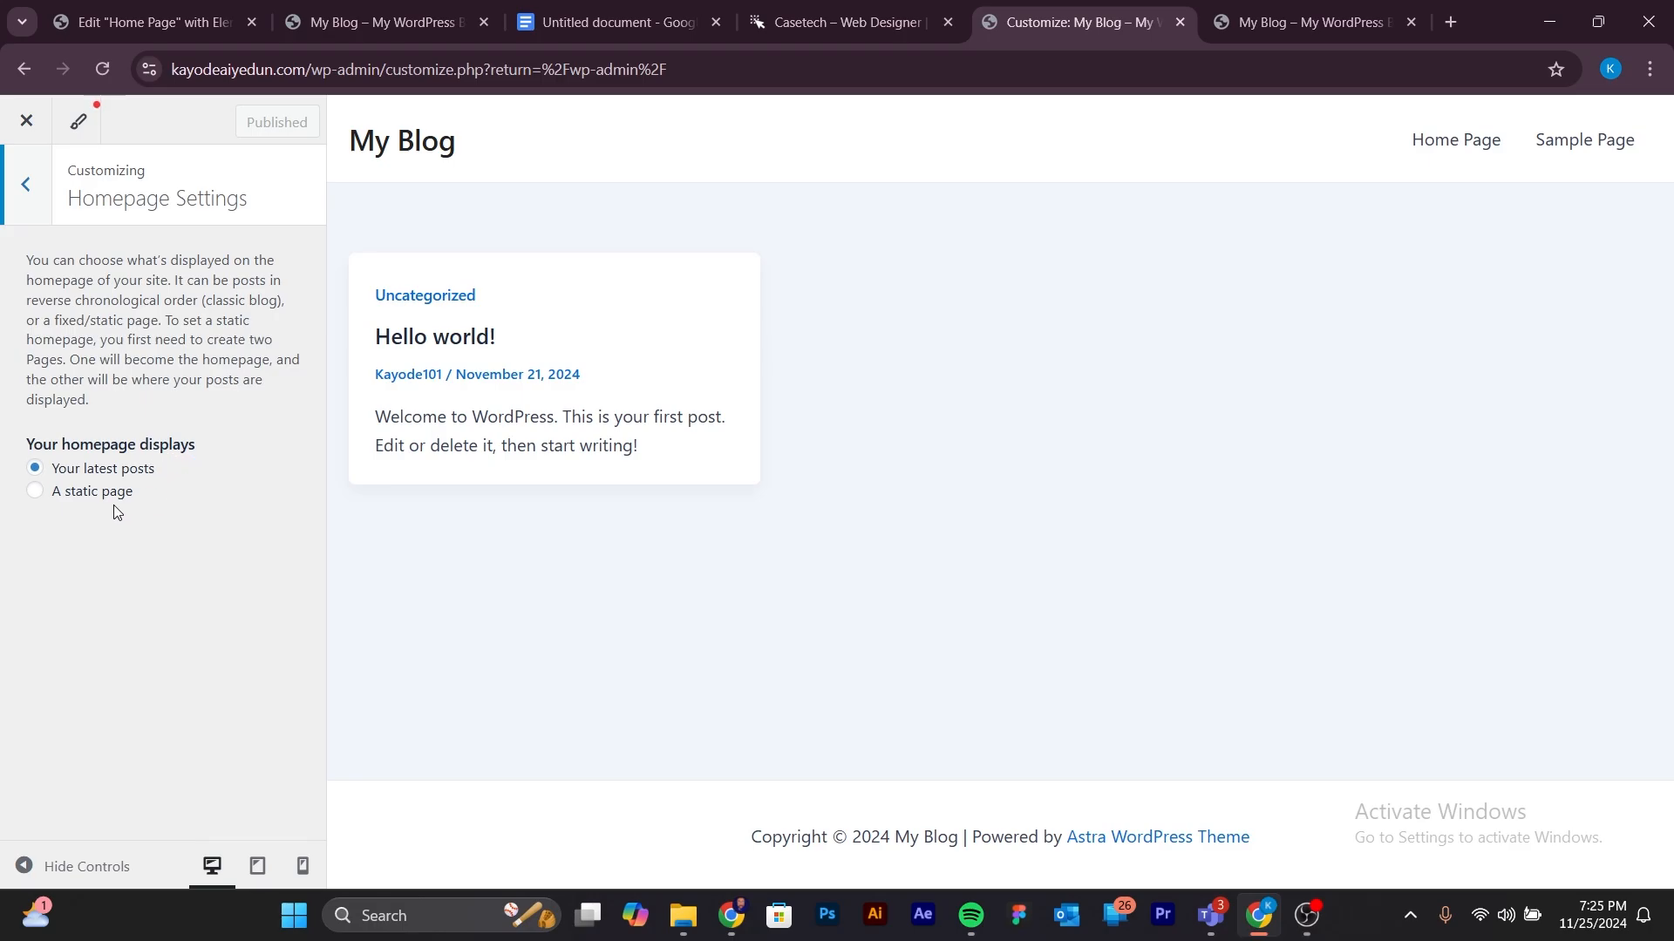
click(36, 493)
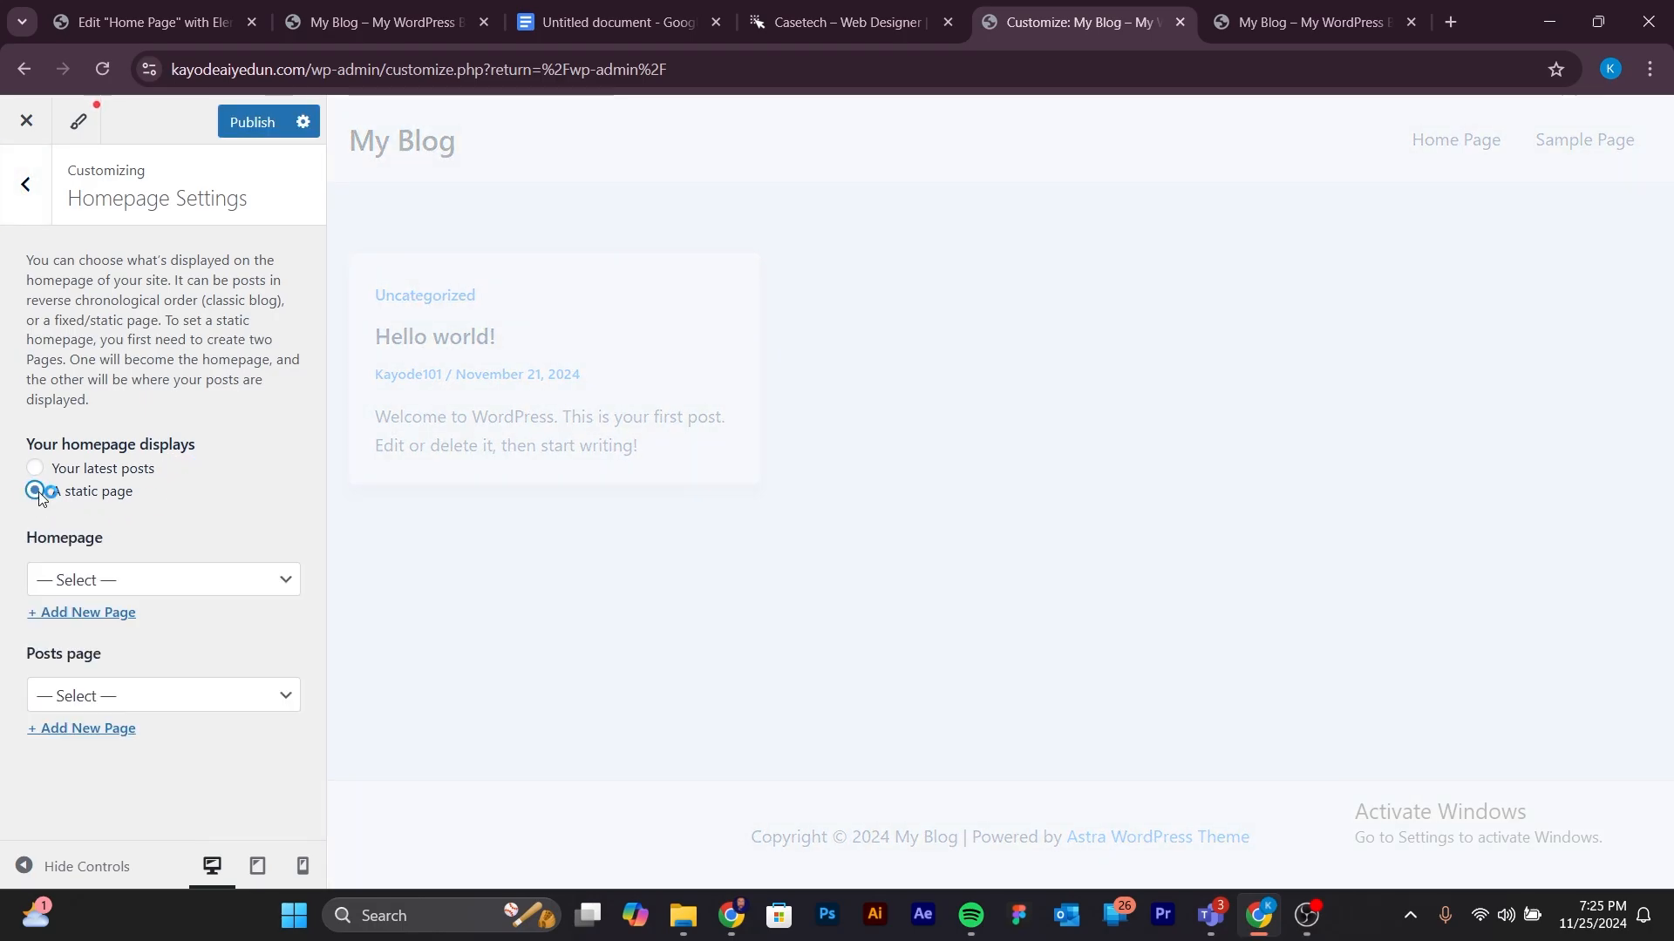
click(179, 586)
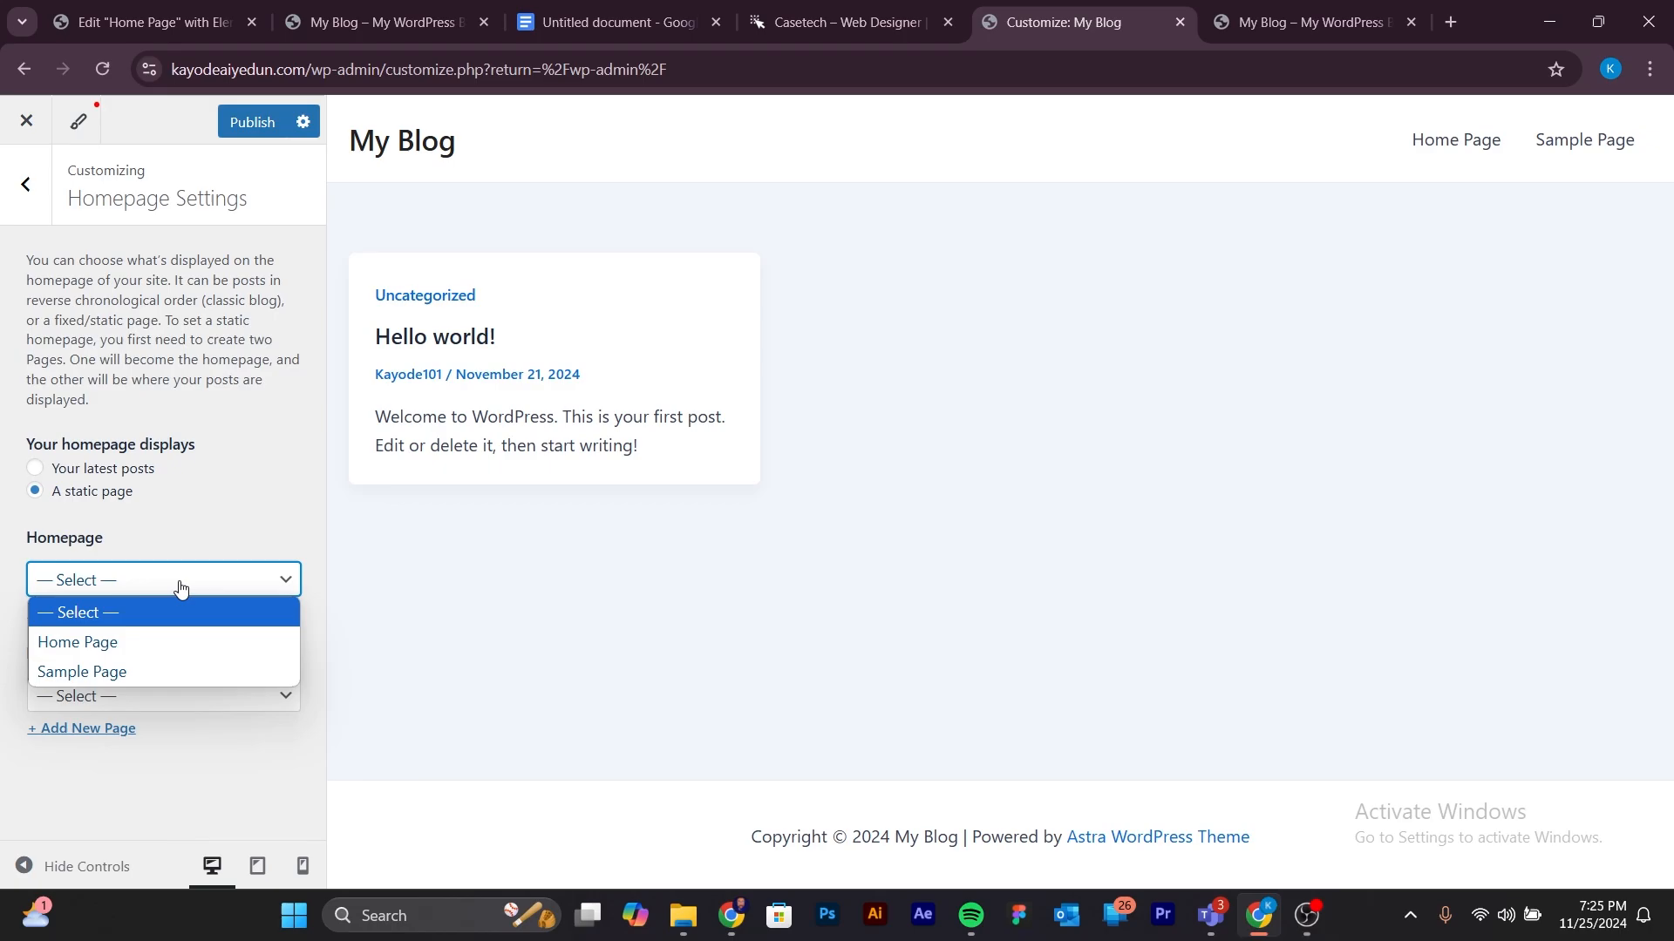
click(102, 645)
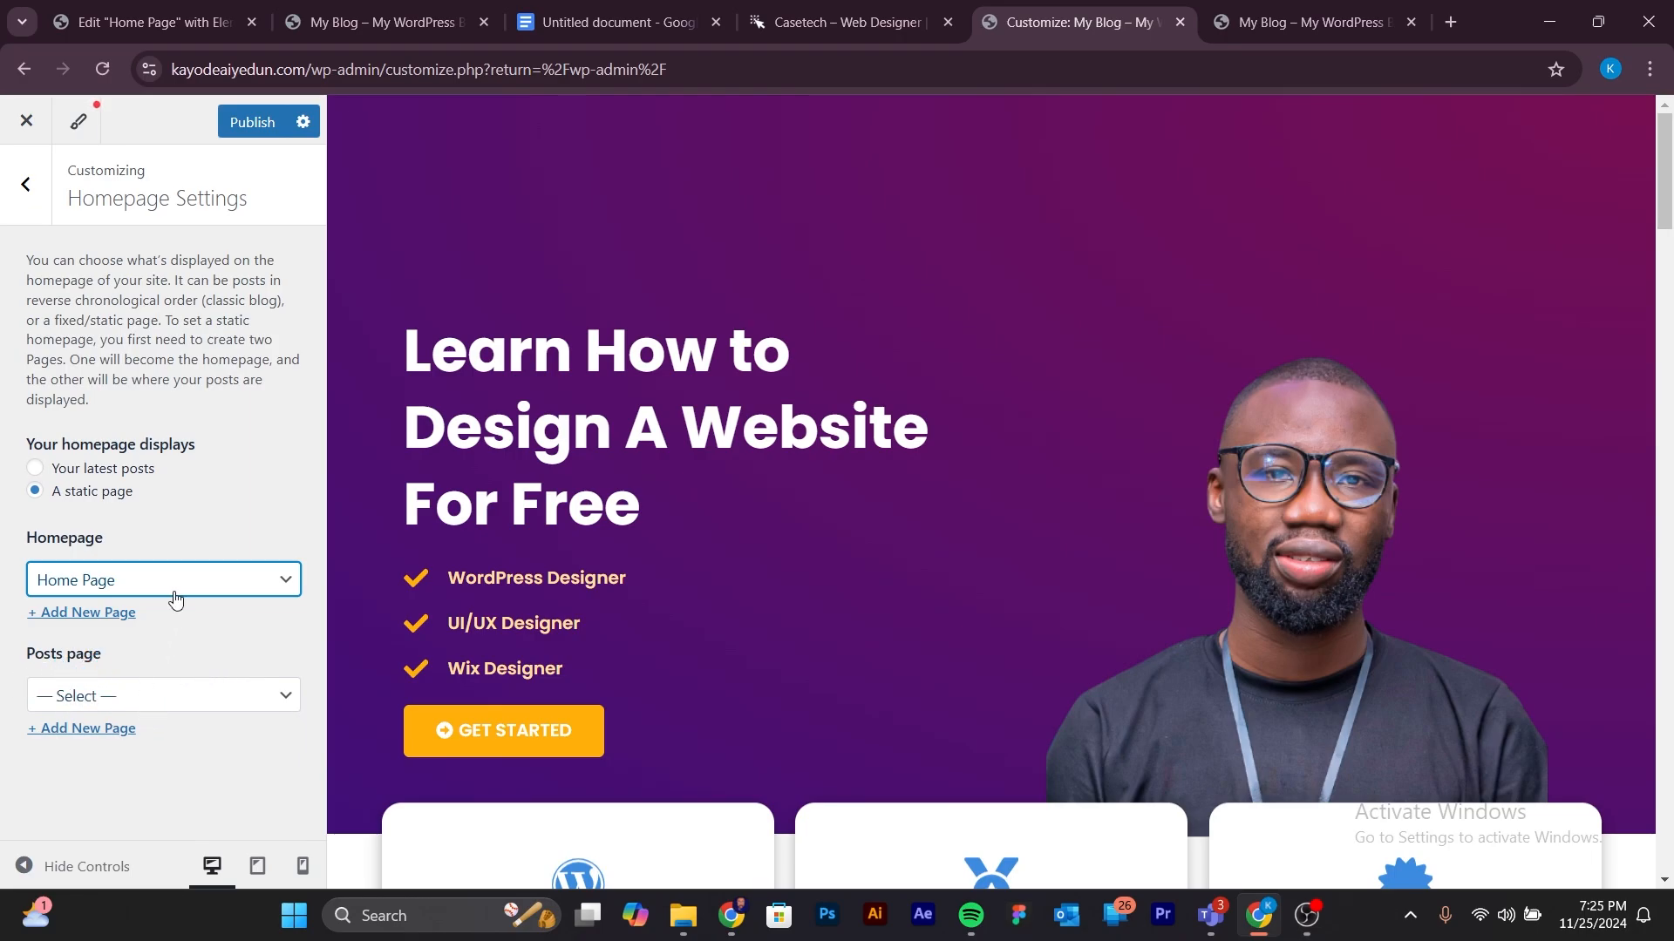
click(244, 124)
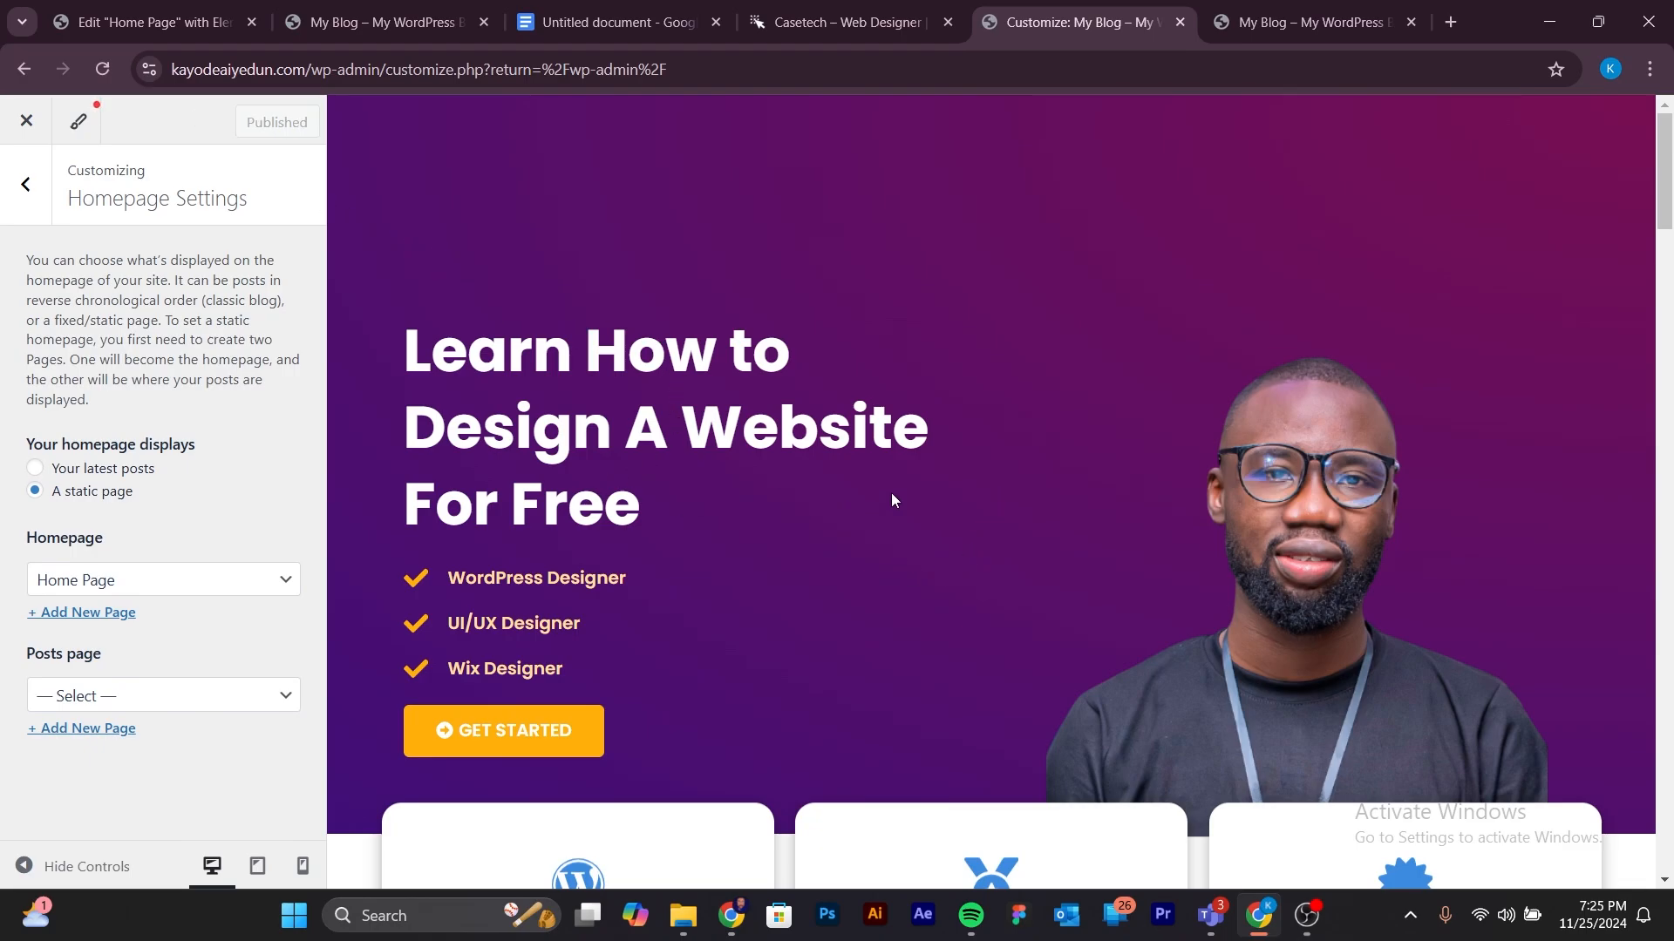
Reload the live site and examine its front page from the hero section to the Master Website Design section.
click(1274, 28)
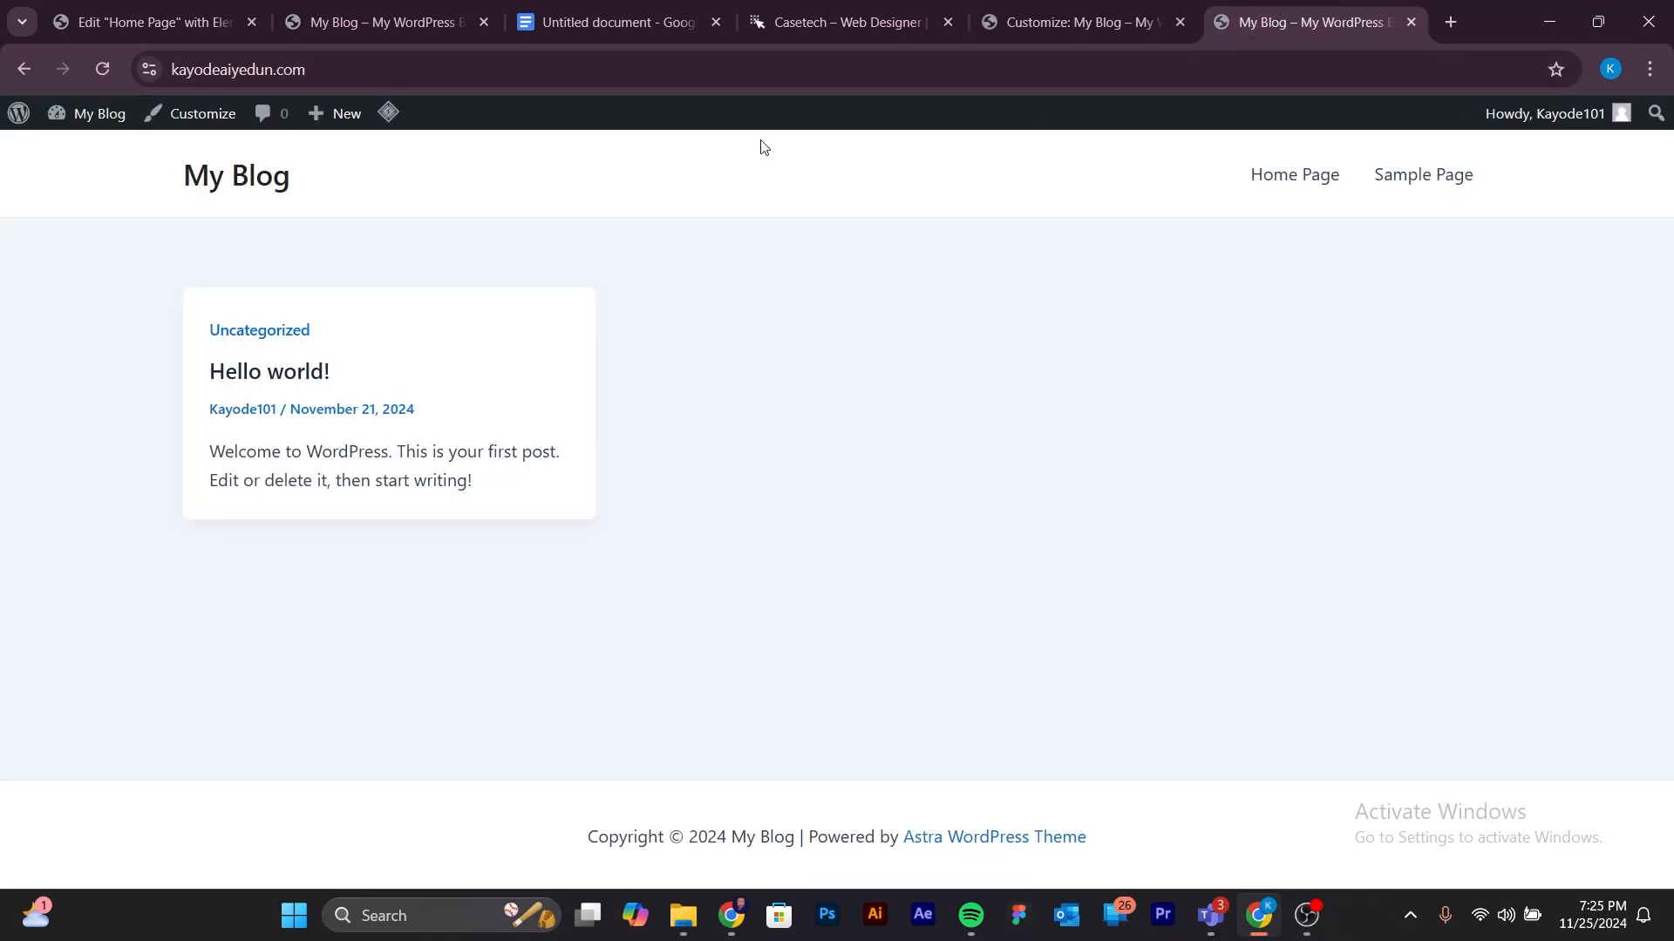
click(366, 68)
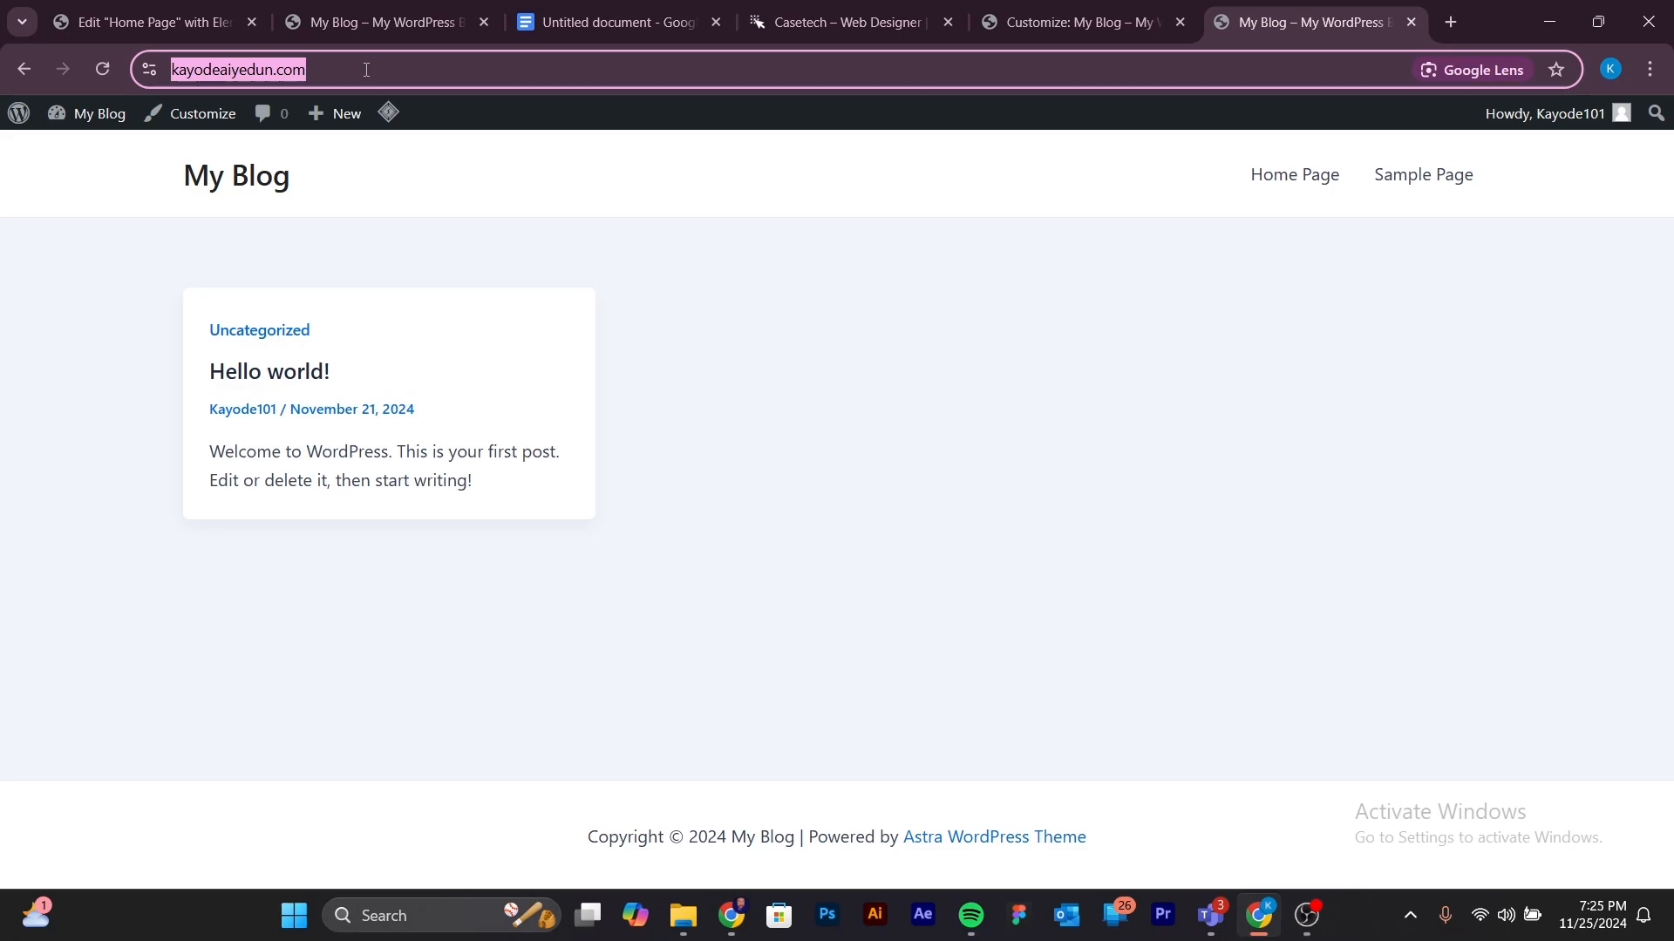
key(Return)
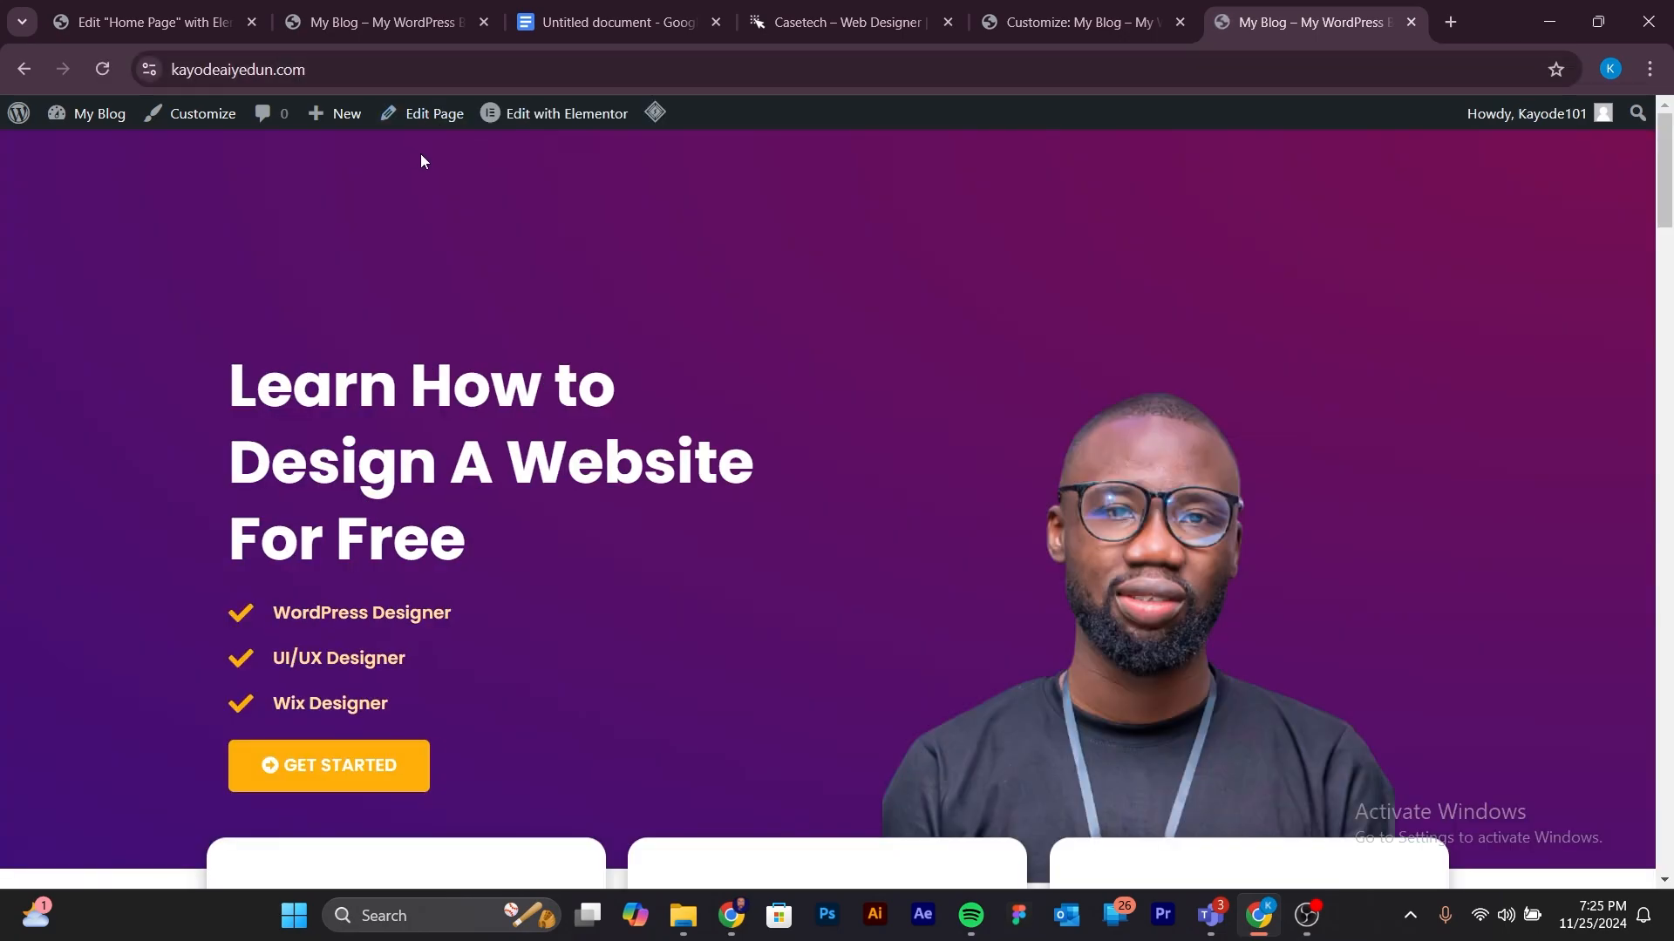
scroll(676, 410, down, 6)
scroll(665, 420, up, 6)
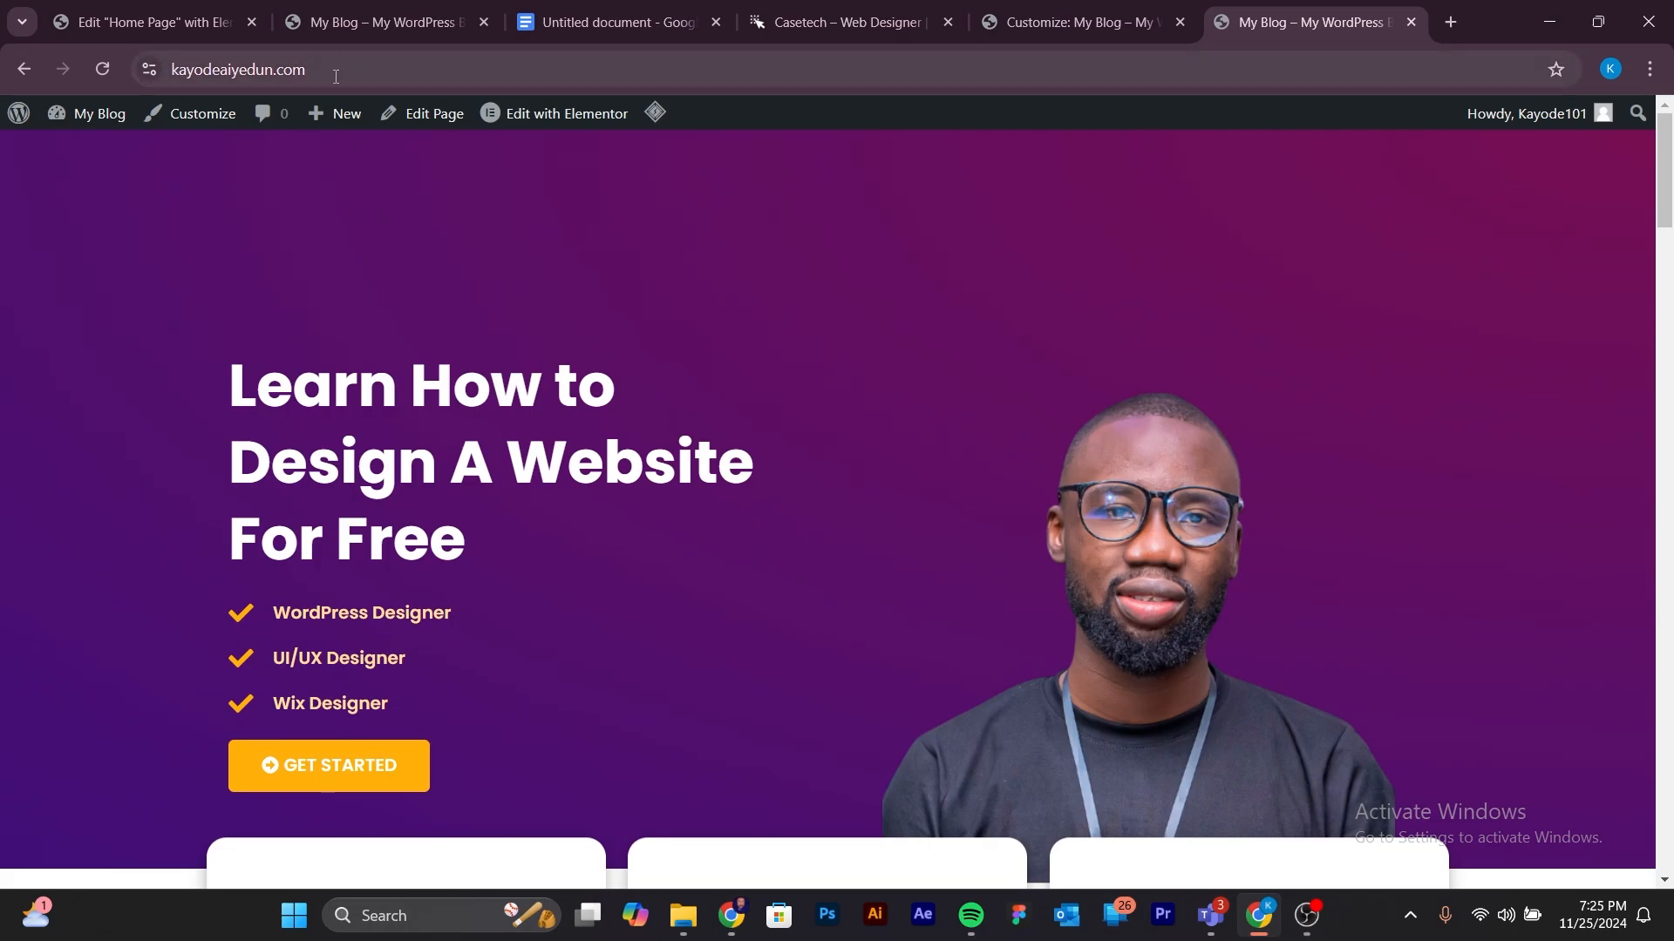
scroll(375, 445, down, 3)
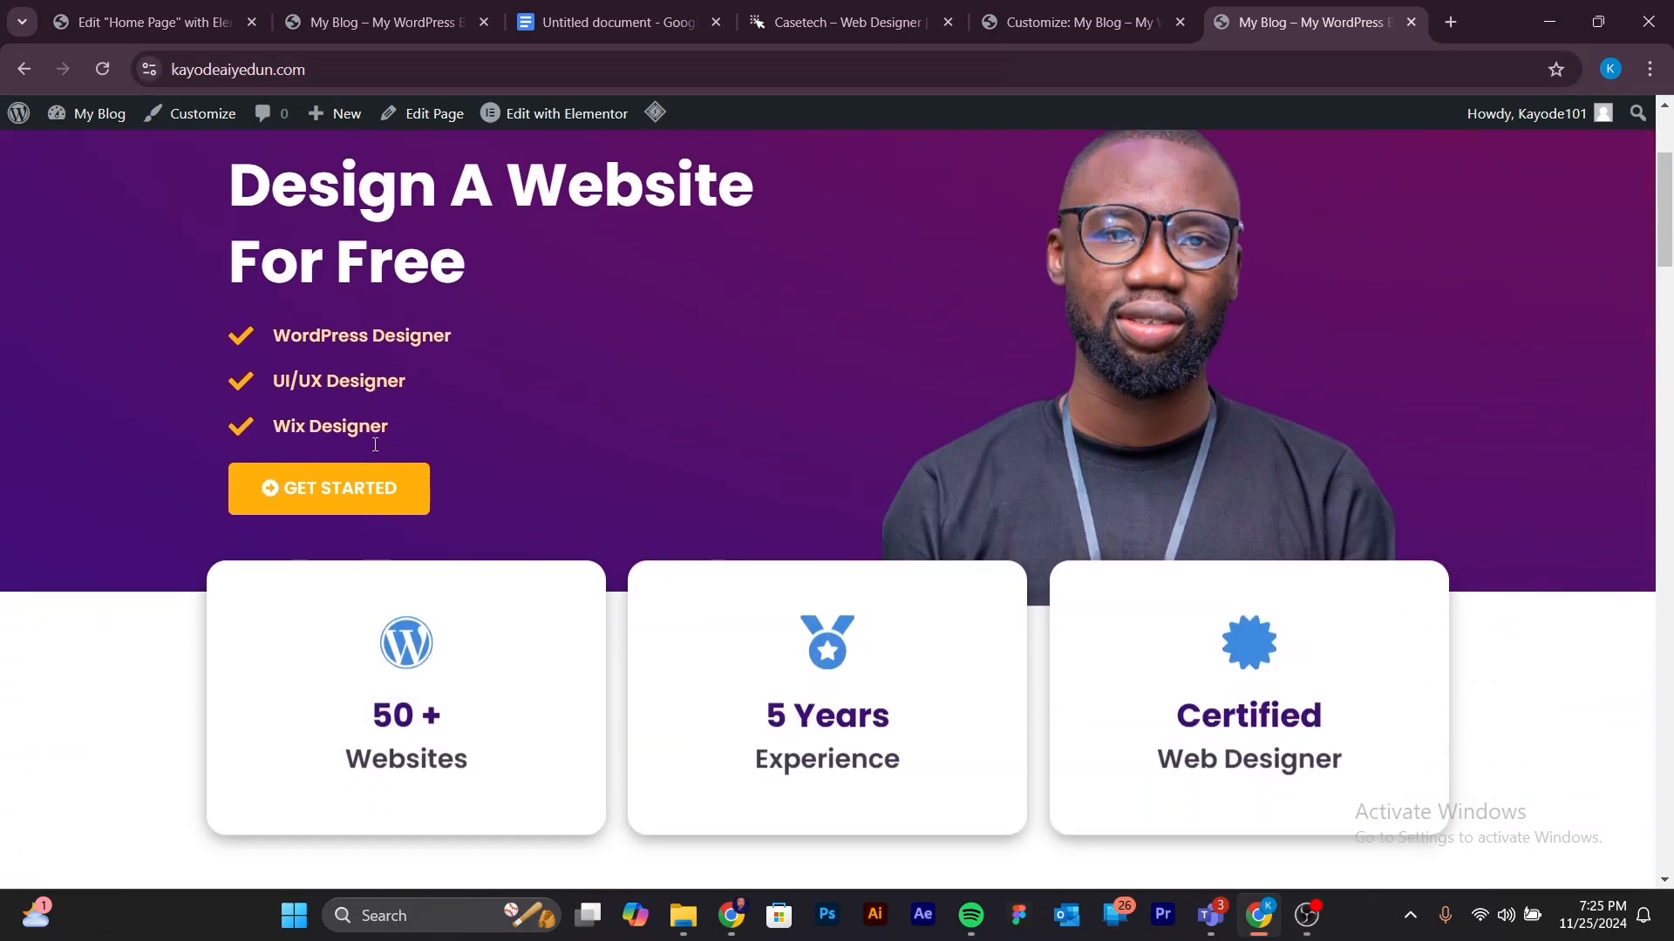
scroll(375, 447, down, 5)
scroll(377, 453, up, 2)
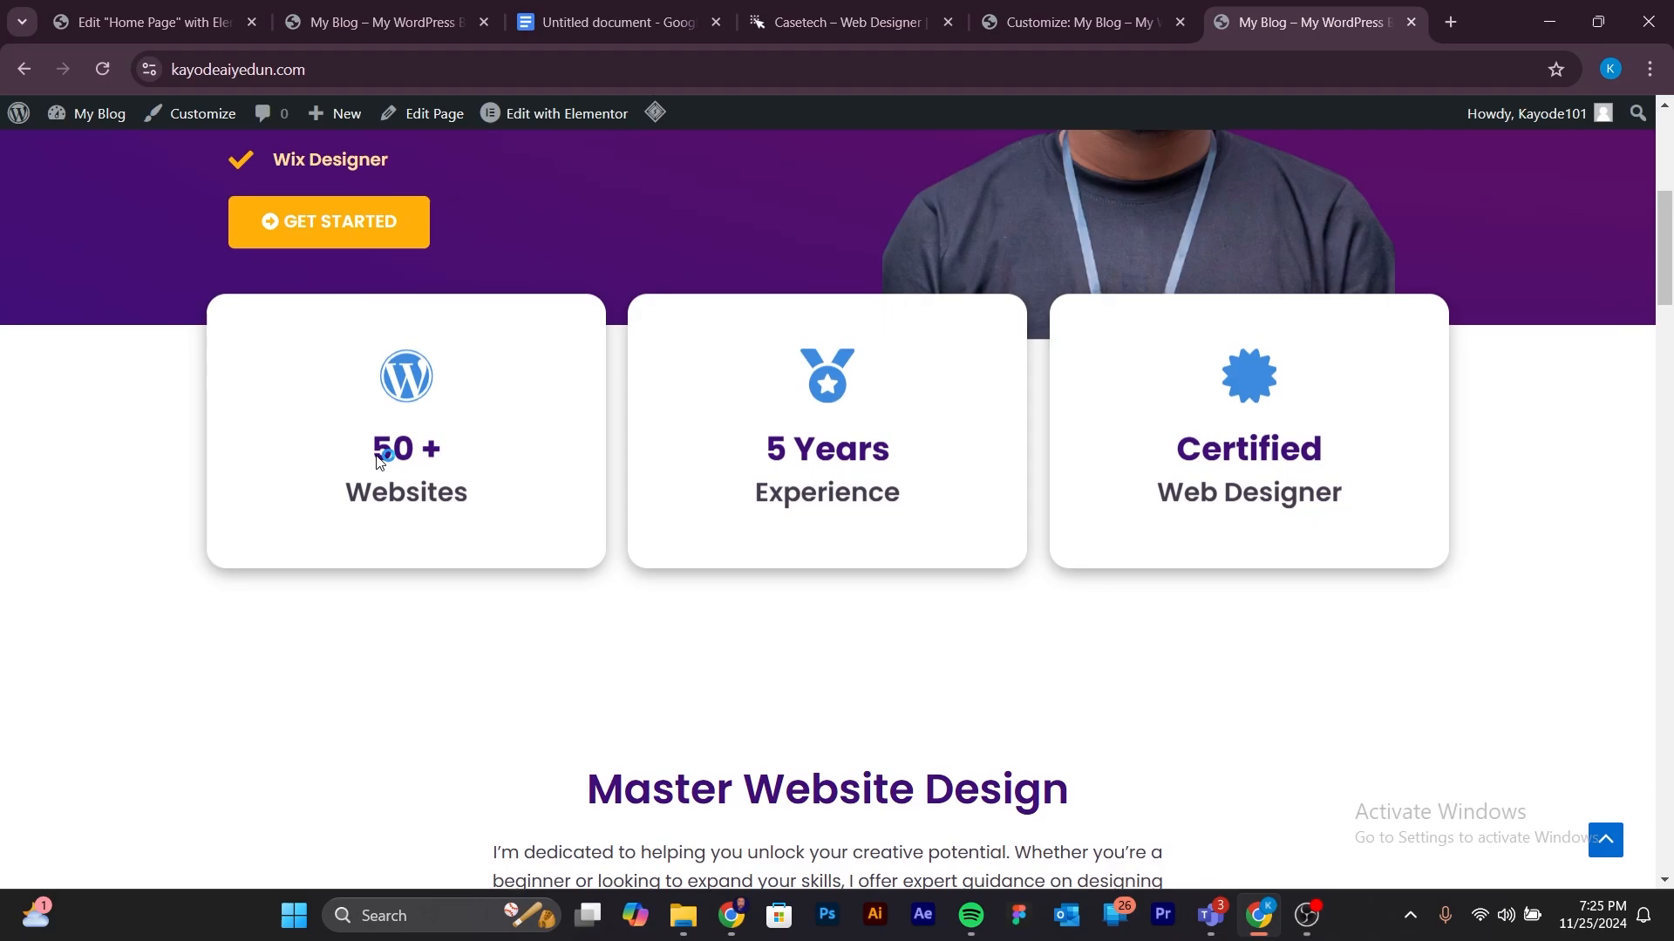
scroll(377, 458, up, 5)
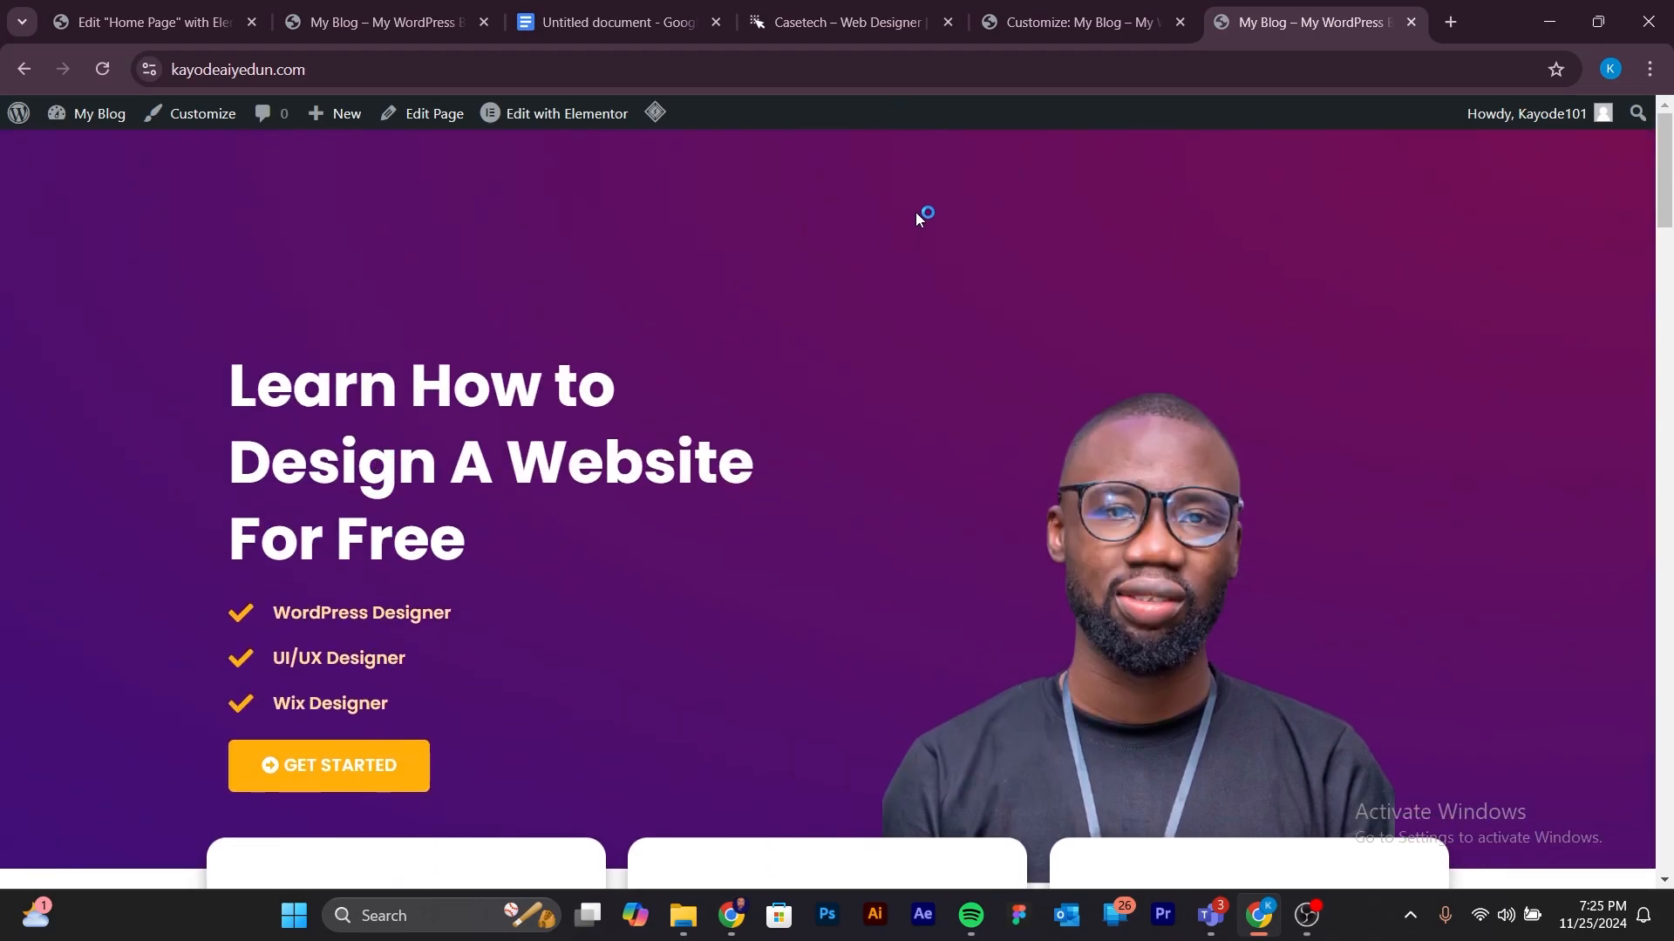
Return to the Customizer, leave Homepage Settings, and open the Header Builder.
click(1046, 22)
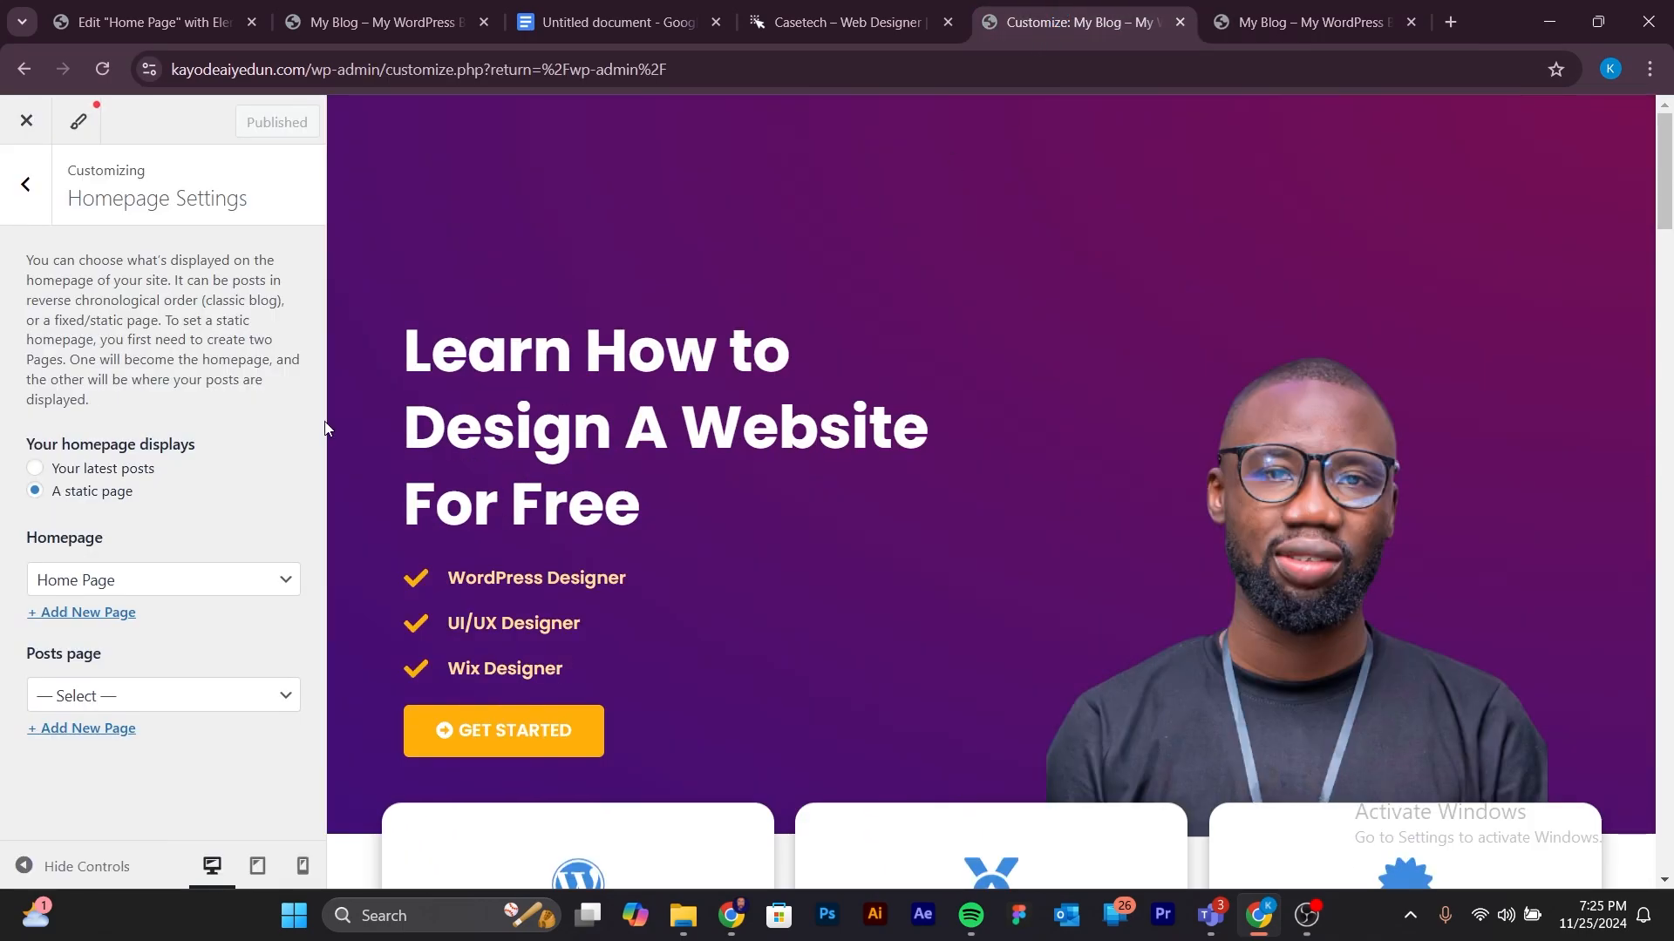
click(25, 183)
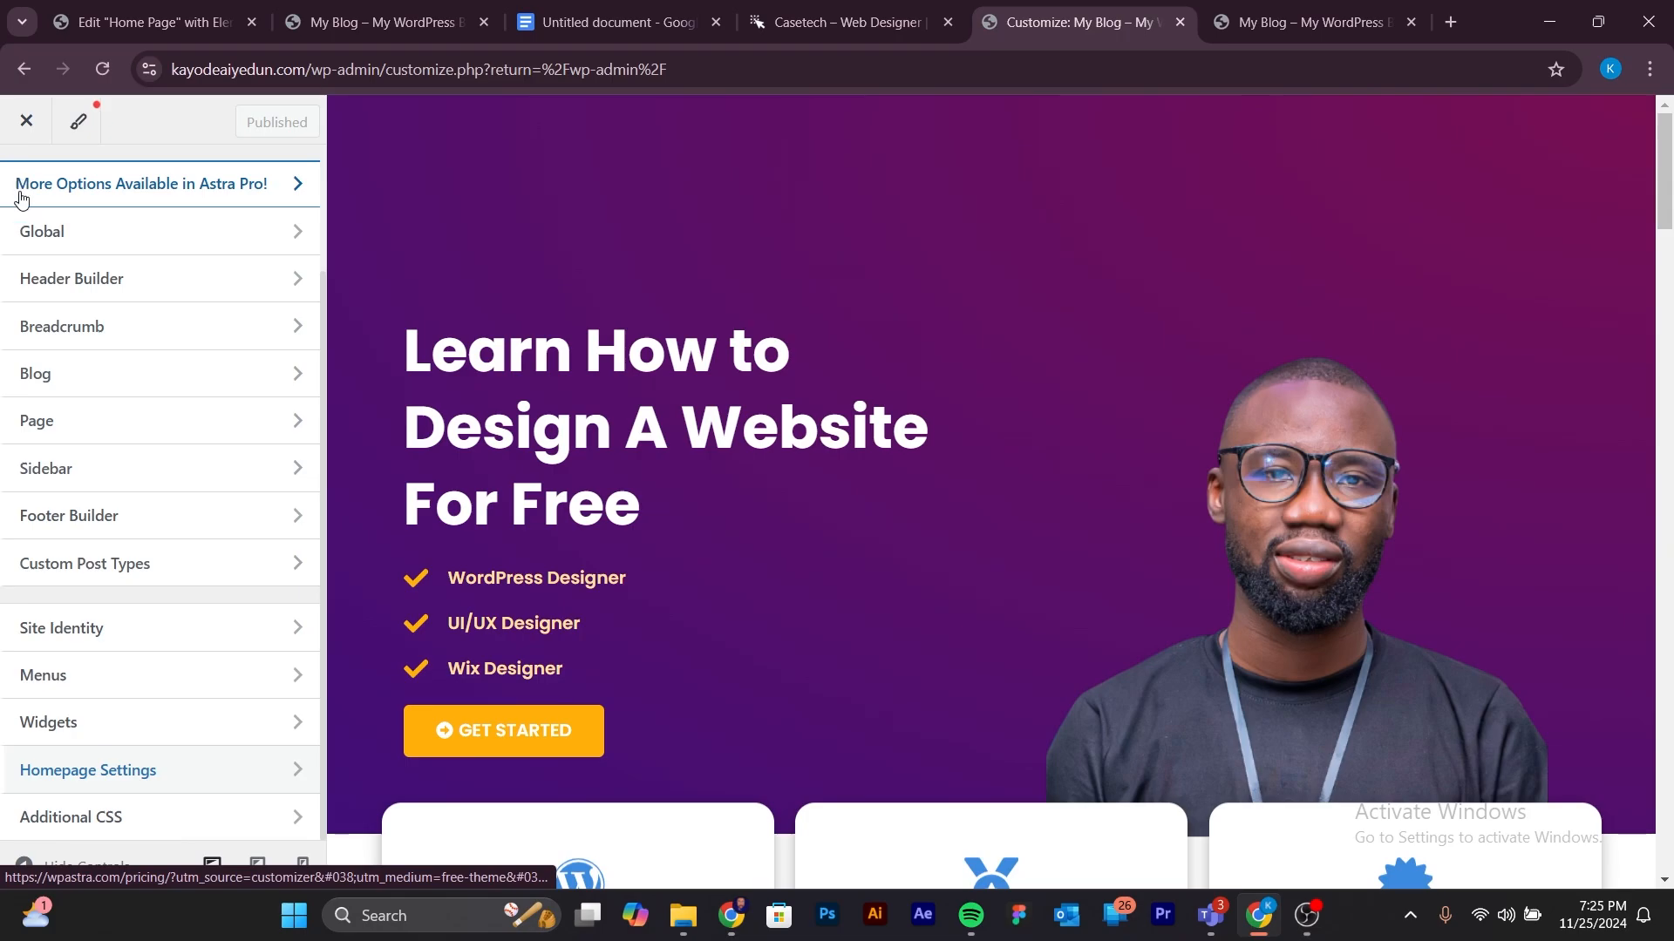
scroll(119, 399, up, 2)
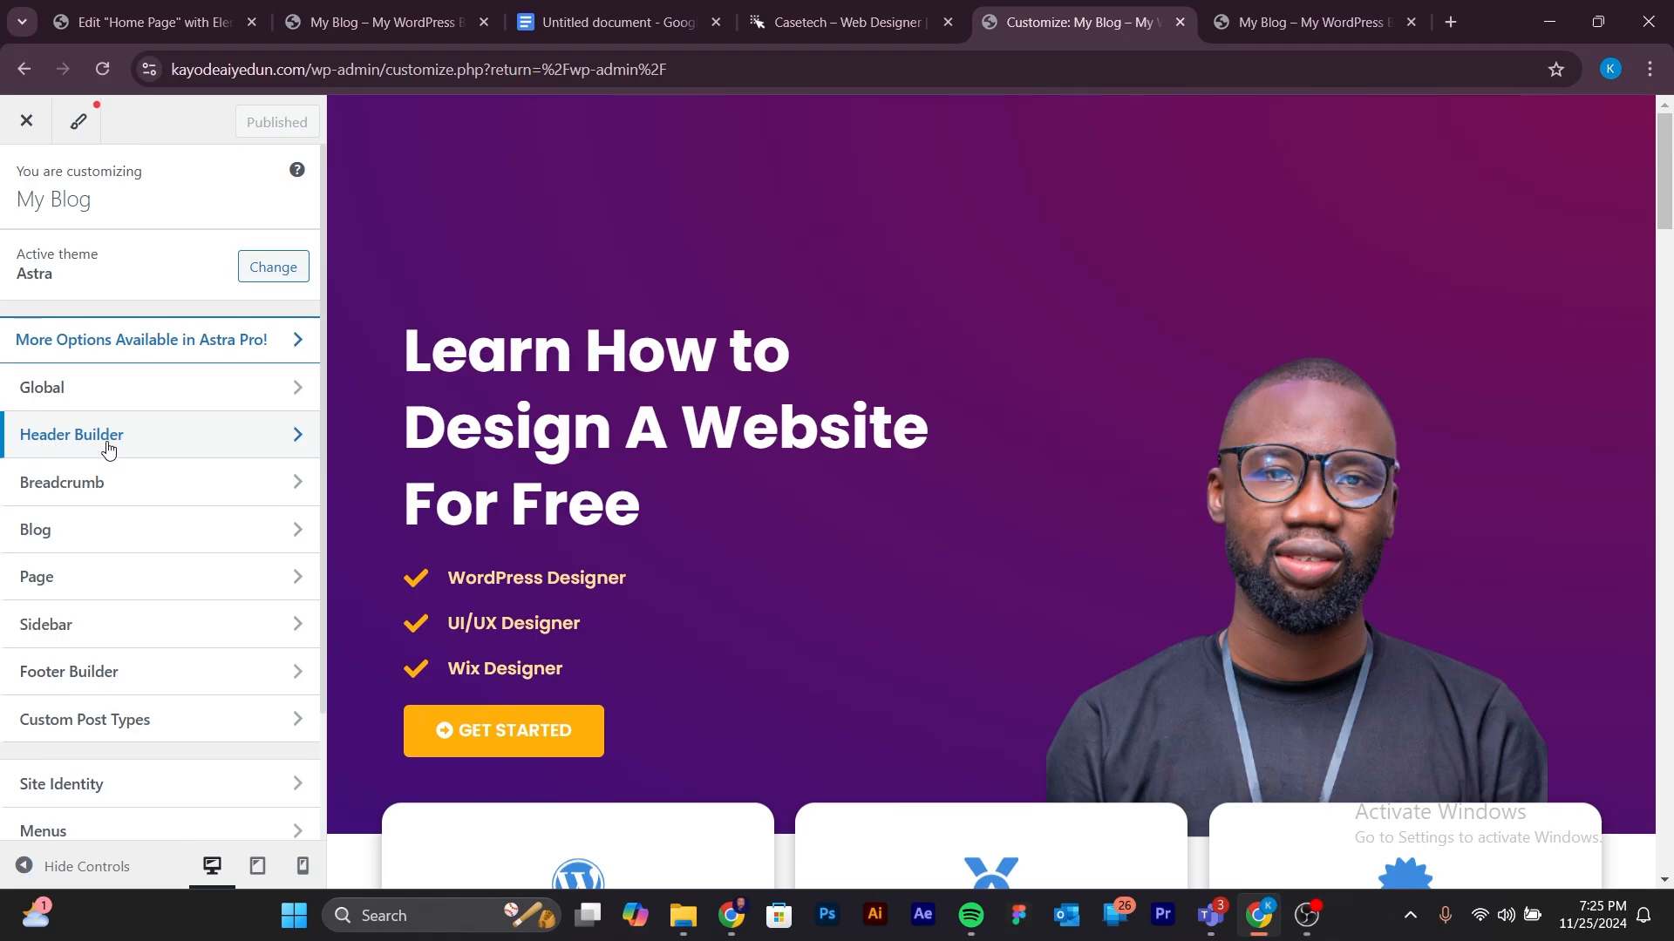
click(236, 442)
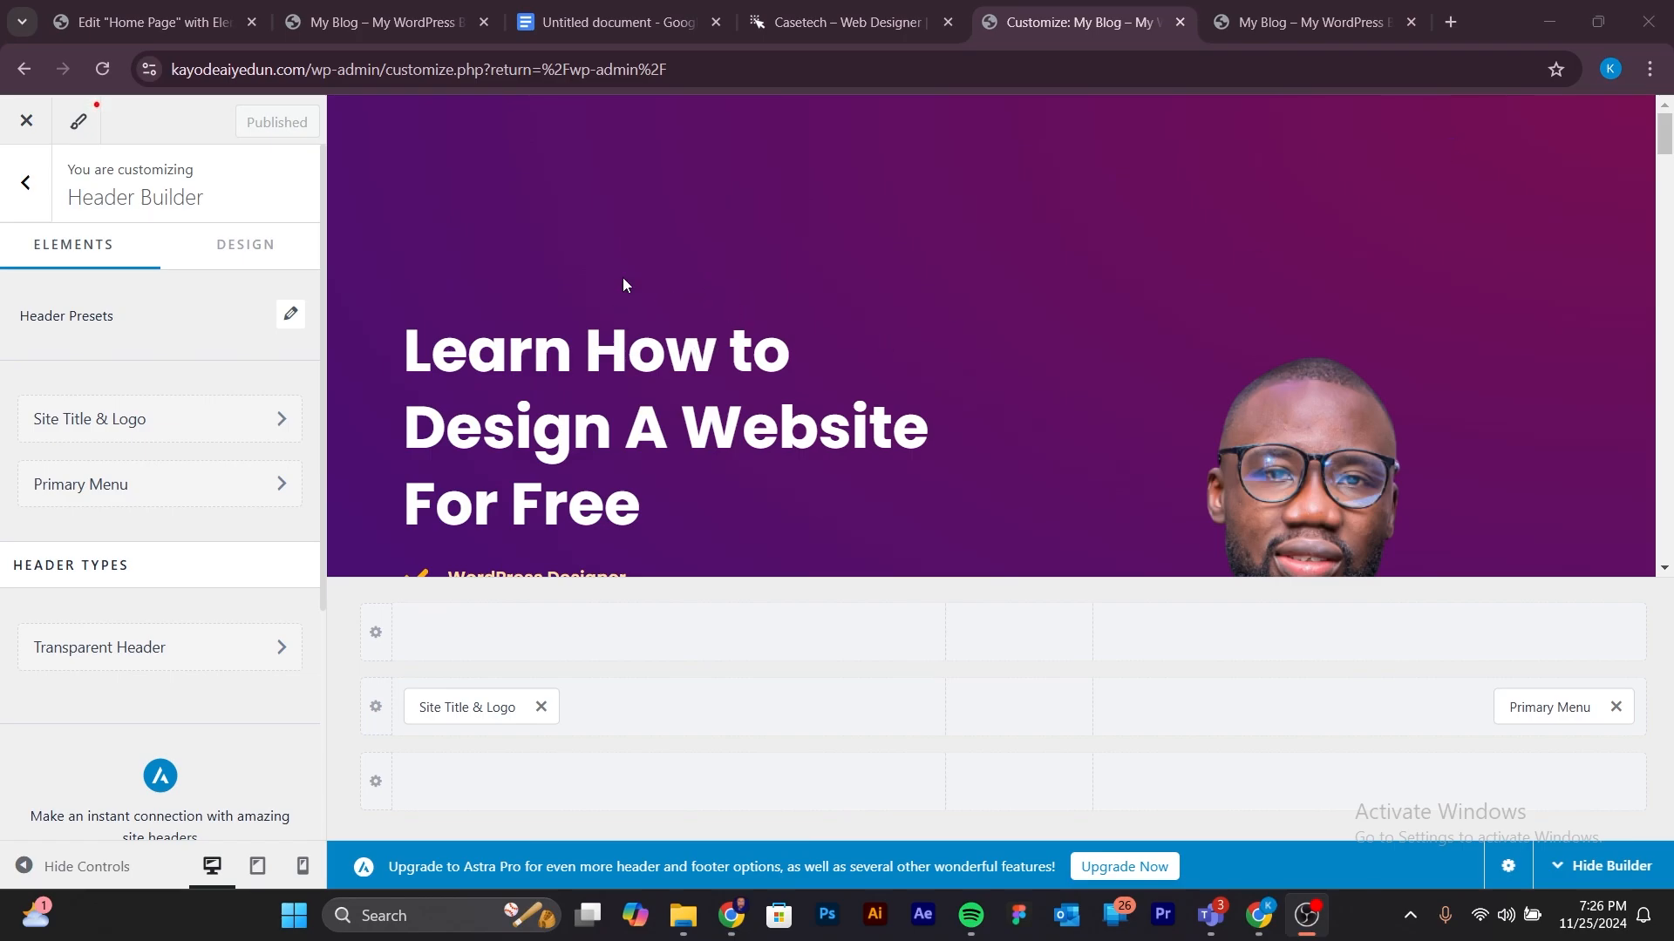
Publish the pending changes to the Home Page in Elementor, and reload the Customizer.
click(174, 21)
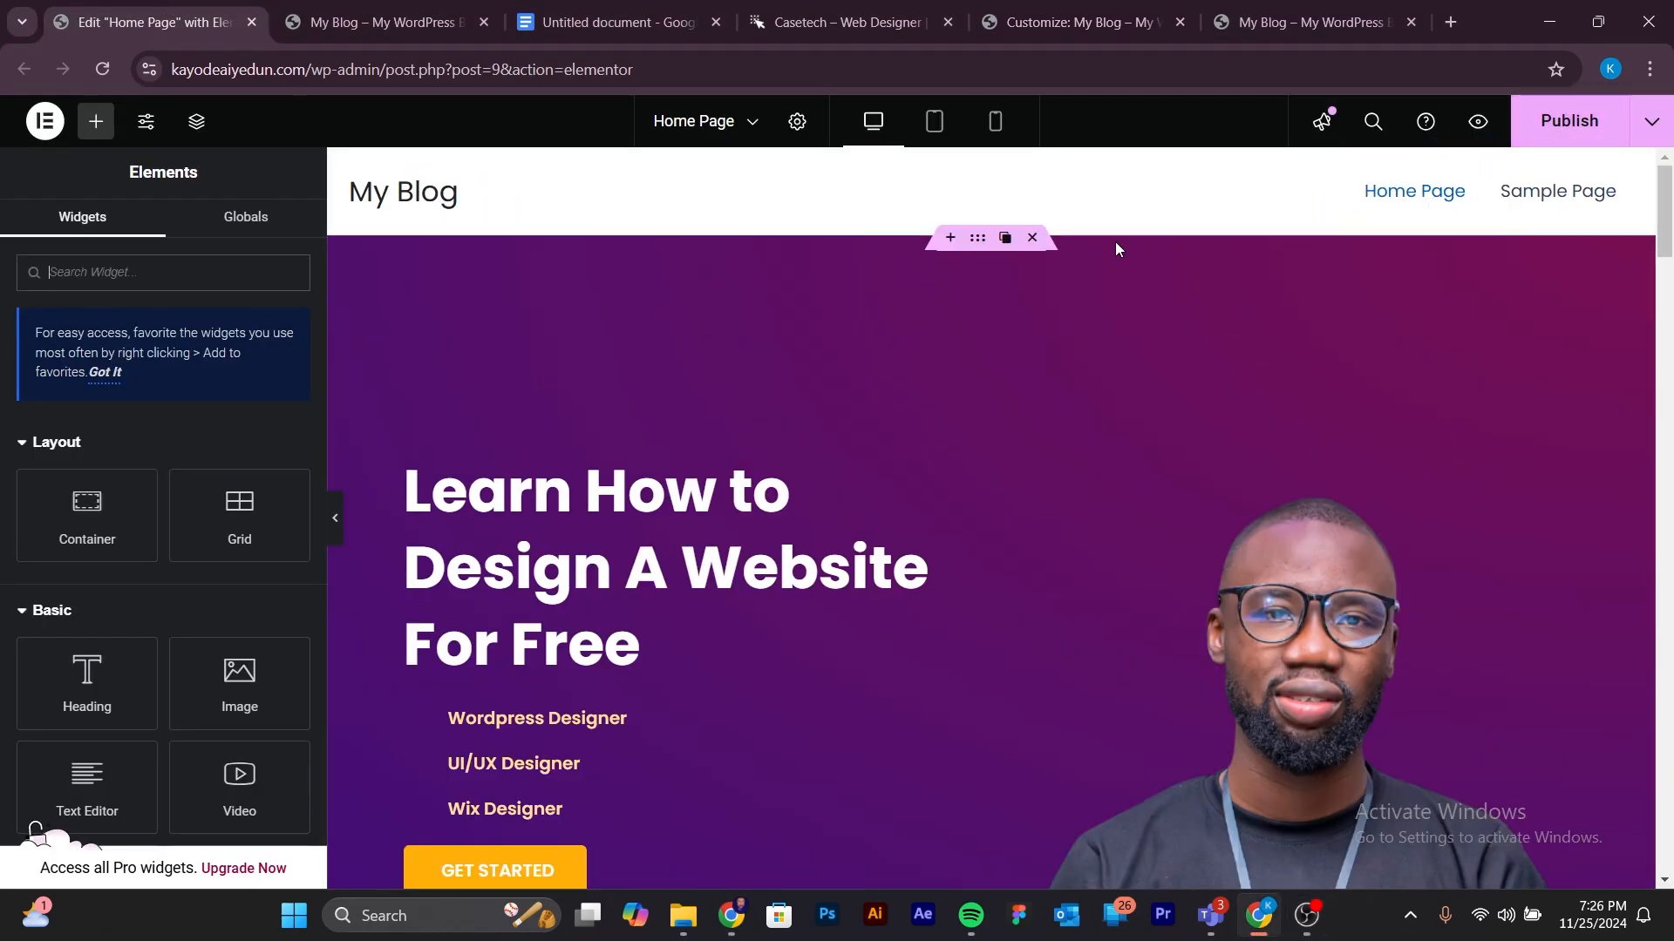
click(1081, 23)
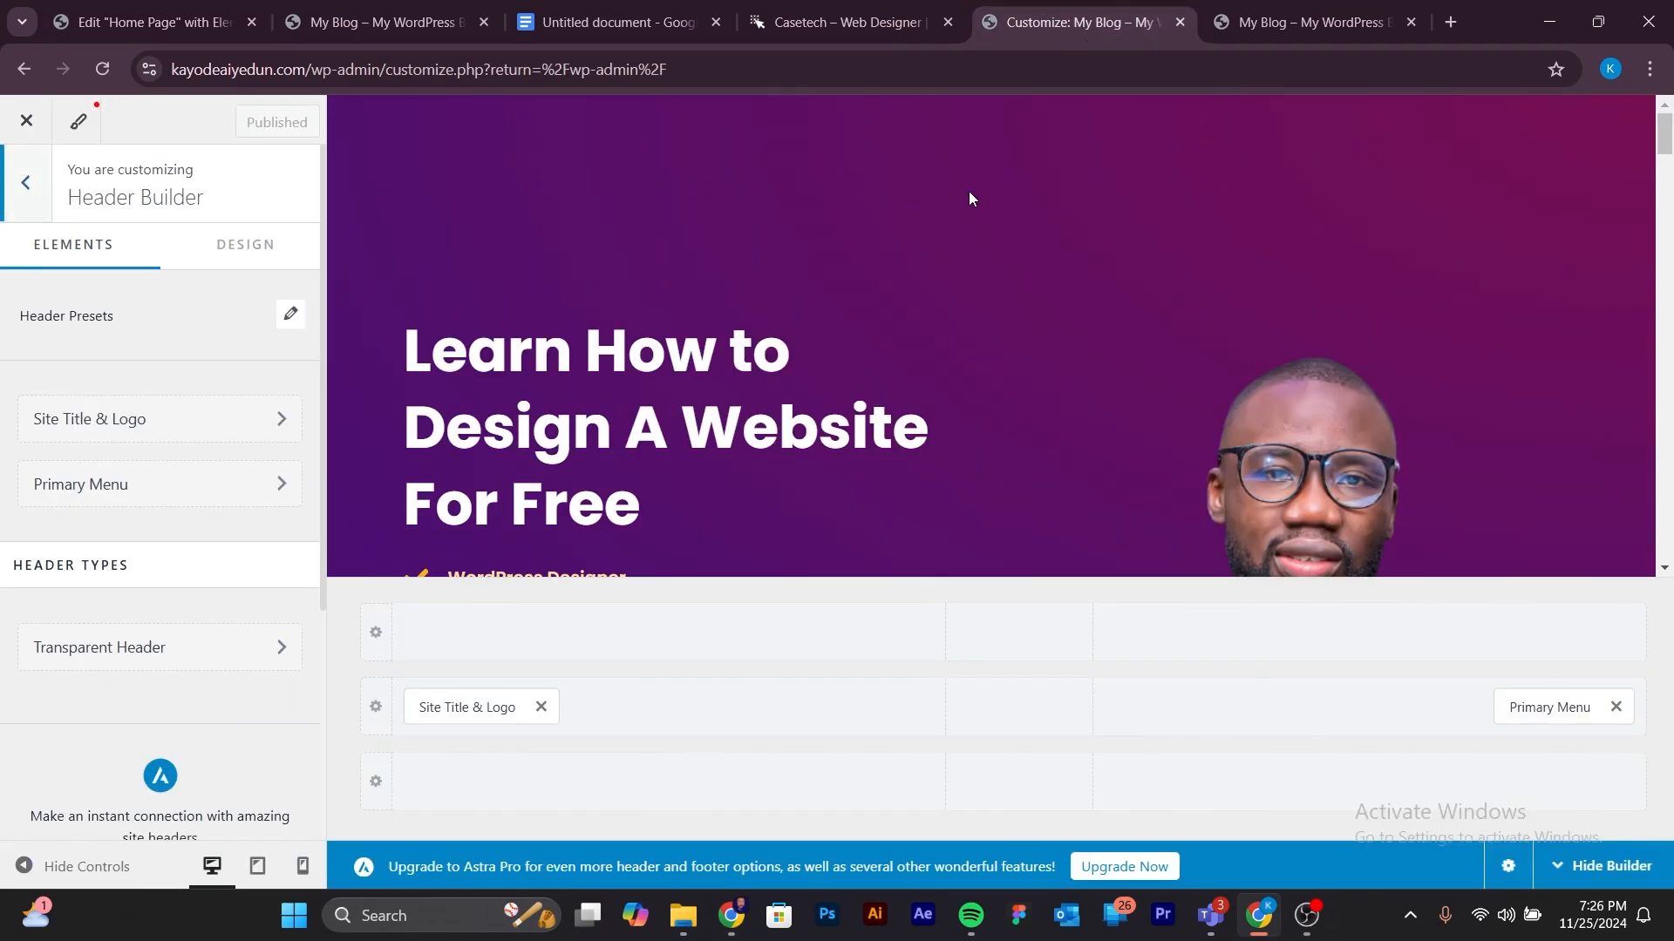
click(148, 22)
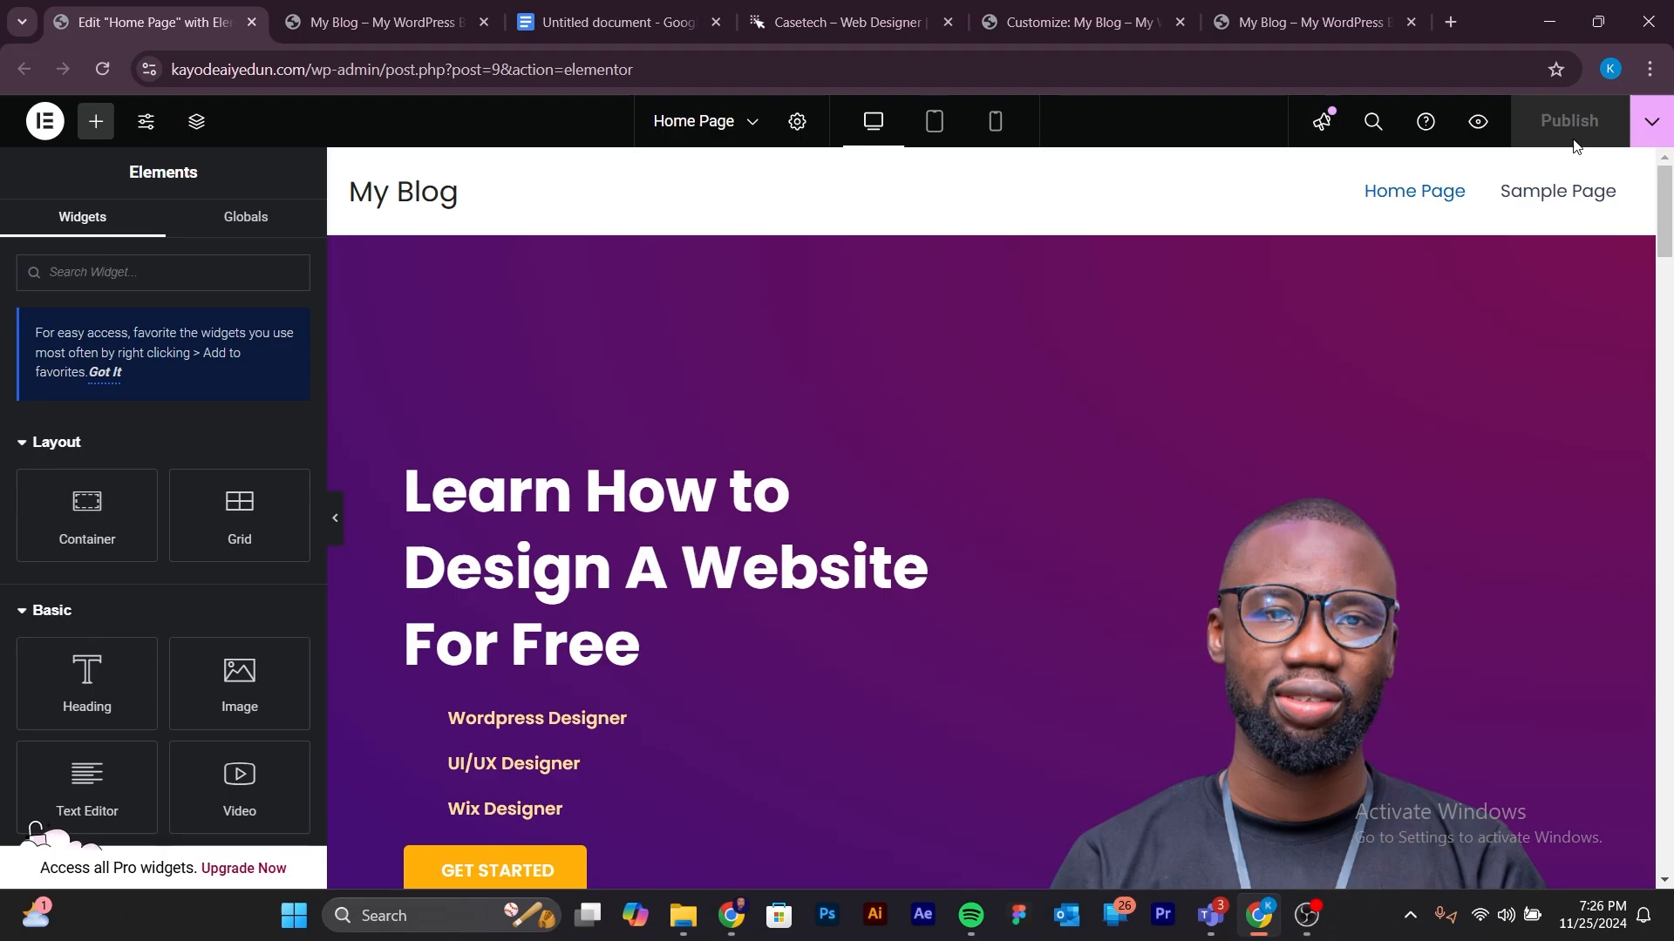
click(1038, 24)
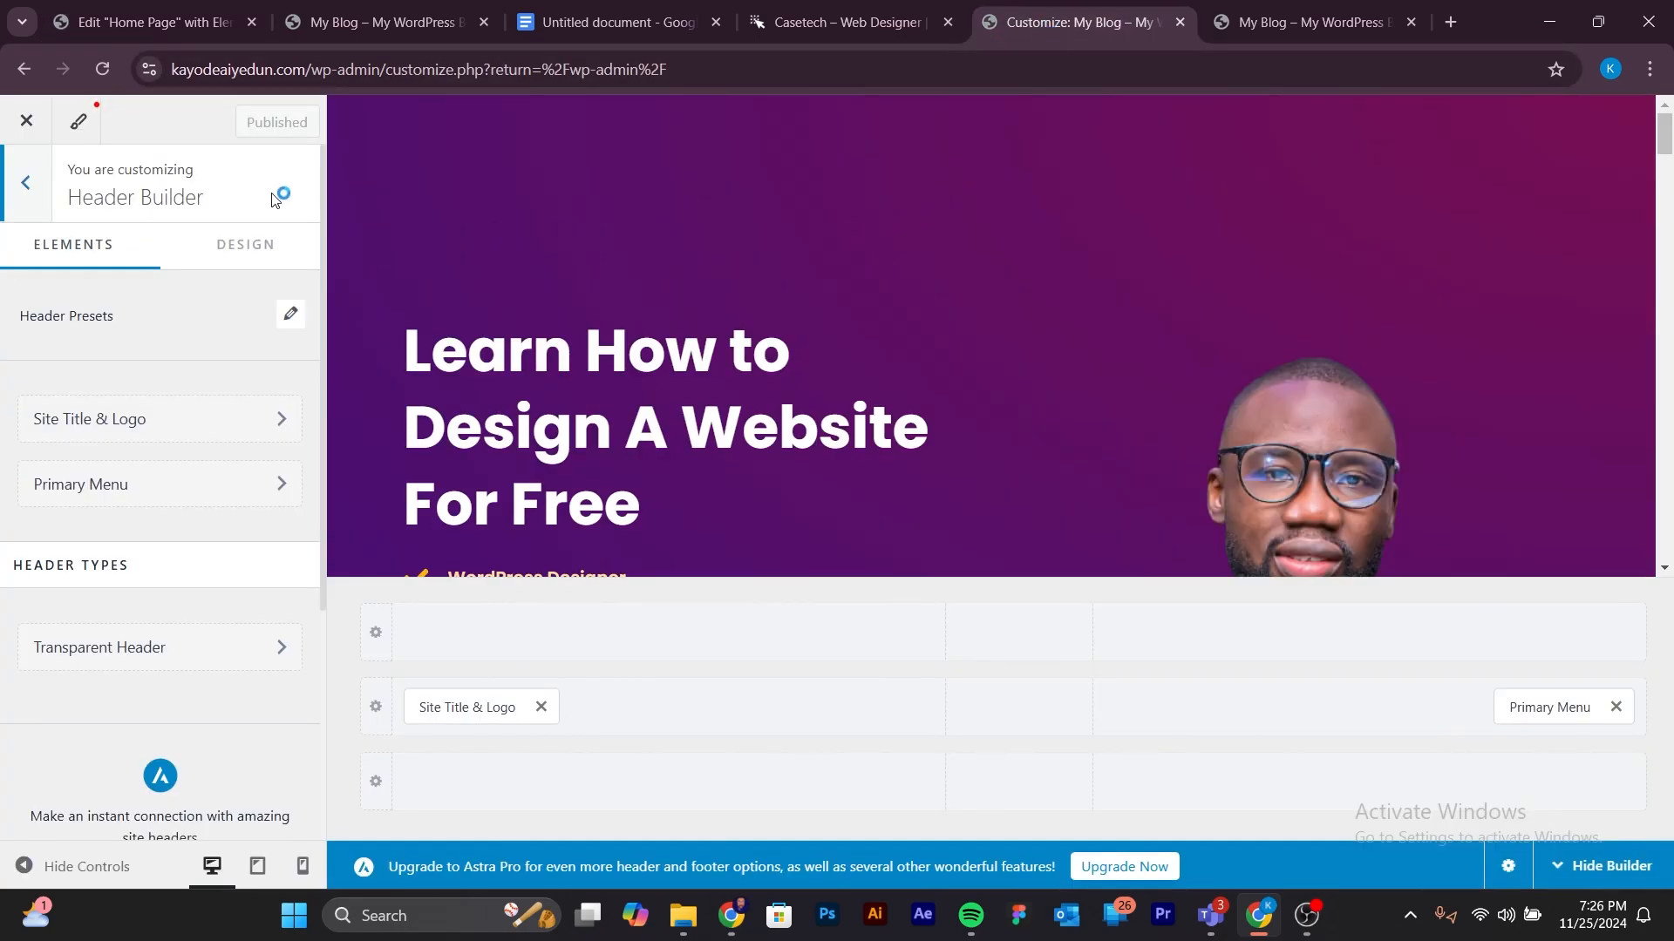
click(101, 69)
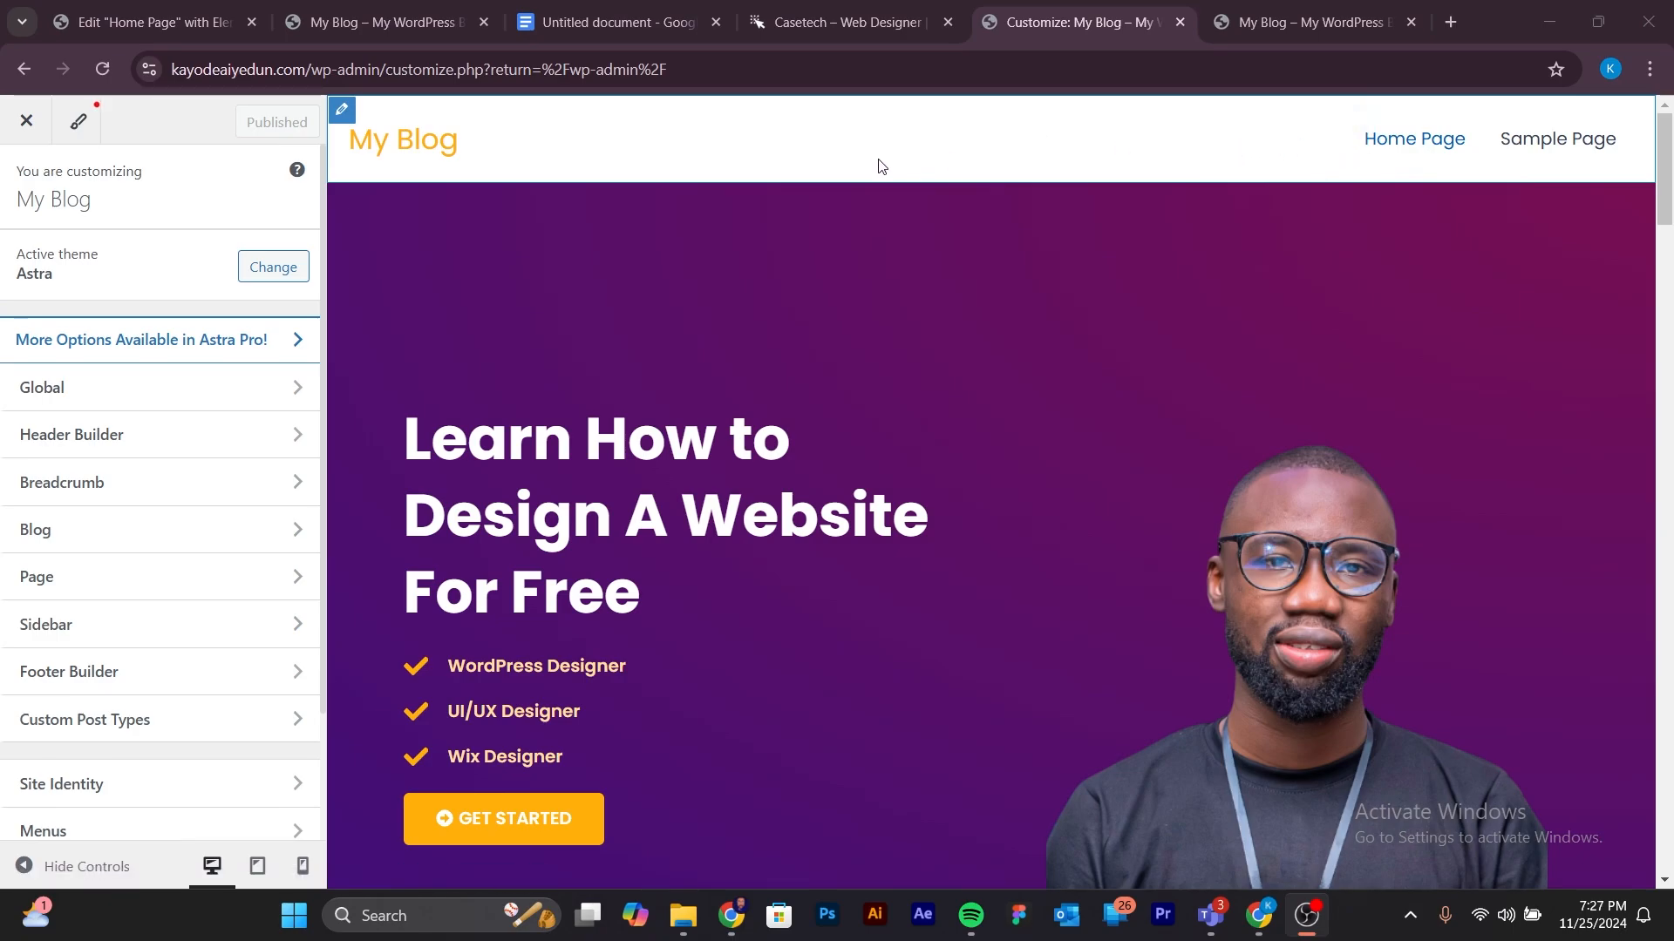
Check the Casetech reference site's navigation, and open the menu configuration for the Header Builder's Primary Menu in the Customizer.
click(840, 23)
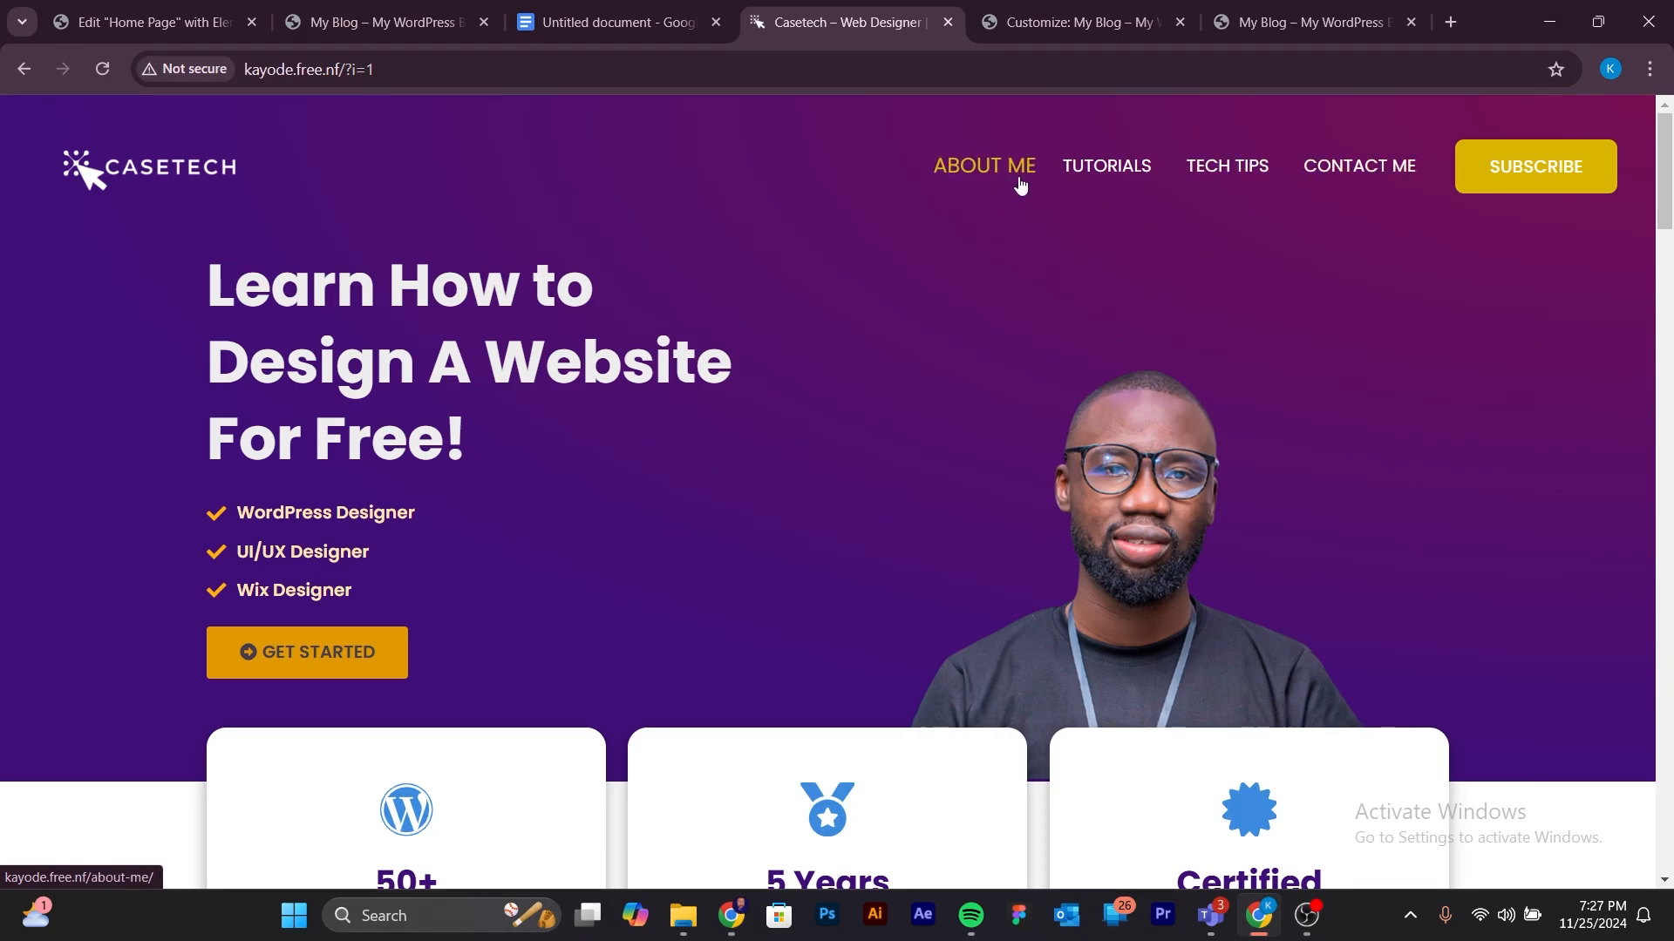
click(1088, 35)
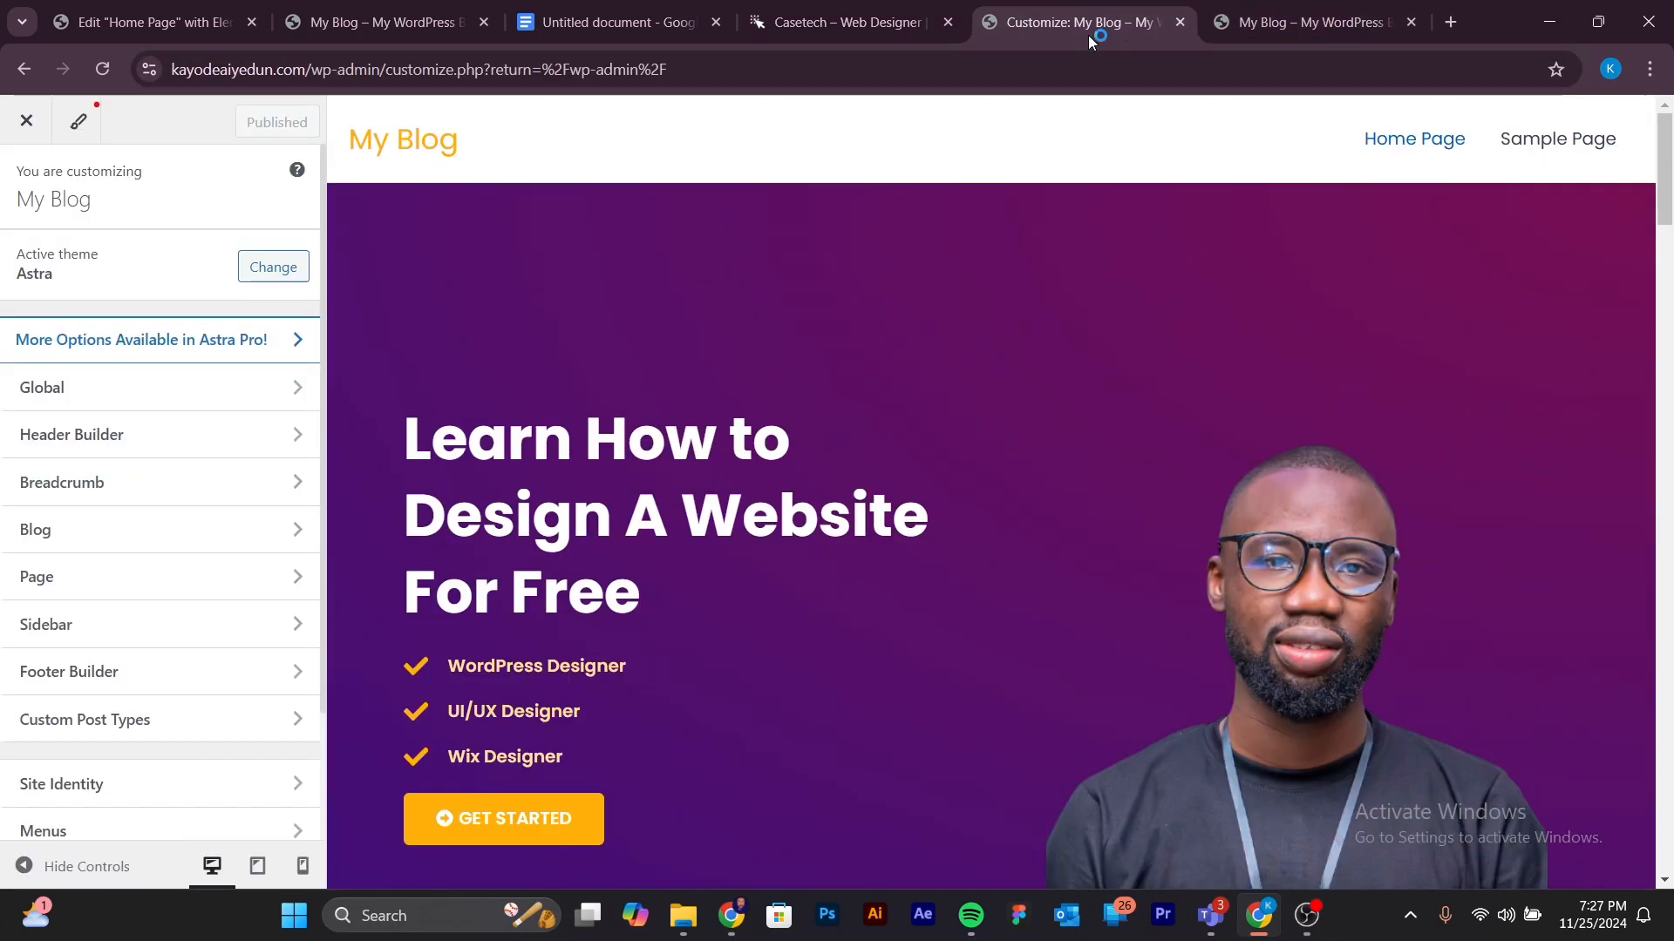
click(119, 436)
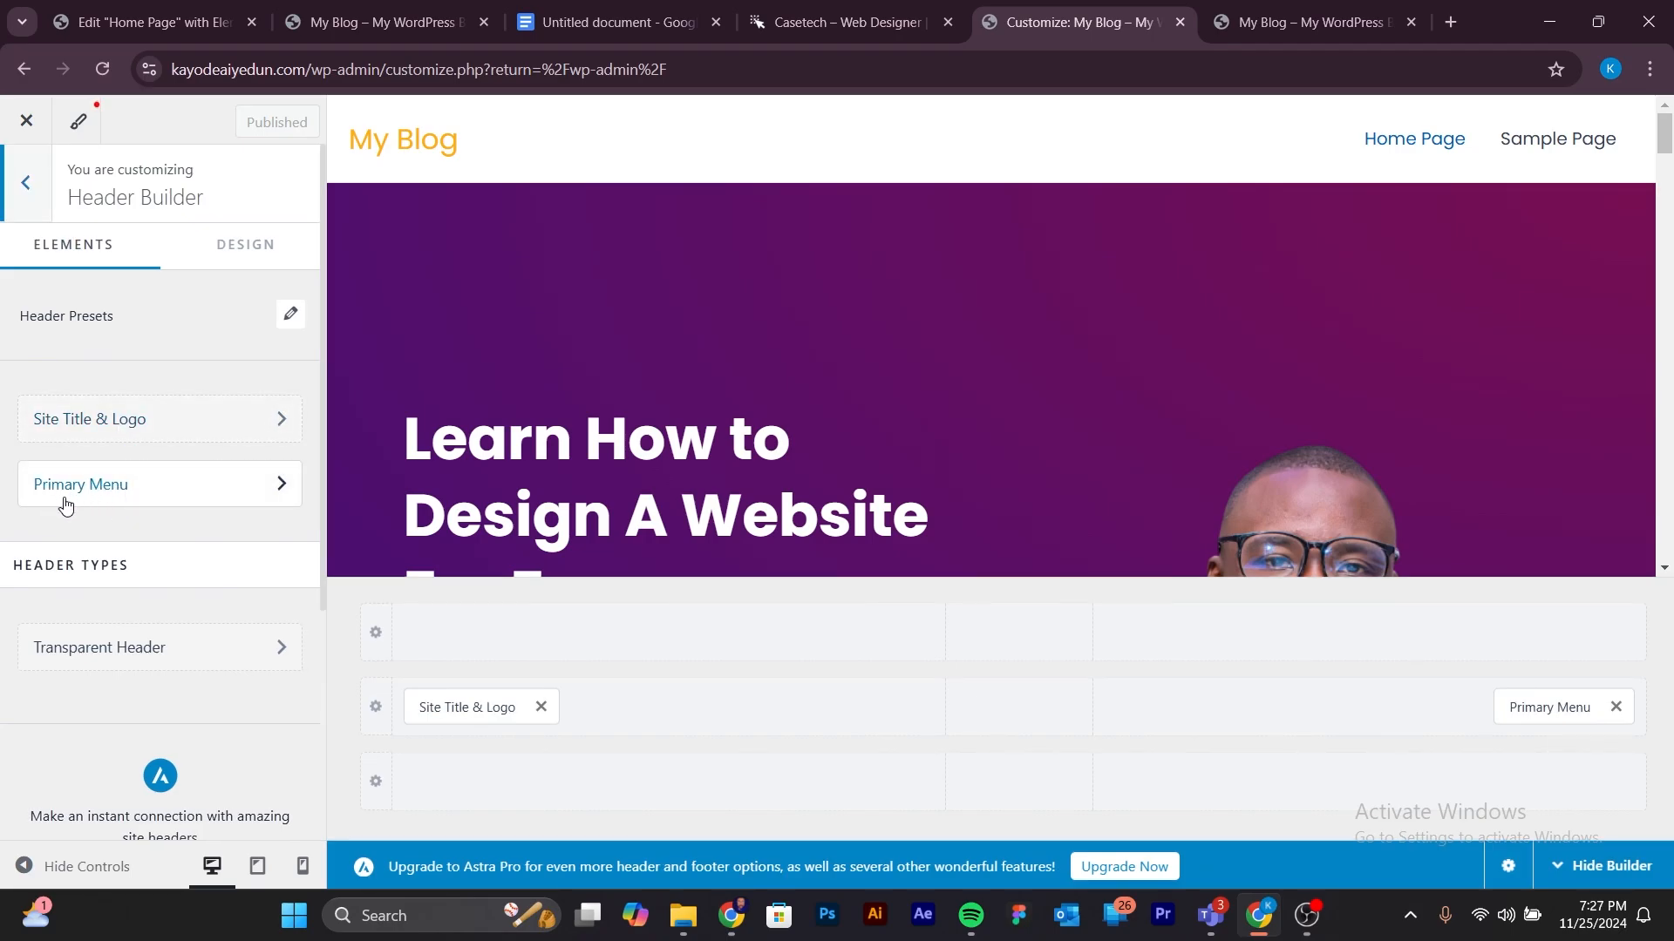
click(204, 494)
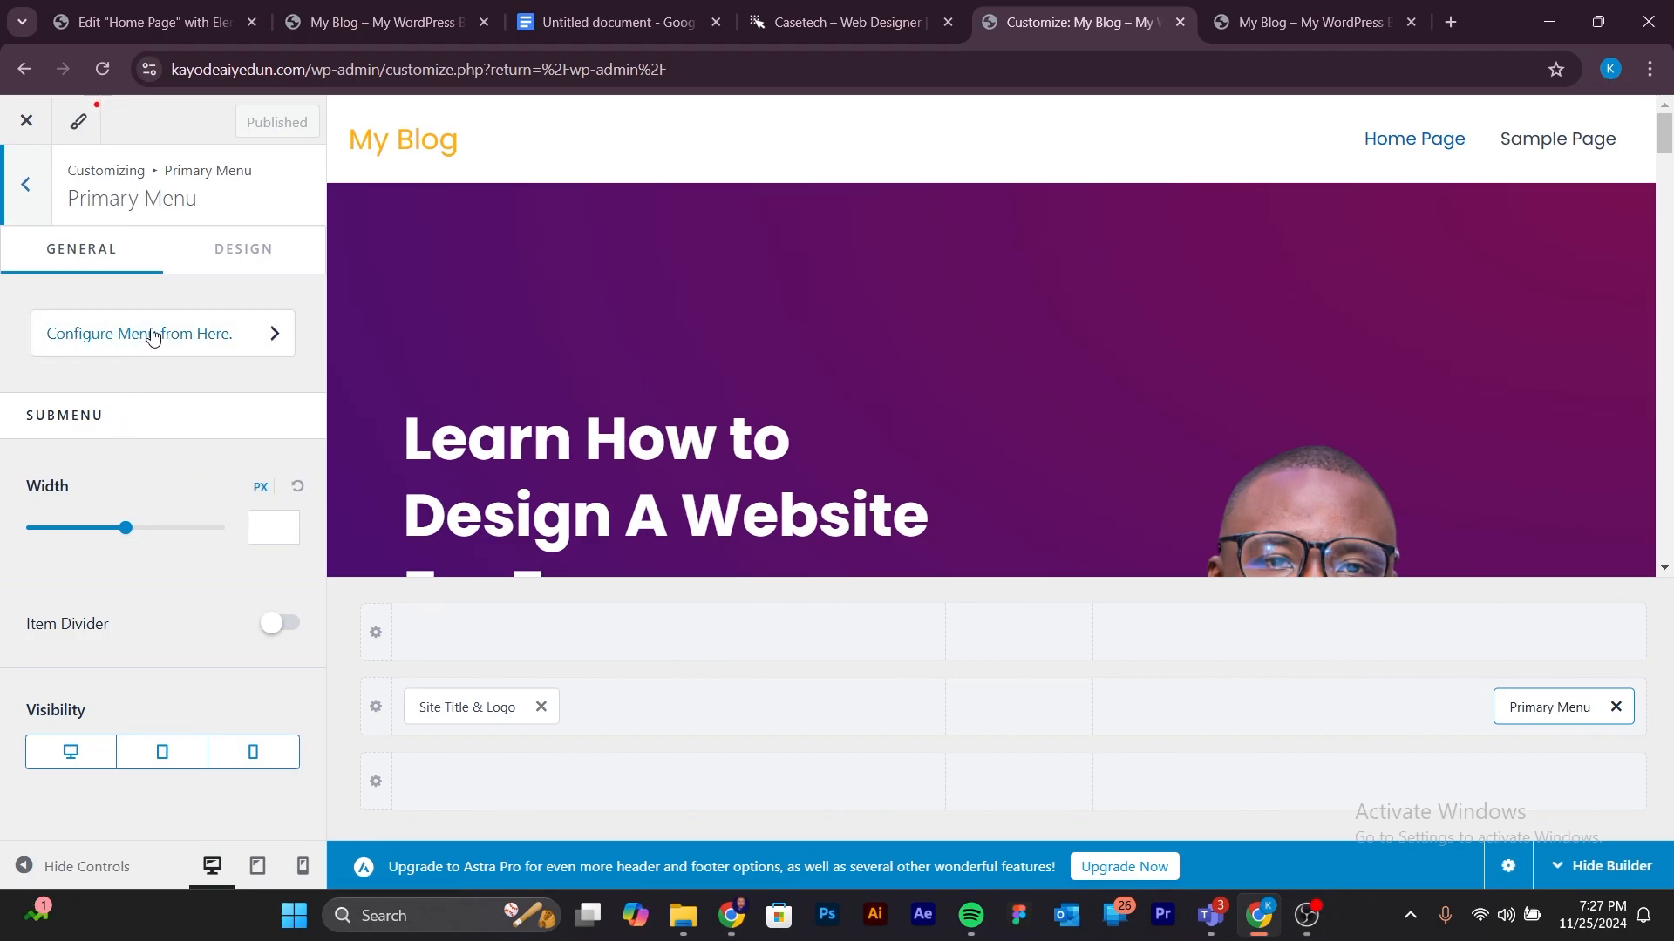
click(261, 341)
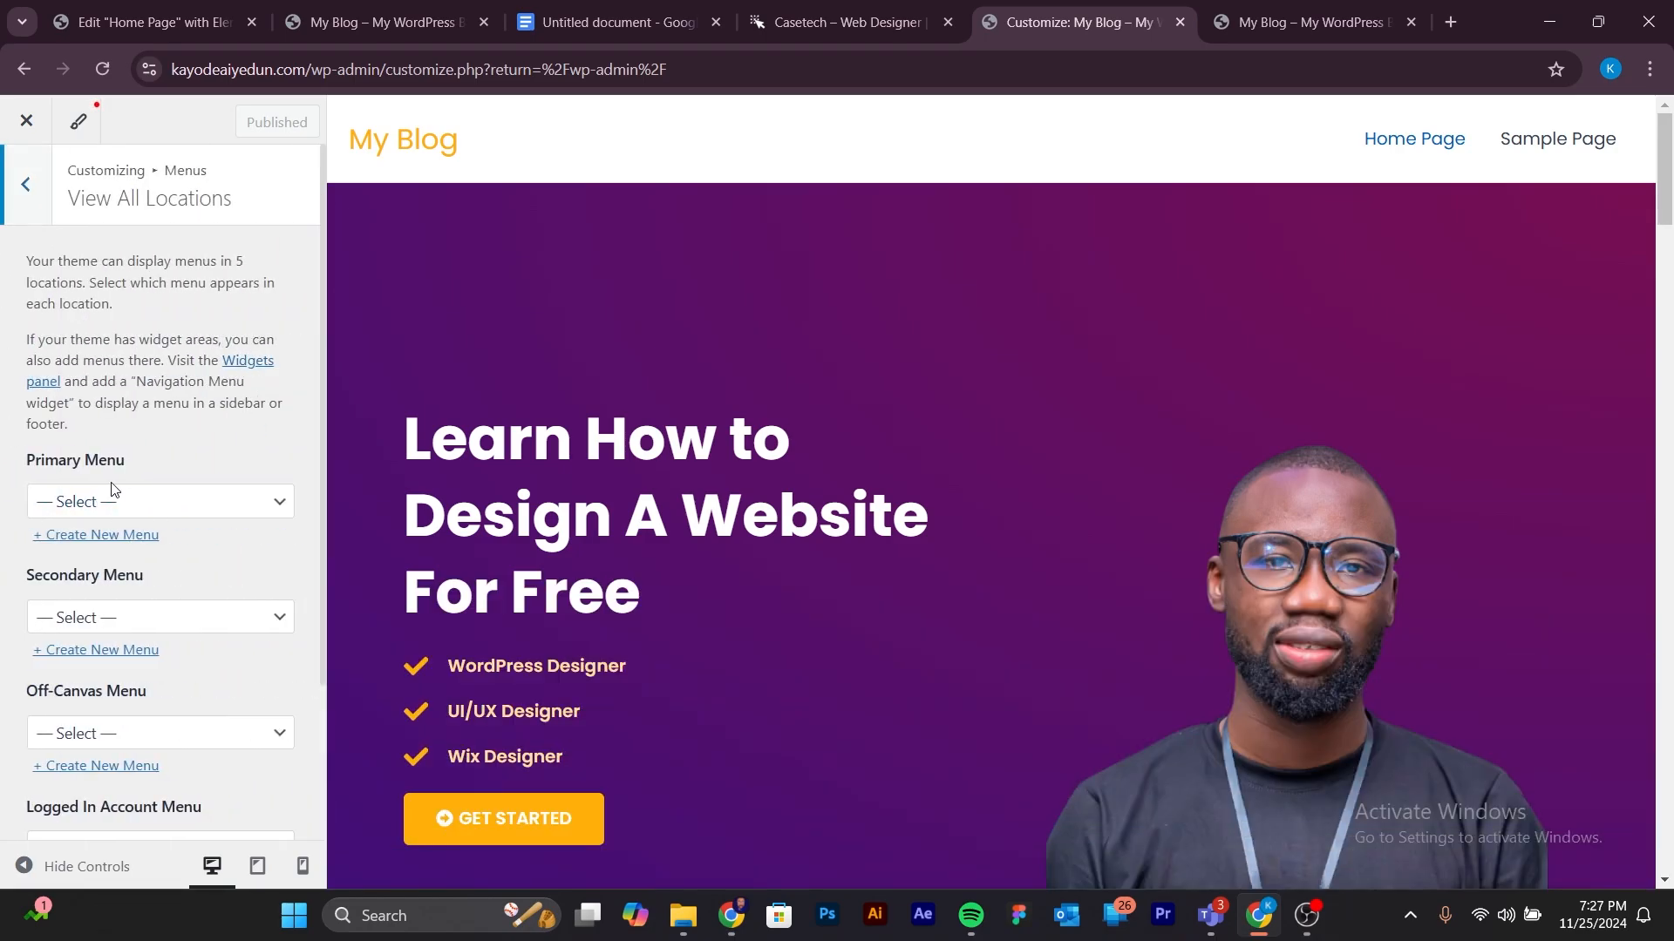
Create a new menu named "Main menu" for the Primary Menu location.
scroll(114, 493, down, 2)
click(209, 397)
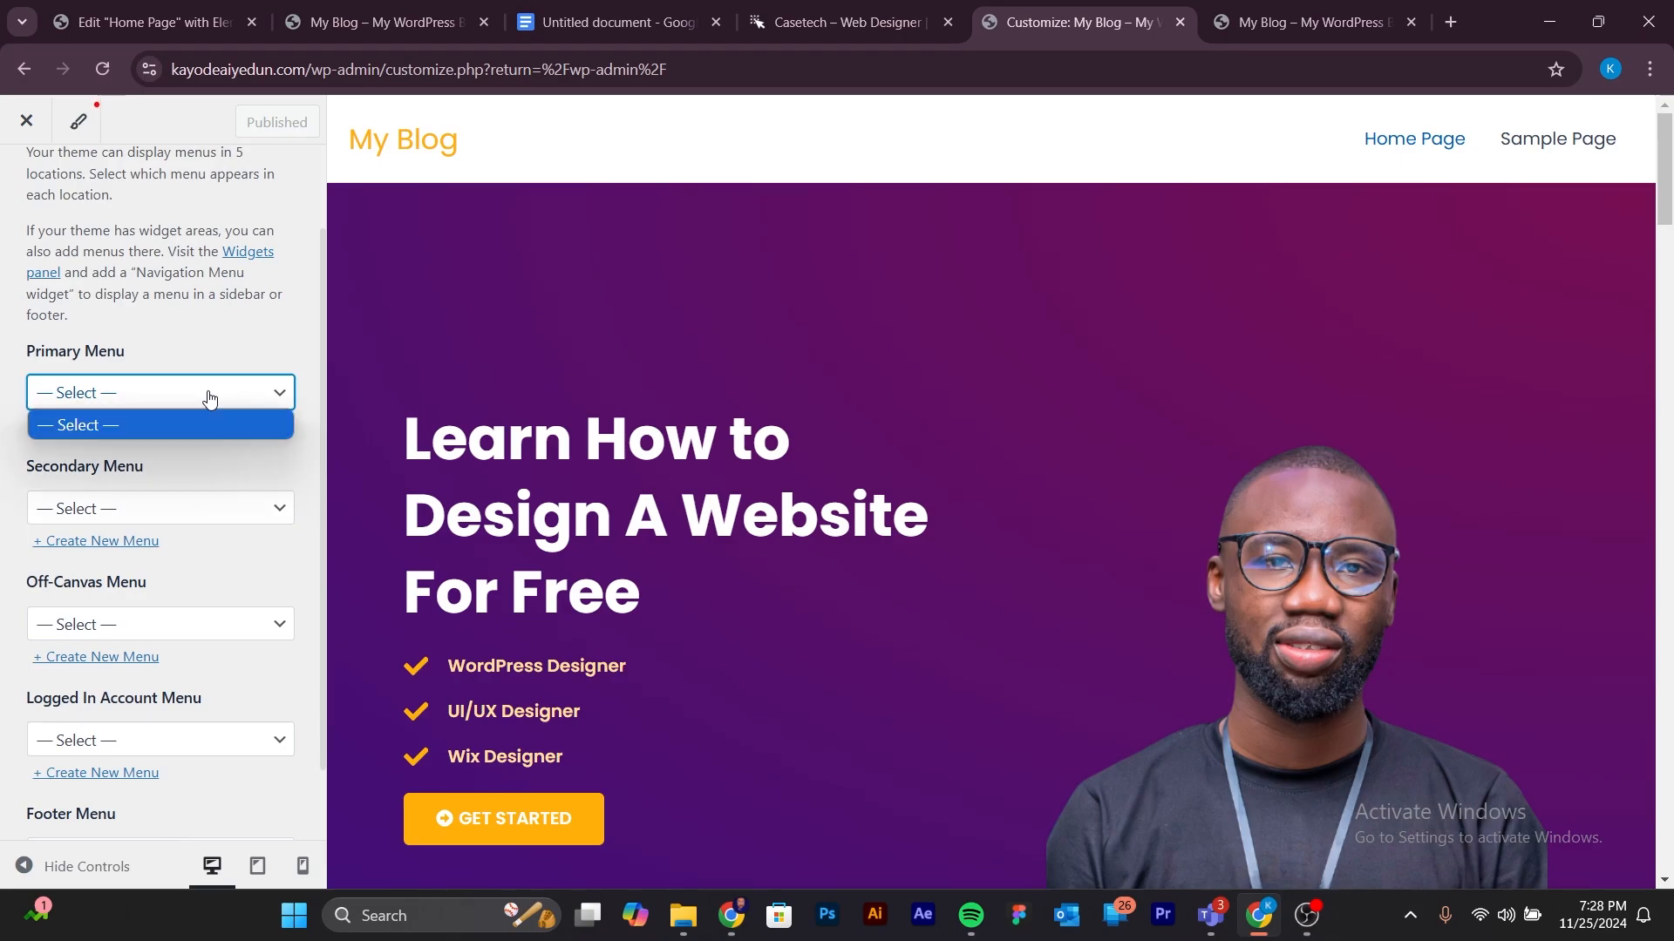
click(197, 425)
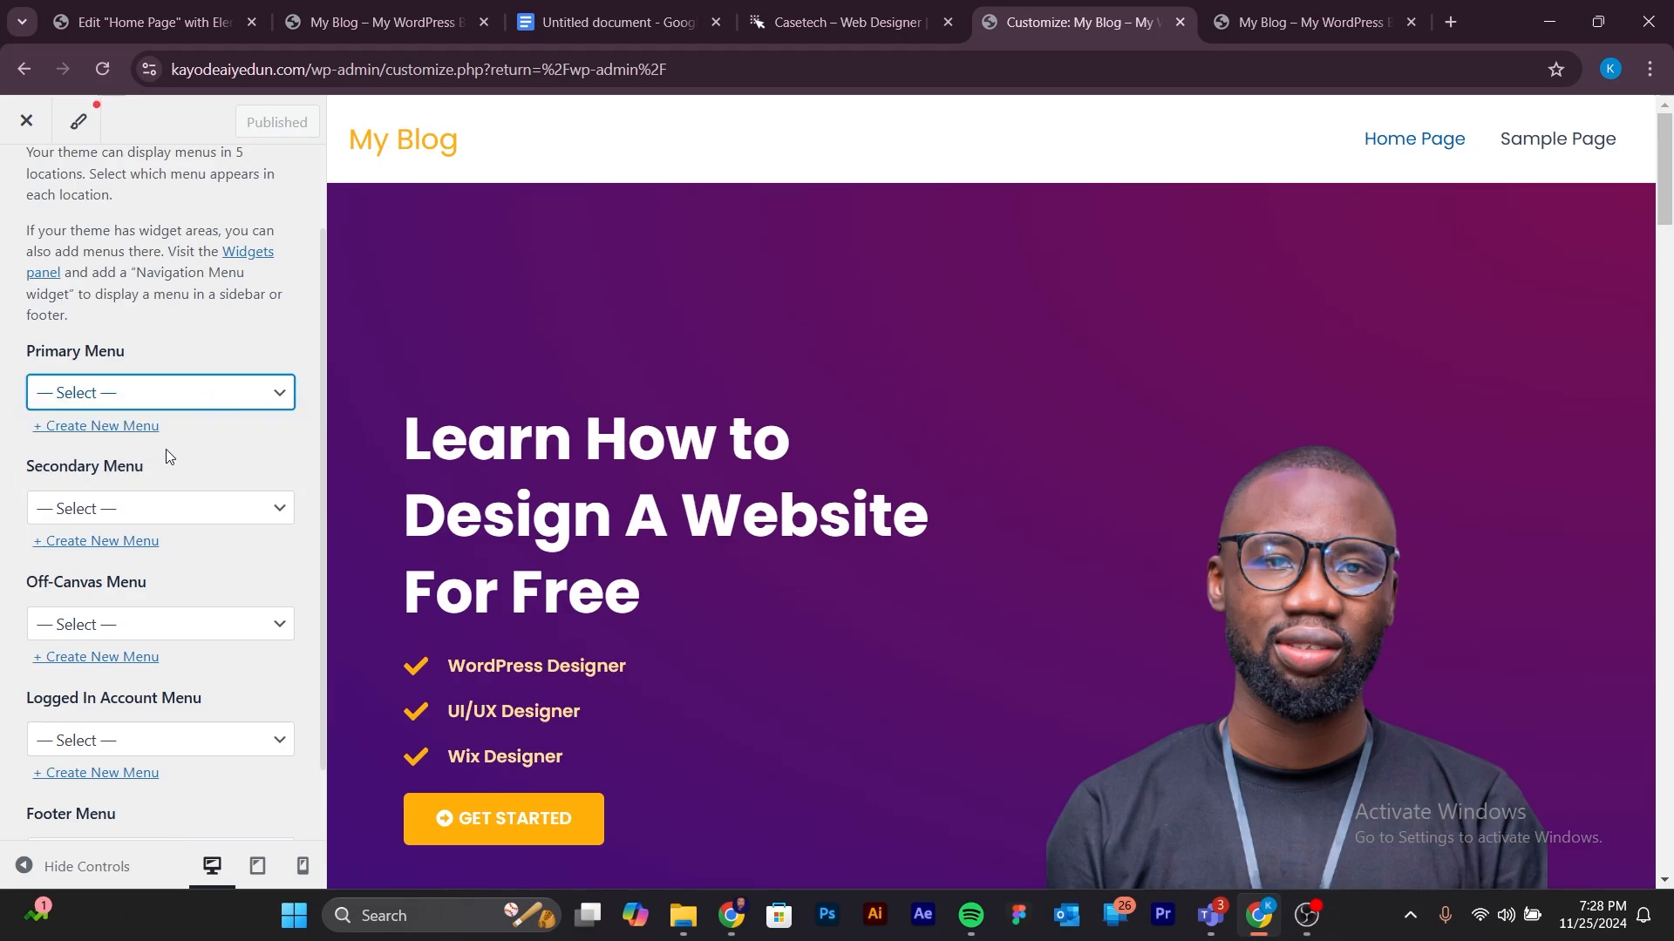
click(110, 436)
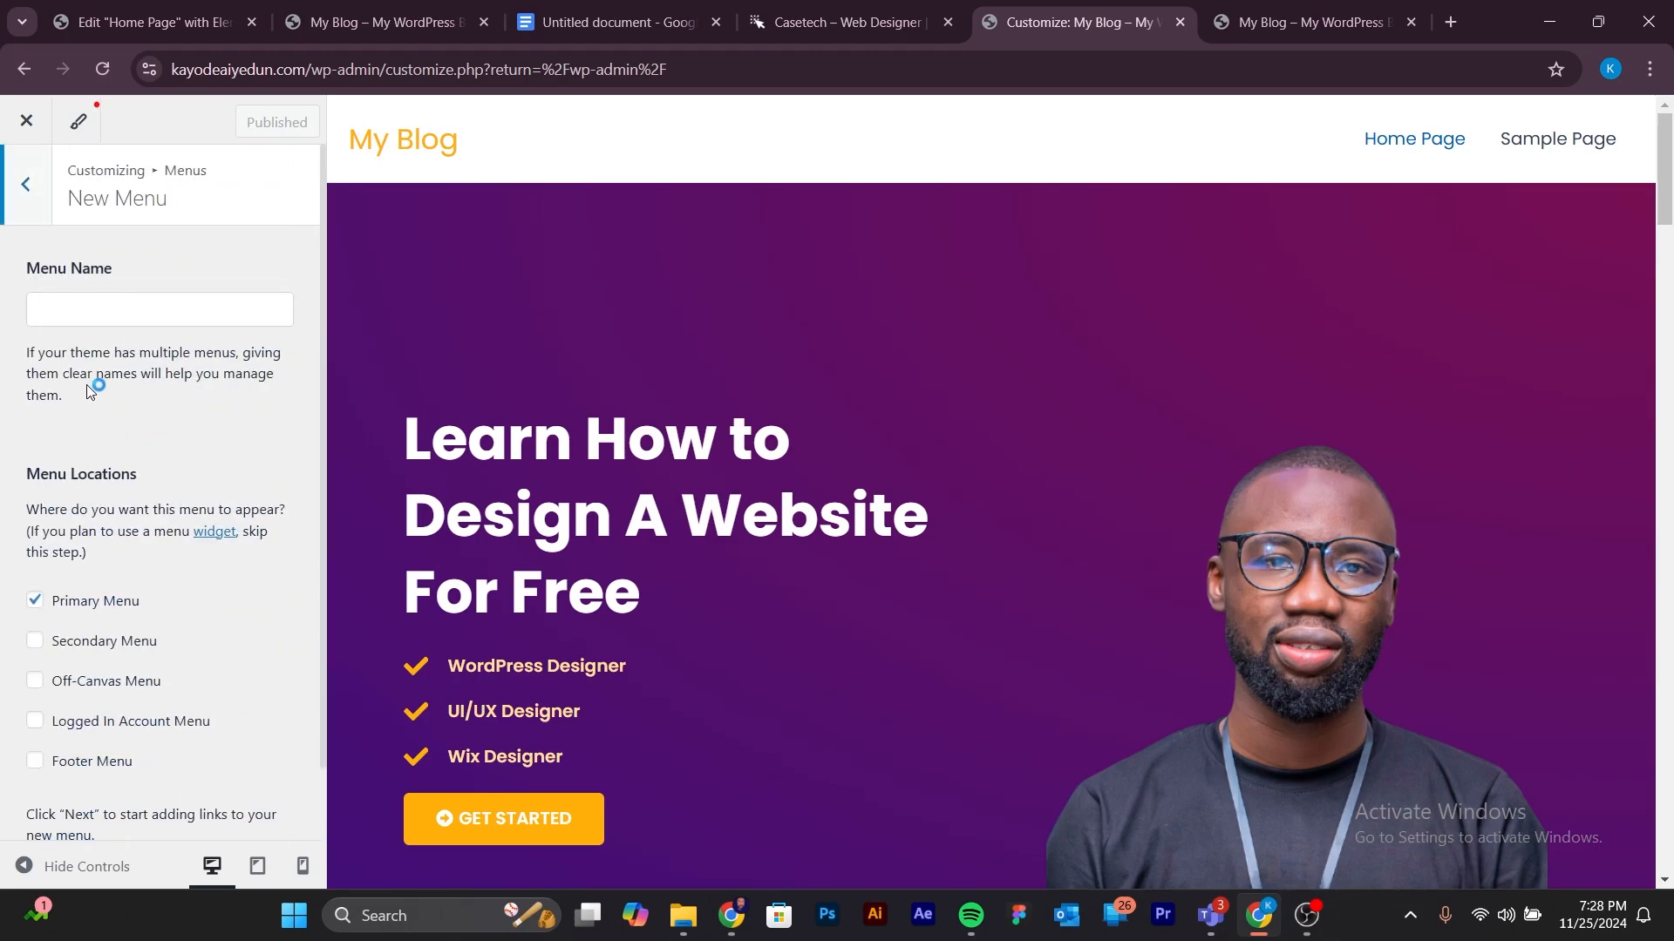
click(118, 308)
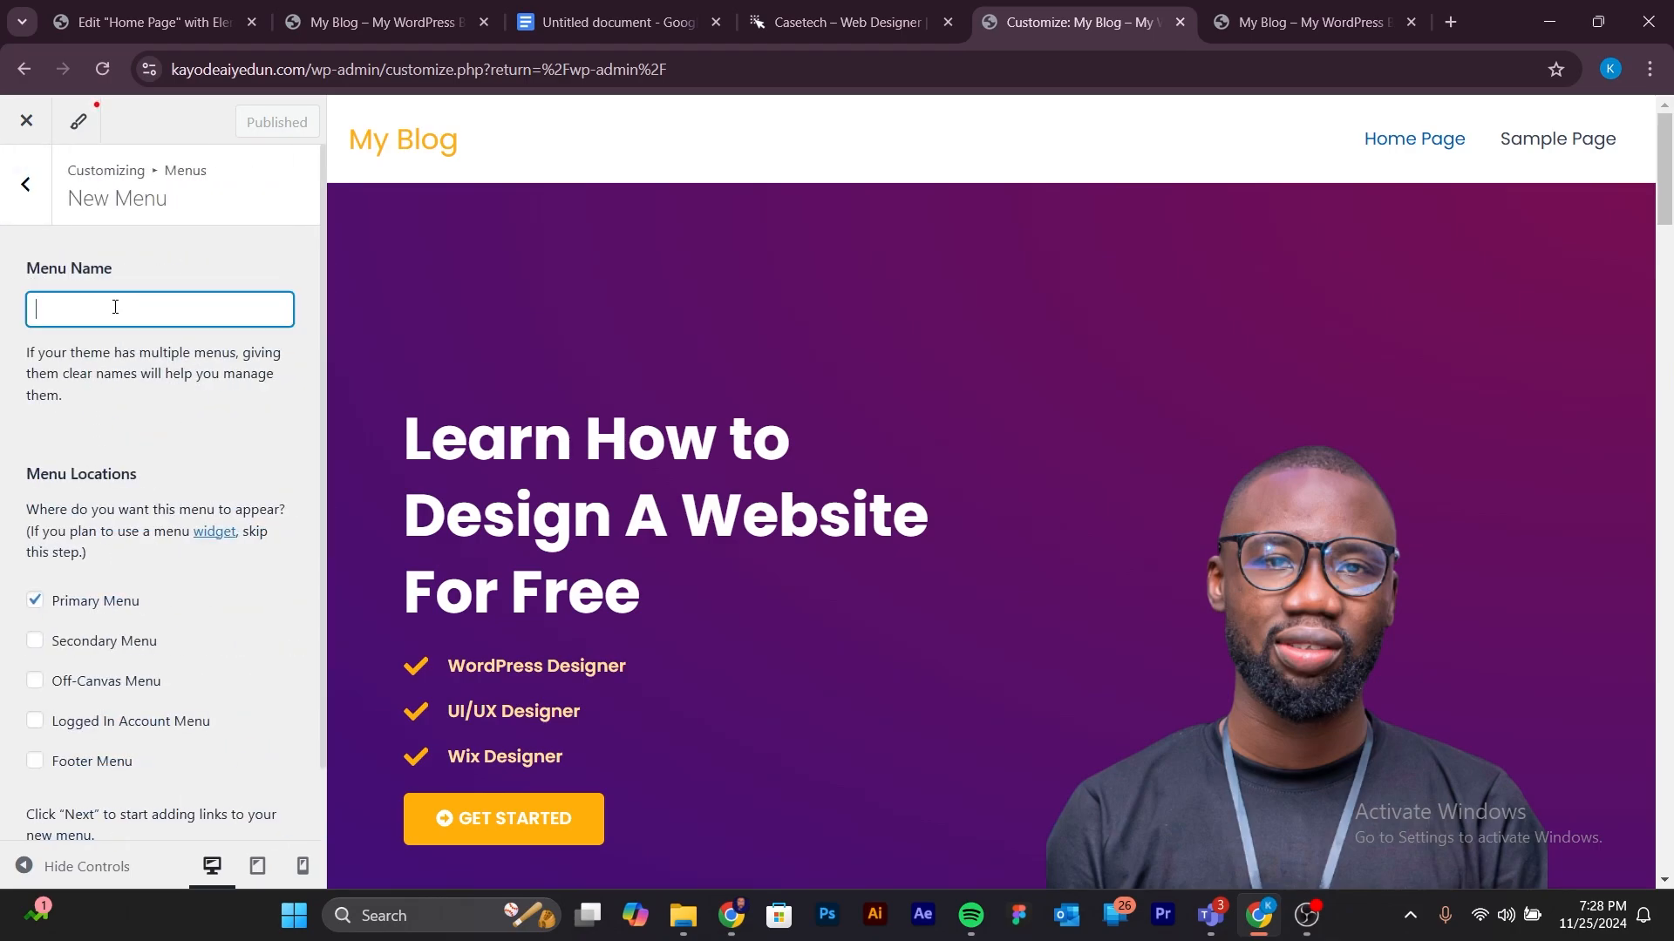
text(Main menu)
click(152, 381)
scroll(175, 526, down, 1)
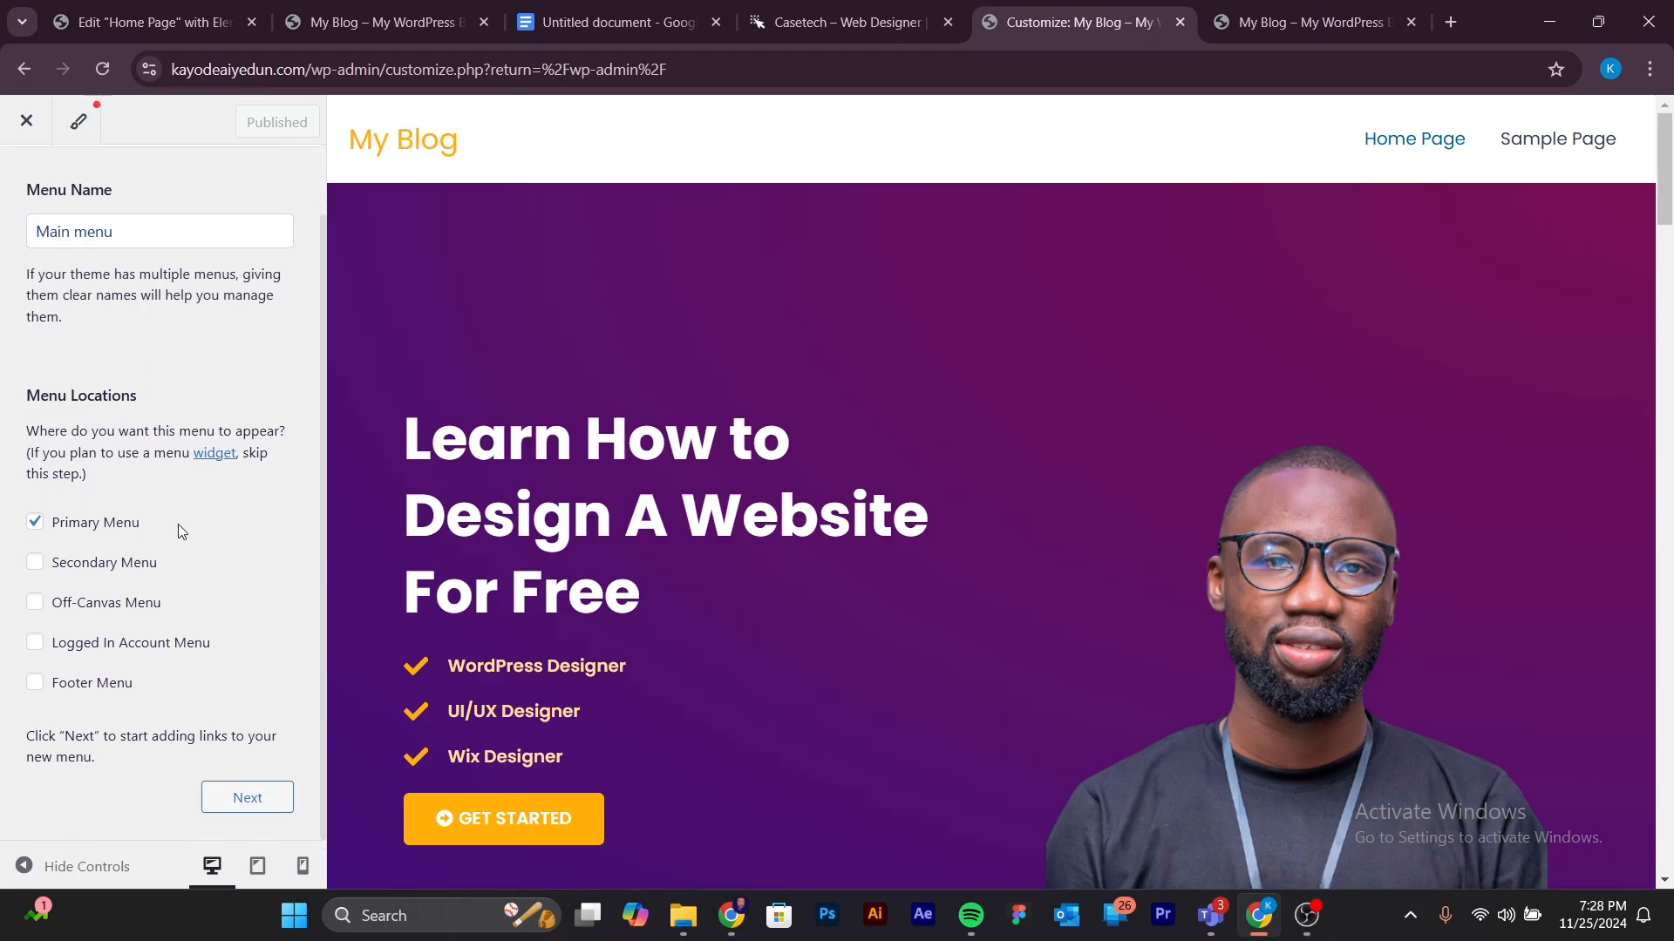
click(263, 797)
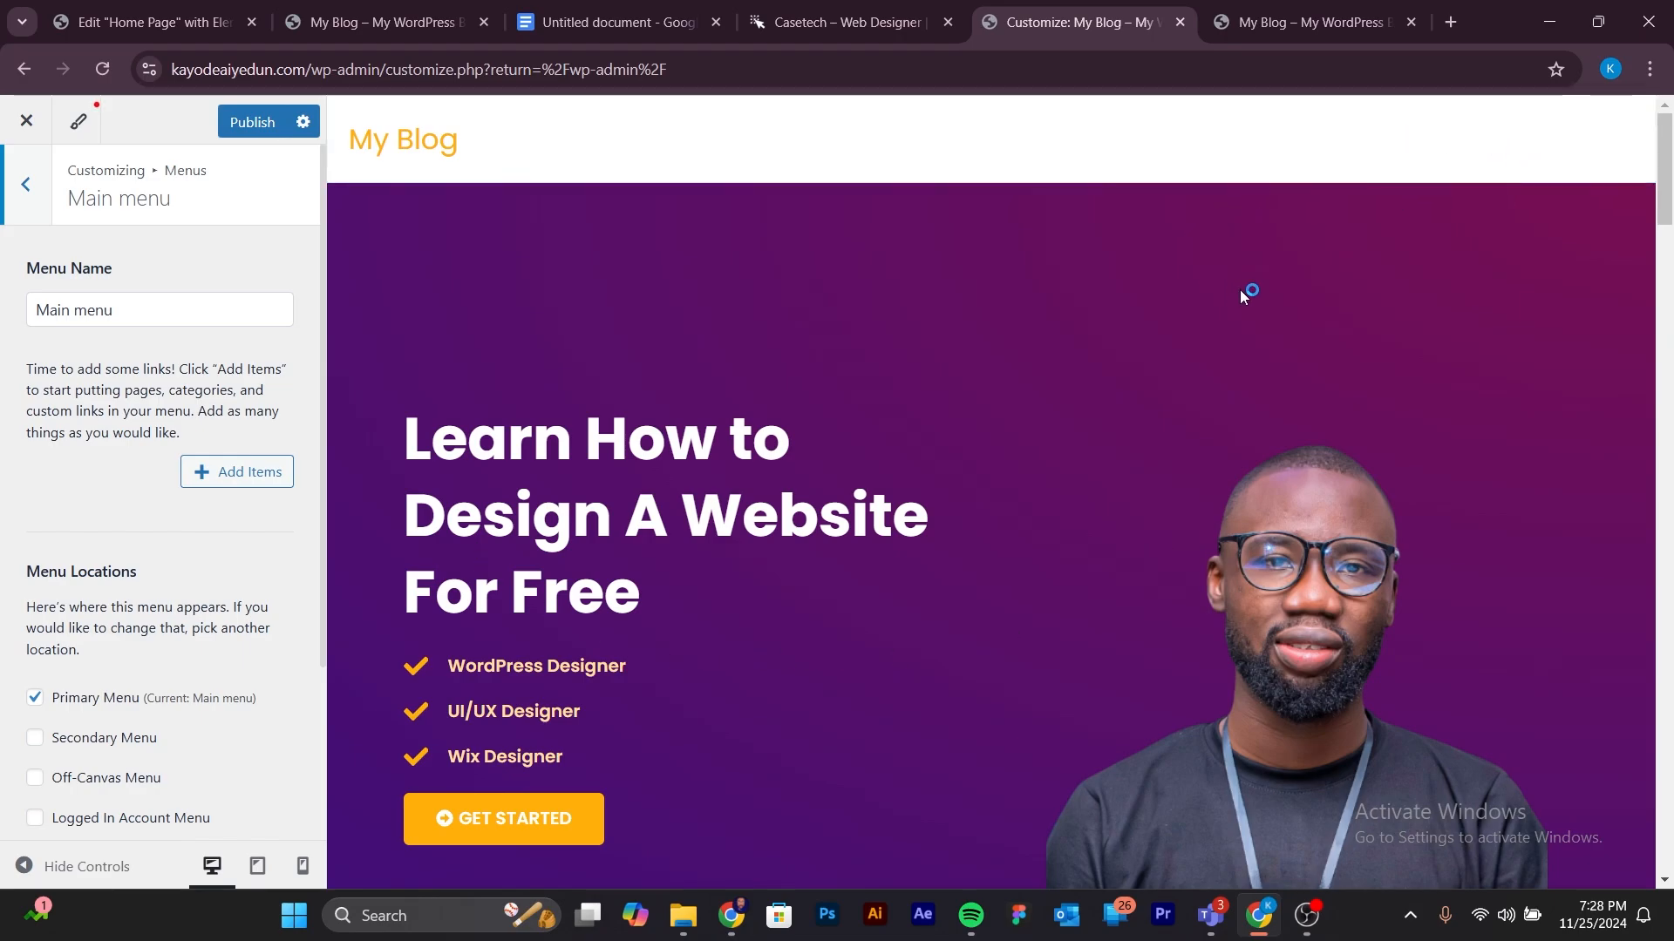
Create a new page titled "ABOUT ME" as the first item of Main menu, following the Casetech site's navigation.
click(254, 471)
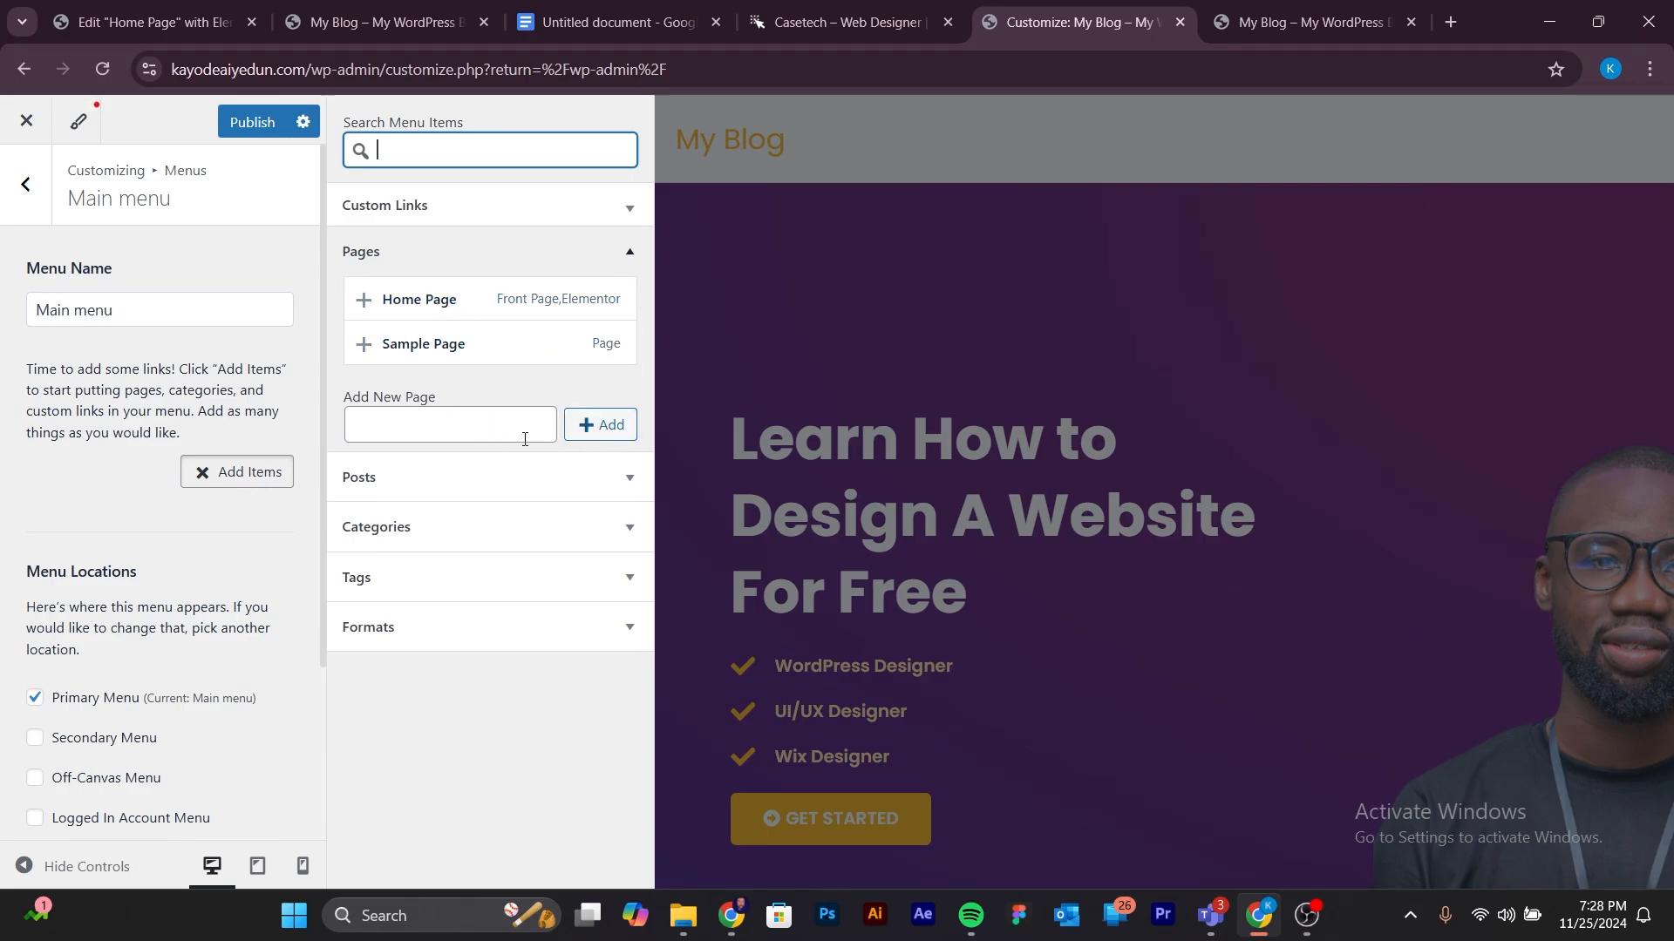
click(489, 422)
click(771, 26)
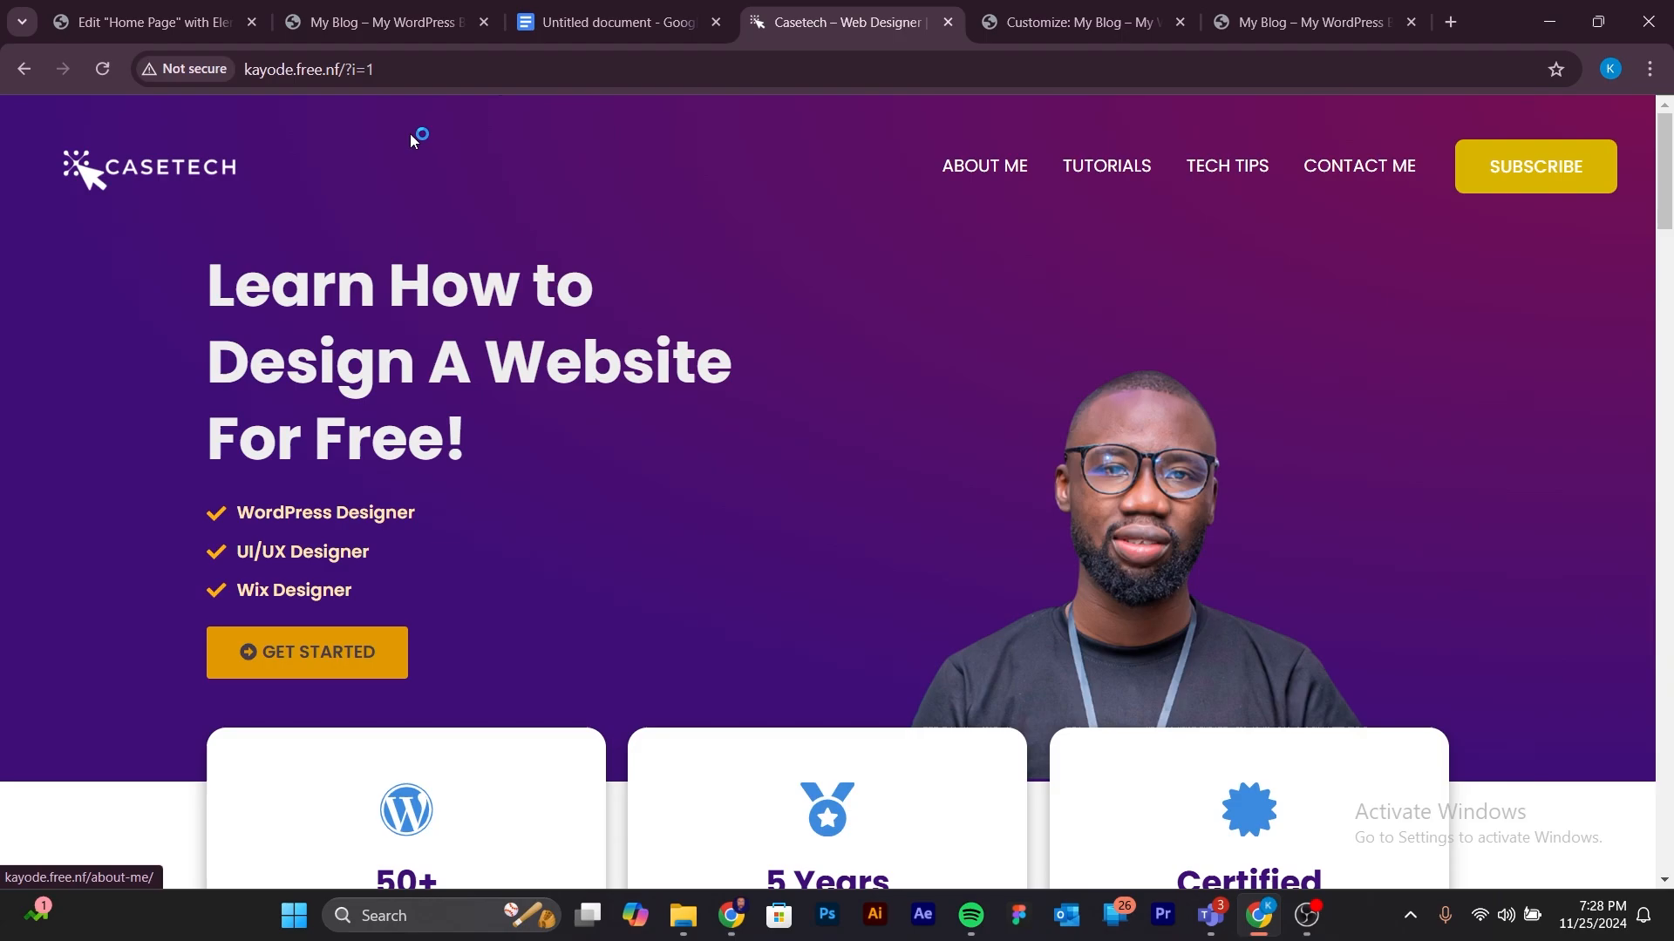
click(1069, 20)
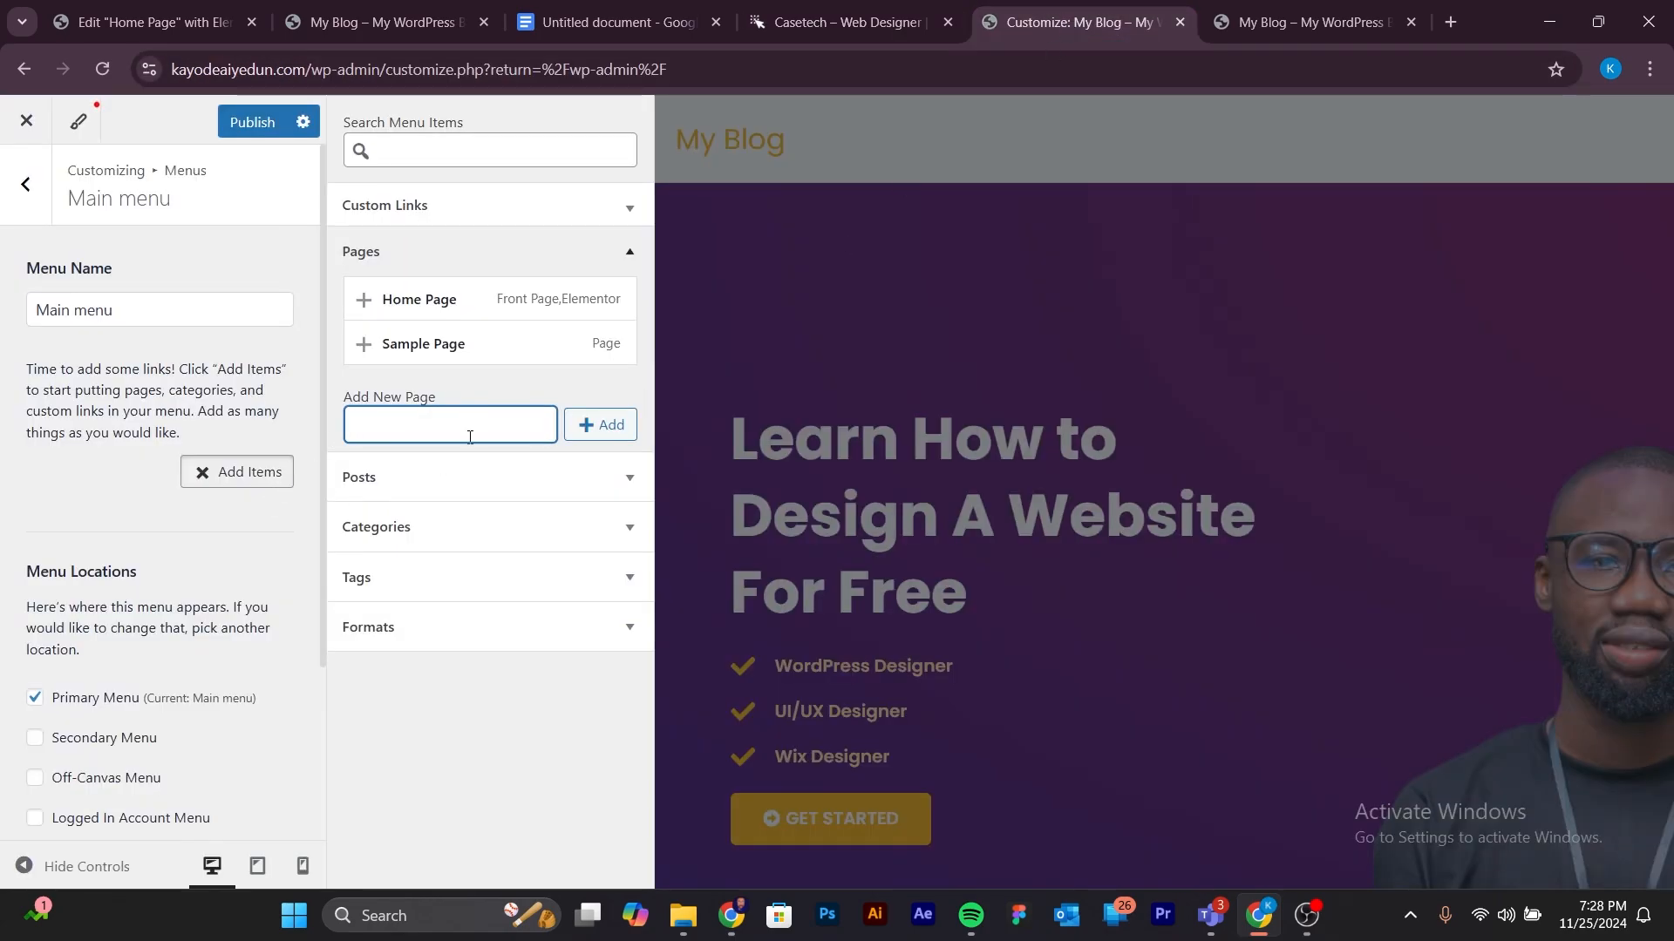
click(470, 436)
text(ABOUT ME)
click(614, 427)
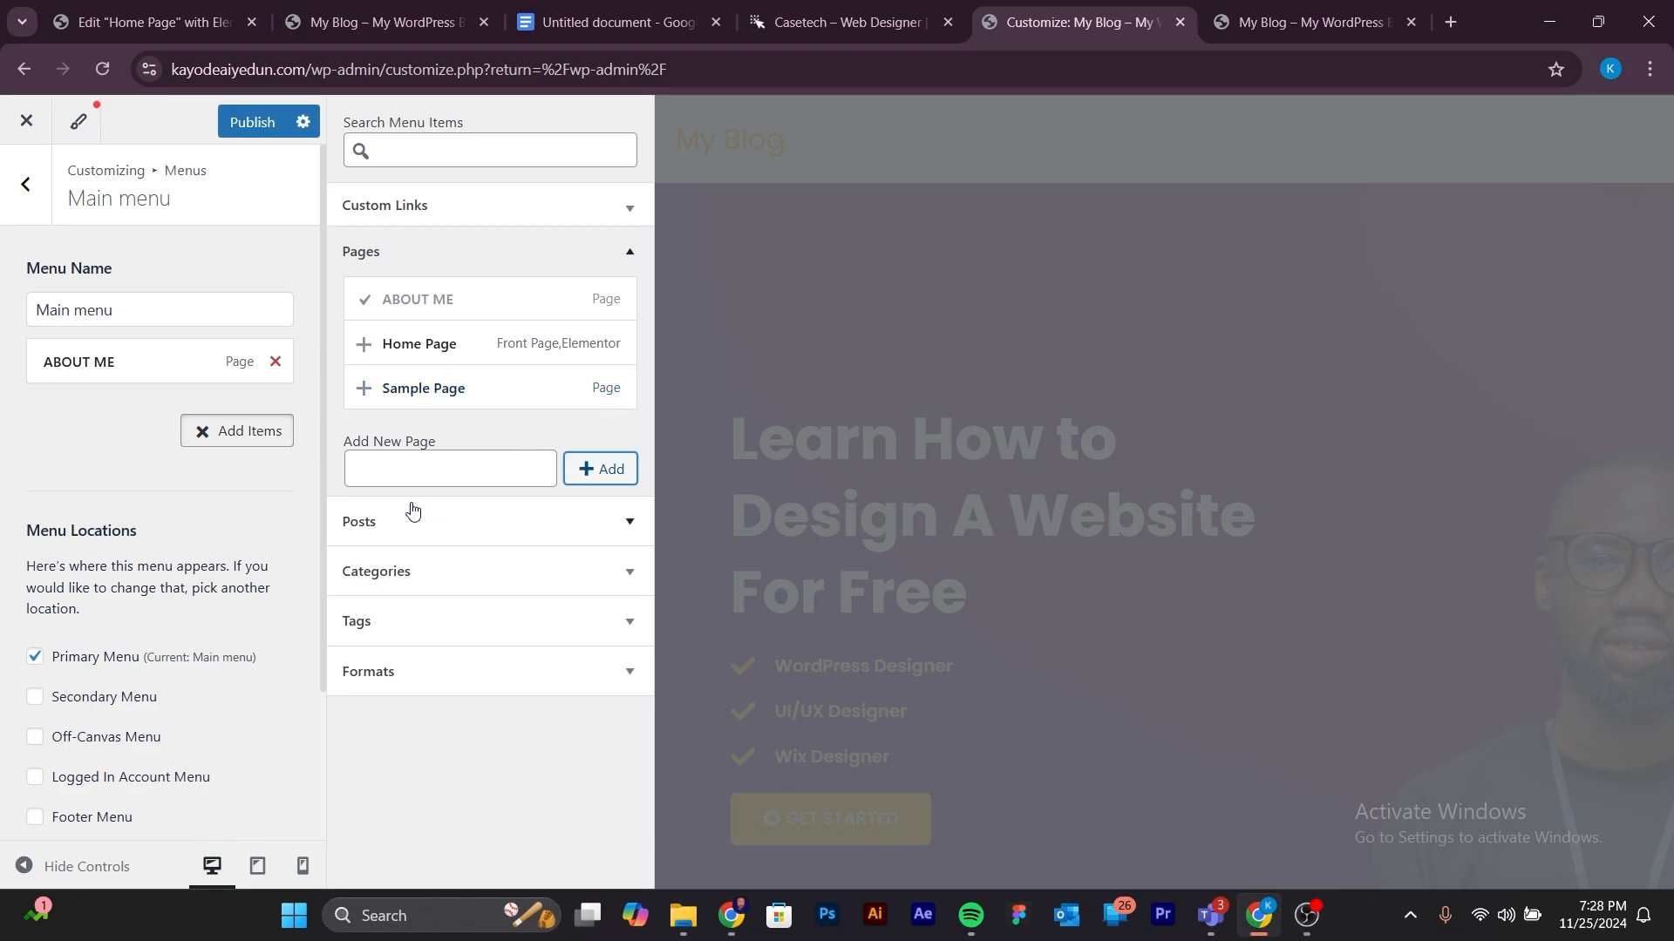
Add a new page titled "TUTORIALS" to Main menu, checking its name against the Casetech site.
click(449, 464)
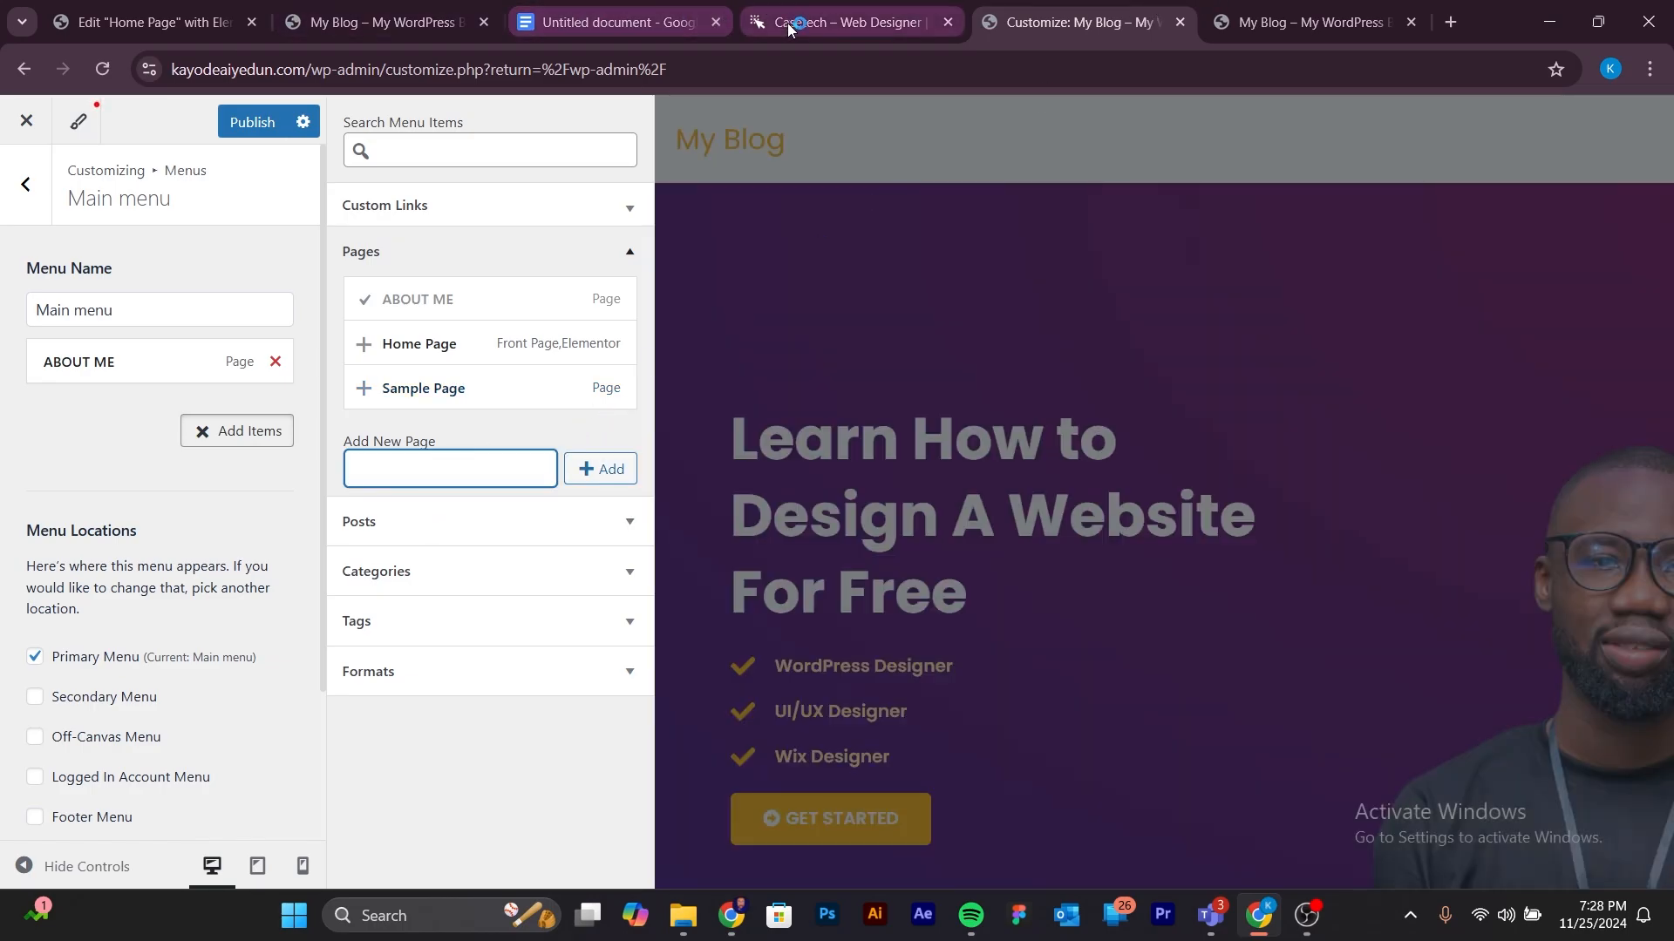
click(841, 22)
click(1073, 22)
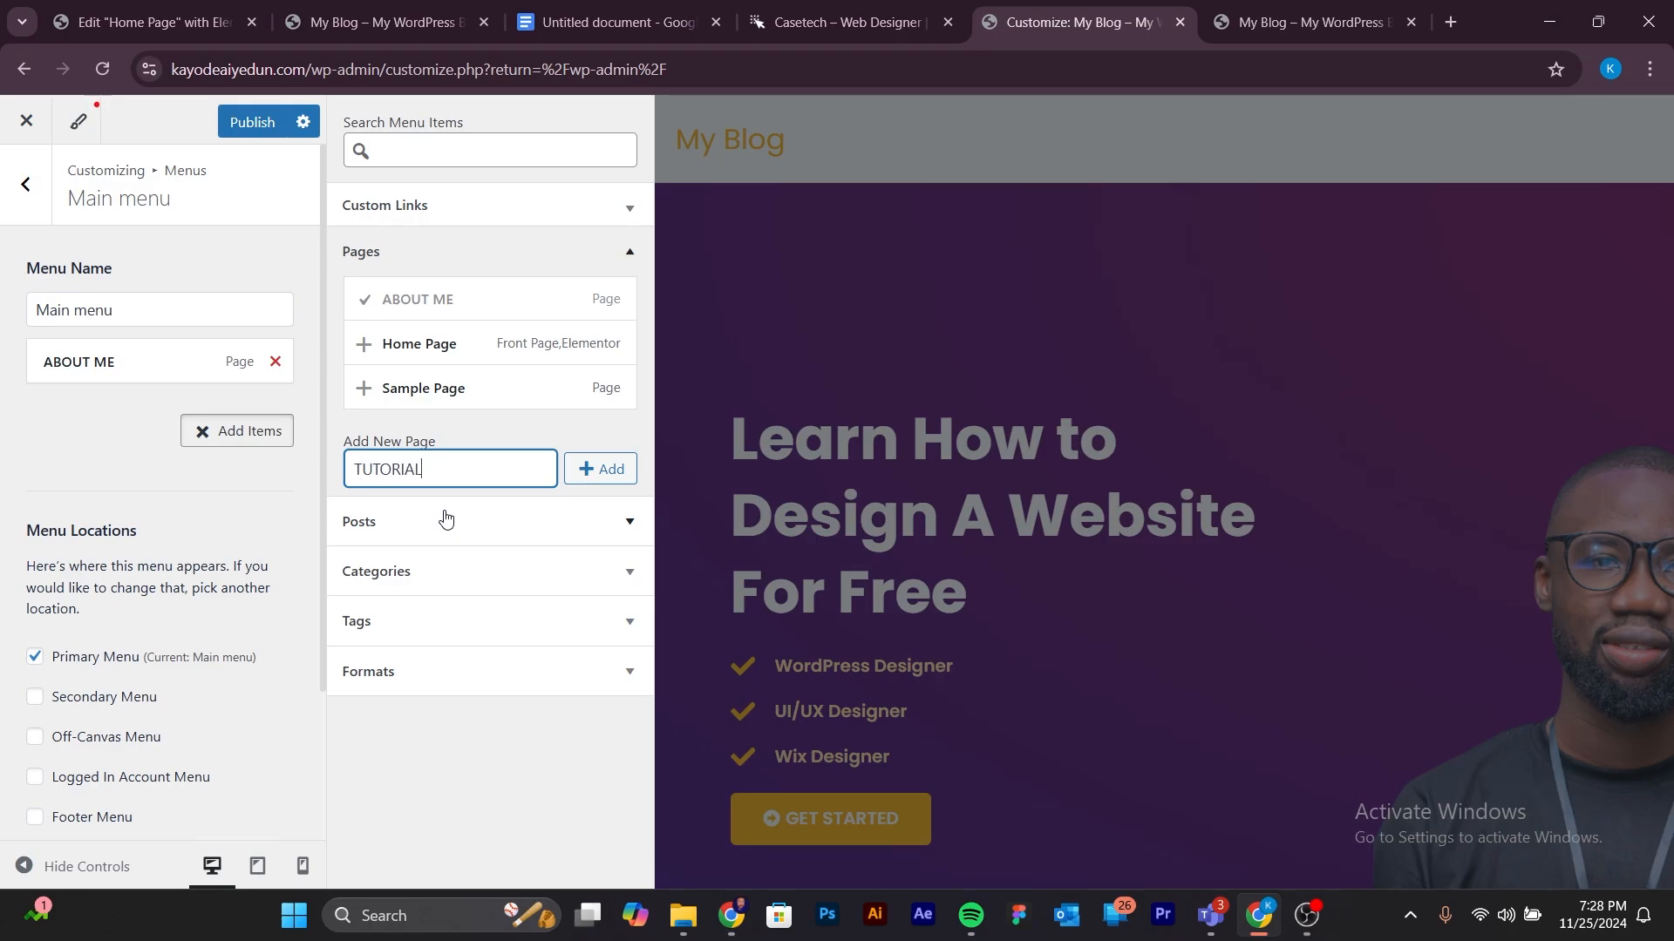
click(595, 470)
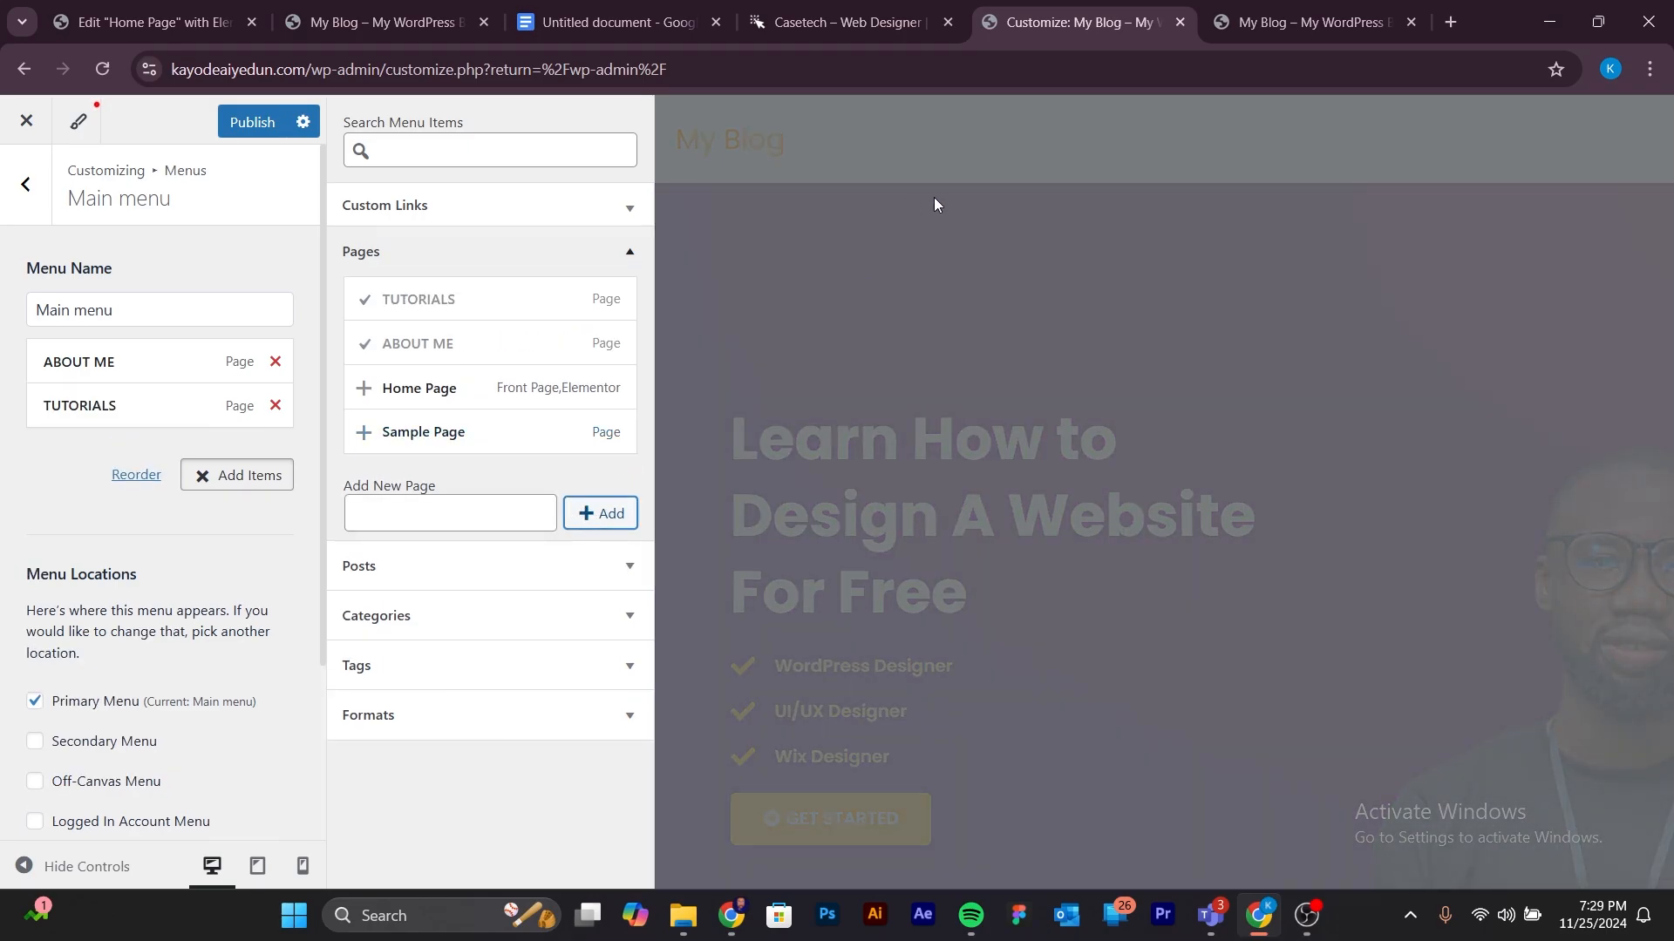
Check the next navigation entry on the Casetech site, and add a new page titled "TECH TIPS" to Main menu.
click(859, 7)
click(1064, 19)
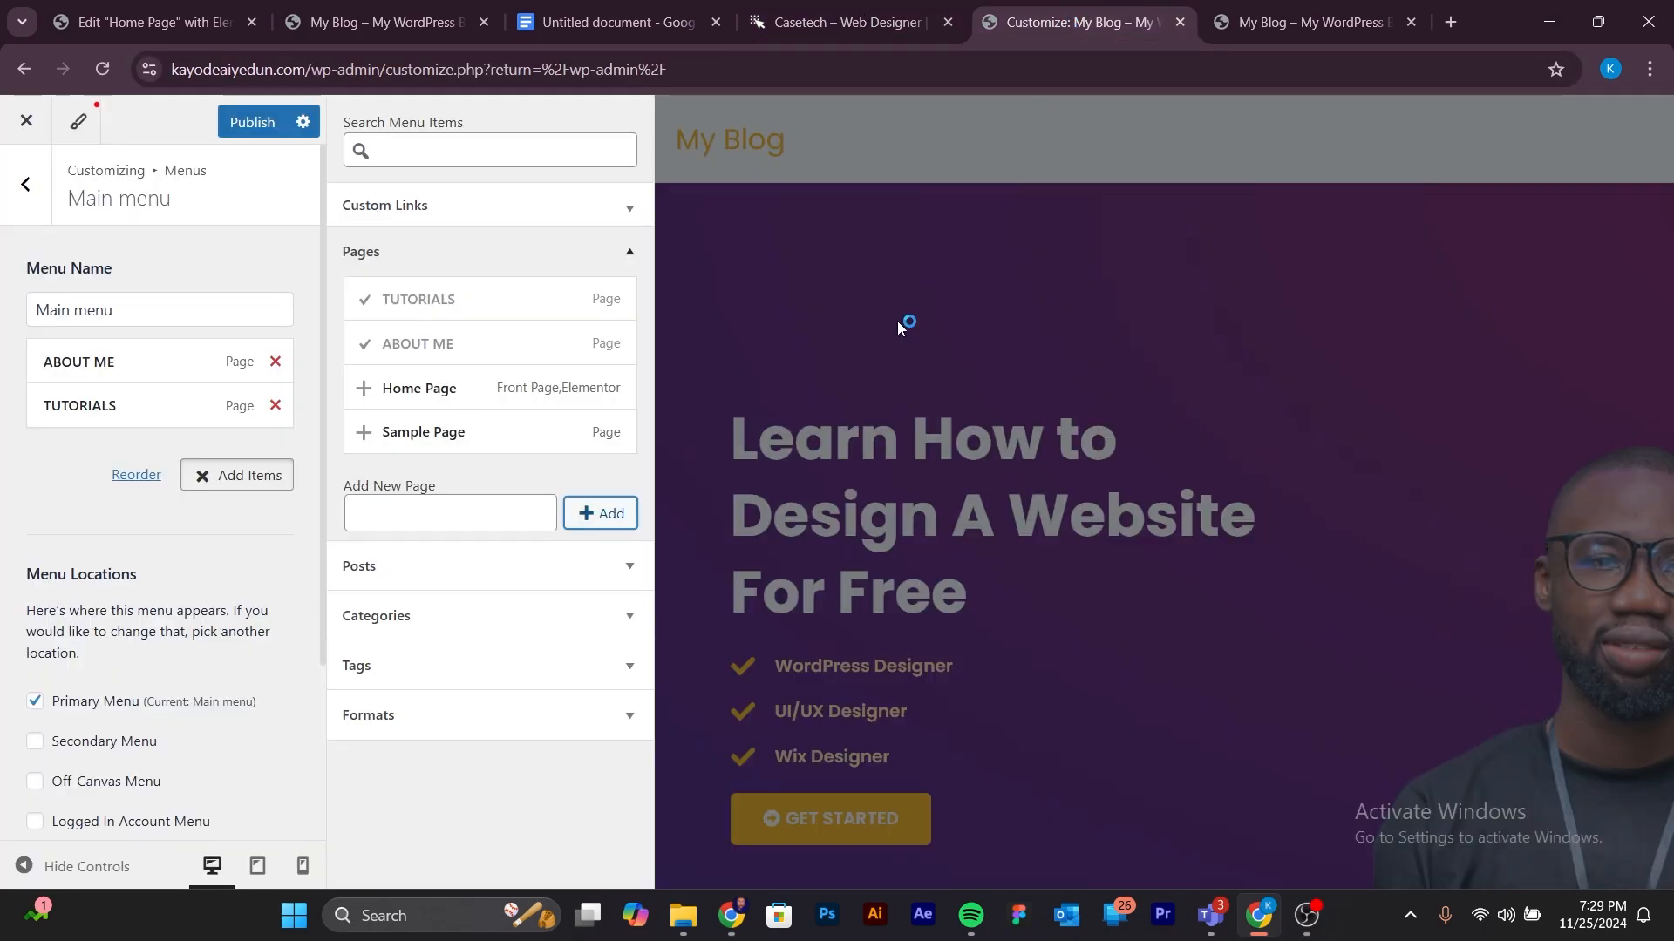
click(452, 512)
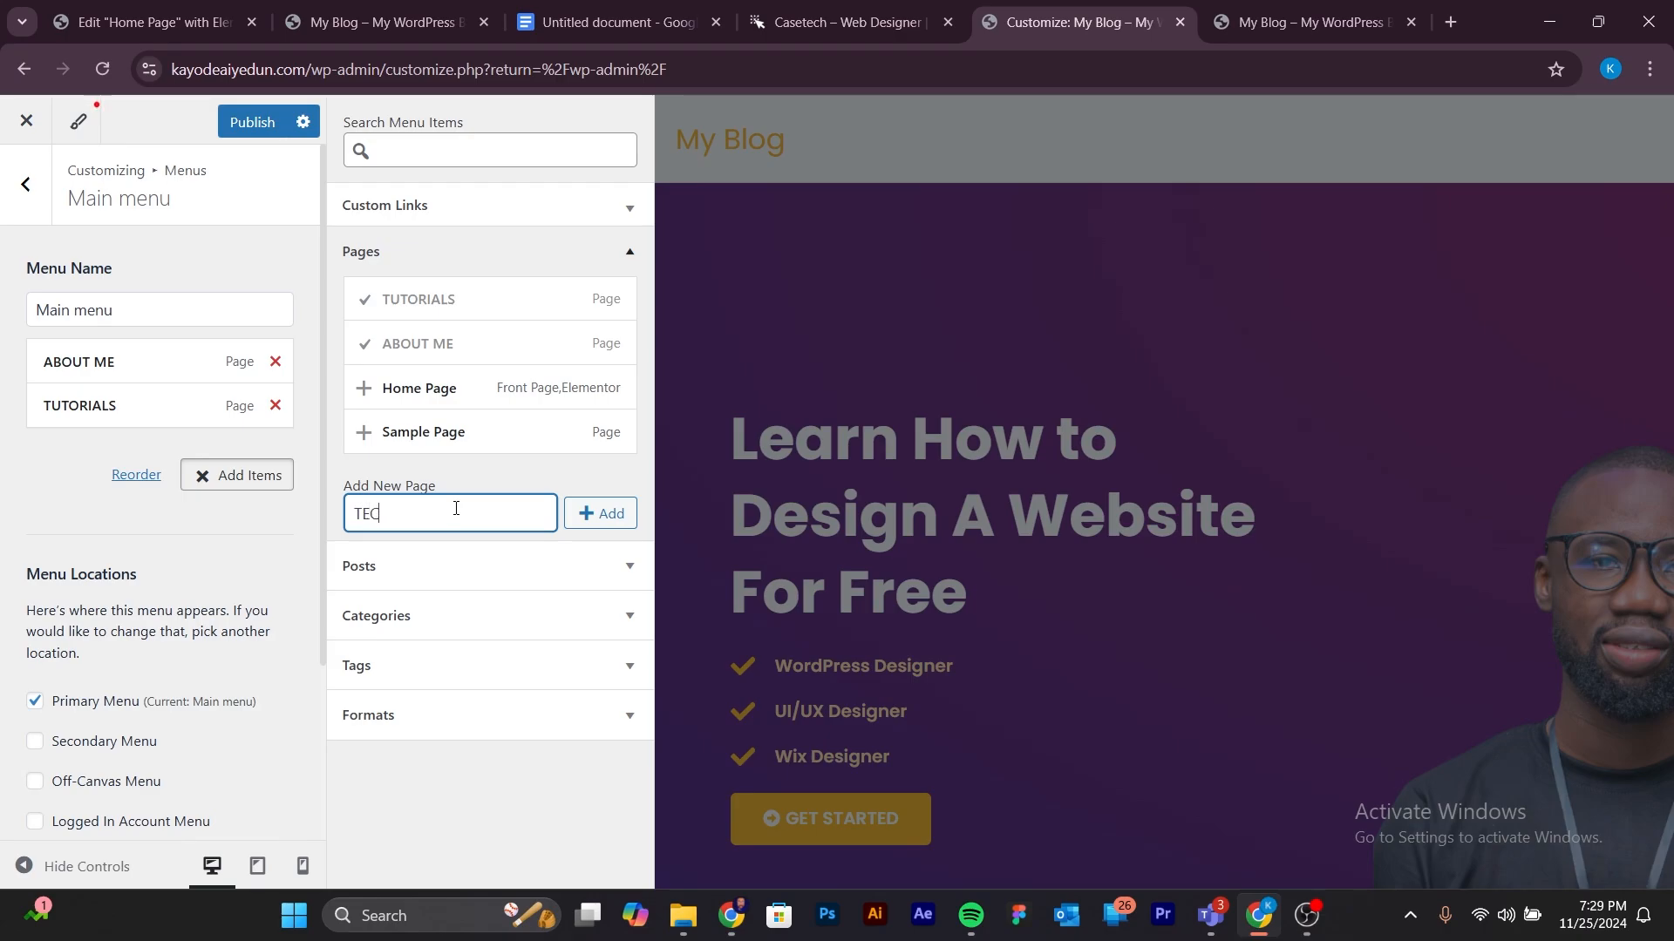
text(TECH TIPS)
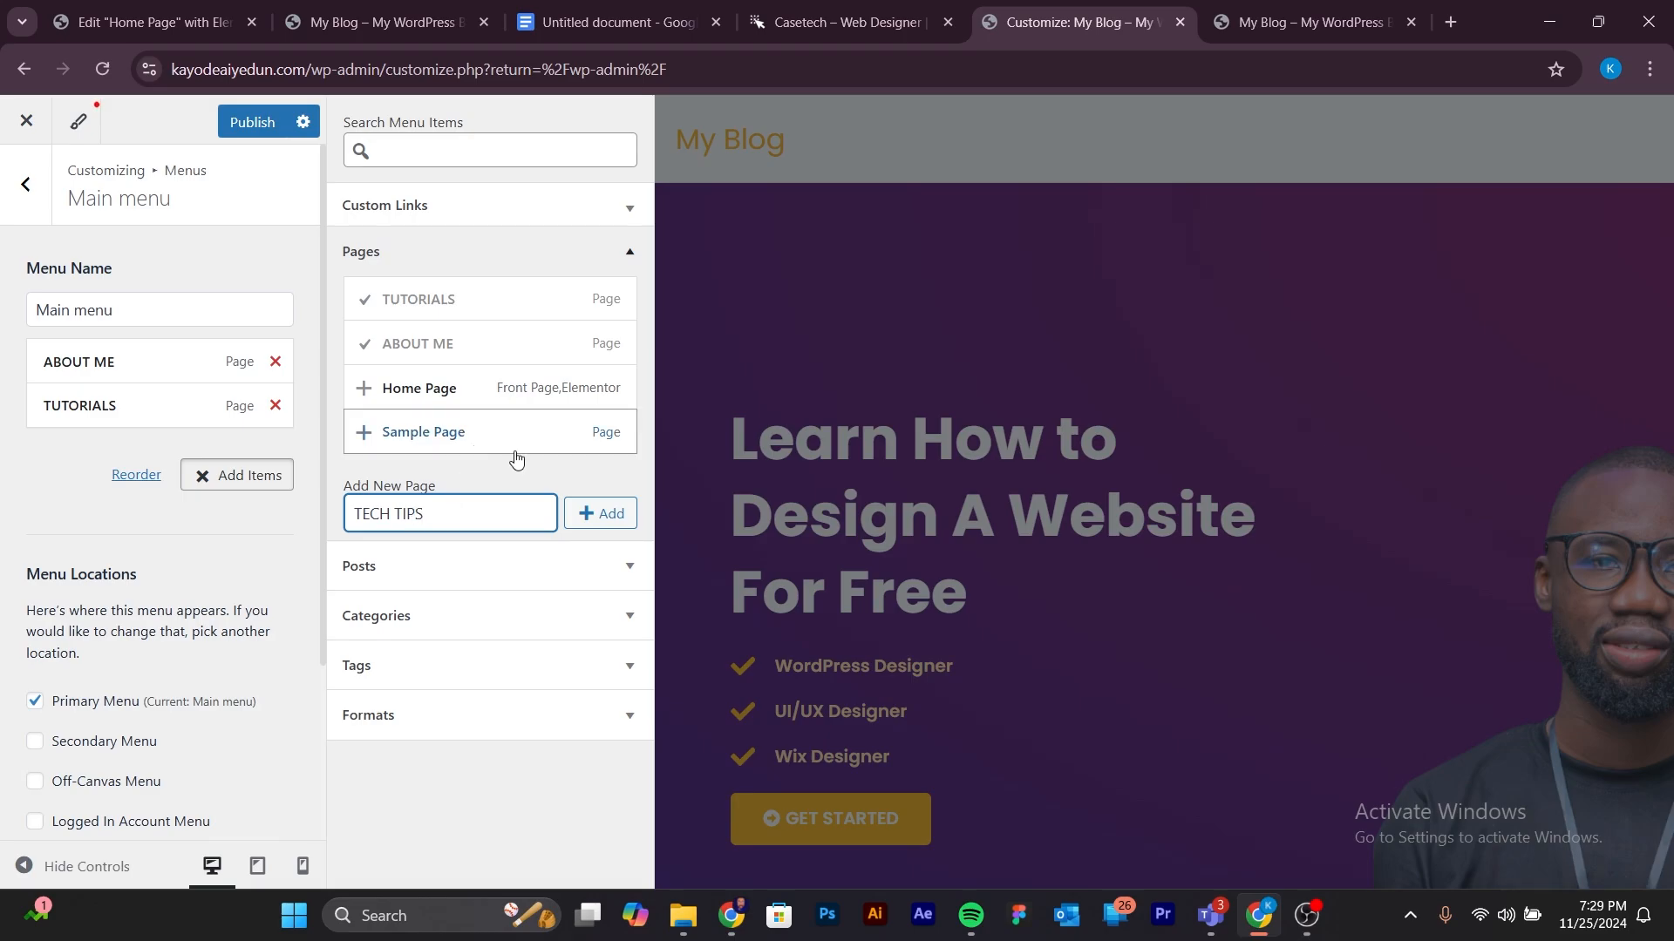
click(604, 516)
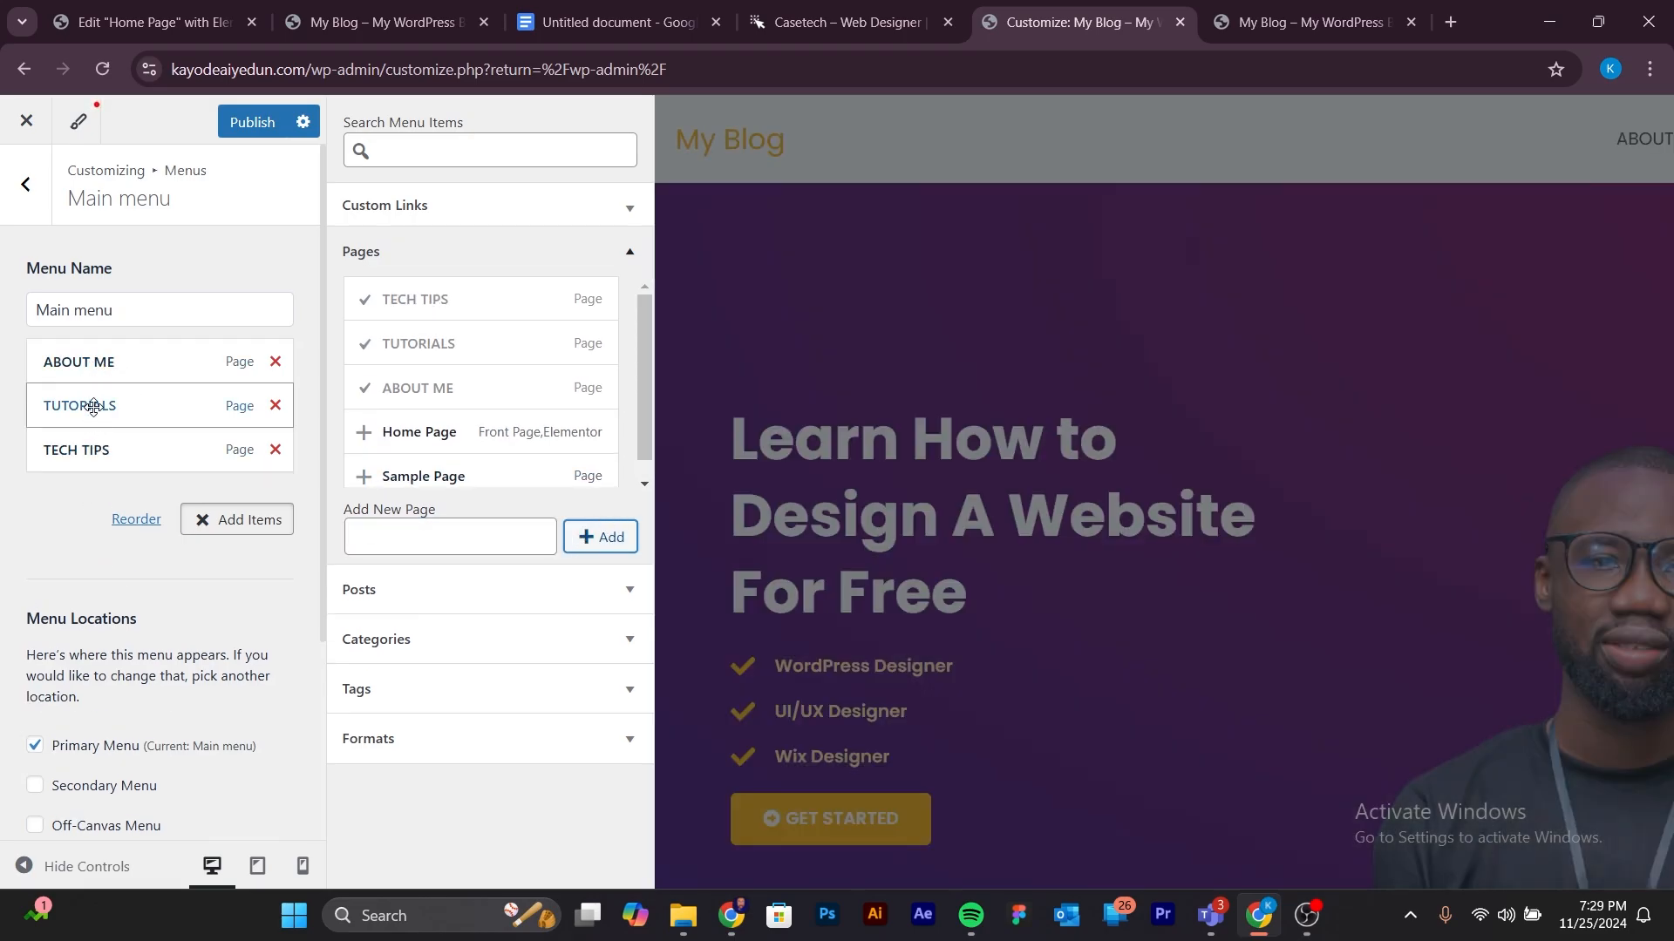
Add a second new page titled "ABOUT ME" as the fourth item of Main menu, and publish the menu.
click(416, 538)
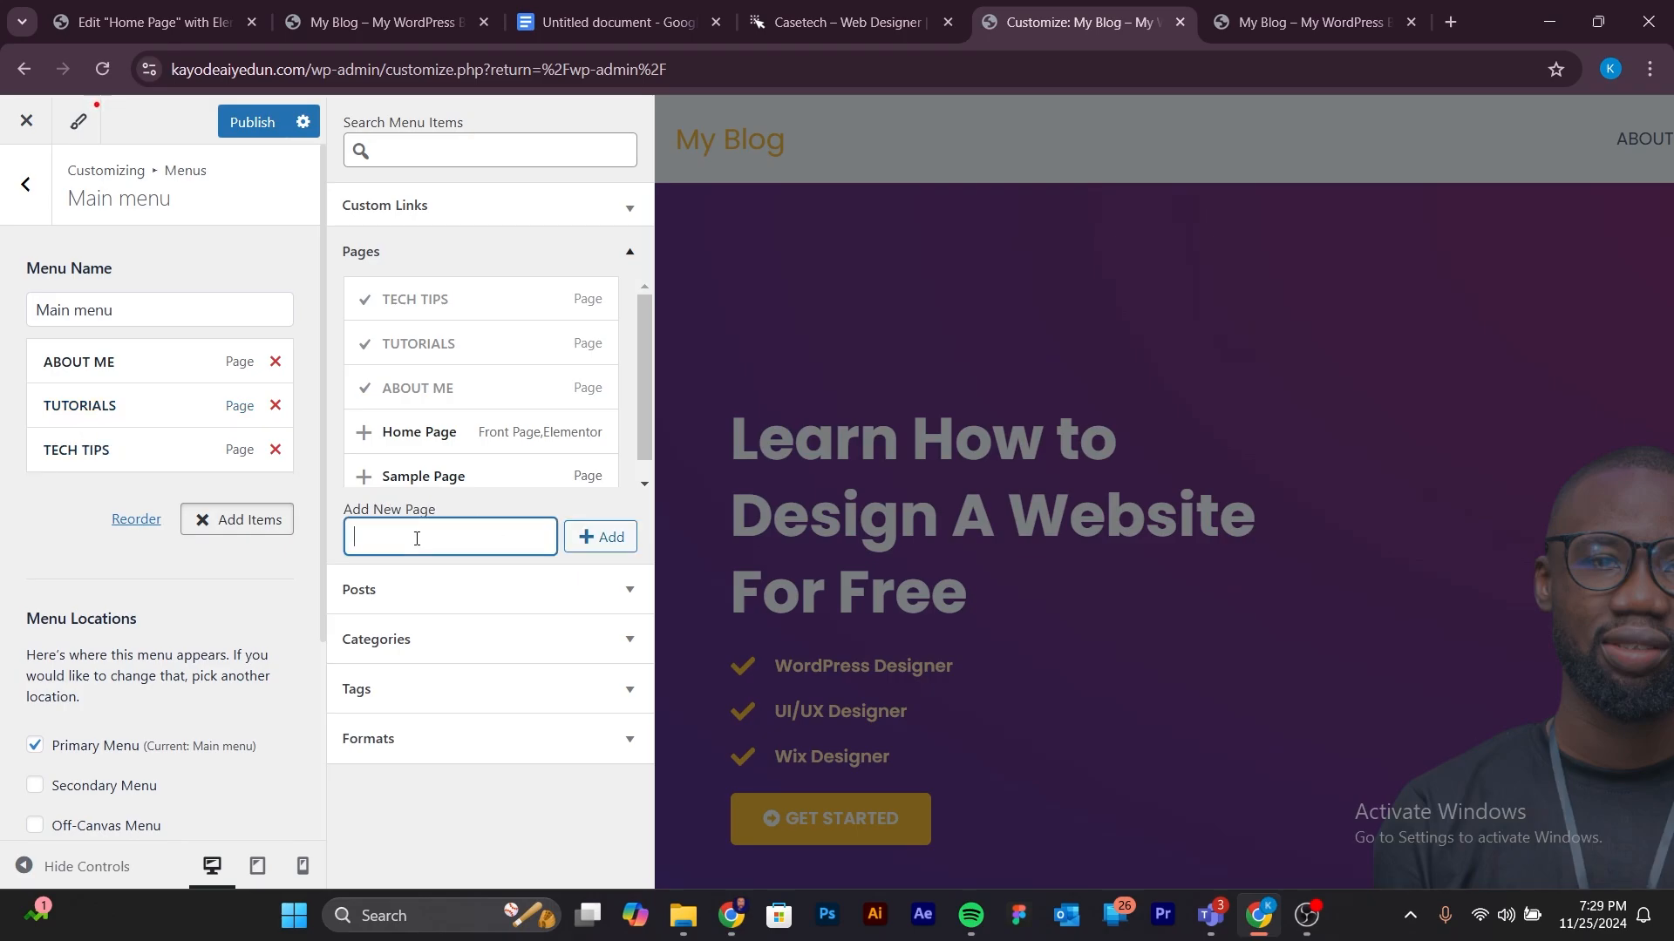
text(ABOUT ME)
click(600, 537)
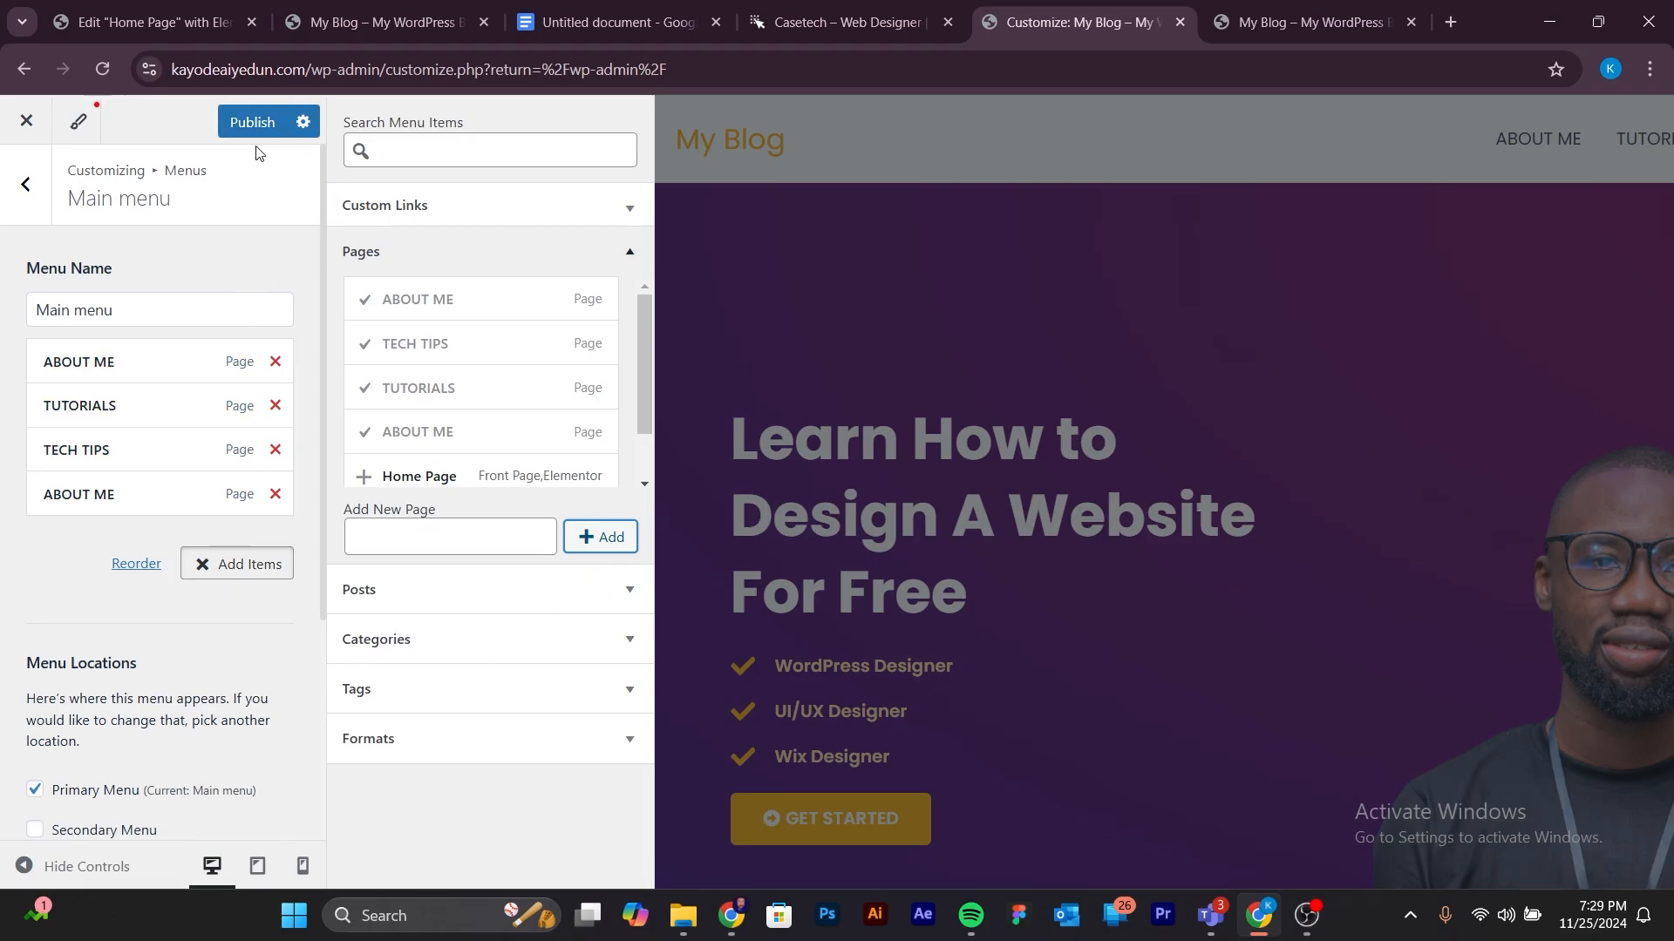
click(253, 123)
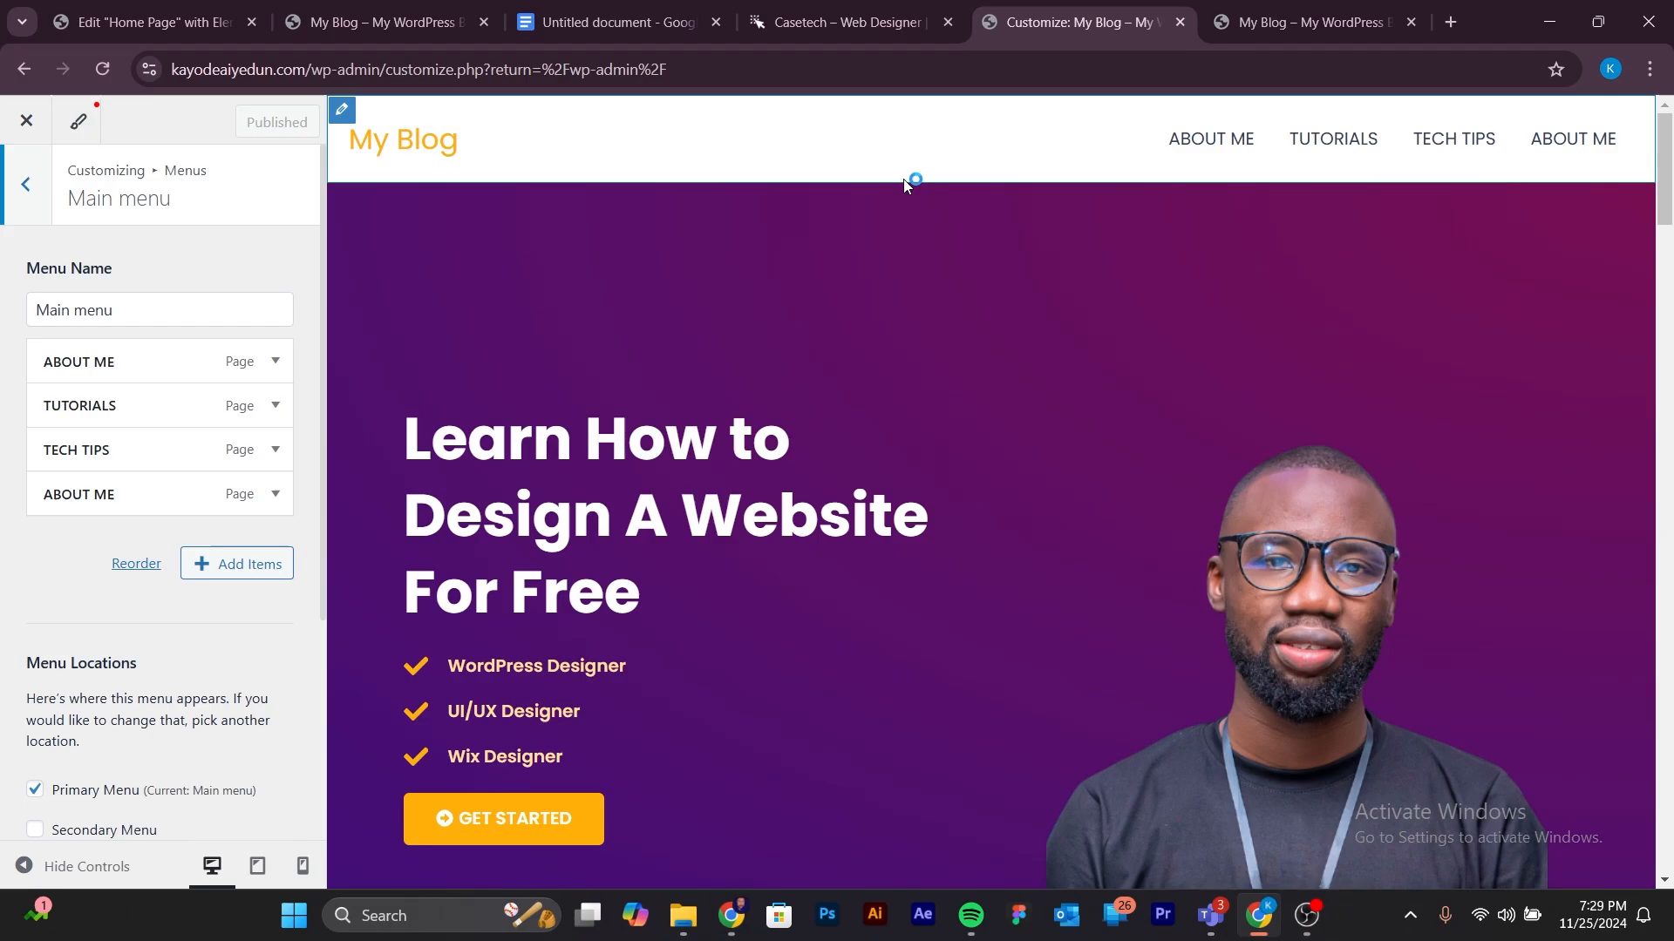
Leave the Menus settings, return to the Header Builder, and open the Transparent Header settings.
click(38, 190)
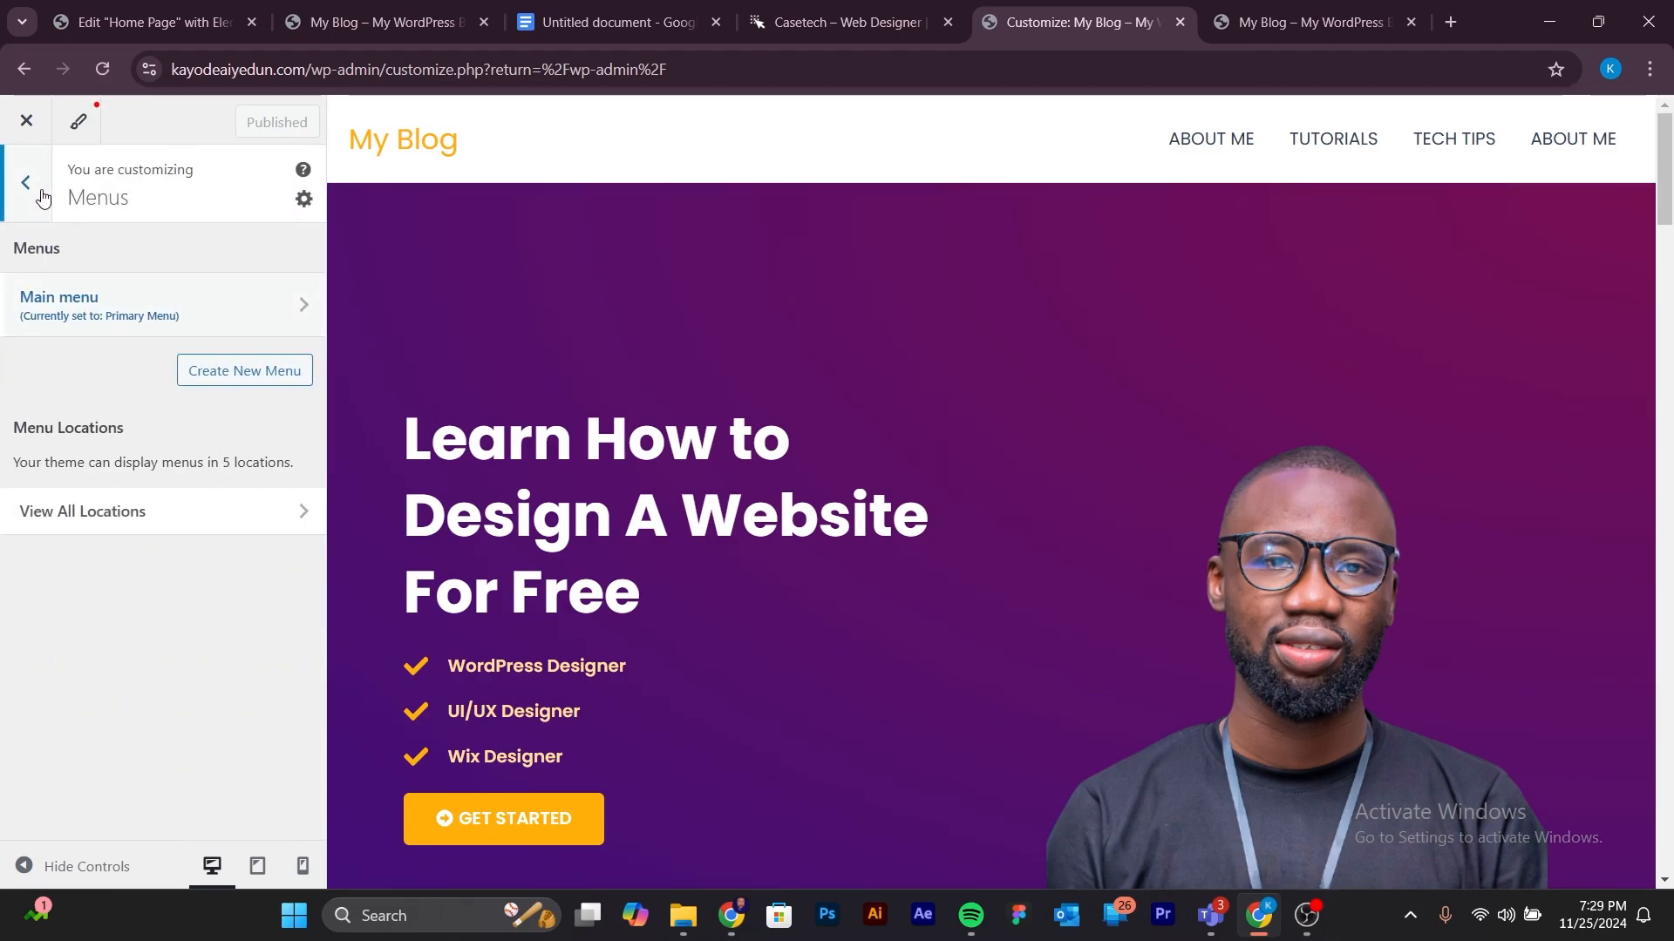
click(38, 192)
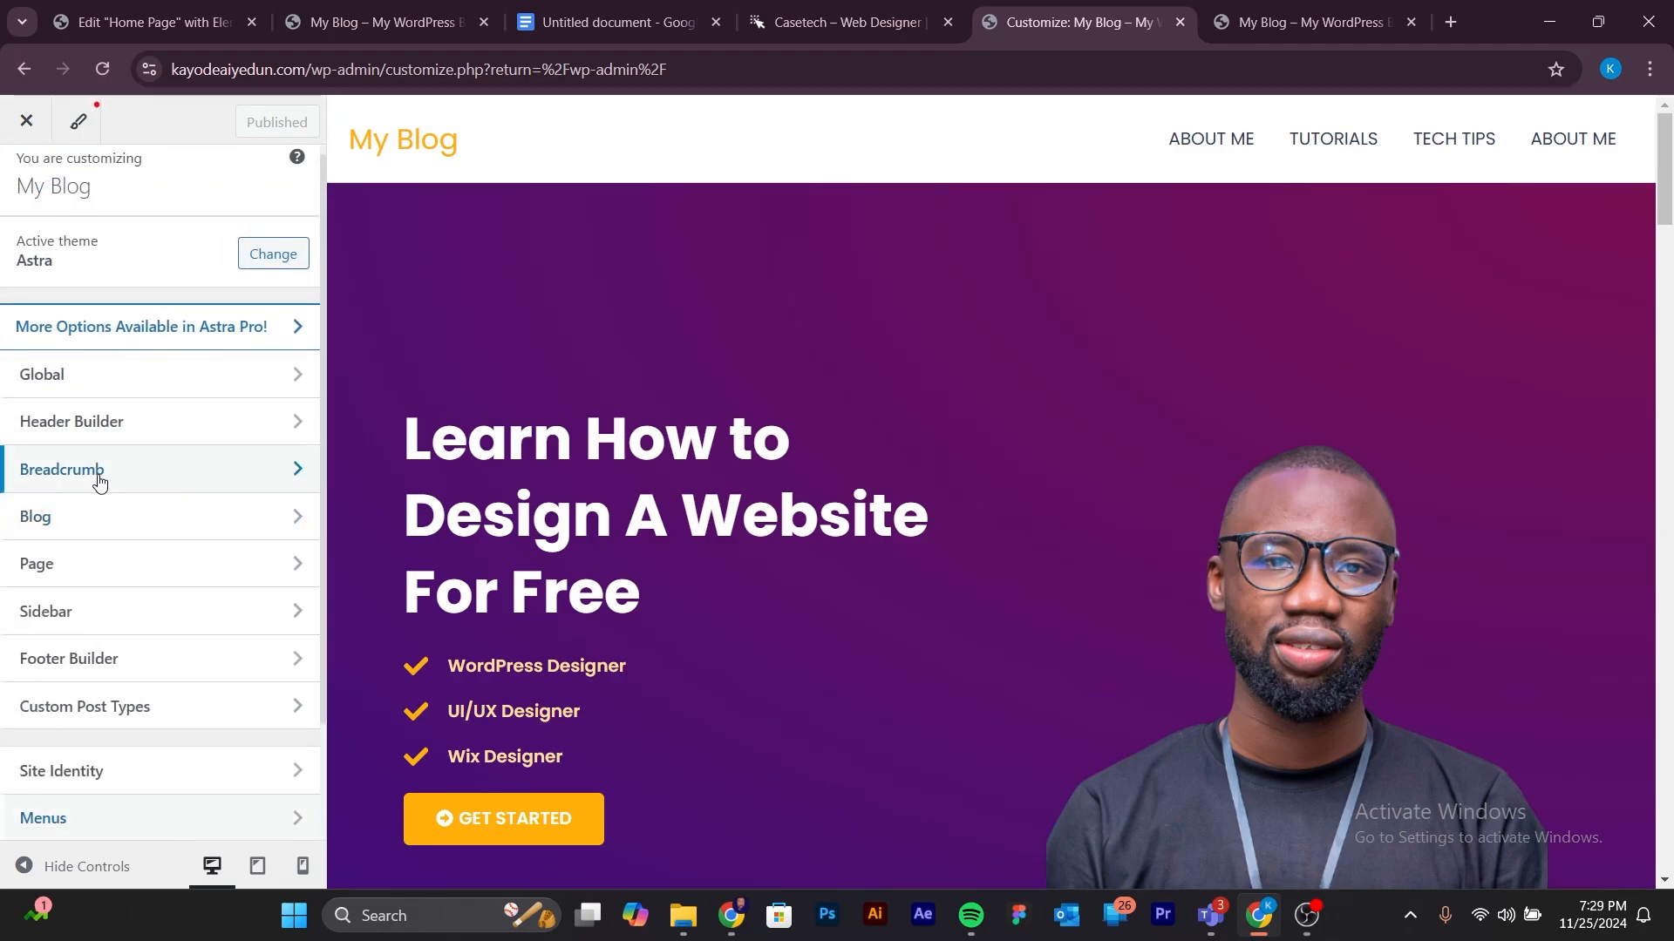
click(128, 424)
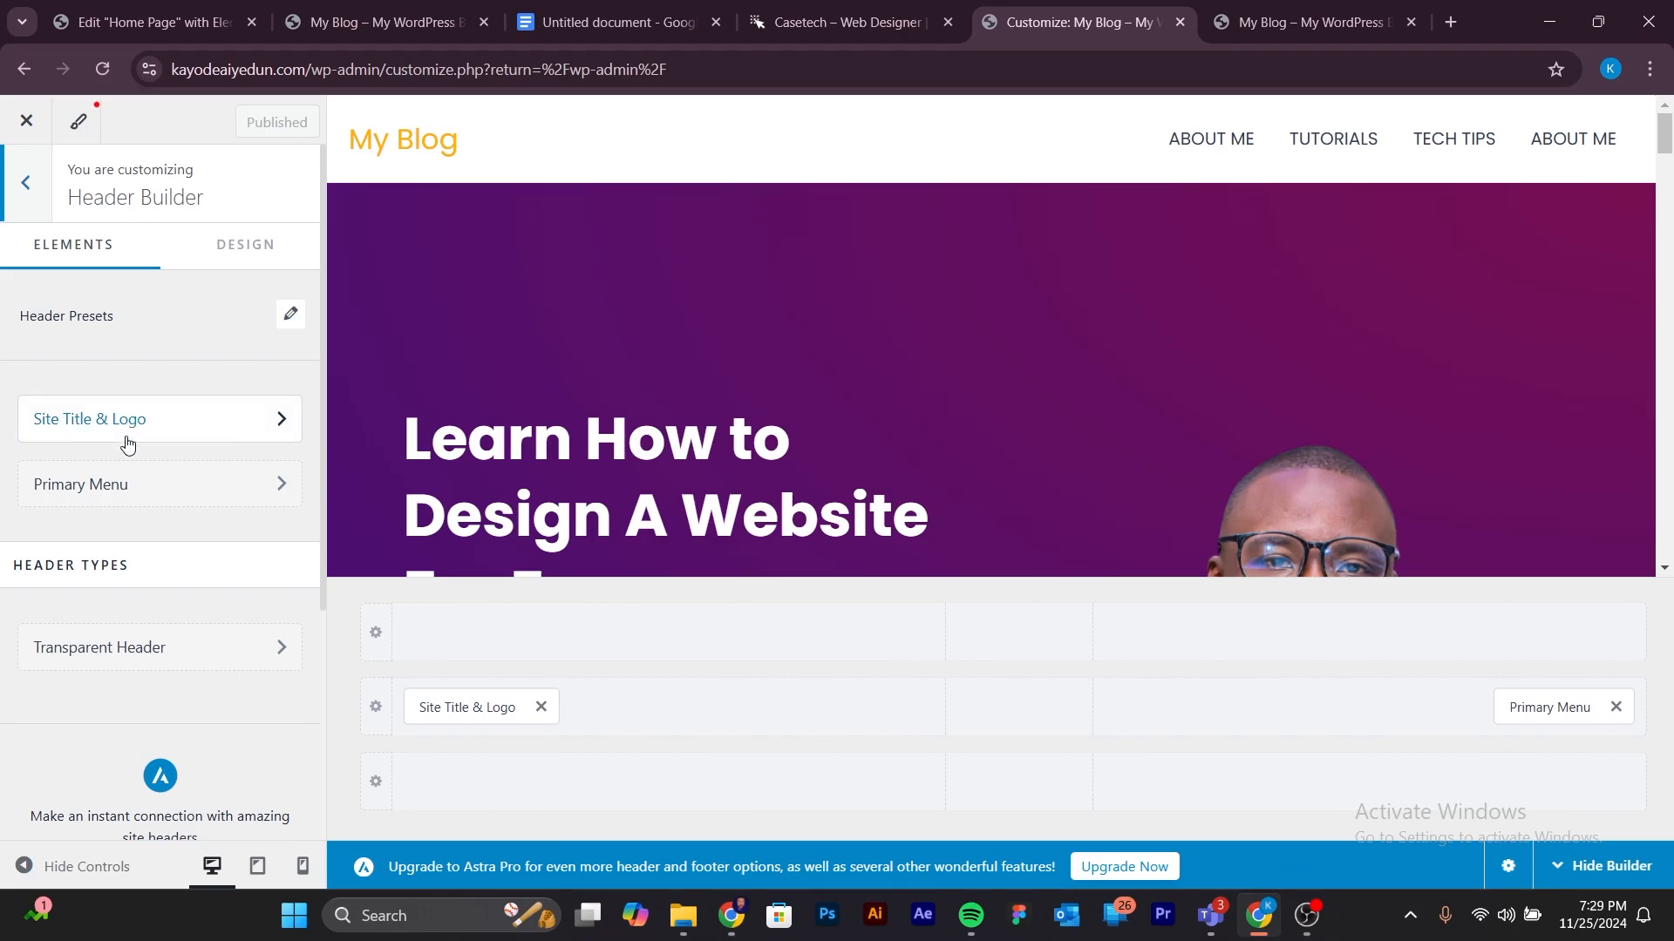
scroll(131, 488, down, 1)
scroll(131, 499, down, 1)
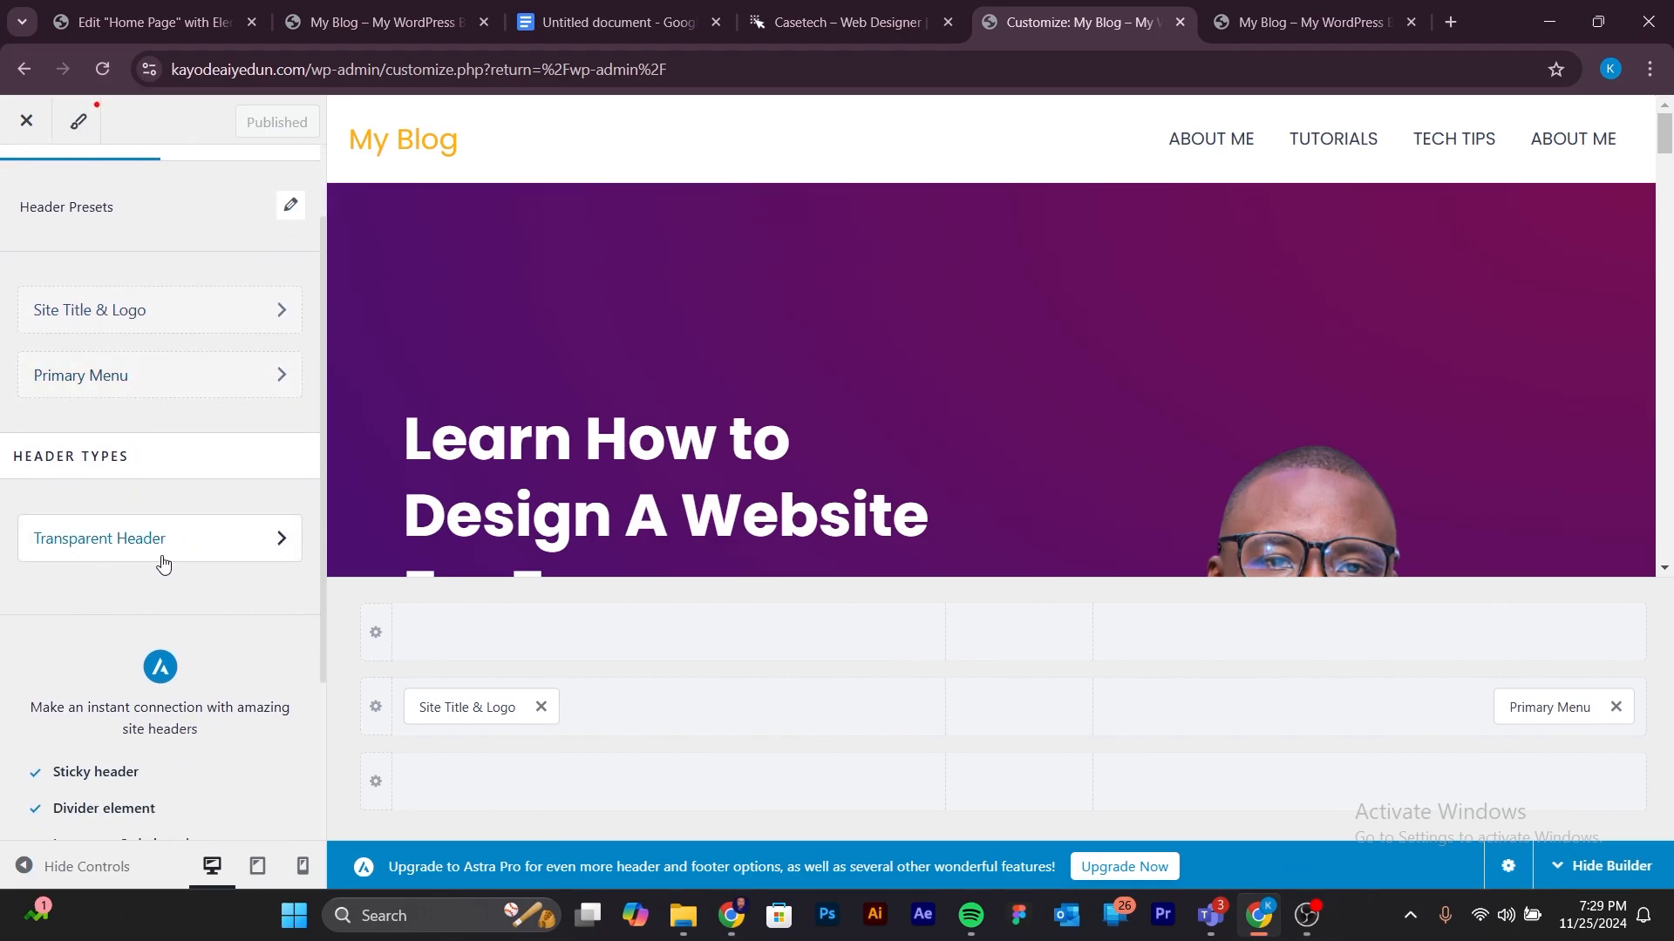
click(229, 541)
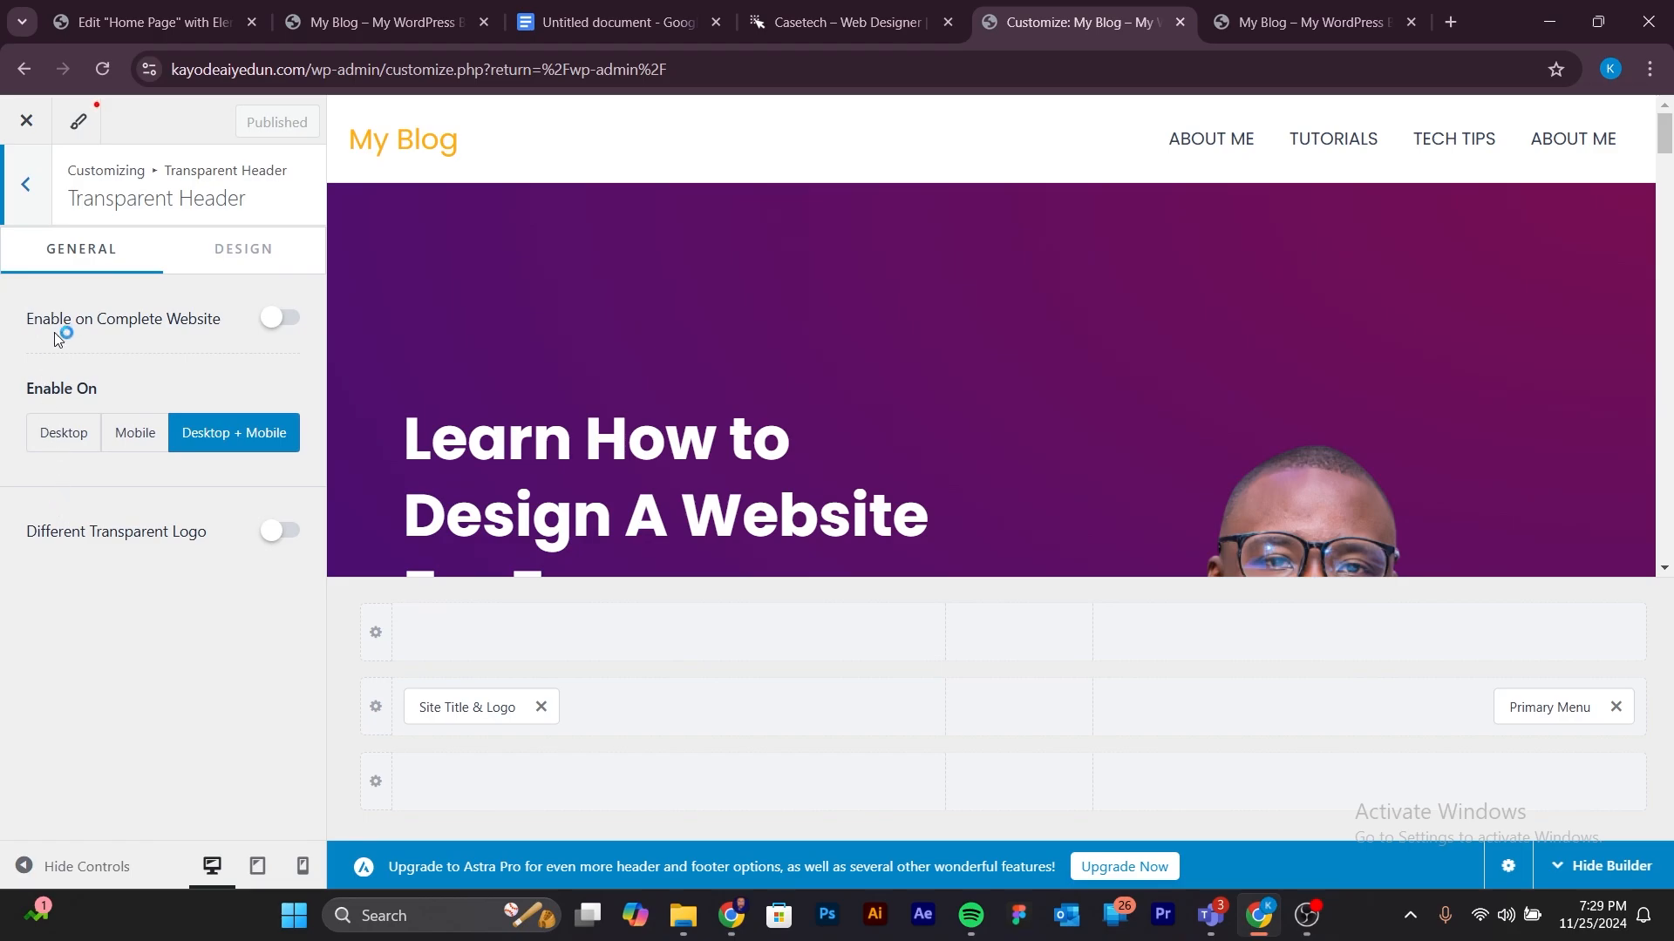
Enable the transparent header on the complete website except posts, and allow a different transparent logo.
click(275, 319)
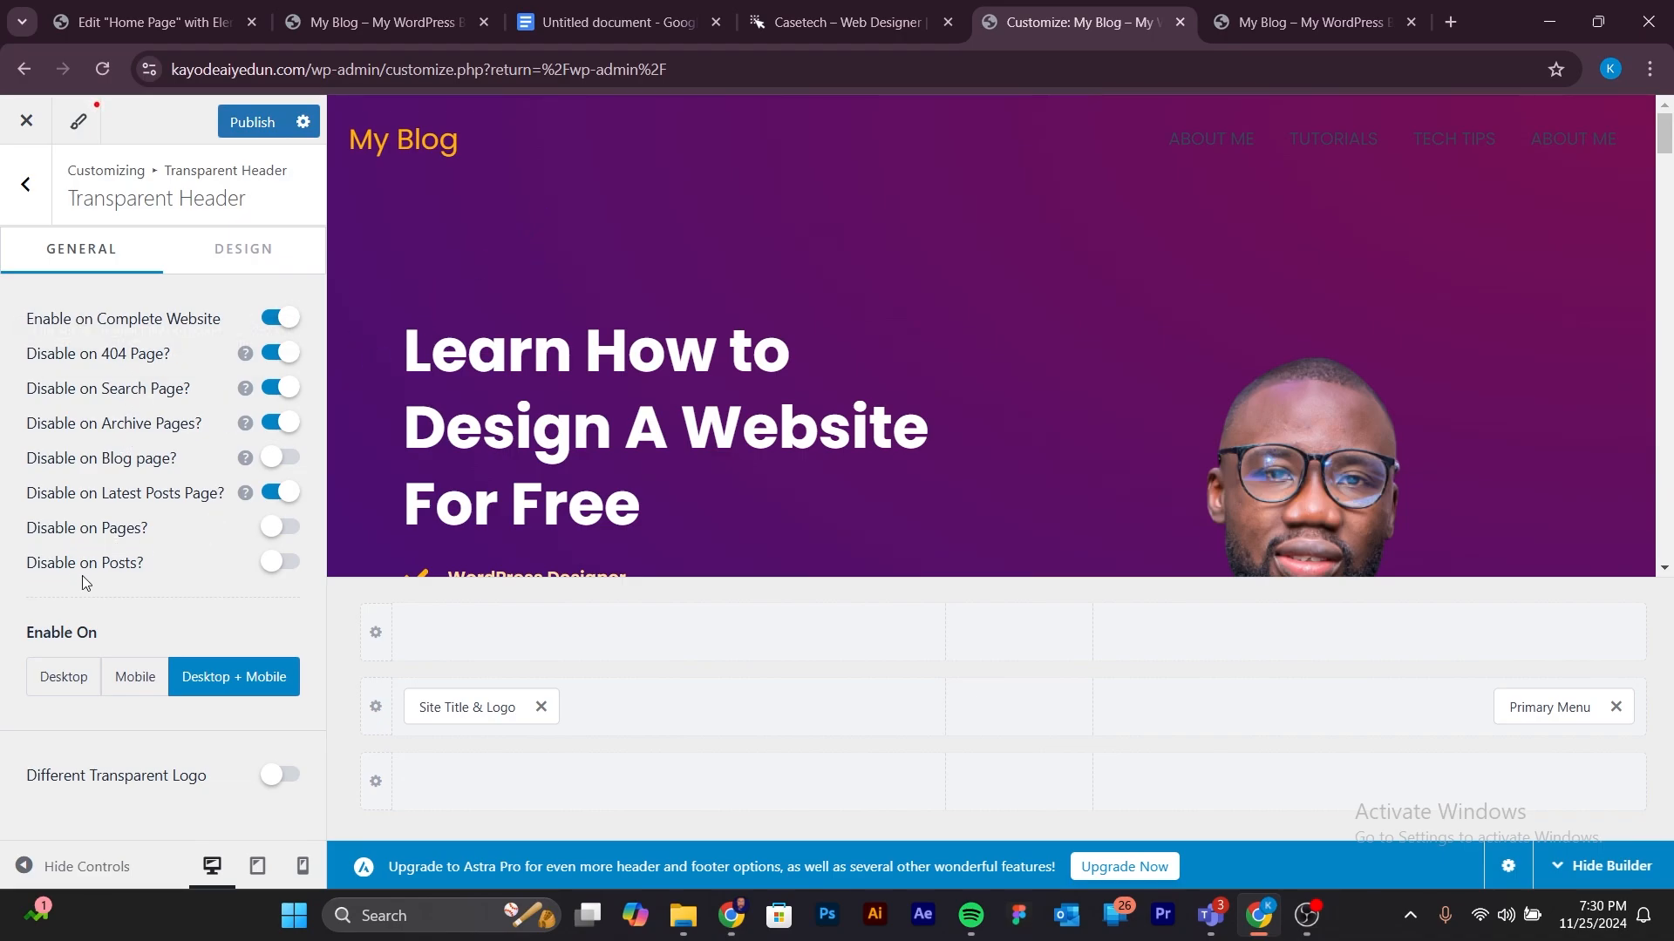
click(279, 569)
click(279, 776)
Upload CASETECH-1 from the Logo folder in Webdesign Tutorial Content for the transparent header's logo.
scroll(180, 721, down, 3)
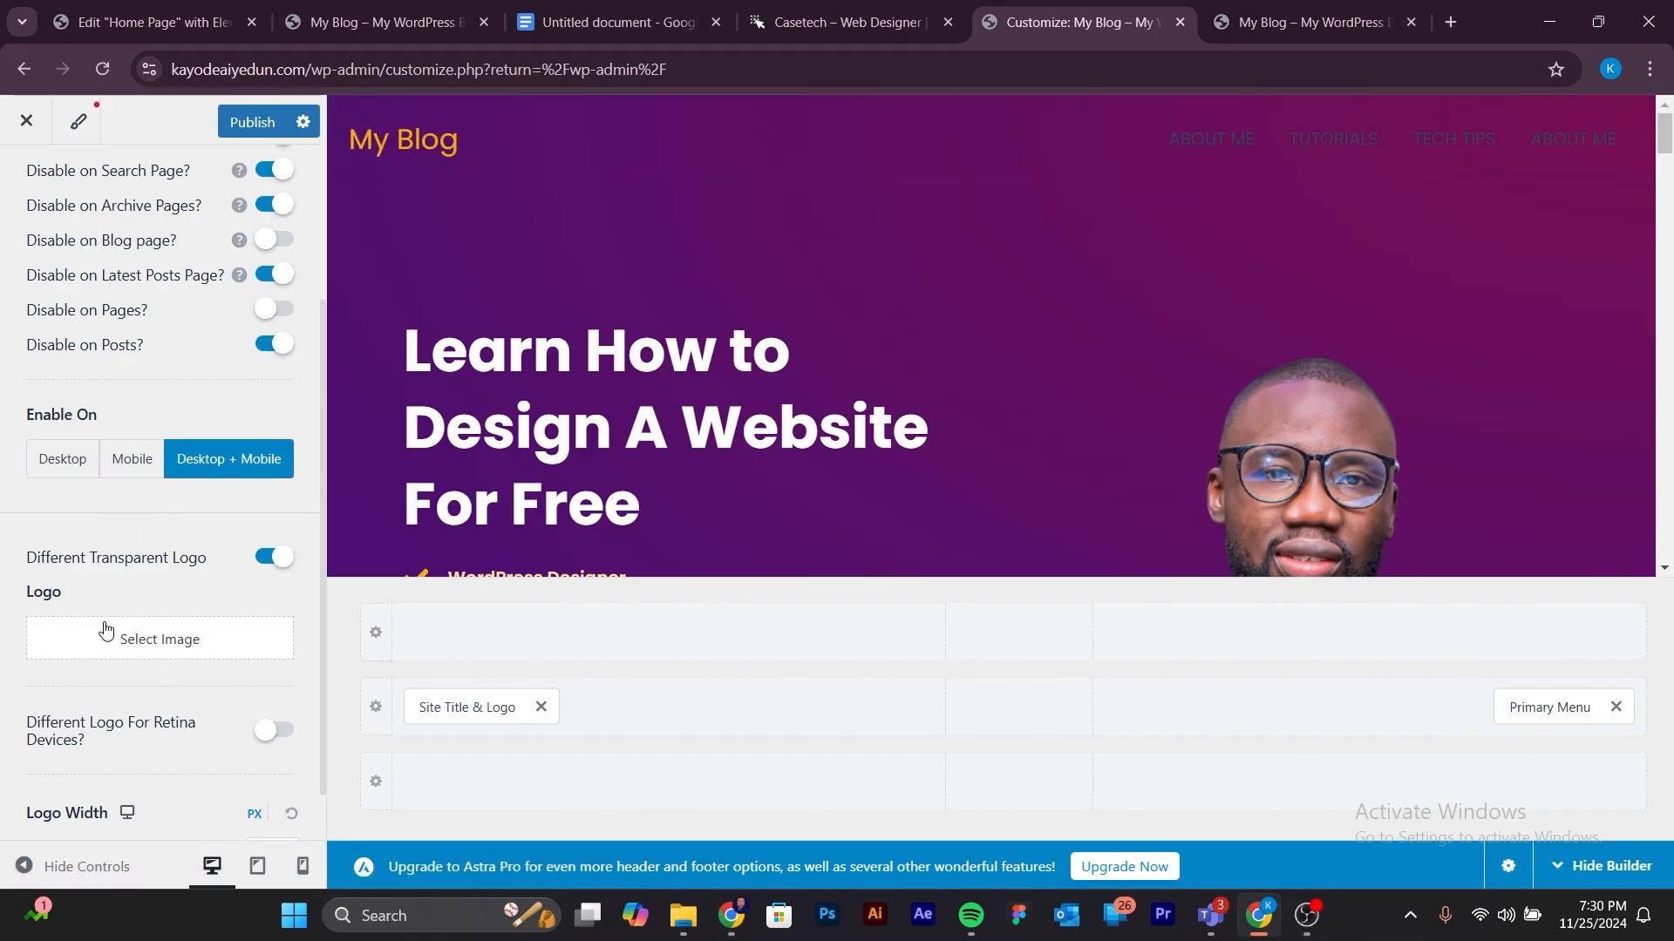
scroll(105, 622, down, 1)
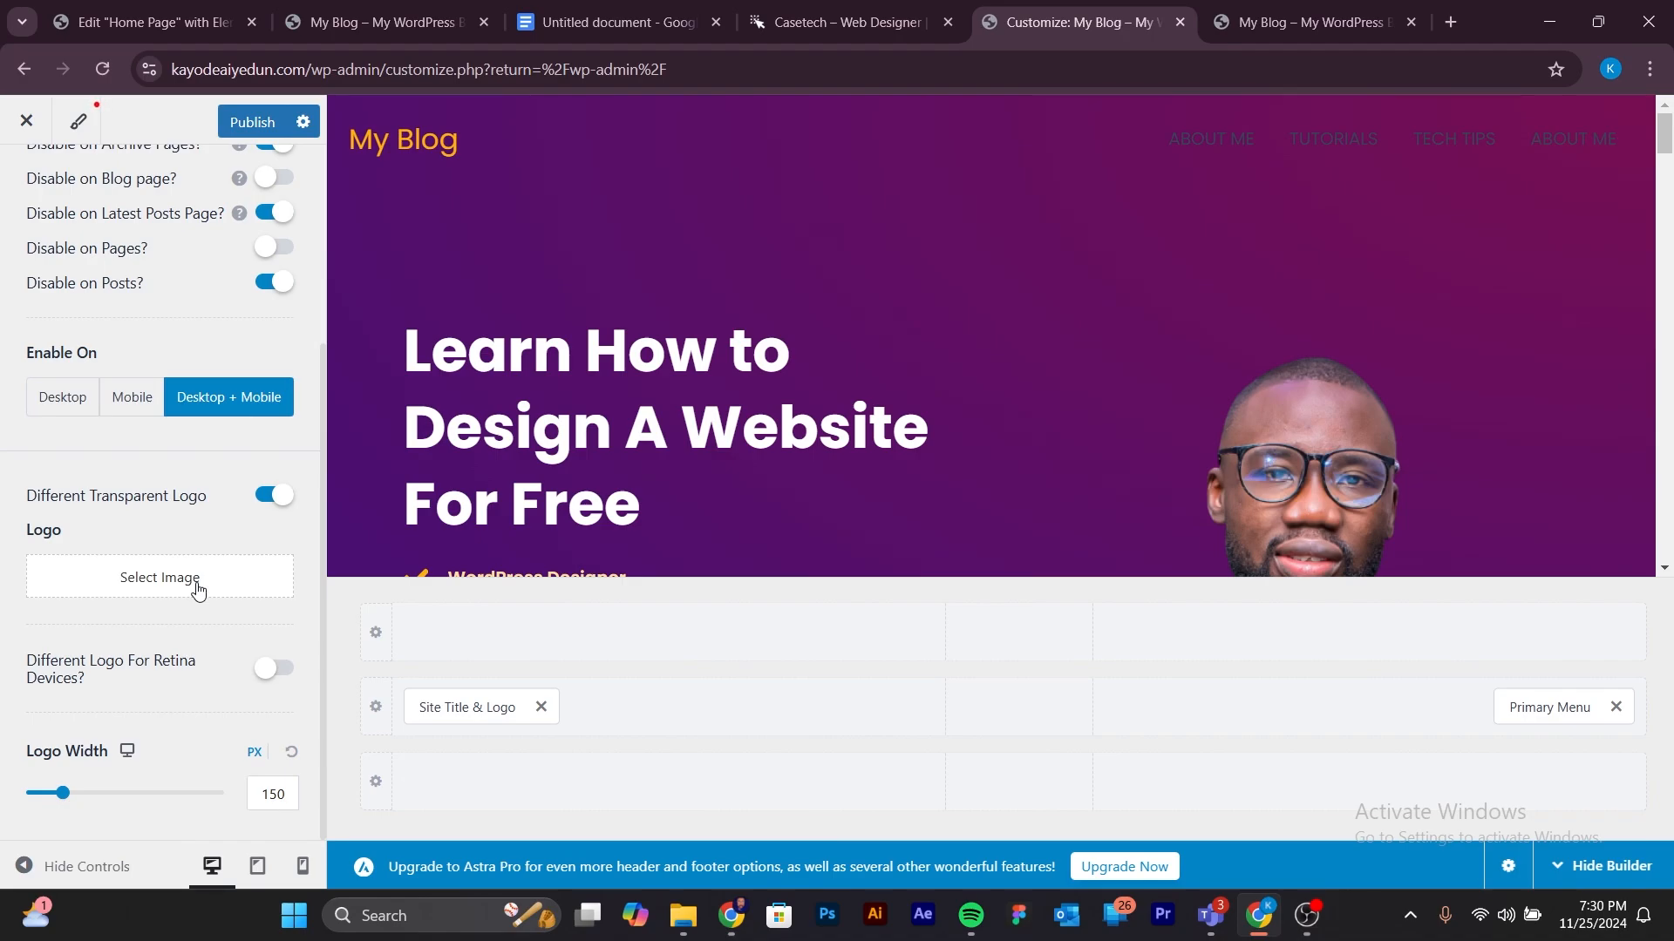
click(165, 579)
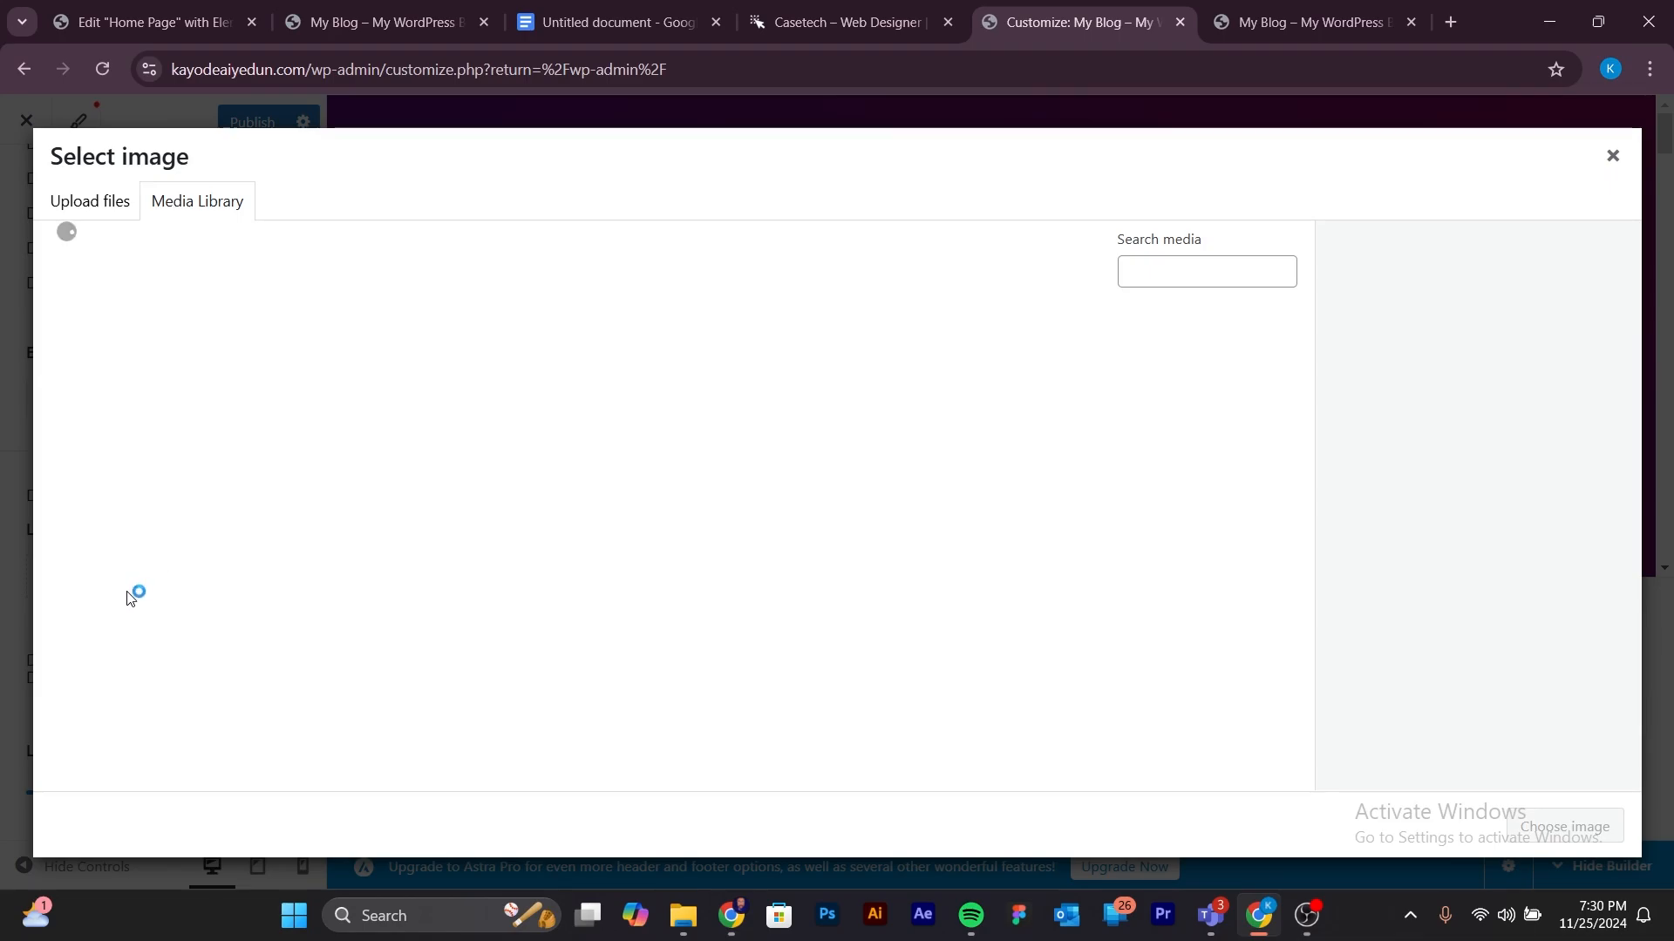
click(103, 208)
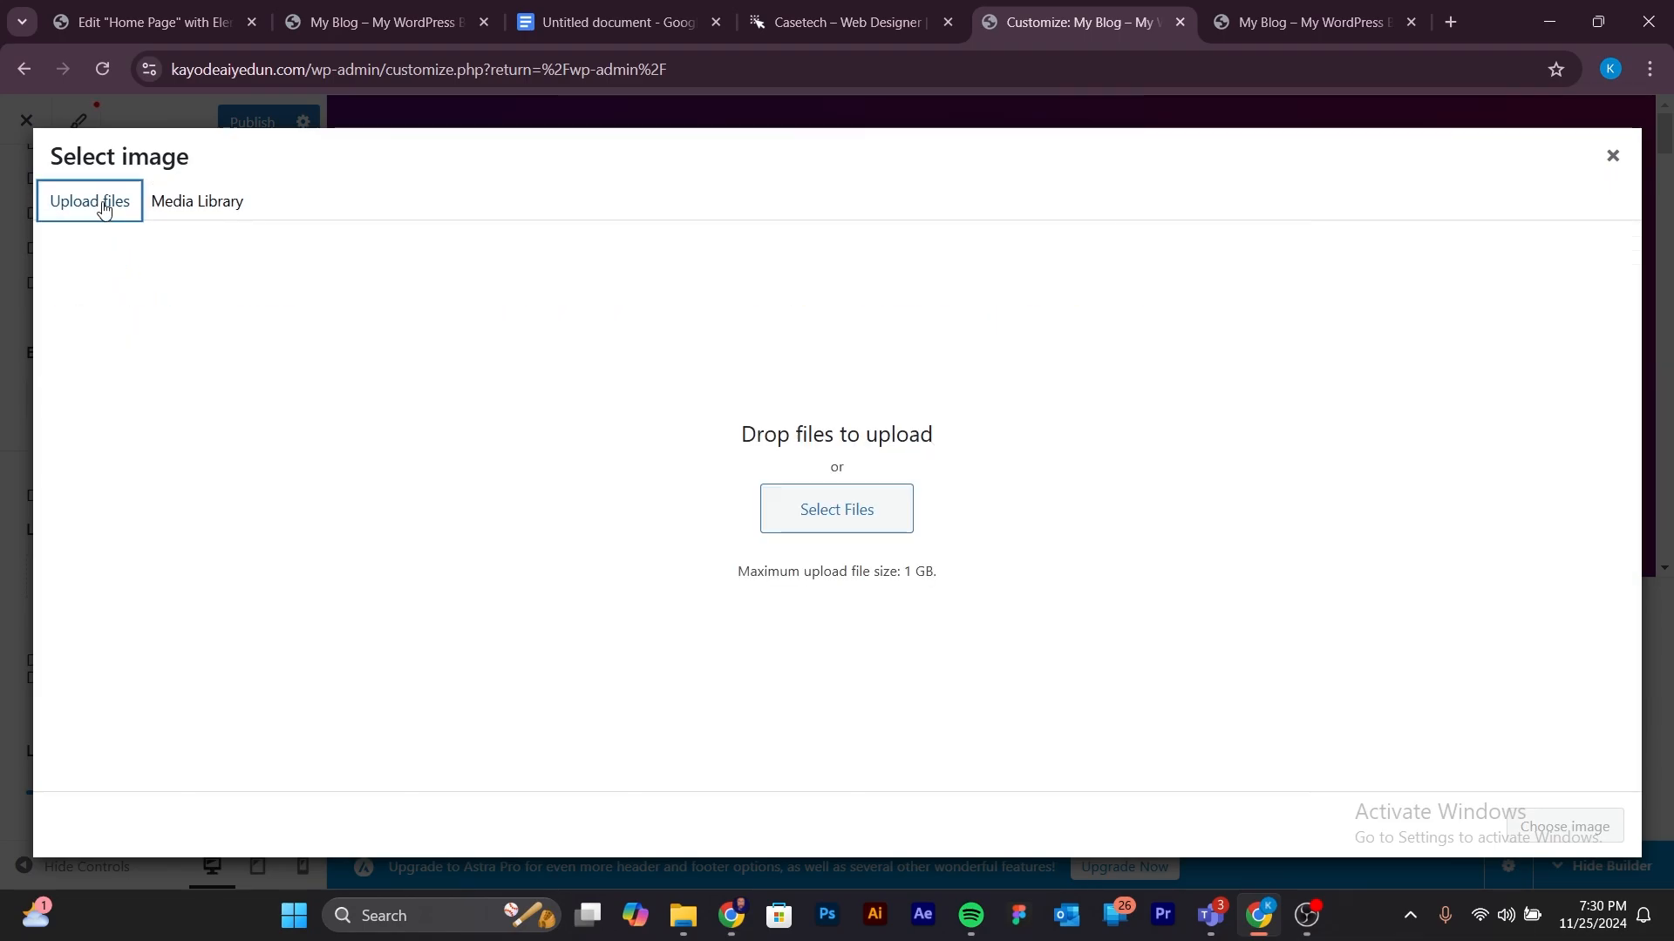
click(832, 513)
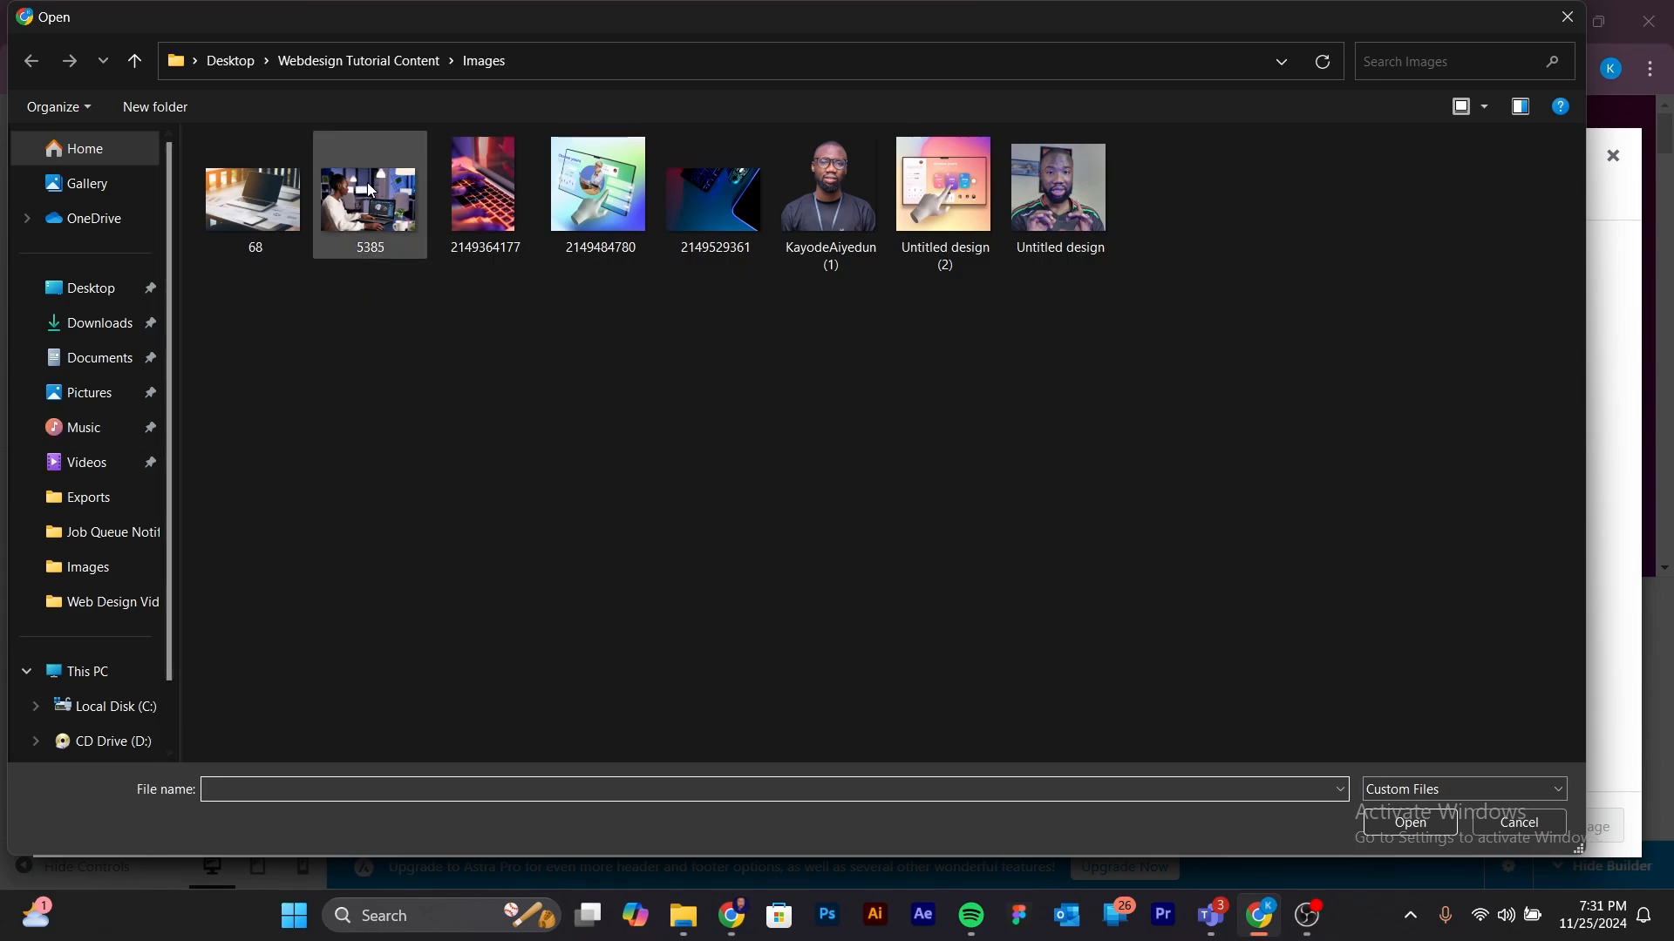
click(336, 60)
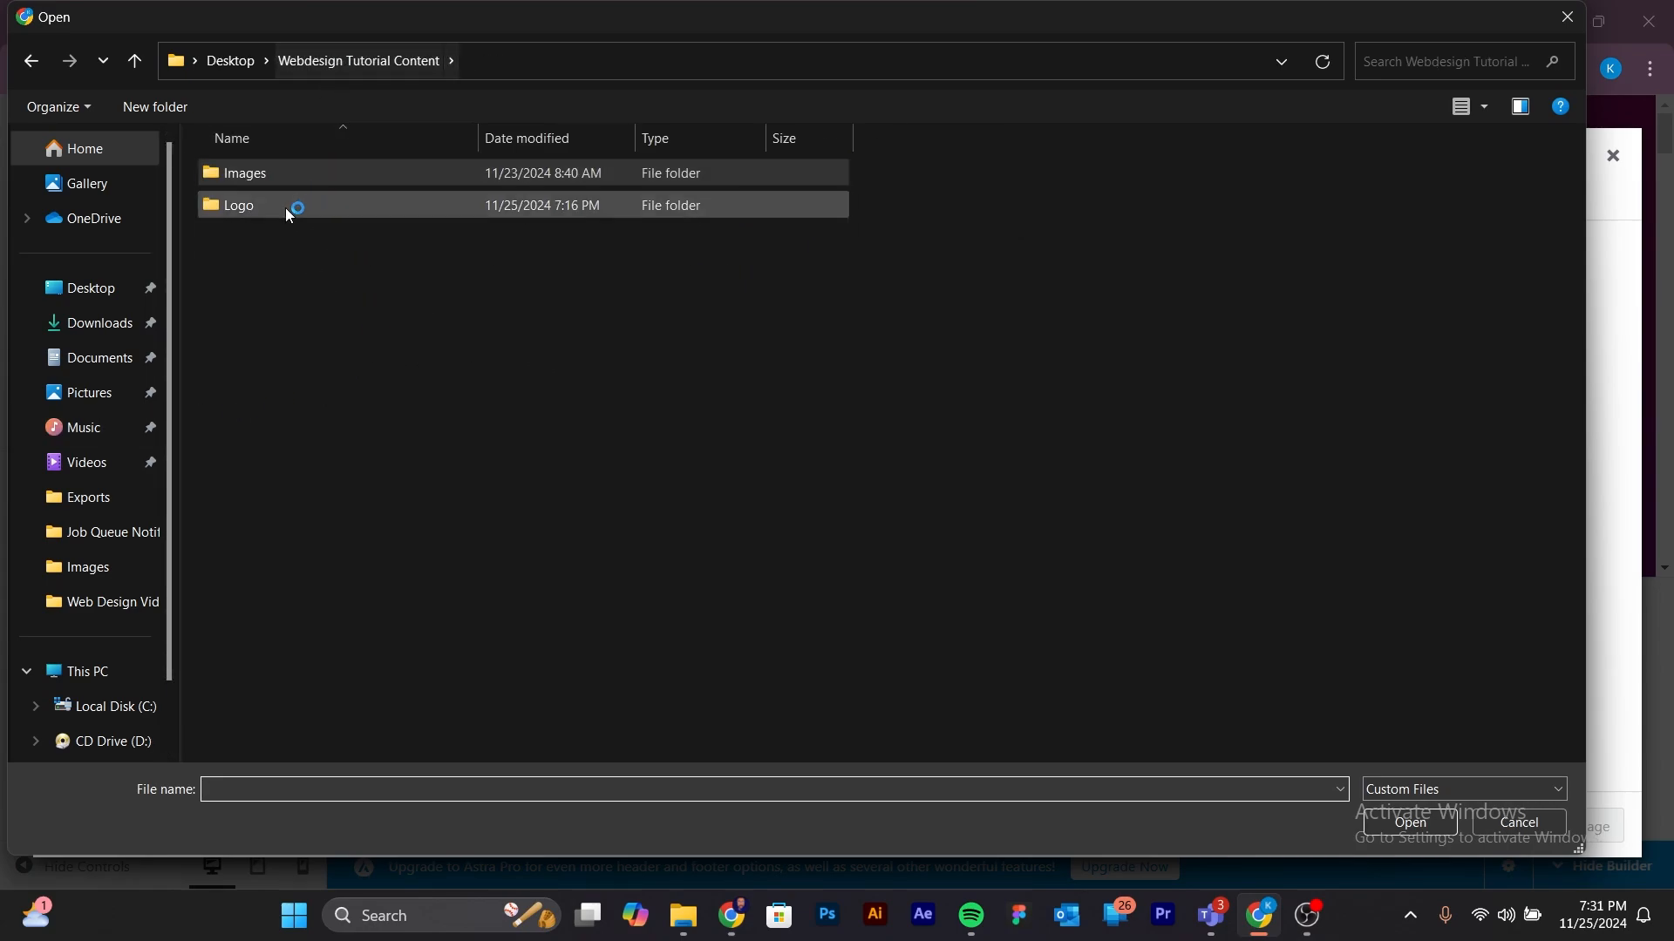
double_click(288, 209)
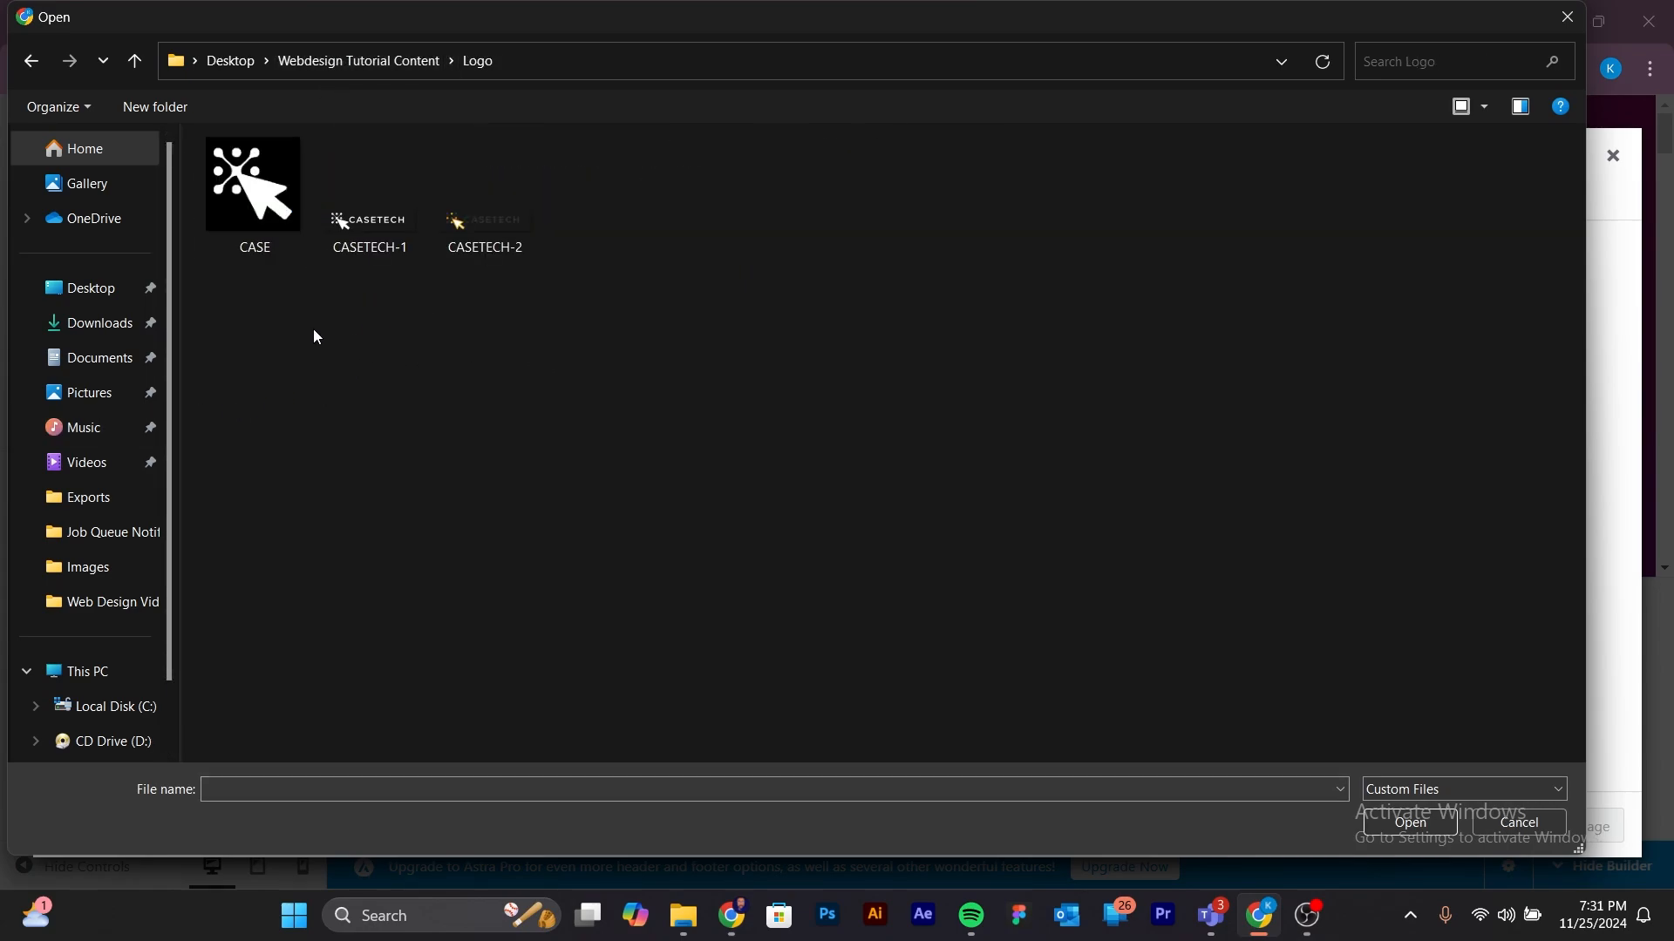
click(381, 229)
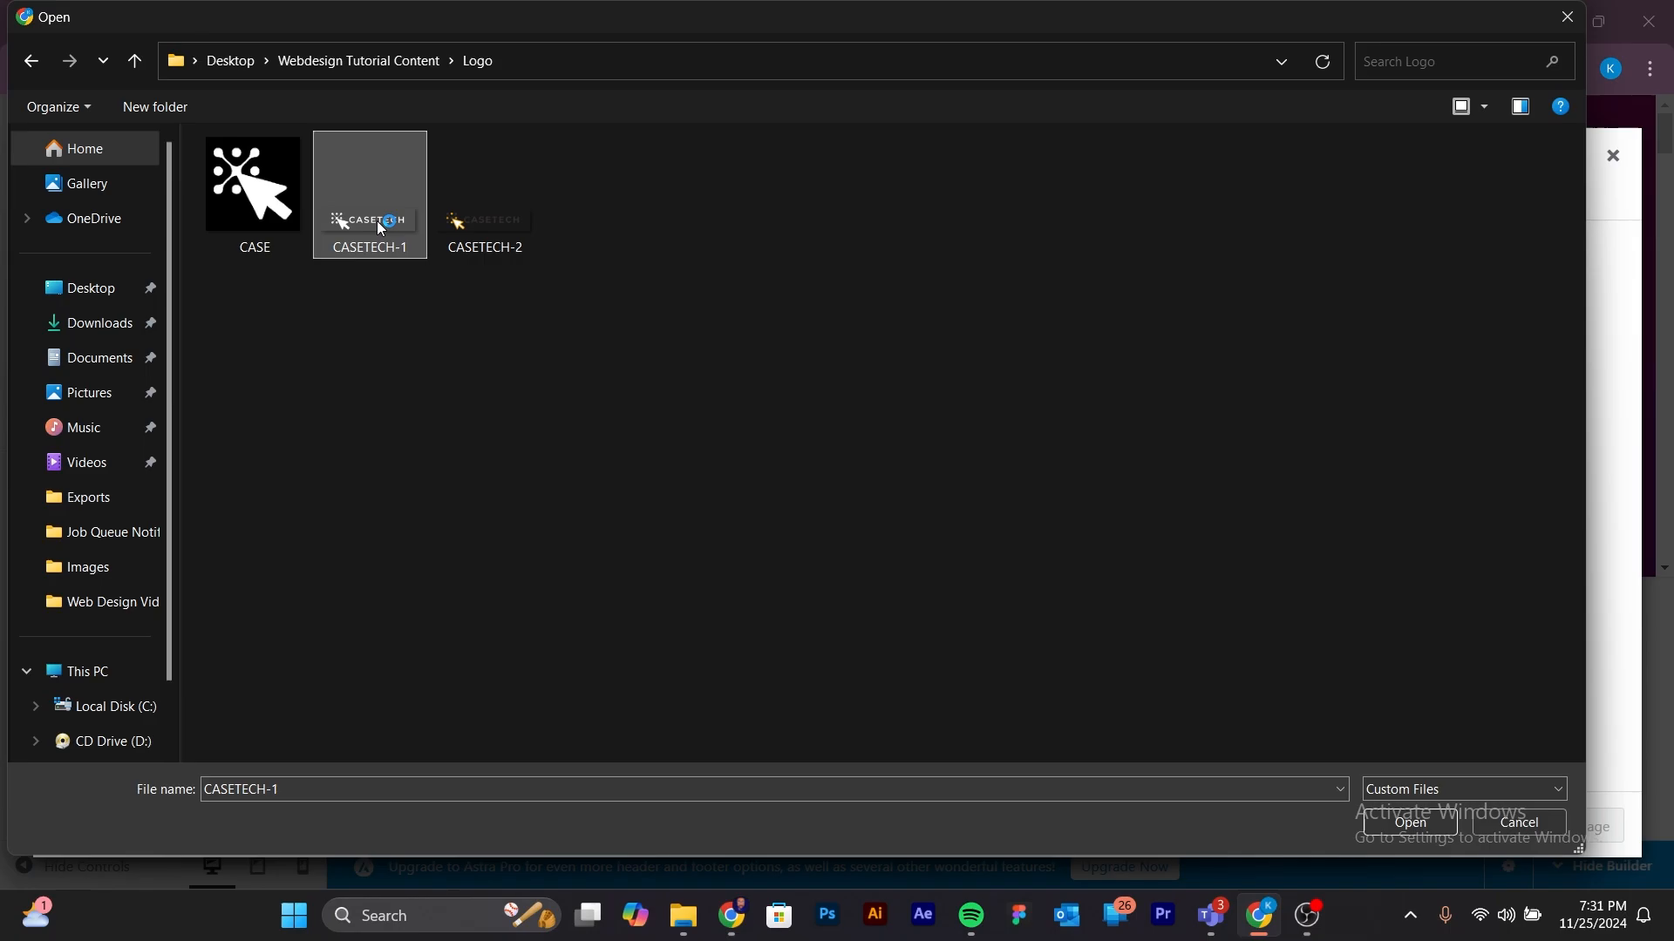
click(1403, 825)
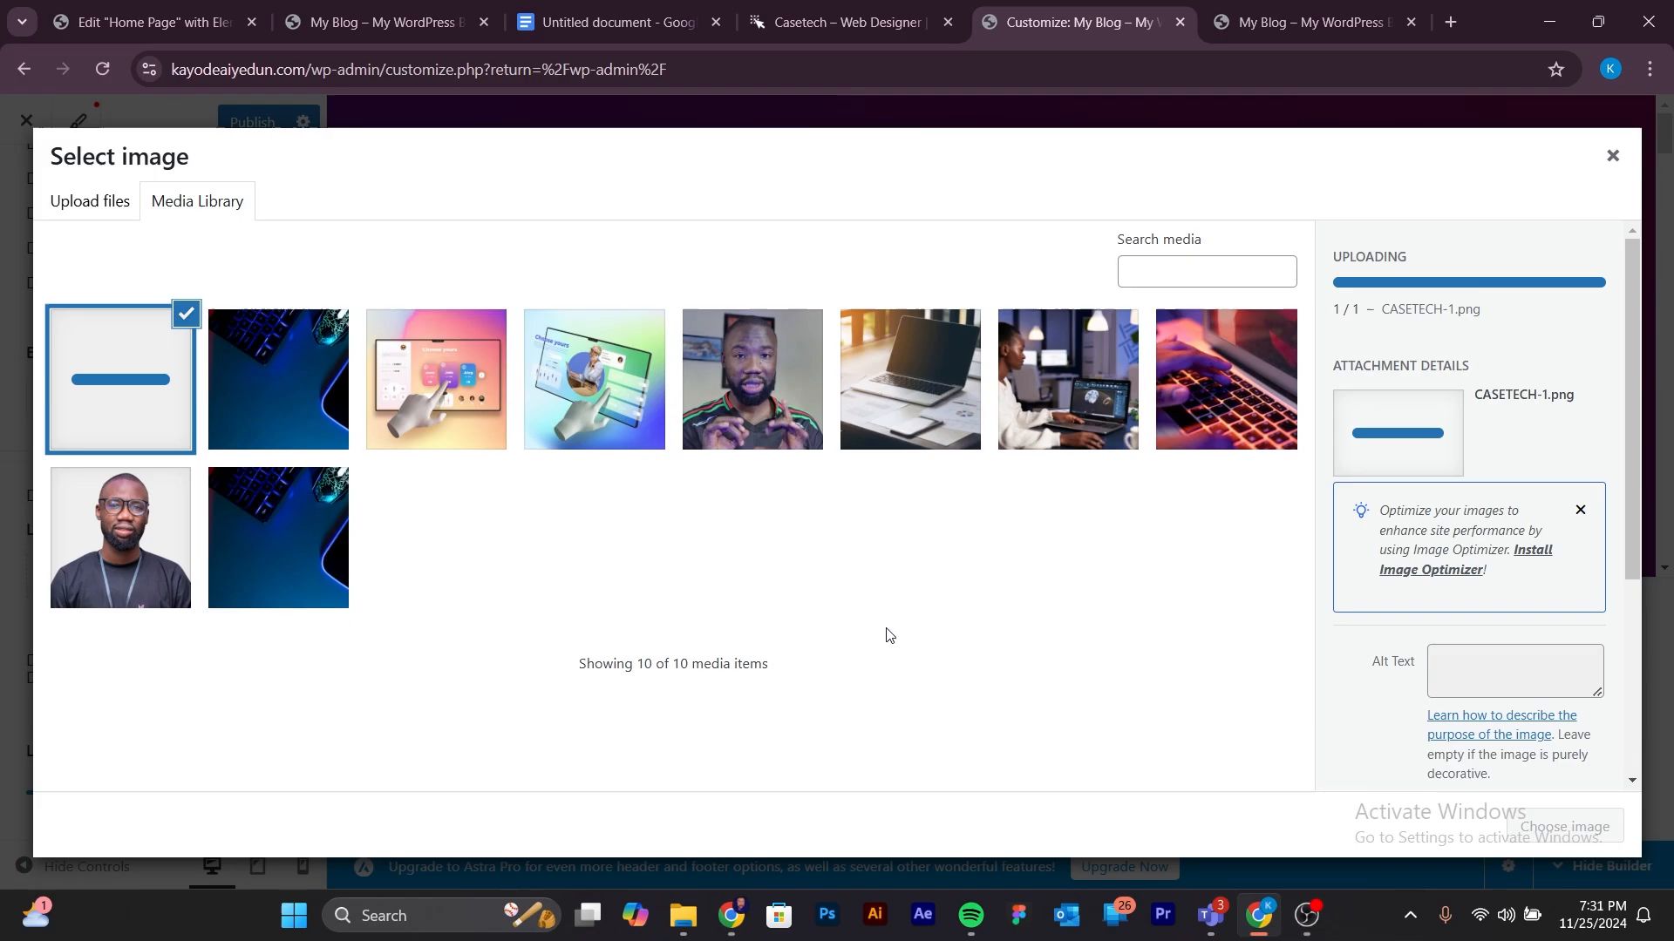
Check the pixel dimensions in the uploaded CASETECH-1 image's attachment details, and choose it as the transparent logo.
scroll(1458, 427, down, 2)
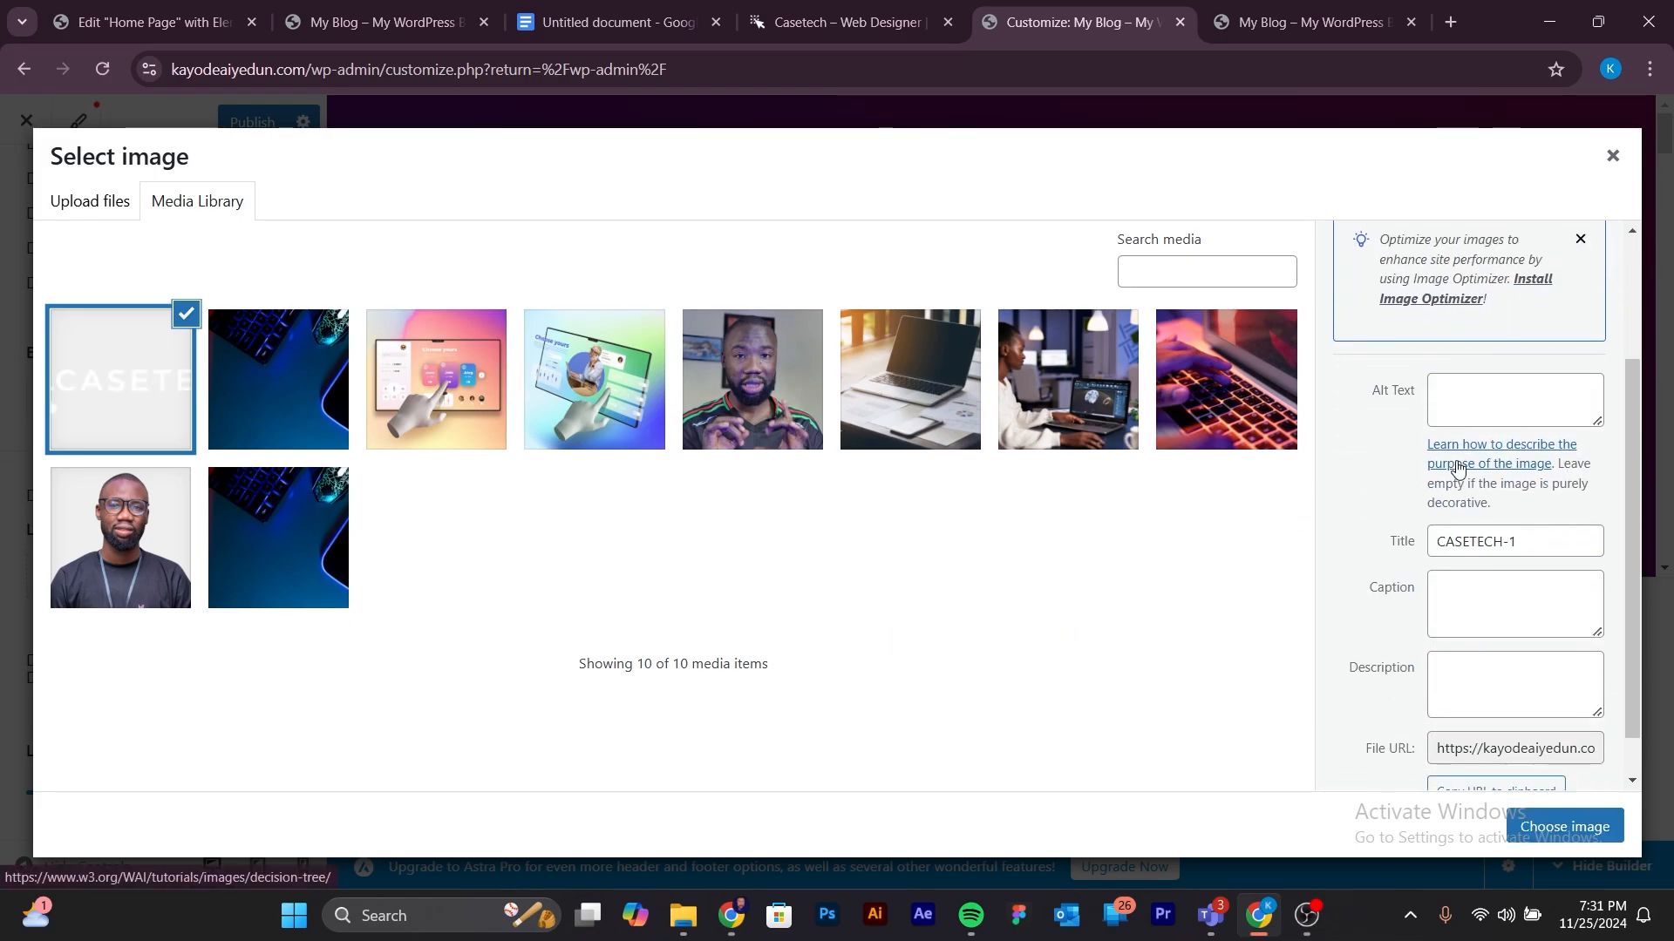
scroll(1457, 475, down, 1)
scroll(1456, 478, up, 3)
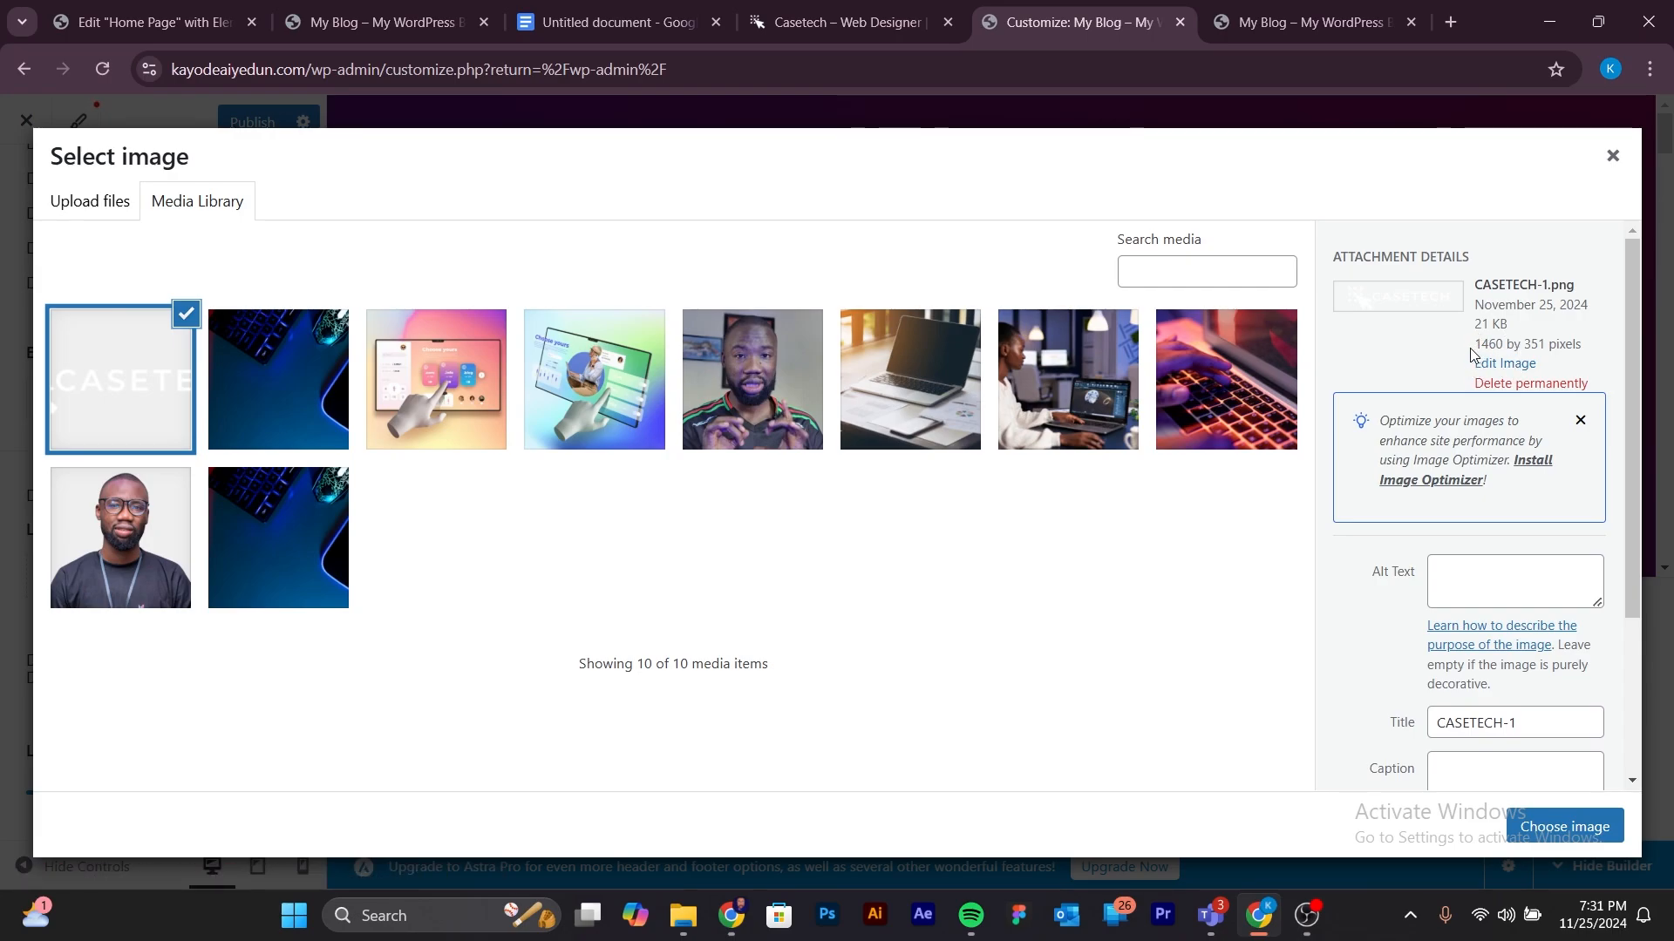
drag(1496, 344, 1478, 422)
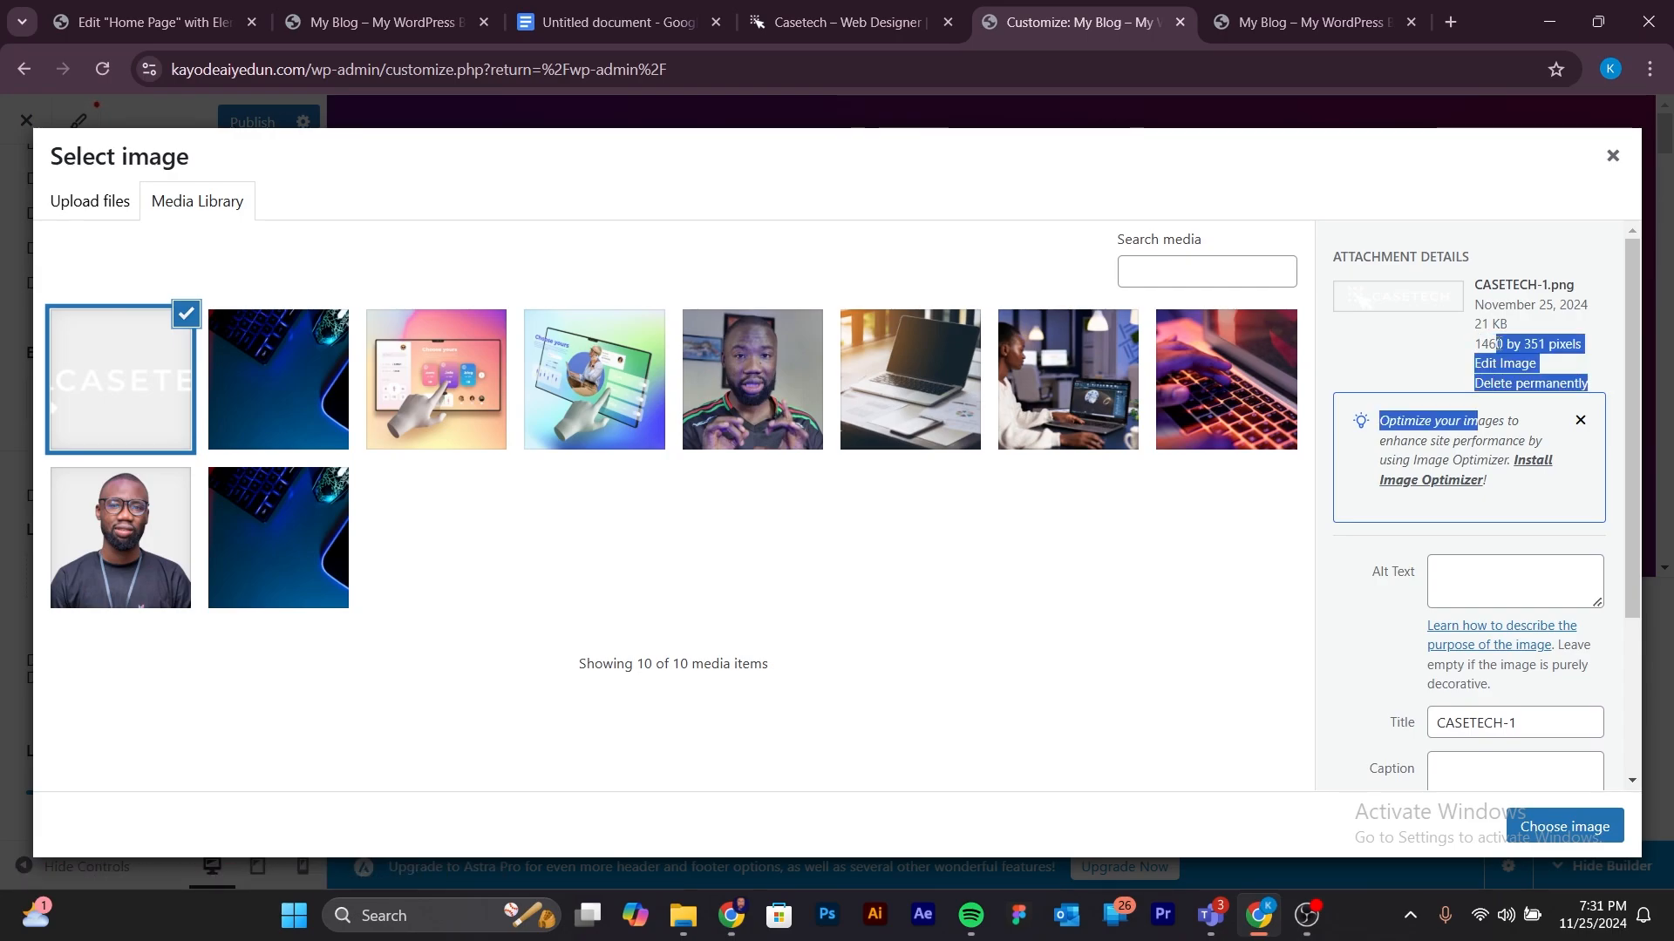
click(1474, 345)
drag(1477, 341, 1555, 344)
click(1488, 347)
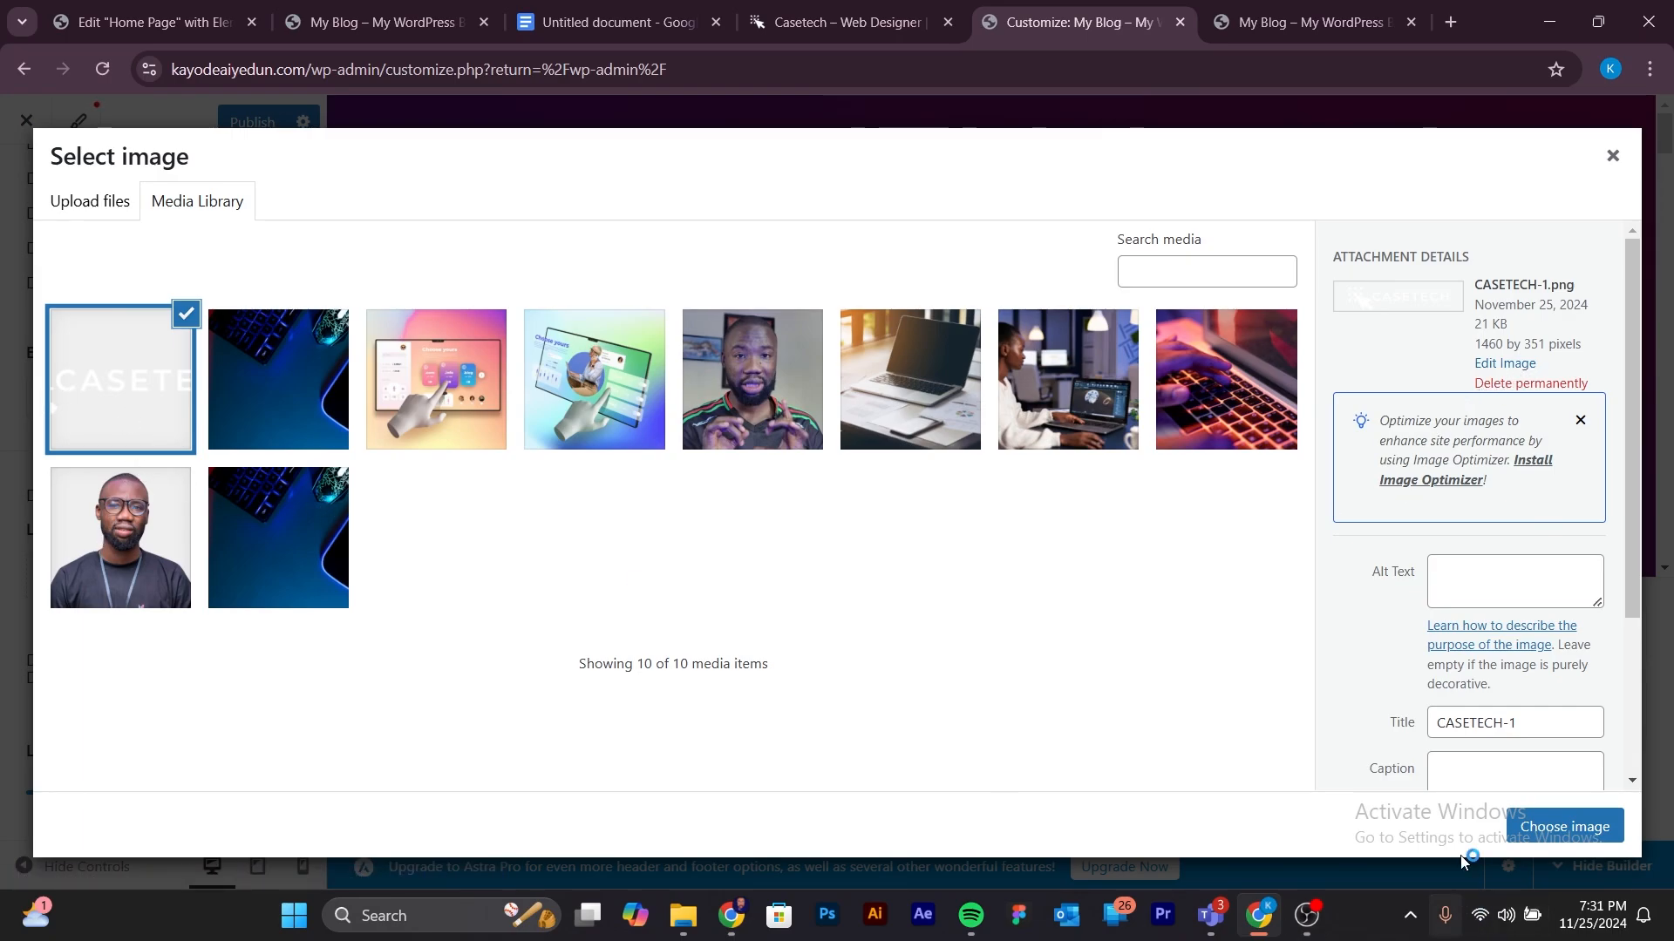
click(1566, 828)
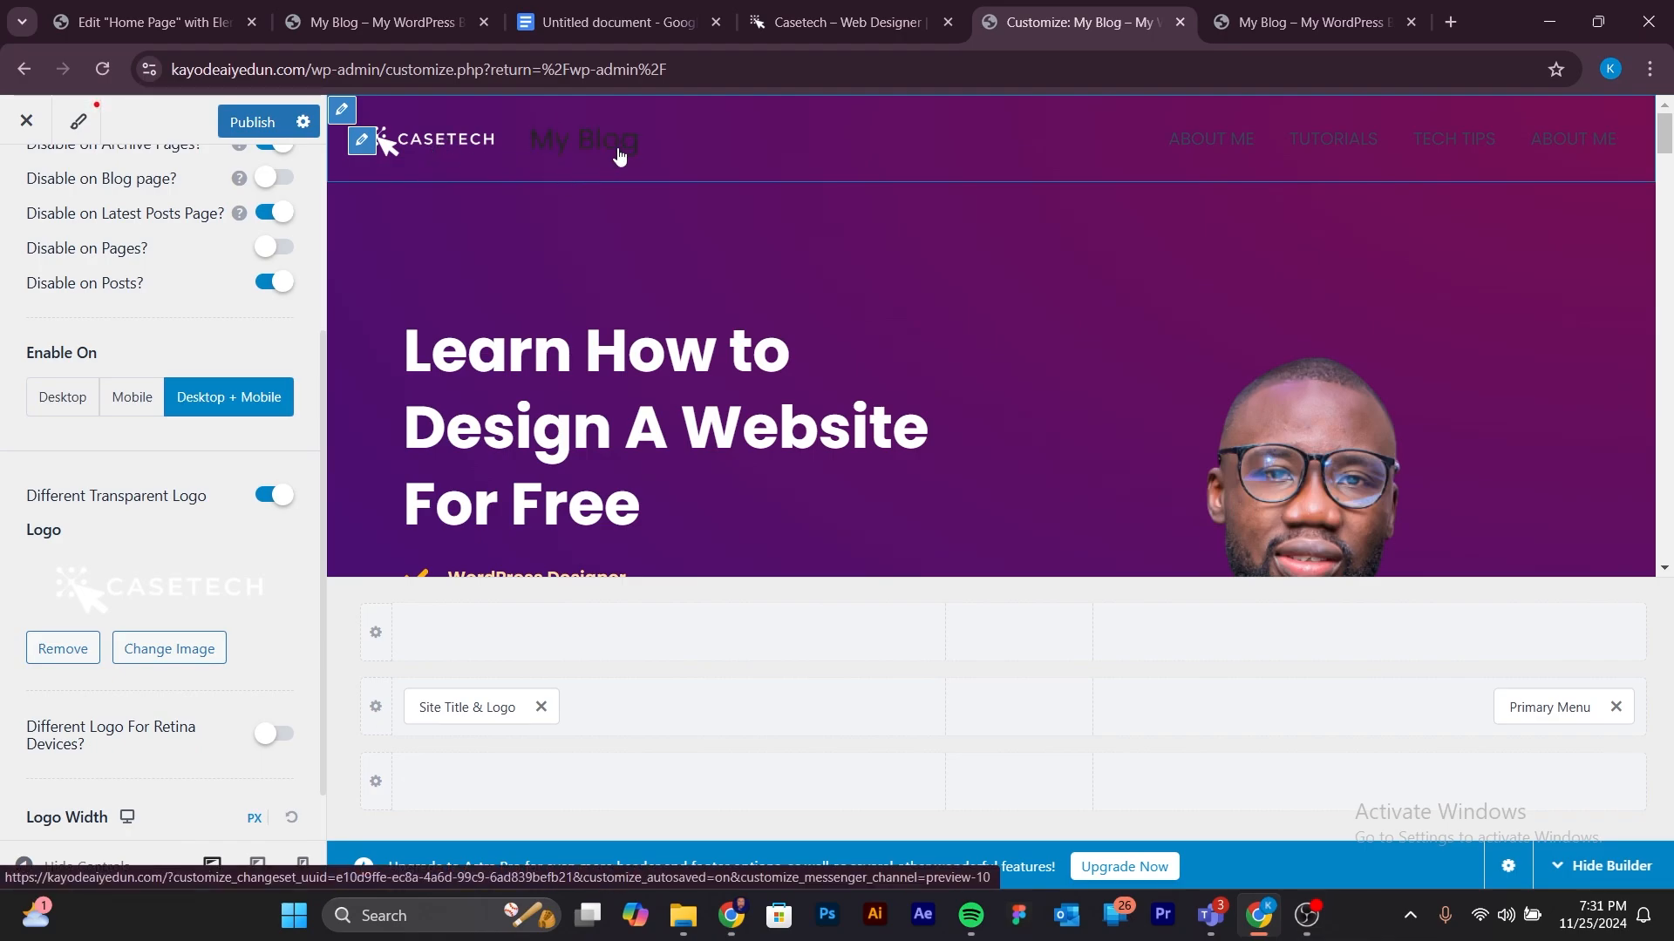
Try a transparent logo width of 228 px, and settle on 225 px.
scroll(166, 683, down, 1)
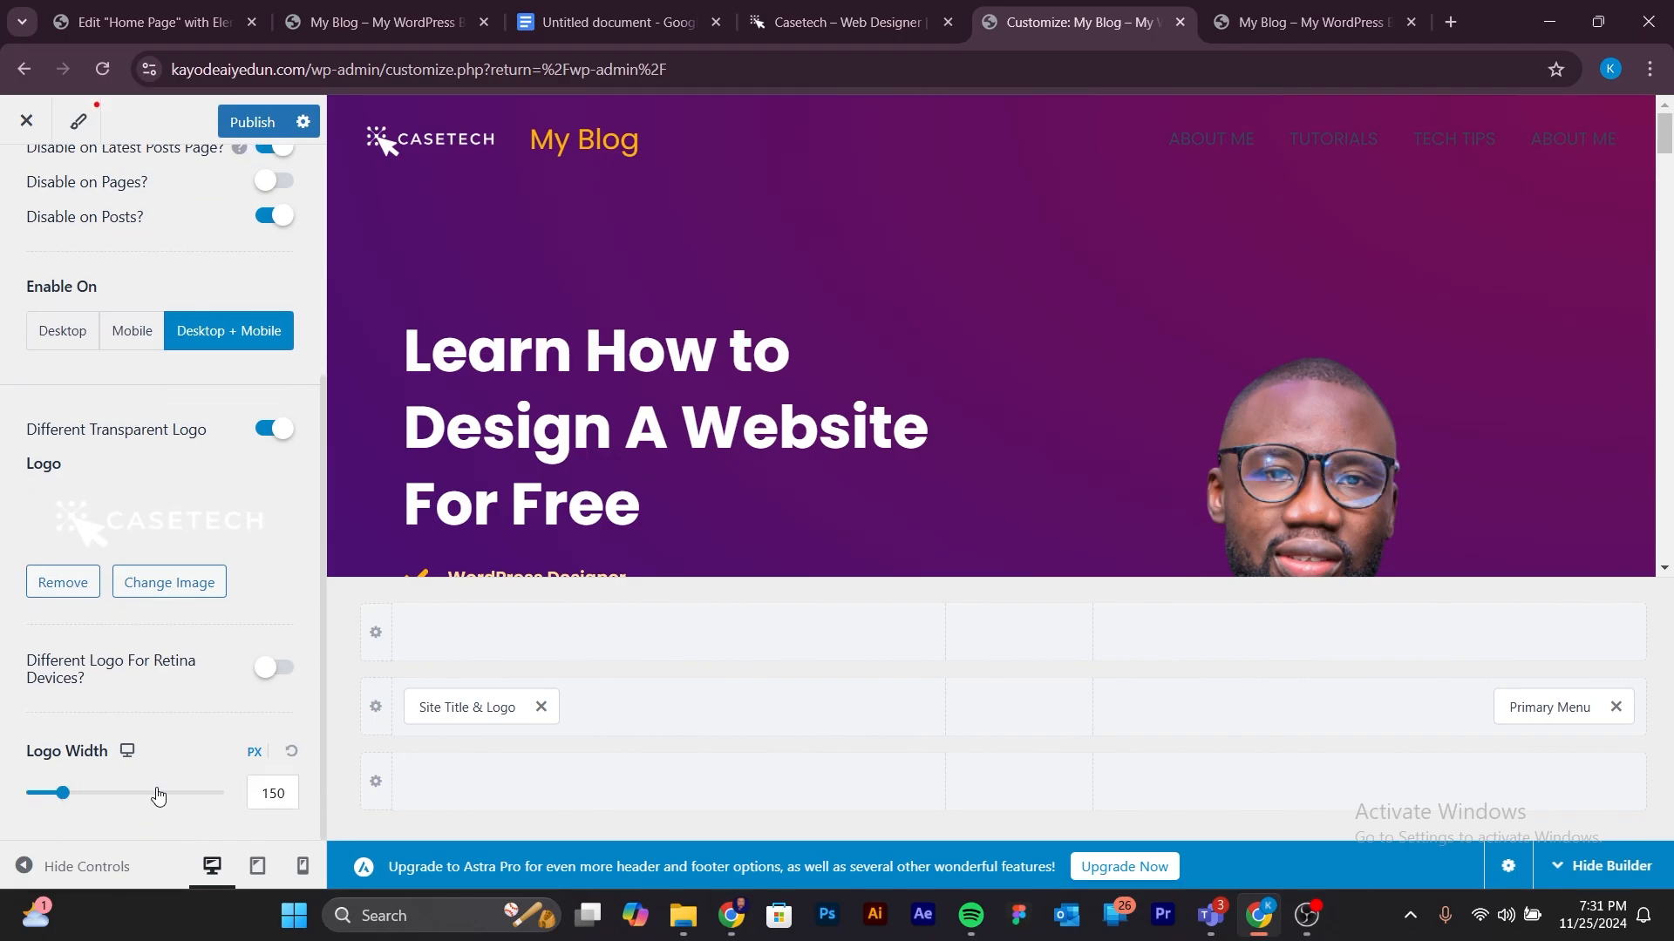
mouse_move(68, 801)
click(258, 793)
drag(258, 793, 298, 799)
text(22)
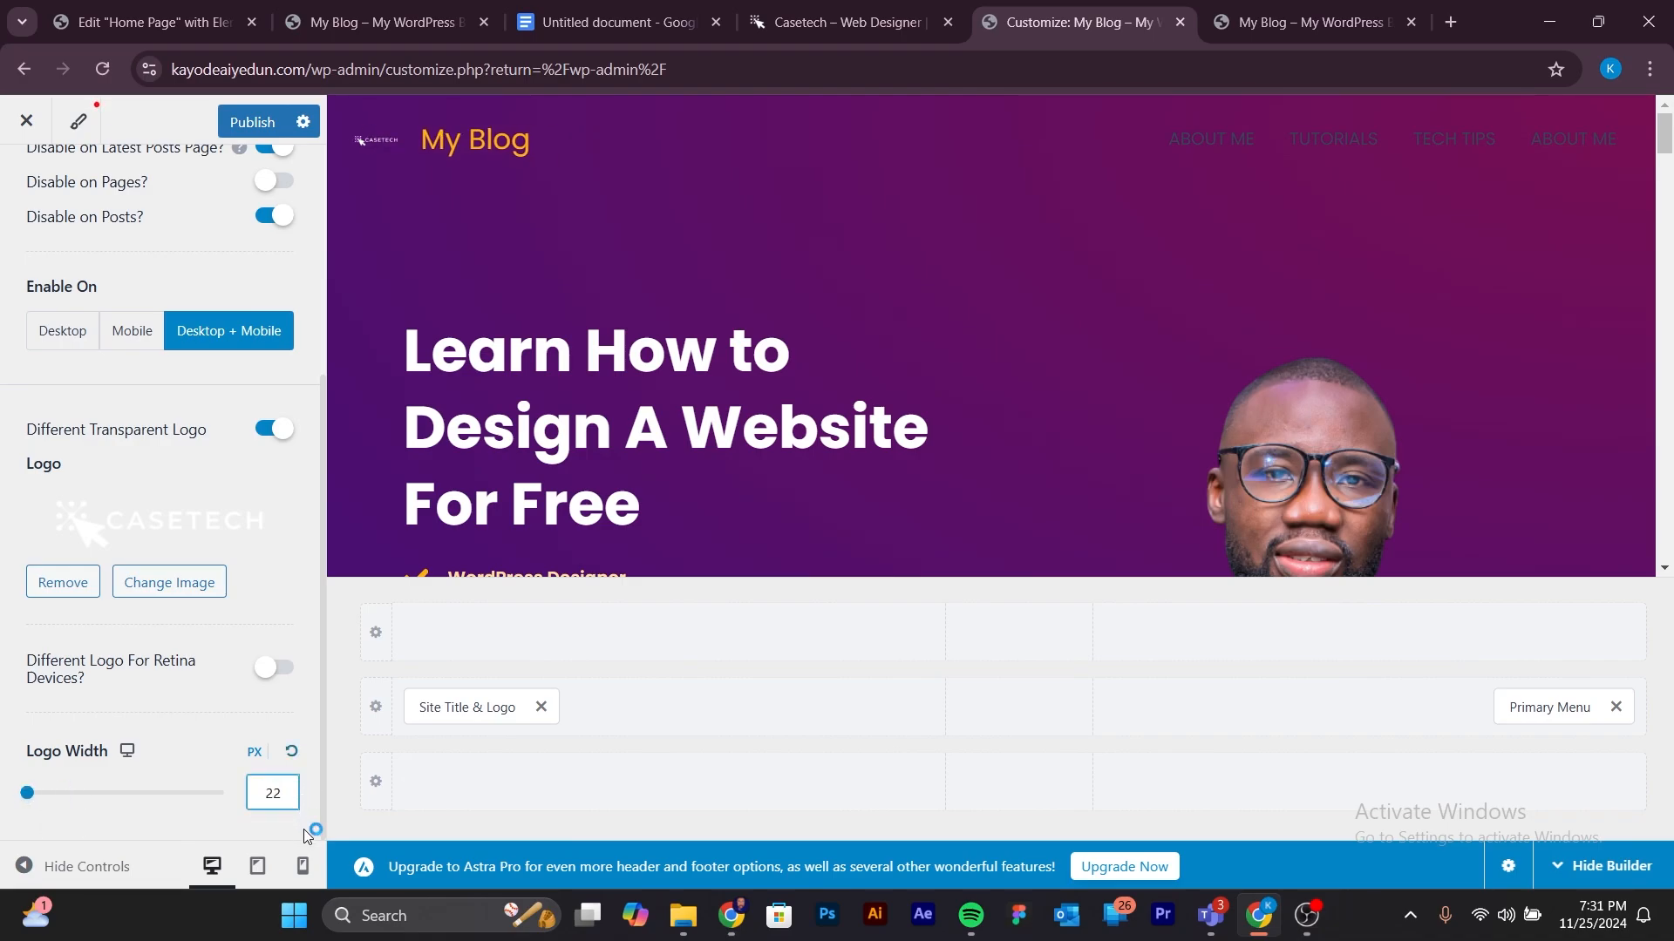
text(8)
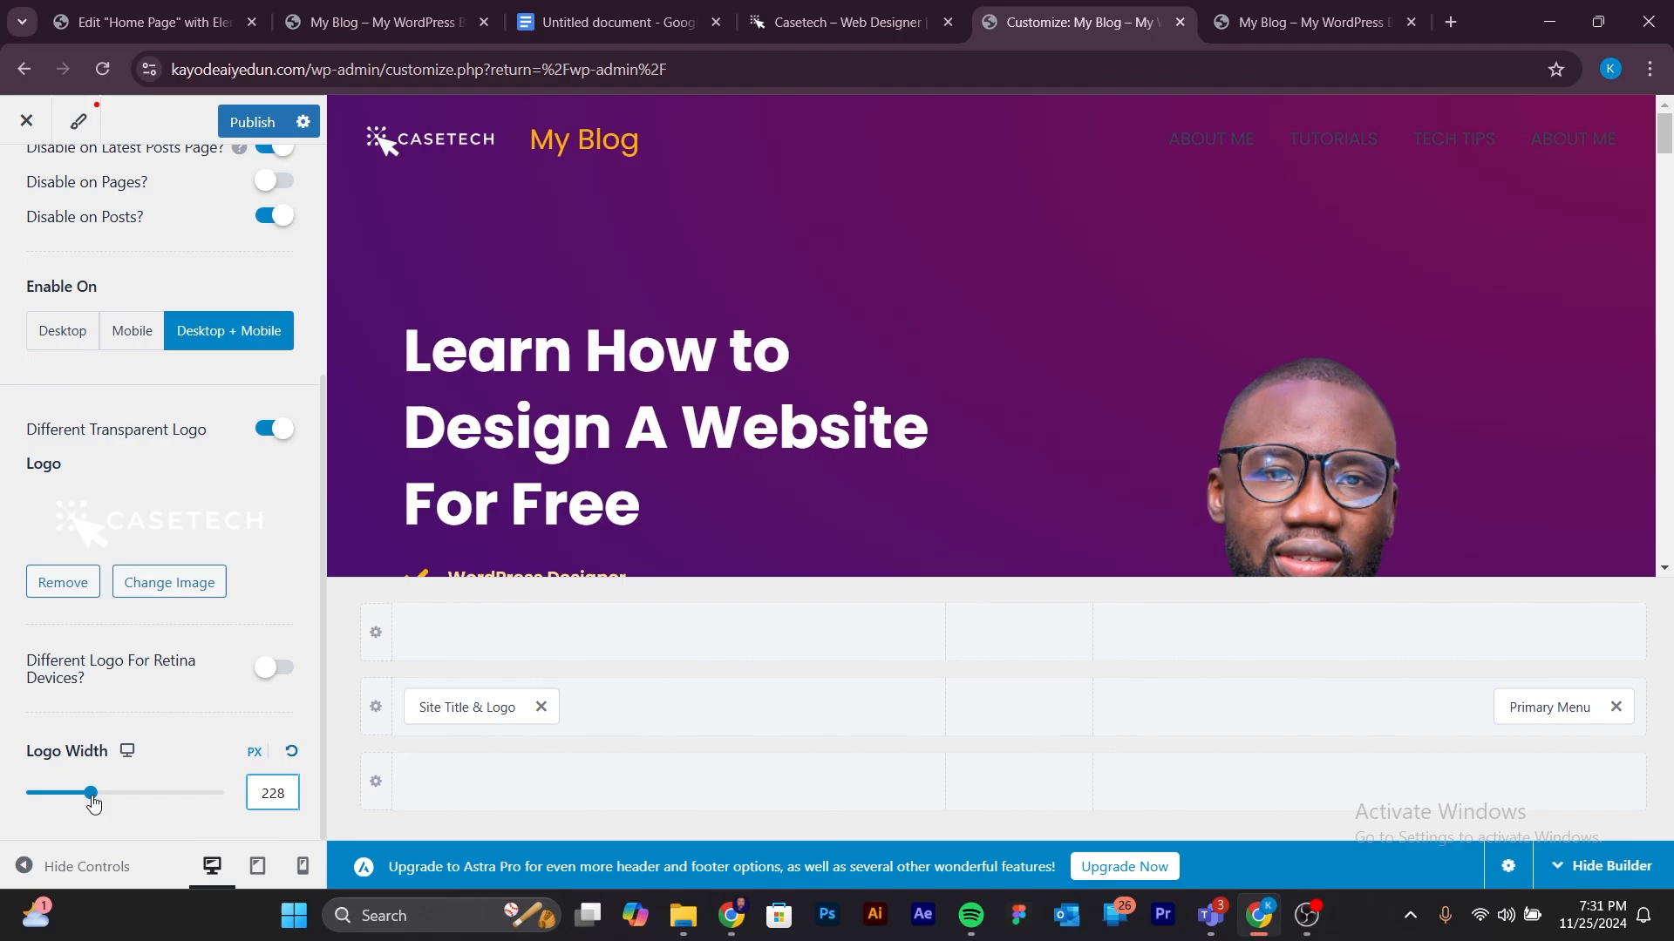
drag(93, 802, 101, 794)
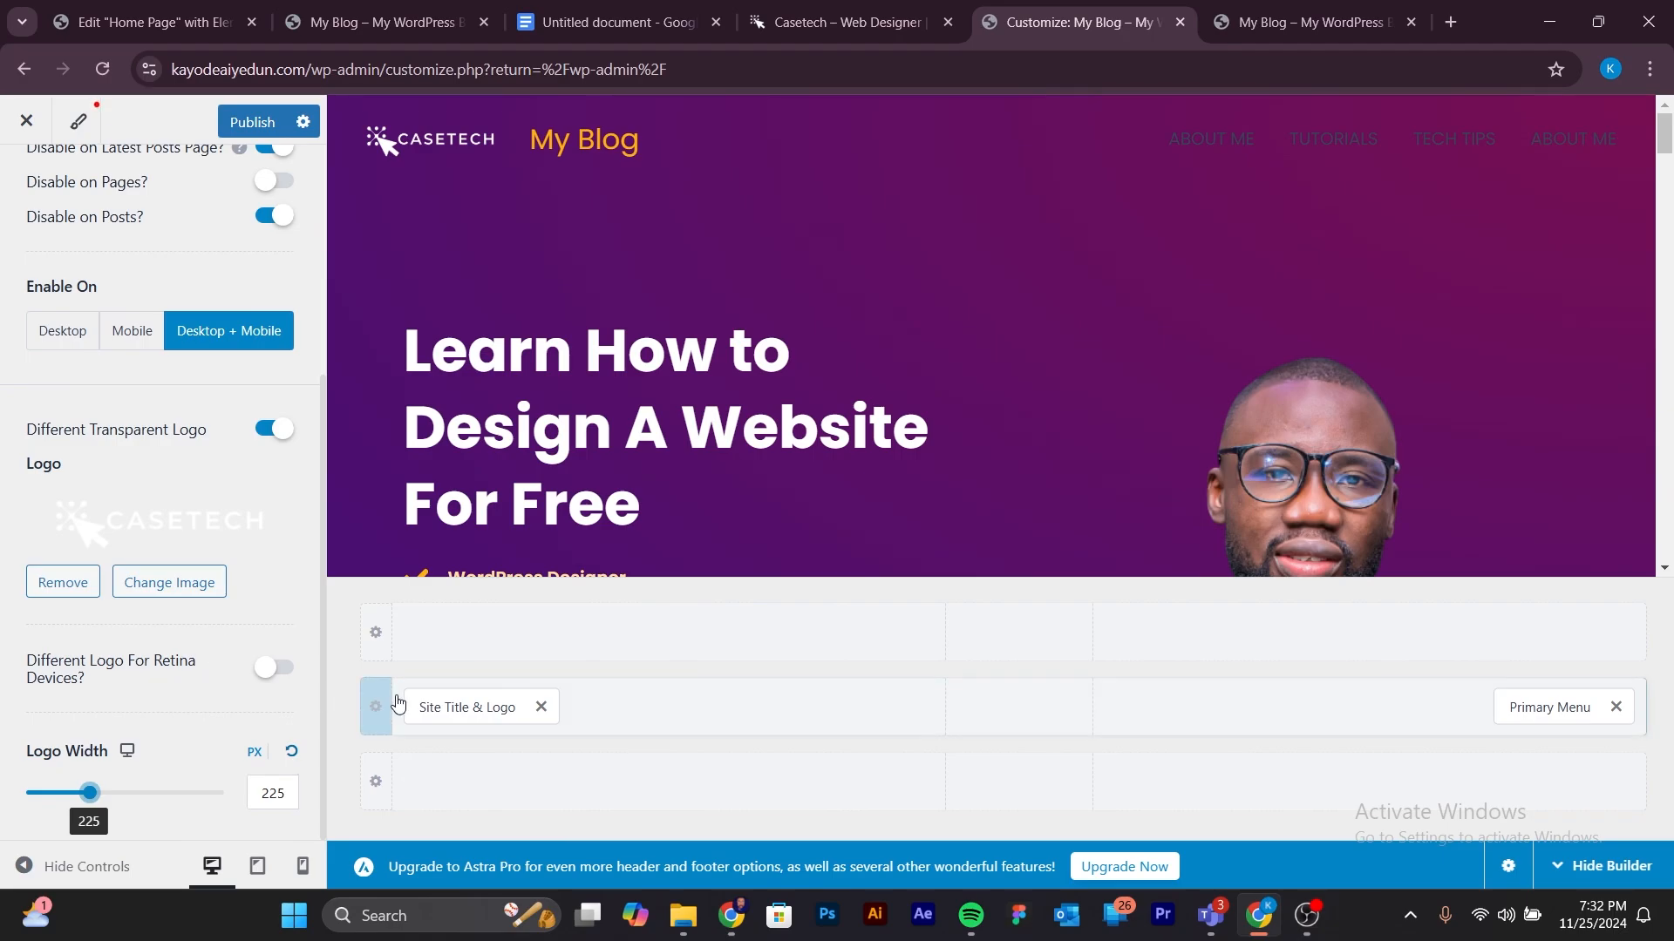
Return to the Header Builder, open the Site Title & Logo settings, and replace the site title with the site owner's full name.
scroll(227, 654, up, 4)
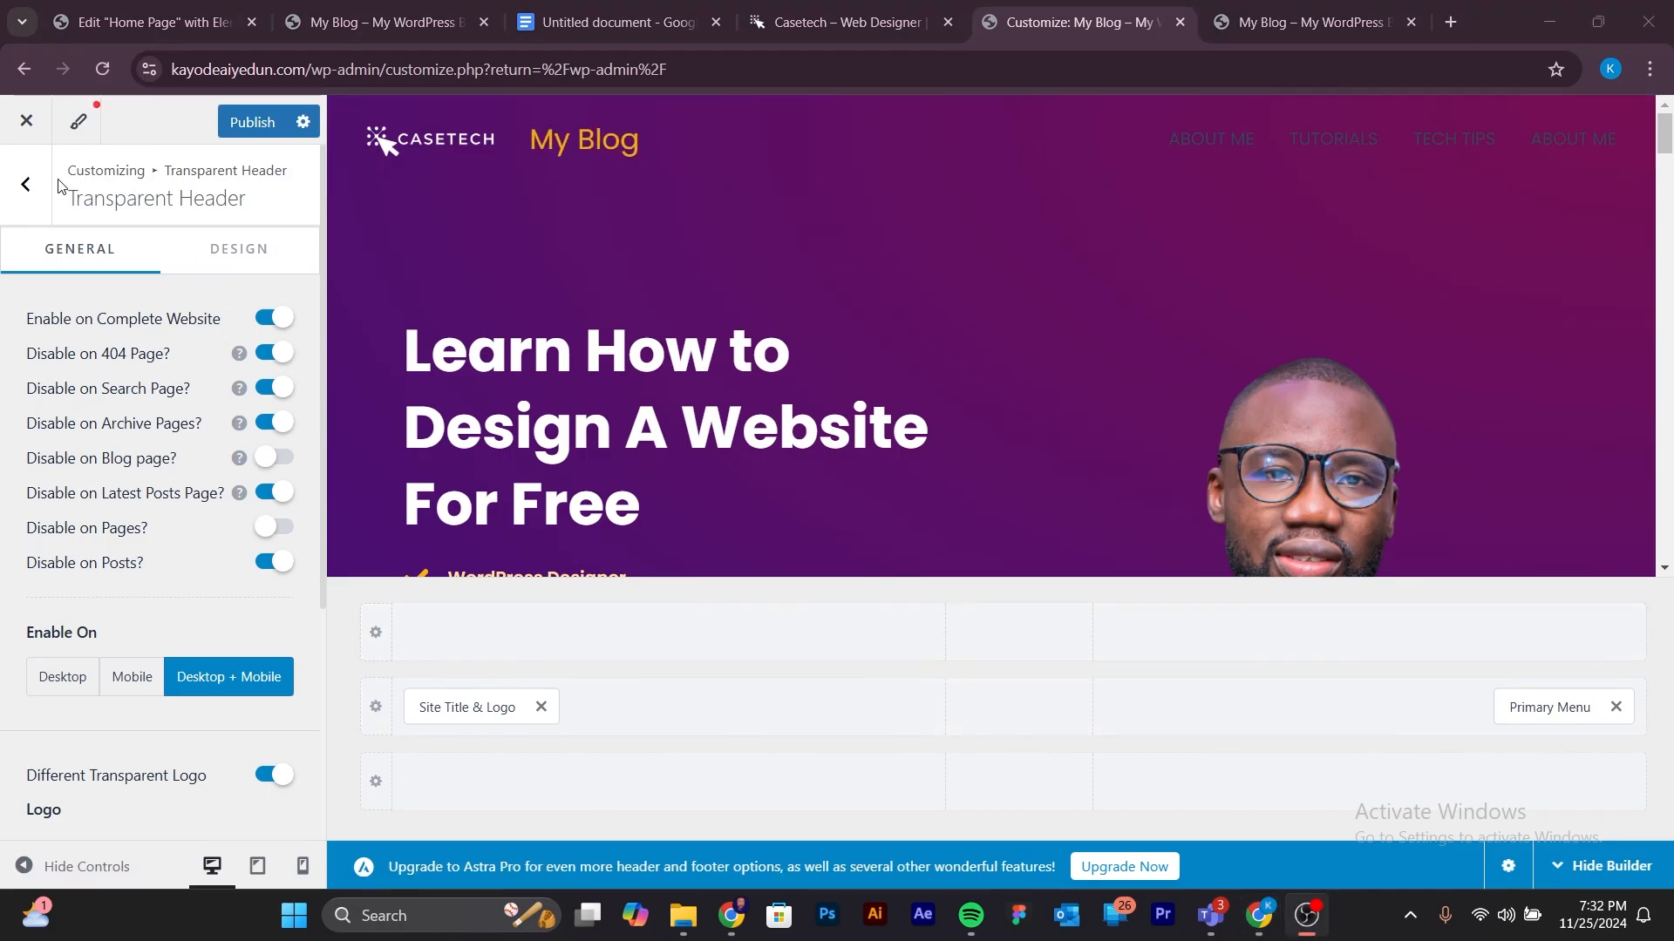
click(23, 187)
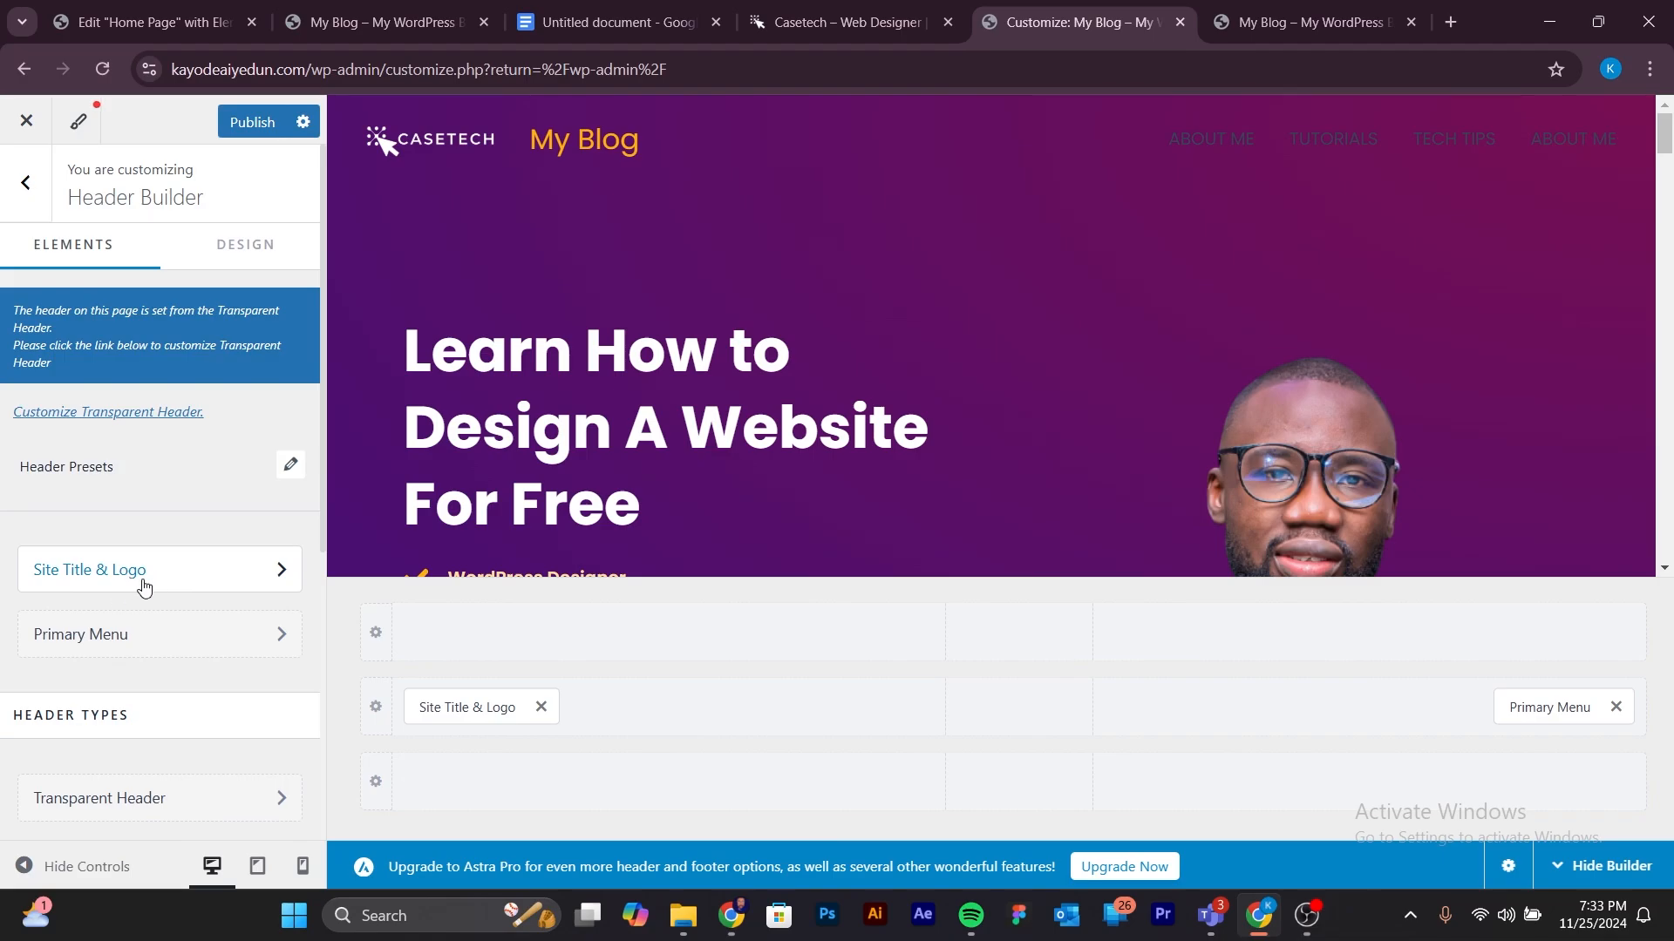
click(200, 584)
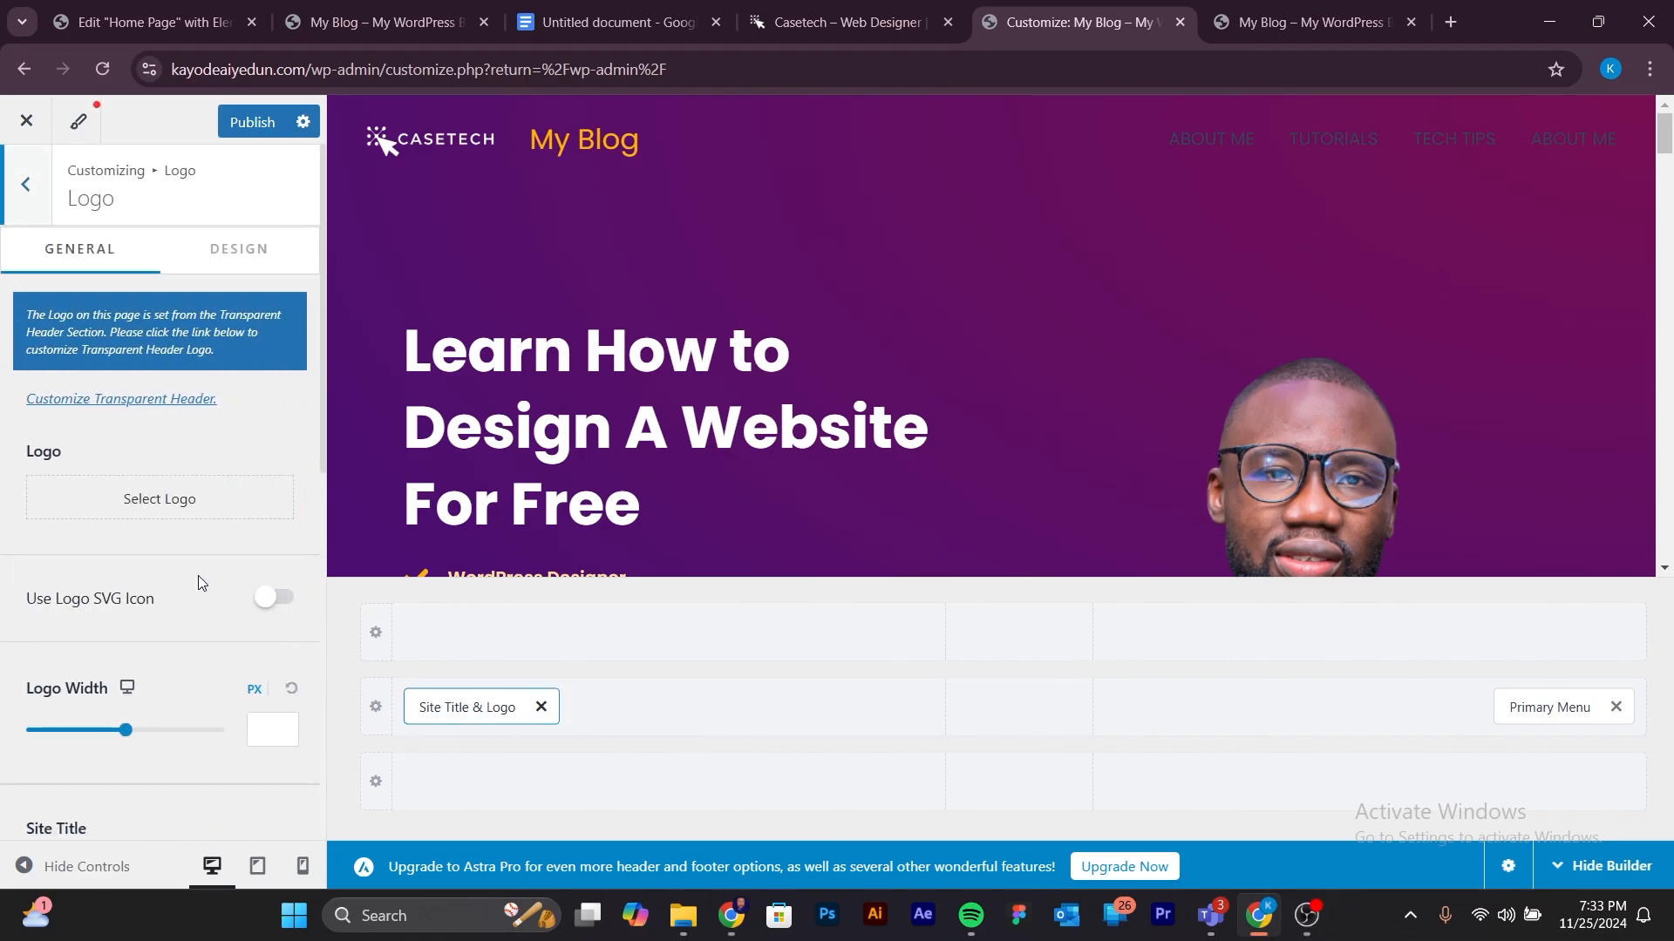
scroll(196, 500, down, 1)
scroll(197, 499, down, 3)
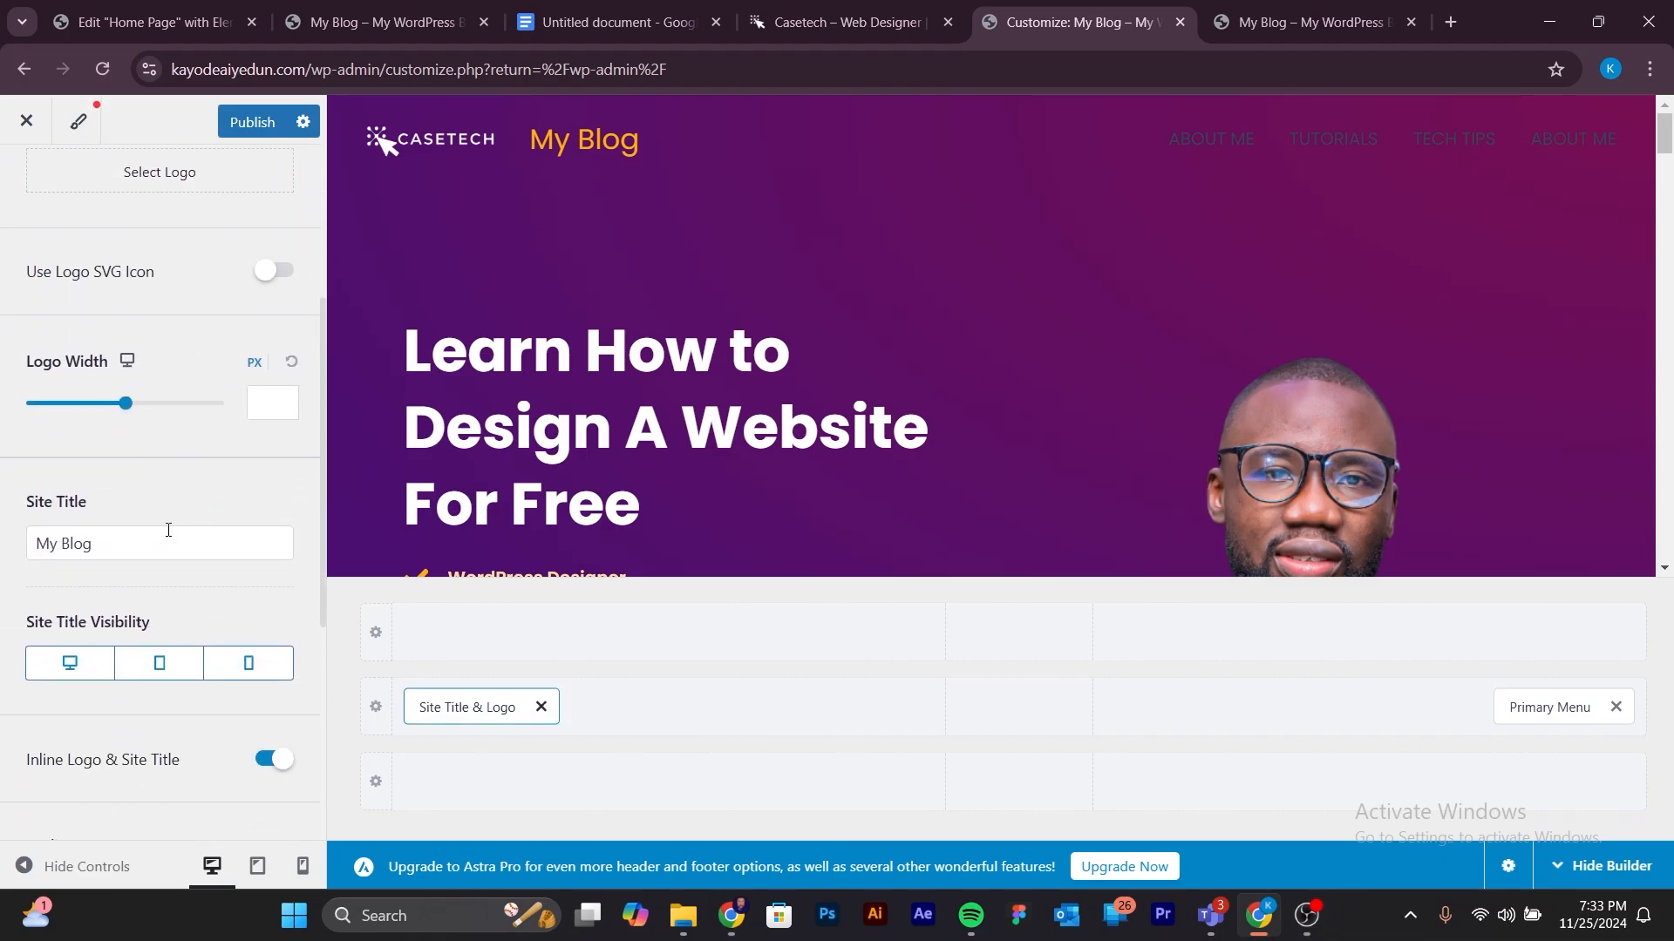
click(114, 541)
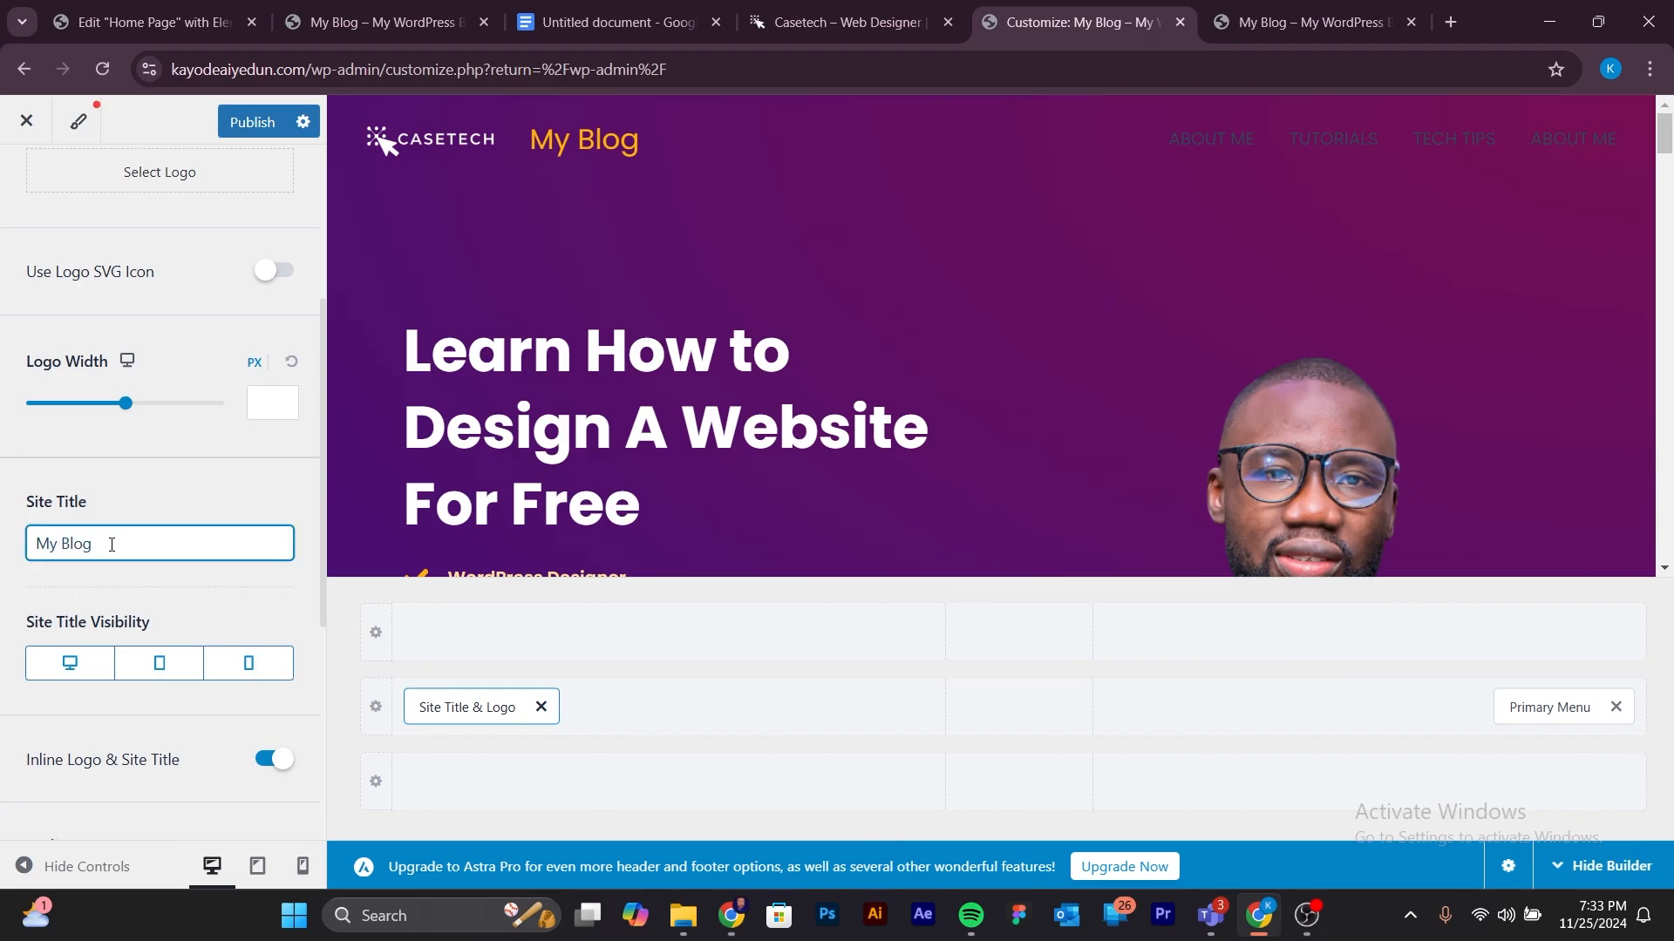
drag(95, 544, 29, 549)
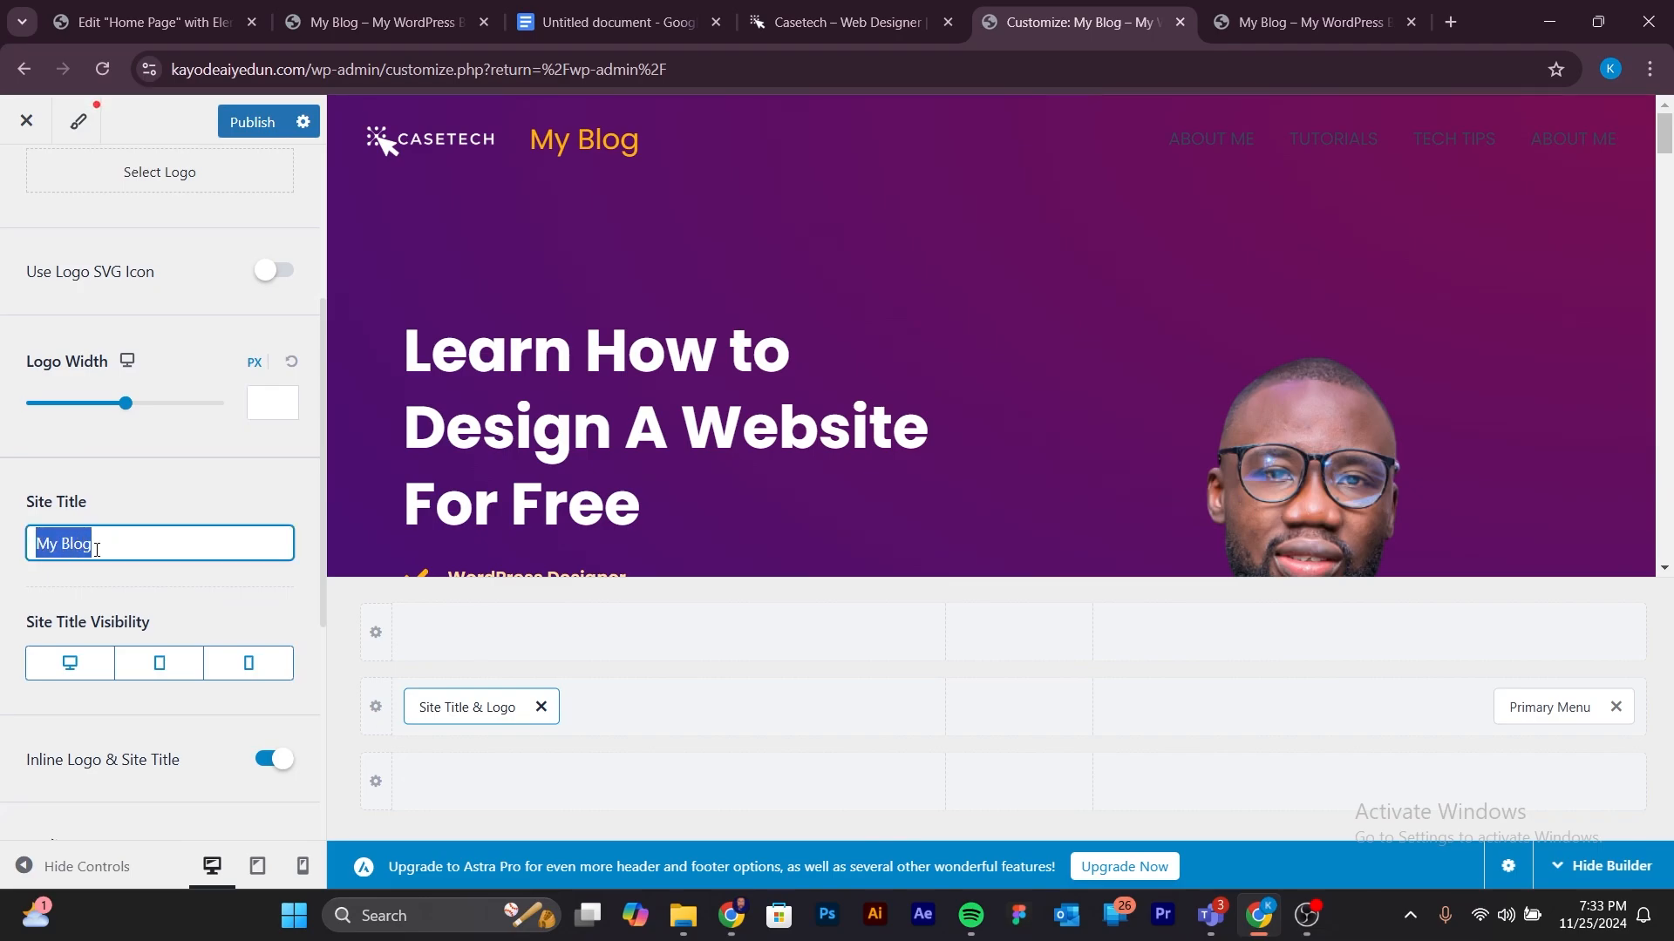
text(k)
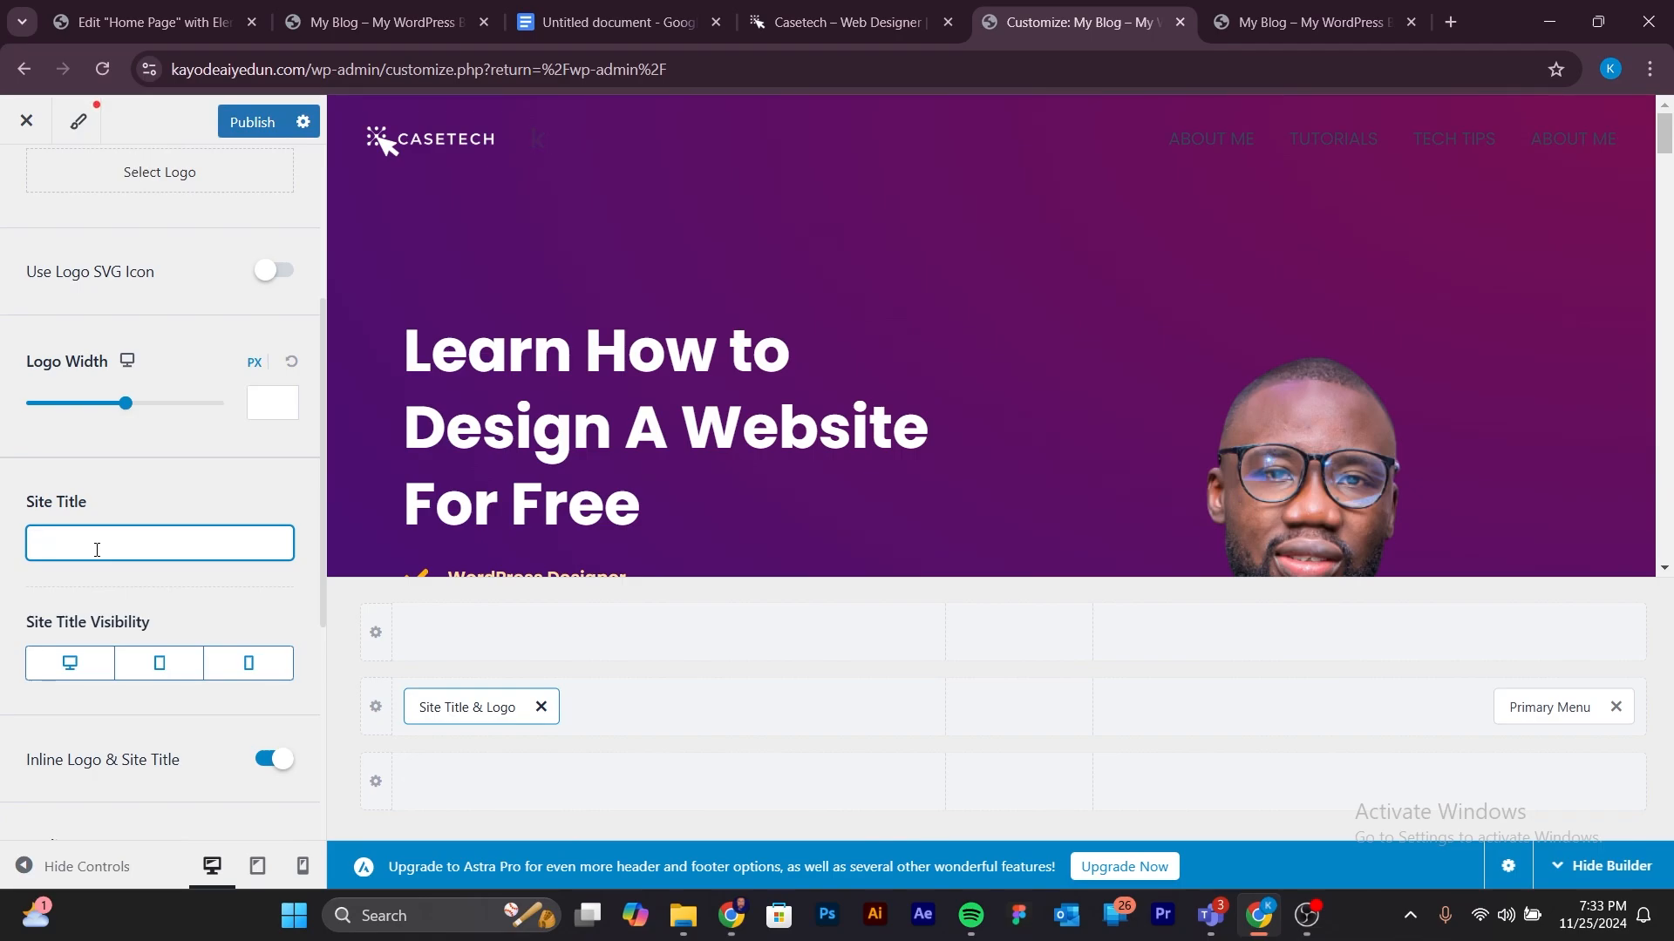
text(ayode Aiyedun)
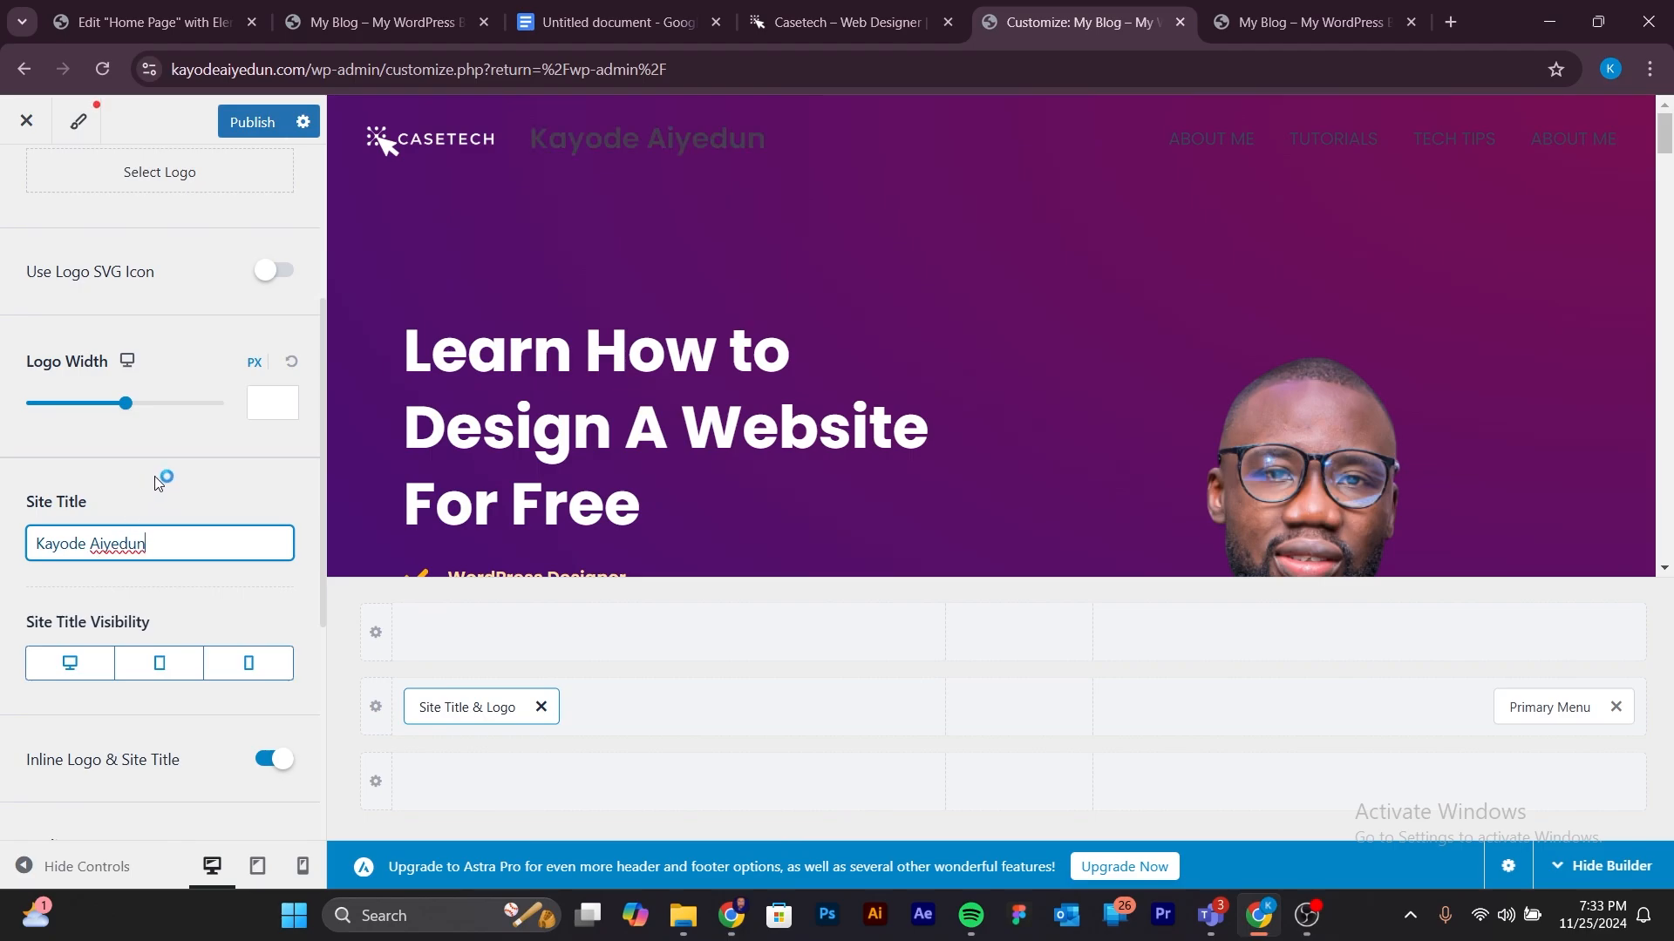
click(155, 476)
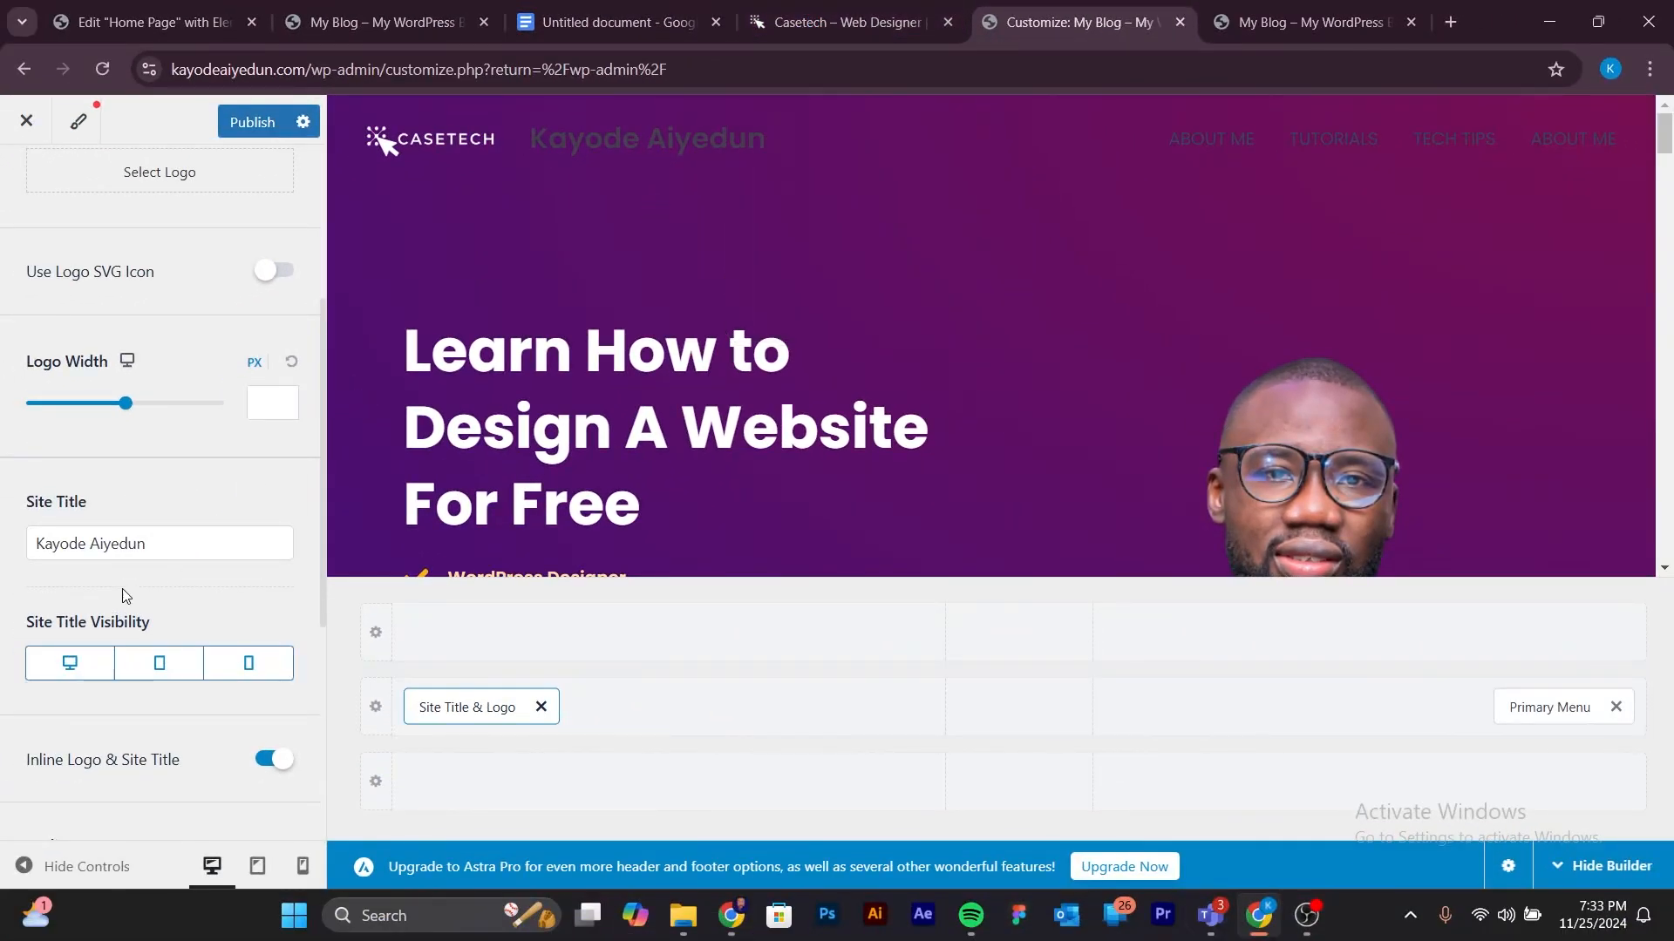
Replace the site tagline with "Web Designer | Ui/UX Designer | Ad creator".
scroll(122, 590, down, 4)
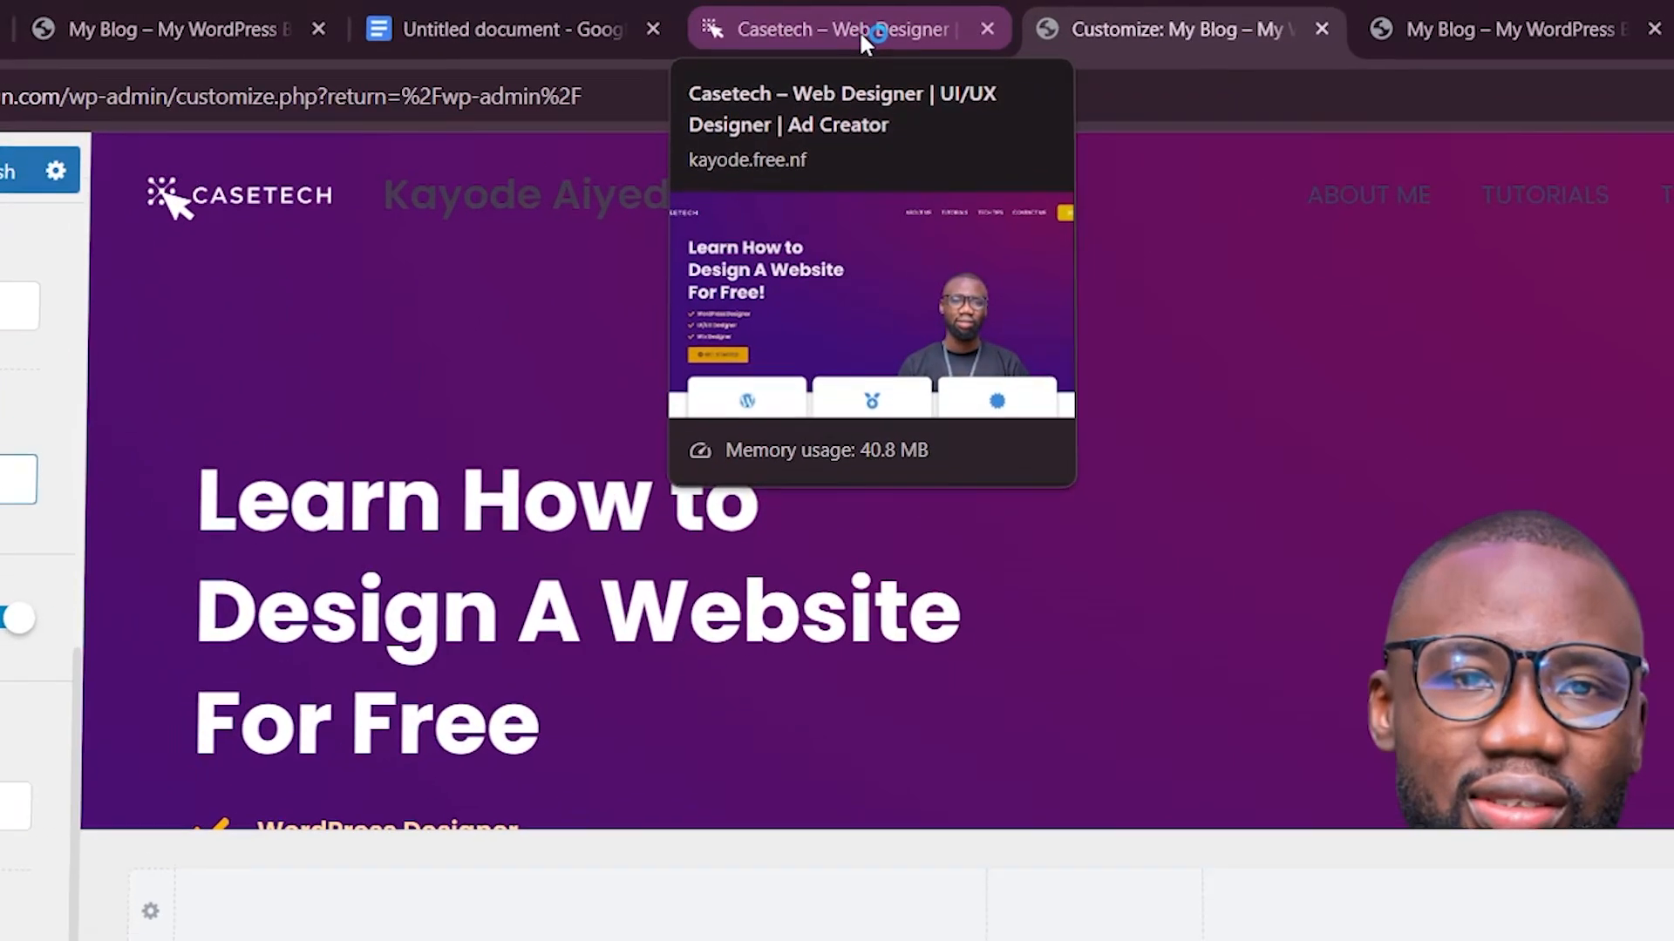
mouse_move(854, 37)
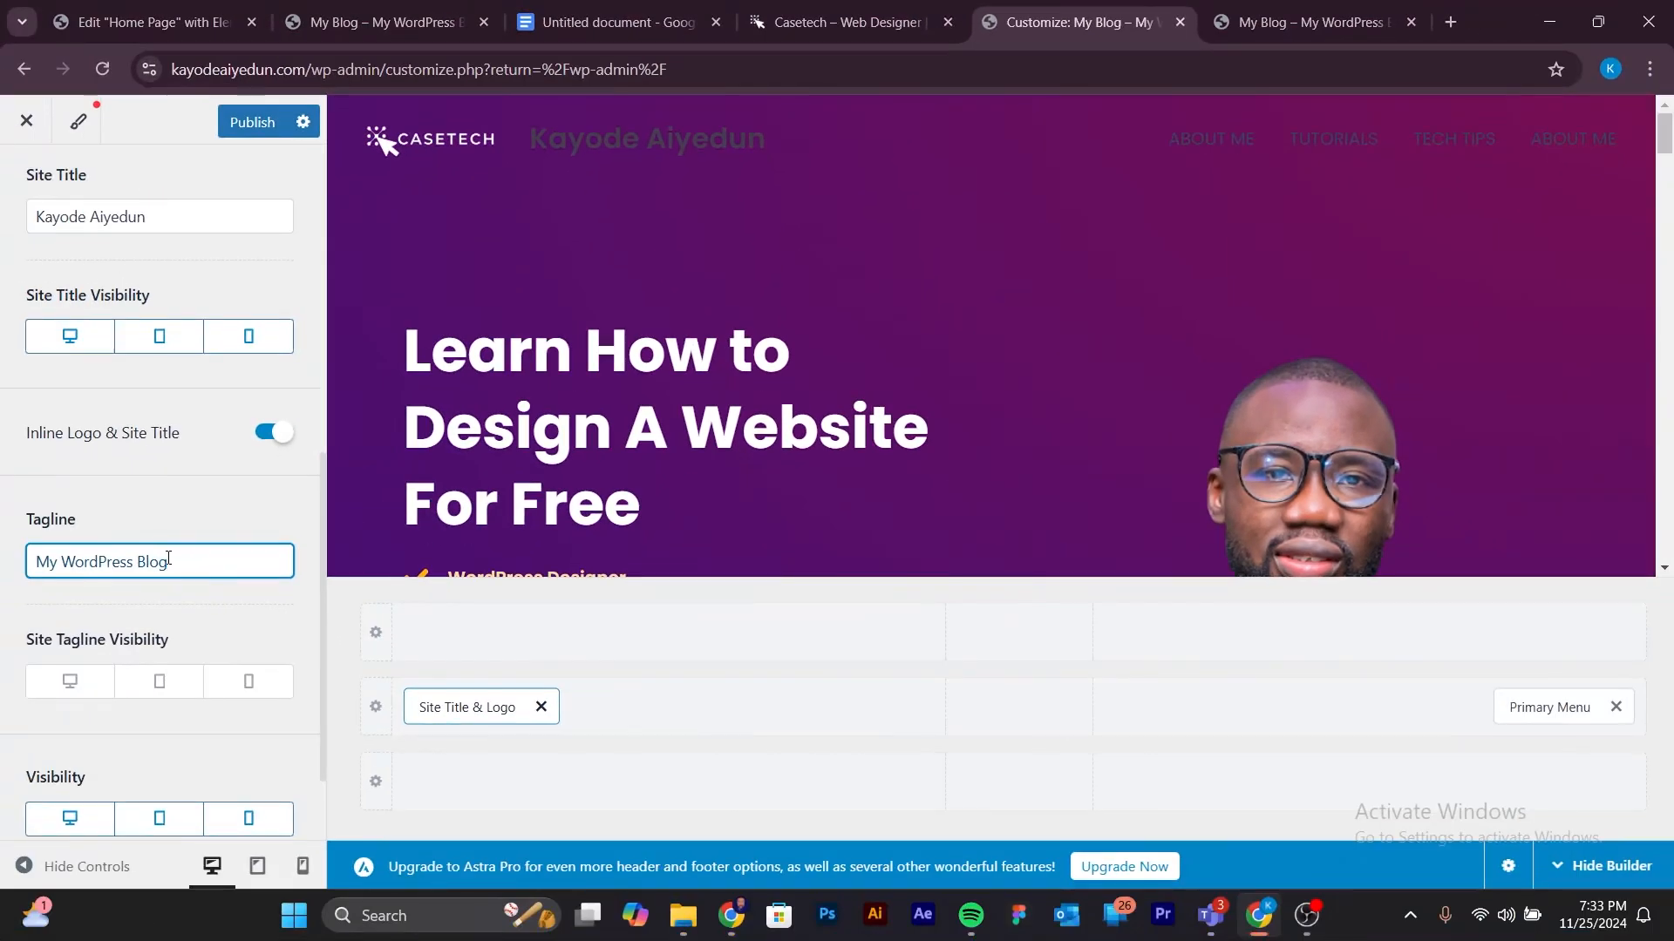
drag(121, 611, 0, 612)
text(Web Des)
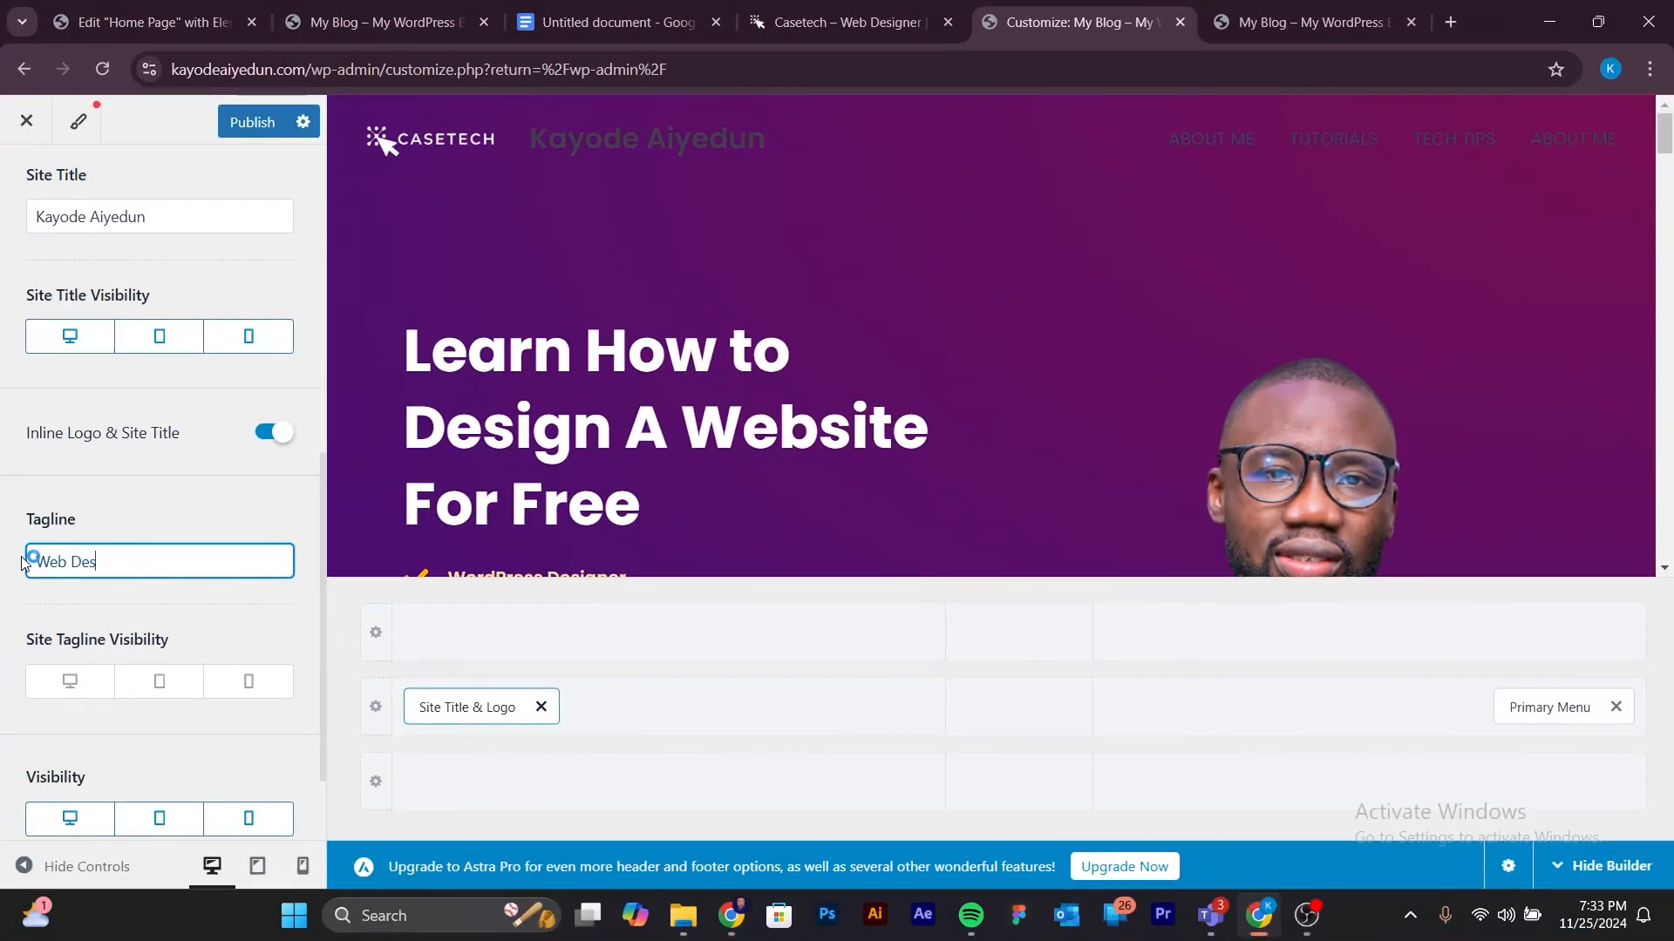
text(igner )
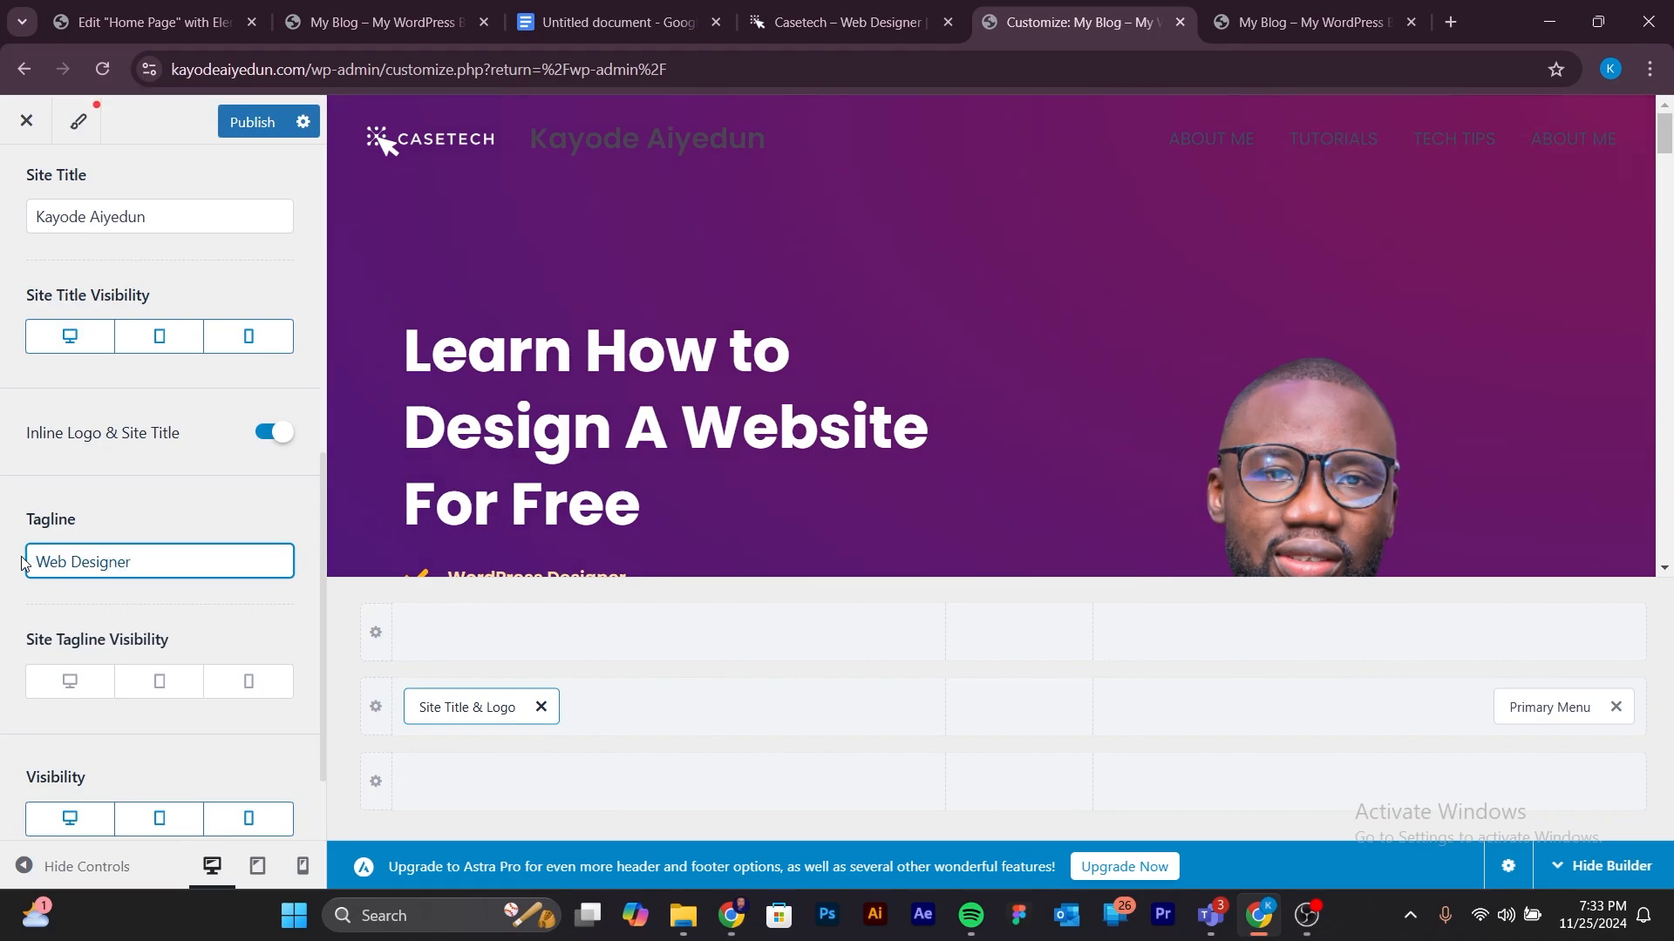
text(|)
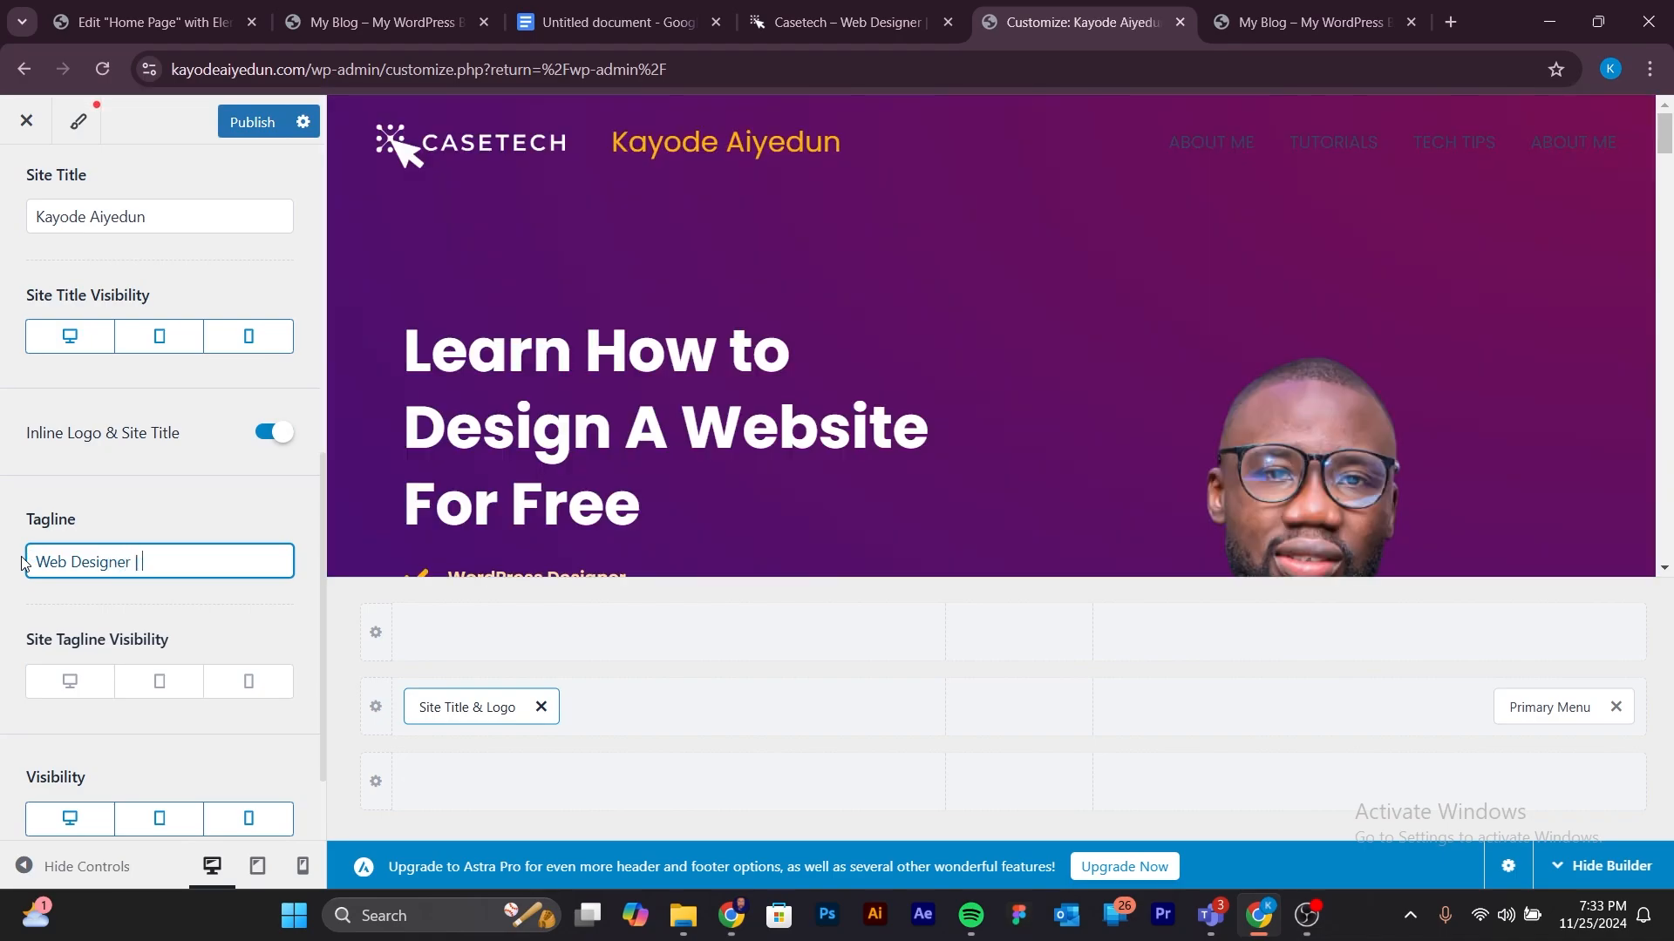
text( Ui)
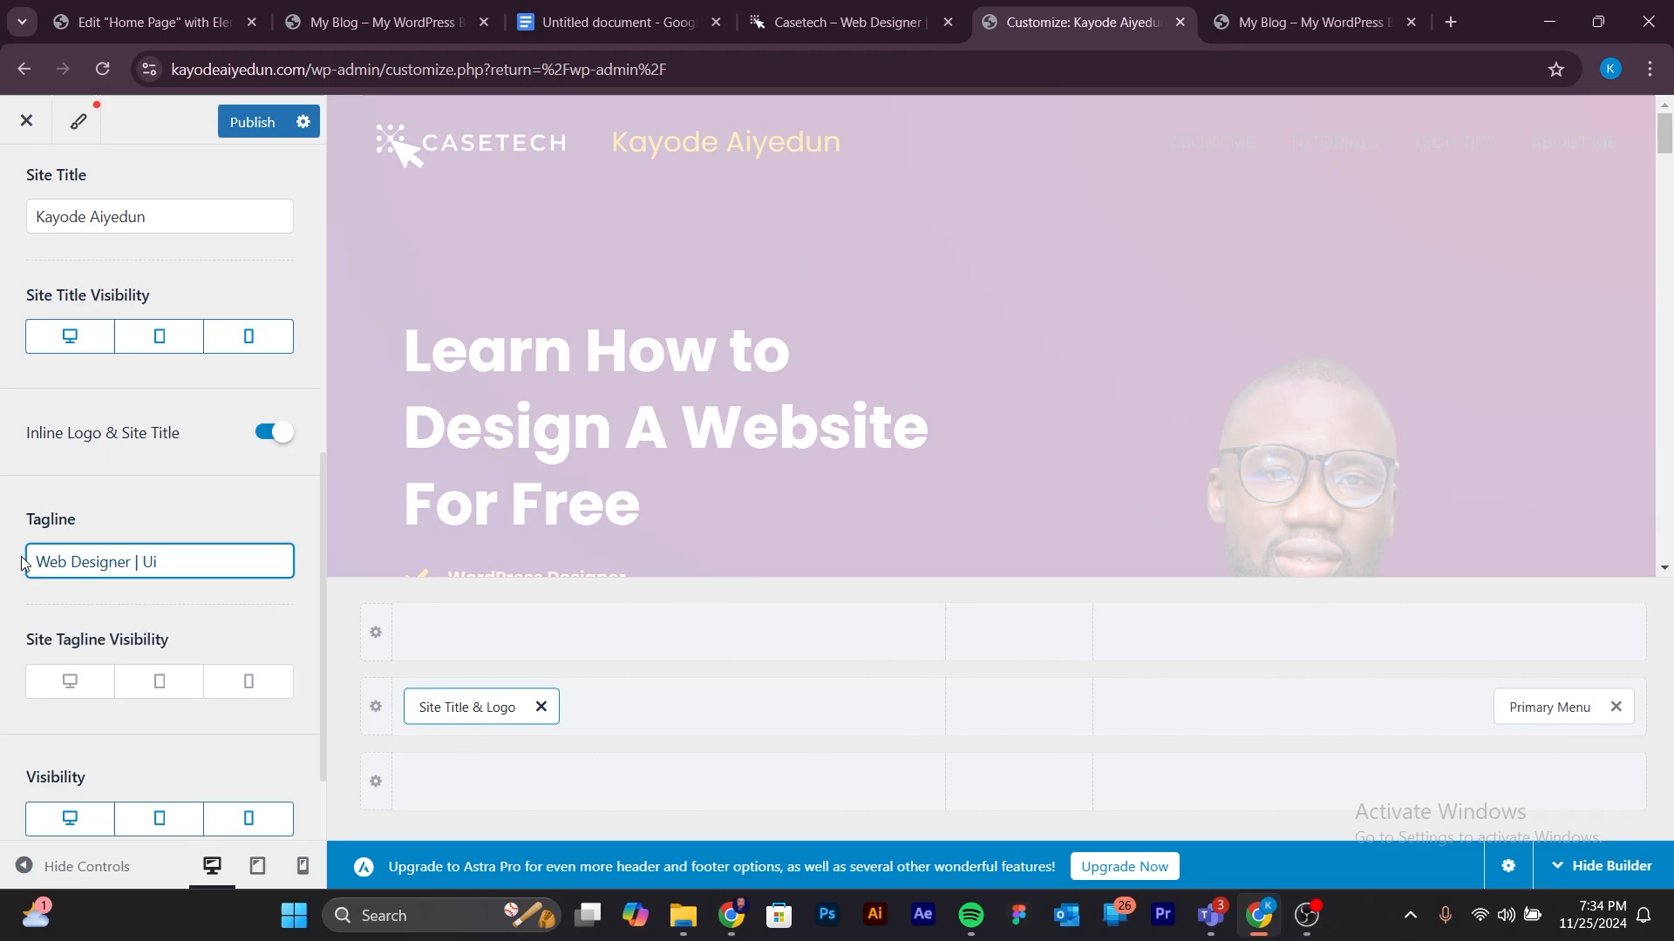
text(/UX)
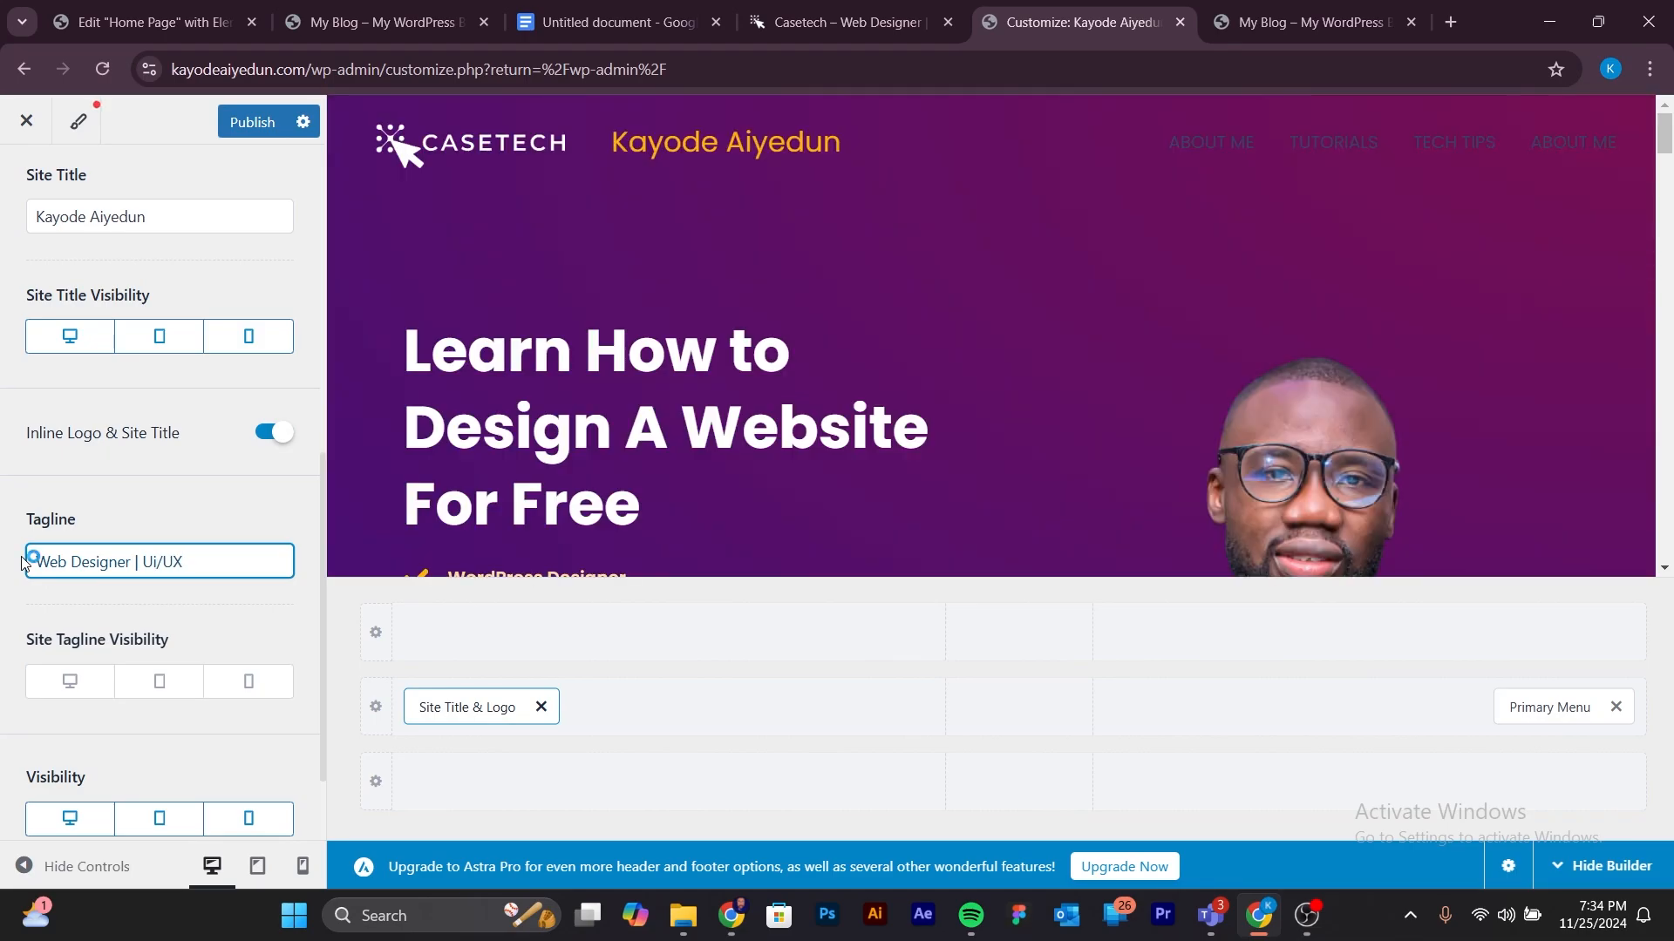
text( Desi)
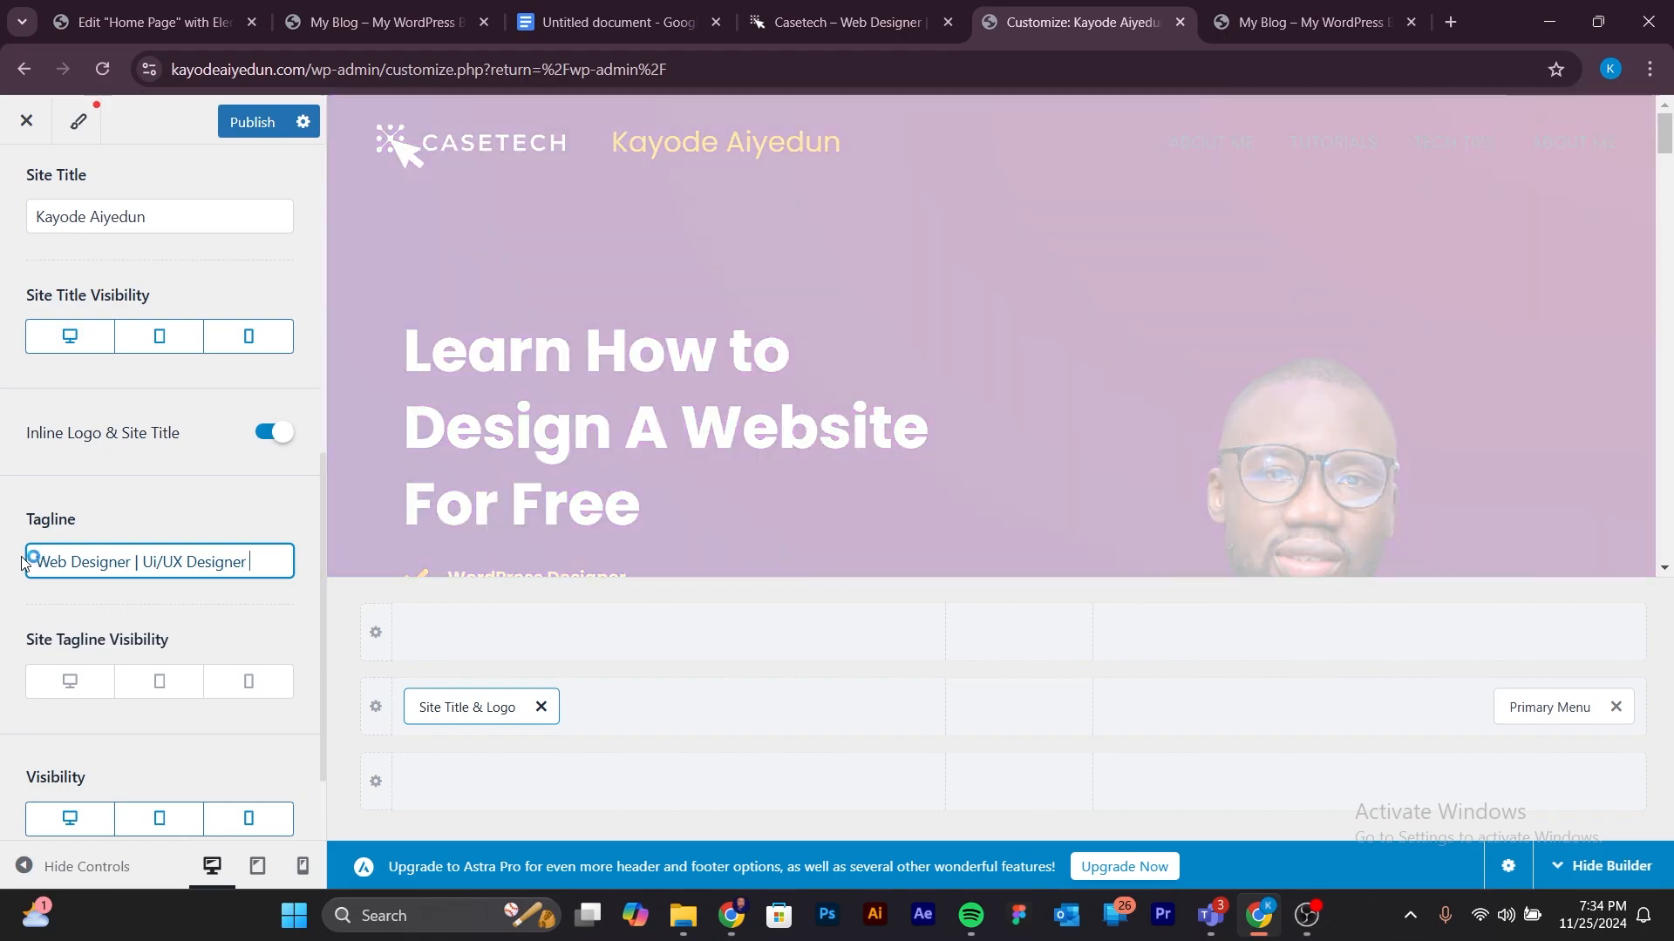
text(gner |)
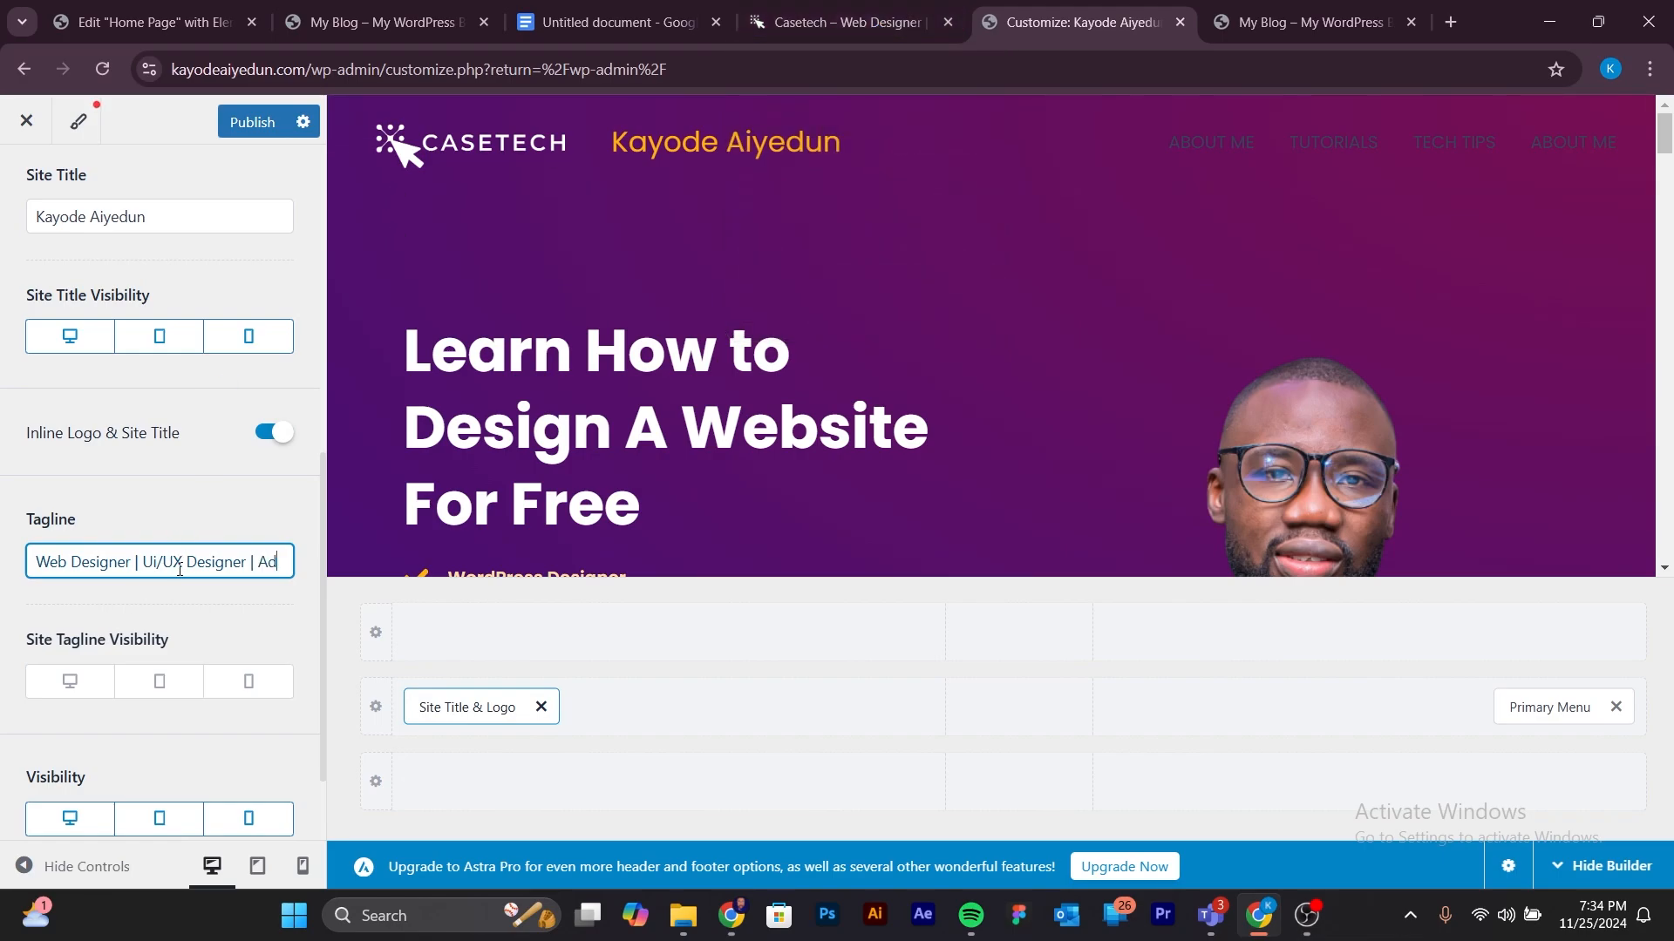
text(Ad creator)
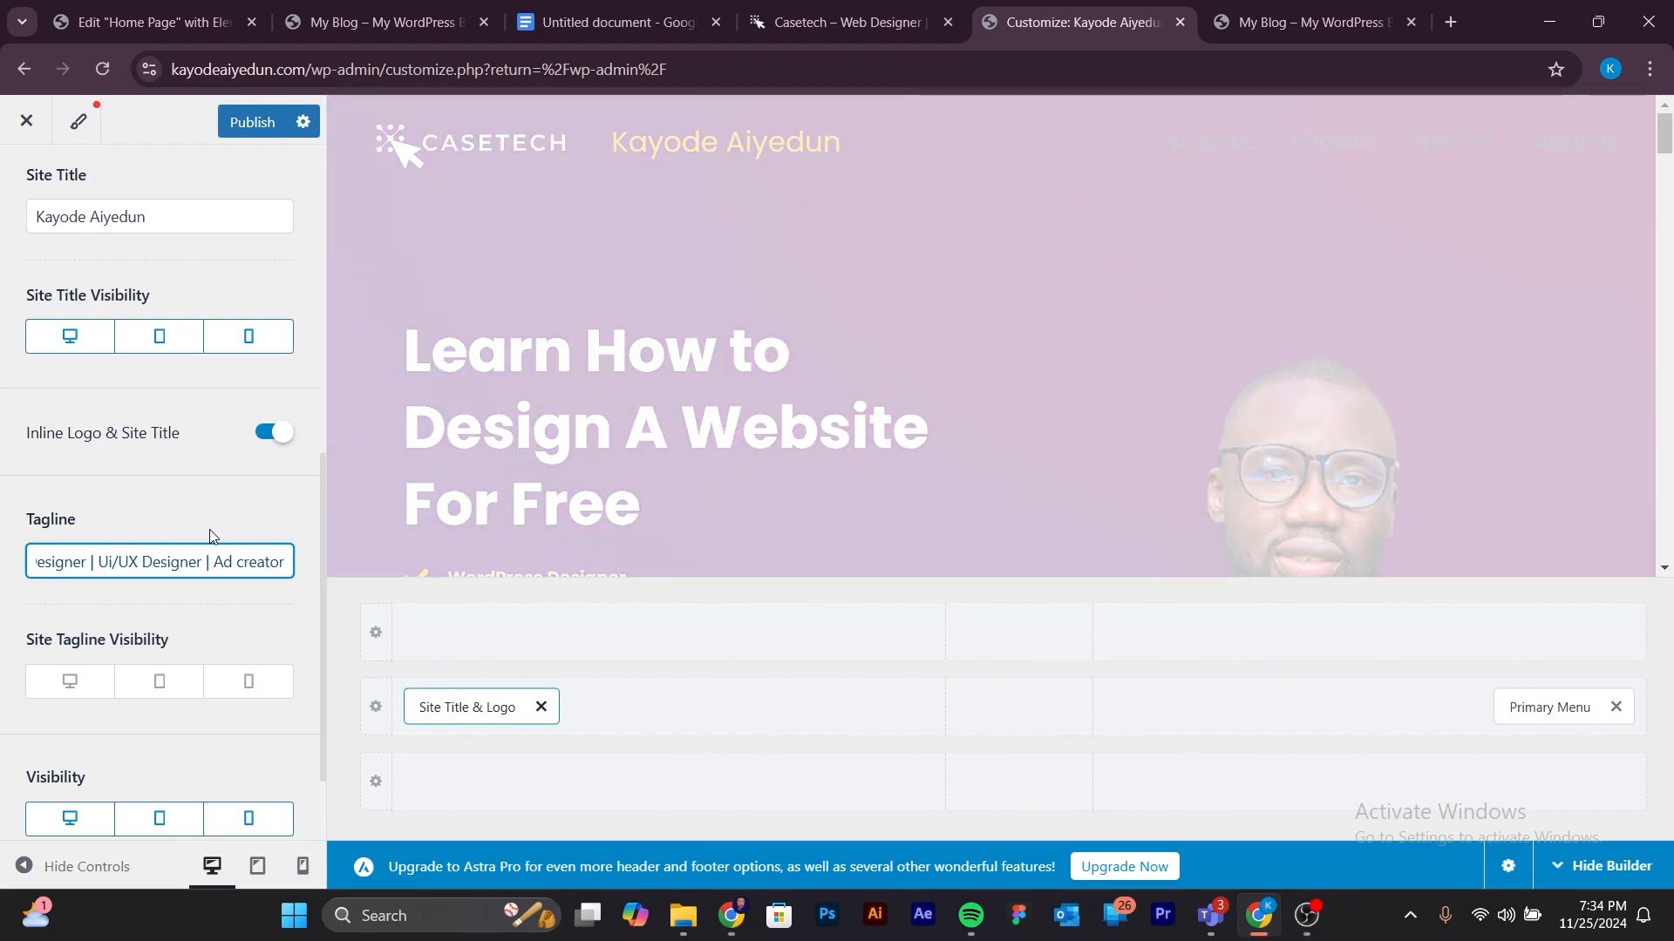
click(217, 518)
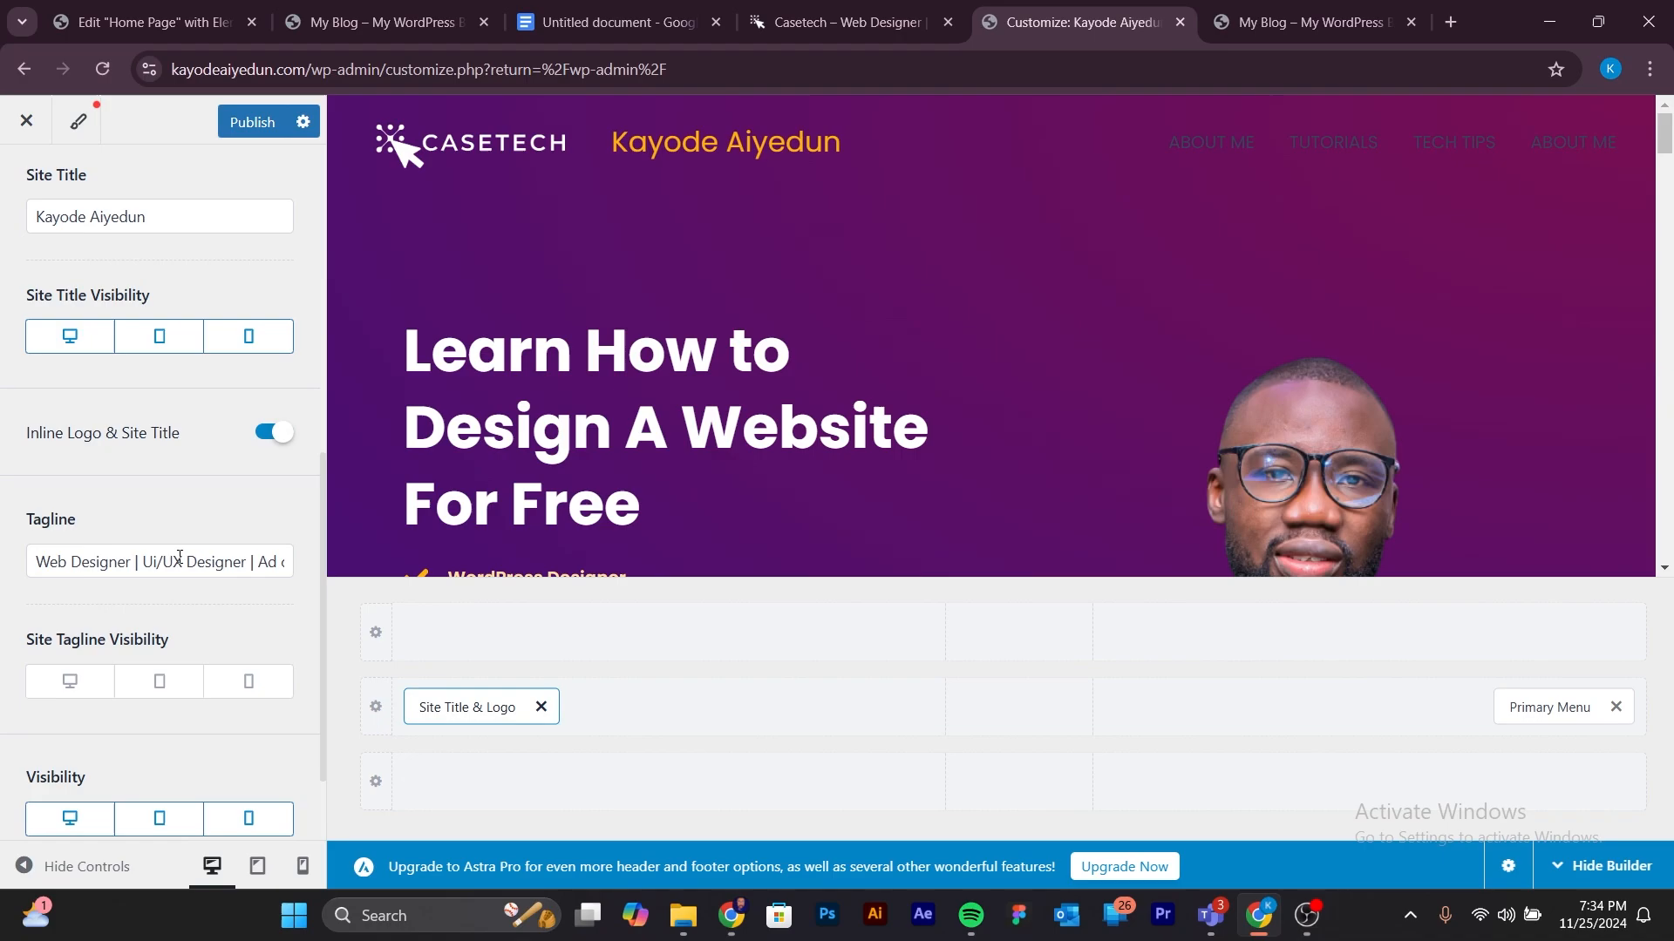
Hide the site title on desktop, tablet and mobile.
scroll(214, 523, down, 1)
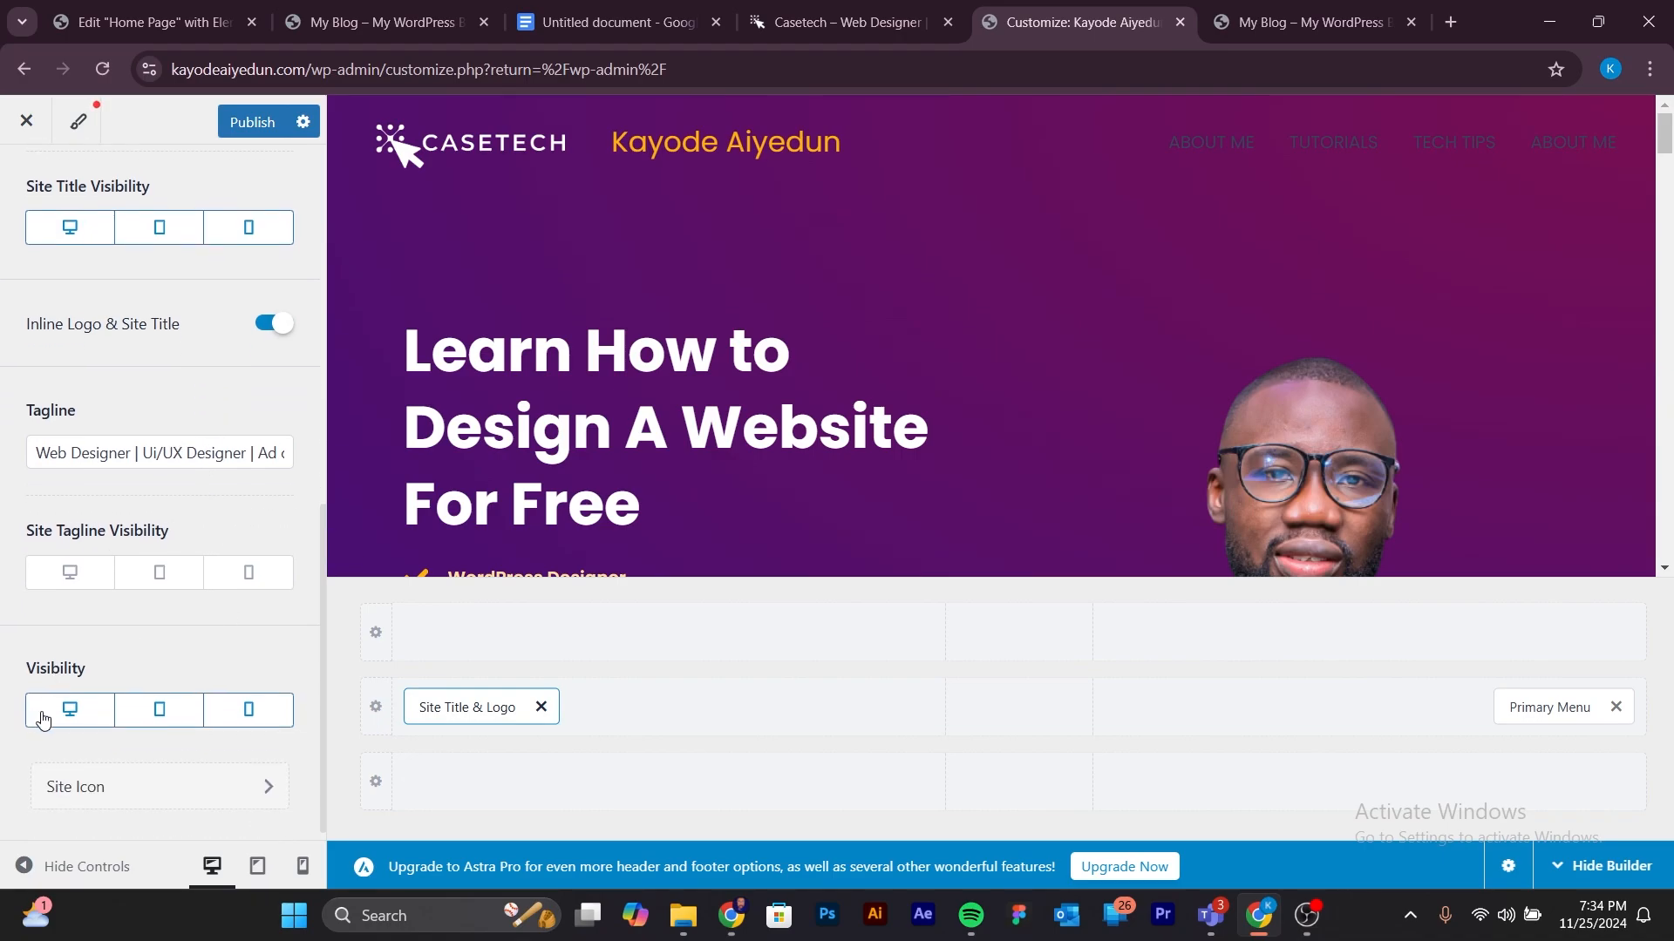
scroll(71, 619, up, 2)
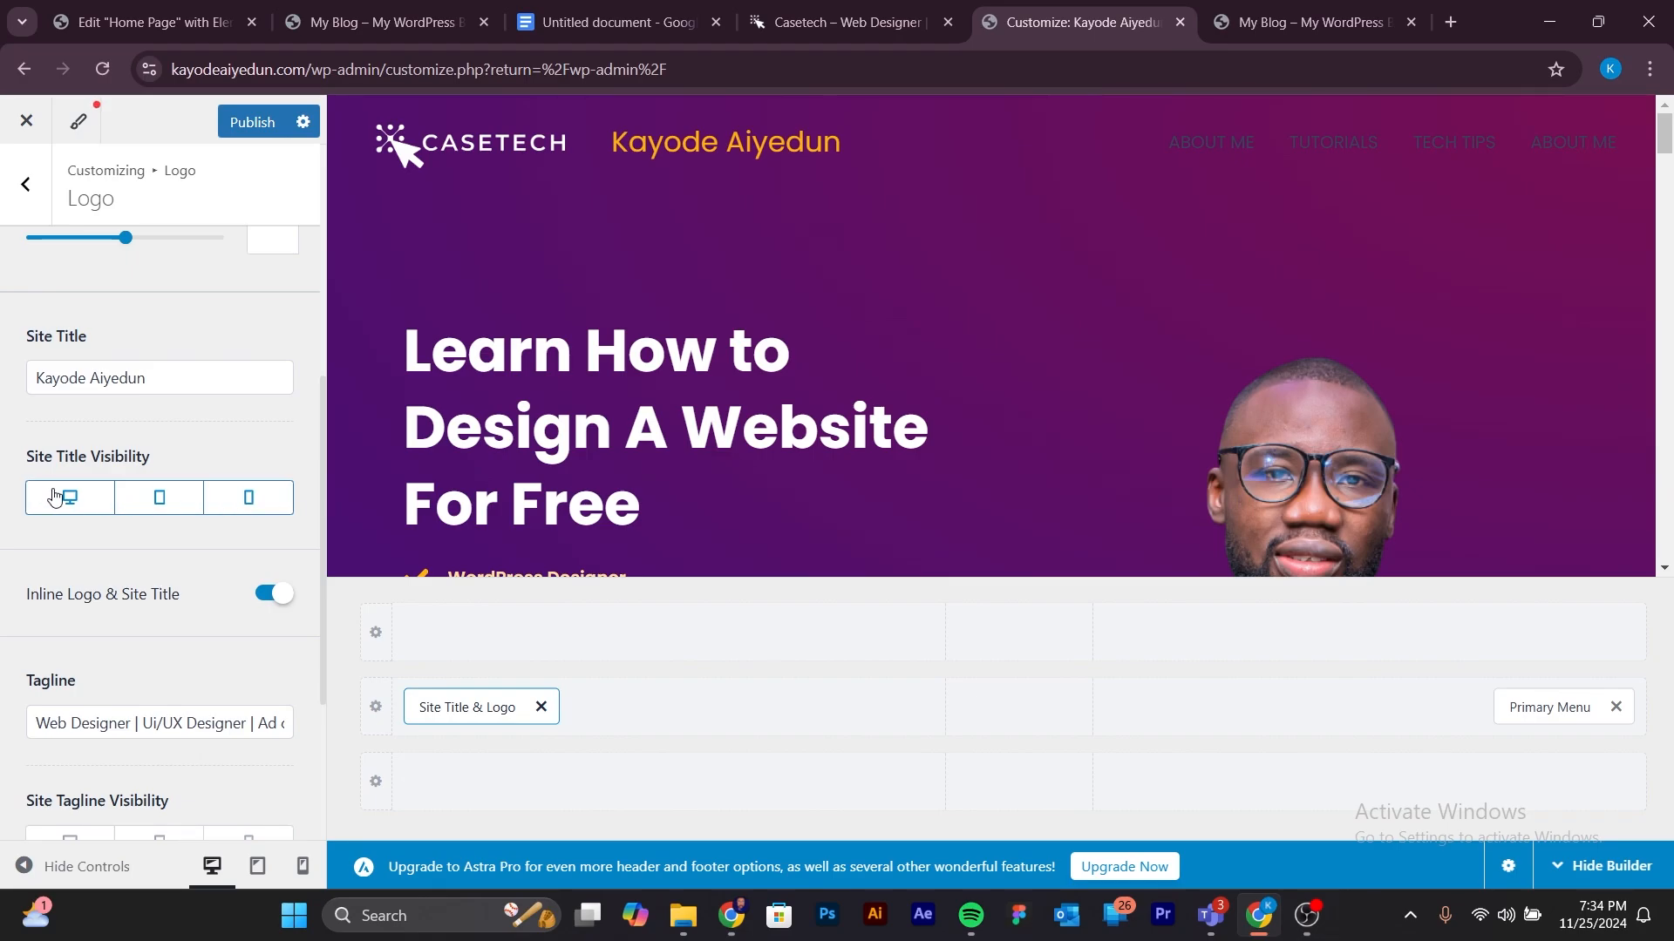
click(72, 509)
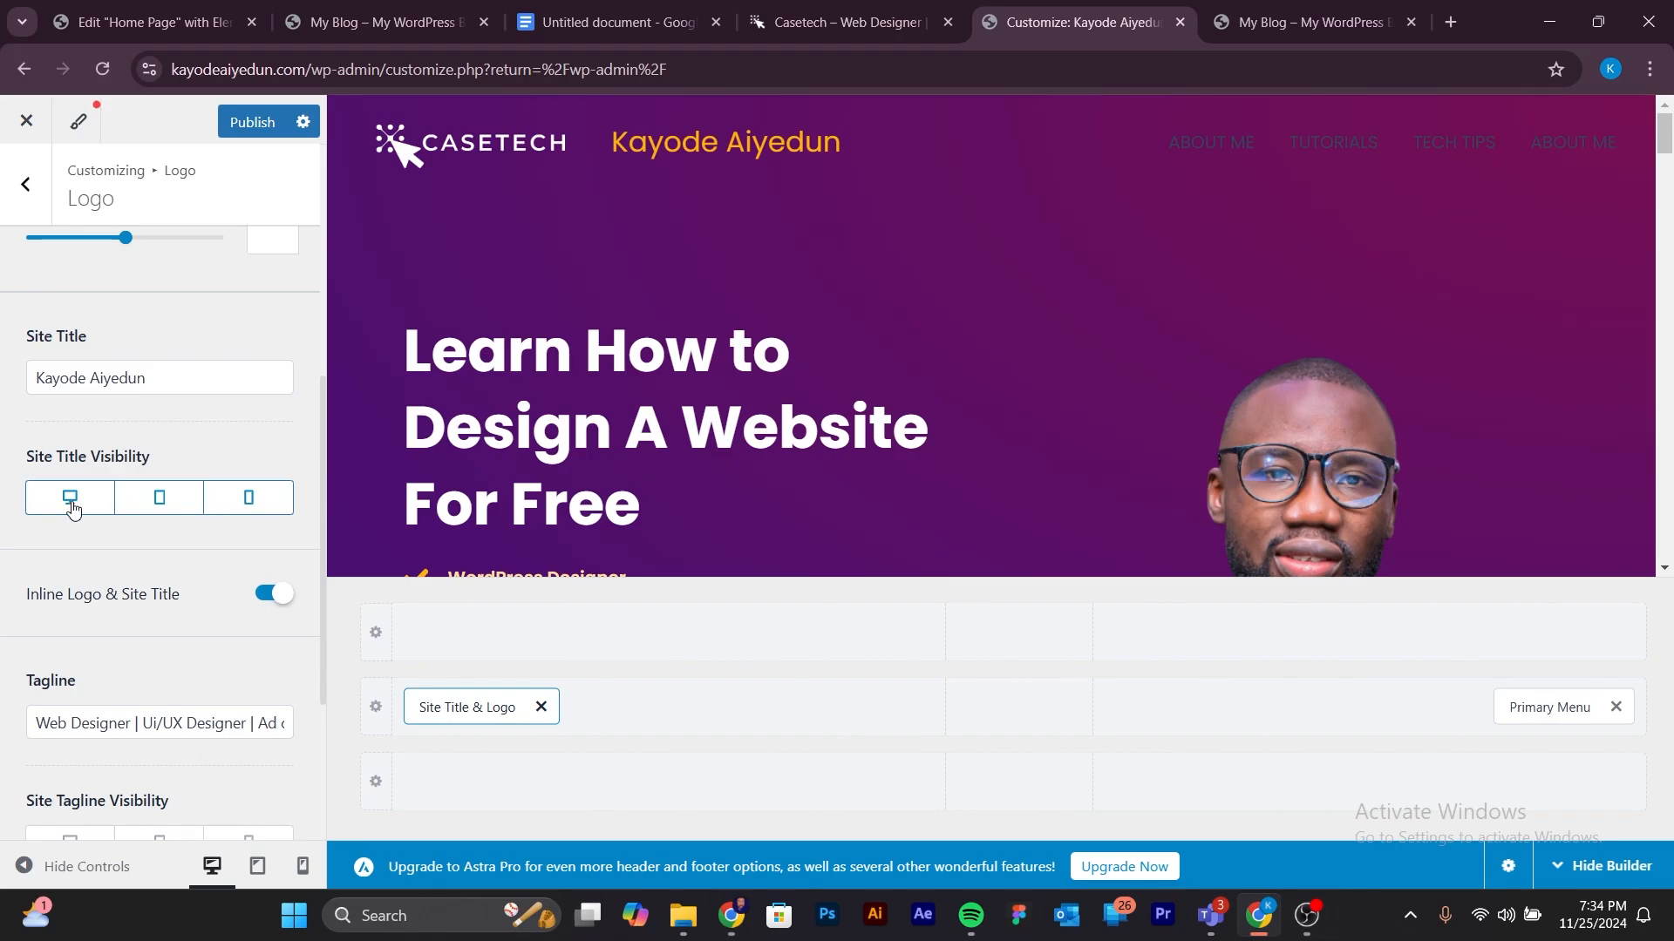
click(158, 508)
click(263, 512)
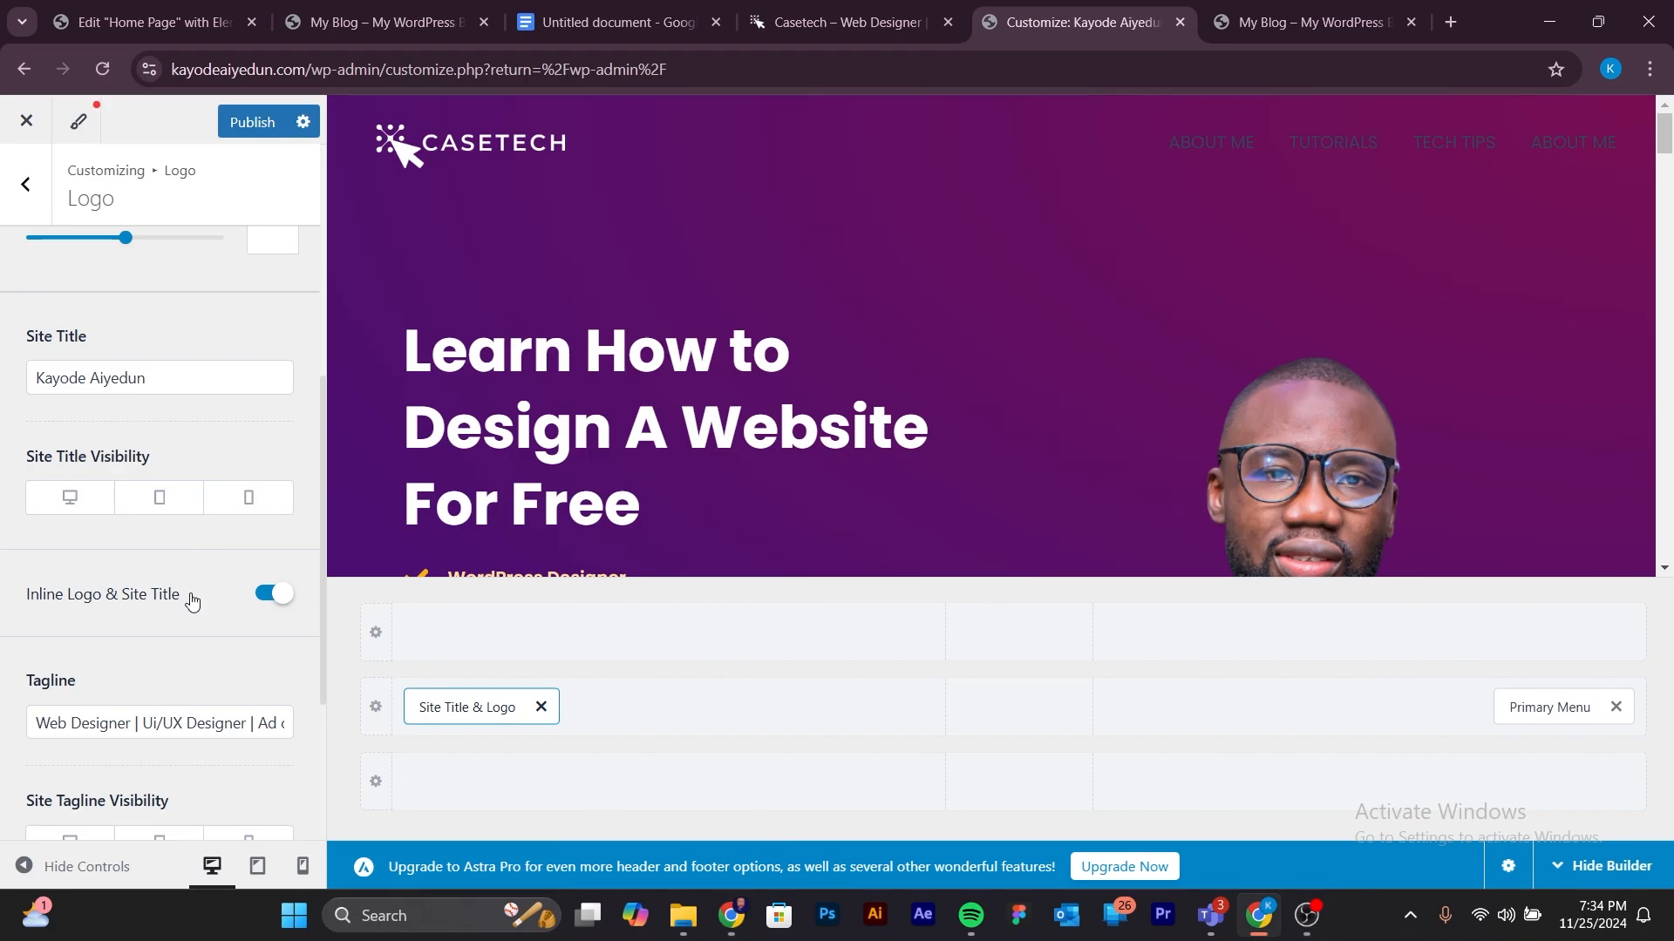
Open apple.com in the browser tab holding the live site, to examine how a site icon appears in the tab.
scroll(186, 598, down, 1)
scroll(186, 598, down, 1)
scroll(190, 602, up, 2)
scroll(149, 553, up, 5)
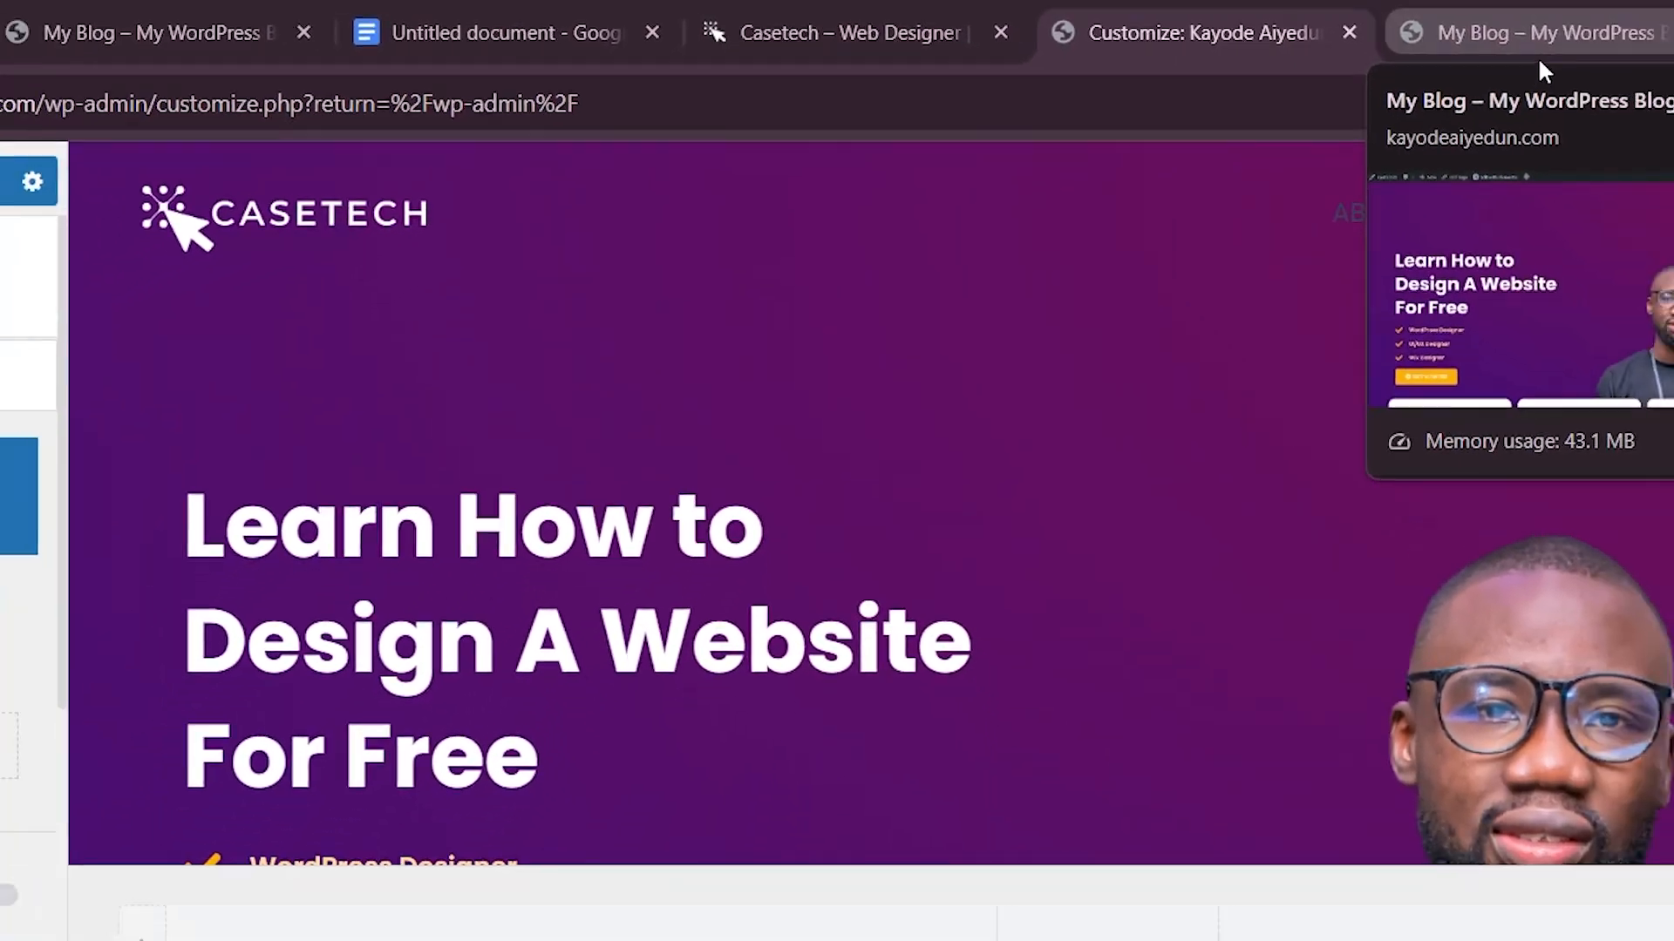
click(1613, 39)
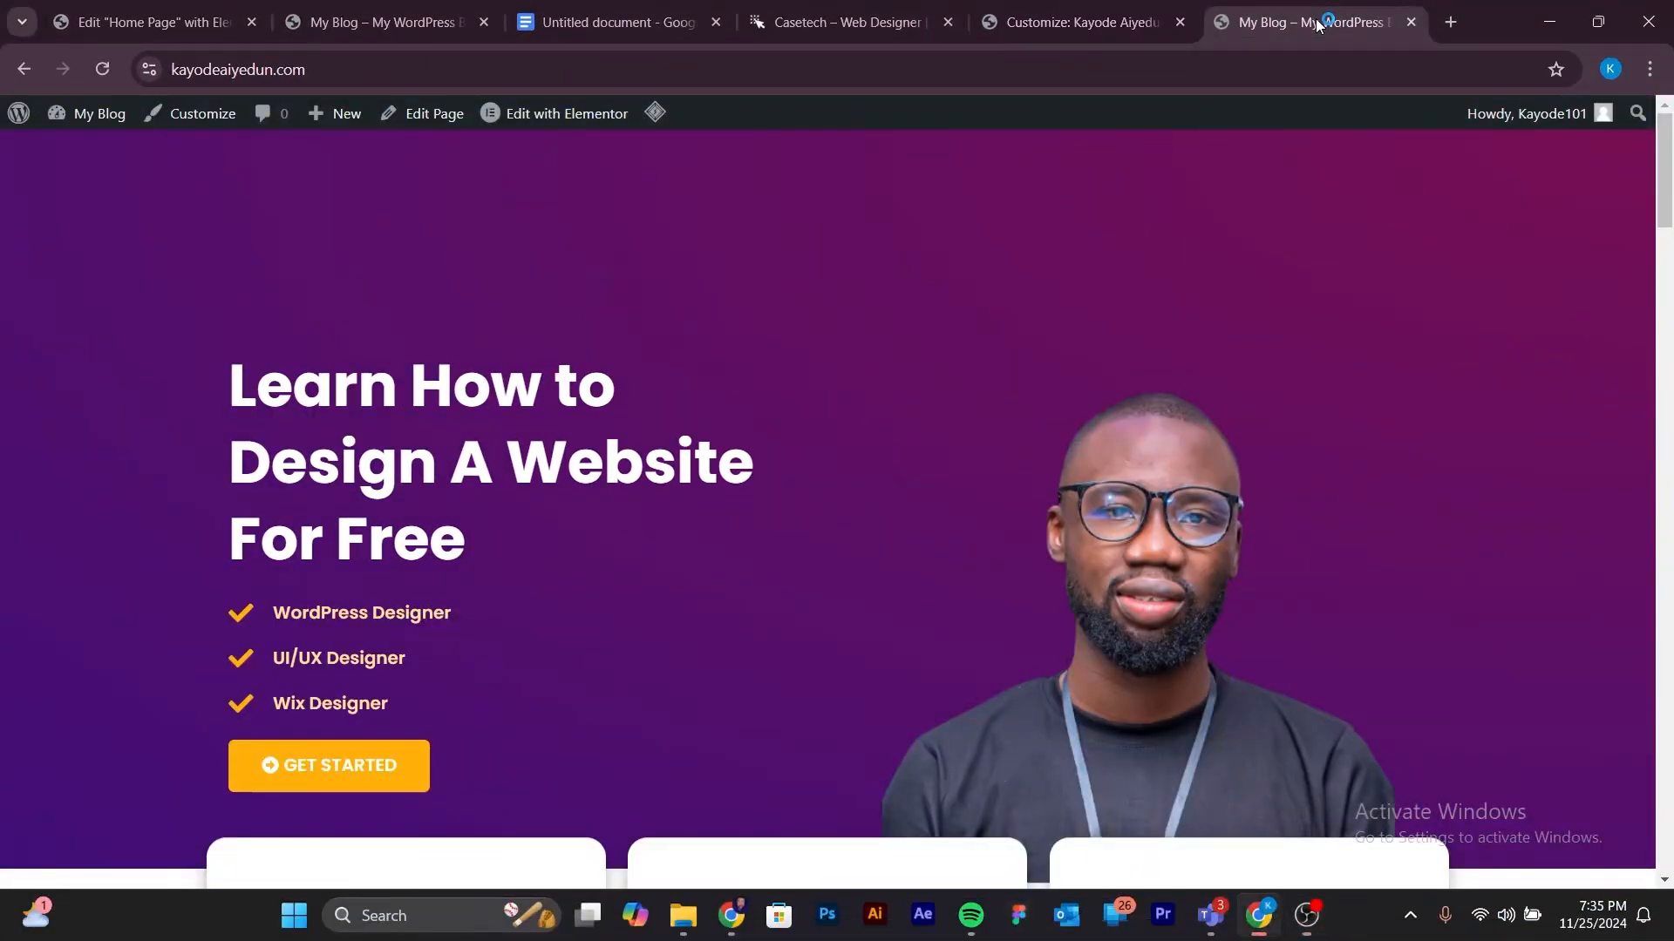
click(493, 67)
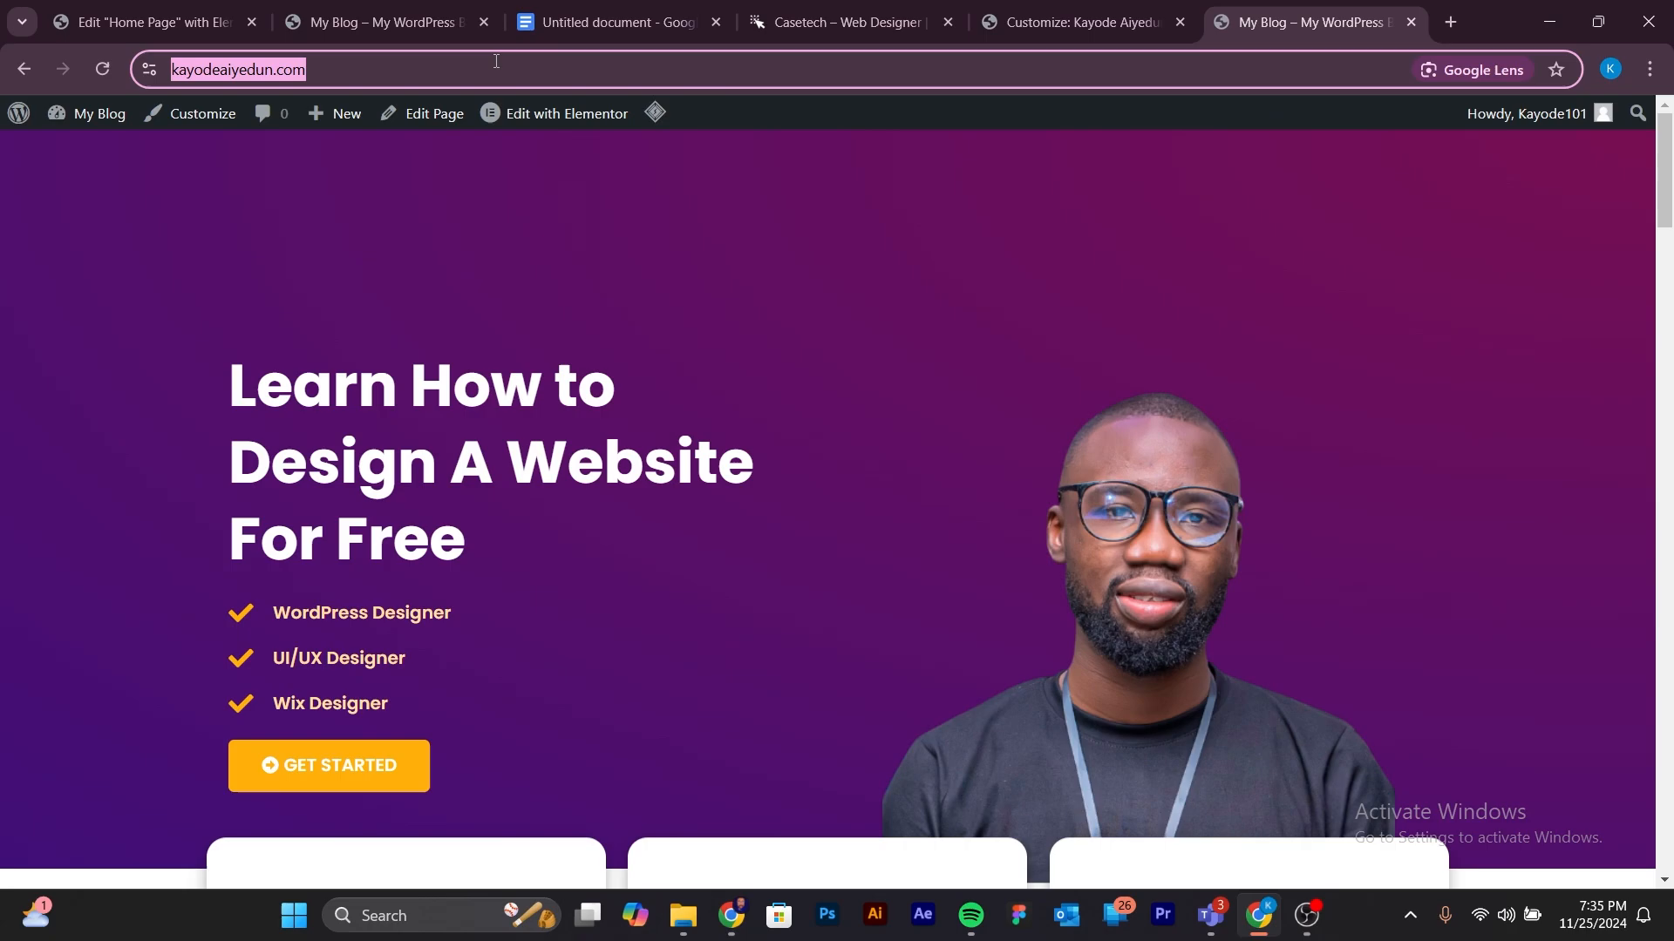
text(apple)
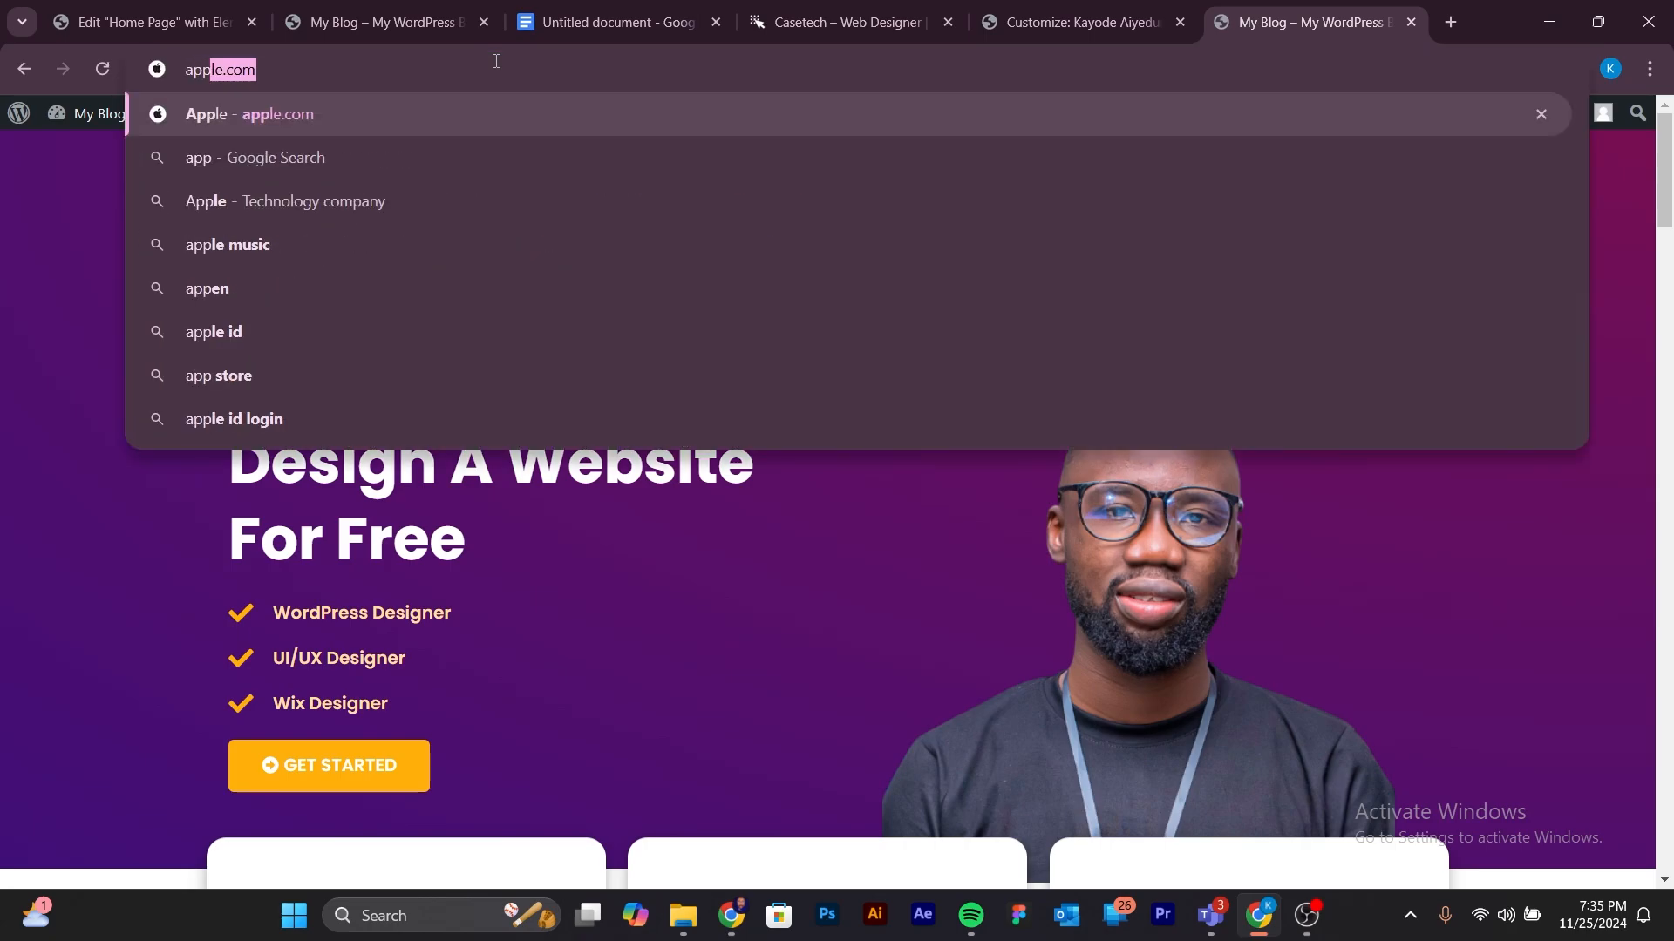
key(Return)
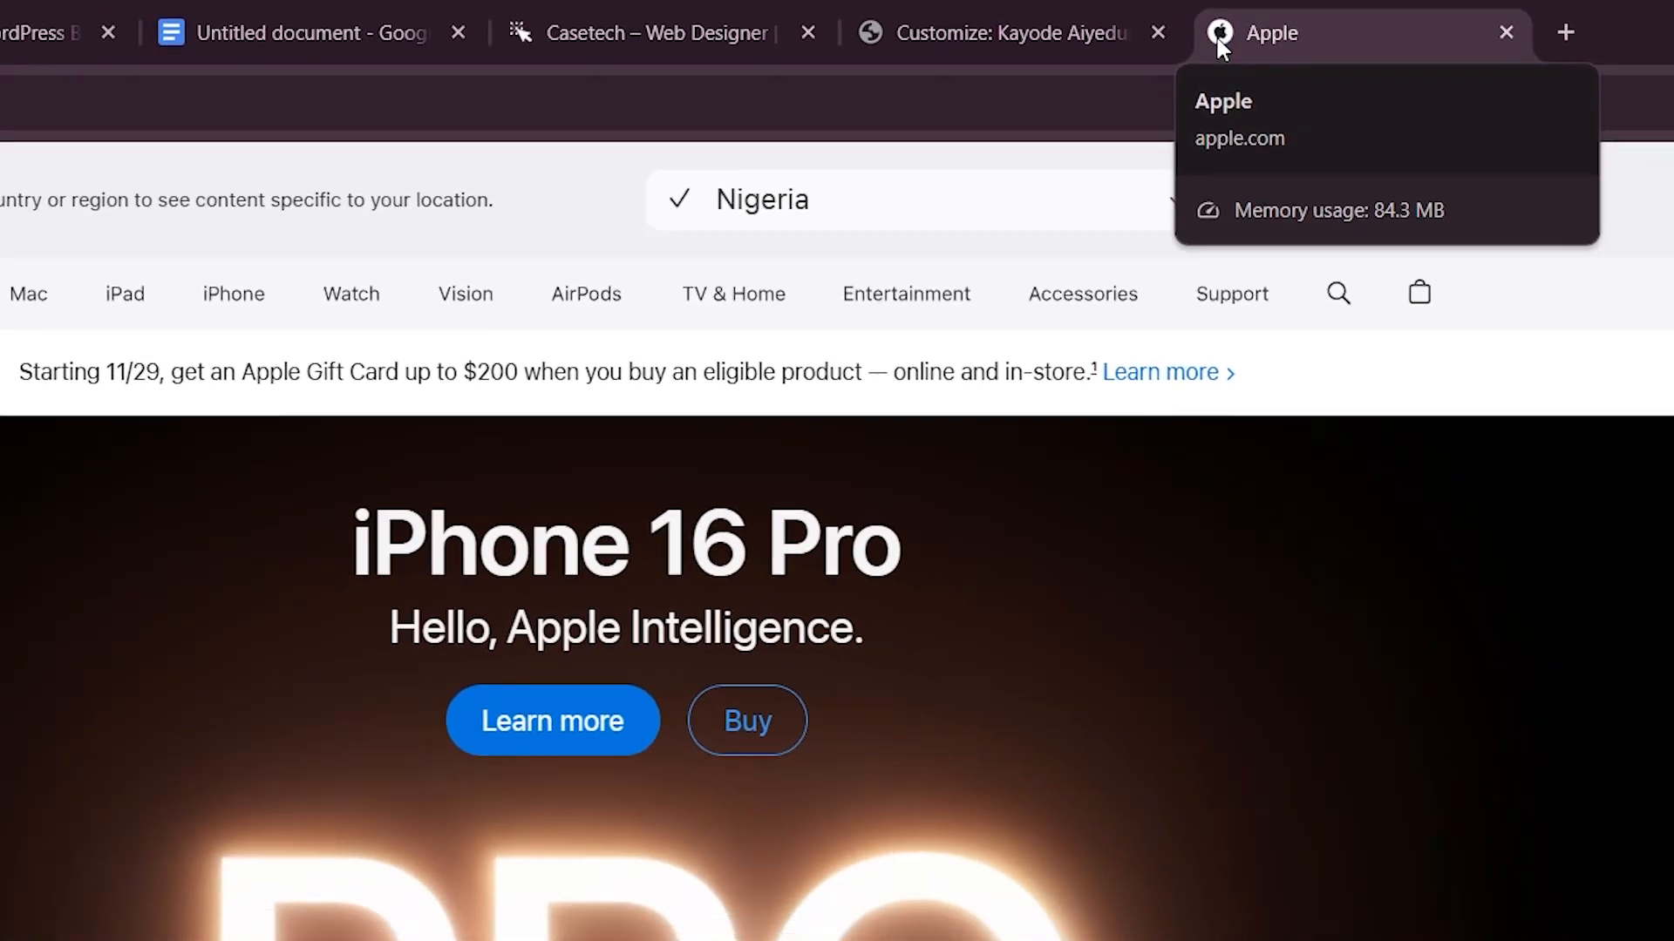
Return to the Customizer, open the Site Icon settings, and upload CASE from the Logo folder in Webdesign Tutorial Content.
click(956, 40)
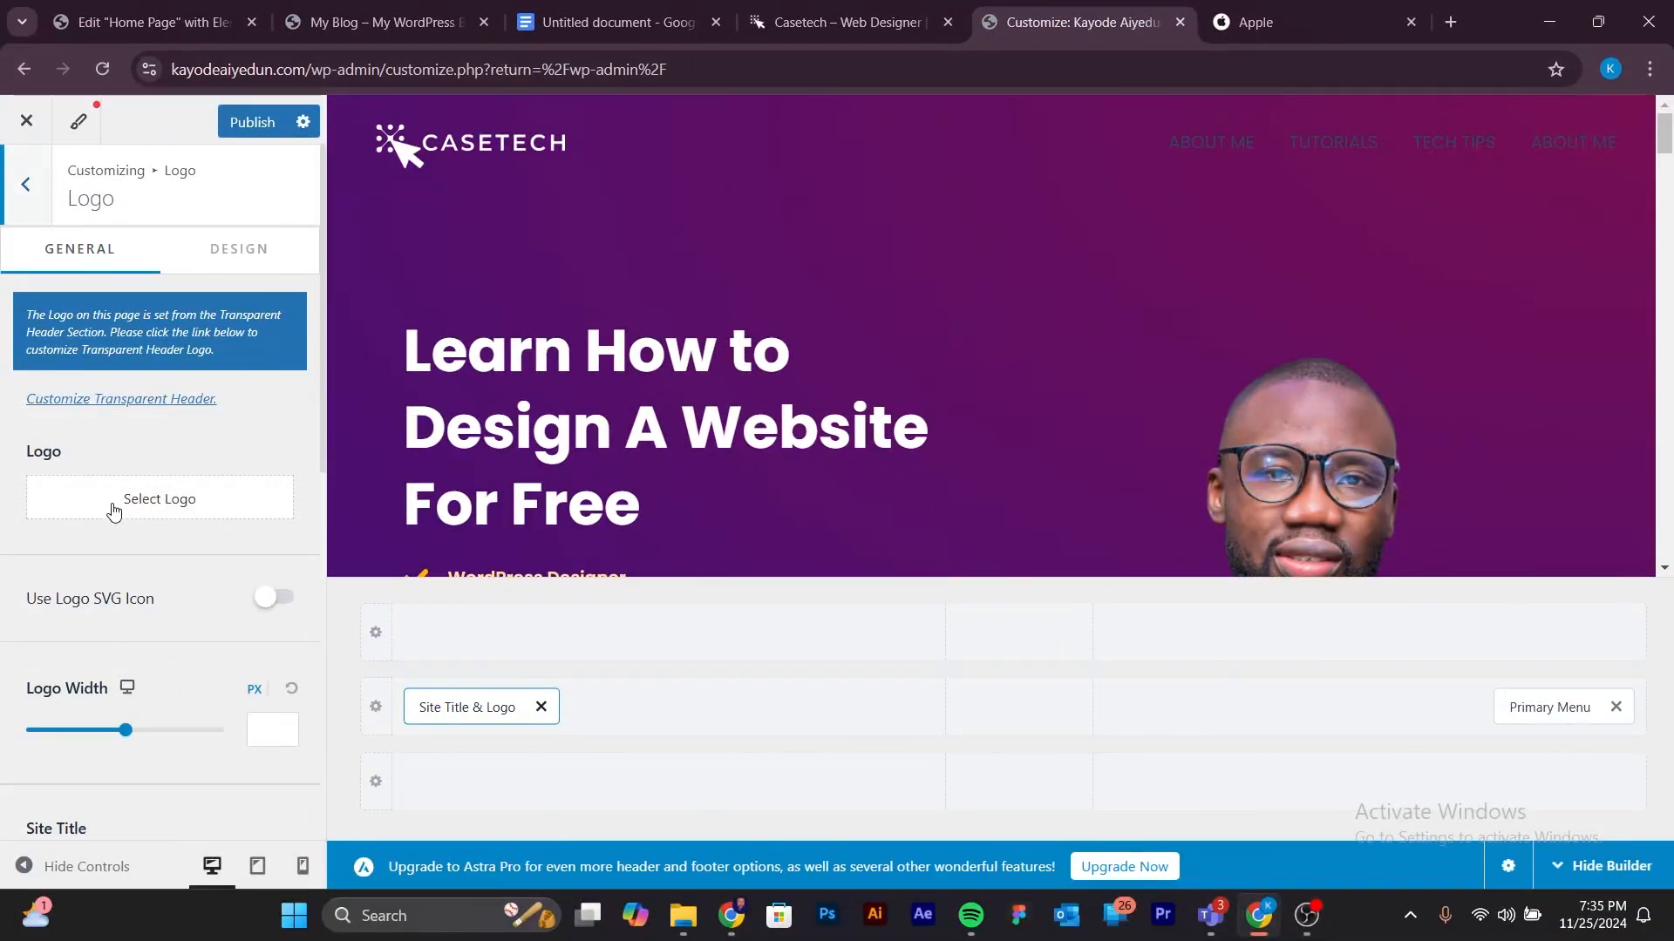
scroll(114, 514, down, 9)
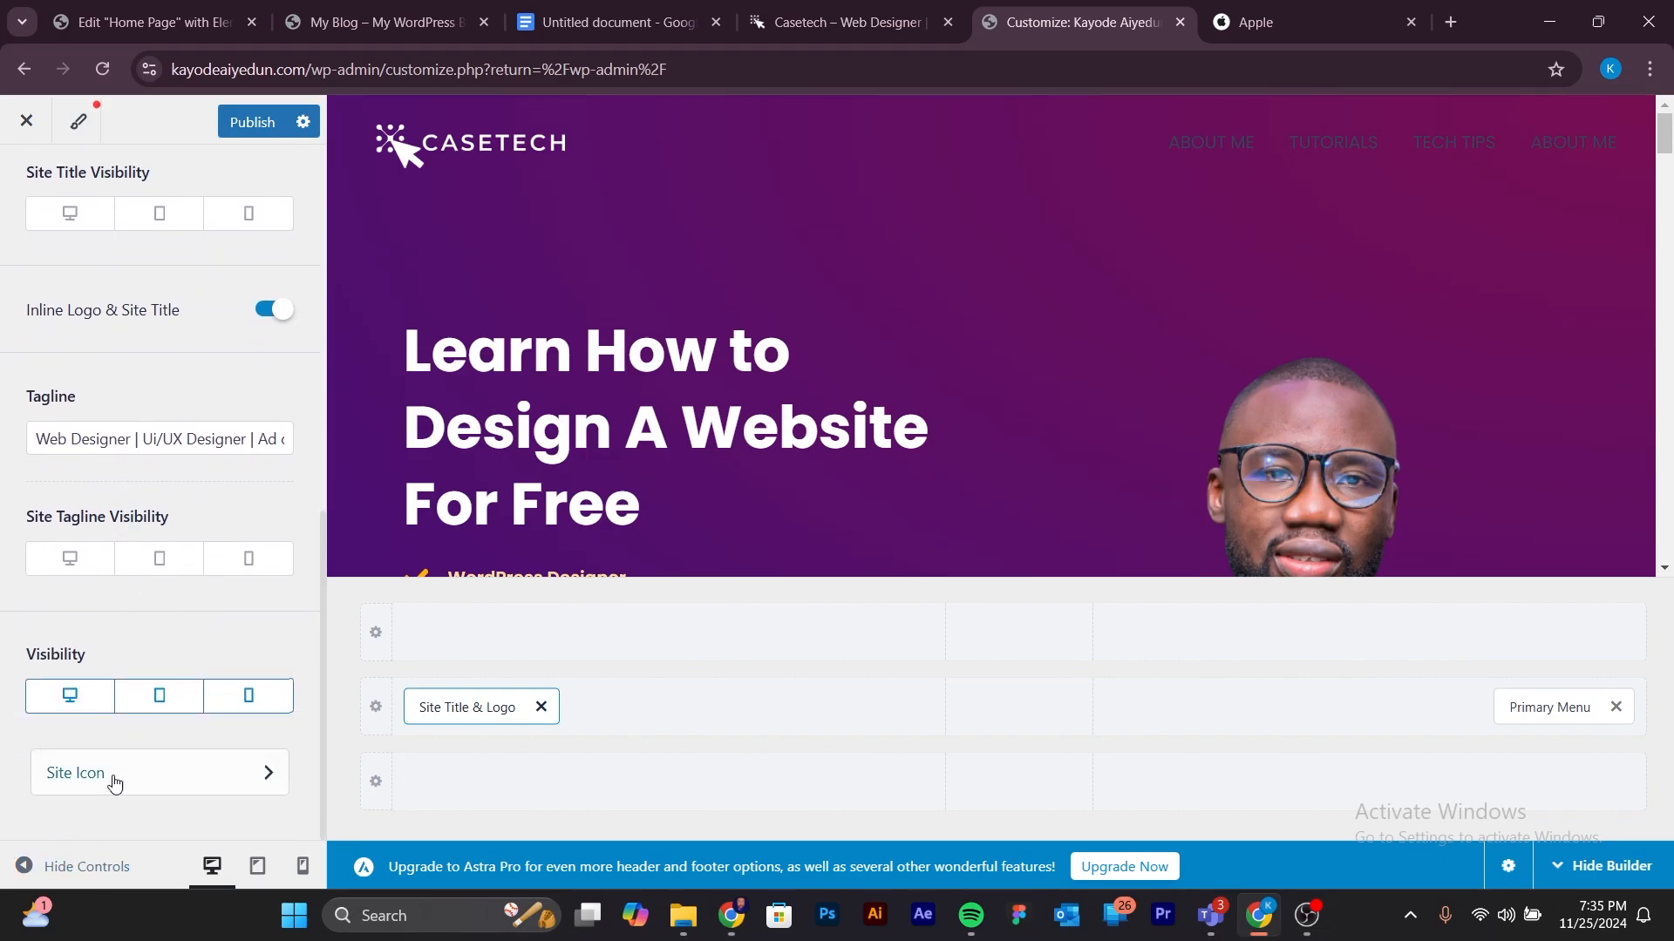
click(185, 776)
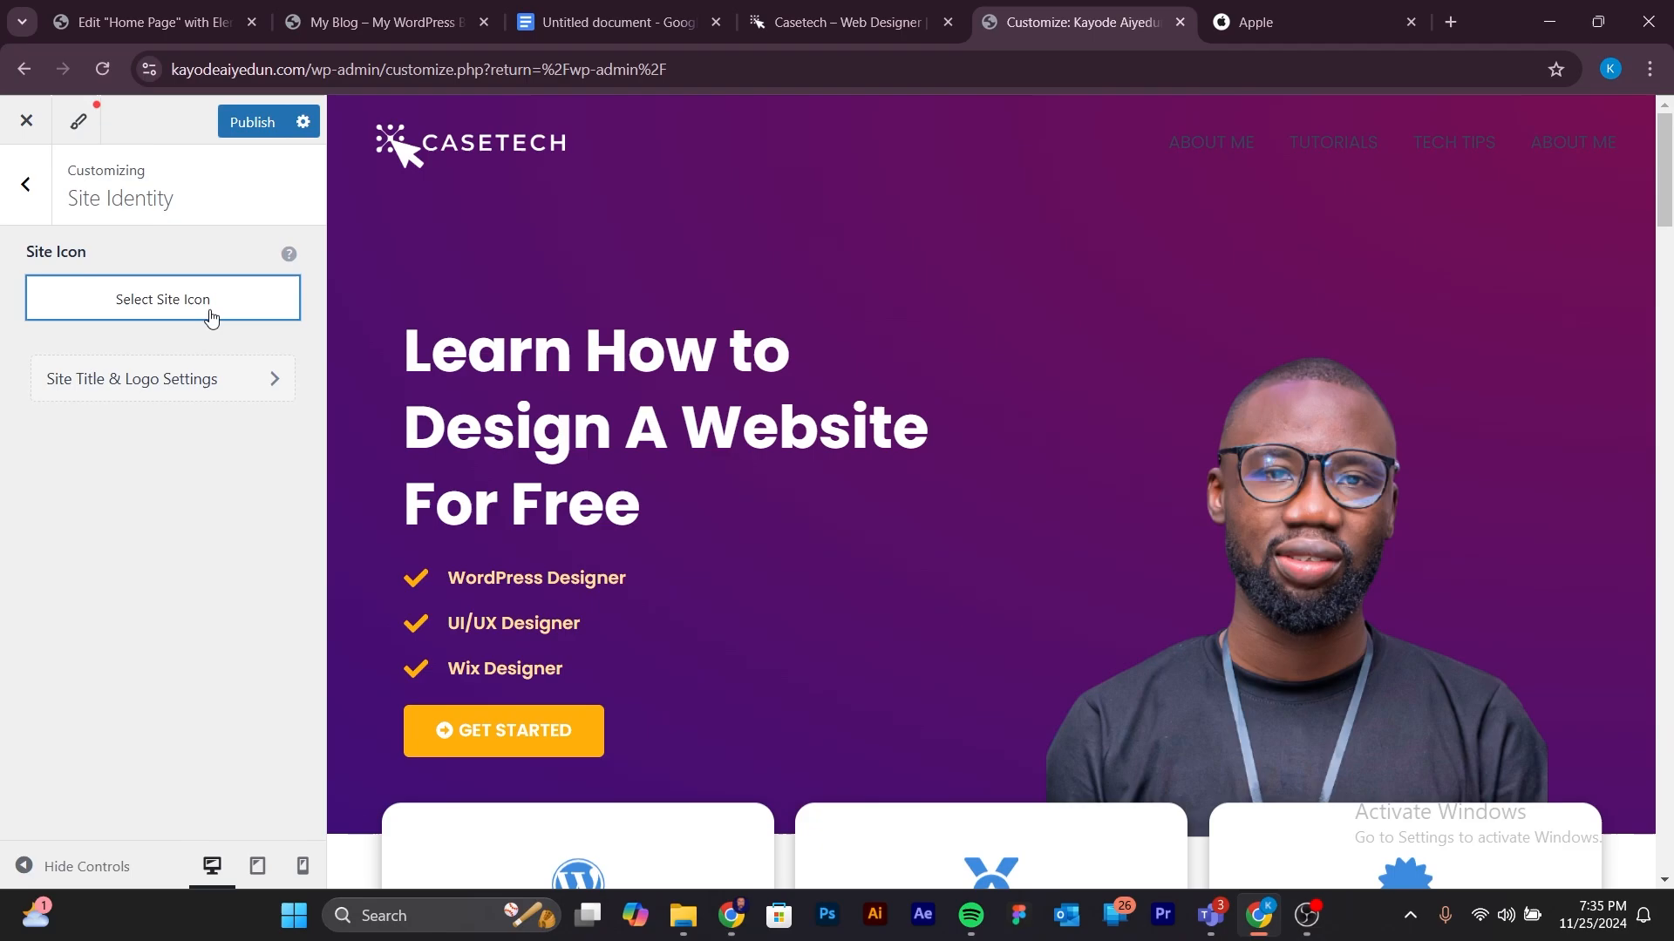
click(205, 308)
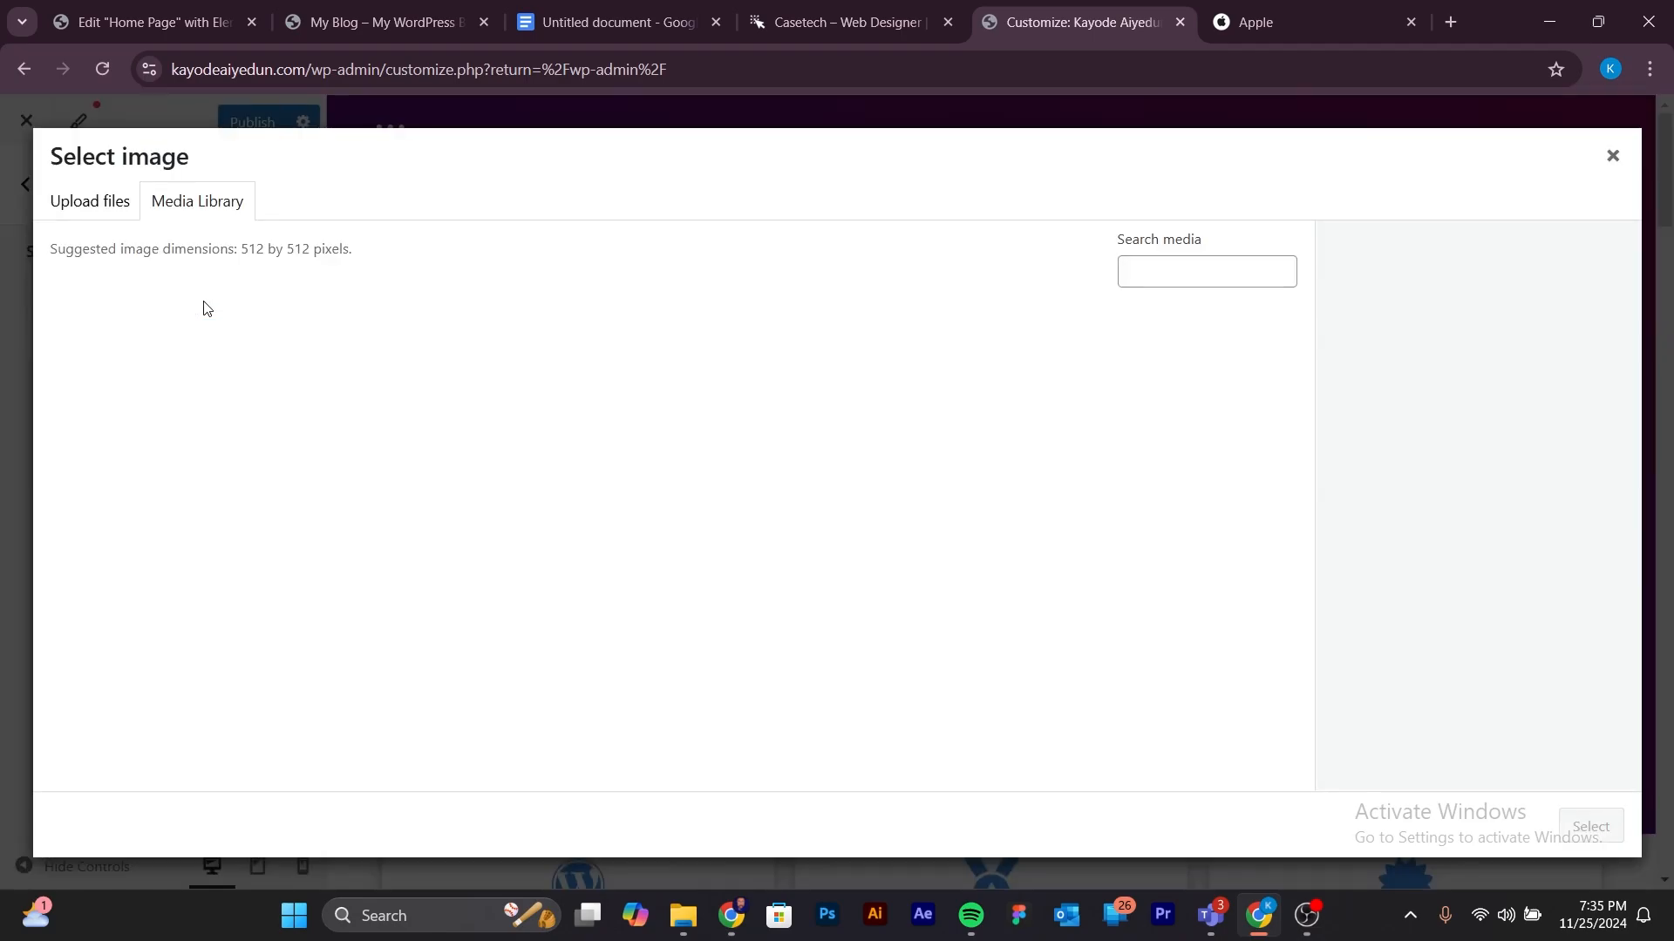
click(105, 219)
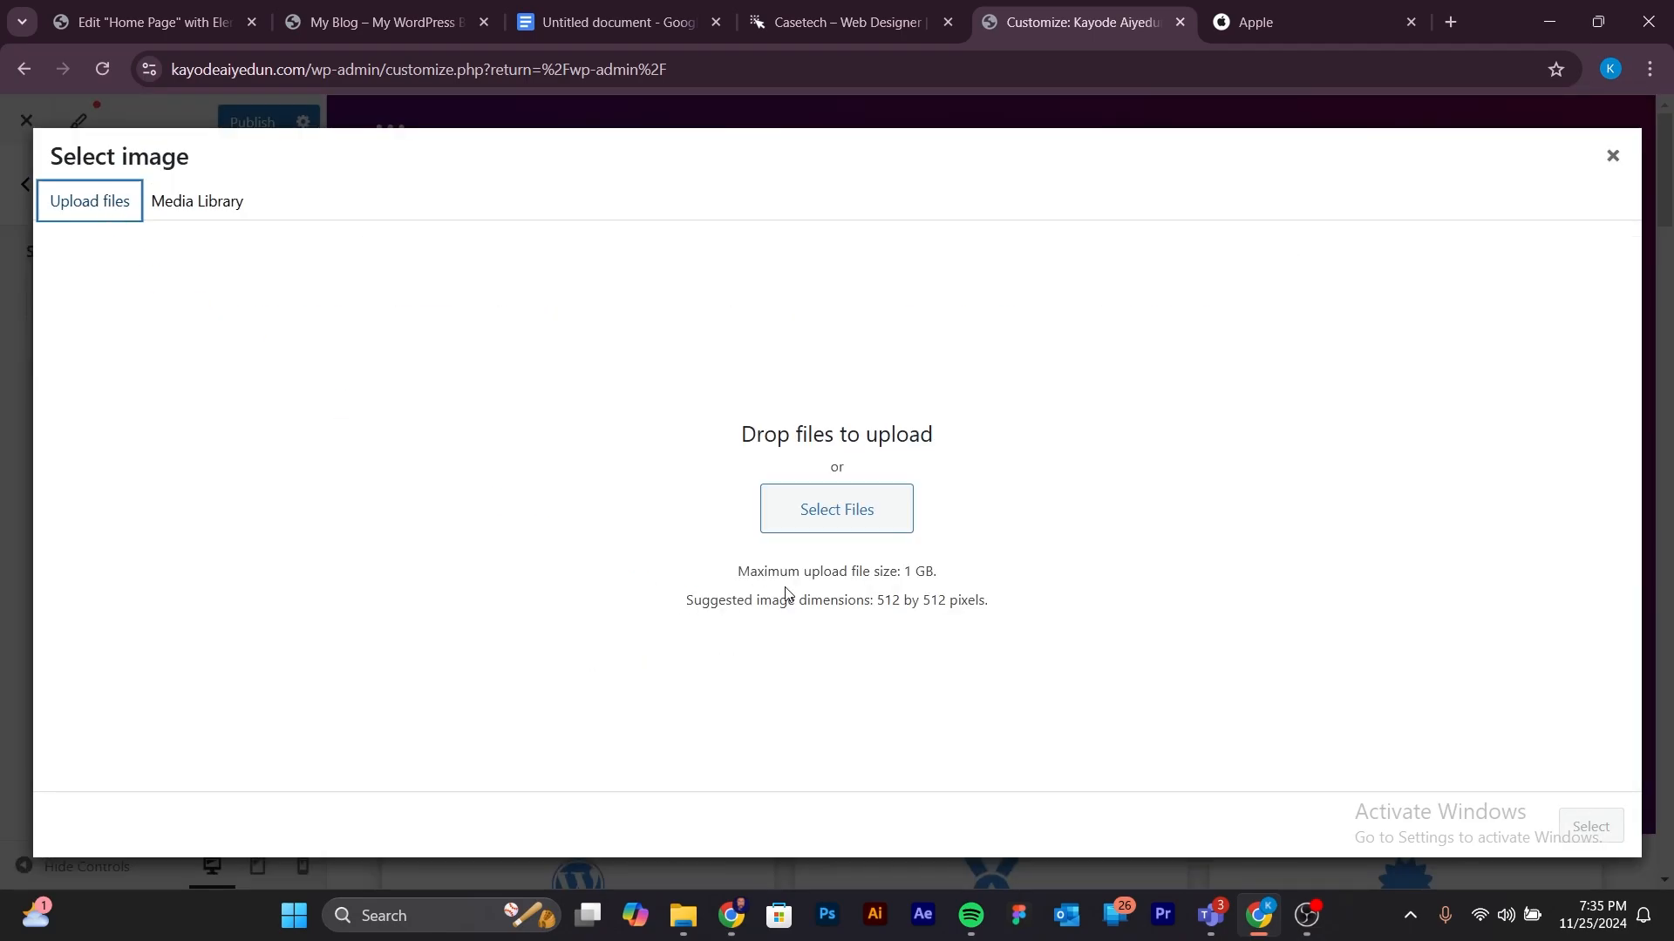
click(836, 501)
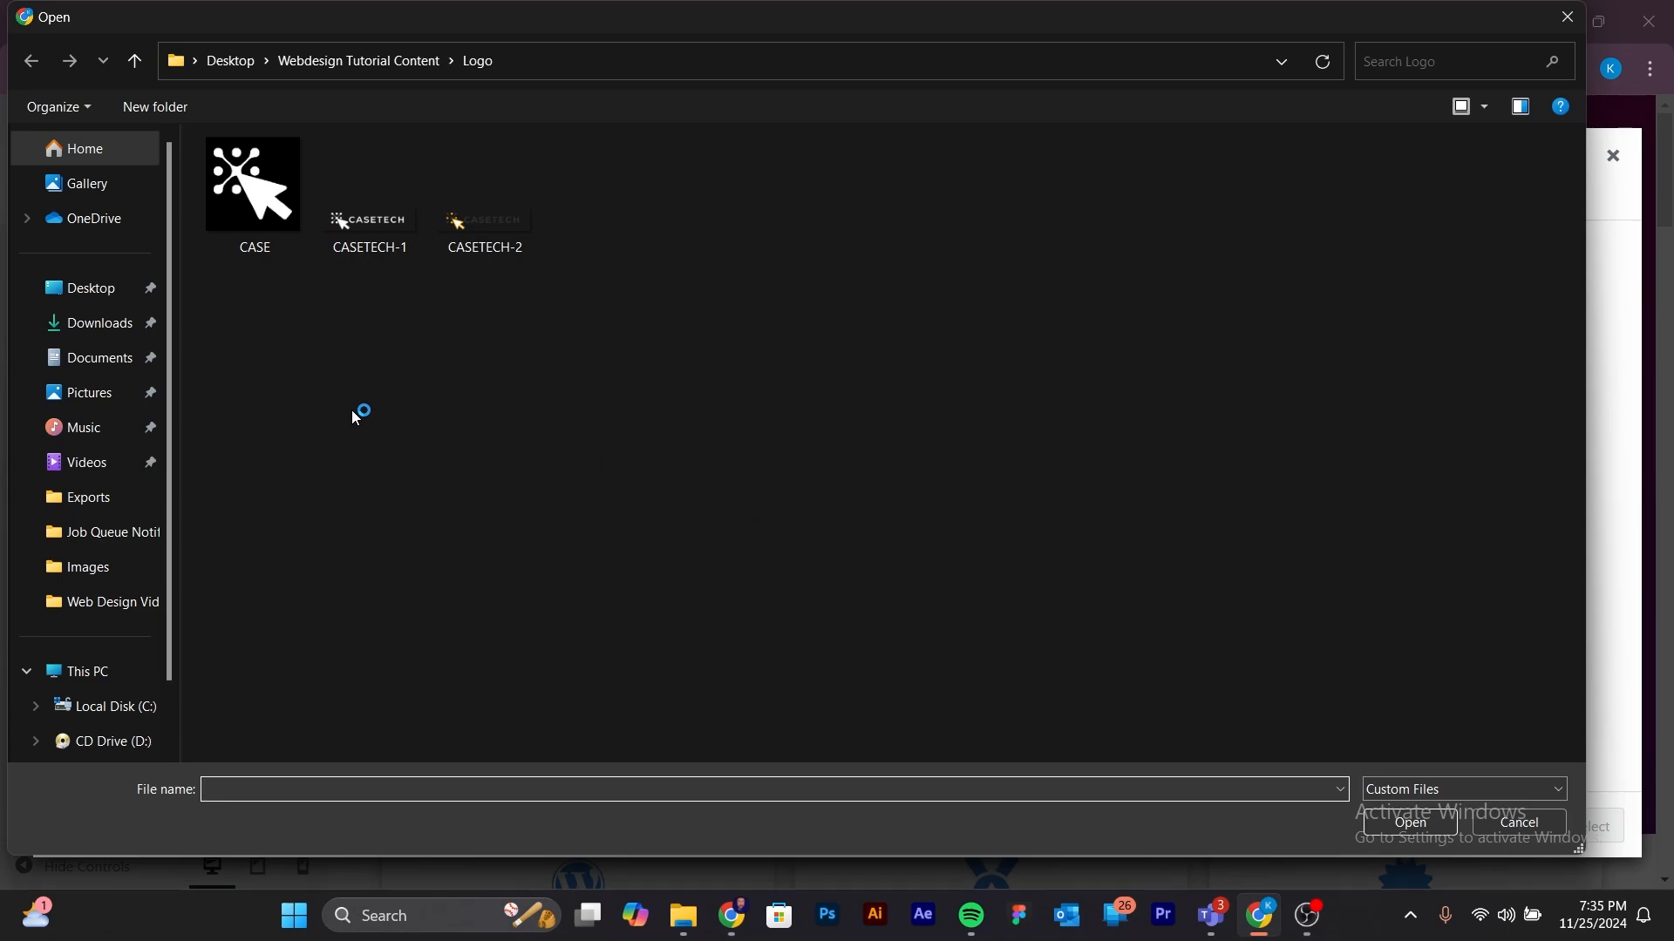
click(255, 204)
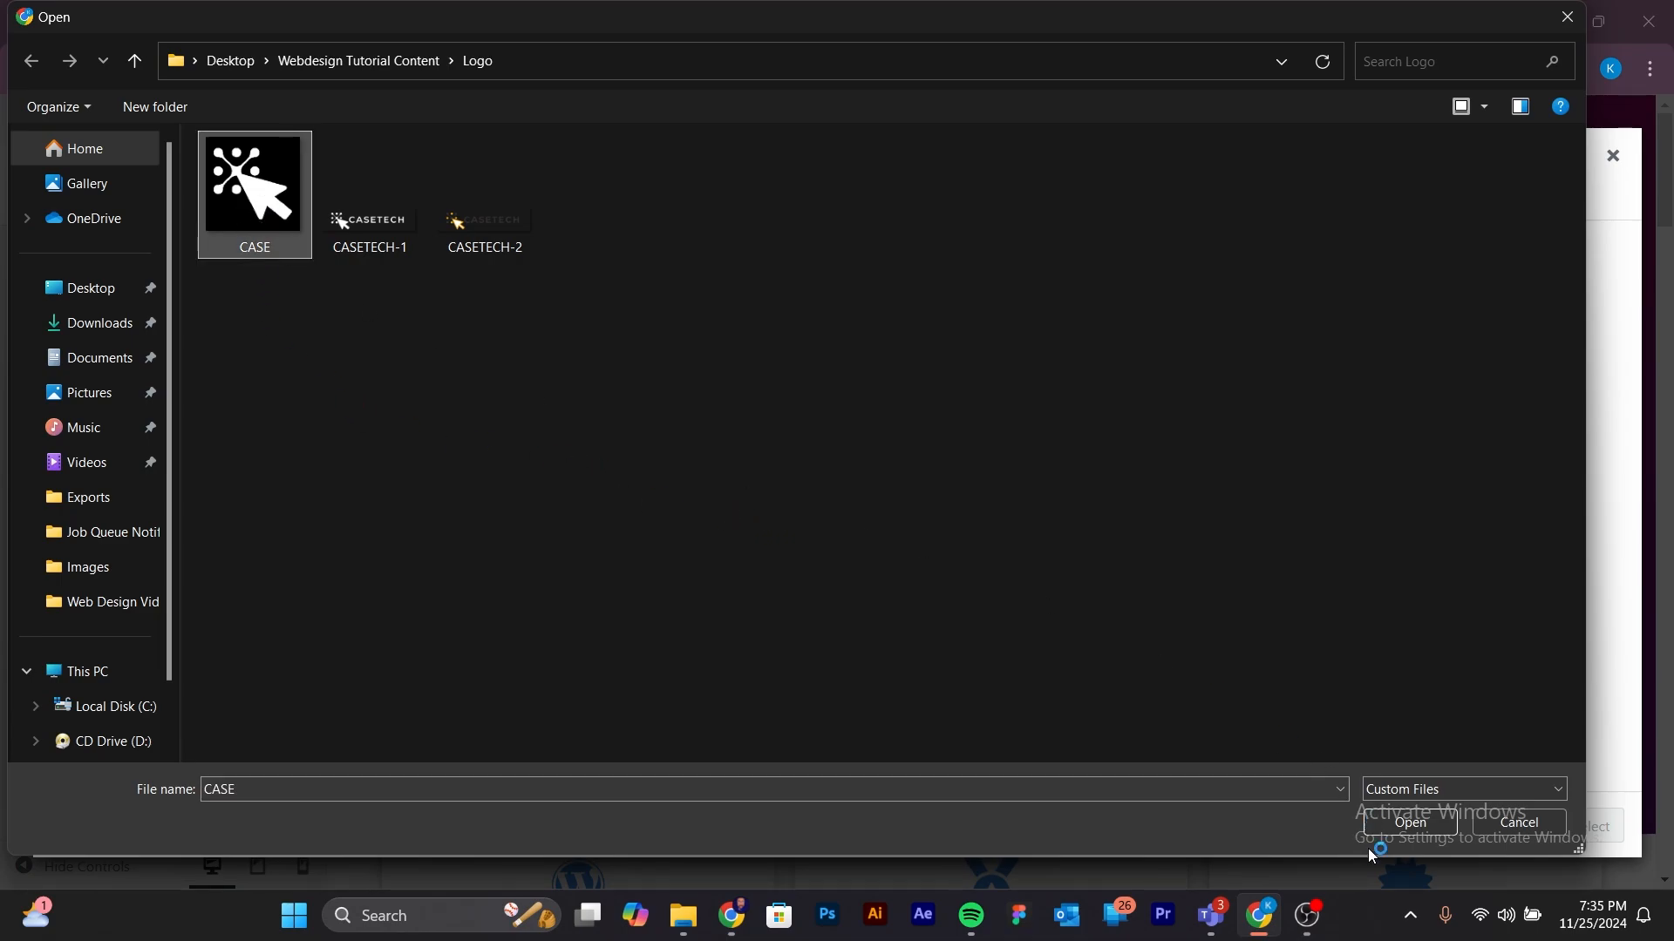
click(1409, 824)
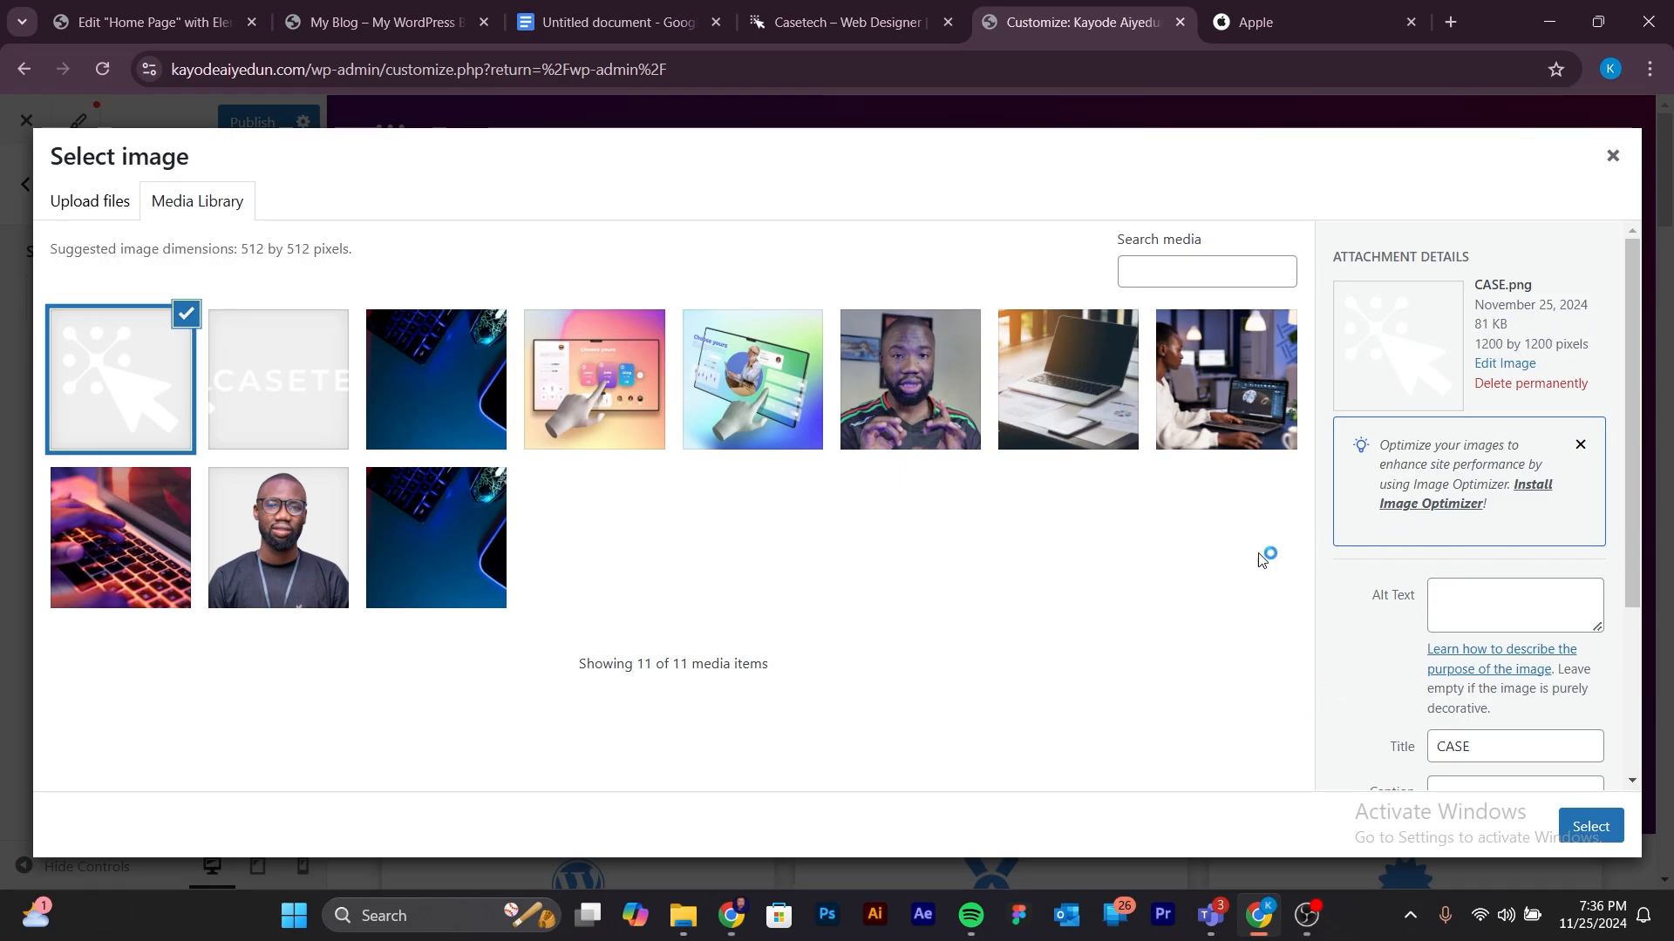
Use the uploaded CASE image as the site icon without cropping, and publish the changes.
click(1589, 827)
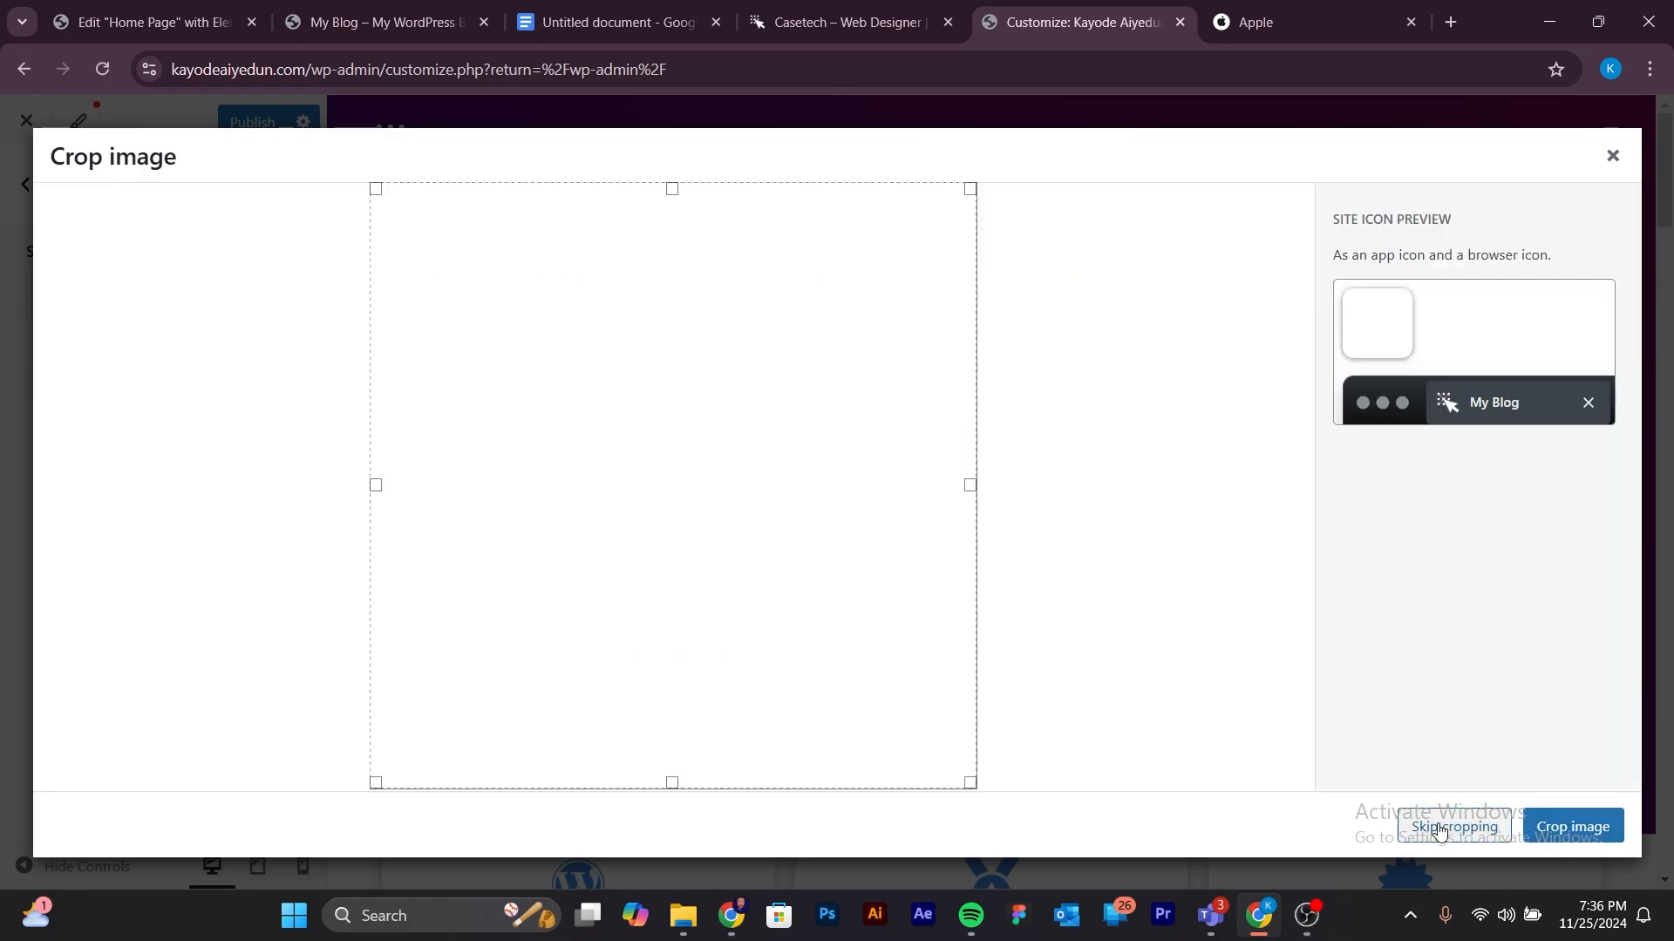
click(1440, 829)
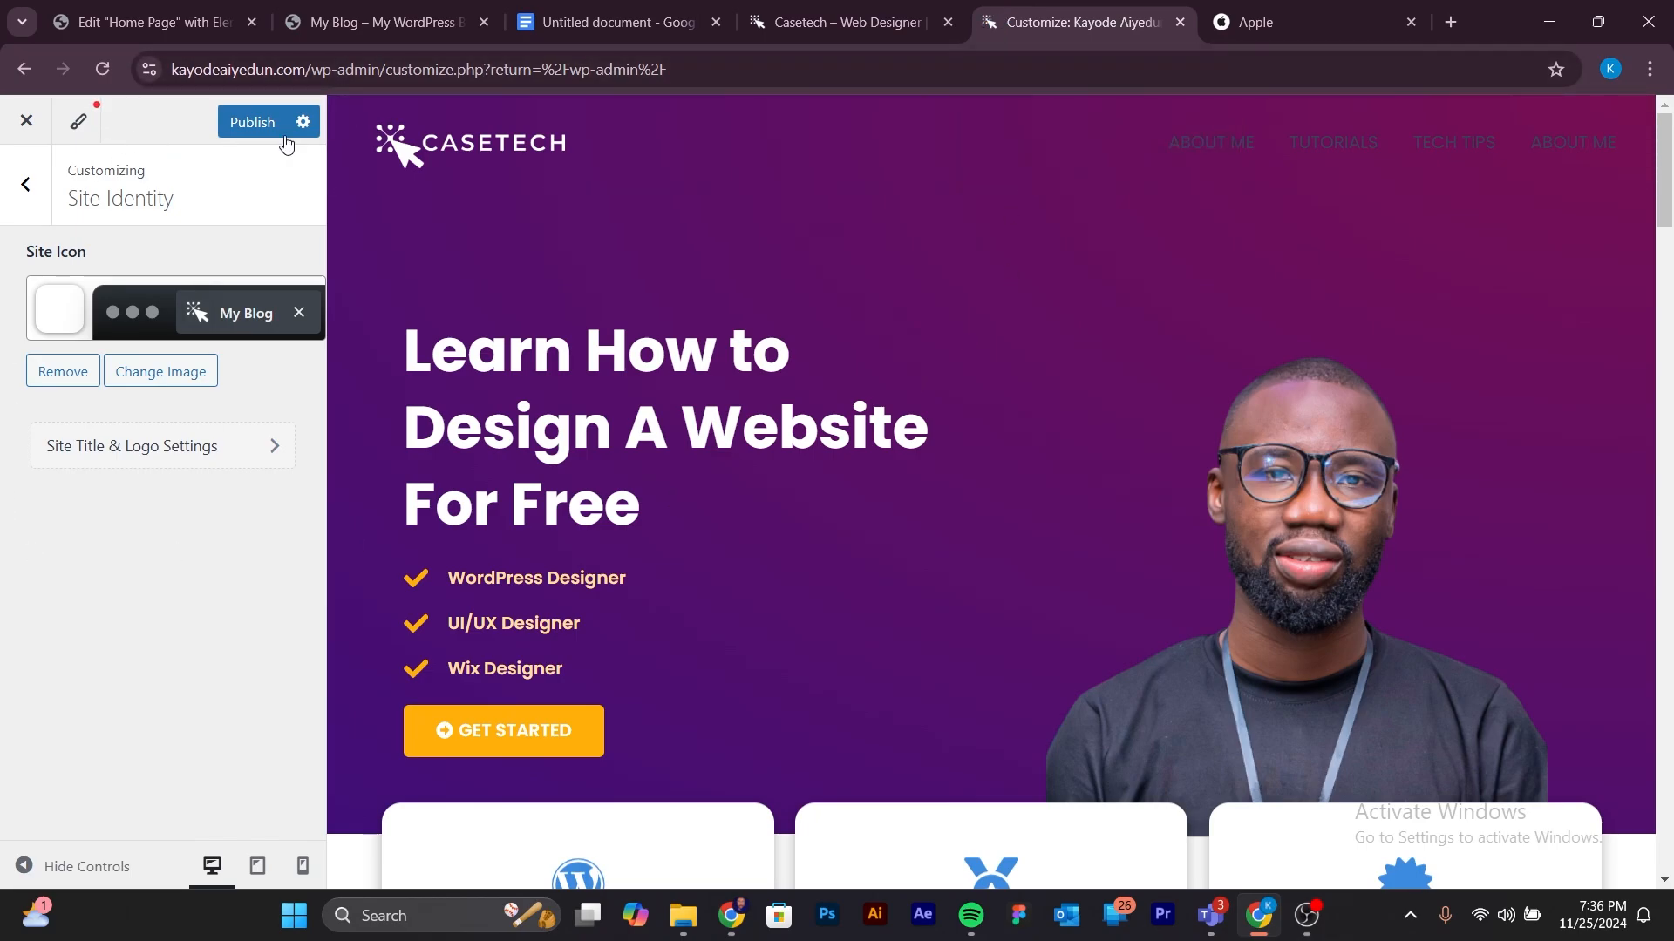
click(262, 127)
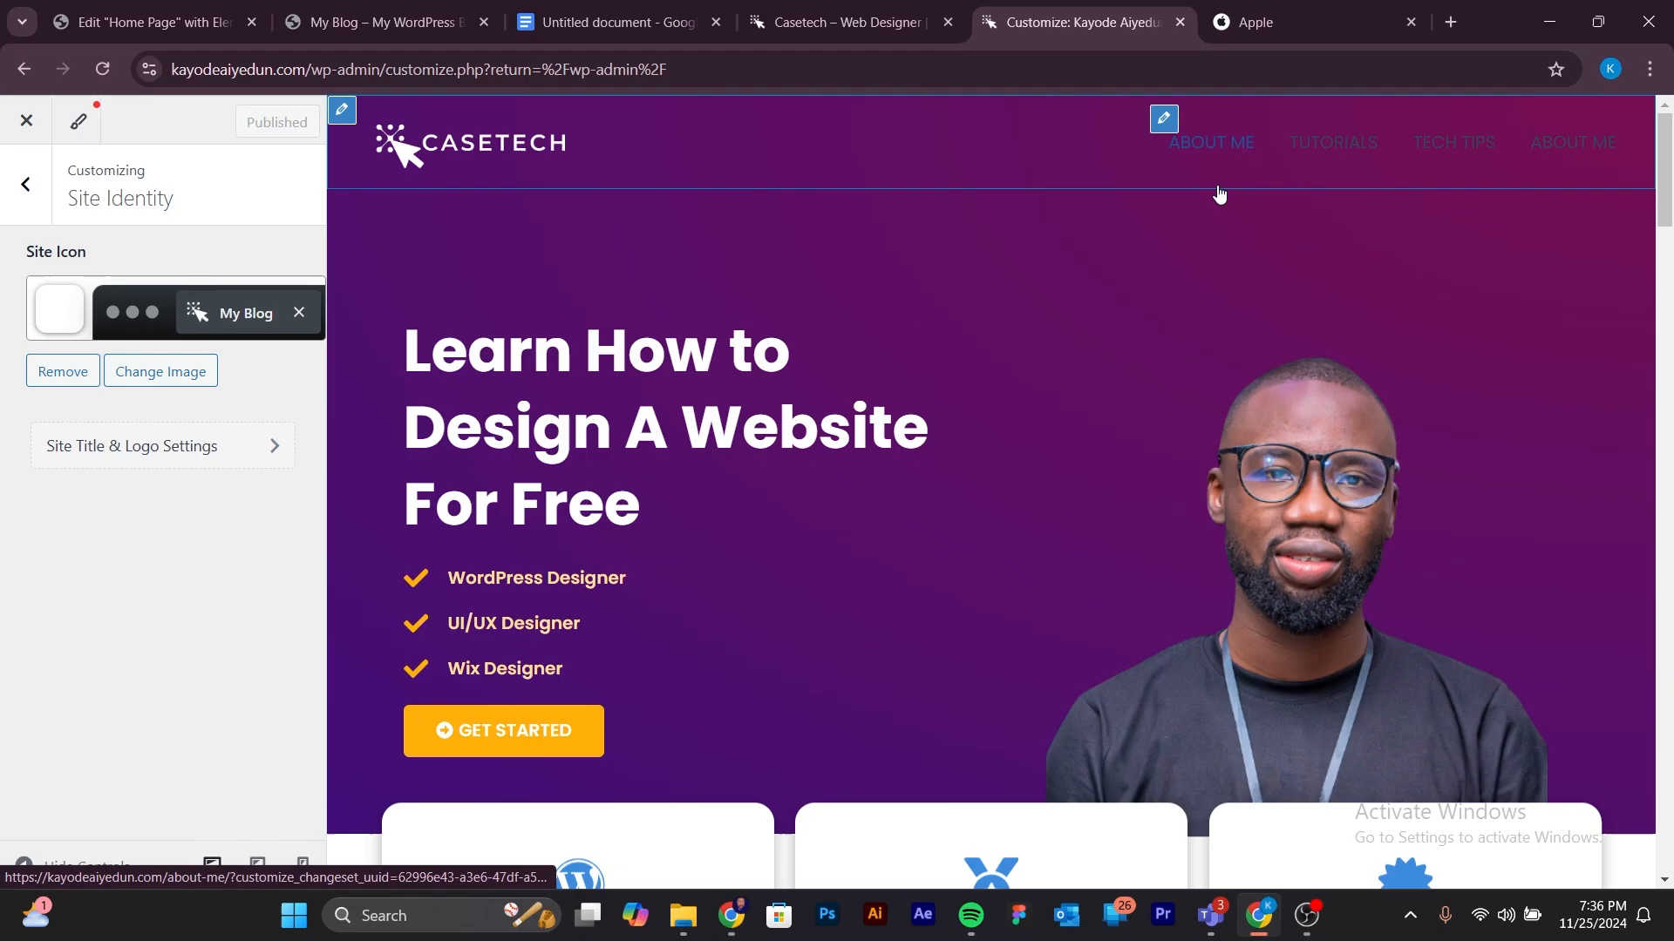
click(21, 190)
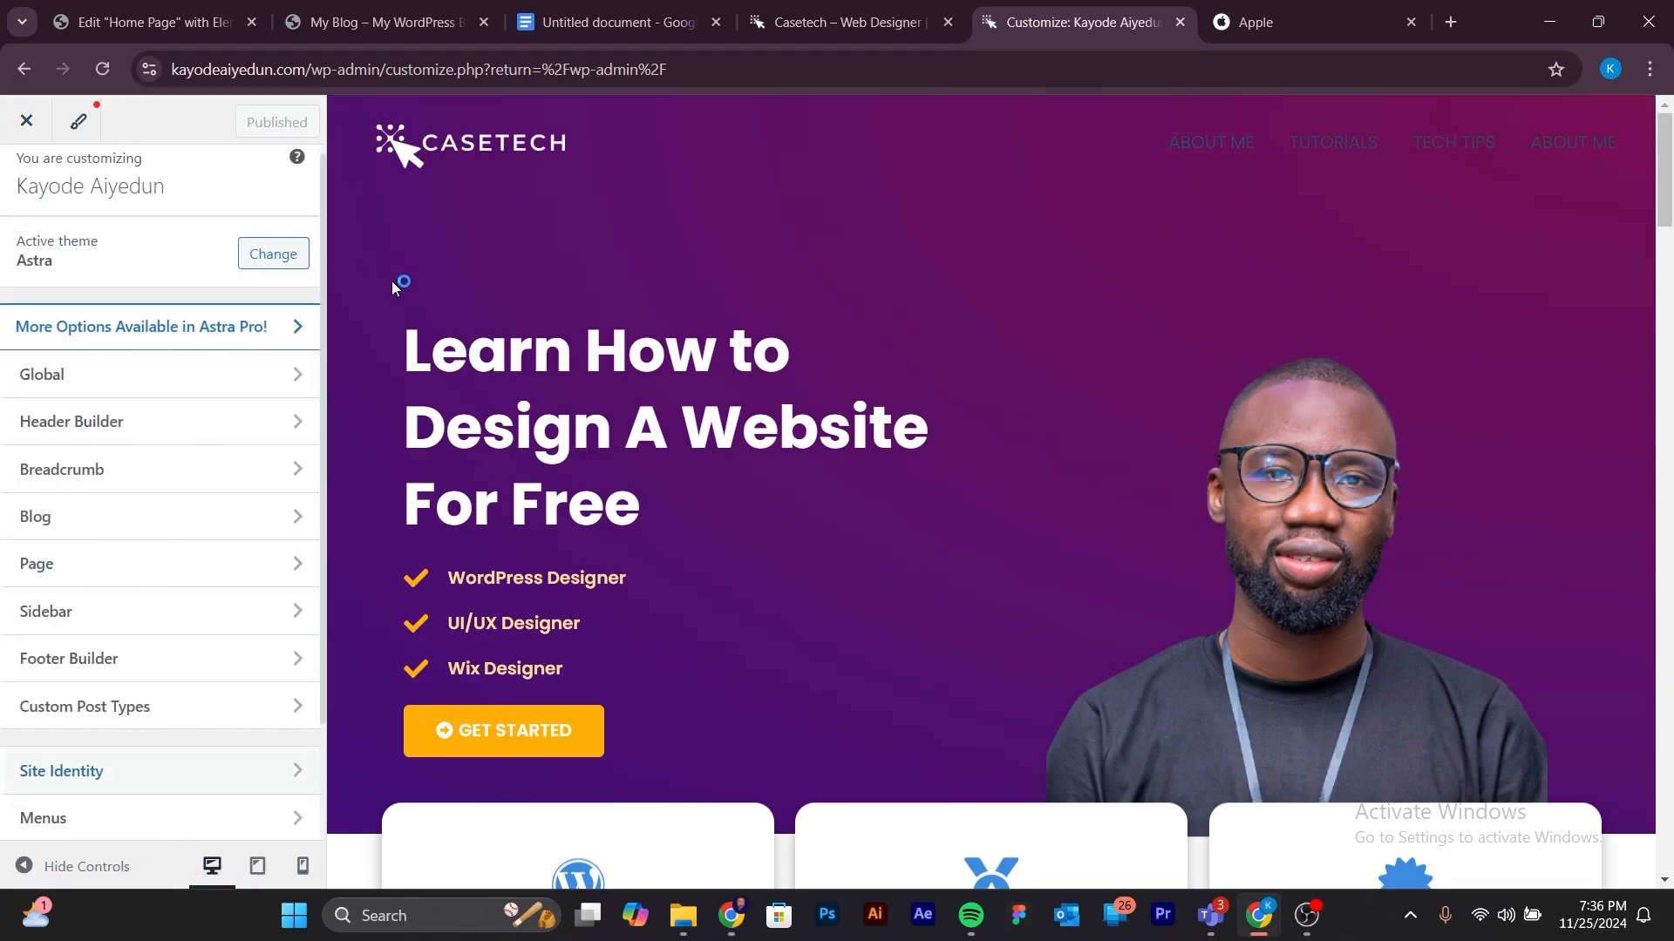
click(91, 422)
click(39, 175)
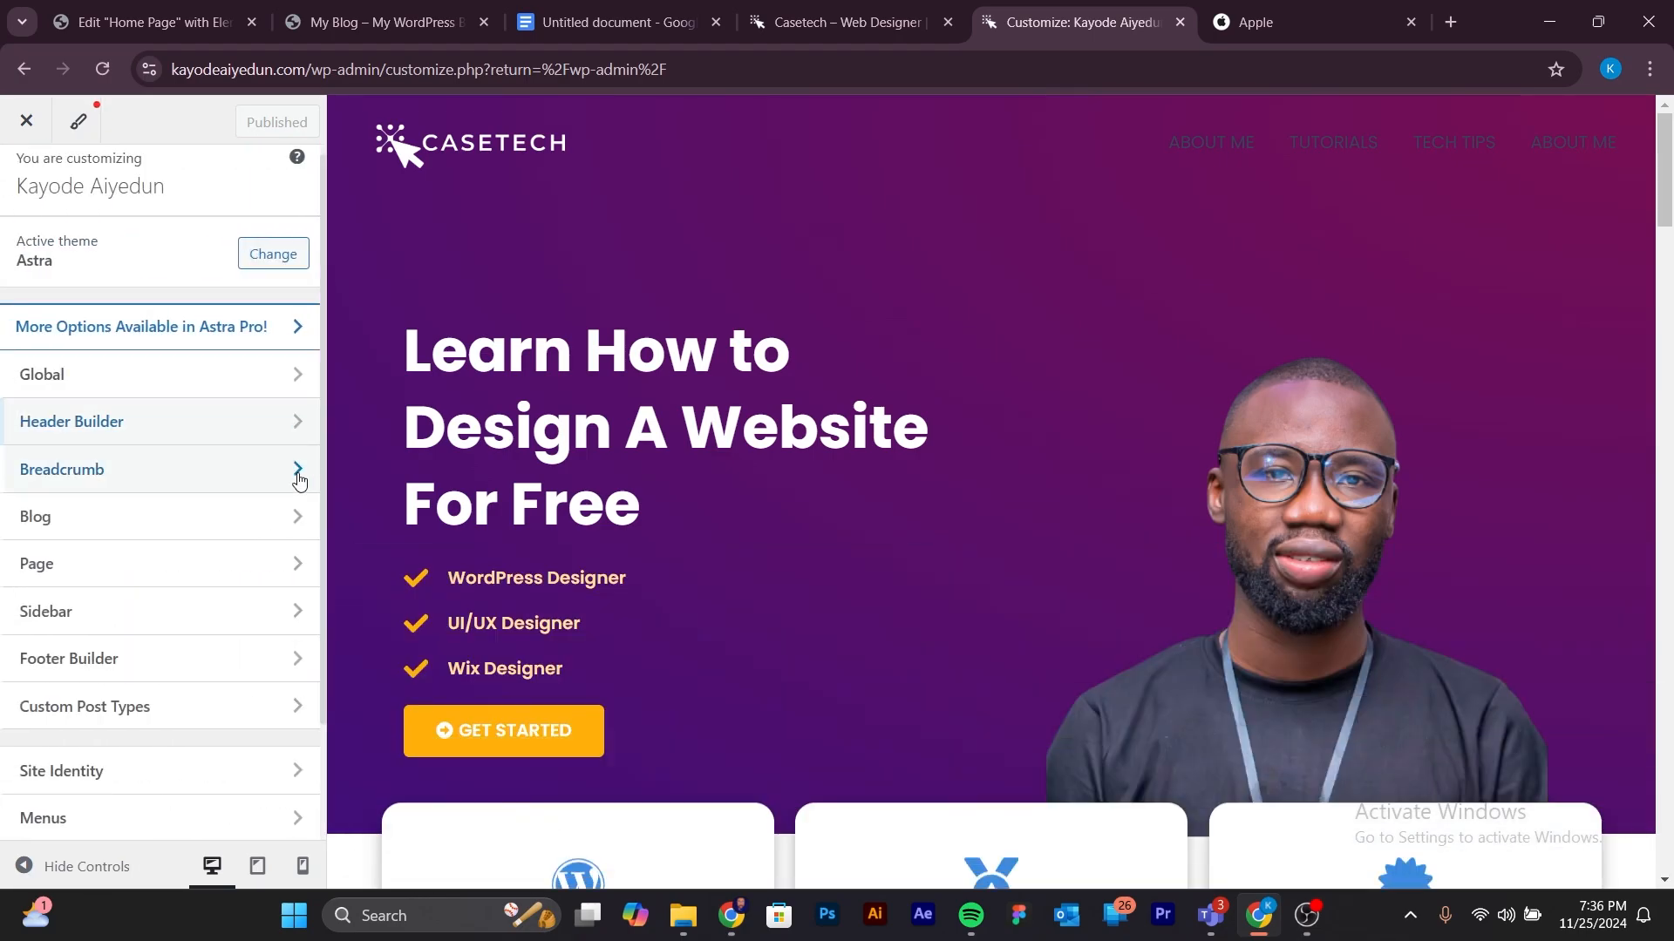
click(70, 426)
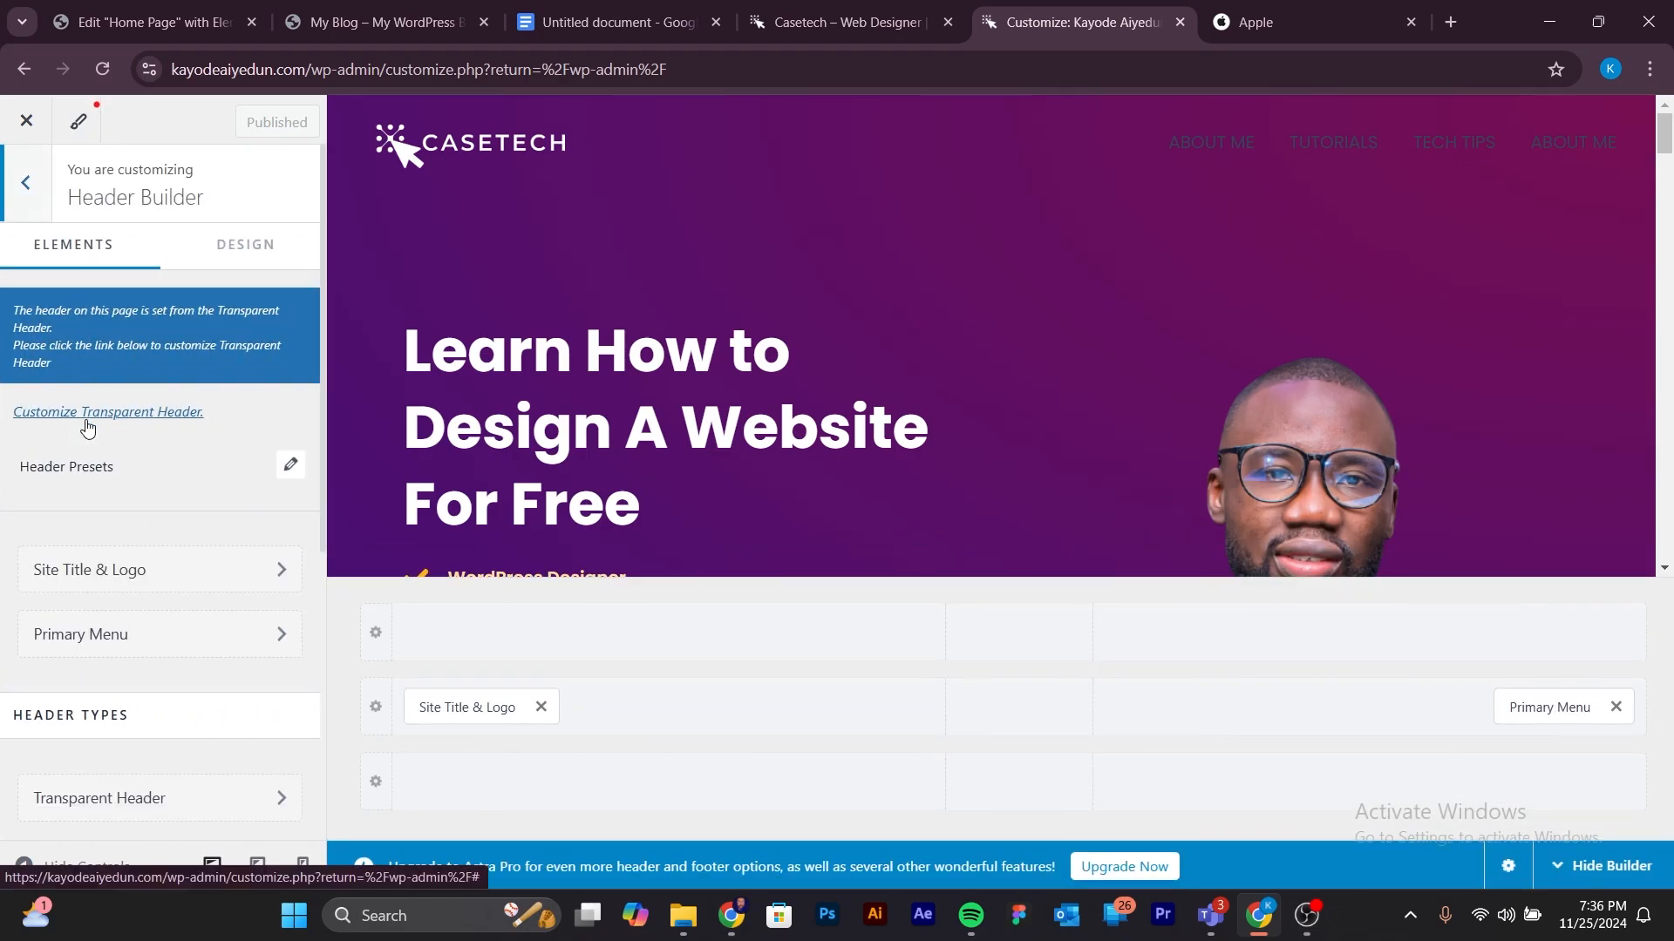
click(27, 185)
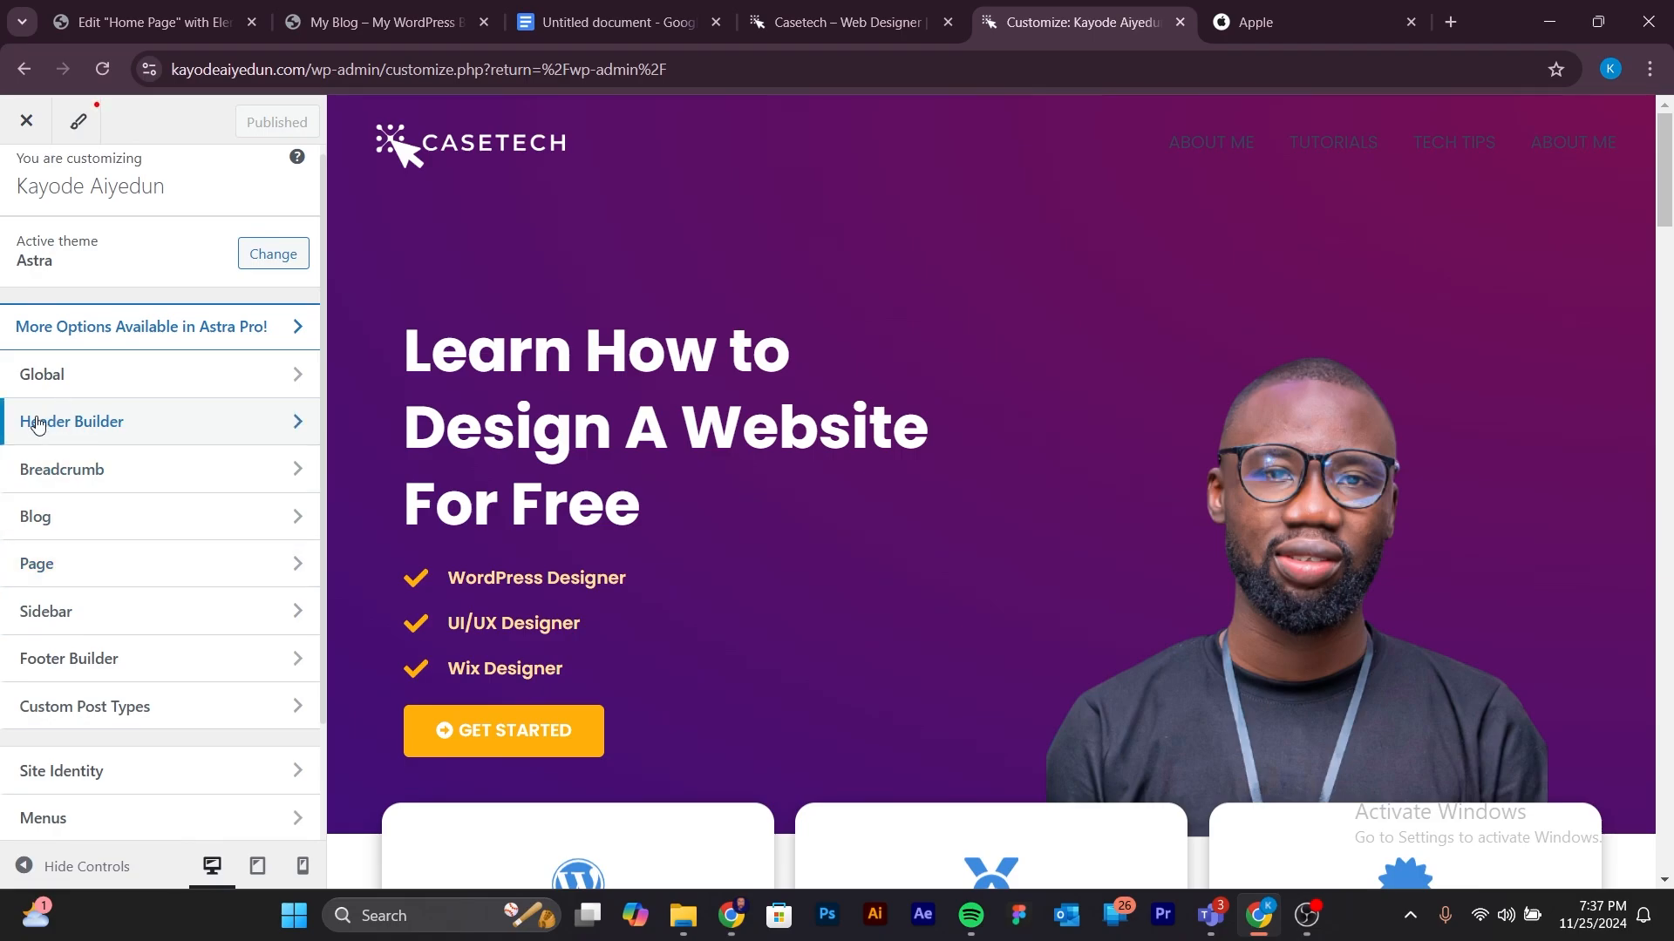
Examine the general and design settings of the Primary Menu in the Header Builder, and return to the main Customizer options.
click(105, 438)
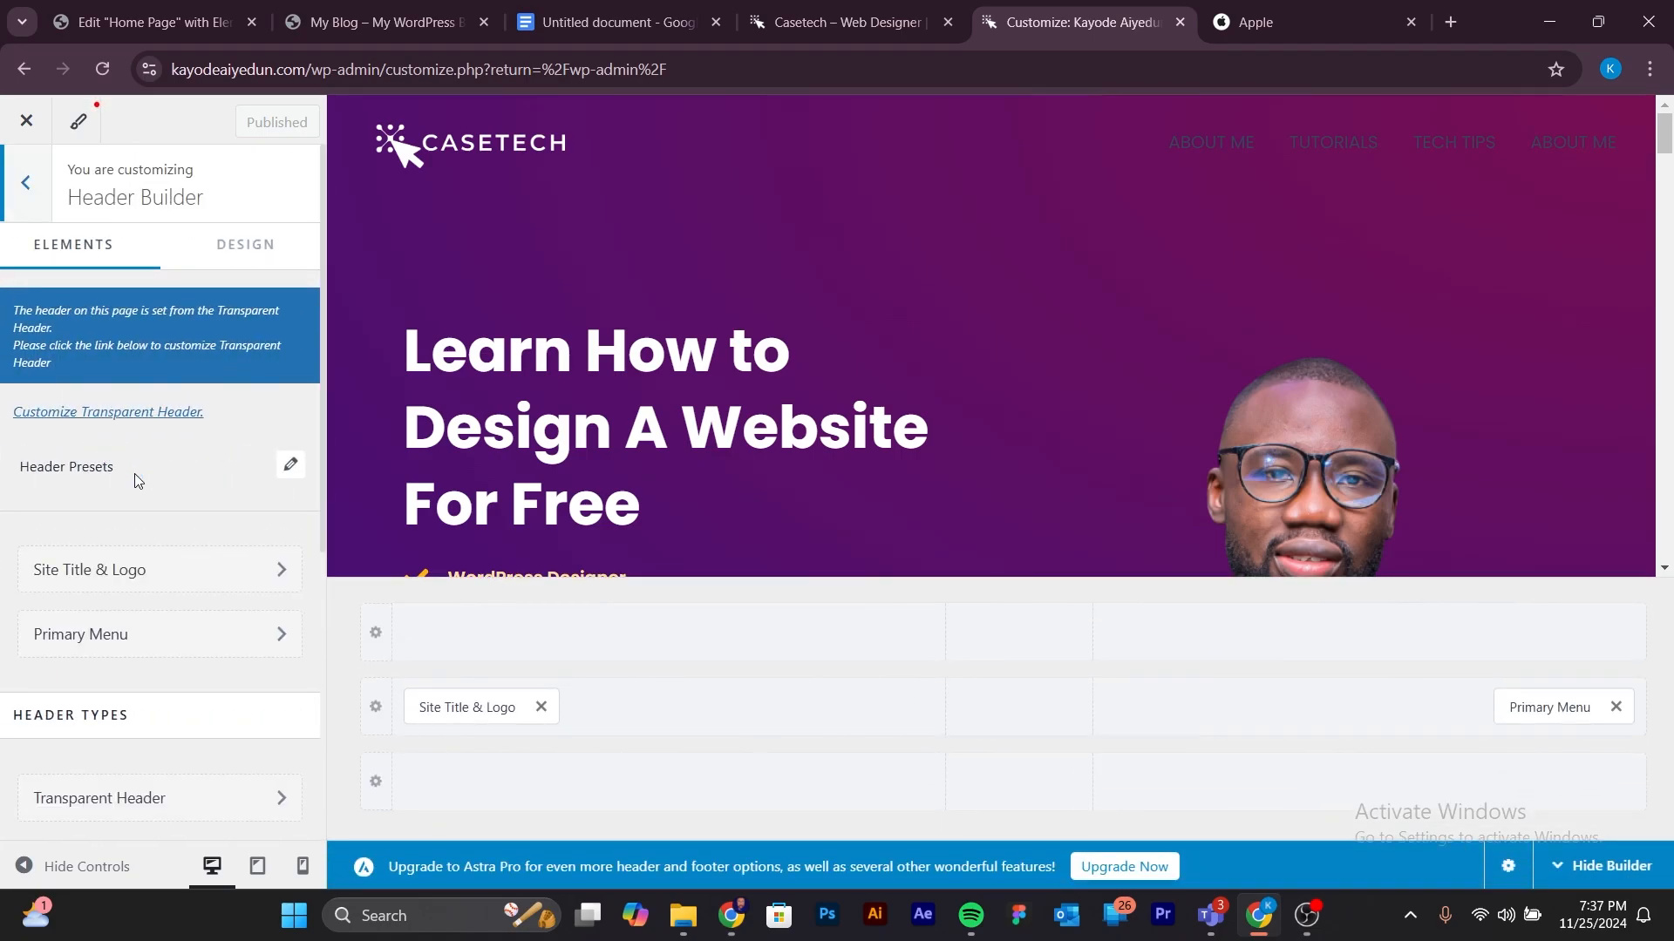
click(160, 642)
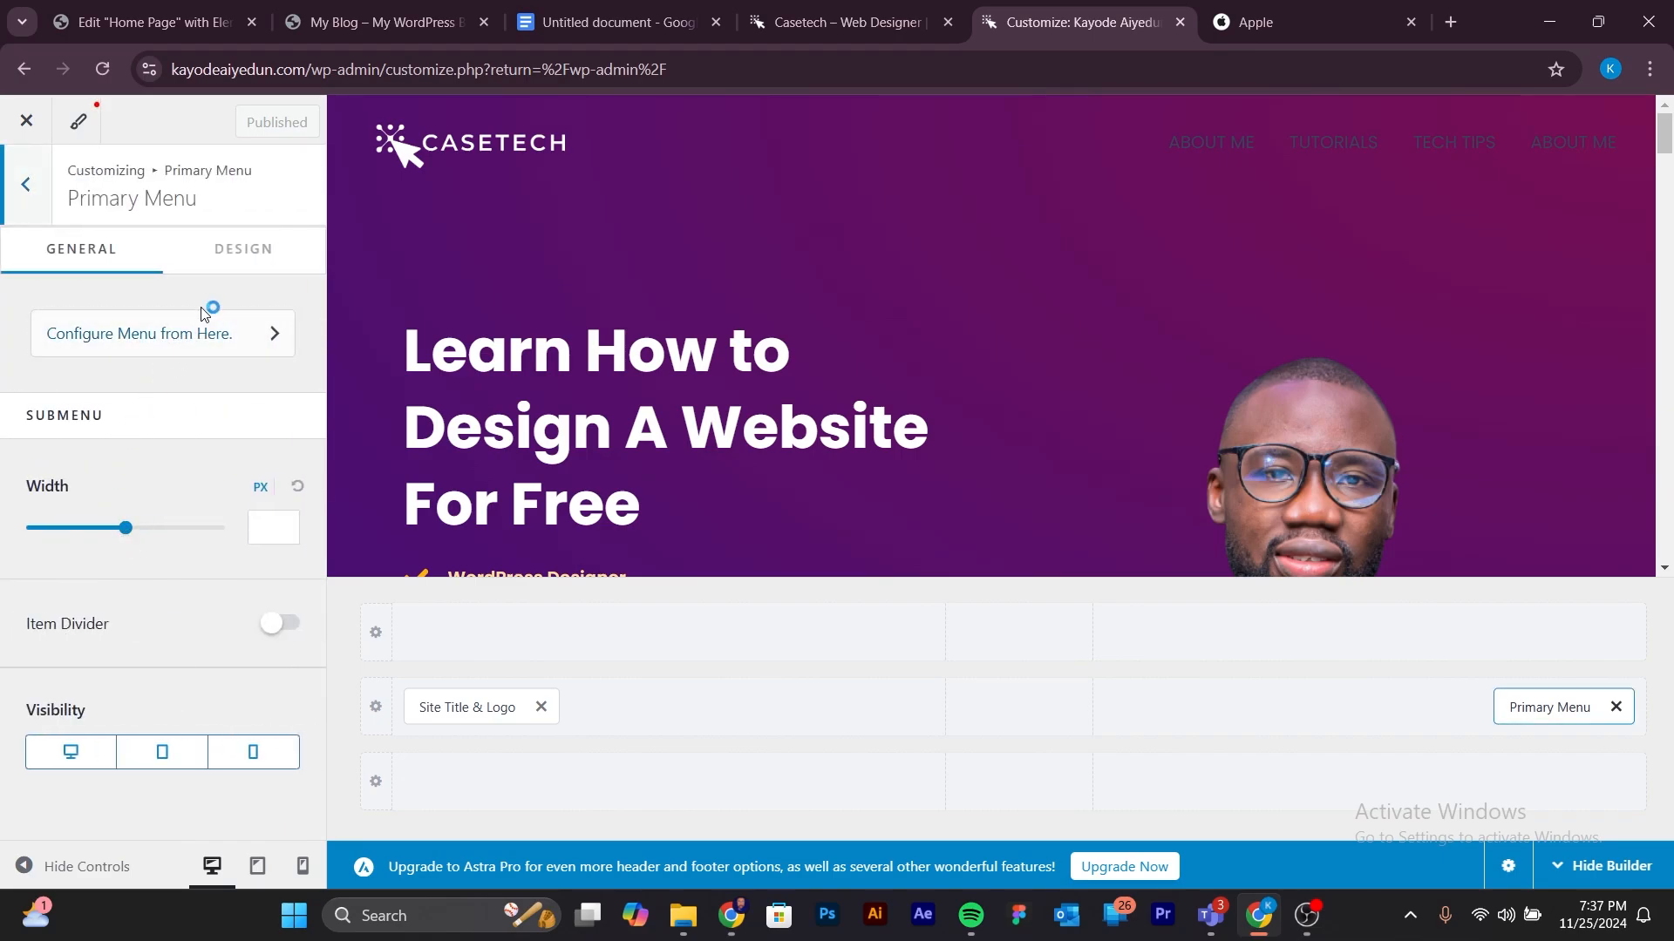
click(240, 254)
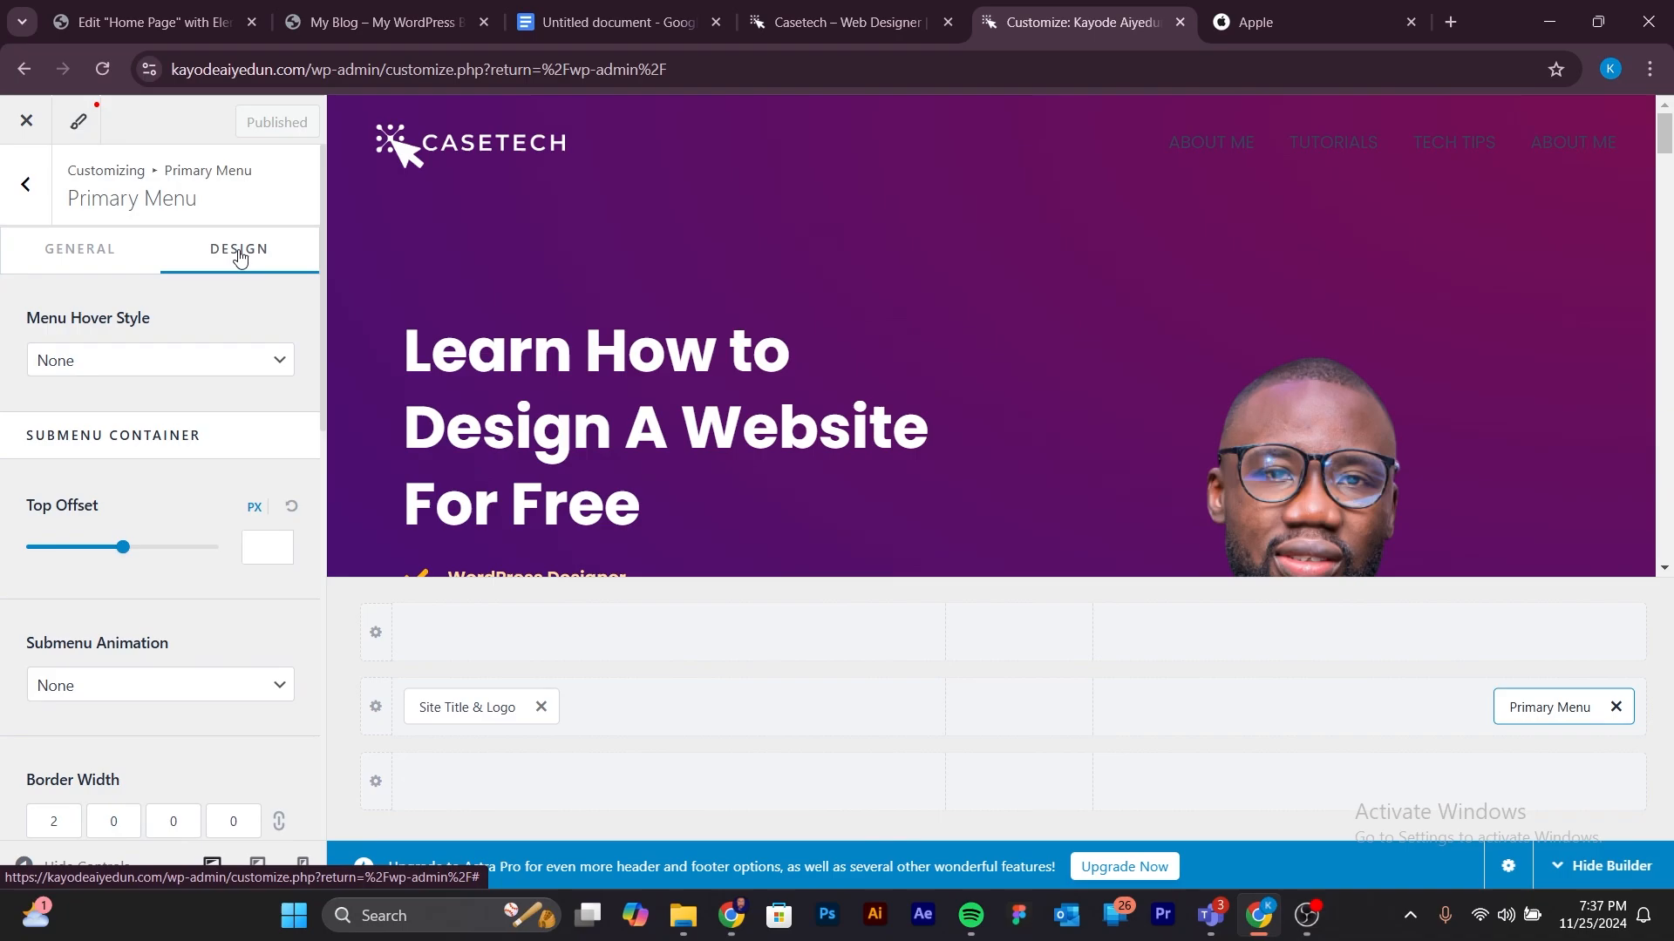
scroll(200, 497, down, 5)
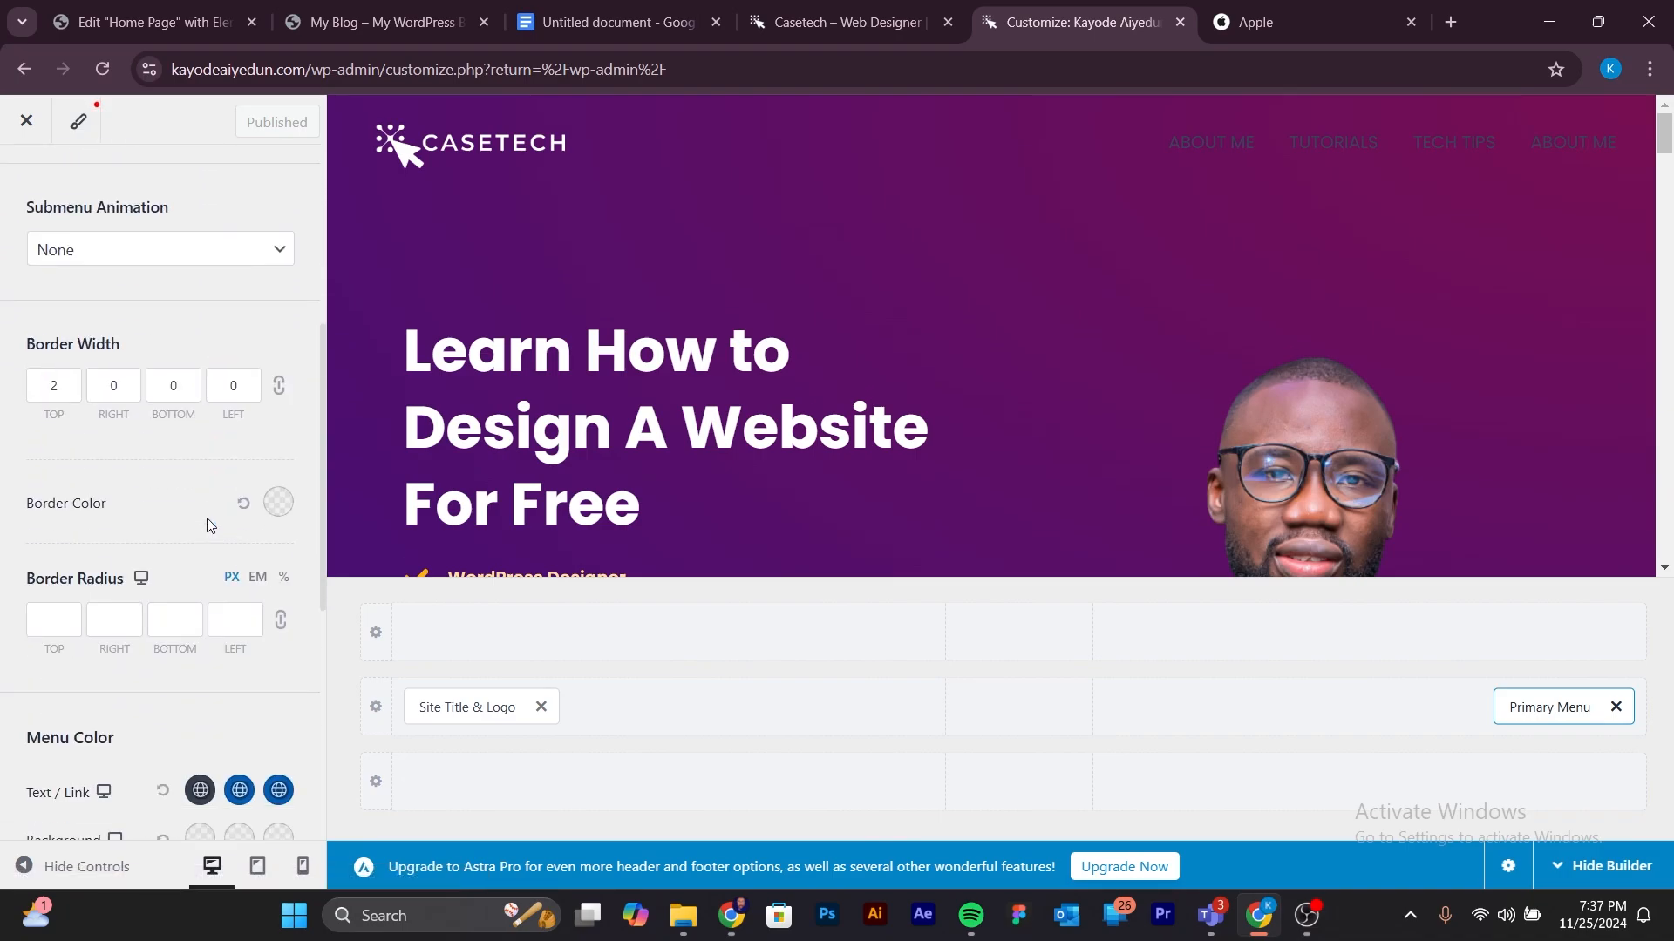
scroll(209, 524, up, 5)
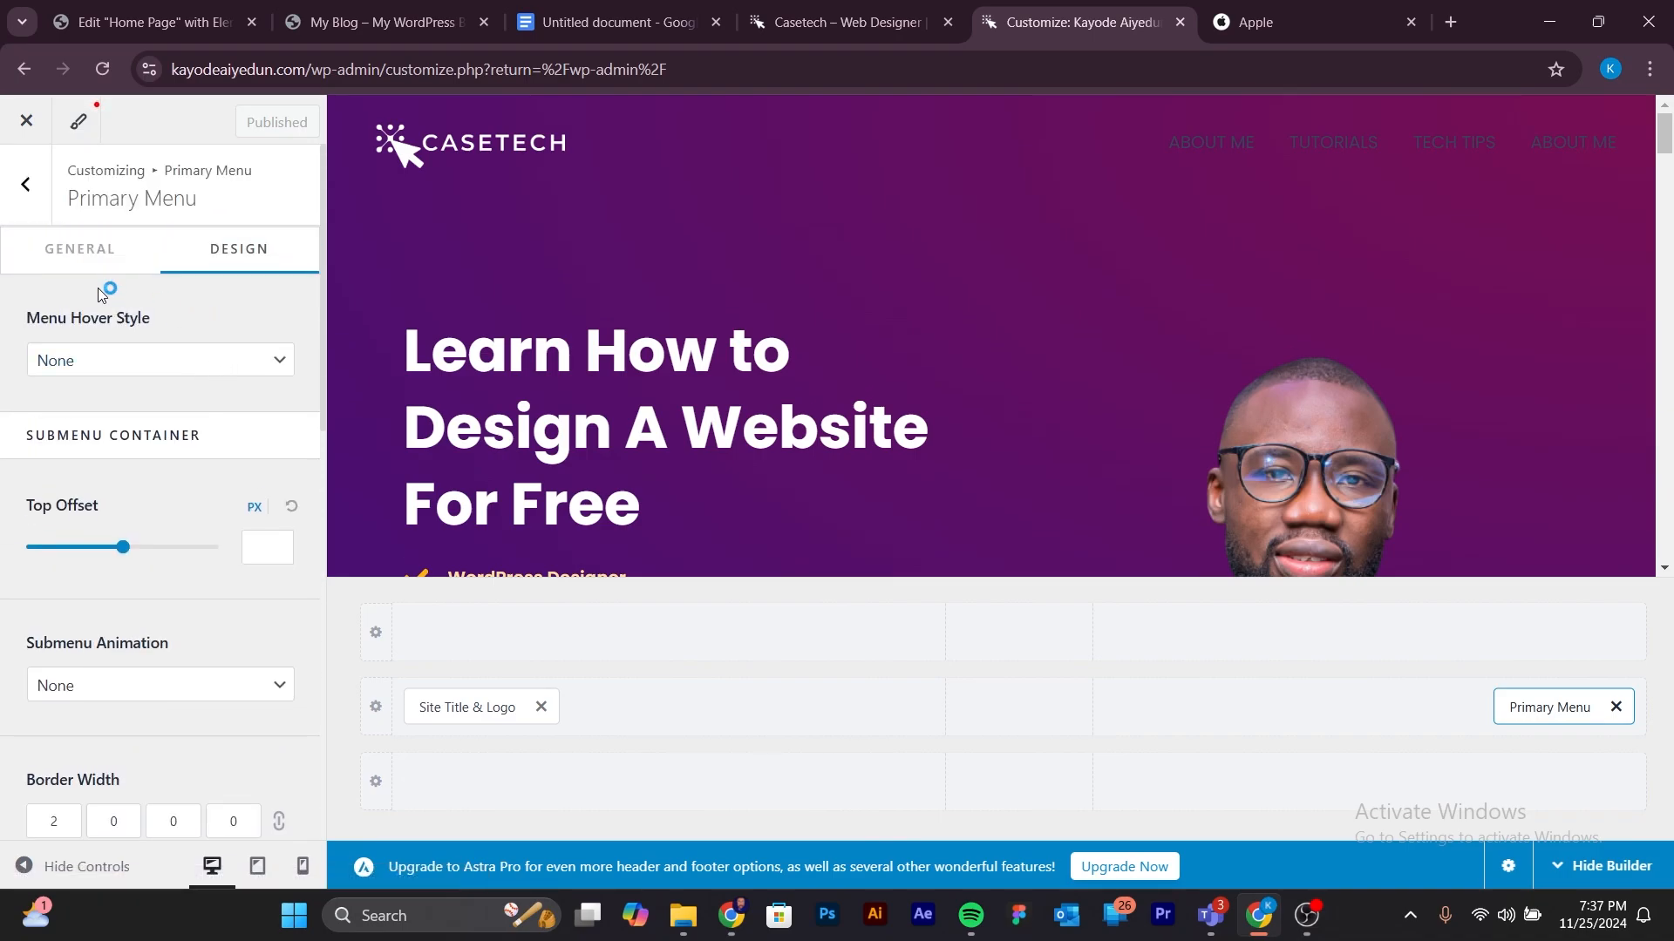
click(85, 254)
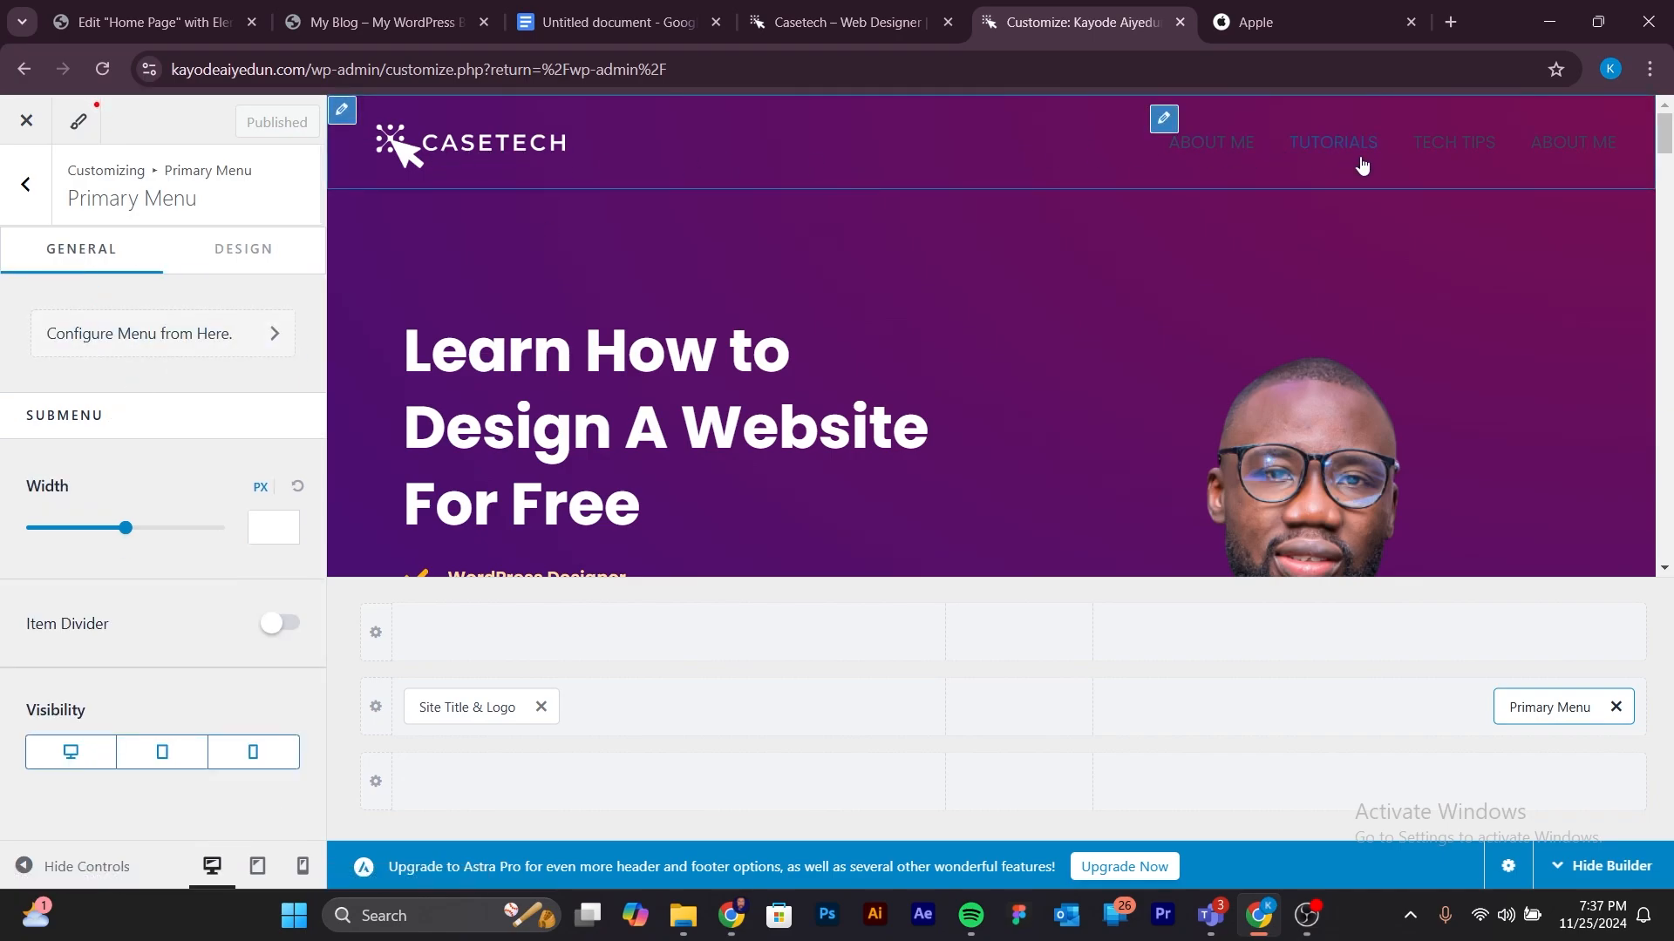
click(38, 201)
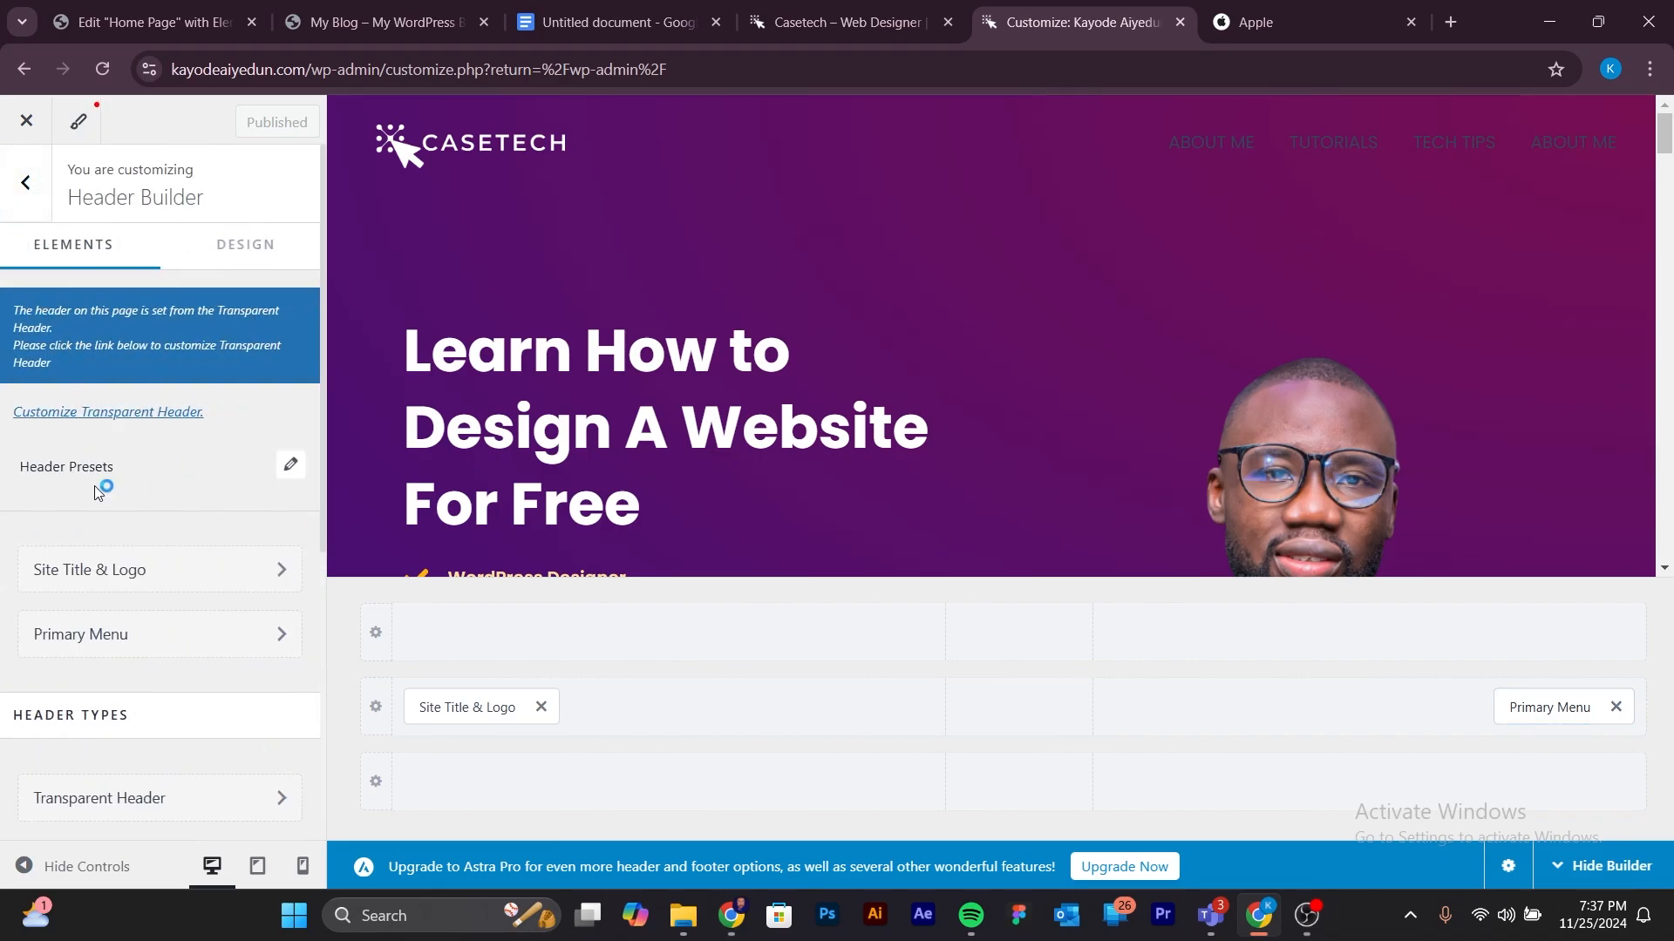
click(27, 208)
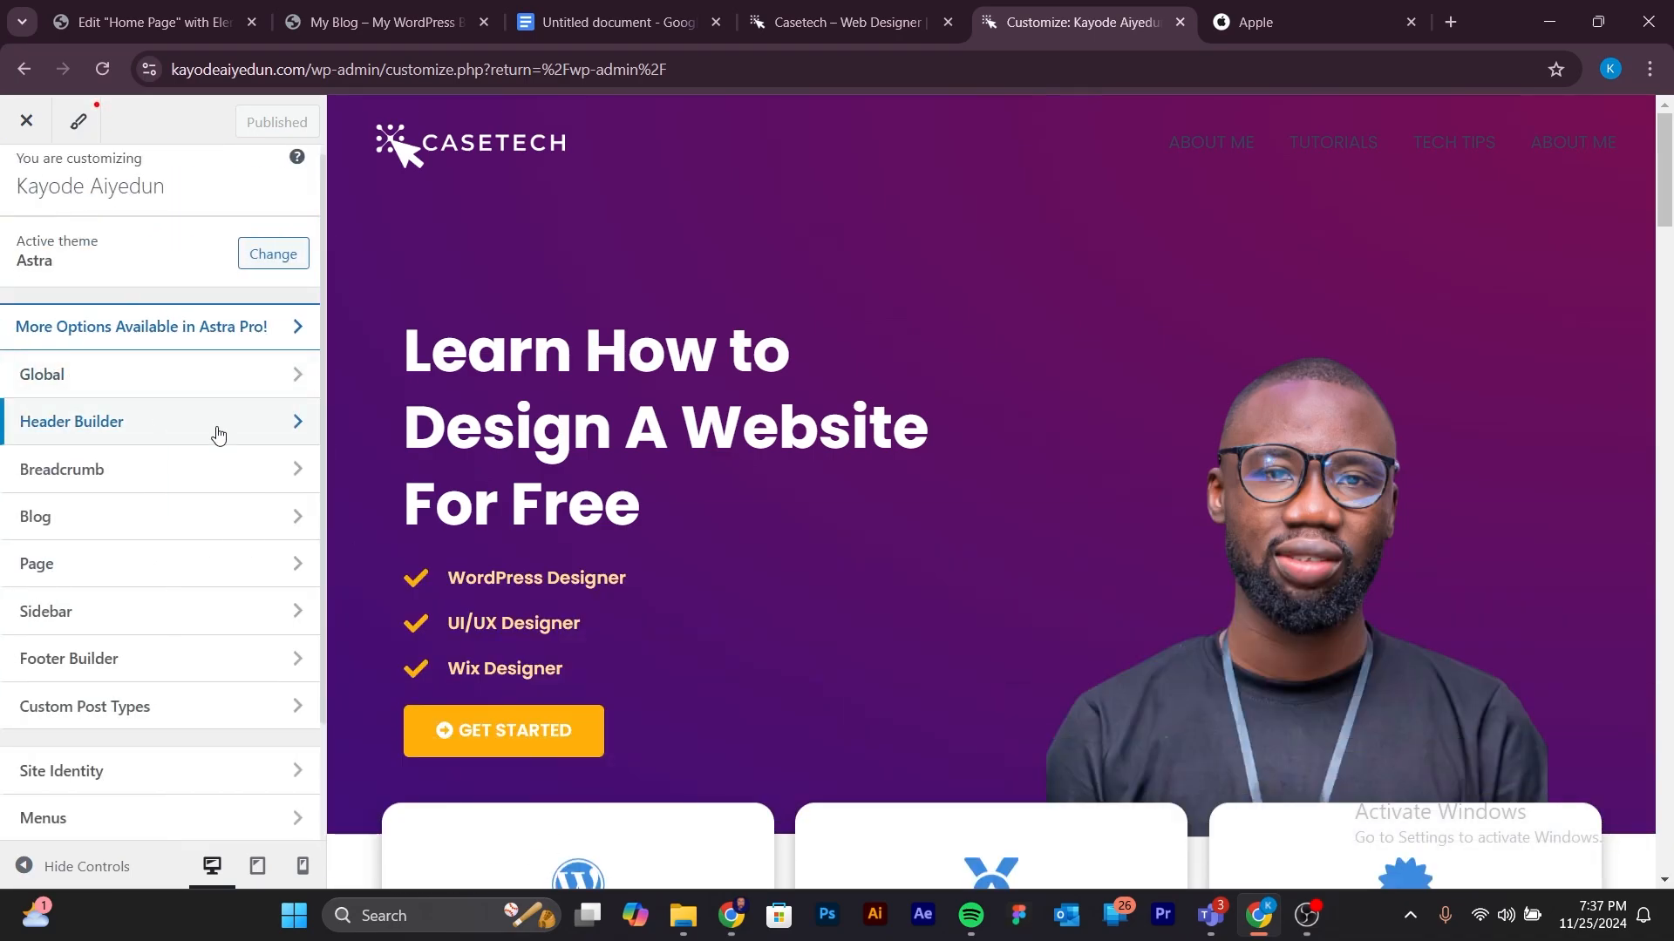
Open the Transparent Header settings from the Header Builder and review the general options, including the transparent logo settings.
click(124, 423)
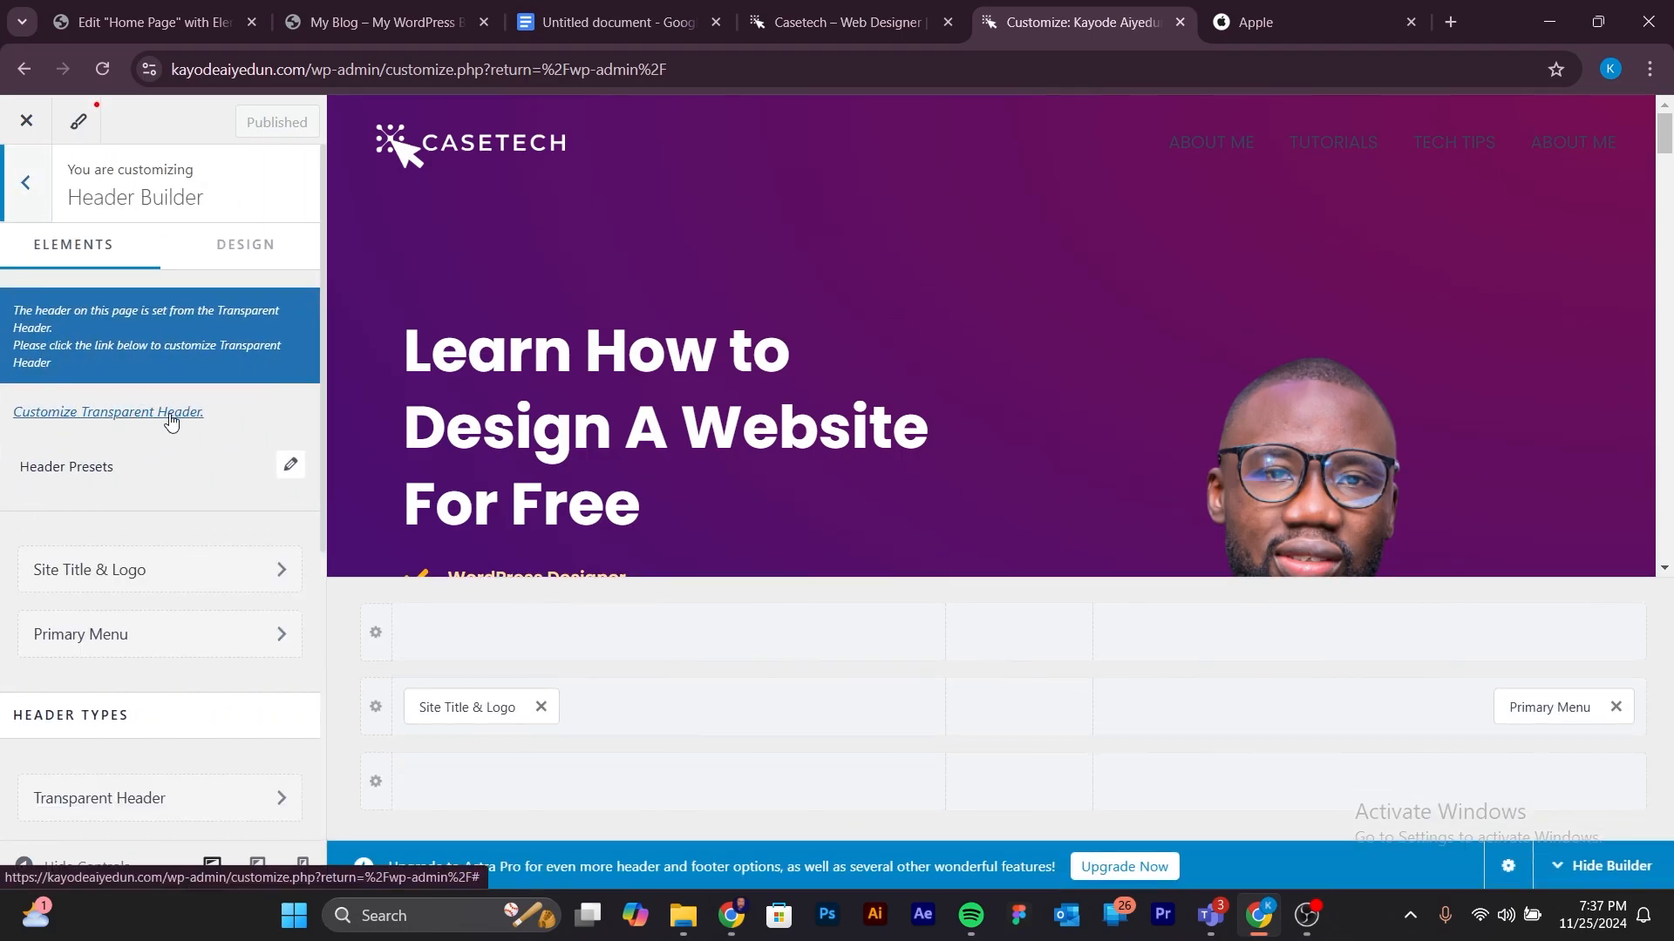
click(122, 413)
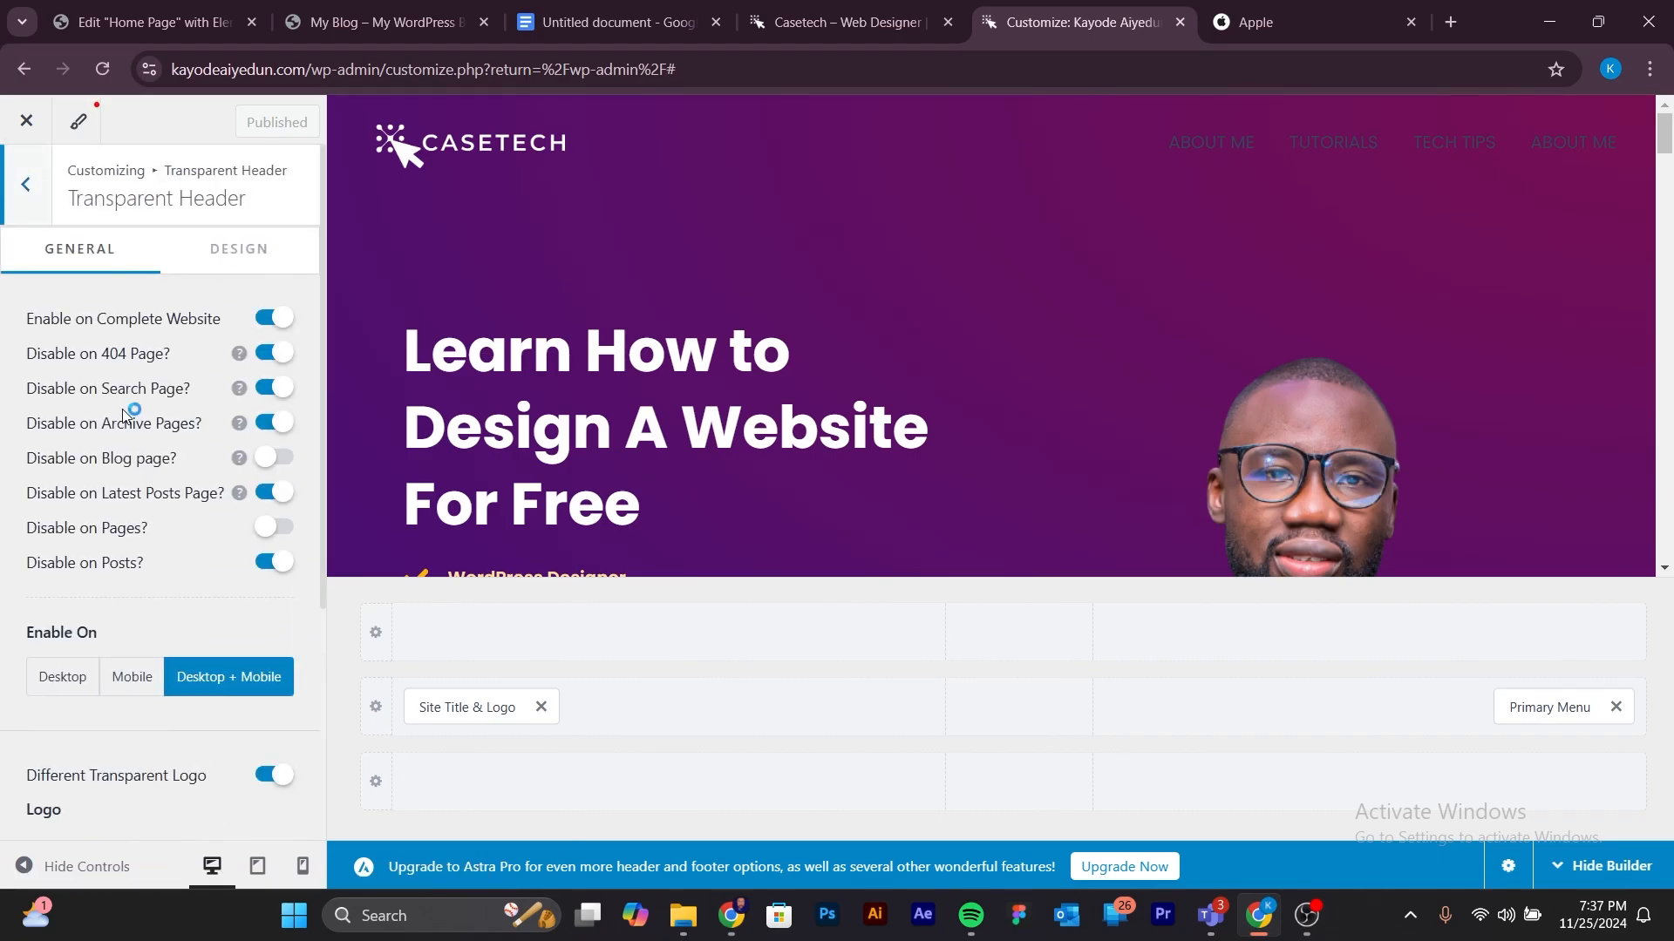
scroll(87, 659, down, 3)
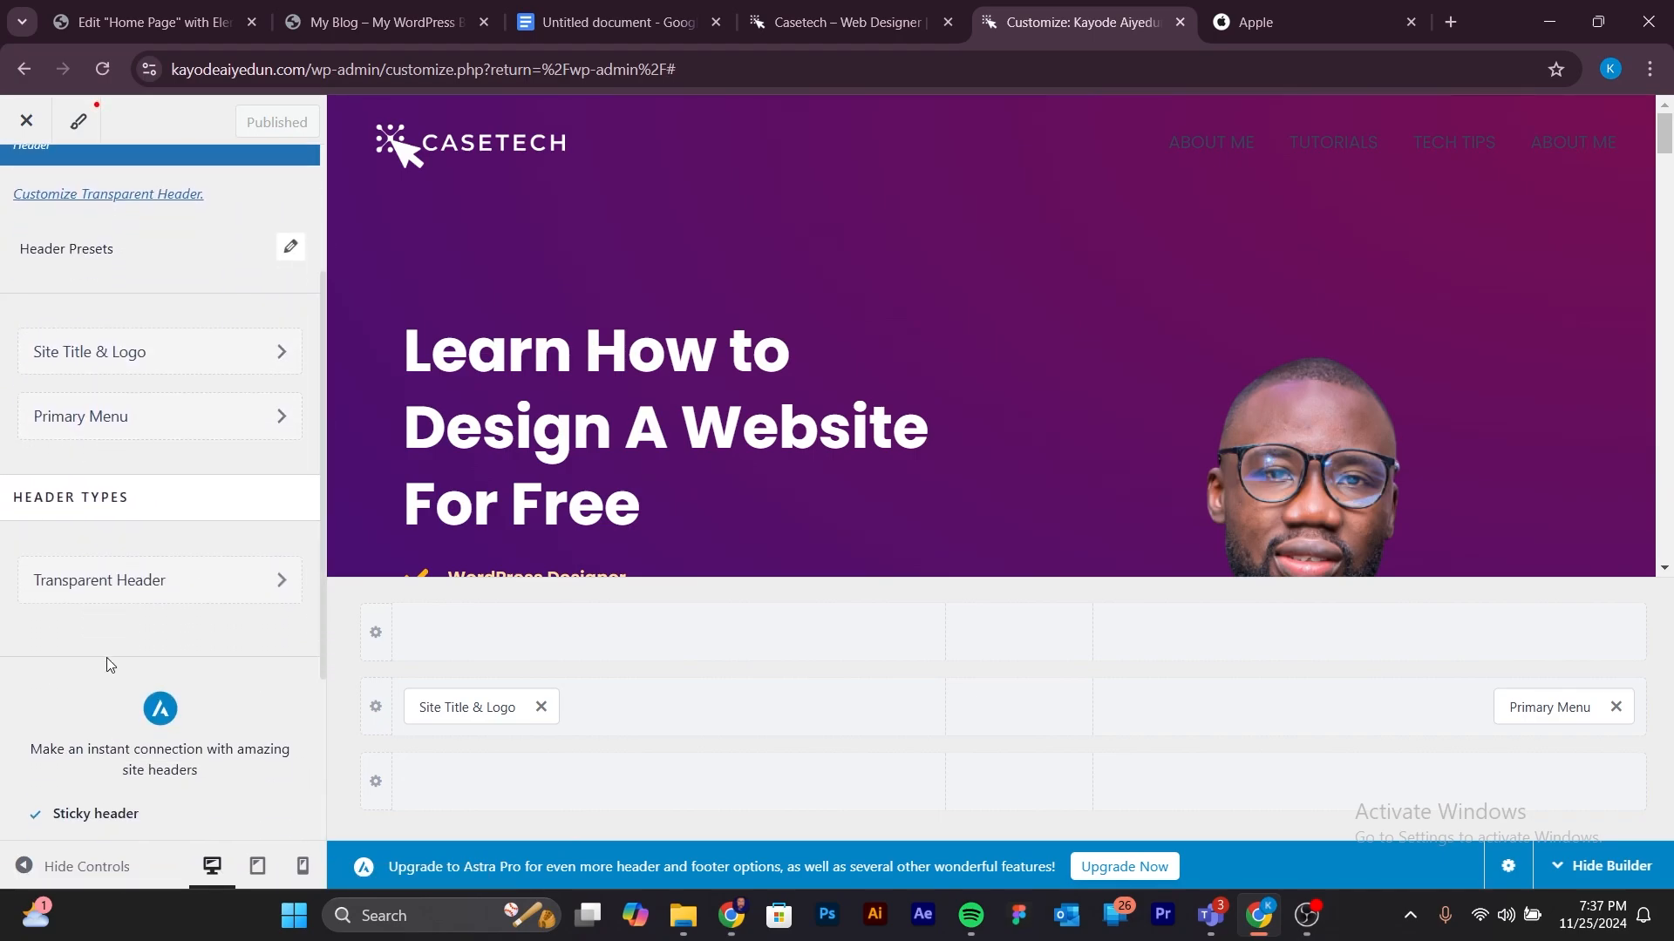
click(141, 579)
scroll(140, 565, down, 4)
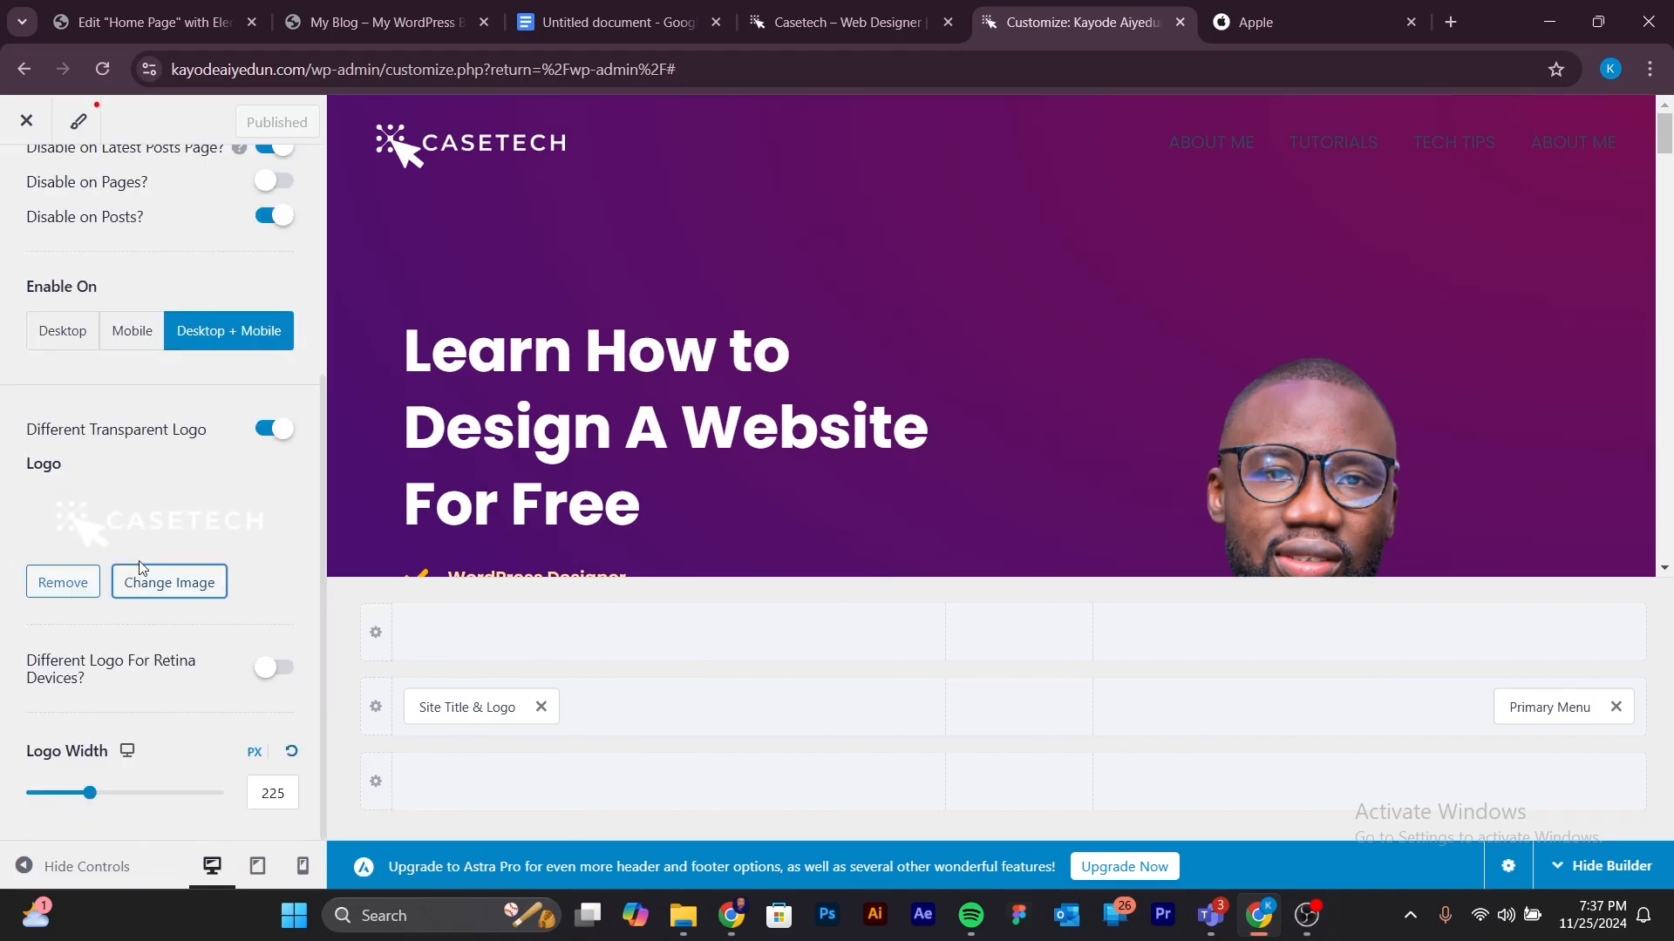
scroll(141, 568, up, 4)
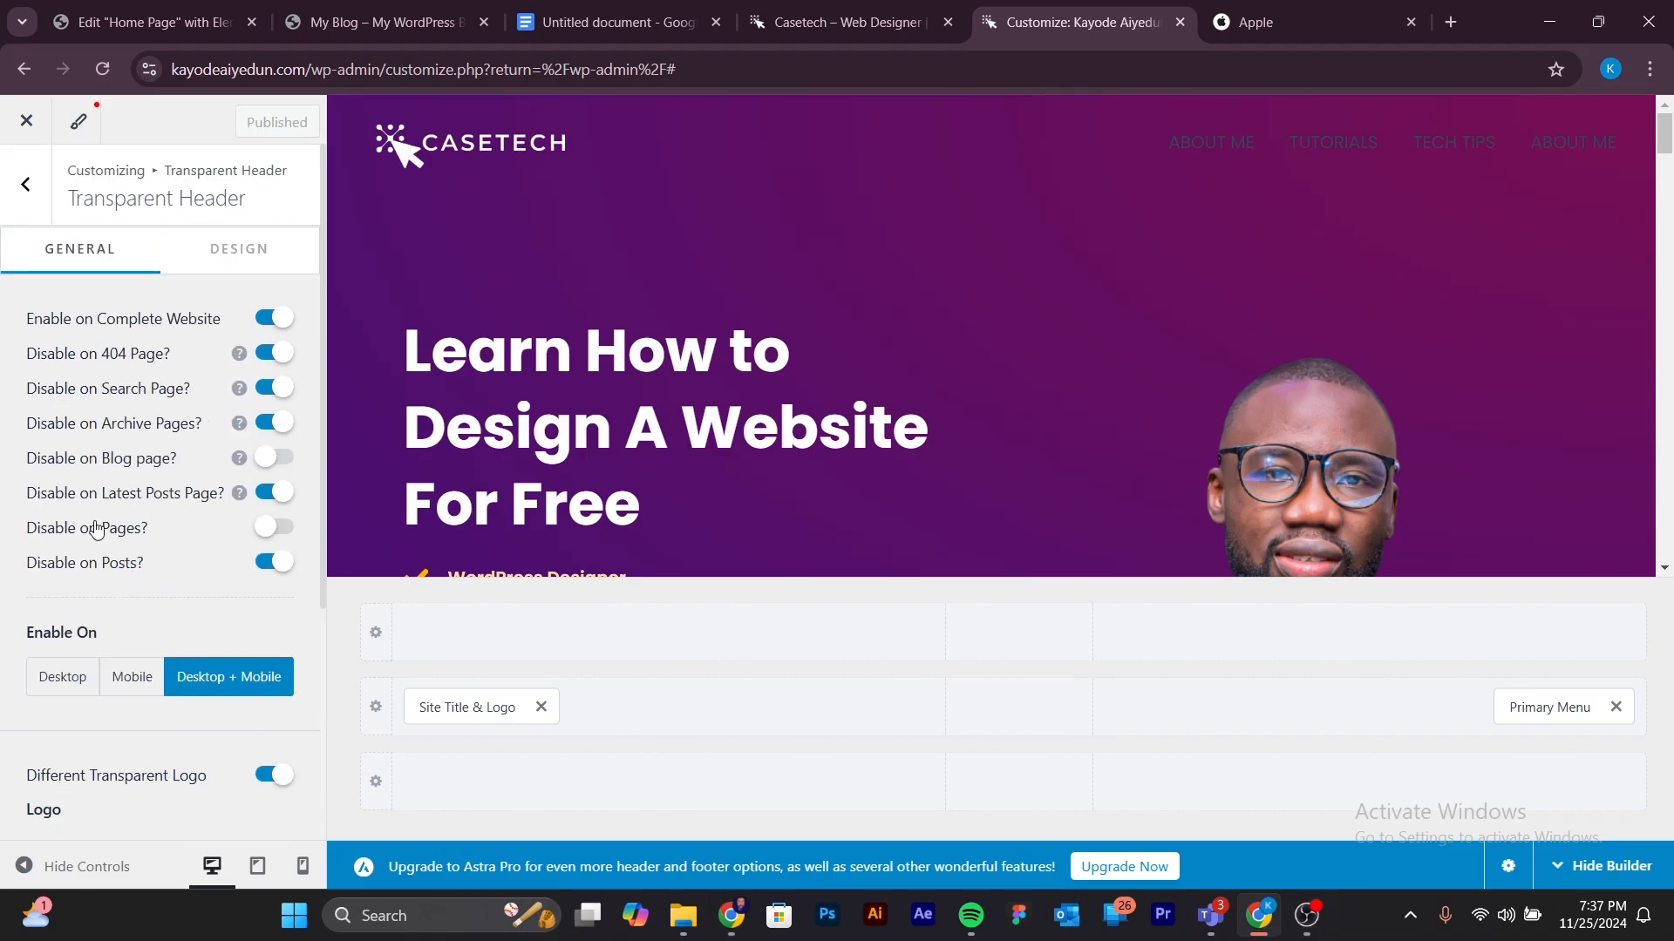
Set the normal text/link color of the menu to ffffff in the Transparent Header design settings.
click(217, 253)
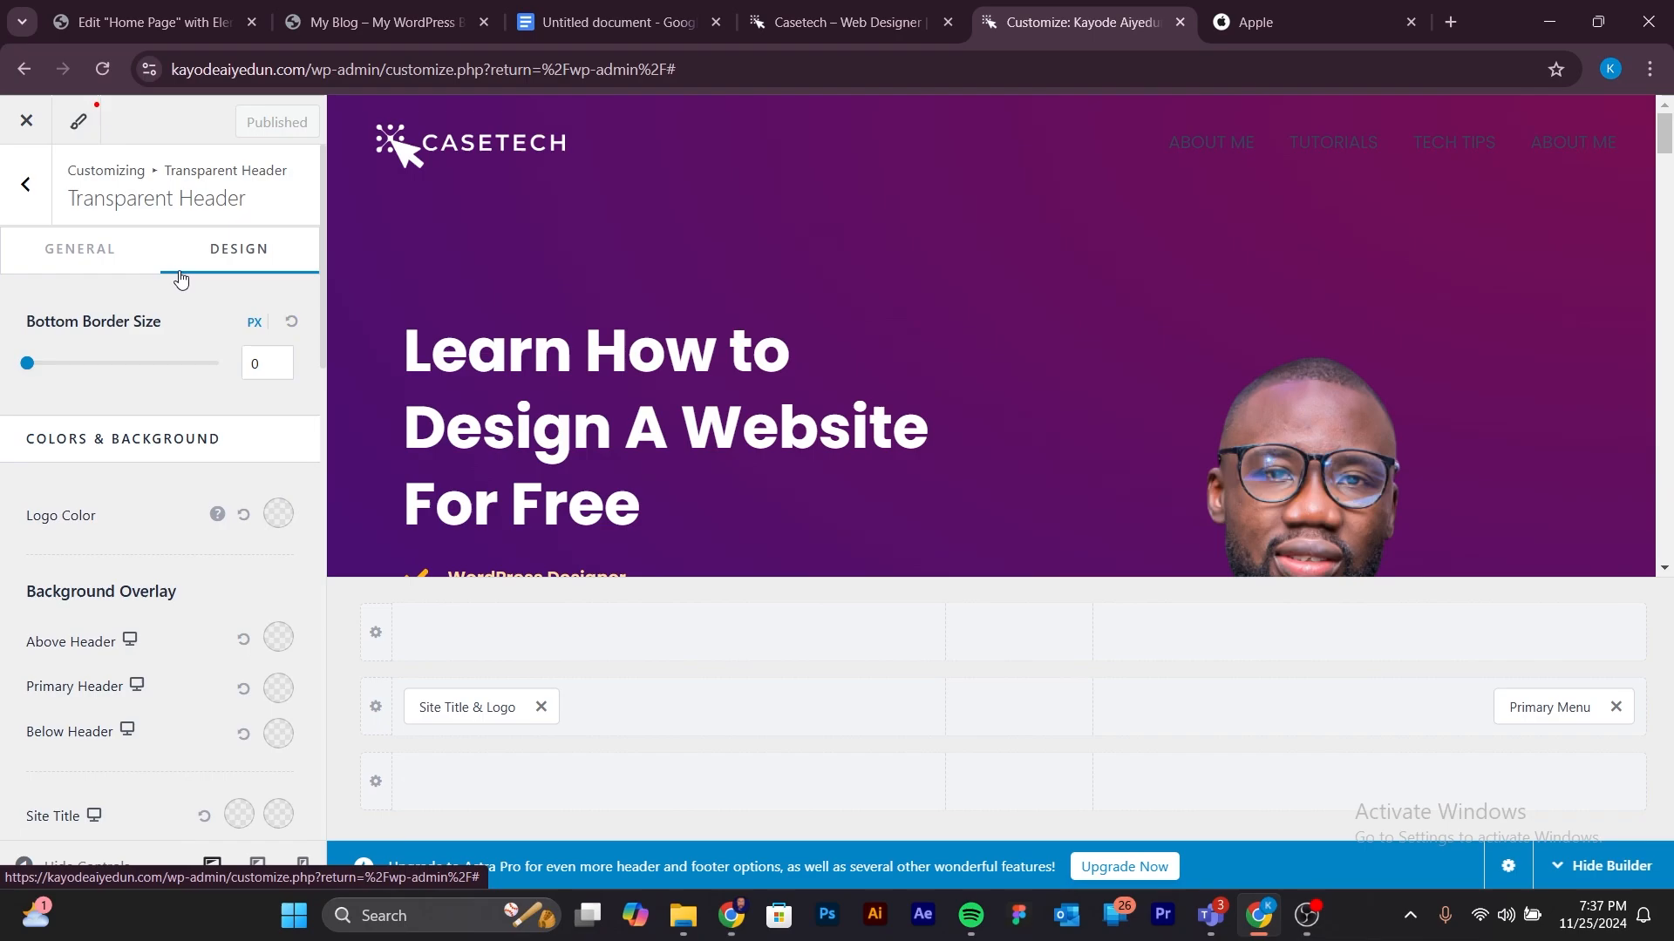
scroll(160, 478, down, 4)
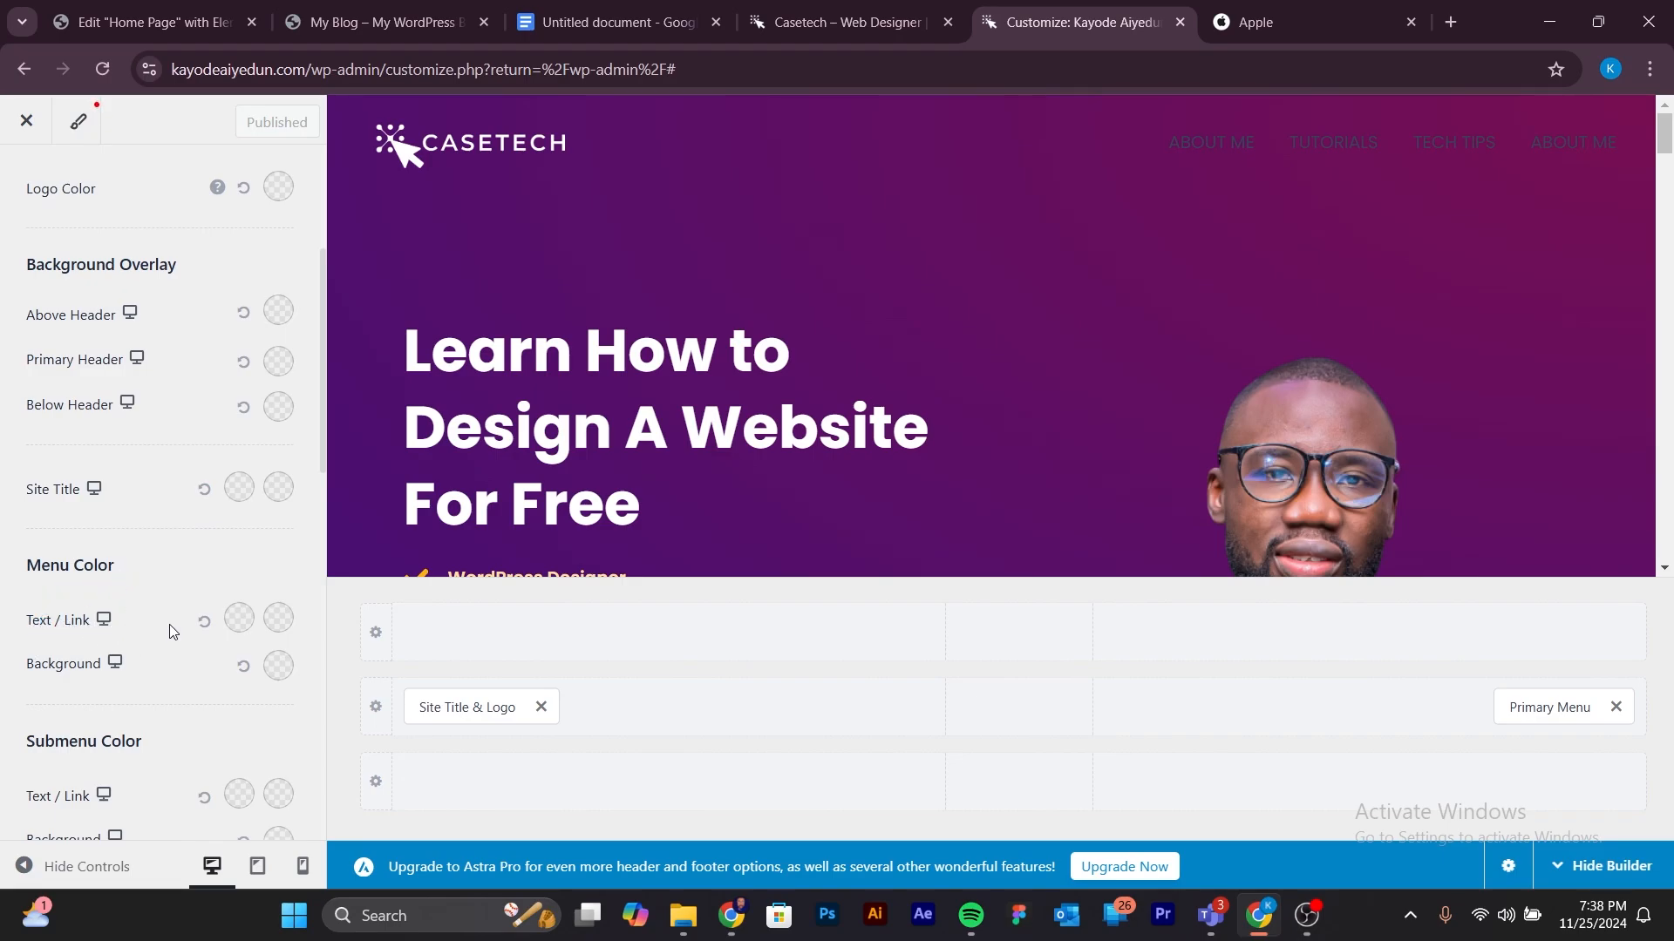
click(239, 622)
scroll(148, 697, down, 4)
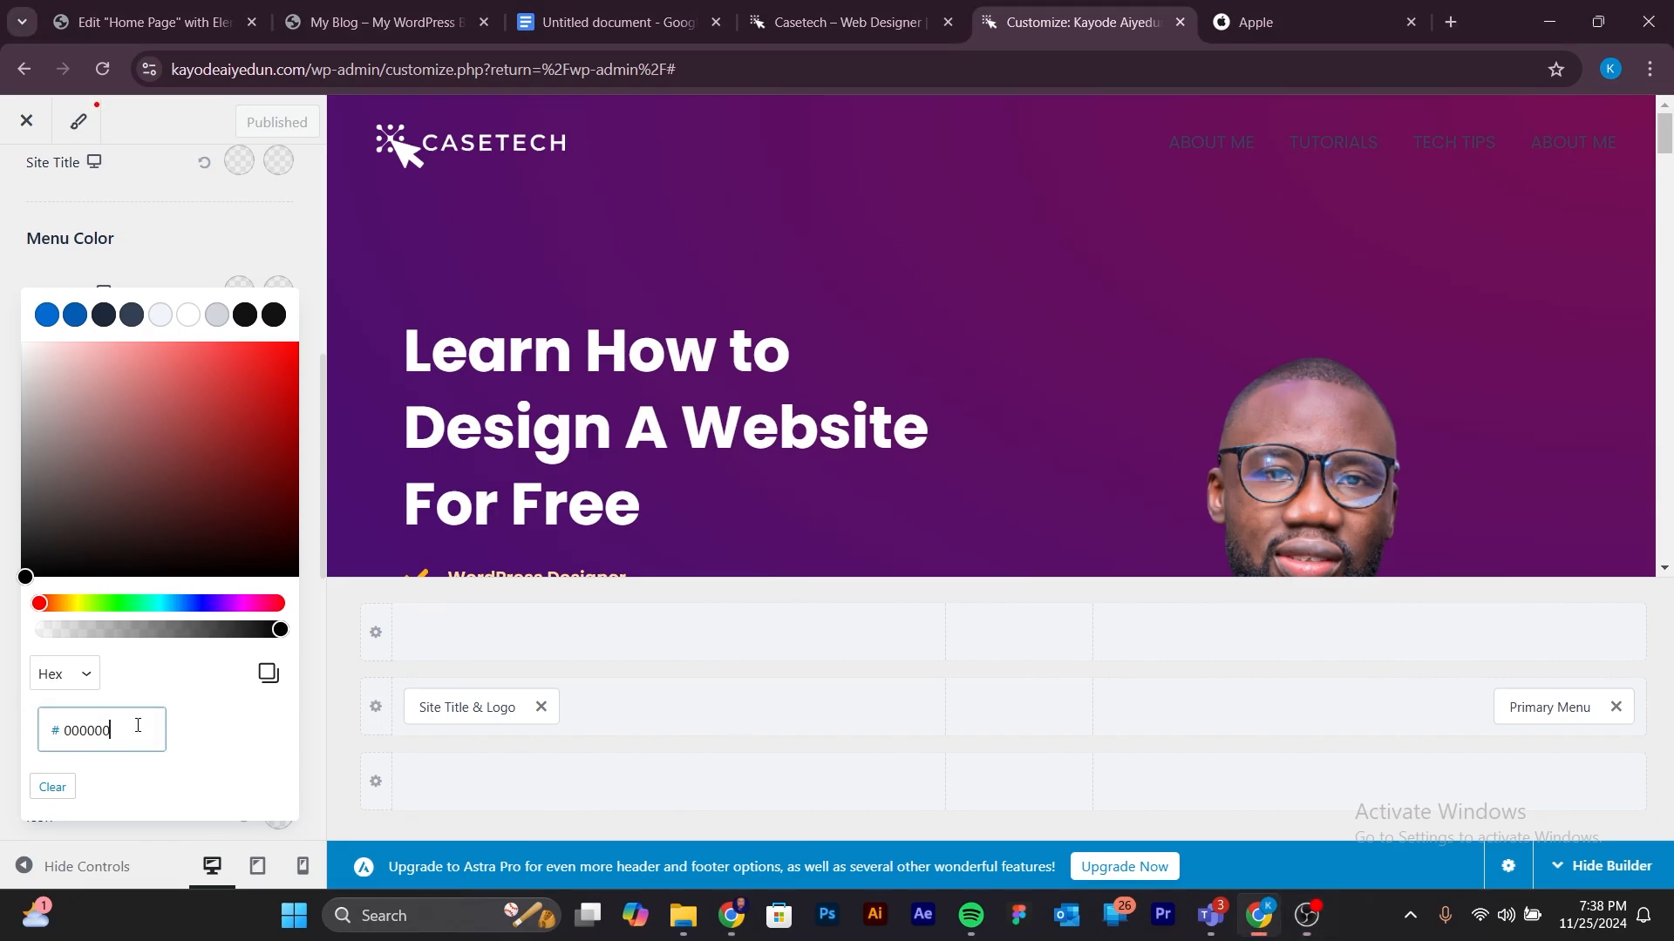
drag(135, 731, 57, 721)
text(ffffff)
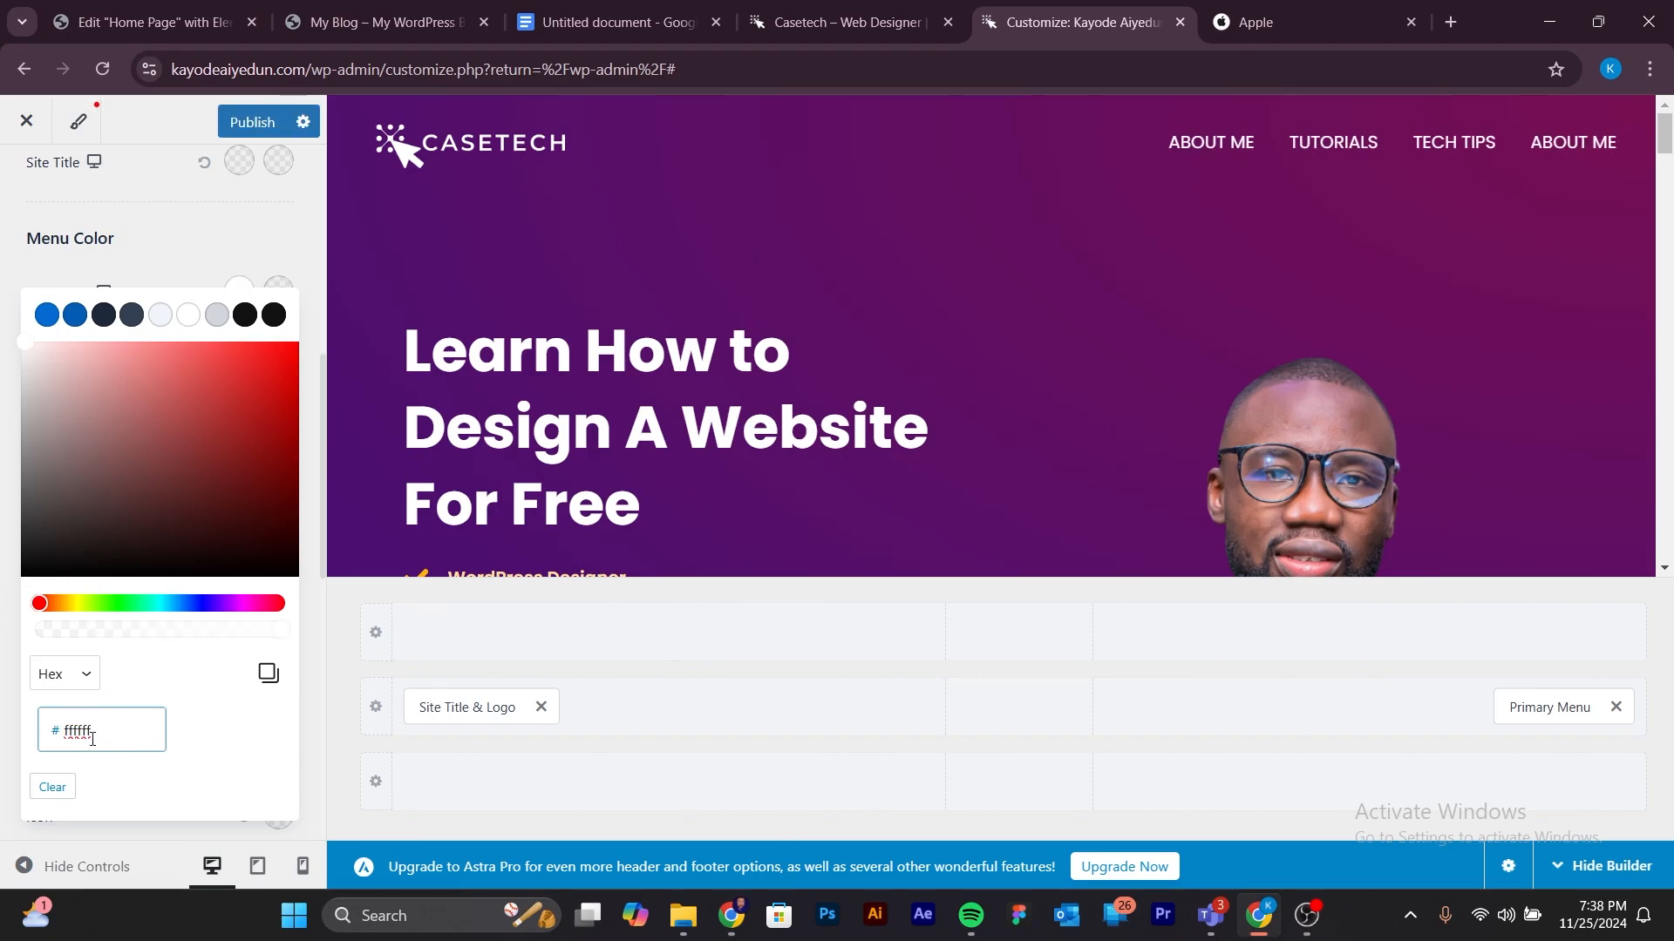
click(254, 750)
click(233, 233)
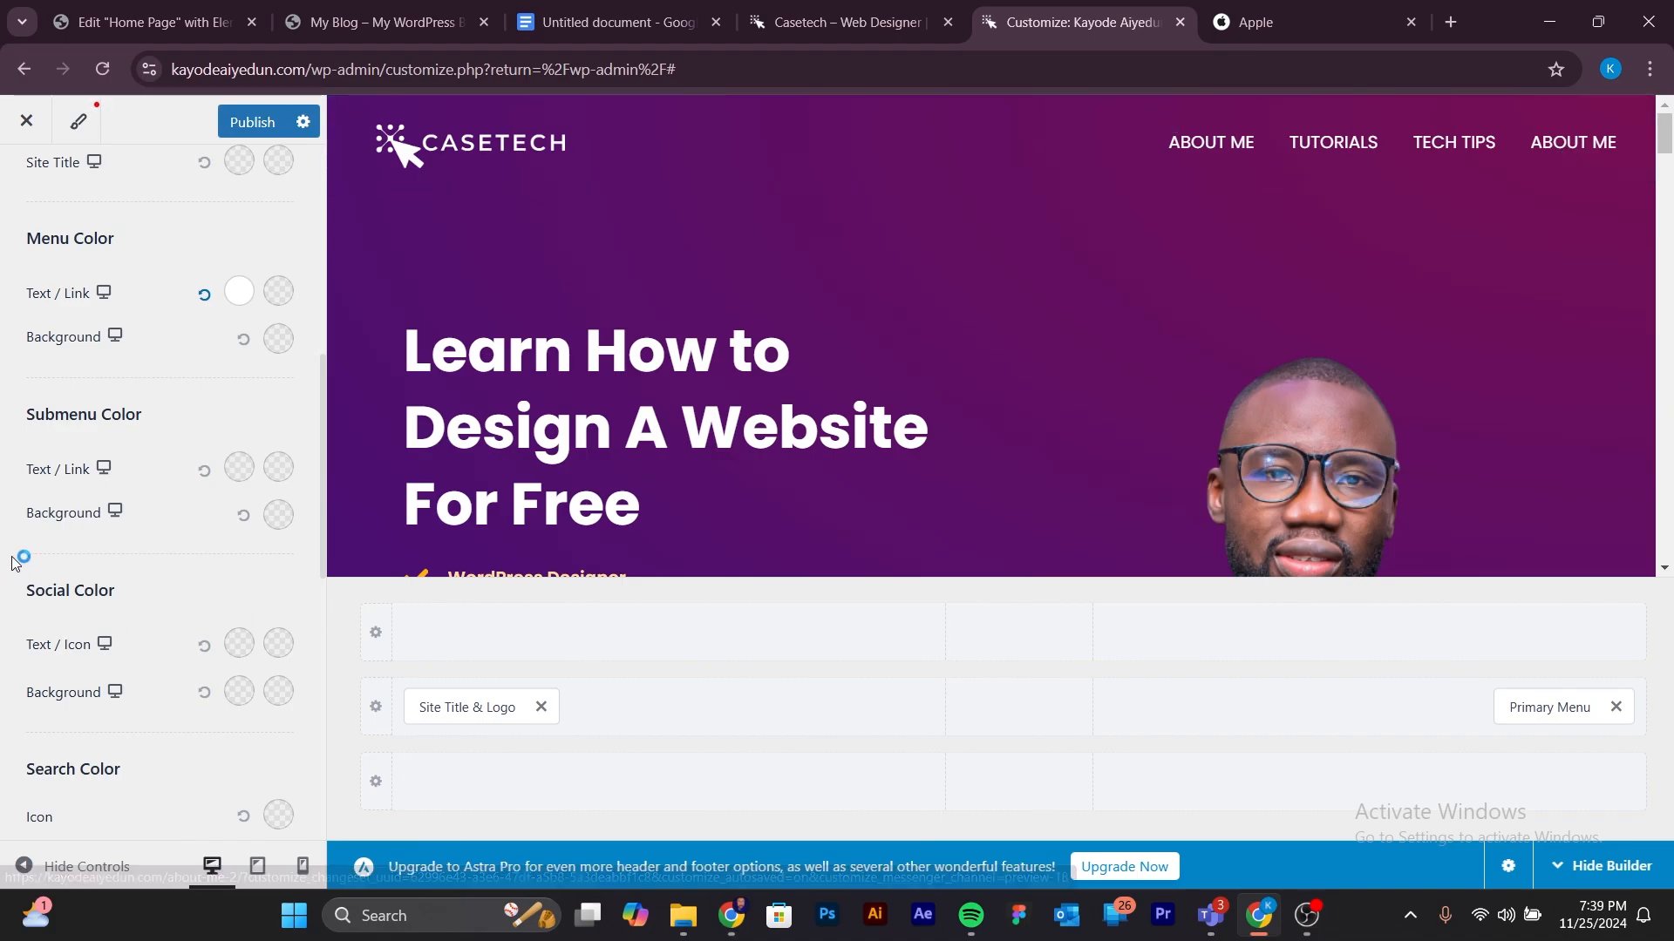
Set the hover/active text/link color of the transparent header's menu to d9b500.
scroll(63, 506, up, 1)
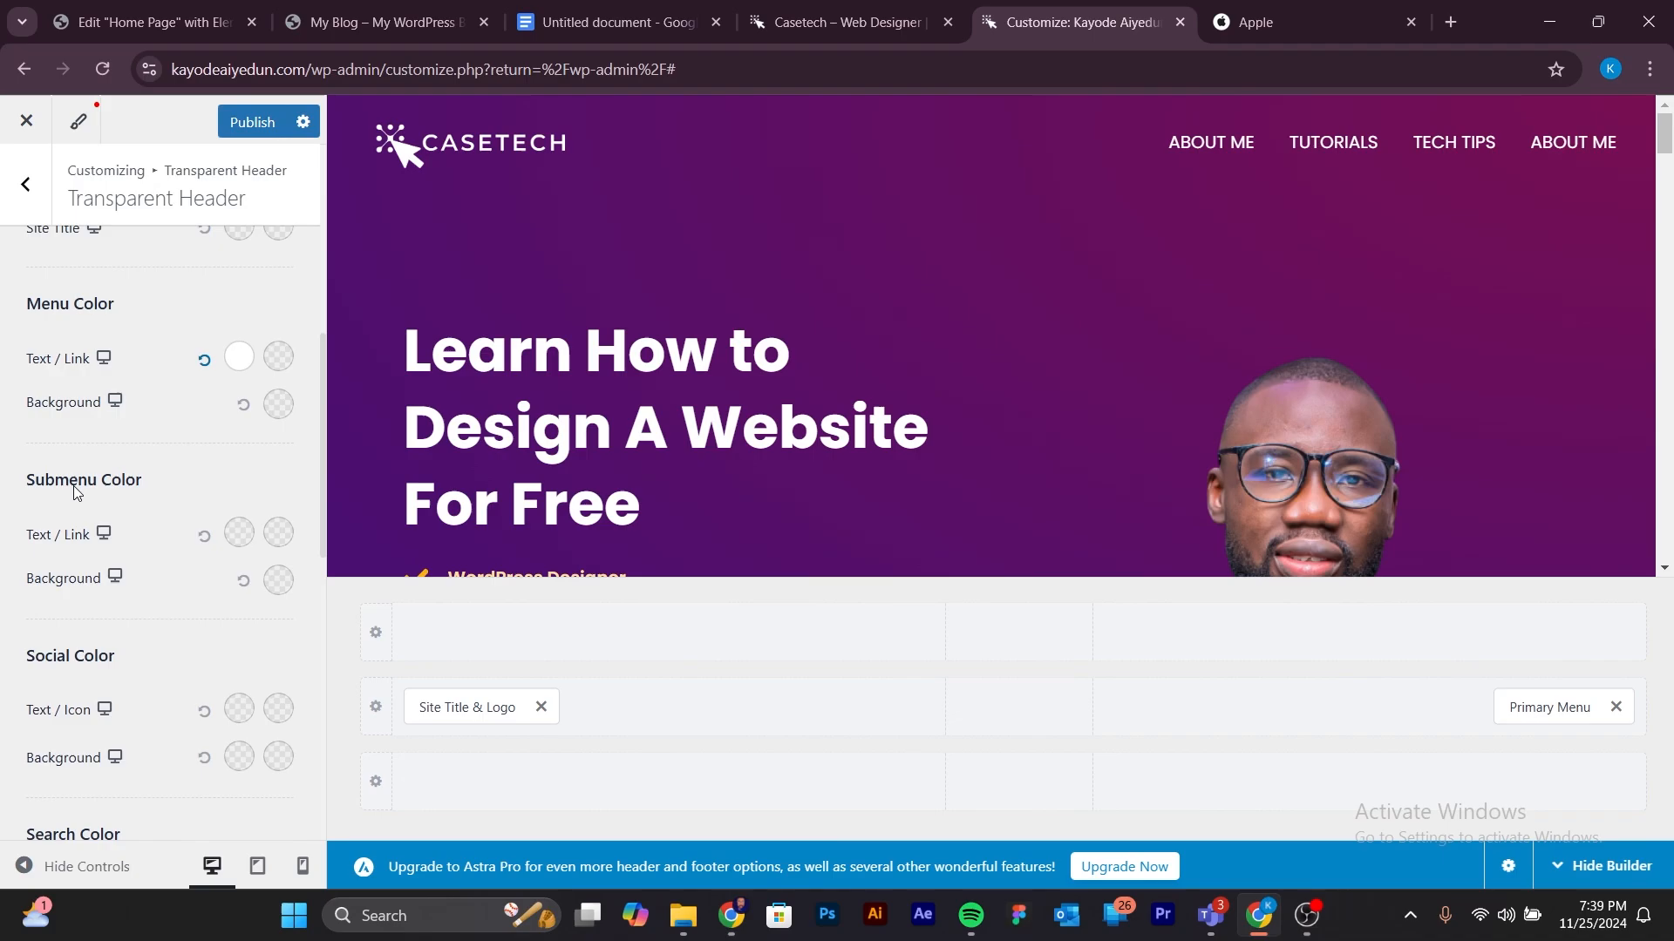
scroll(74, 497, down, 1)
scroll(81, 504, up, 1)
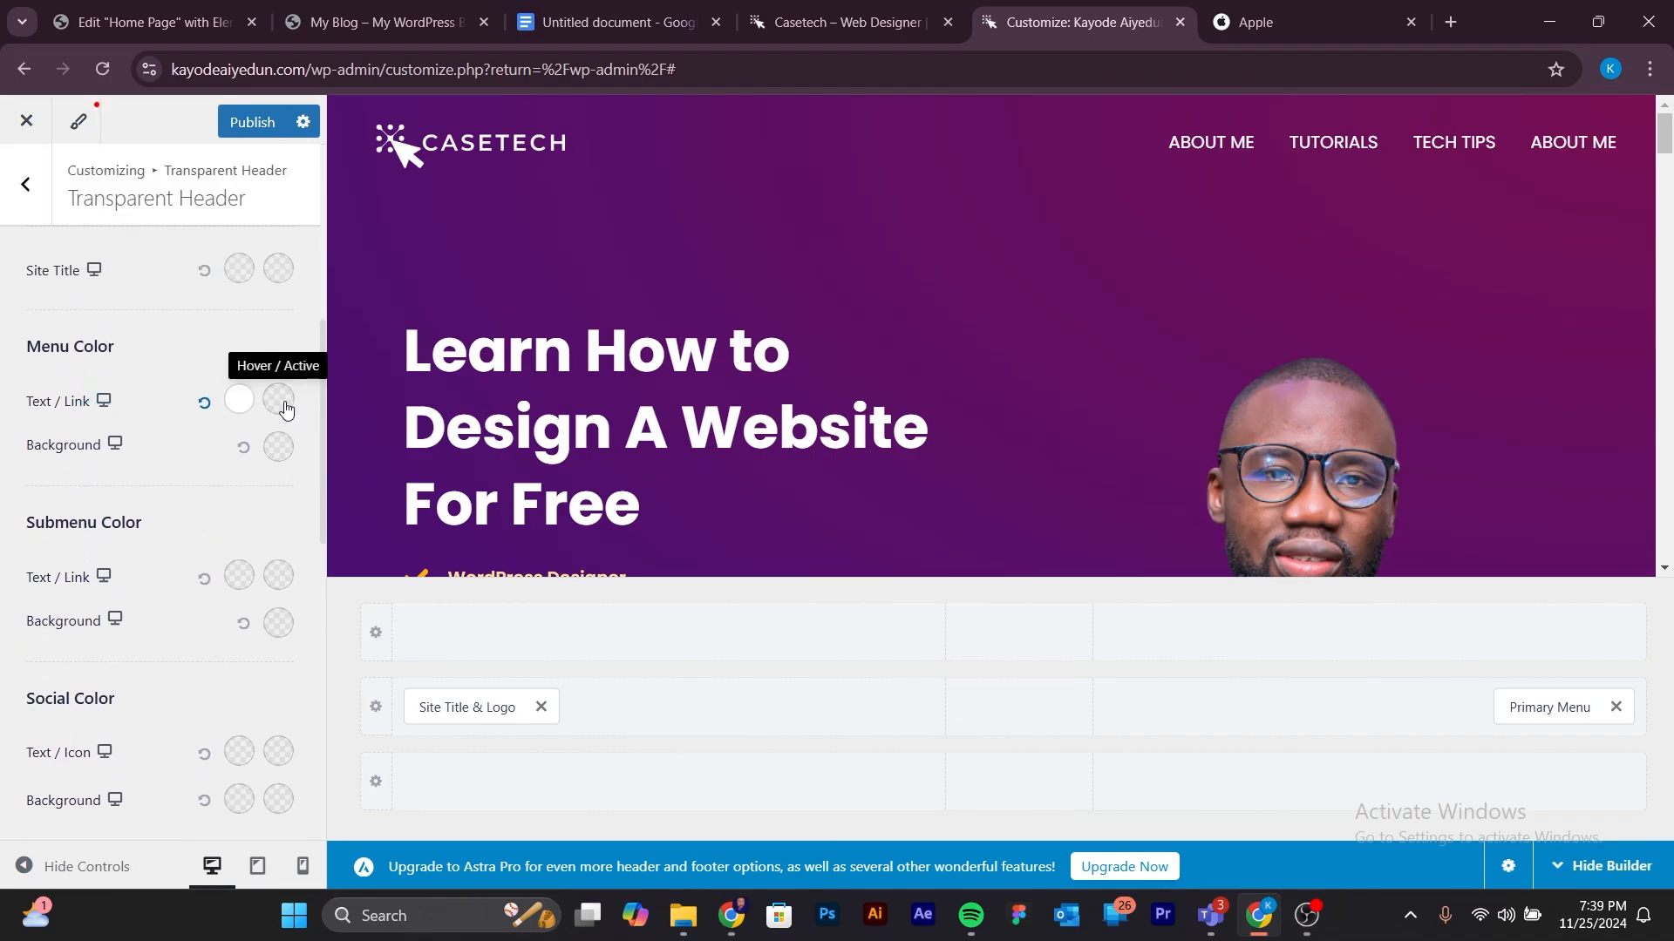
click(288, 400)
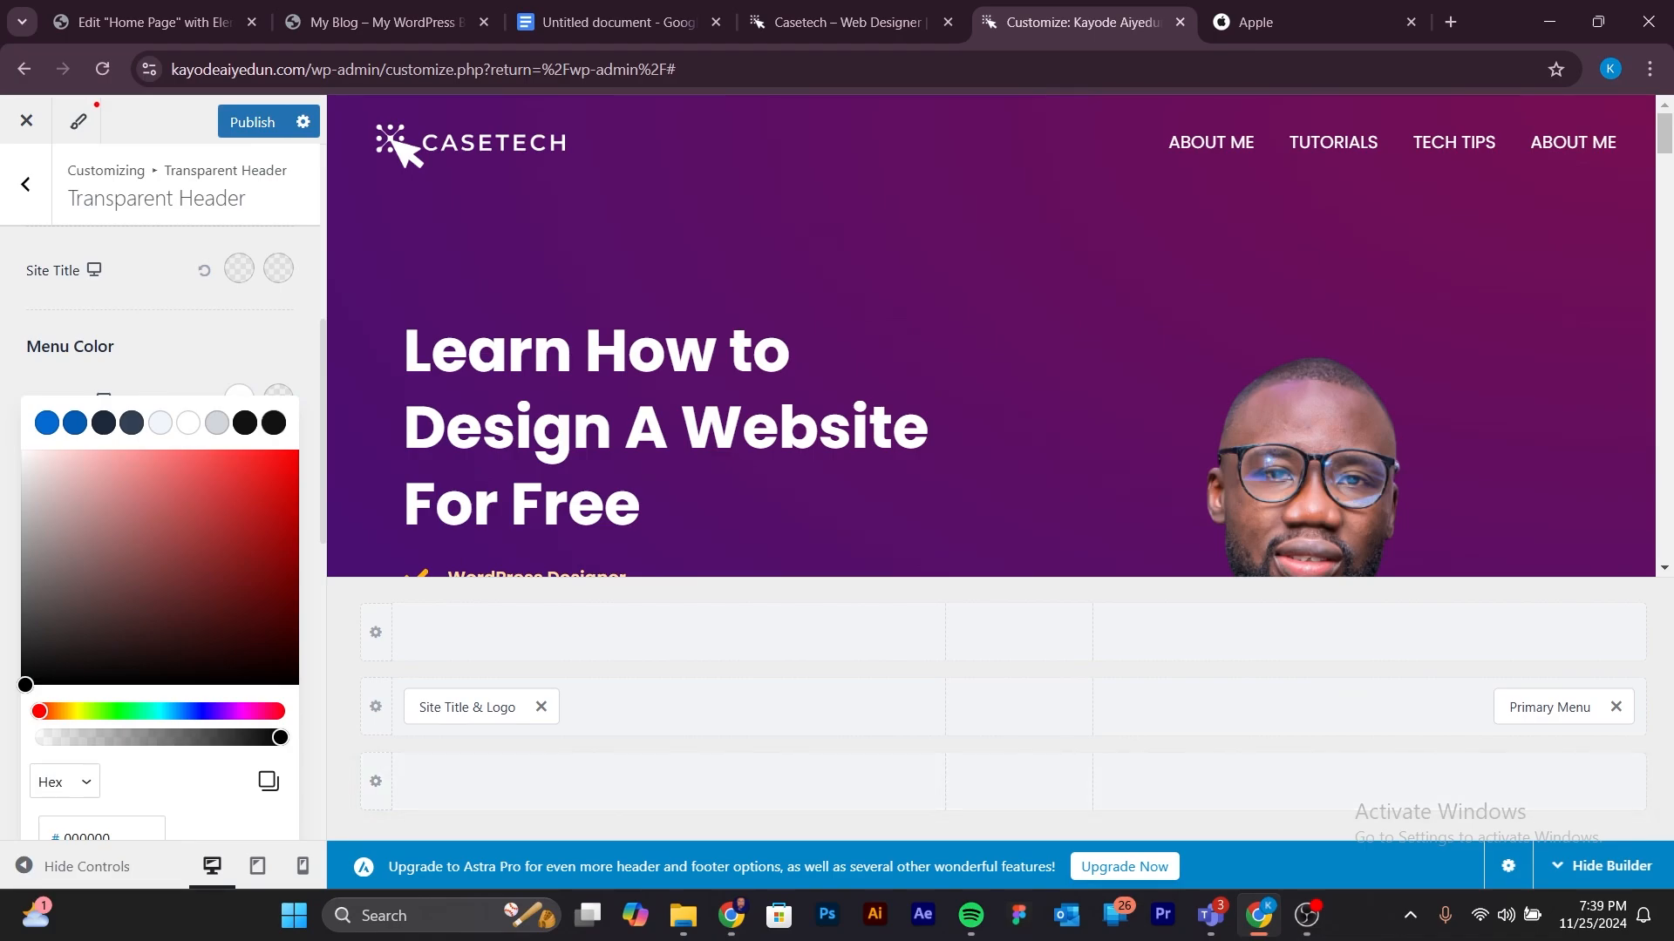
key(alt+Tab)
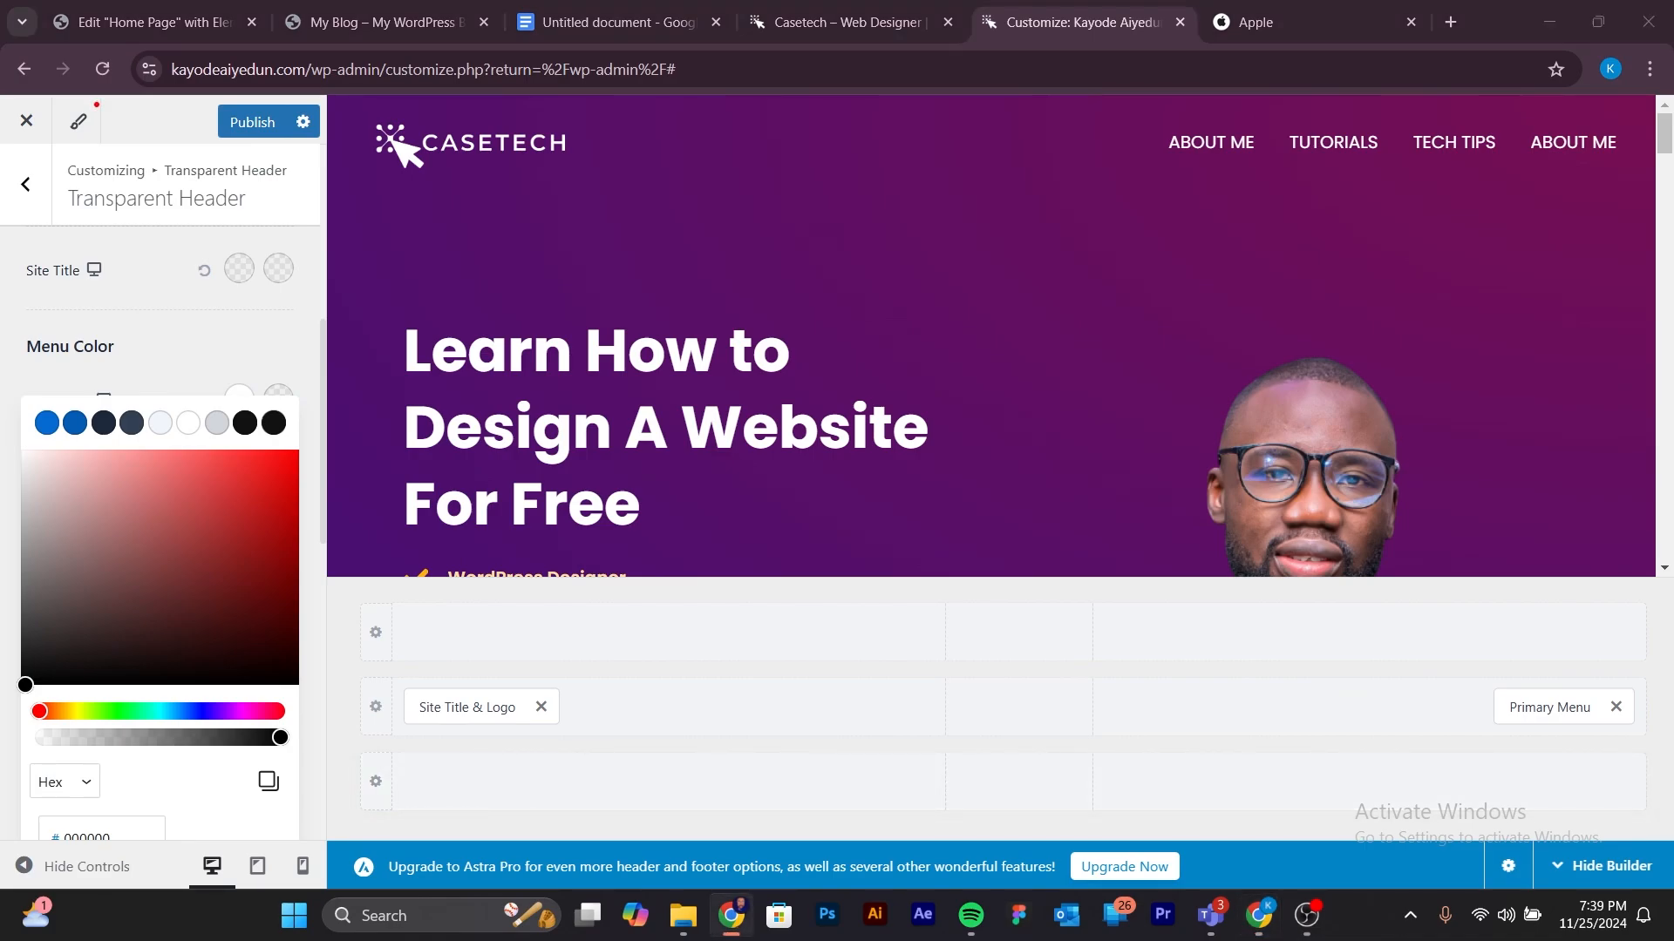
scroll(108, 811, down, 1)
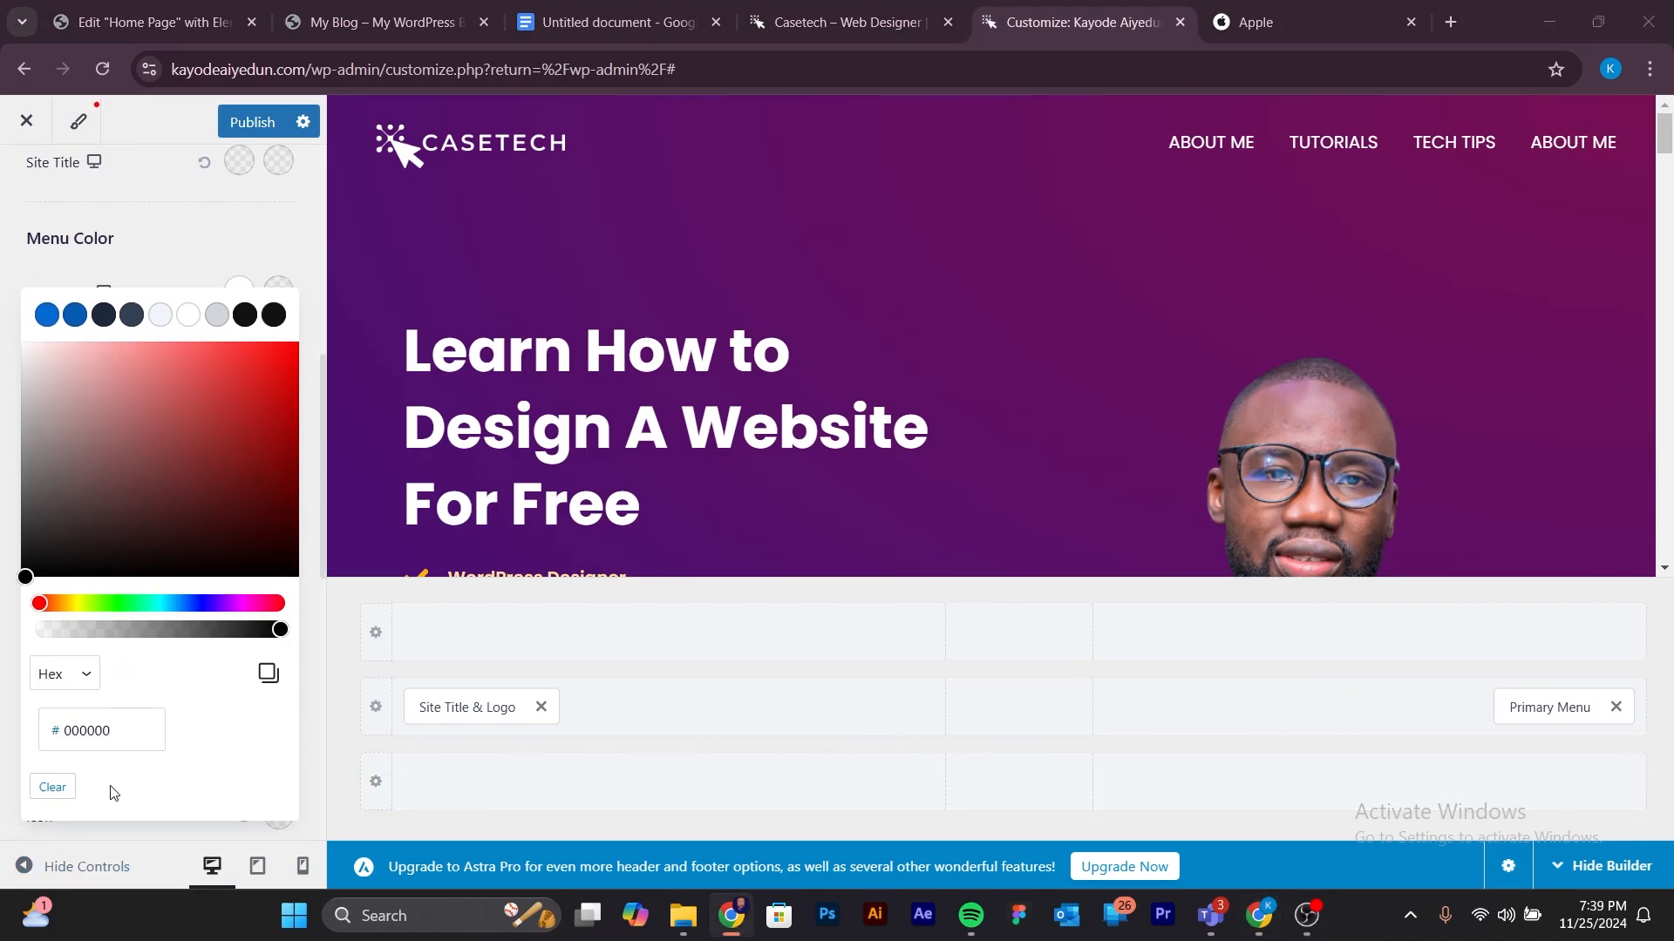
drag(115, 731, 63, 729)
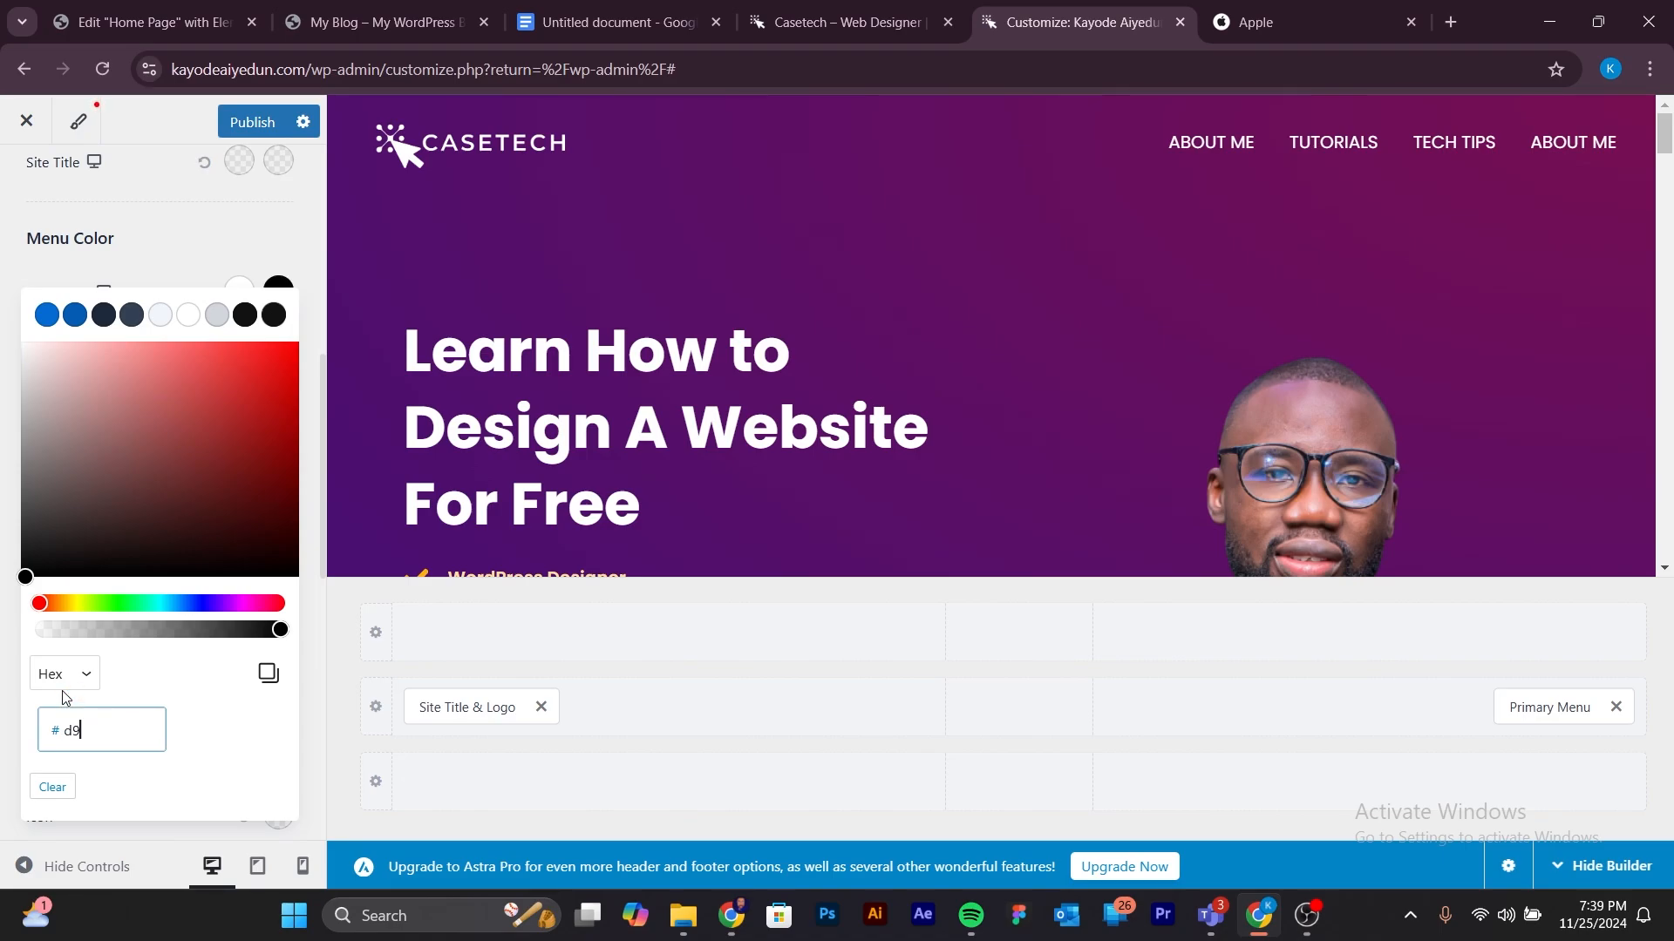
text(d9b500)
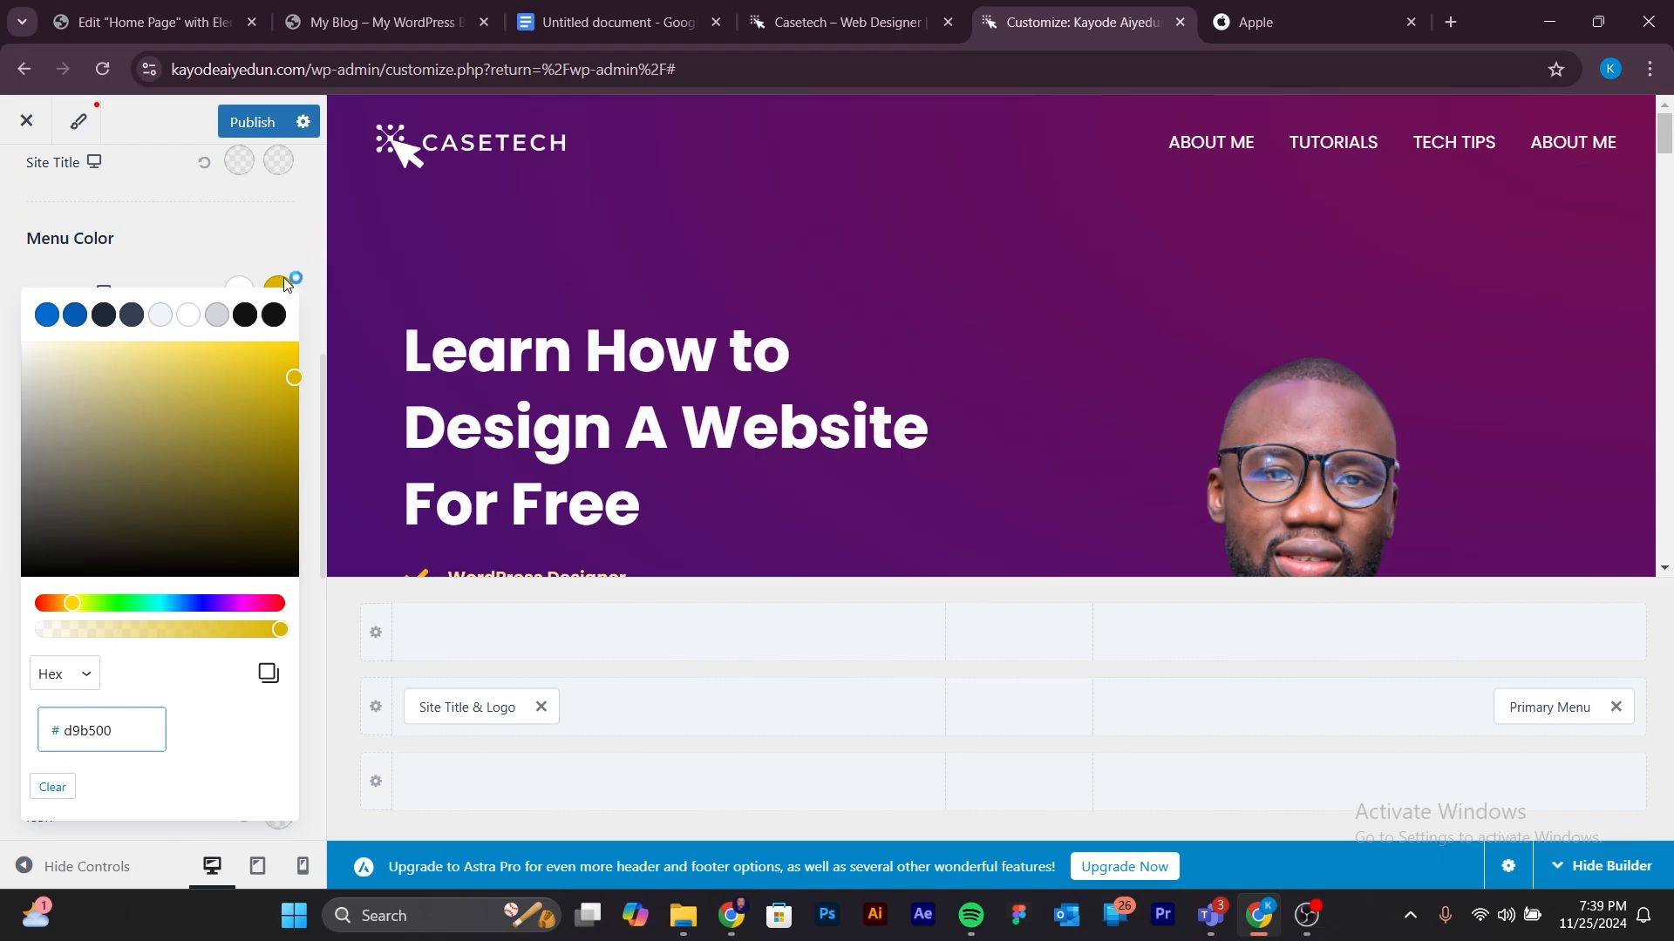
double_click(75, 729)
right_click(75, 732)
click(128, 264)
click(193, 223)
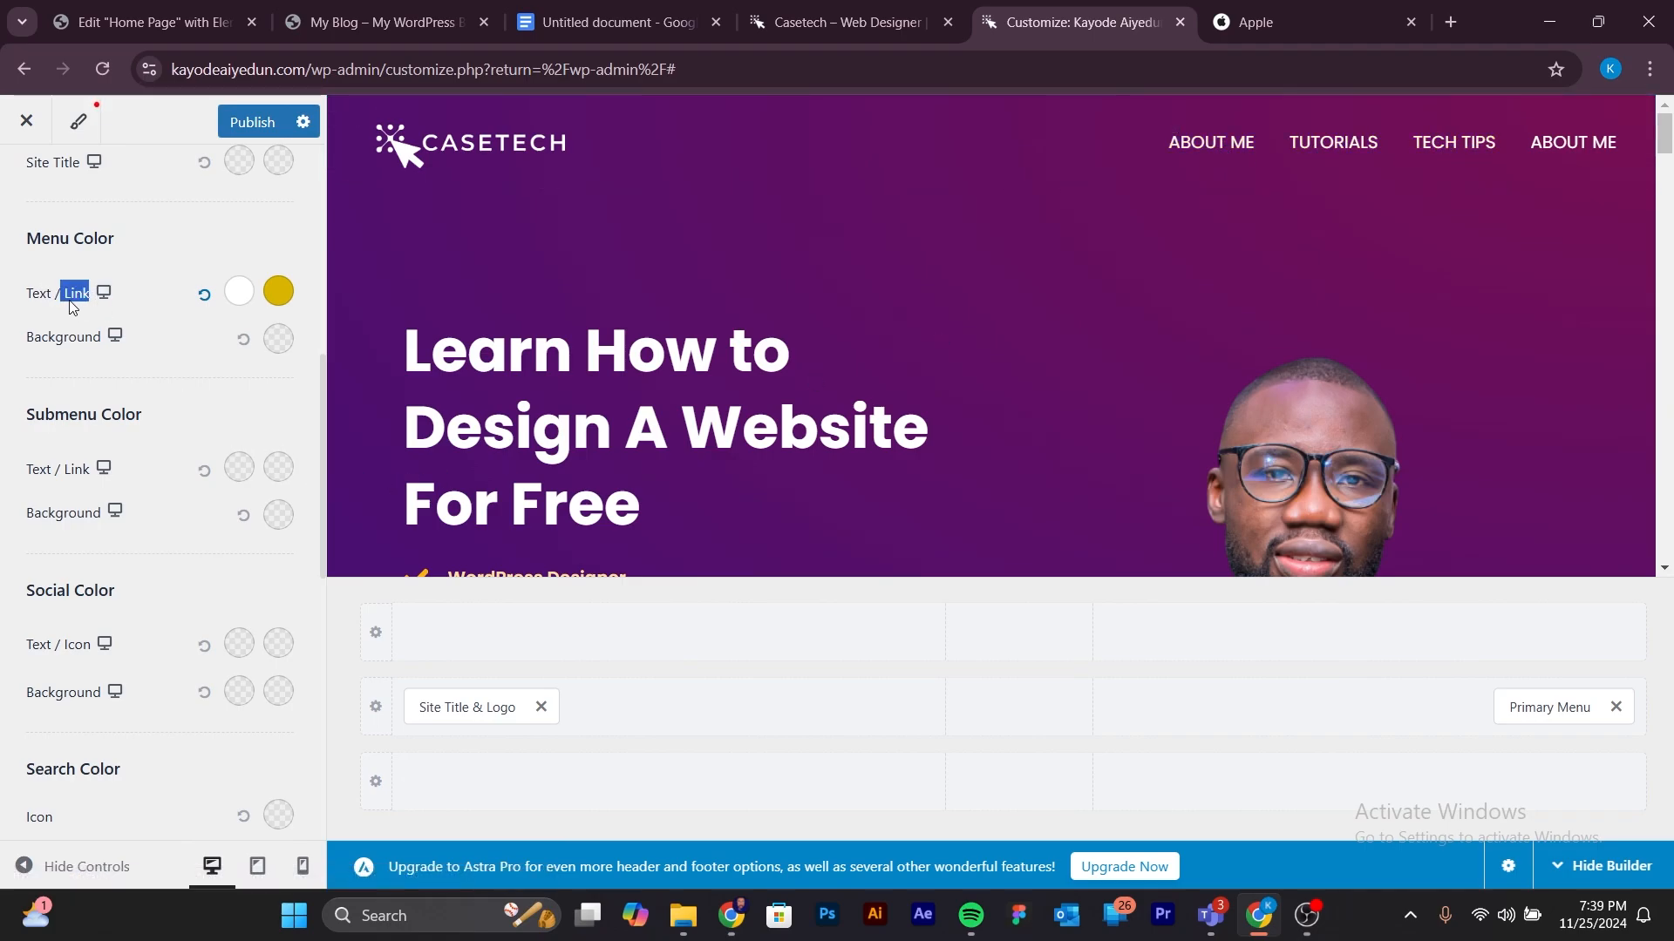
Look through the transparent header's submenu, social, search, button and account color settings.
drag(51, 297, 0, 306)
click(73, 312)
scroll(173, 358, up, 1)
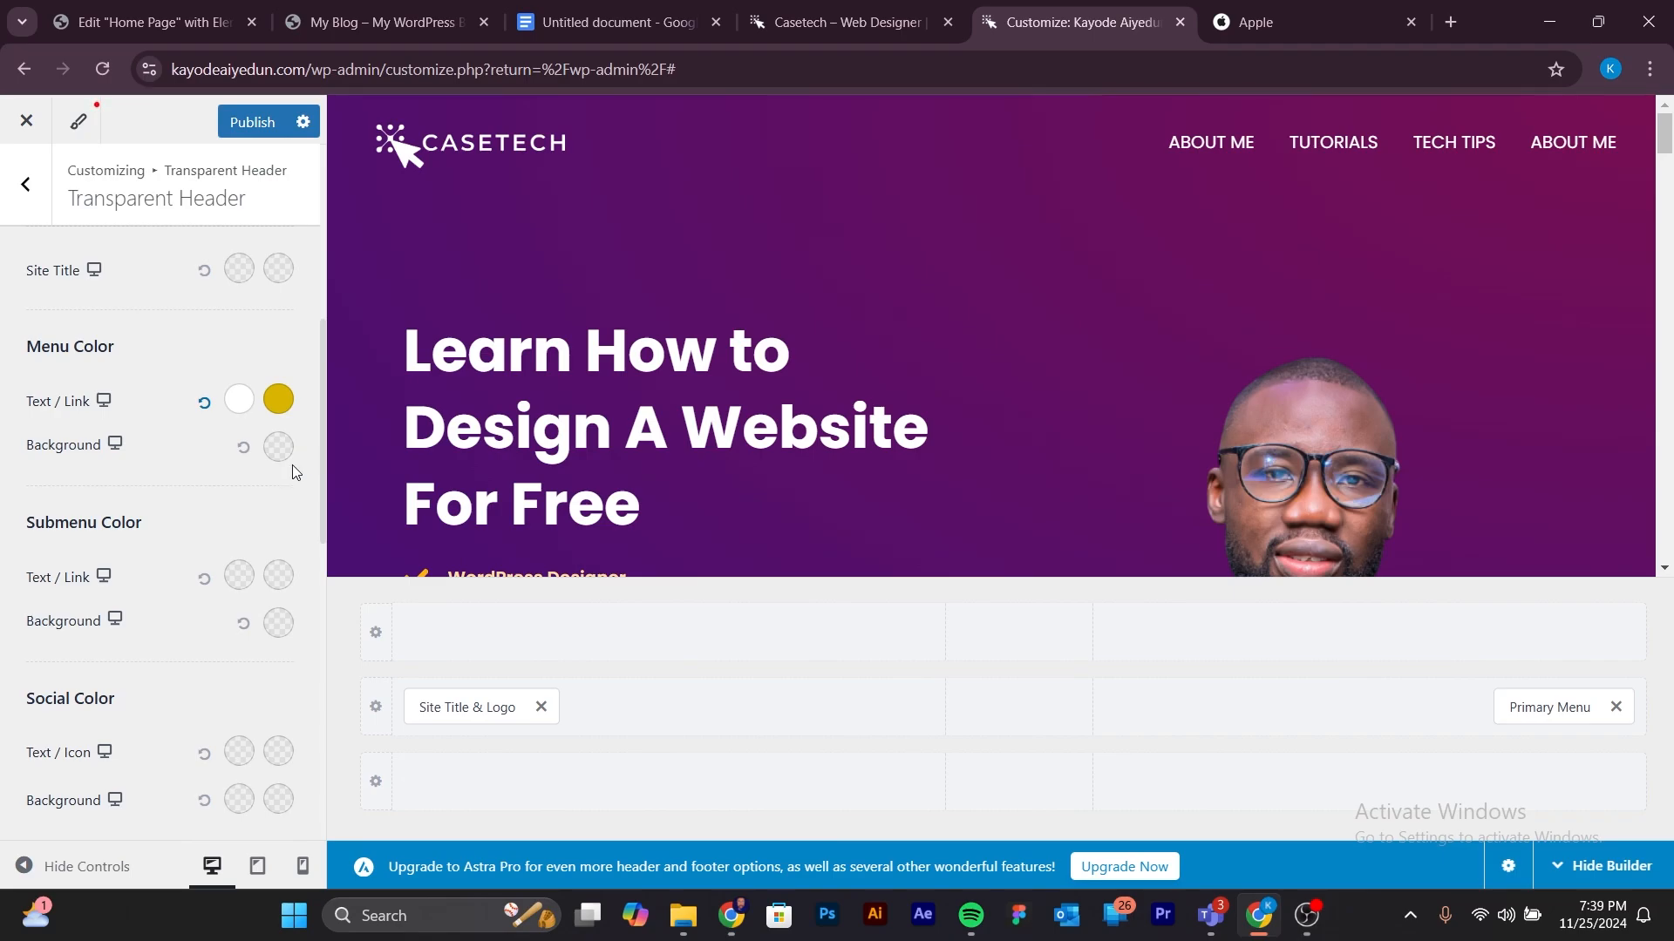
scroll(201, 604, down, 3)
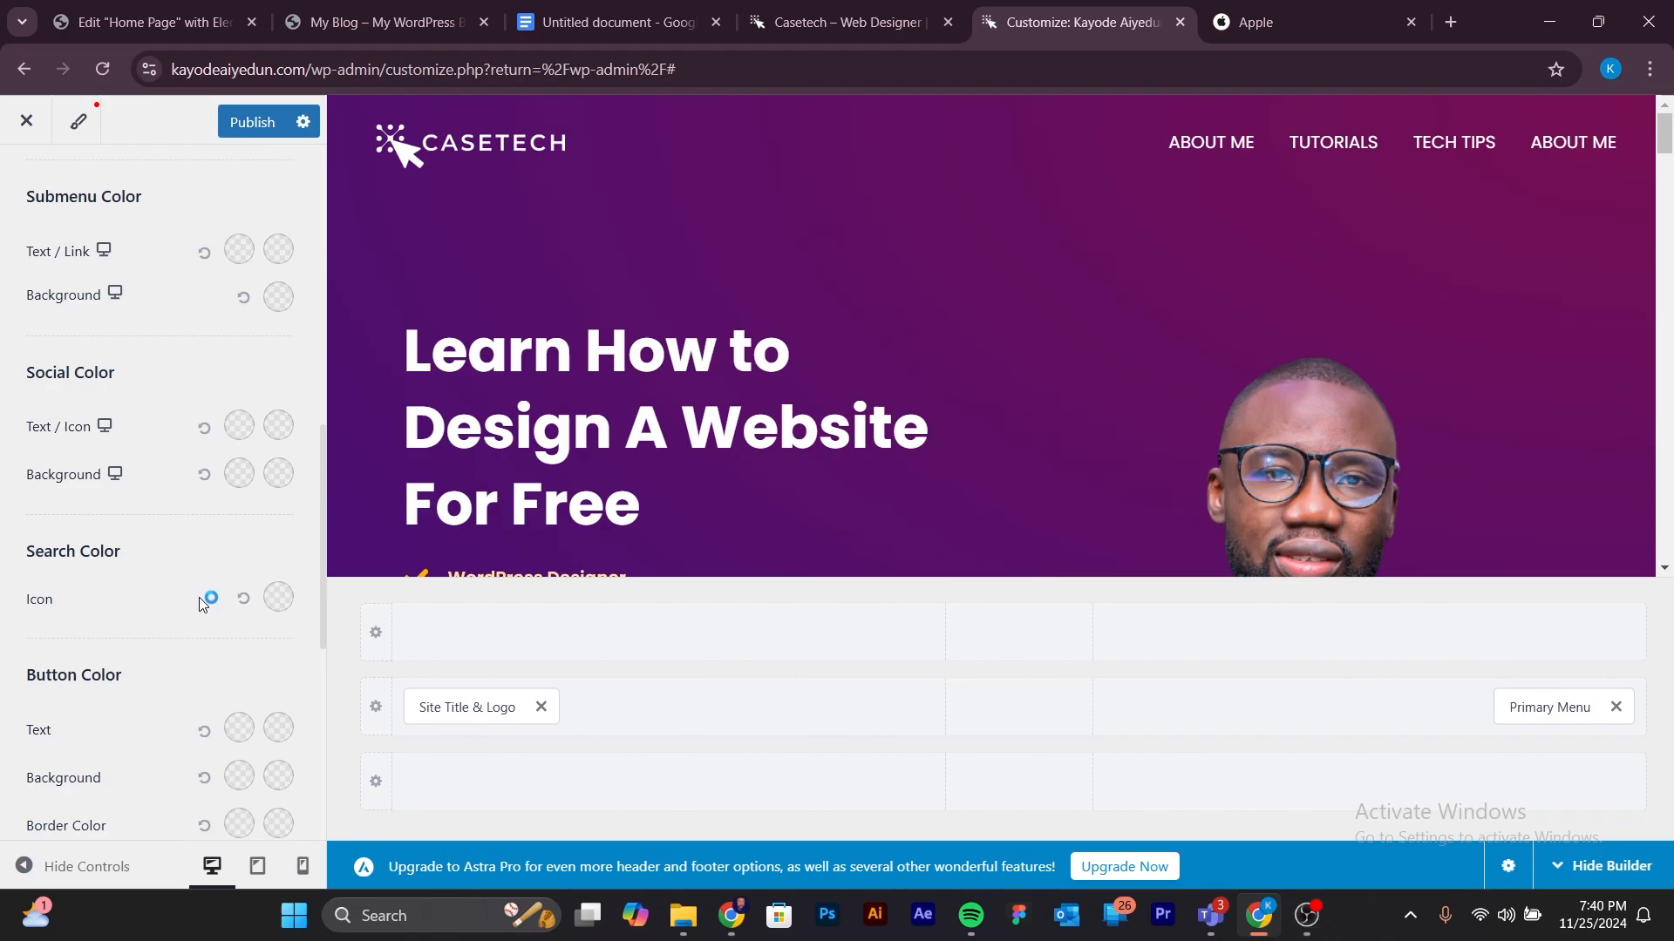
scroll(198, 598, down, 1)
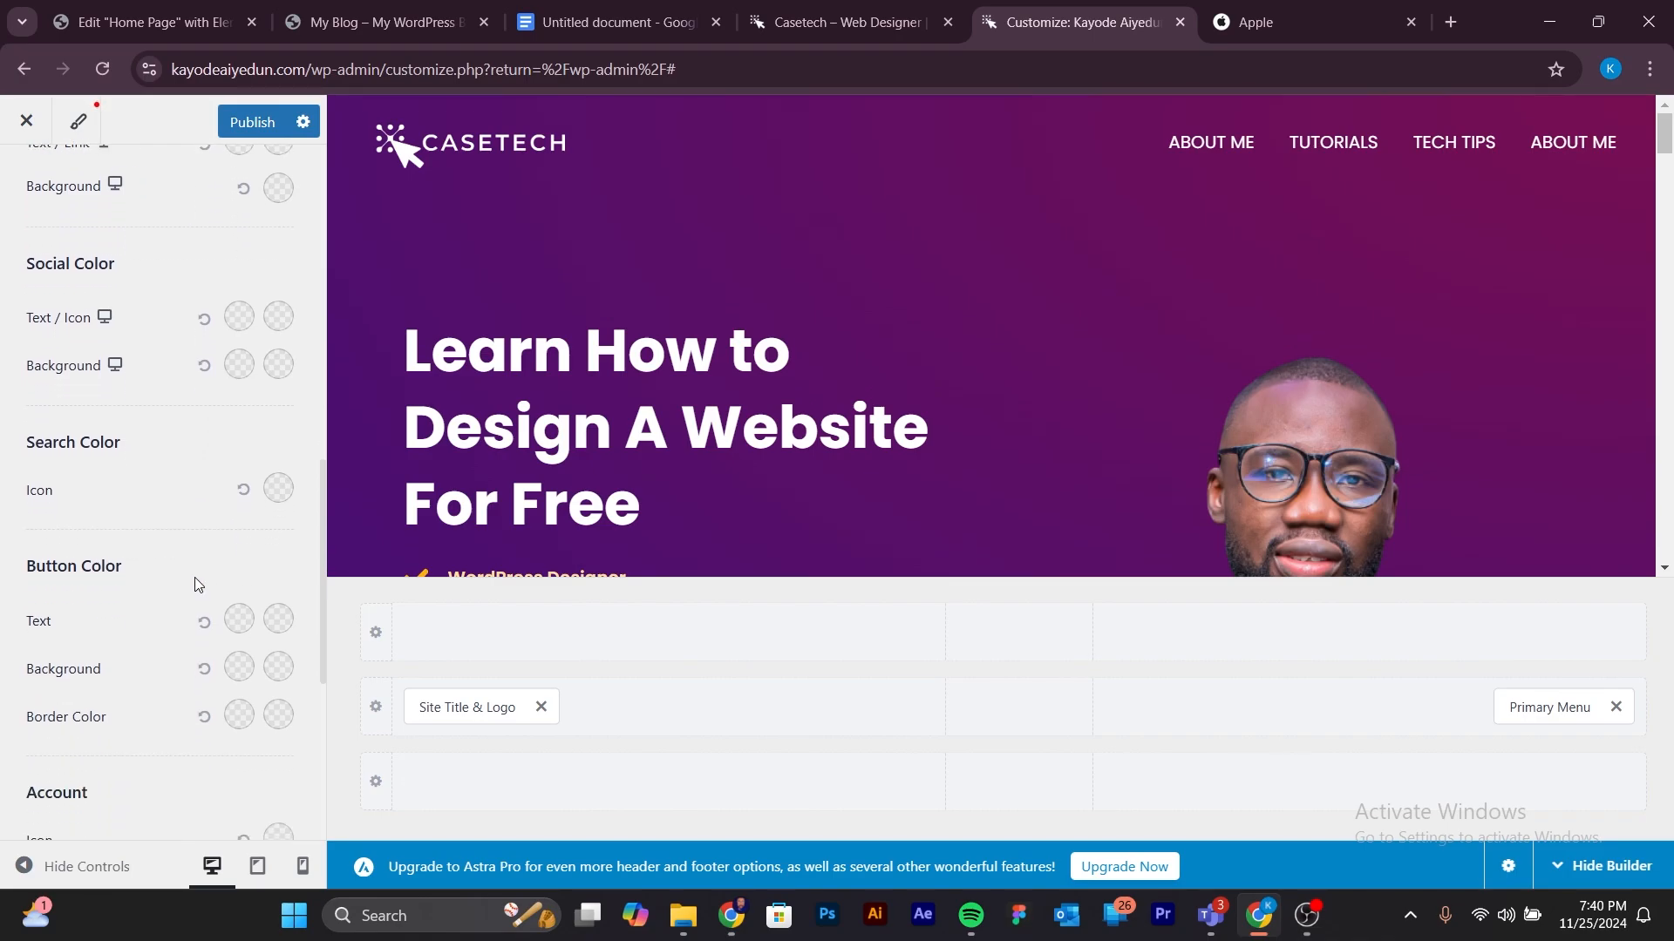
scroll(209, 557, down, 1)
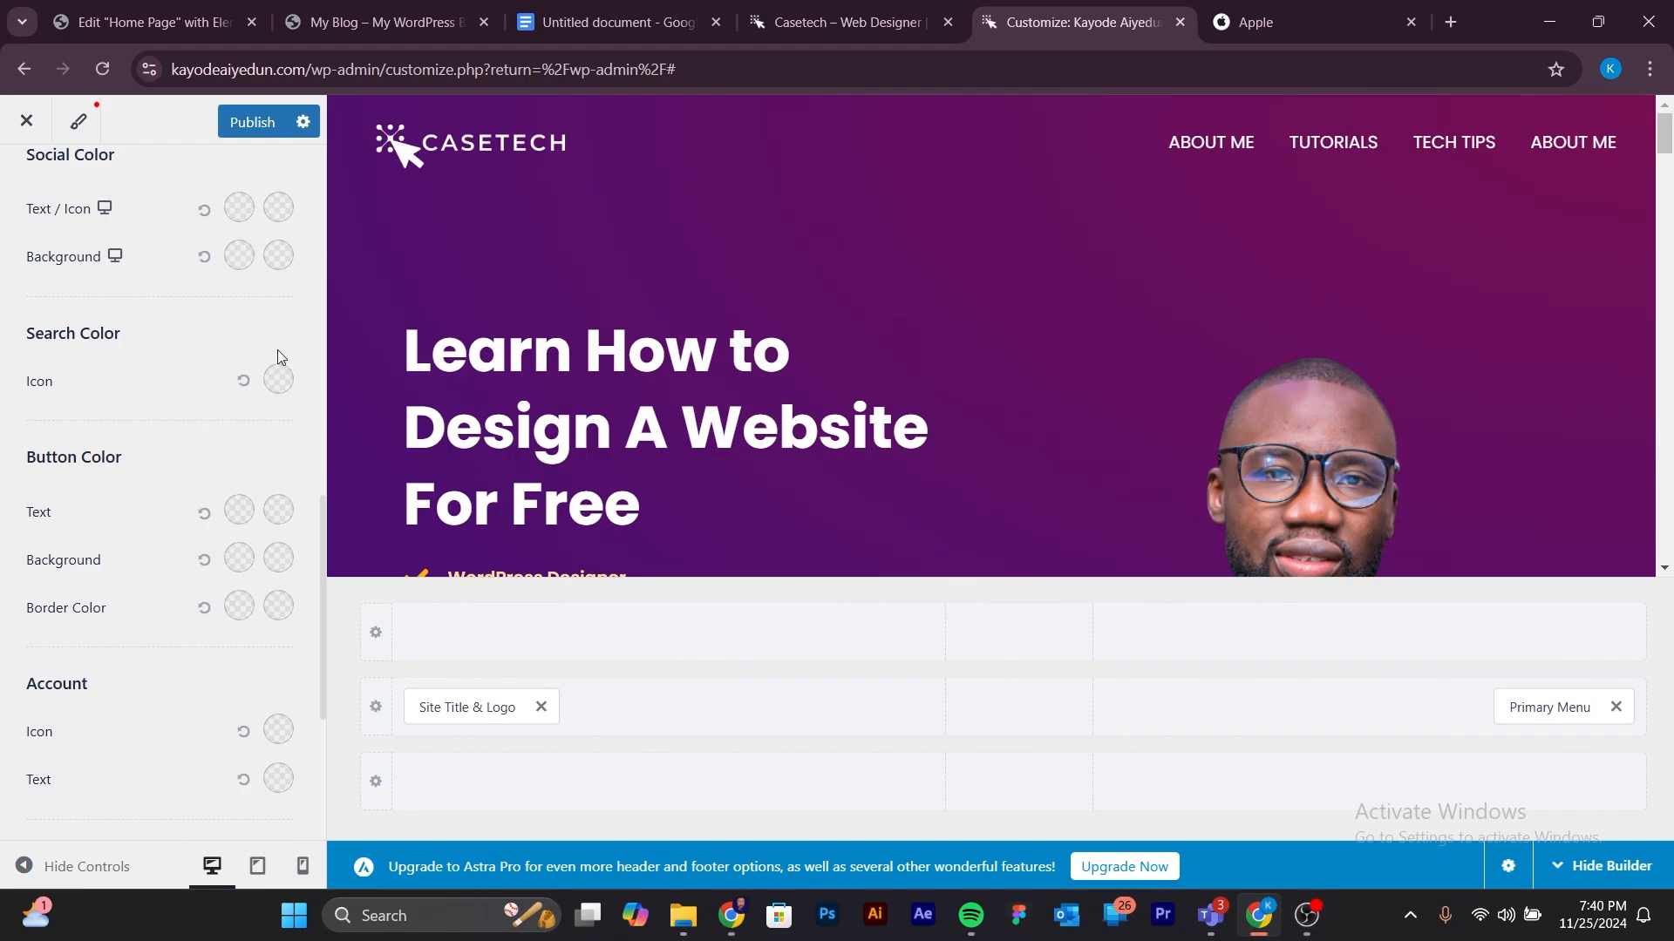
Check the Subscribe button on the Casetech reference site, and add a Button element beside the Primary Menu in the header's main row.
click(829, 24)
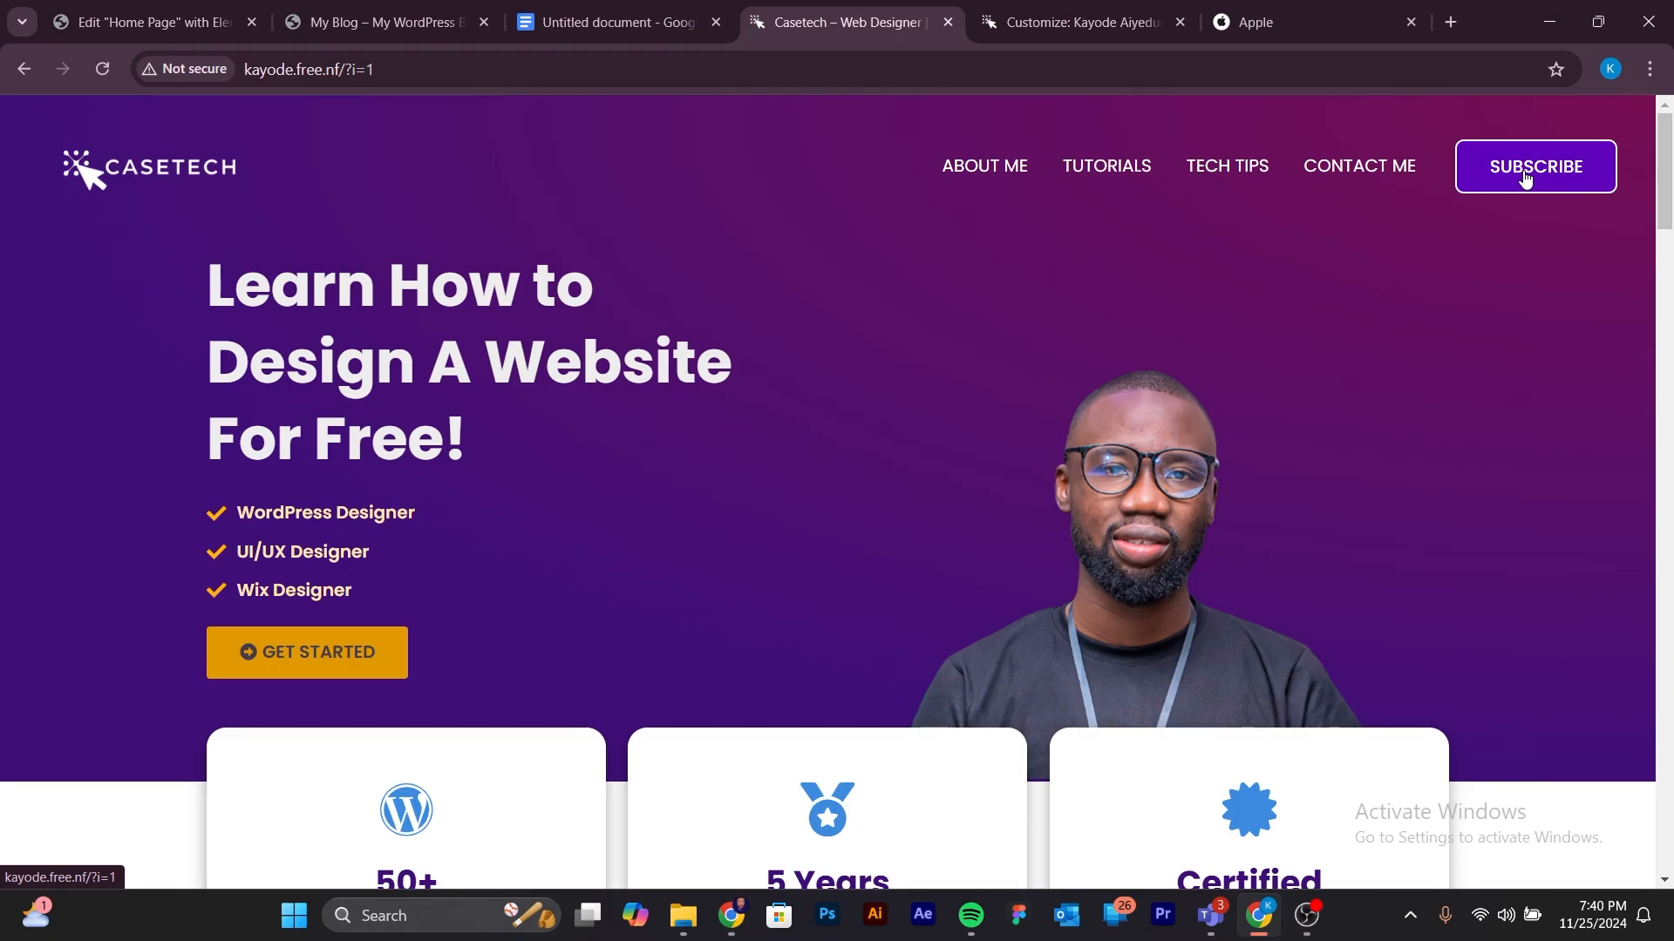
click(1088, 24)
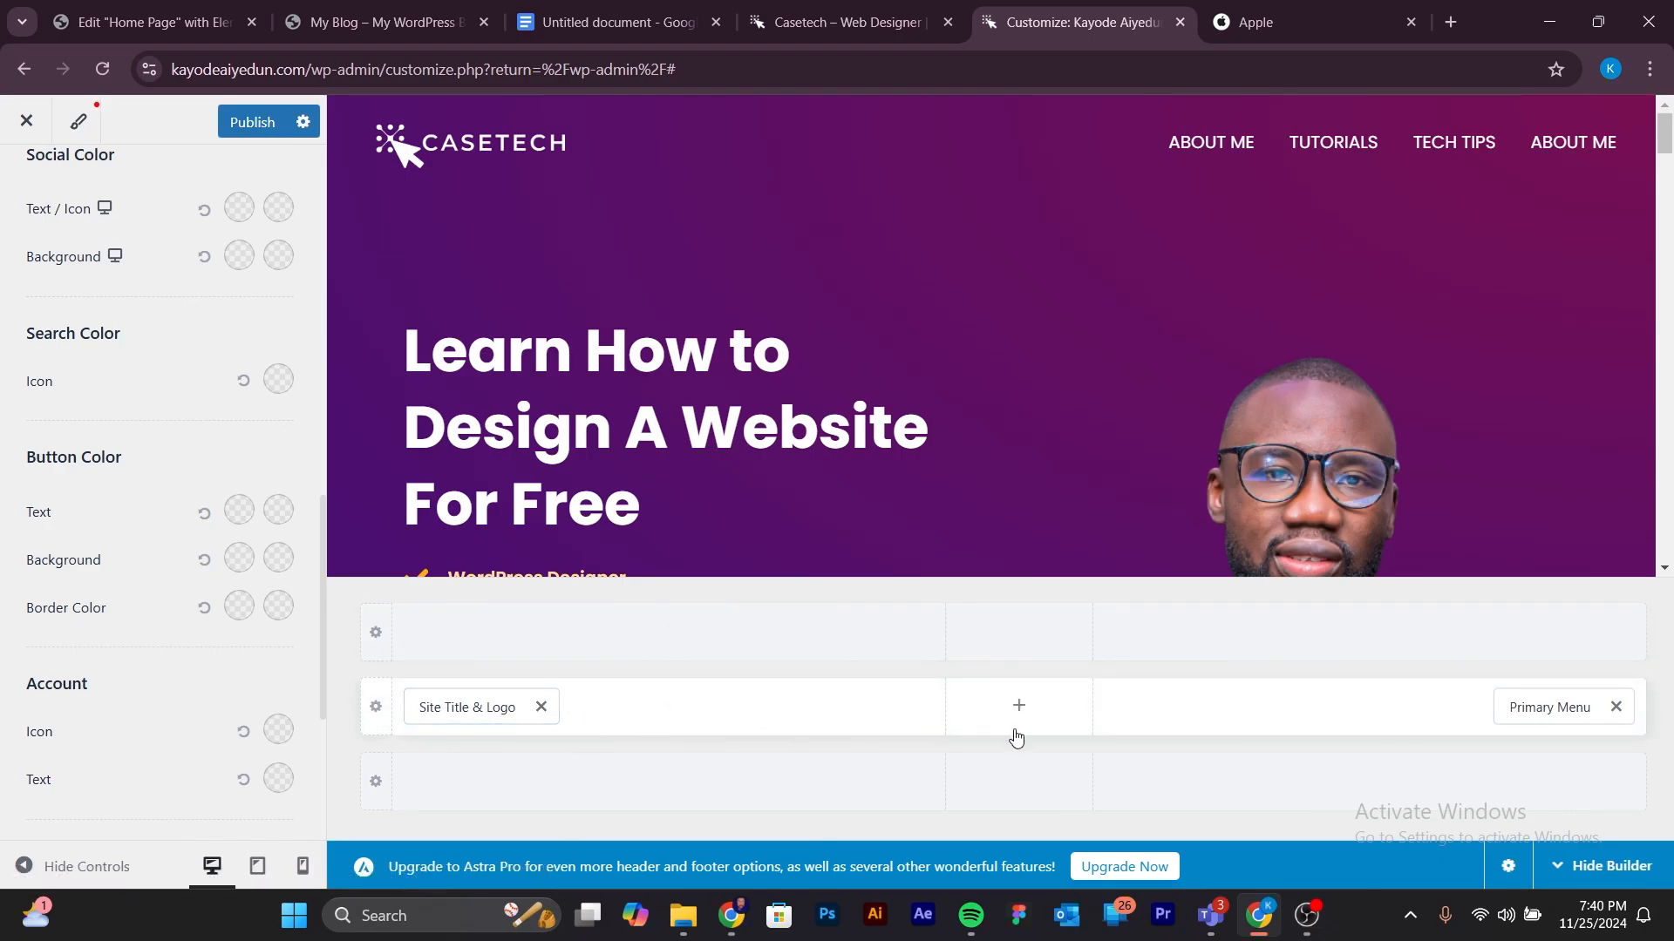
click(1369, 708)
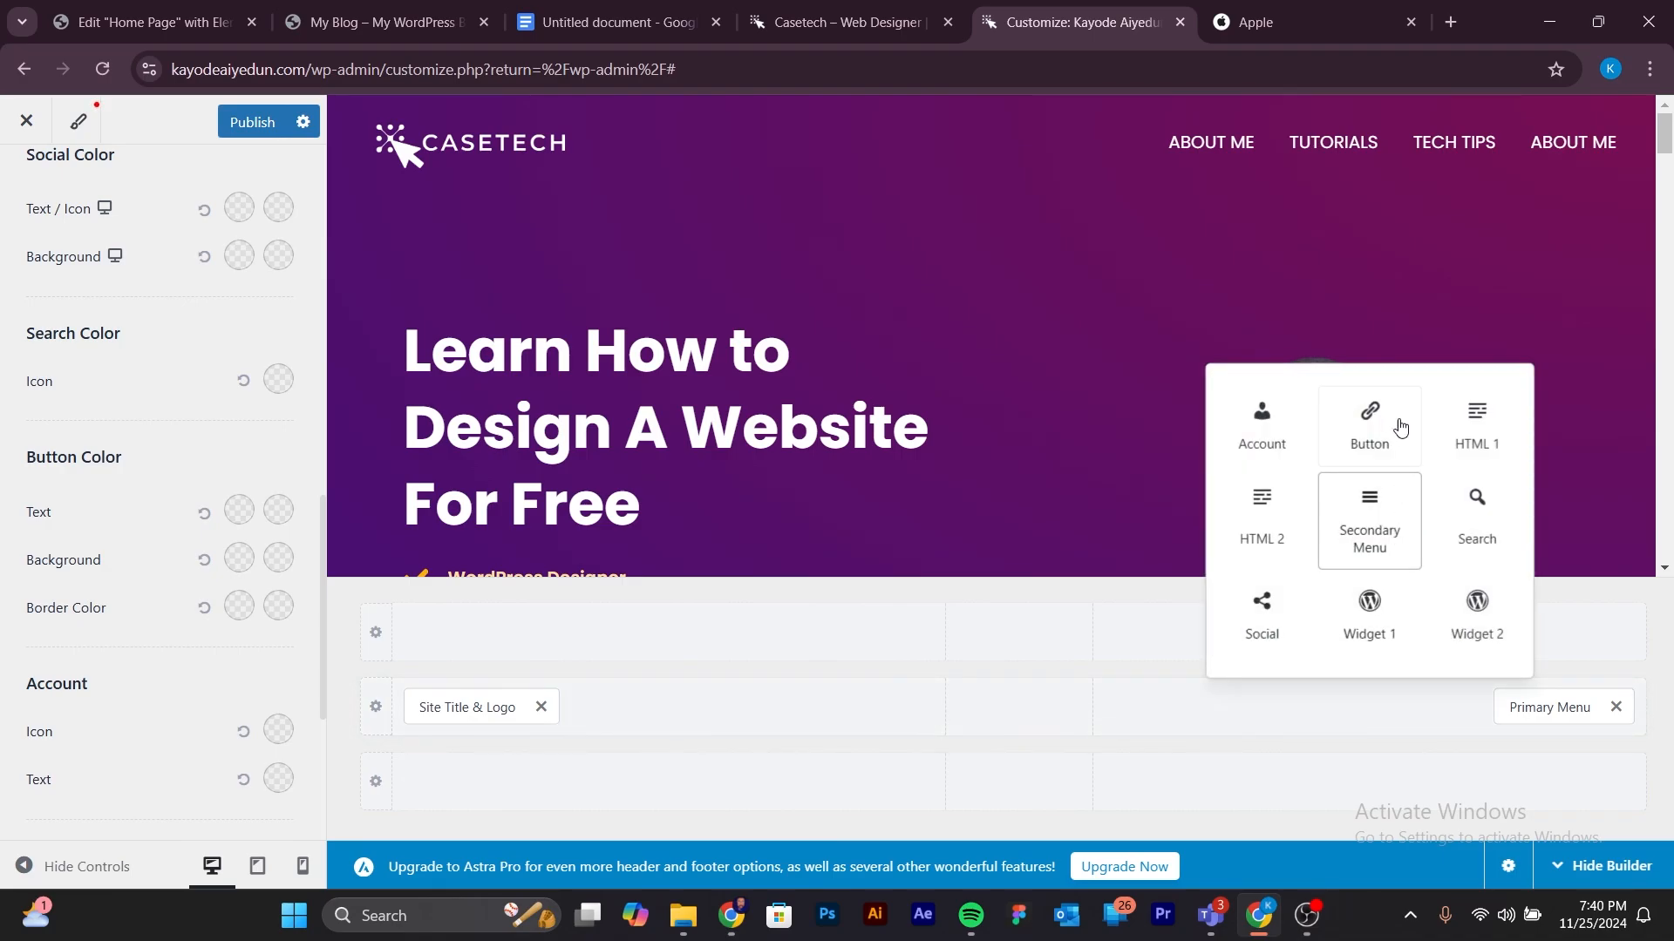
click(1370, 425)
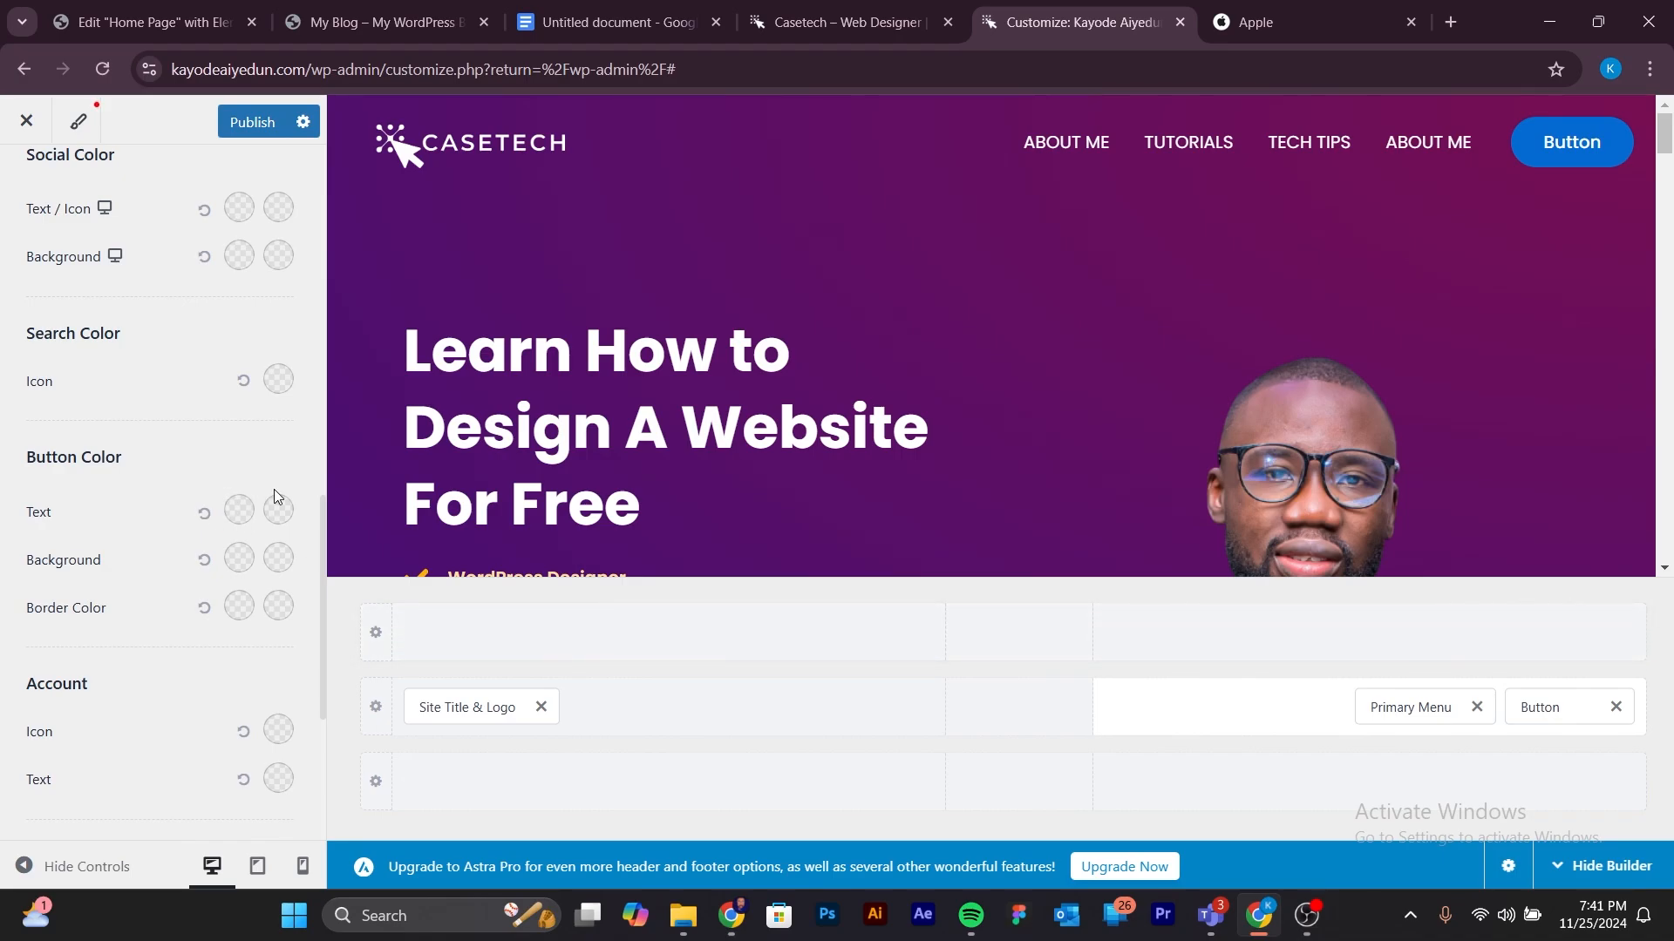
Set both the normal and hover text colors of the transparent header's button to white.
click(237, 518)
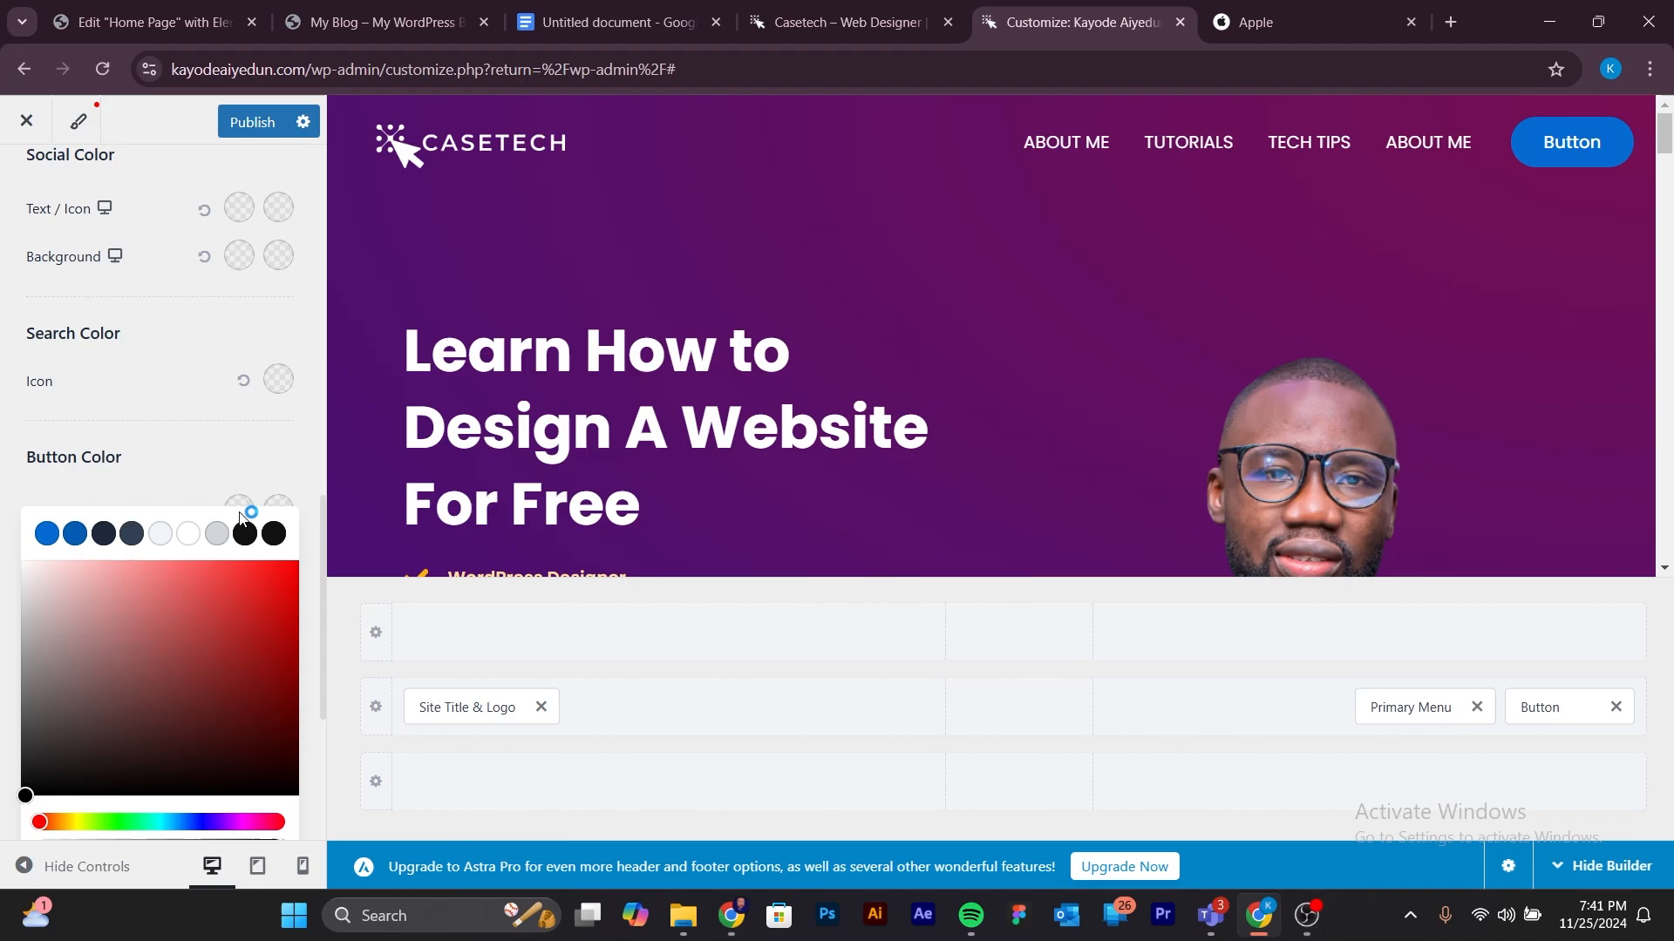
drag(24, 574, 9, 560)
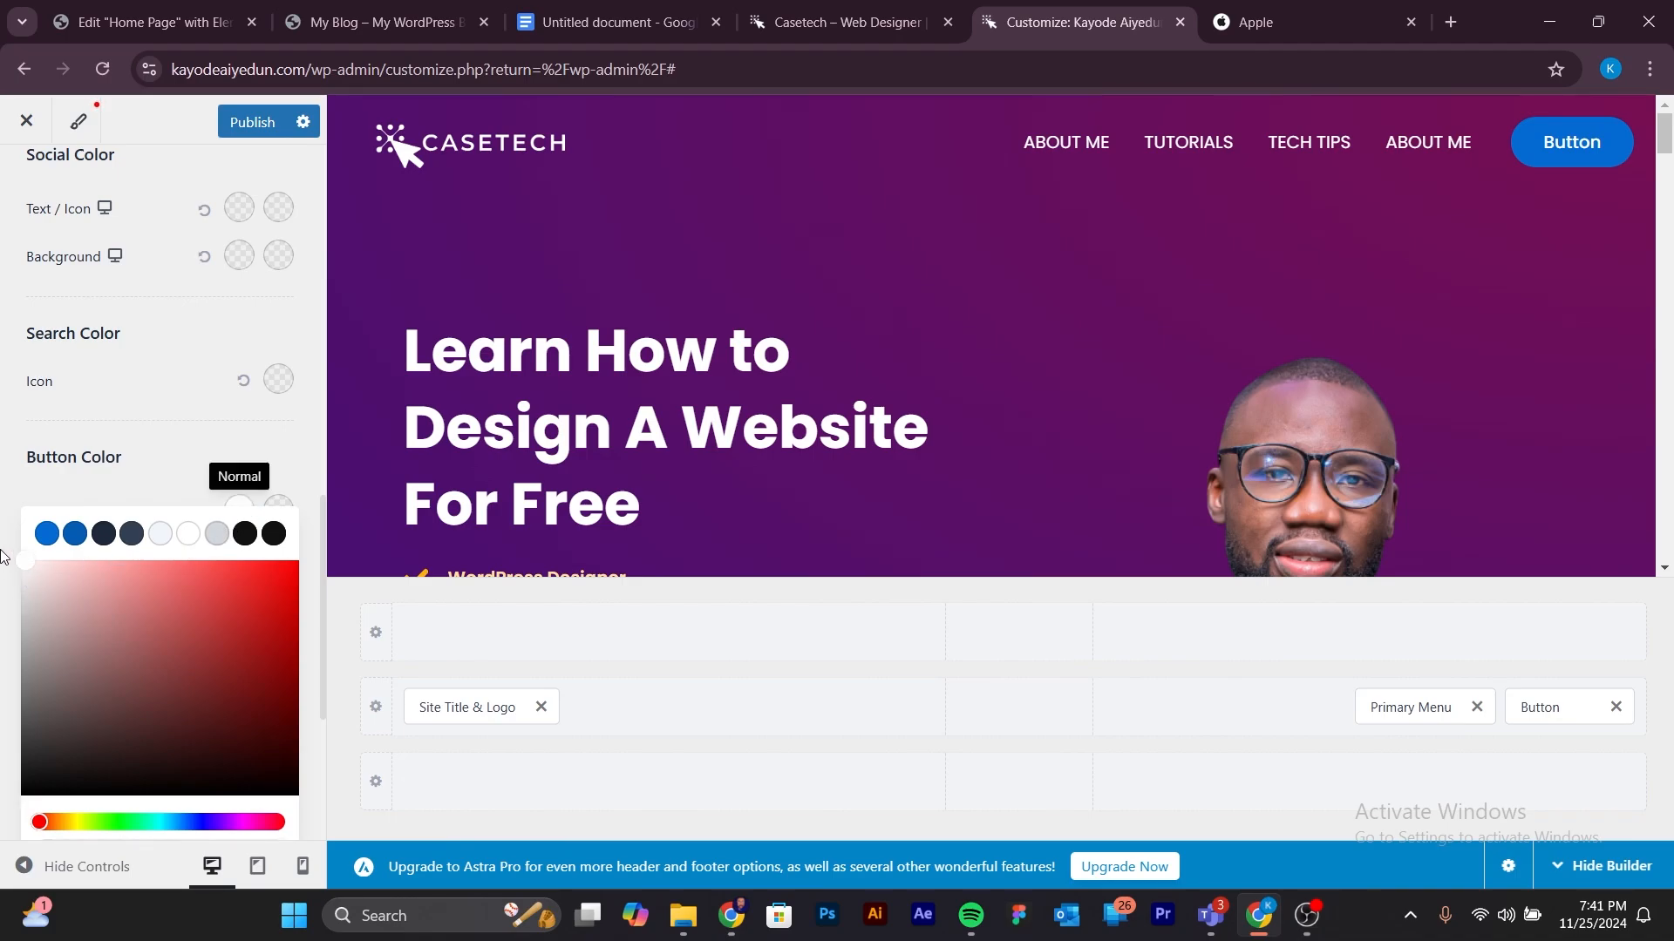
click(176, 459)
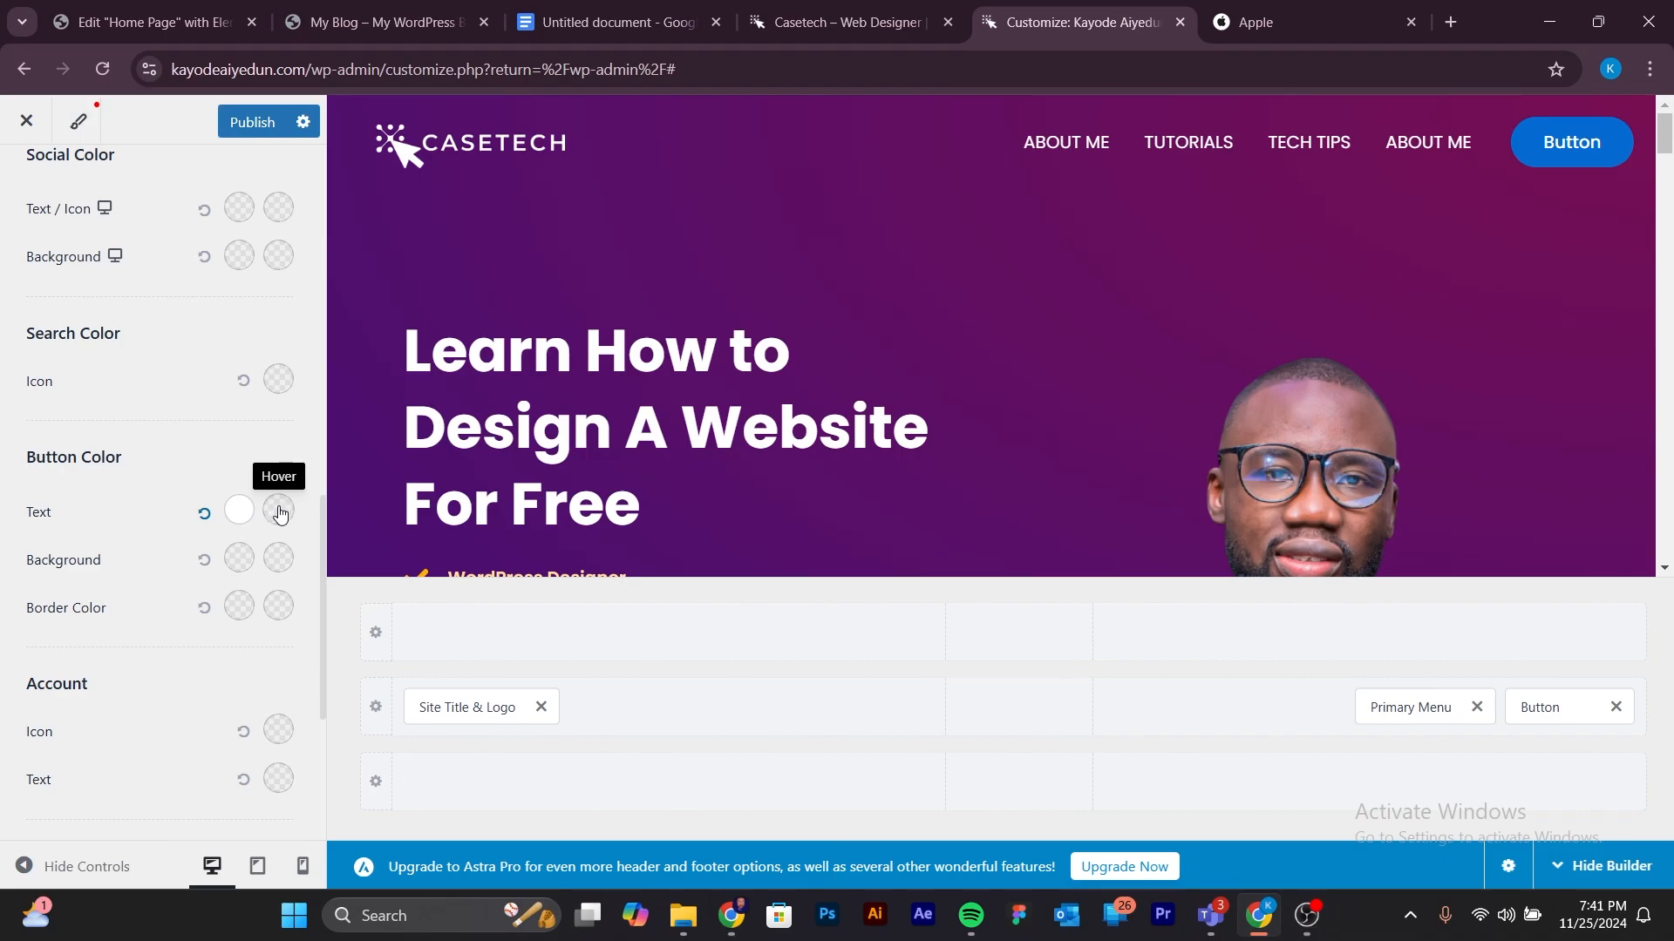
click(279, 513)
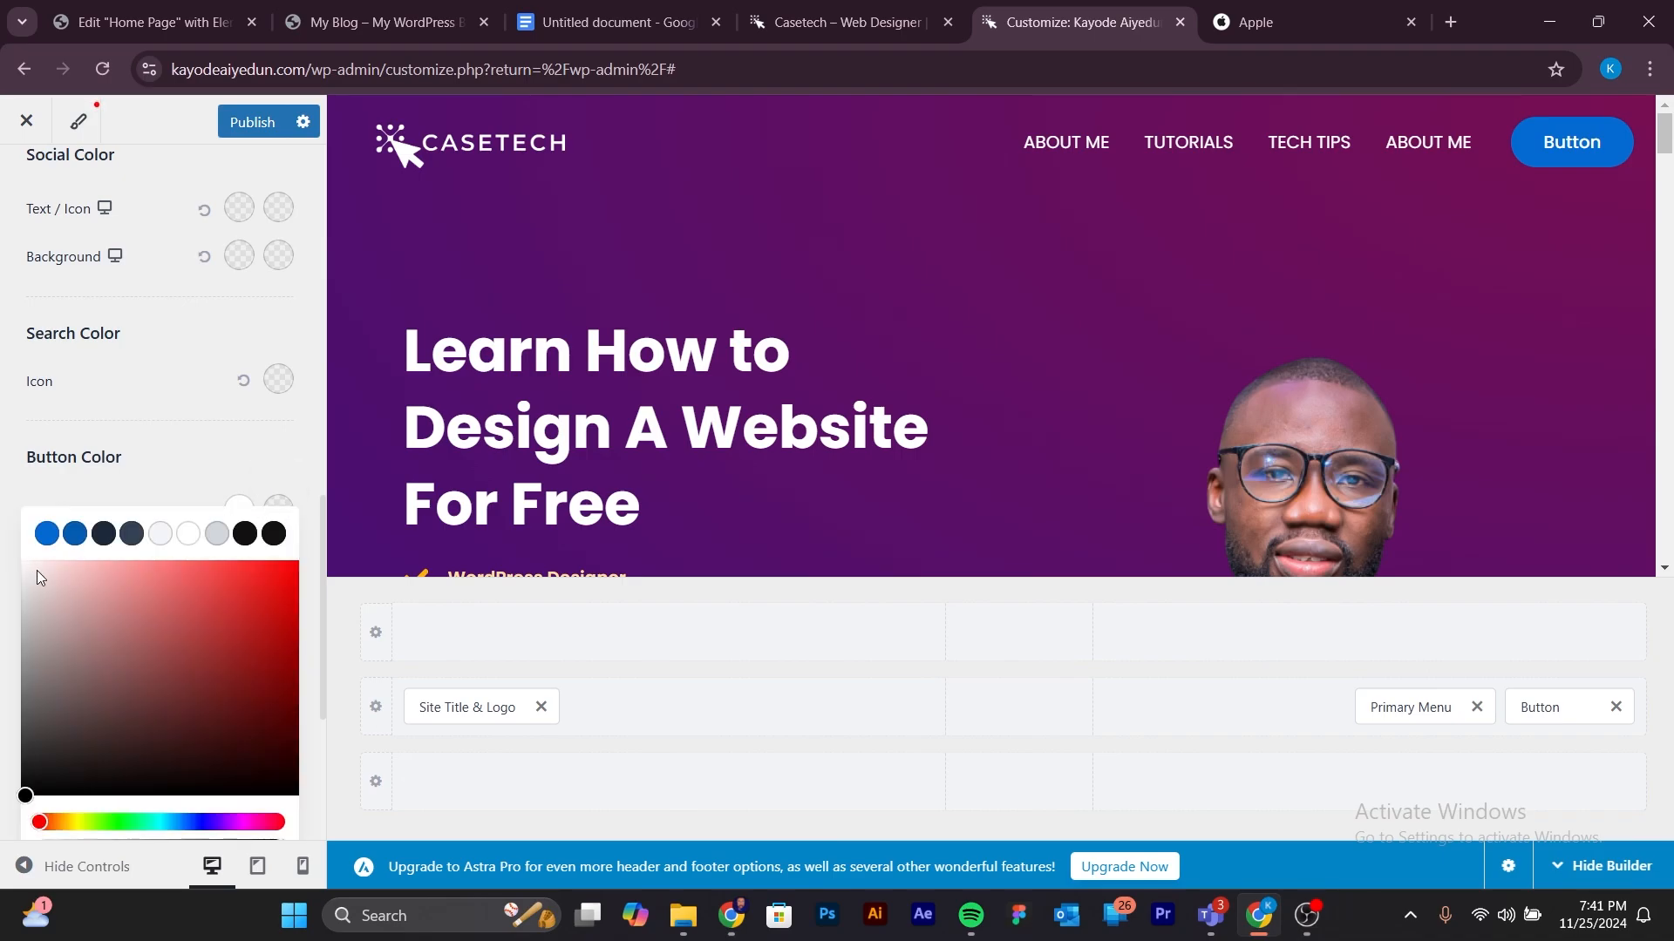
drag(37, 572, 1, 548)
click(267, 446)
Set the normal background color of the transparent header's button to D9B500.
scroll(174, 488, down, 1)
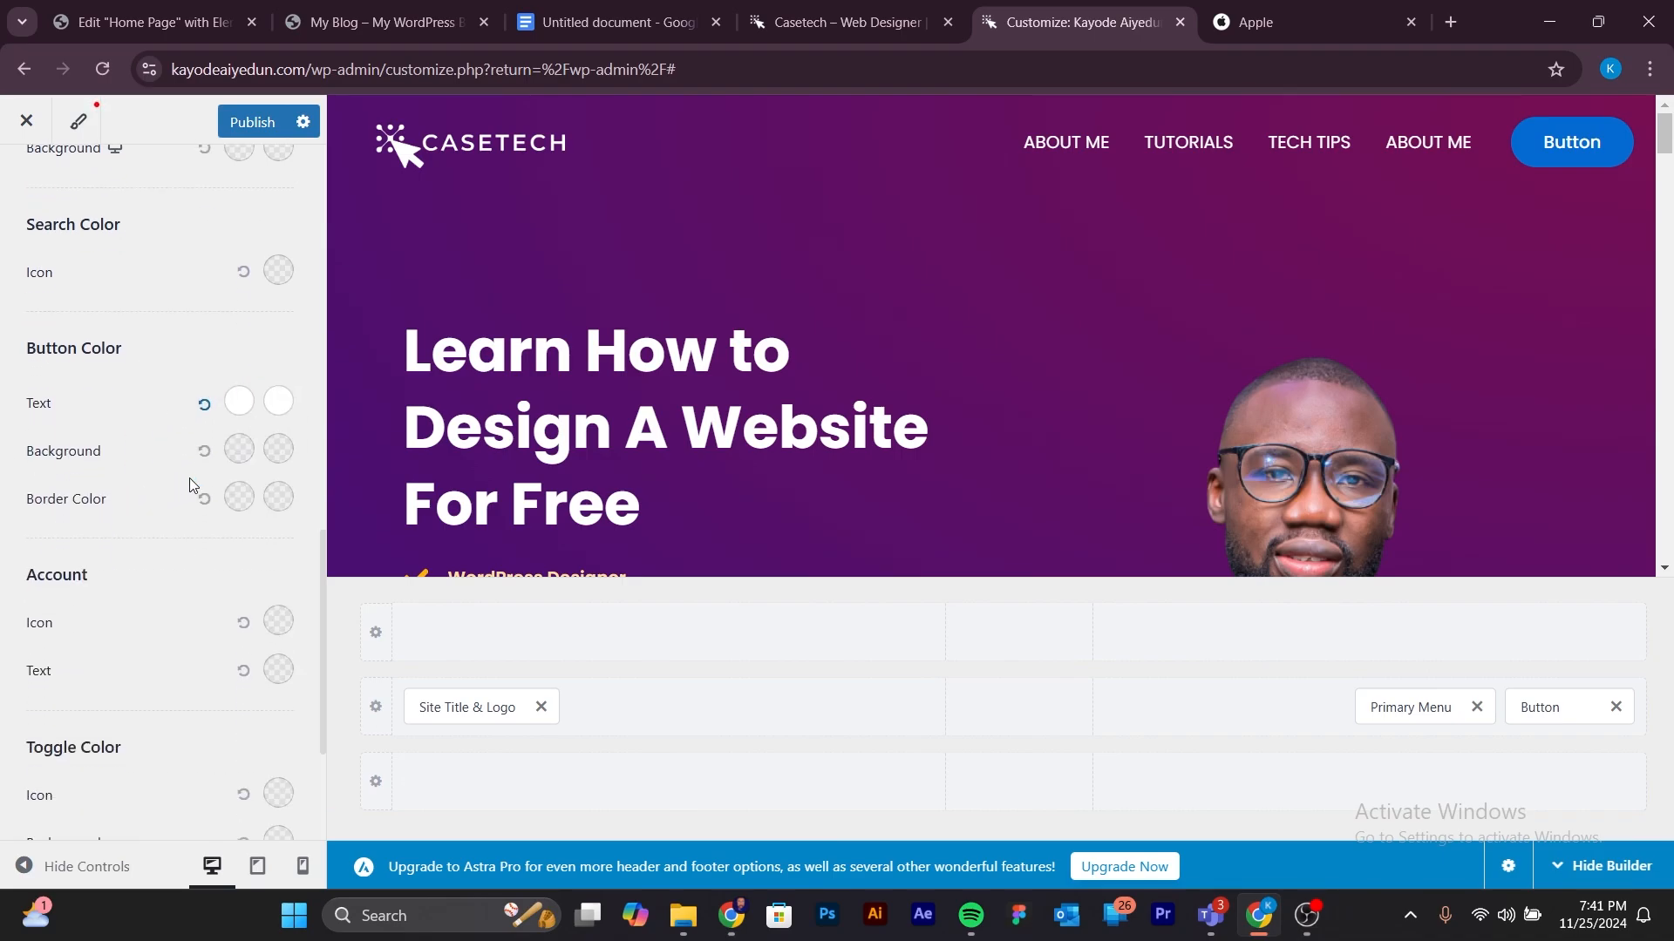
click(241, 450)
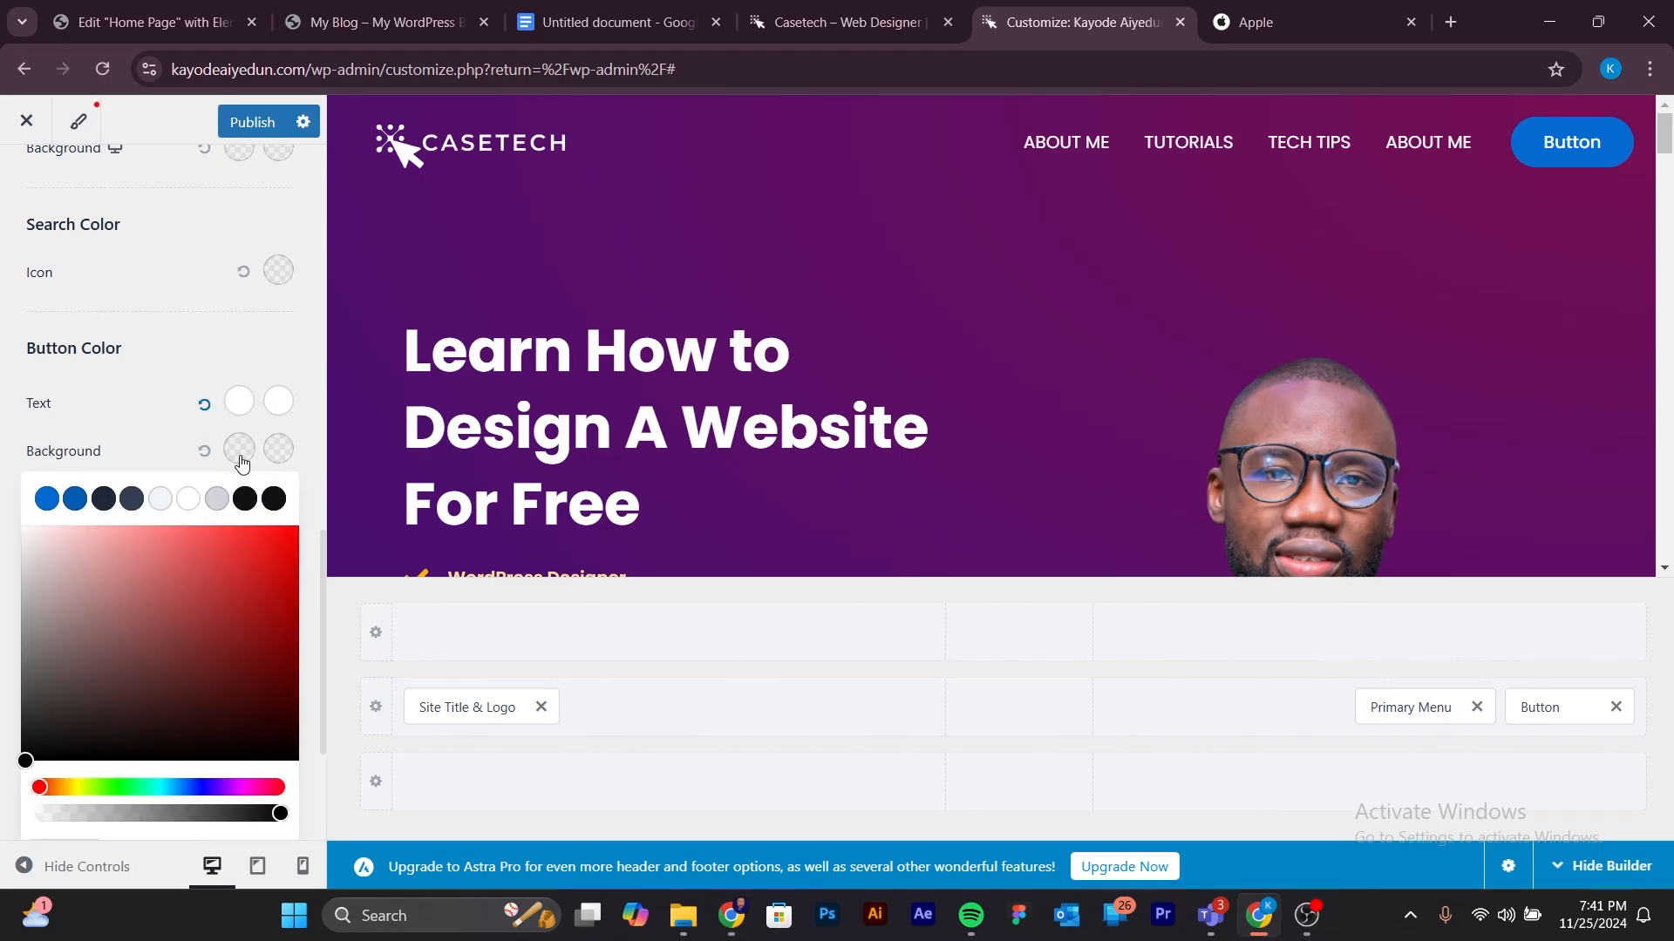
scroll(92, 621, down, 1)
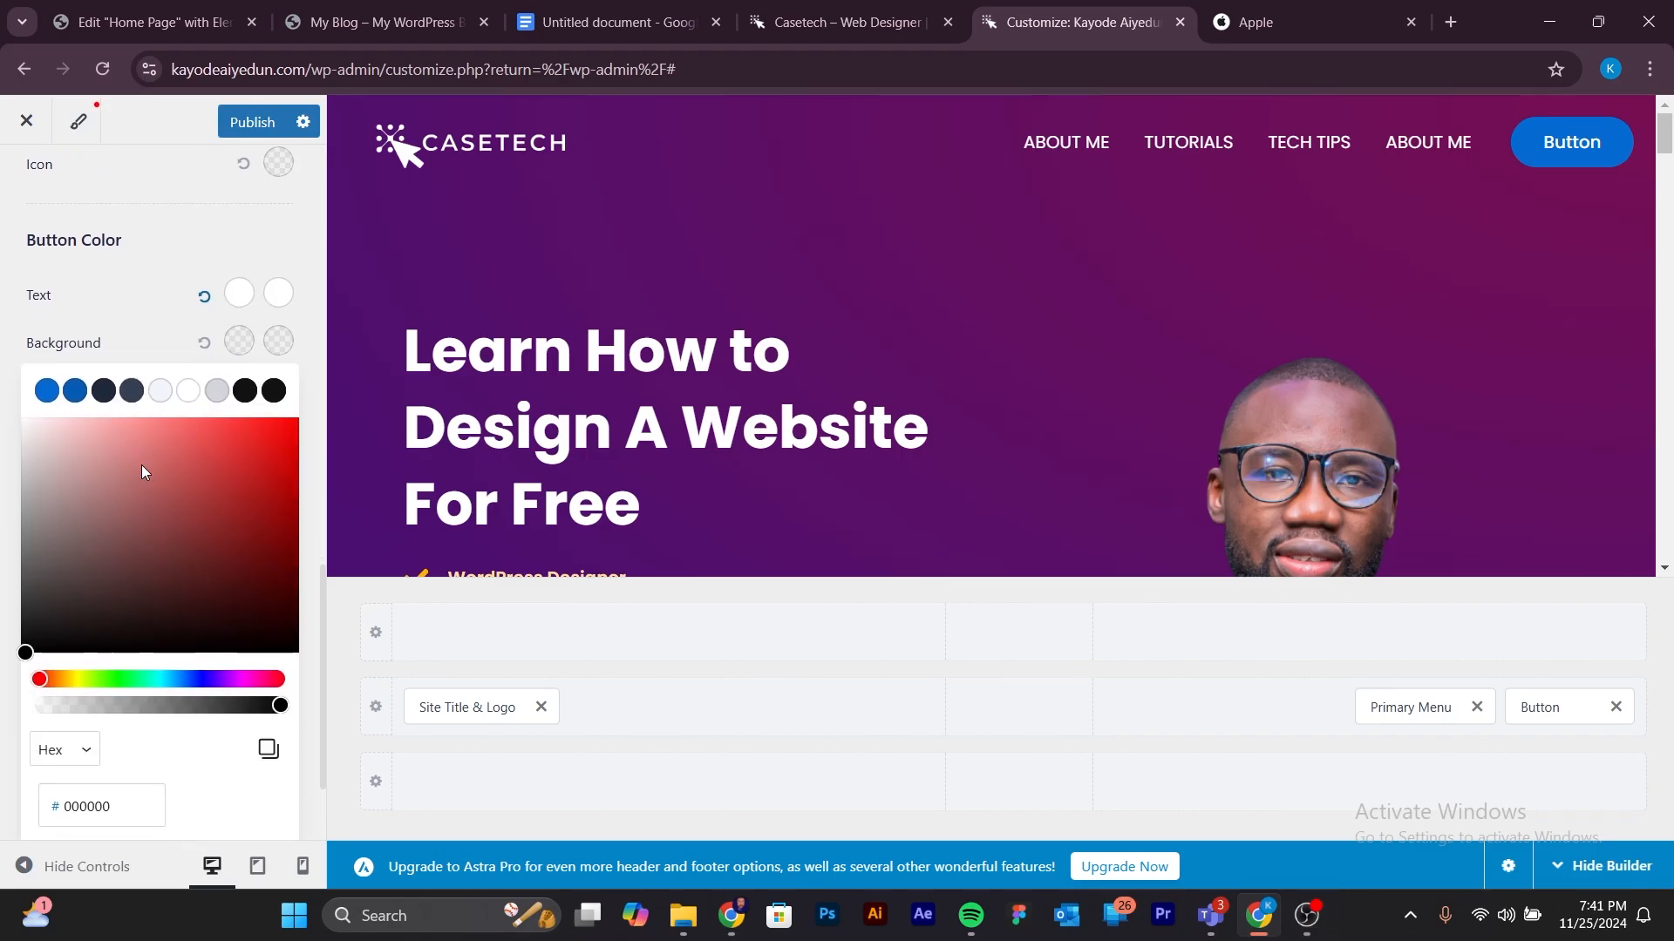
click(119, 805)
drag(119, 804, 59, 804)
key(ctrl+v)
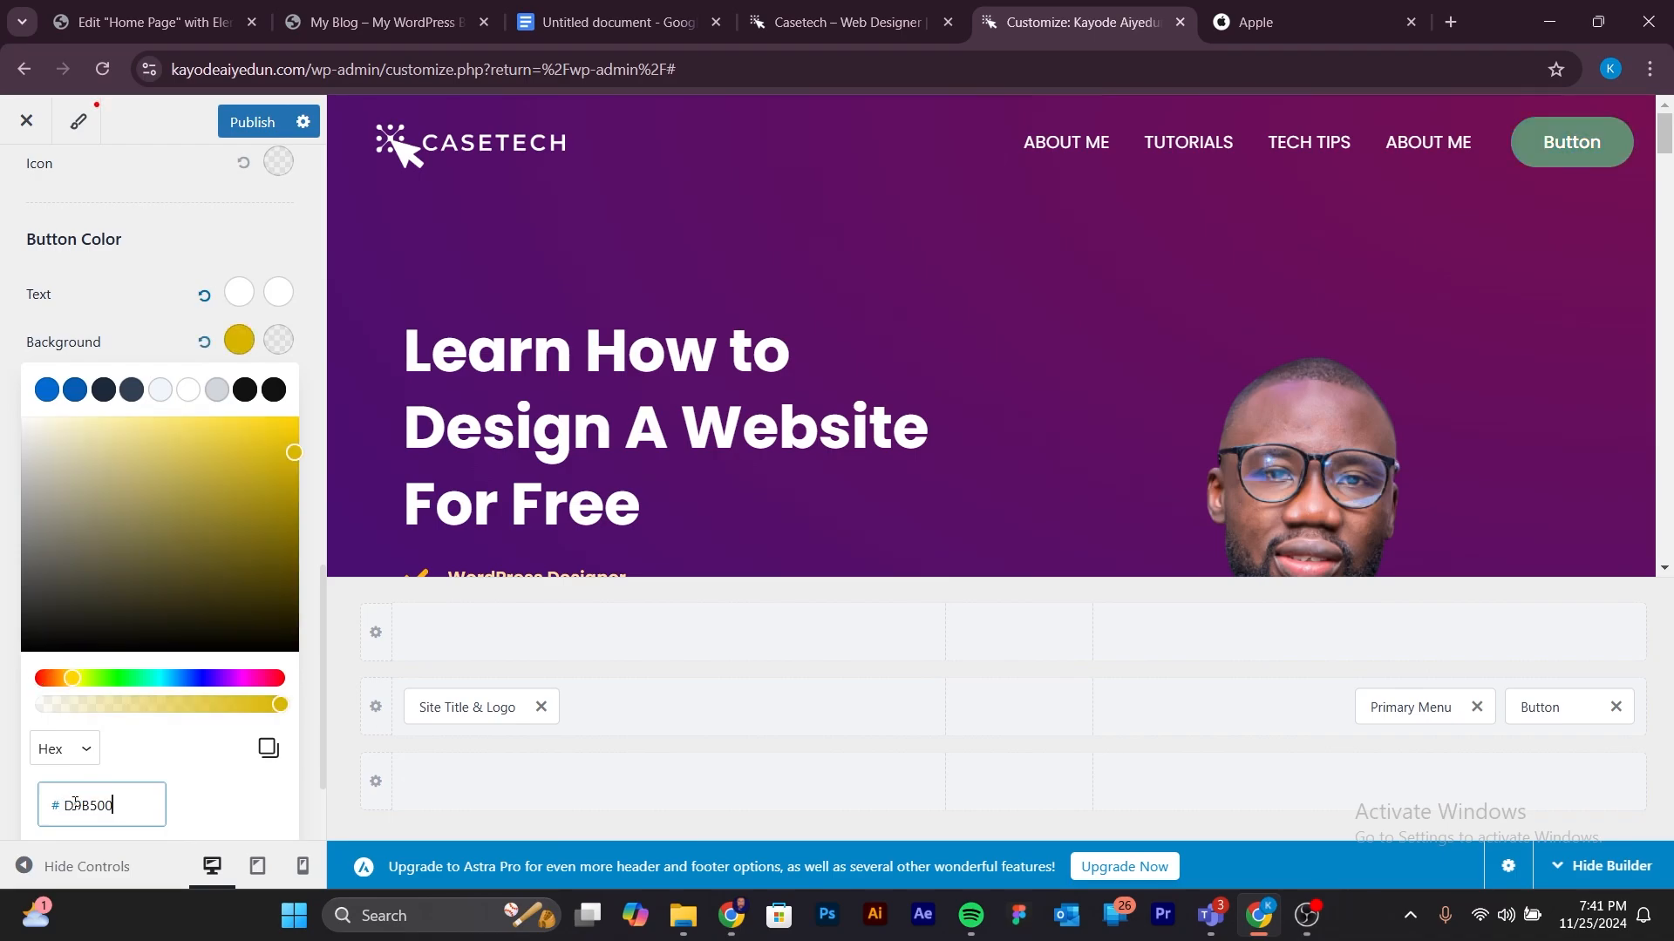
drag(130, 811, 54, 803)
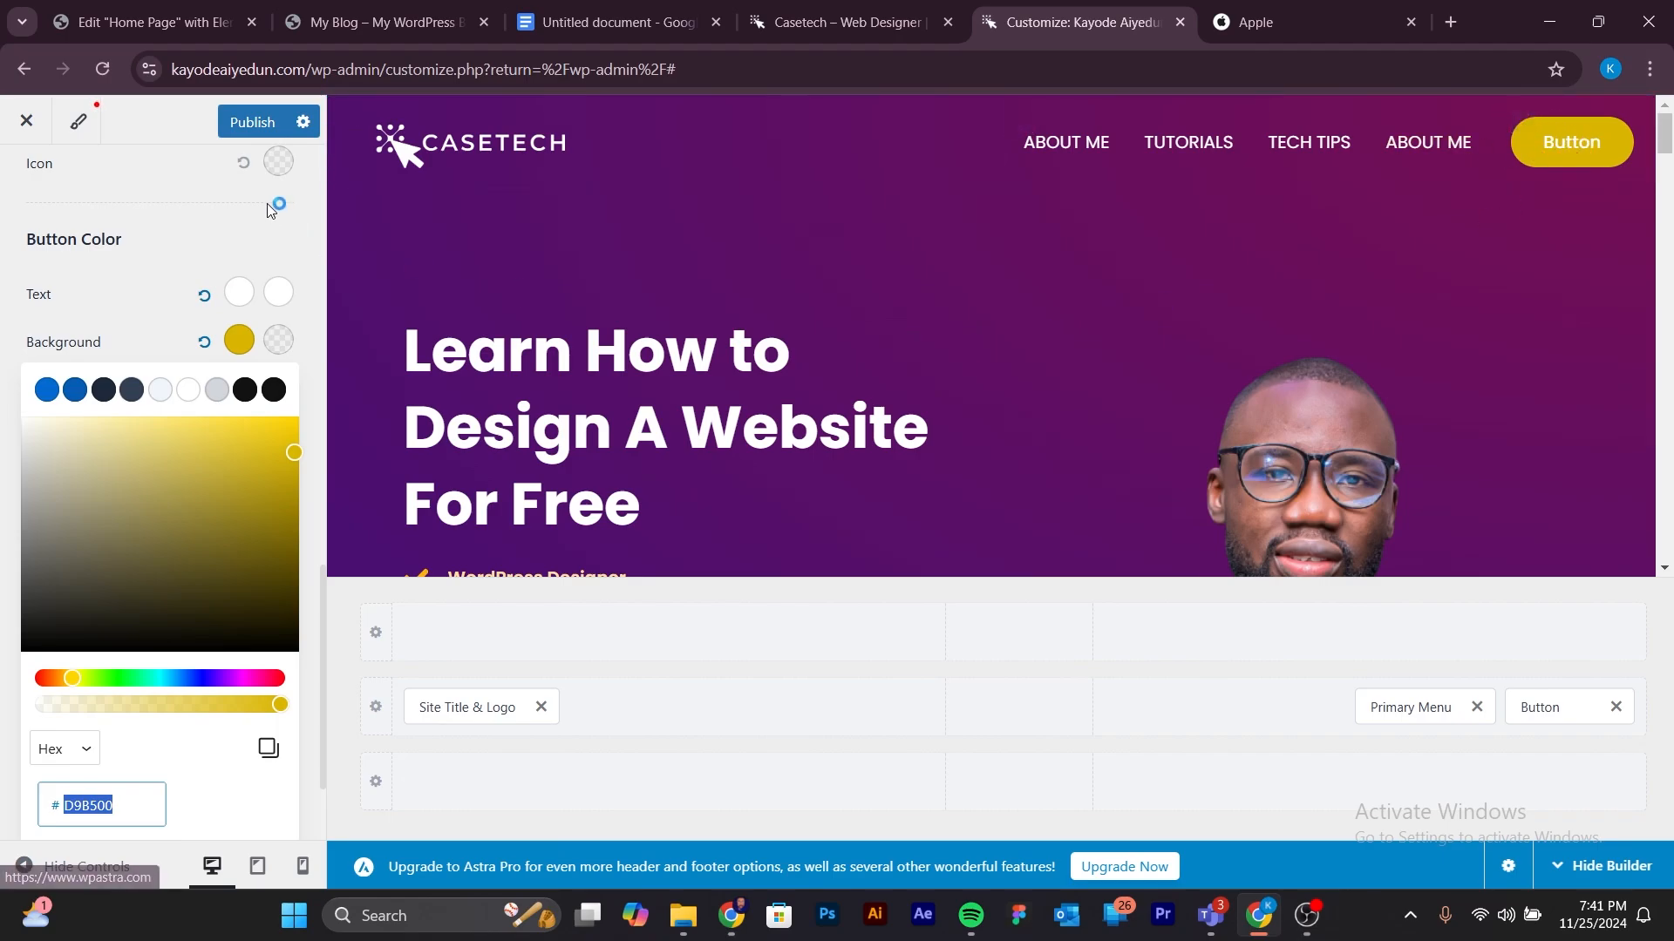
click(223, 246)
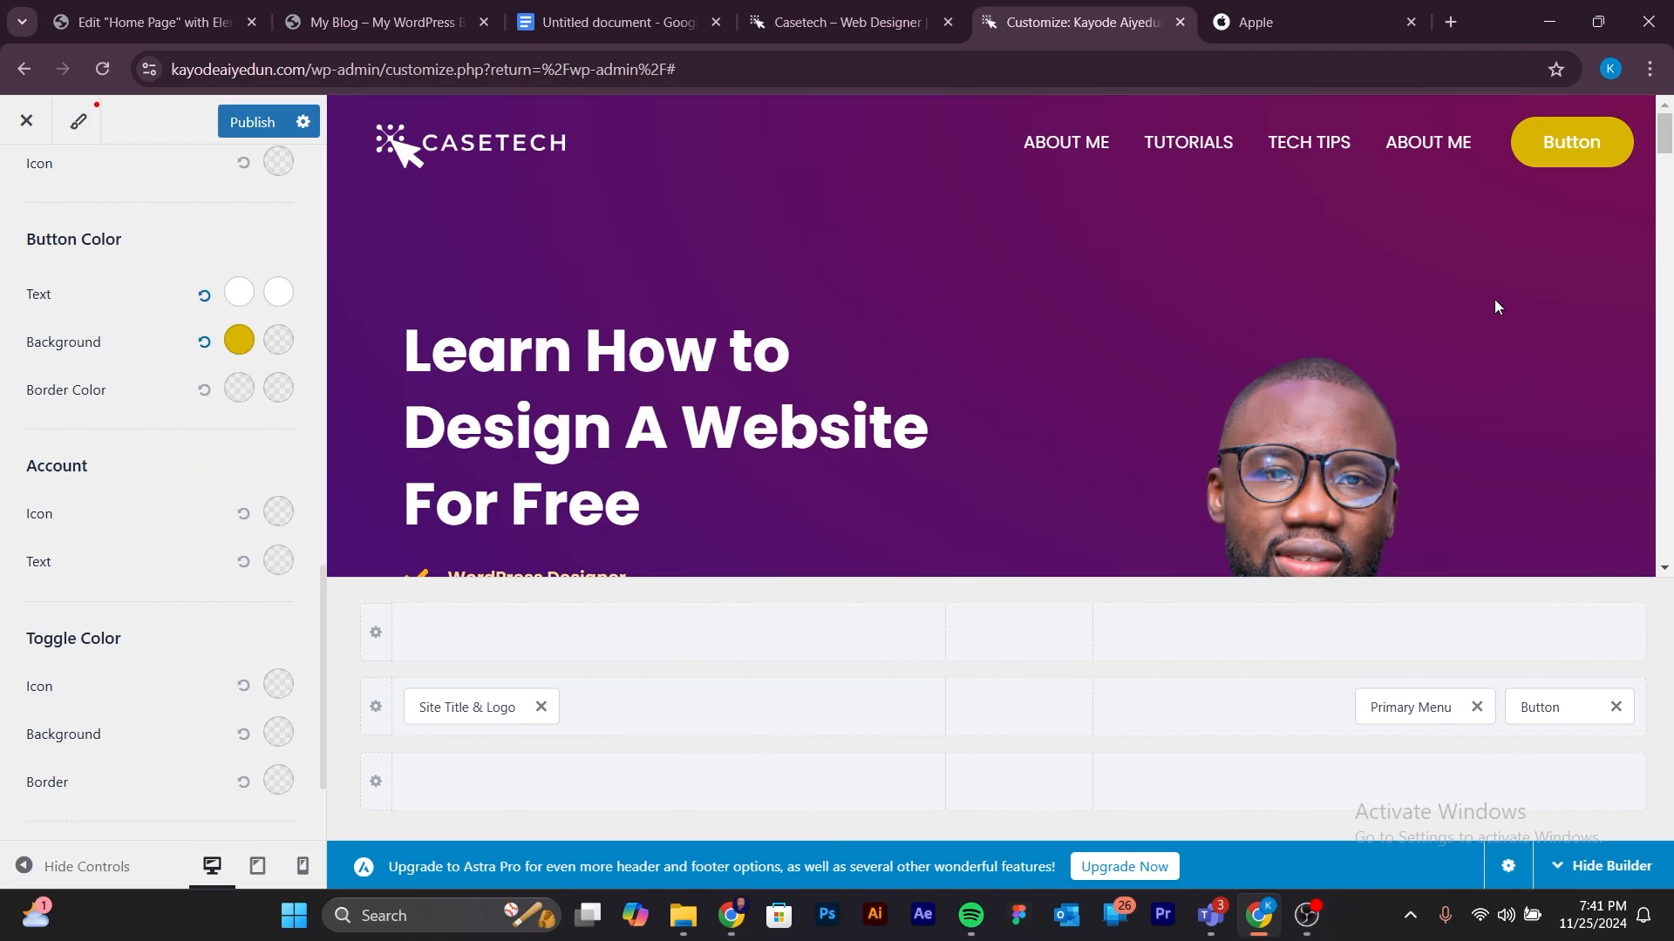
Set the hover background color of the transparent header's button to 5E03BB.
click(279, 340)
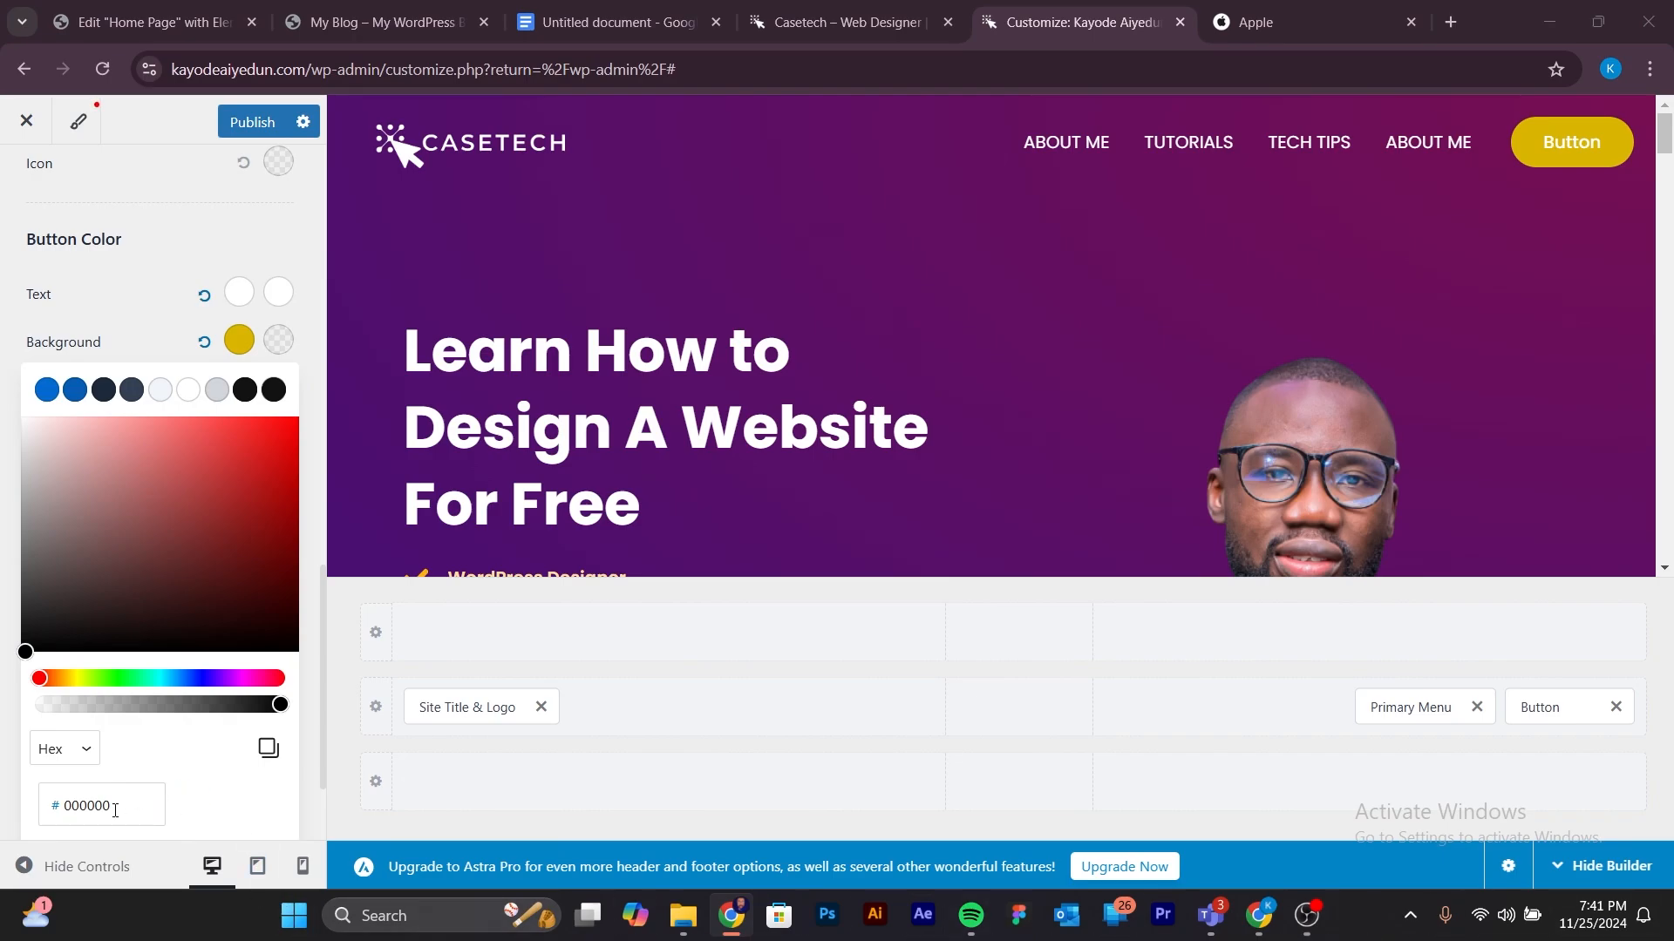
drag(119, 807, 48, 810)
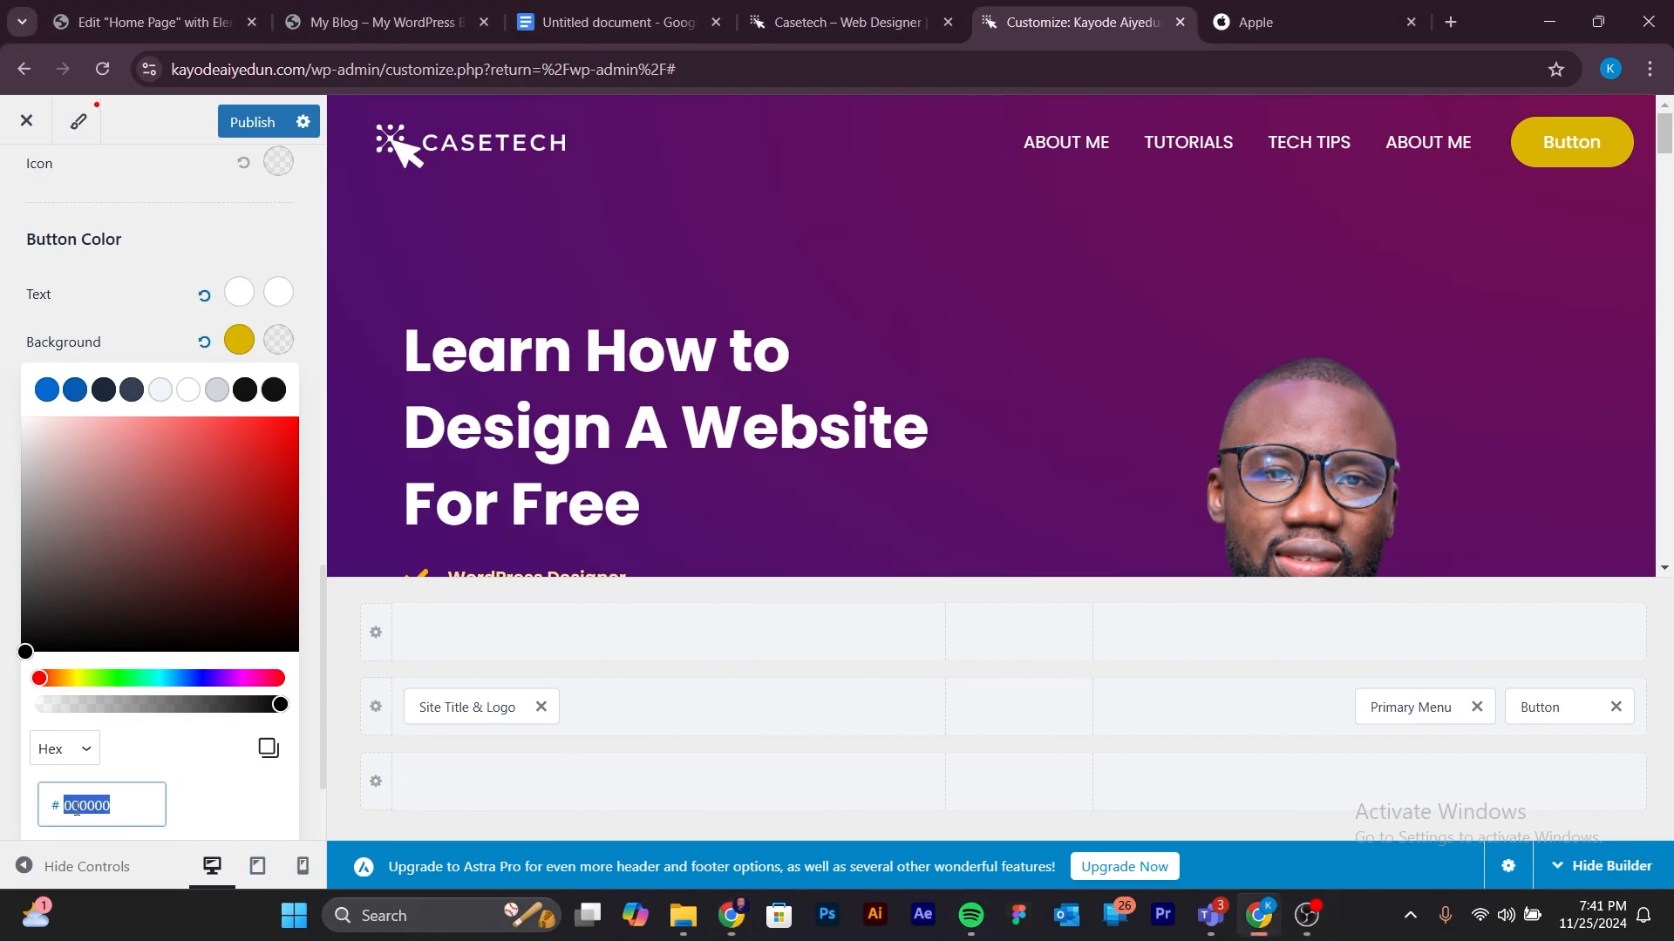
key(ctrl+v)
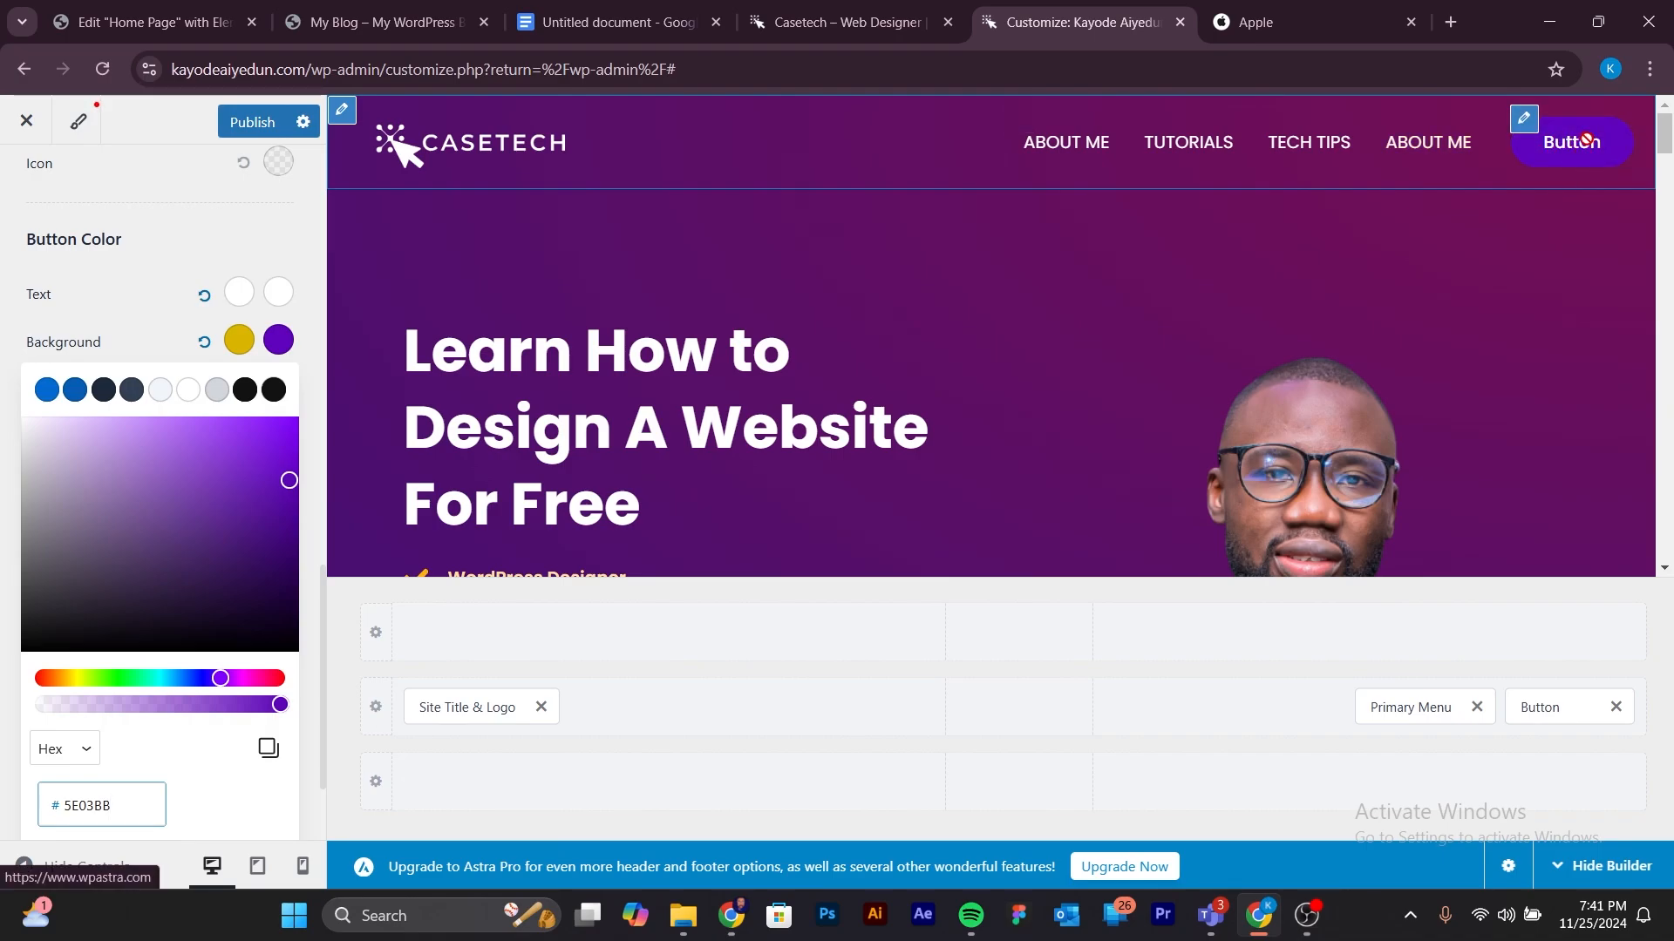
click(195, 246)
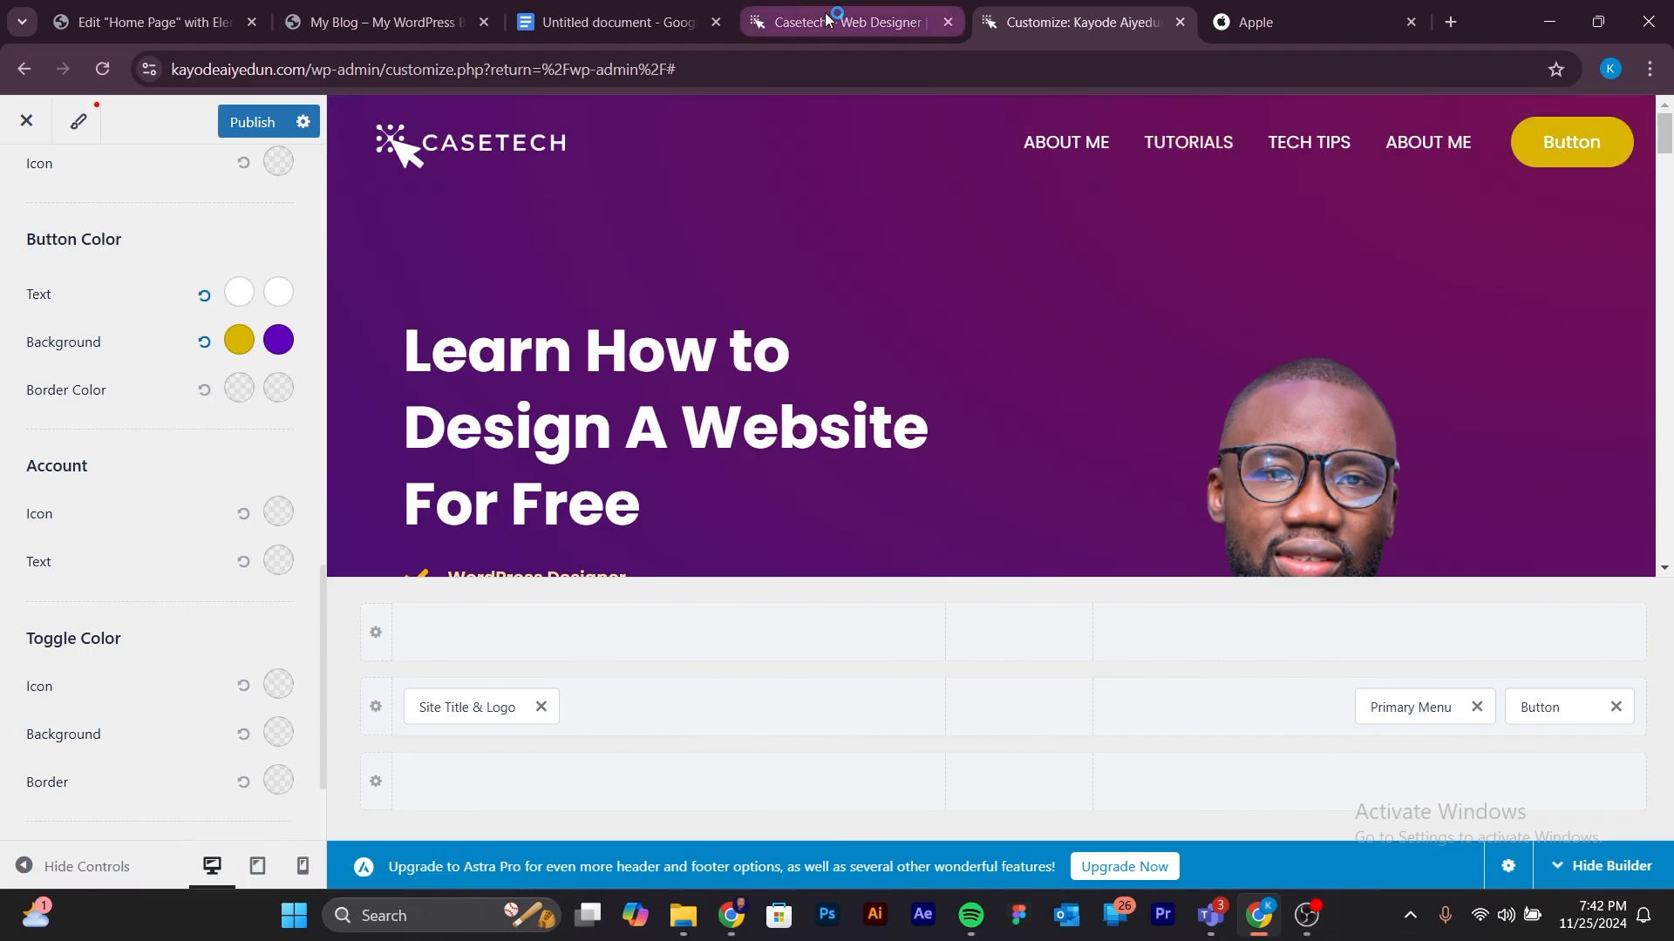
Check the Subscribe button's hover look on the Casetech reference site, and set the transparent header button's hover border color to white.
click(859, 21)
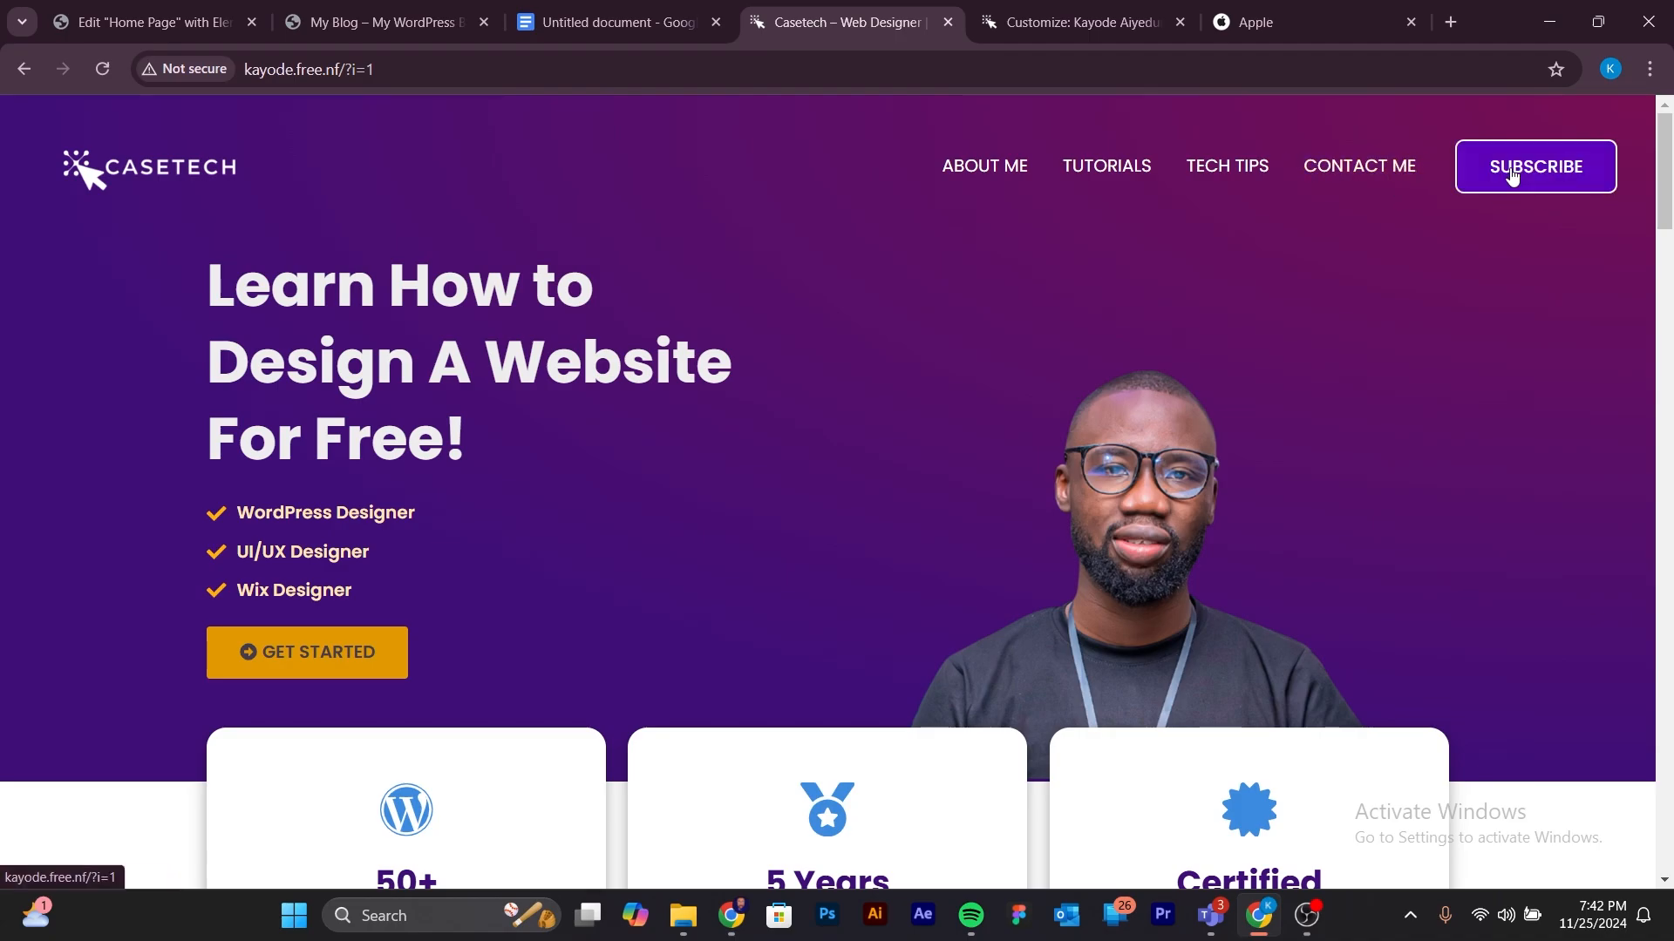
click(1081, 22)
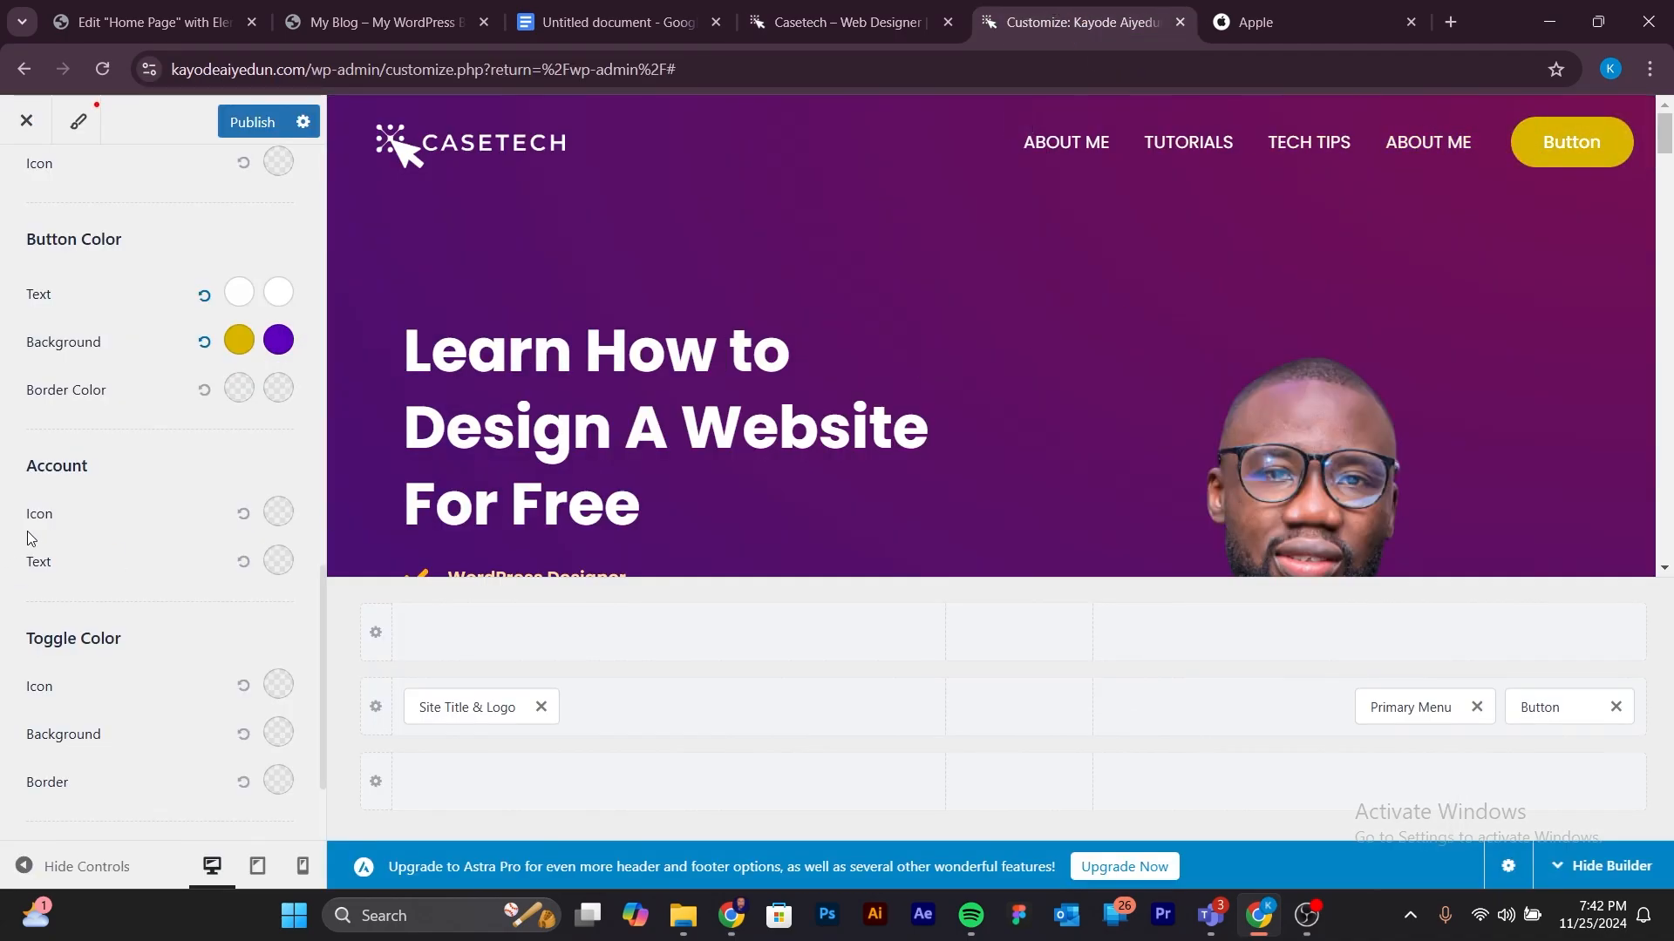
scroll(112, 478, up, 2)
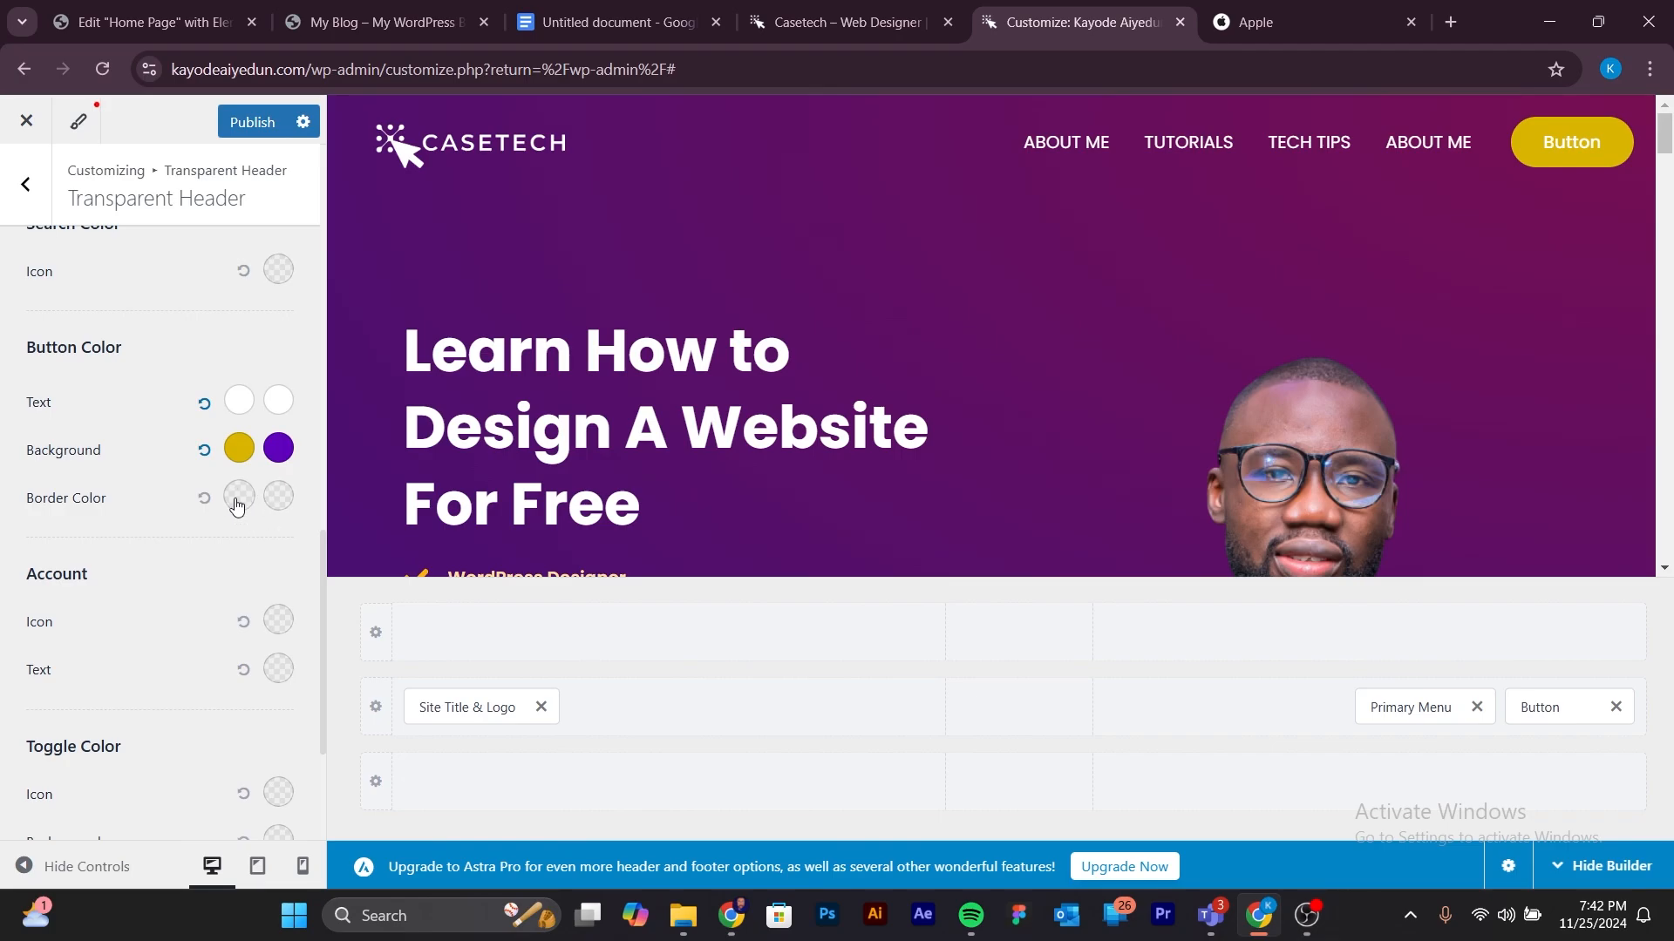
click(279, 497)
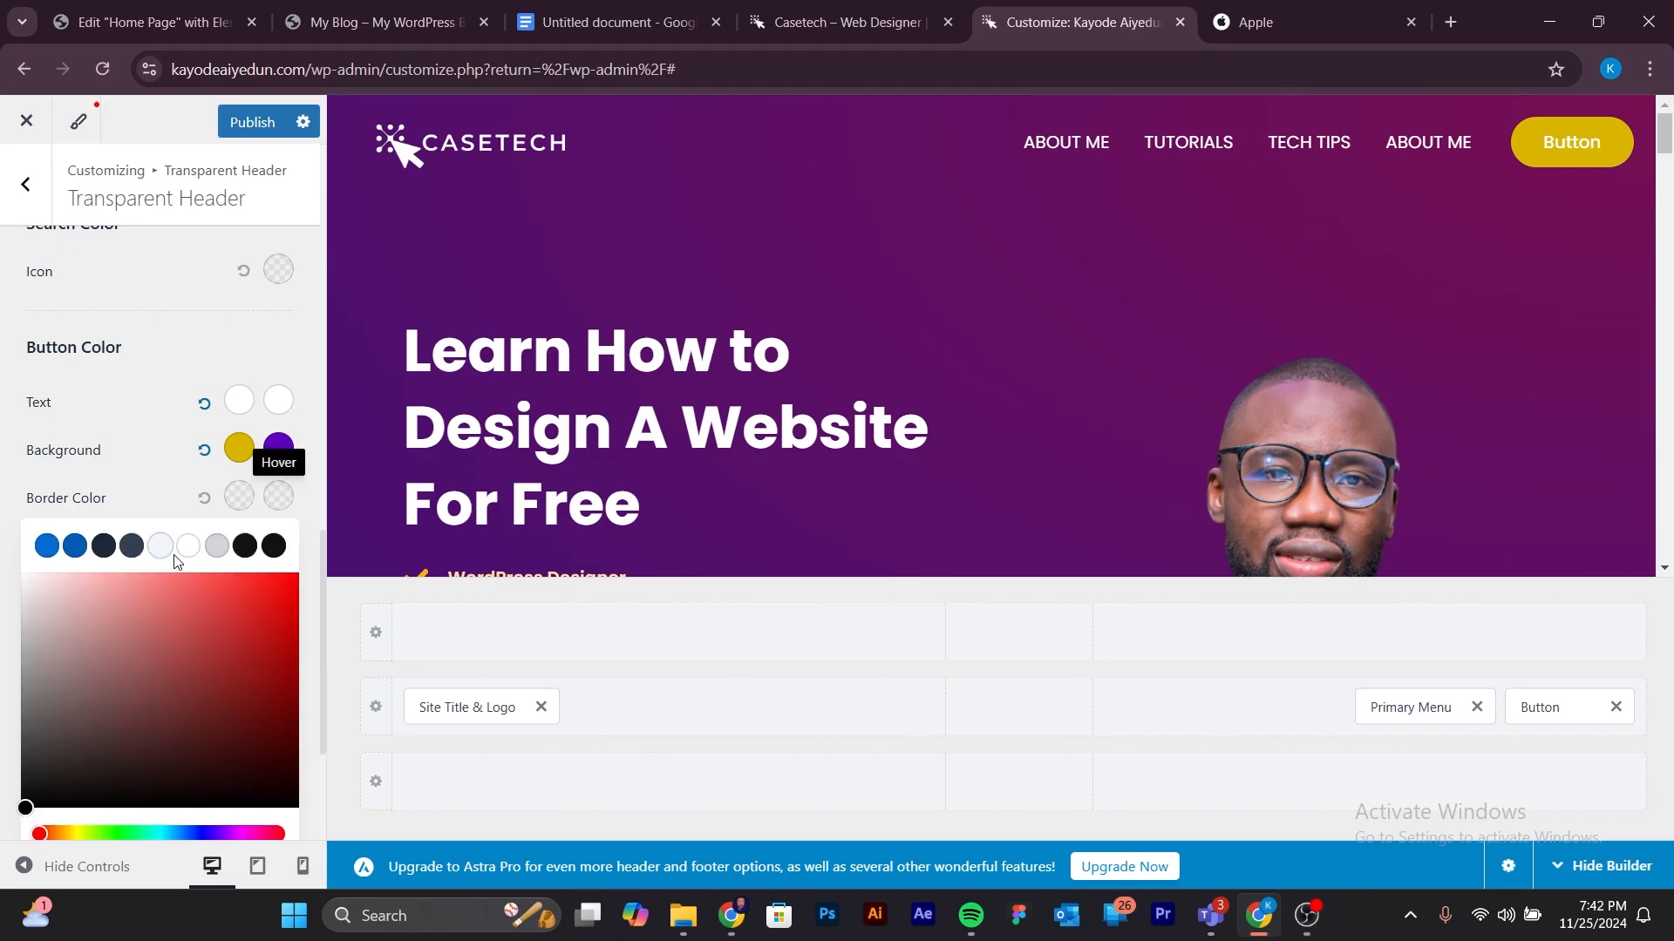
drag(44, 596, 11, 568)
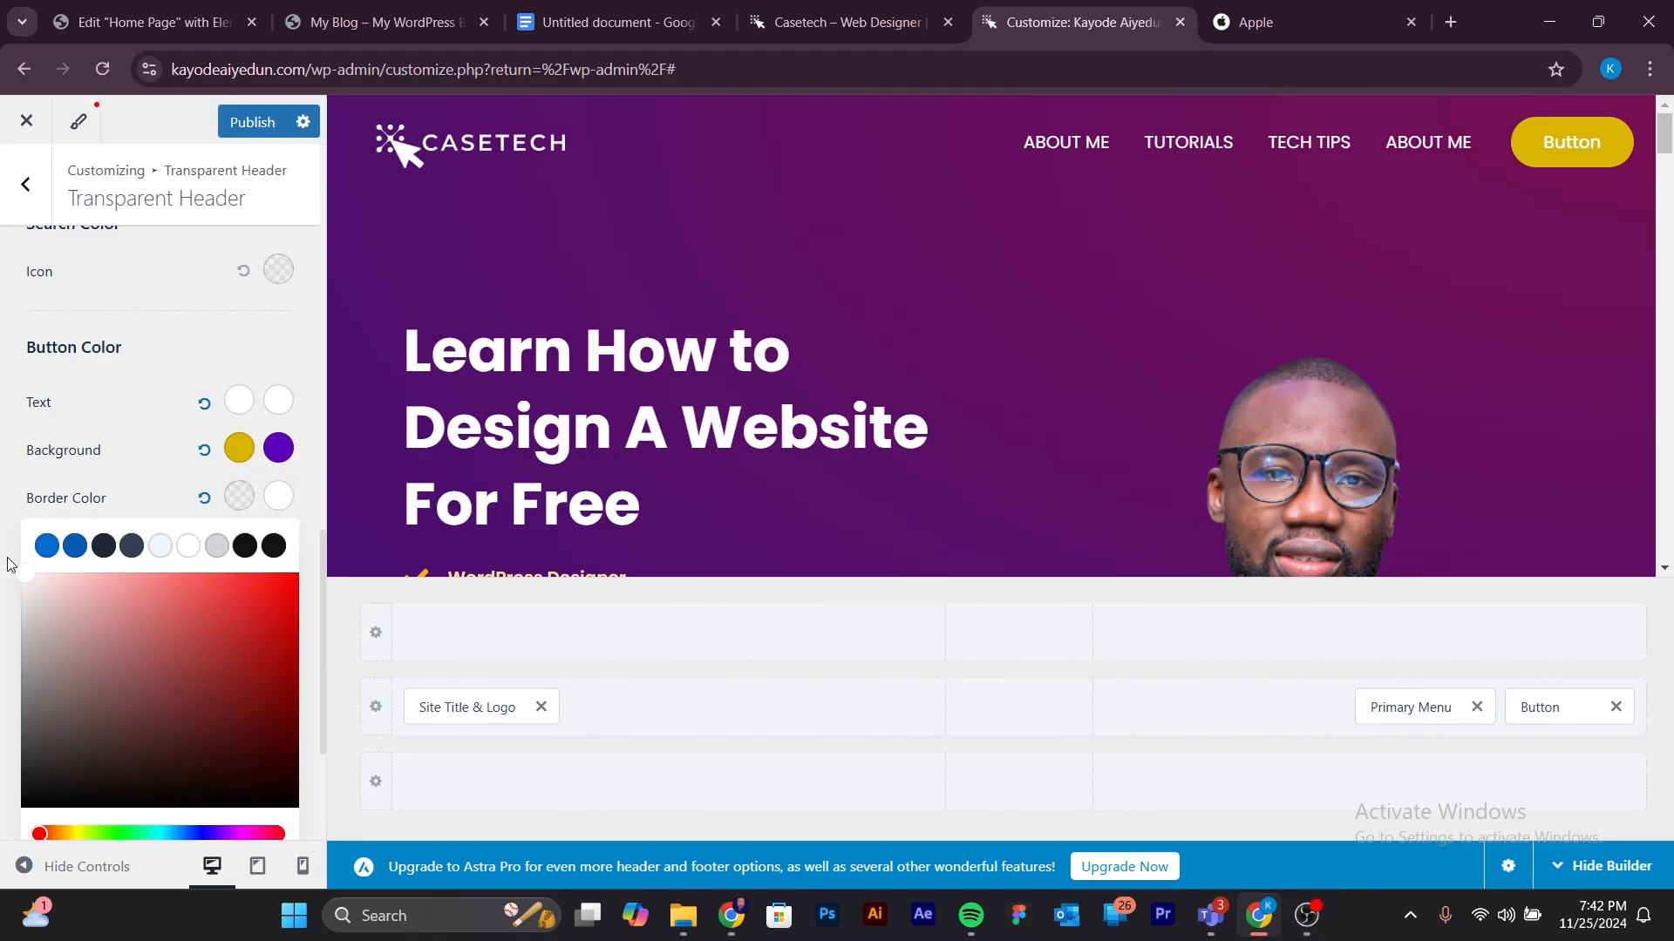
click(165, 421)
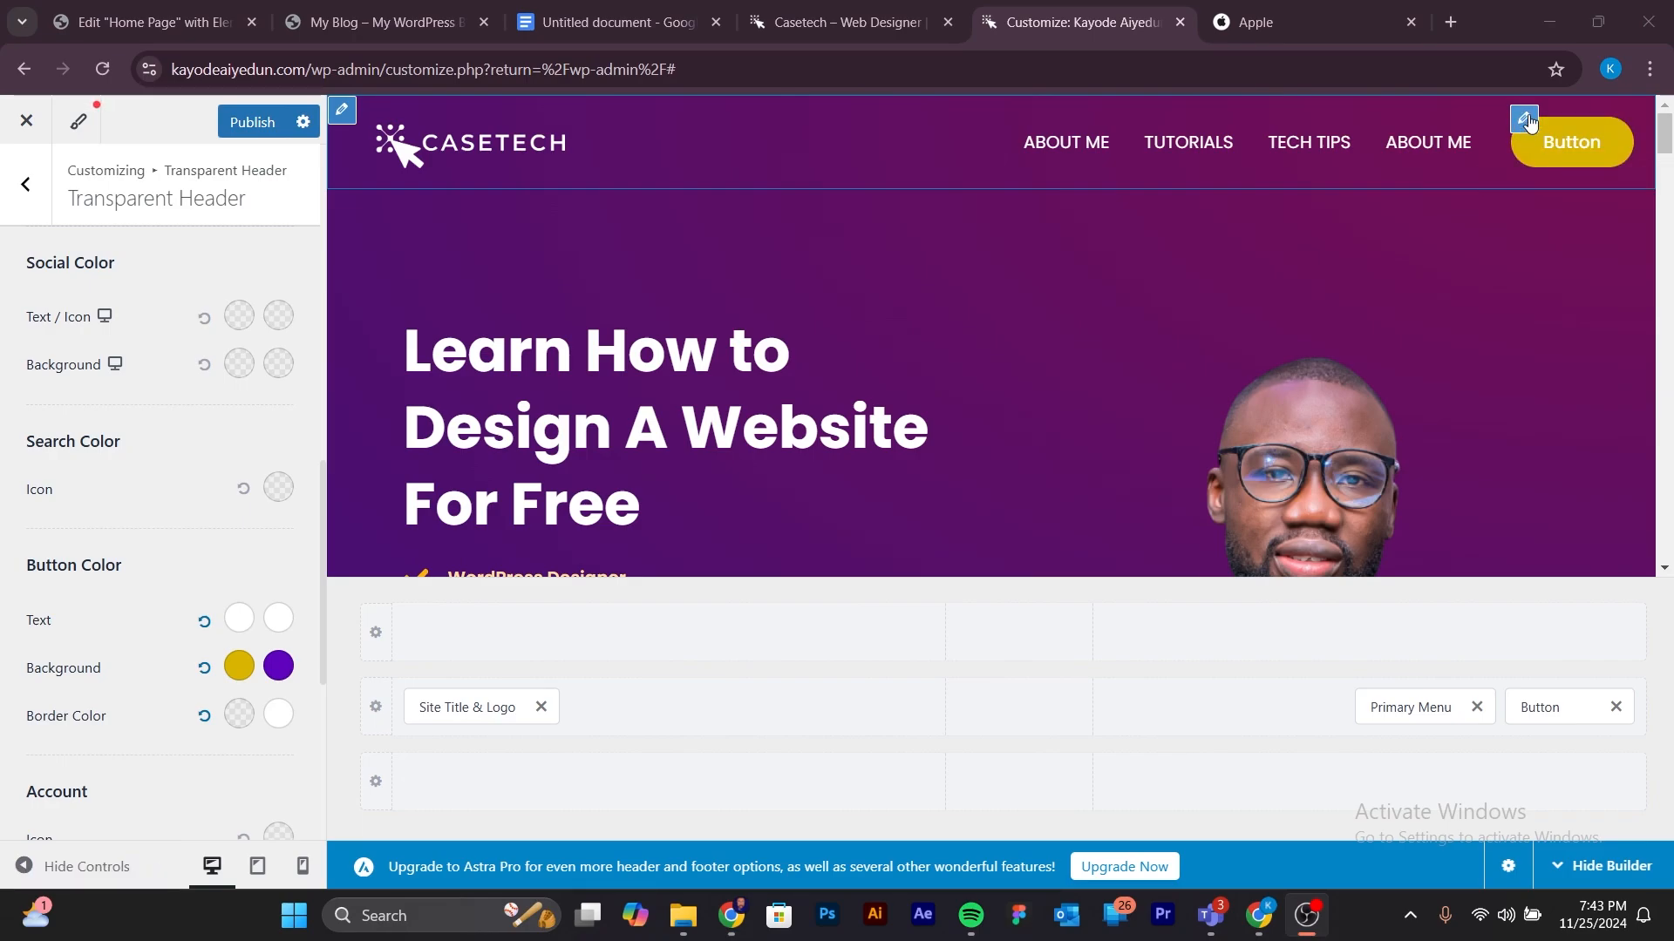
Open the header Button element's settings and turn off its visibility on tablet and mobile, leaving only desktop.
click(1525, 122)
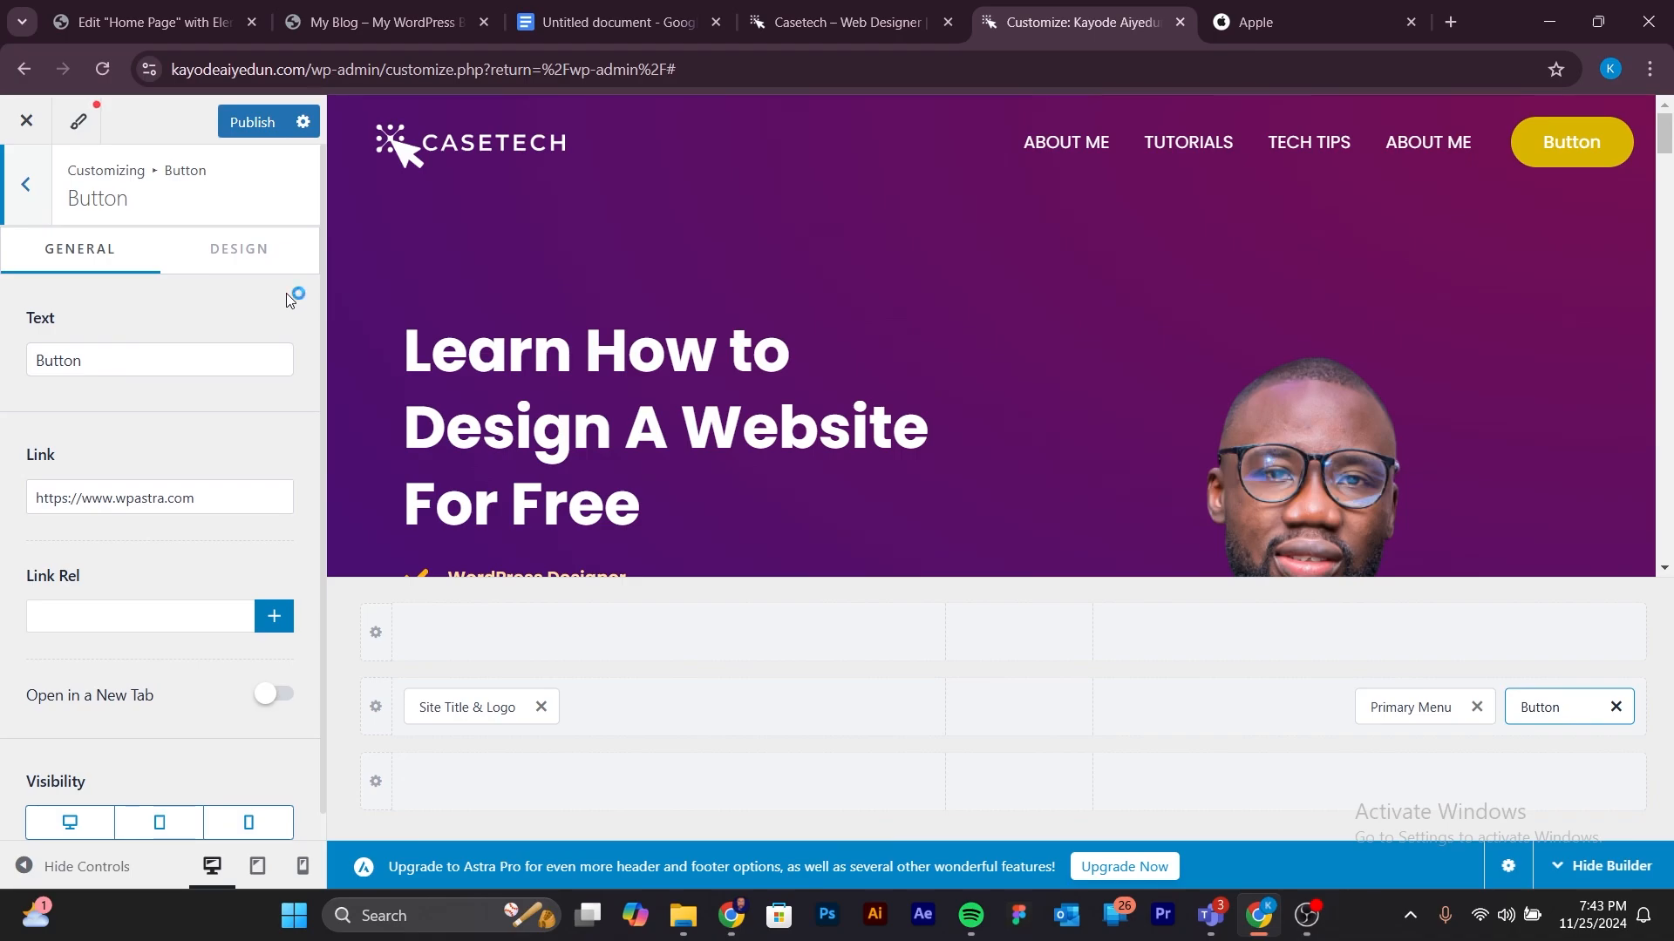
click(248, 248)
click(49, 255)
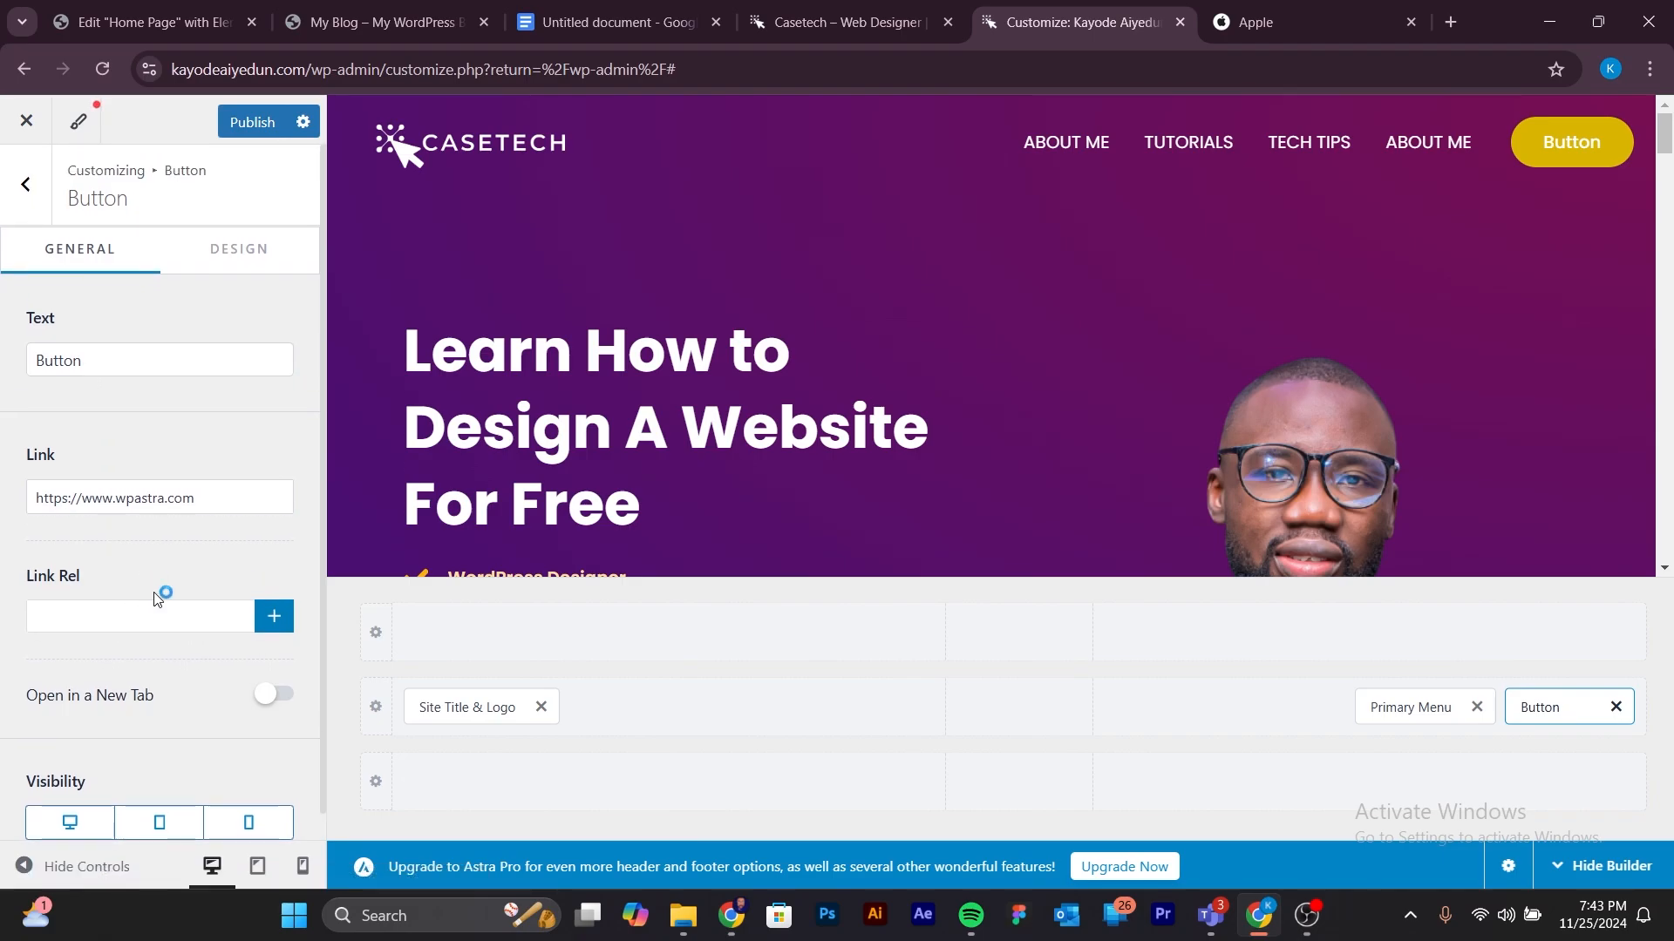
scroll(163, 600, down, 1)
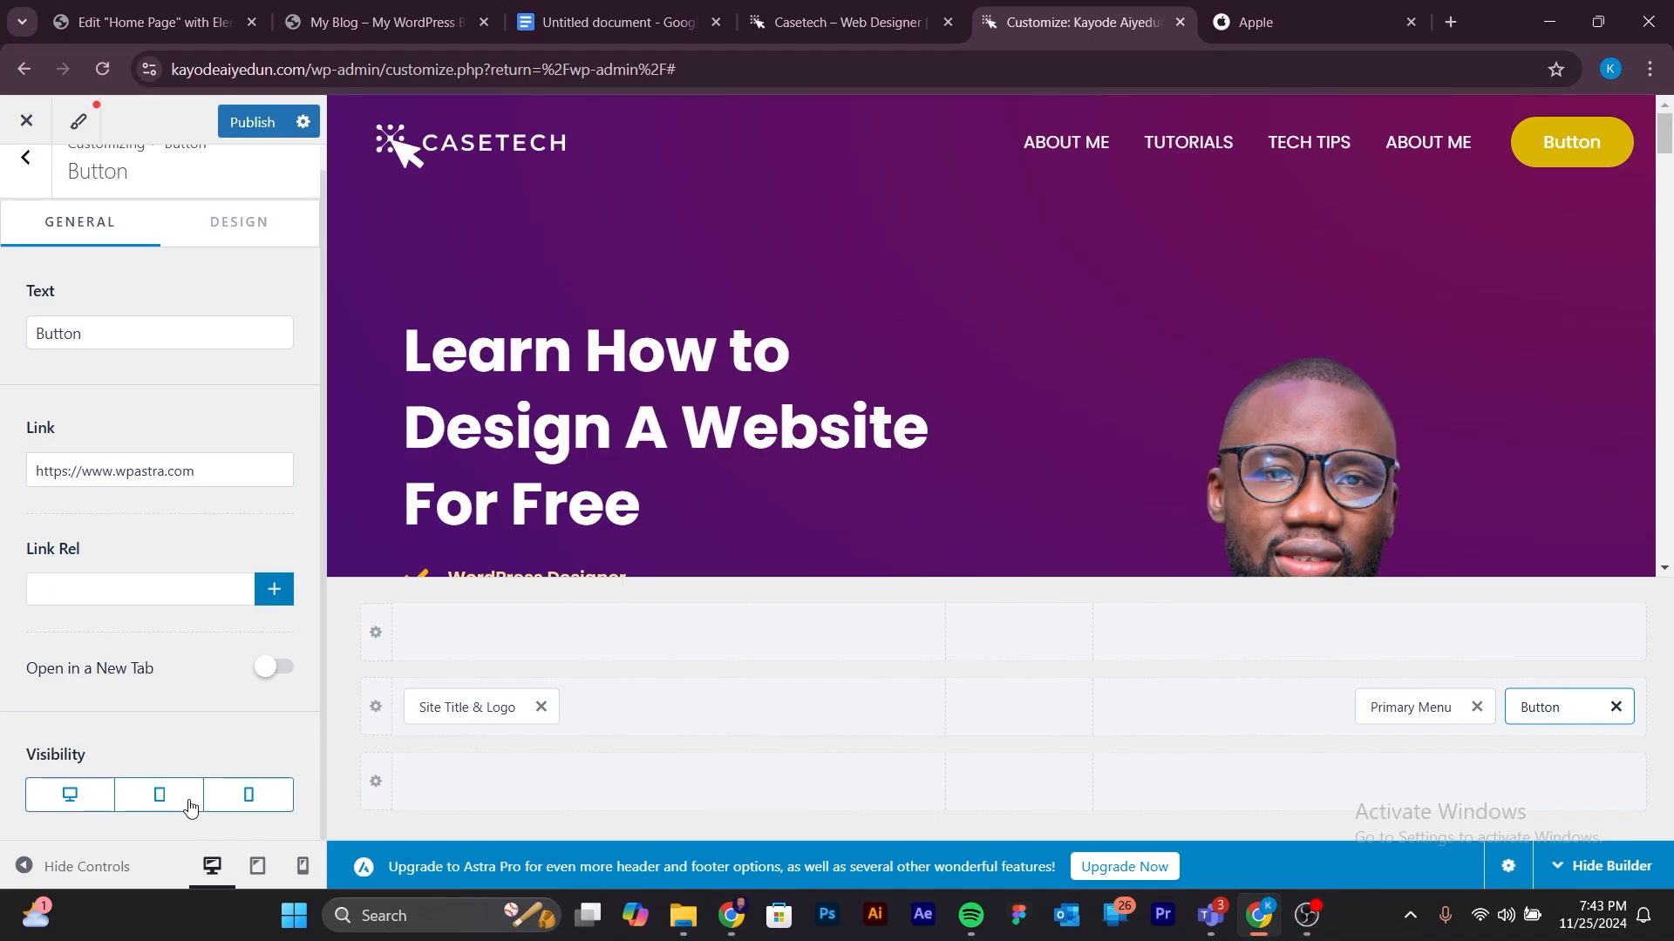
click(269, 802)
click(169, 803)
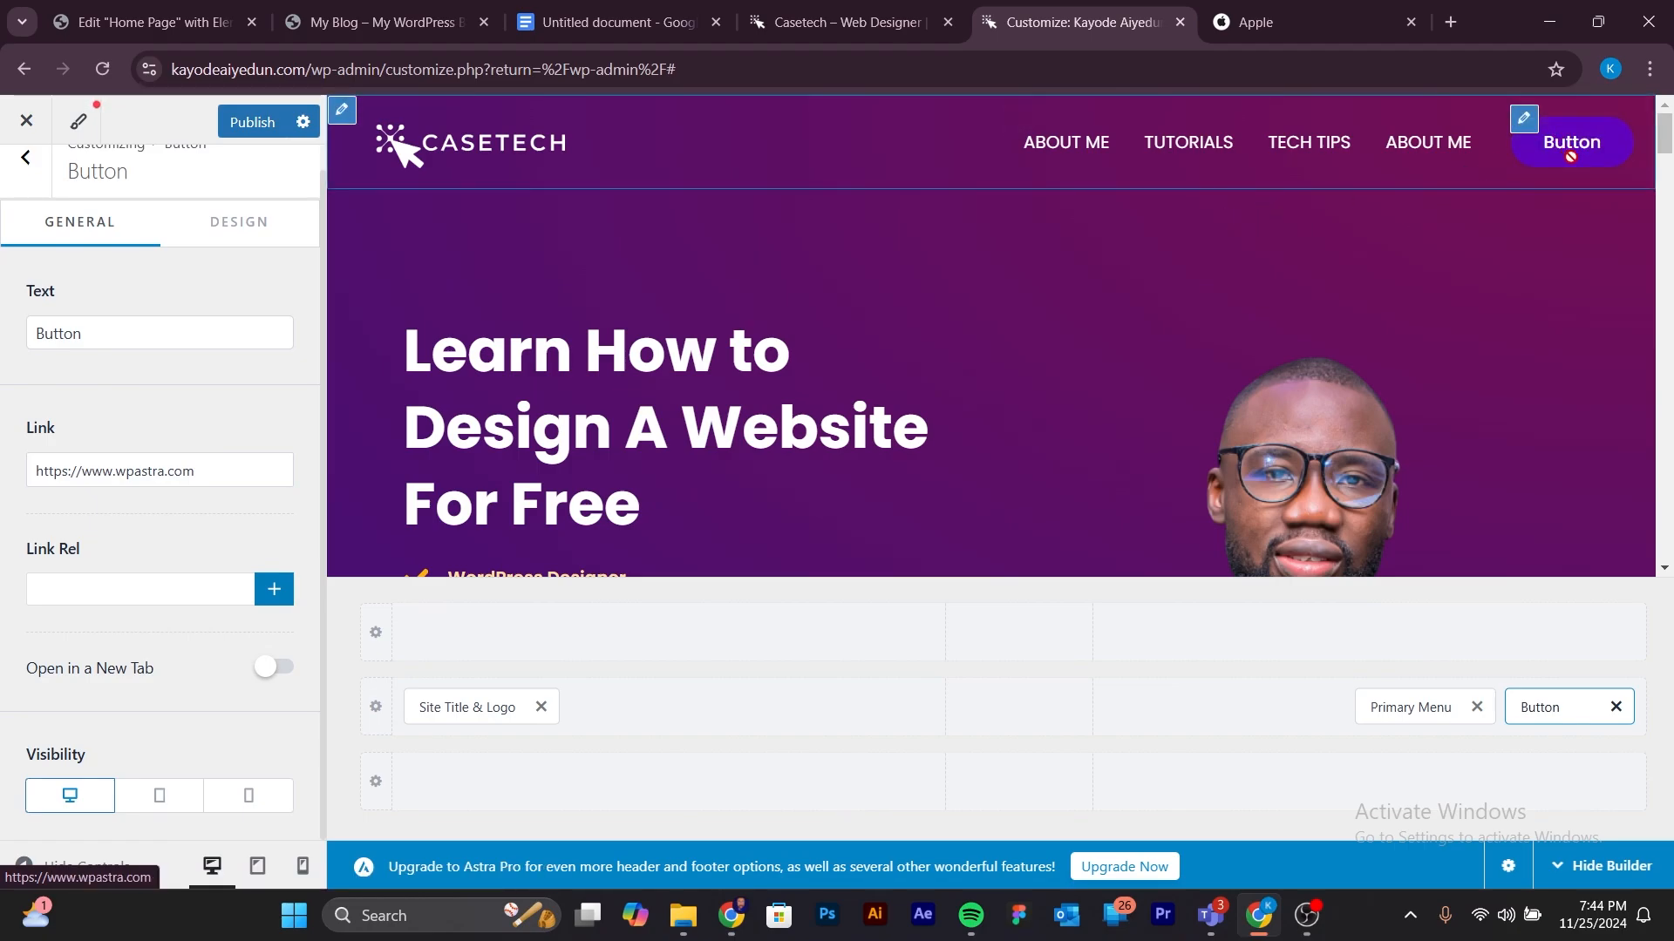
Set the header button's border width to 3 on all four sides in its design settings.
click(238, 222)
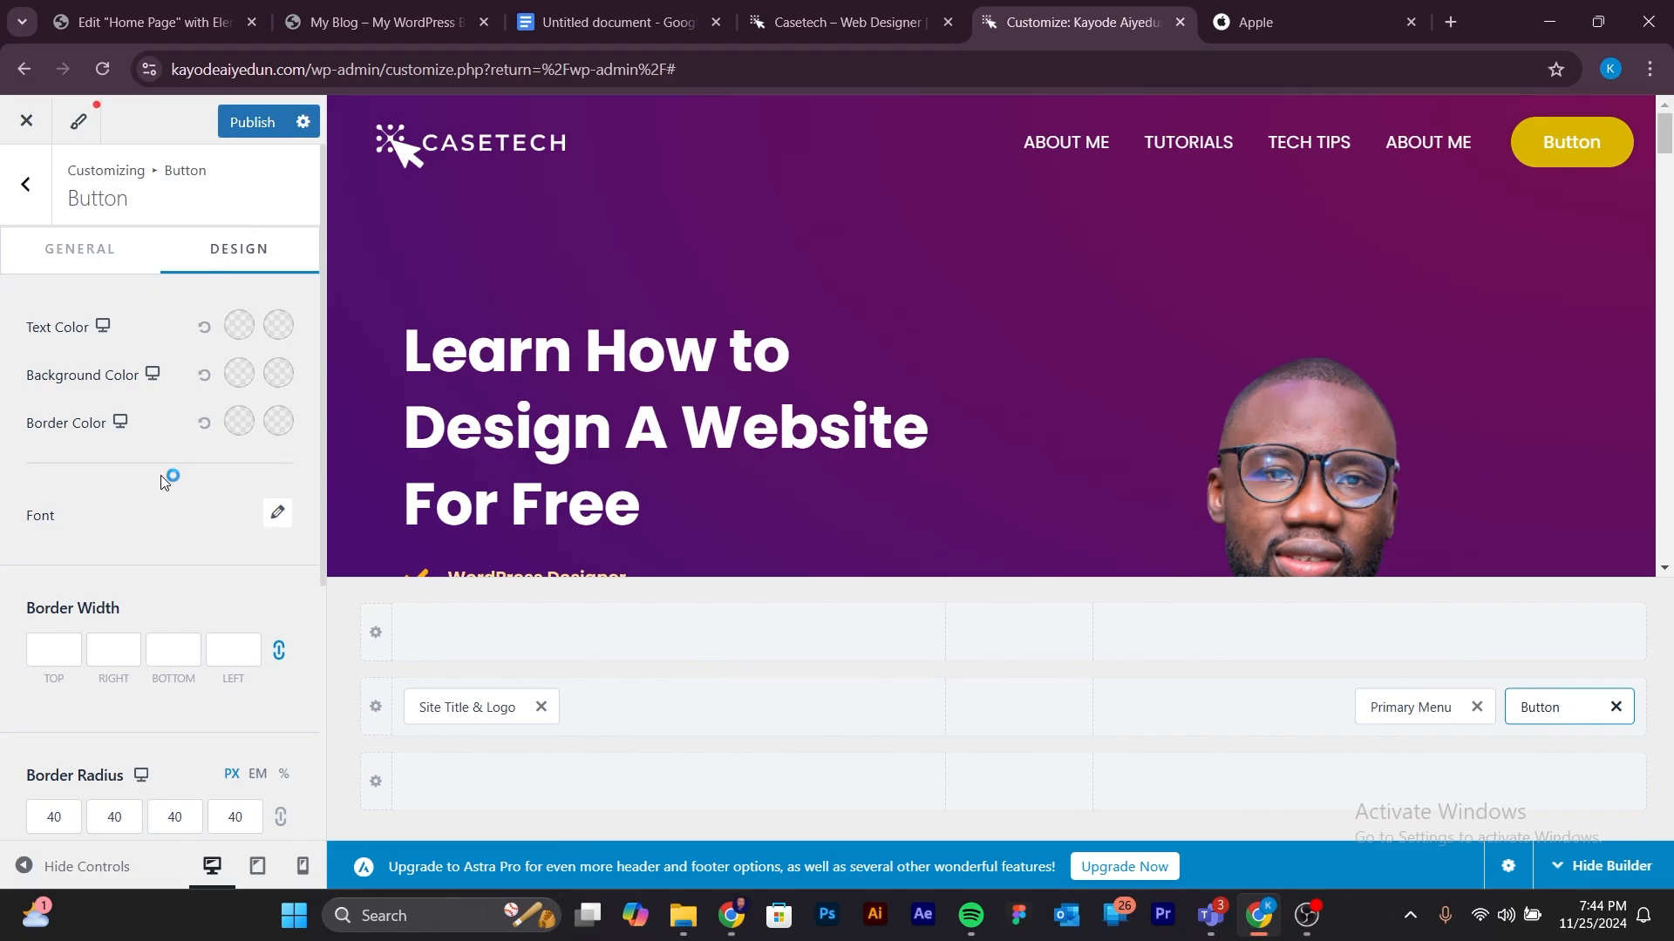
scroll(187, 558, down, 1)
scroll(104, 611, up, 1)
click(46, 658)
text(2)
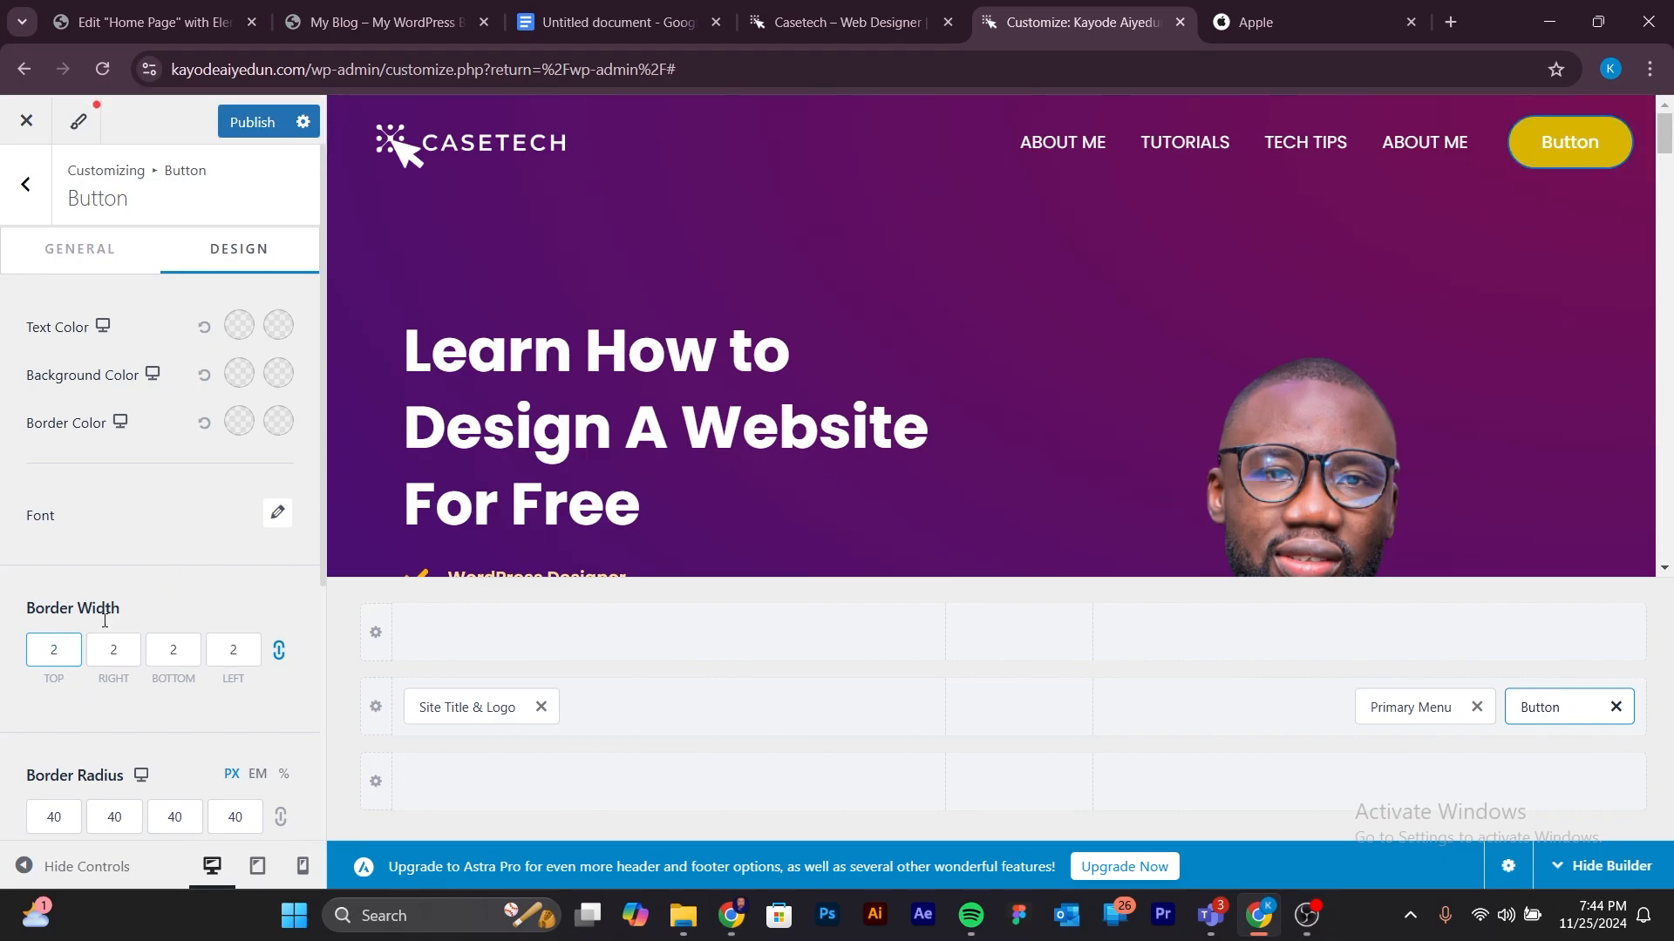
key(BackSpace)
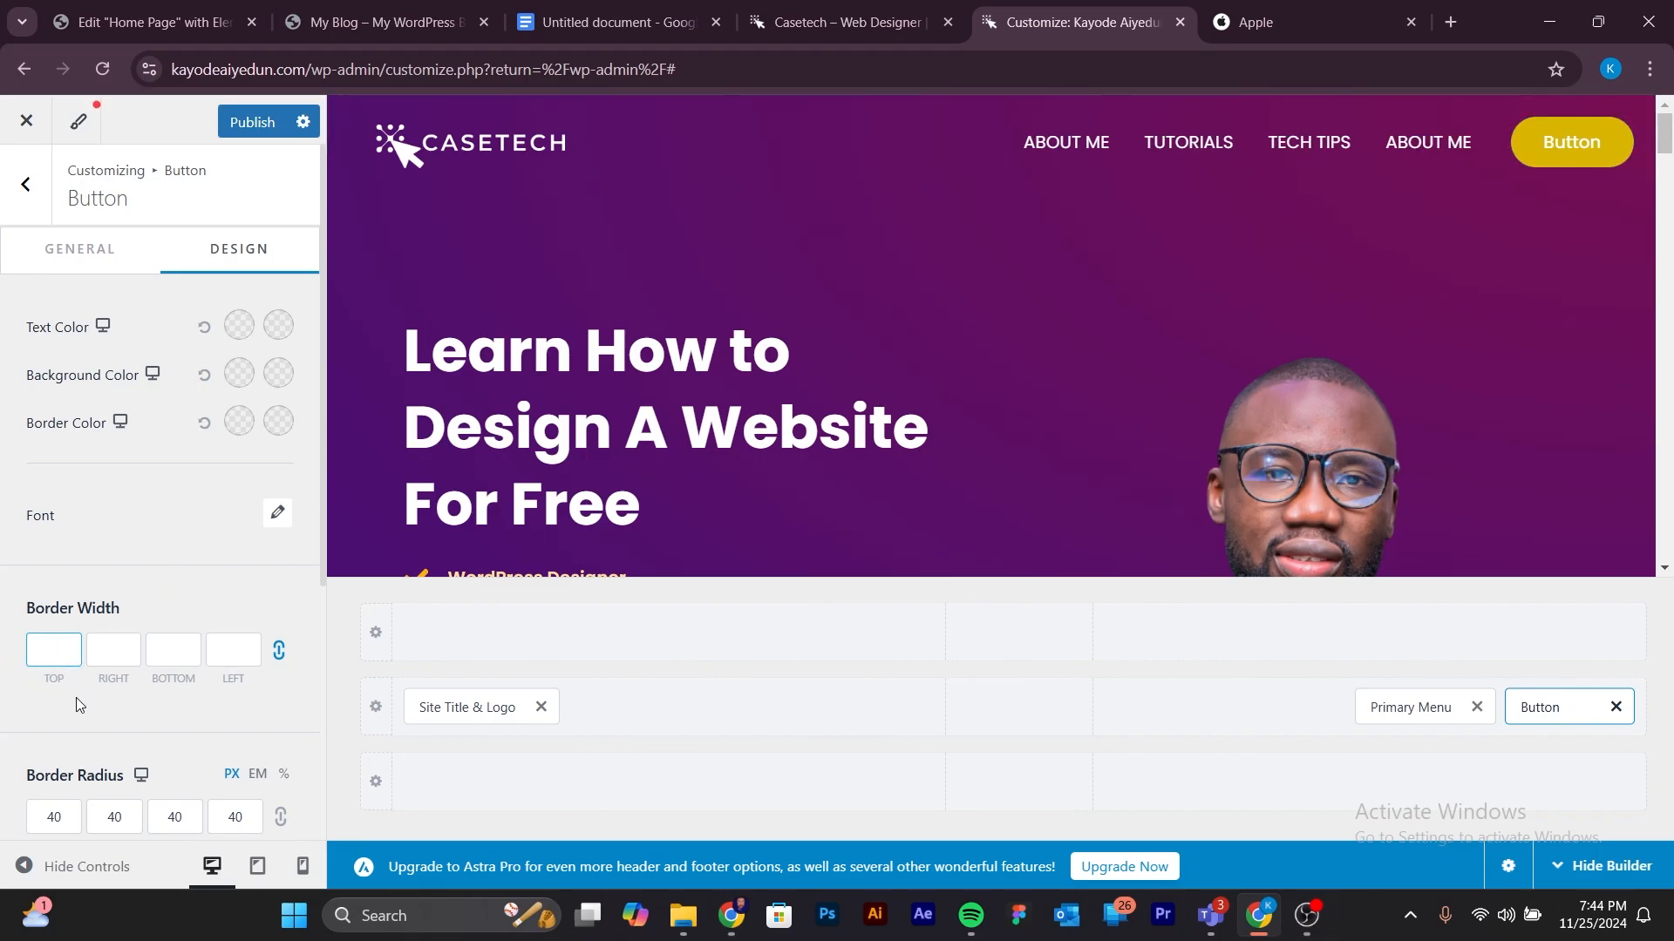
text(3)
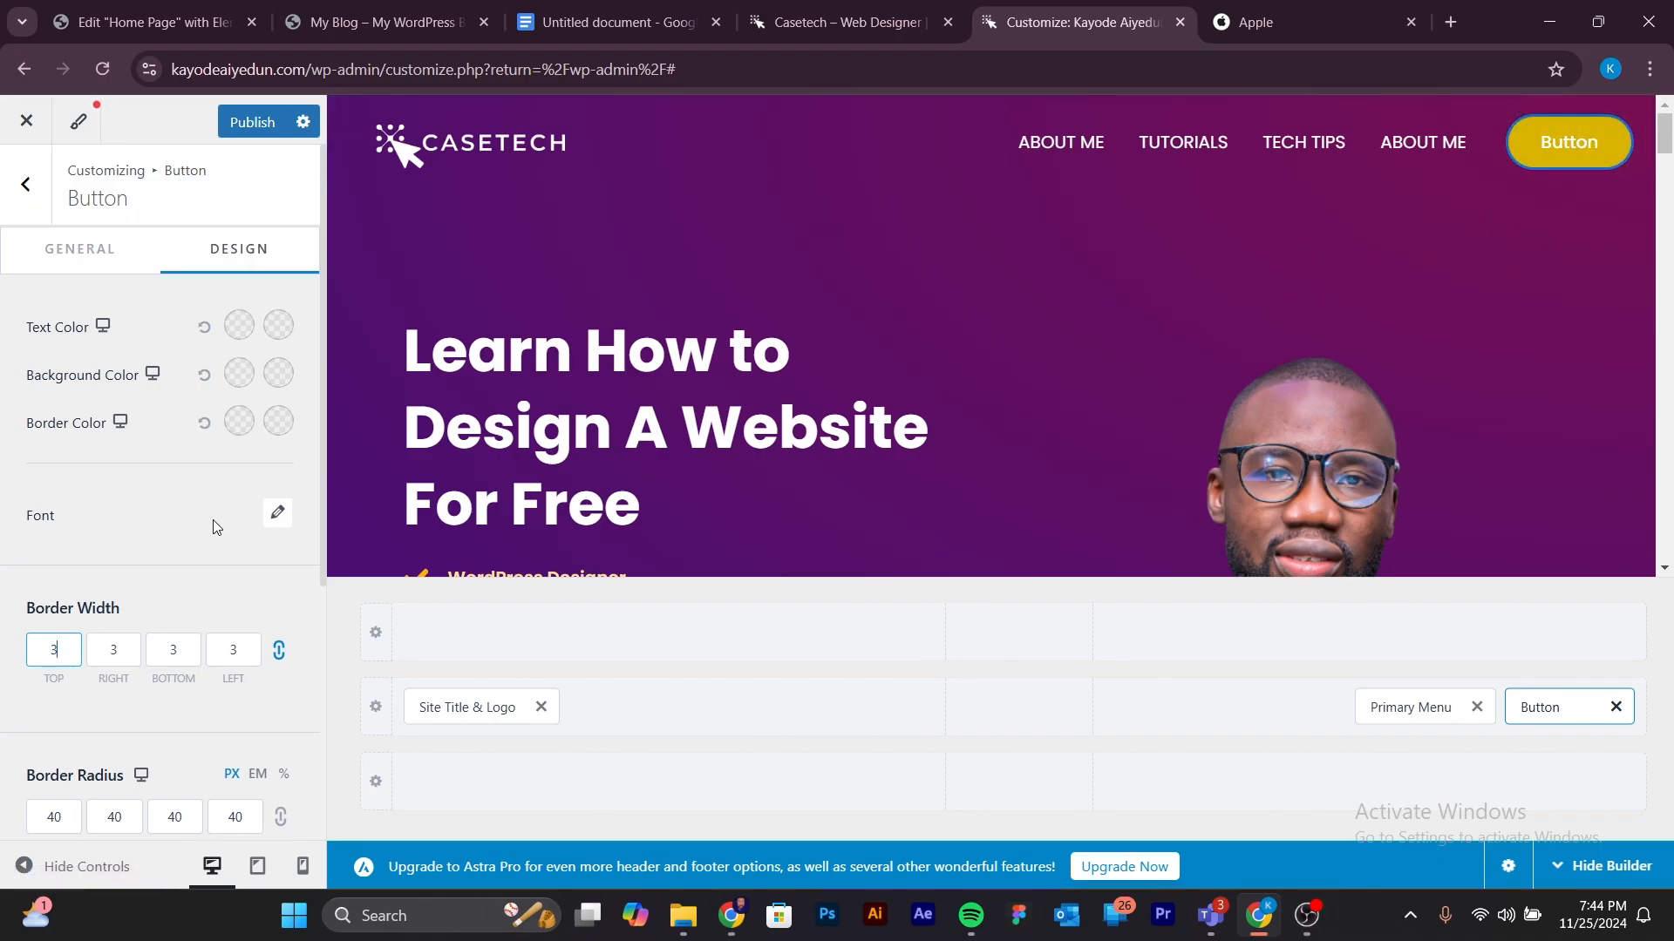
click(201, 545)
Set the hover border color to white in the header Button element's own design settings.
click(279, 422)
click(33, 504)
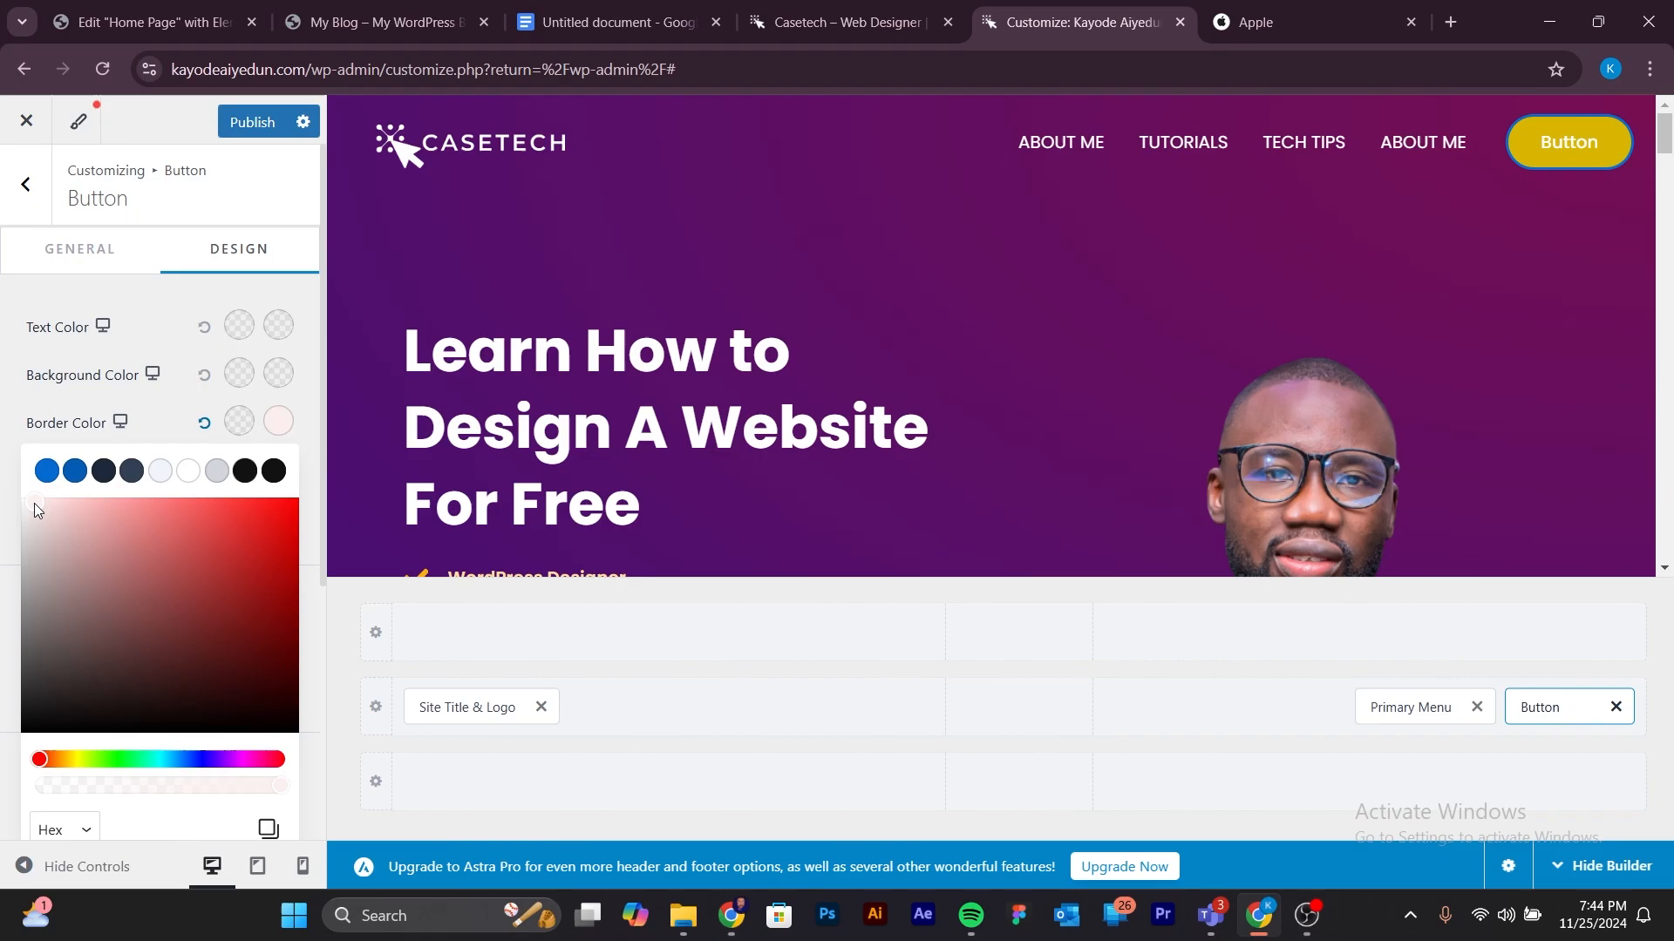
click(178, 310)
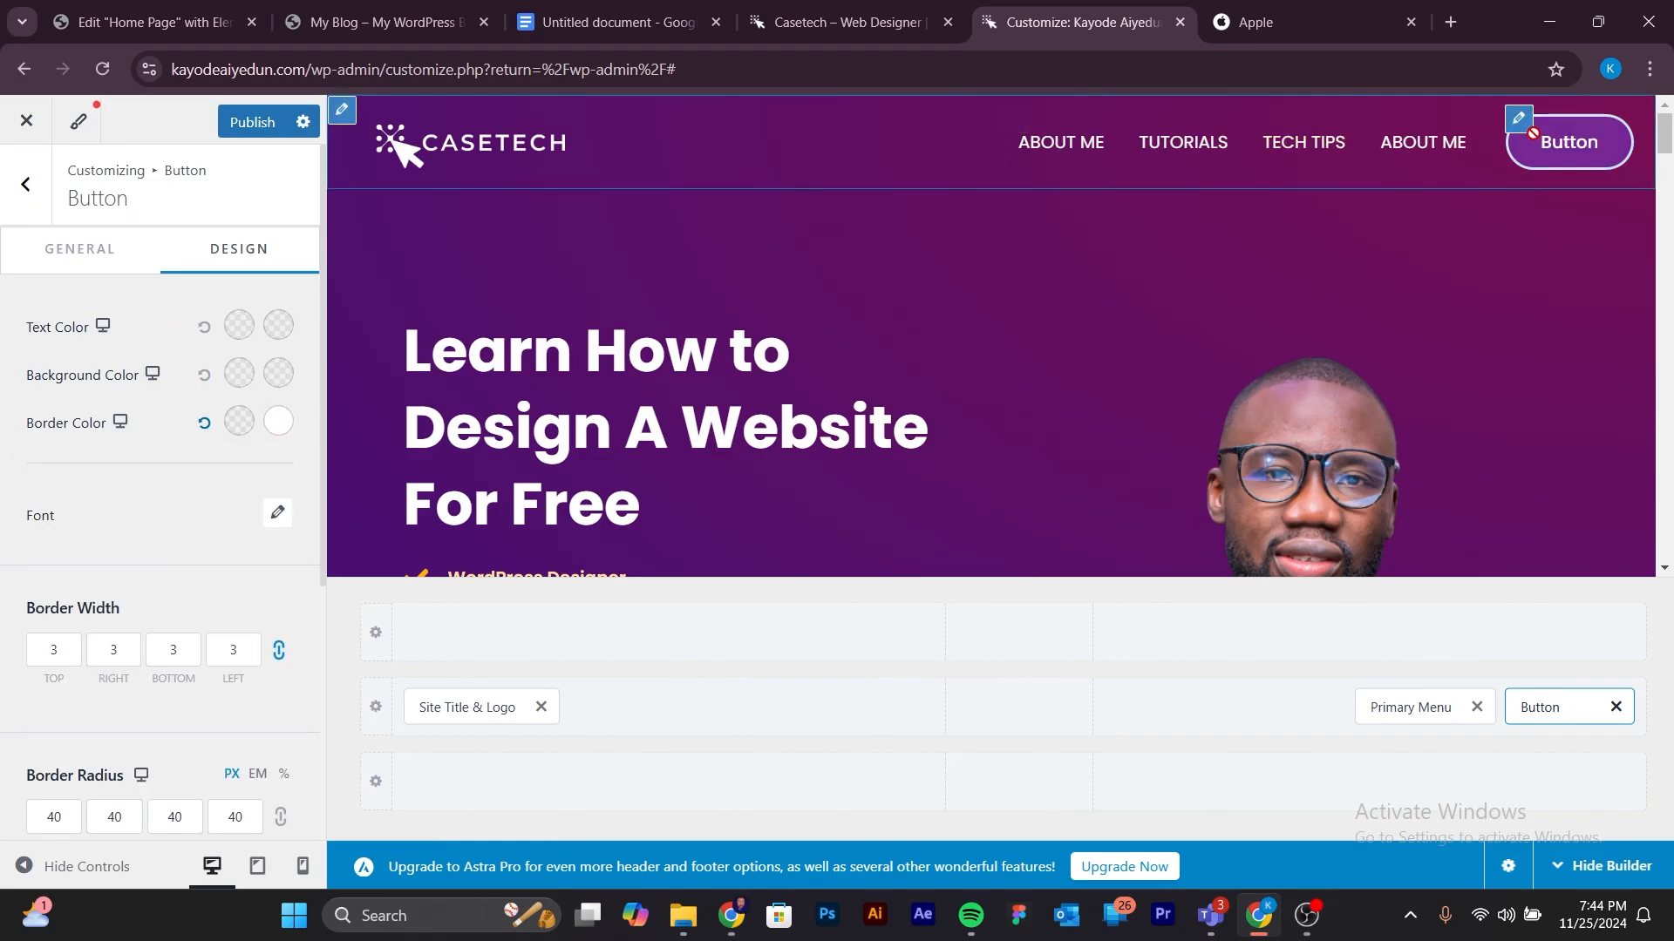
Link the header button's border radius values and set all four to 15 px.
scroll(140, 523, down, 5)
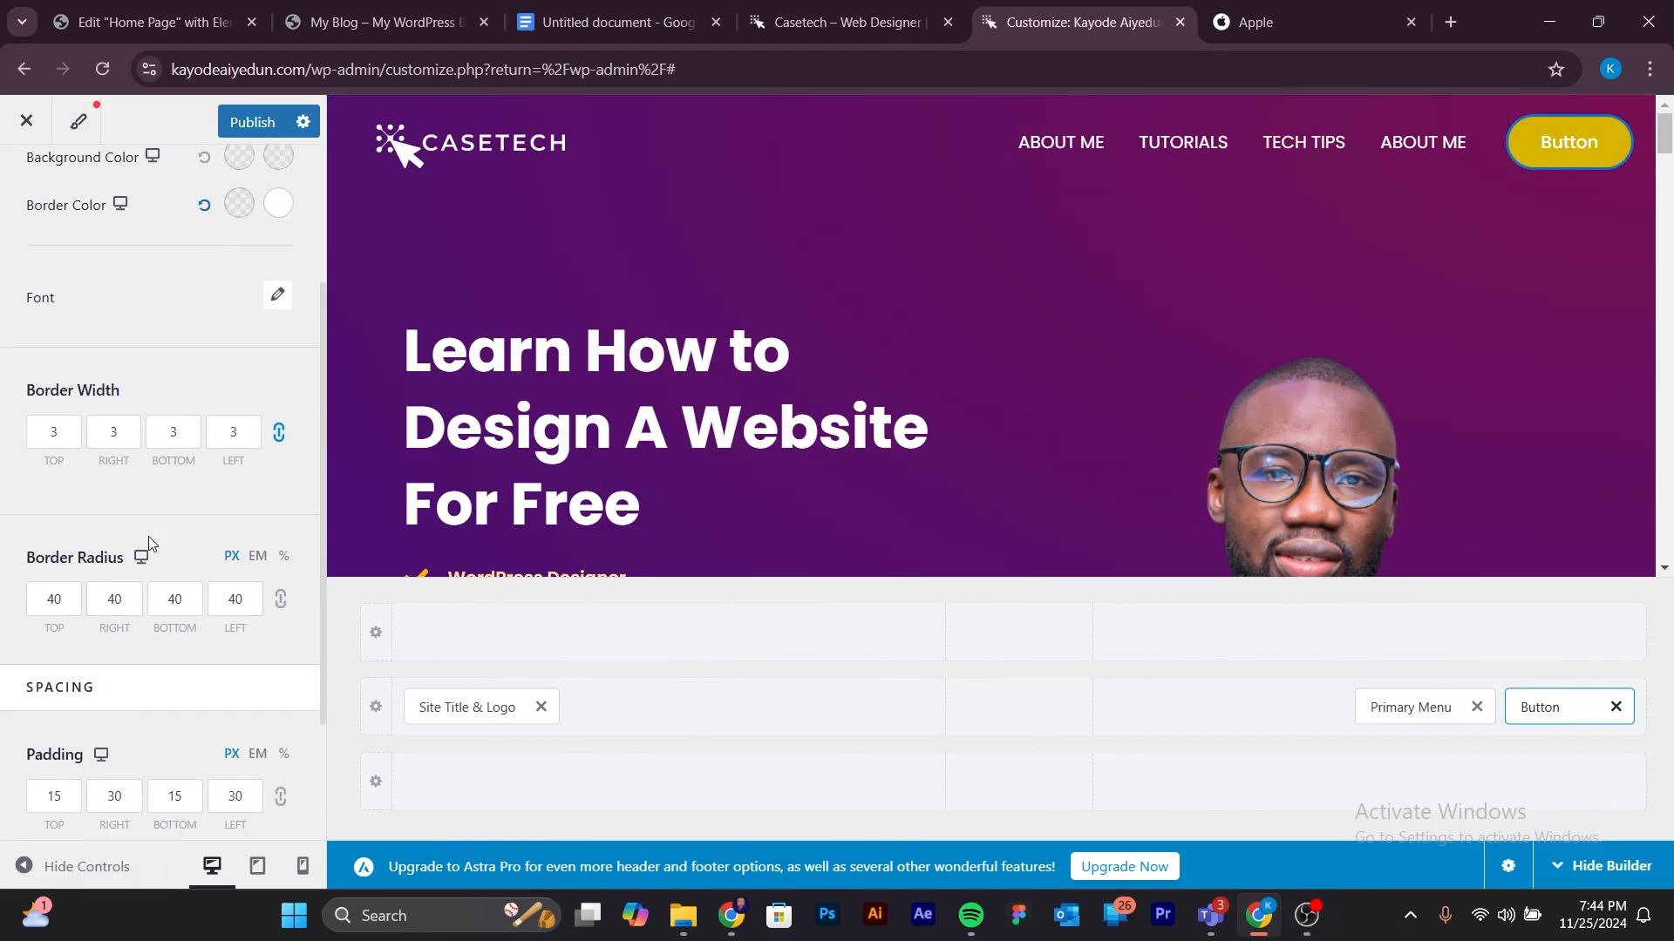
scroll(149, 547, up, 5)
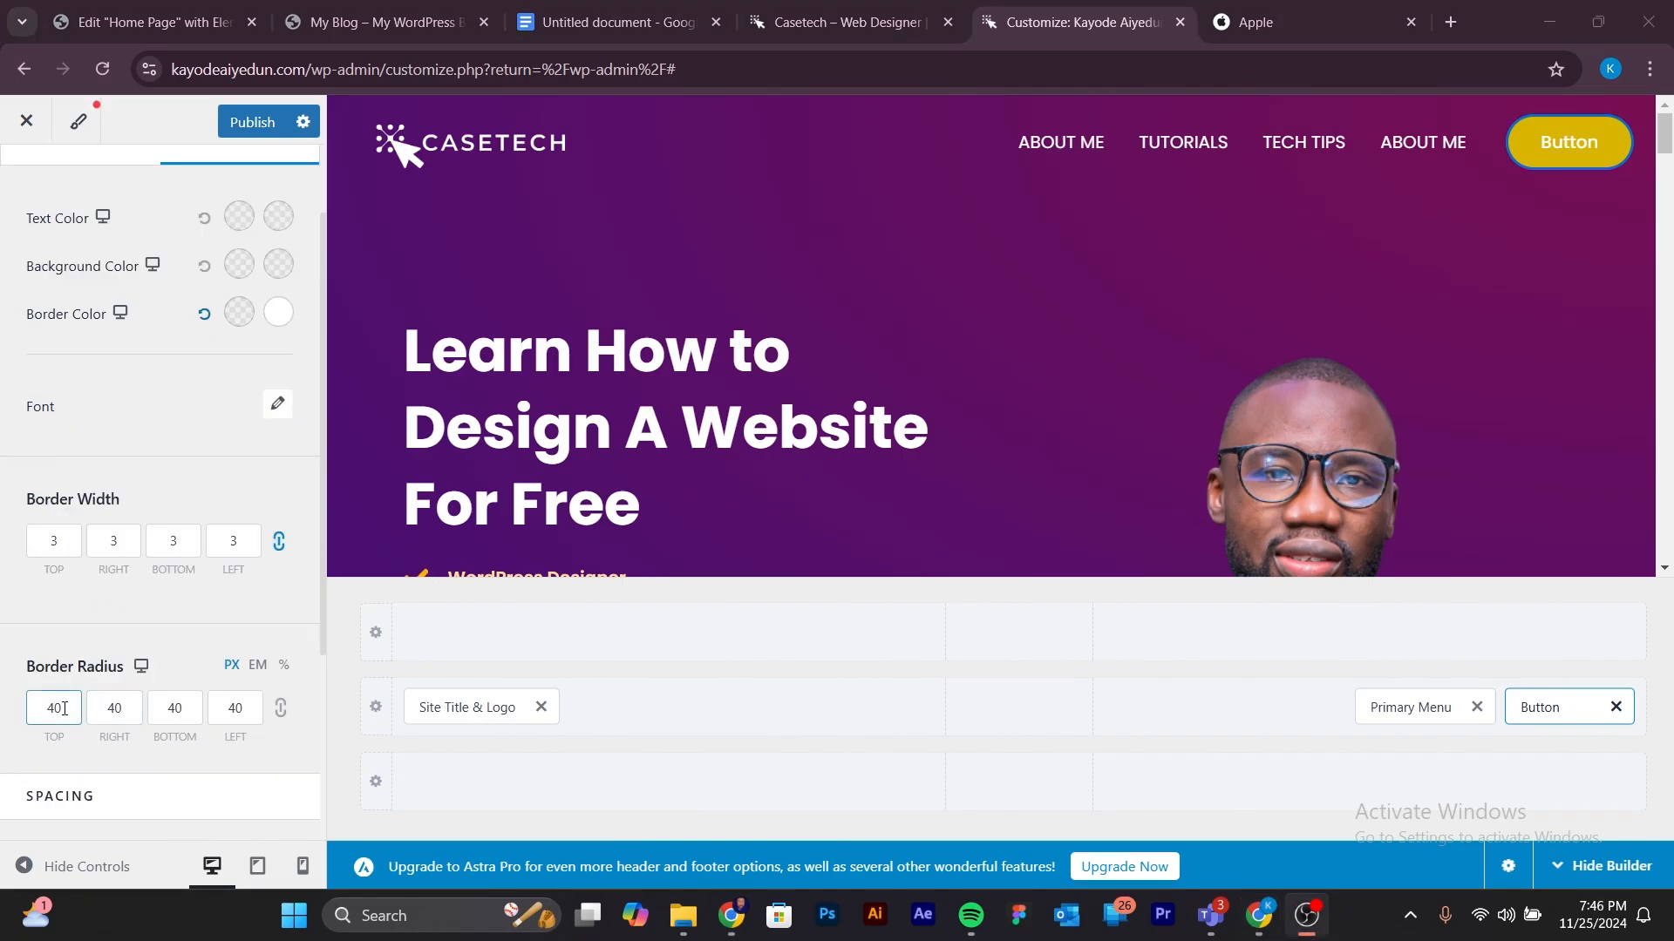
double_click(50, 708)
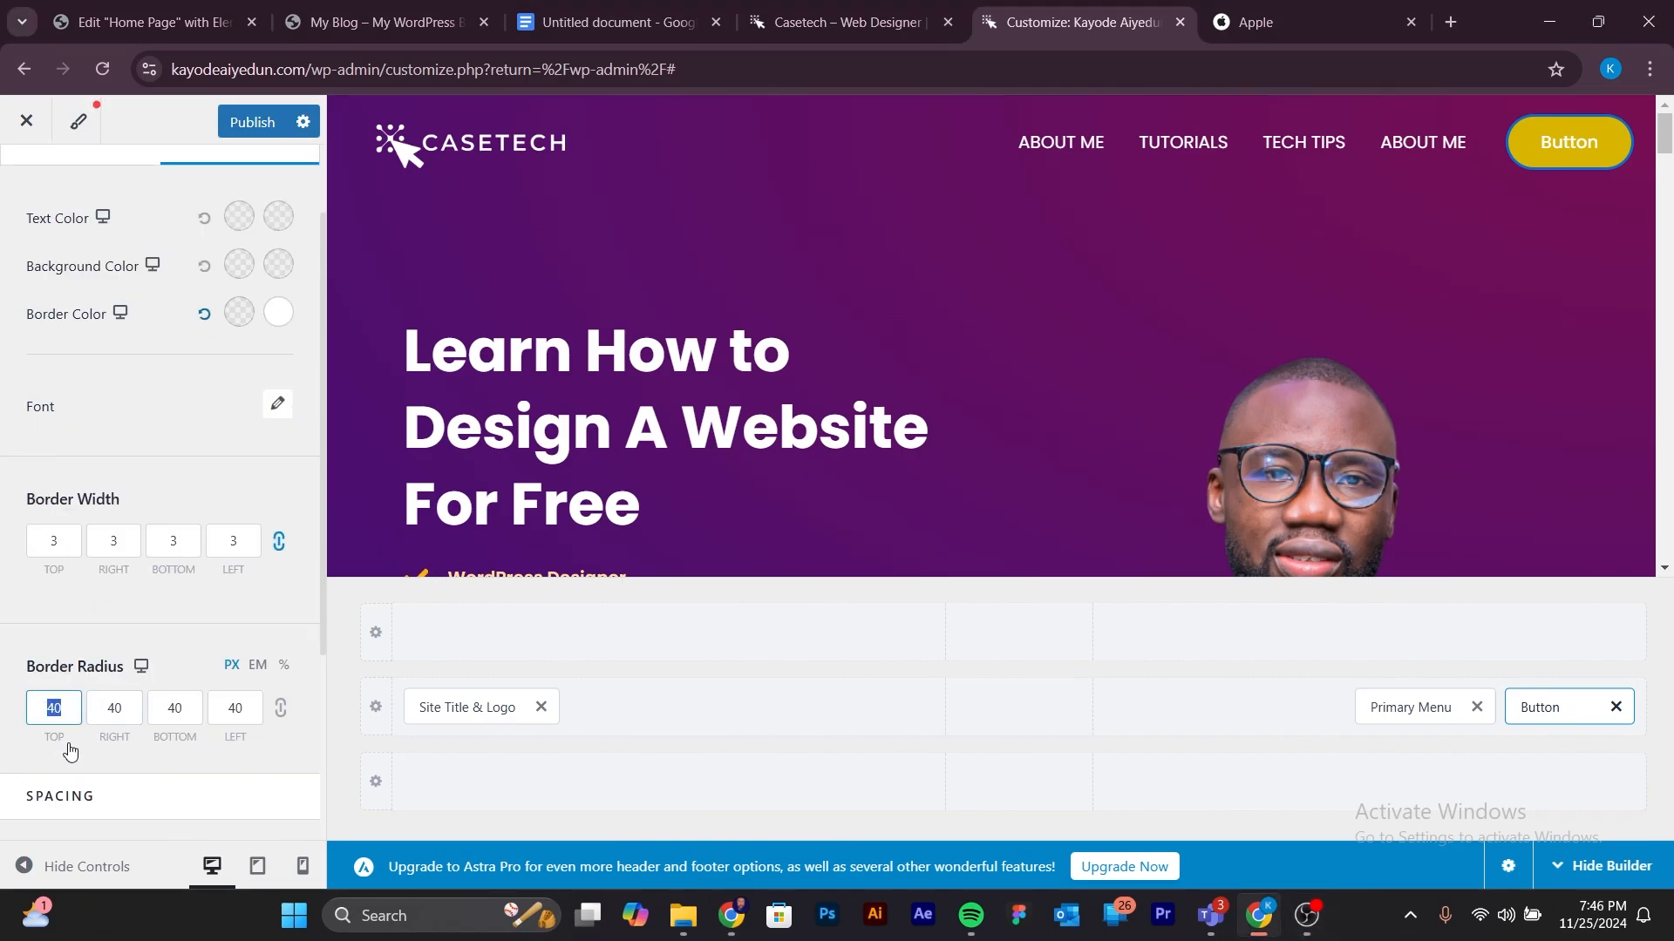
text(15)
click(279, 710)
click(68, 707)
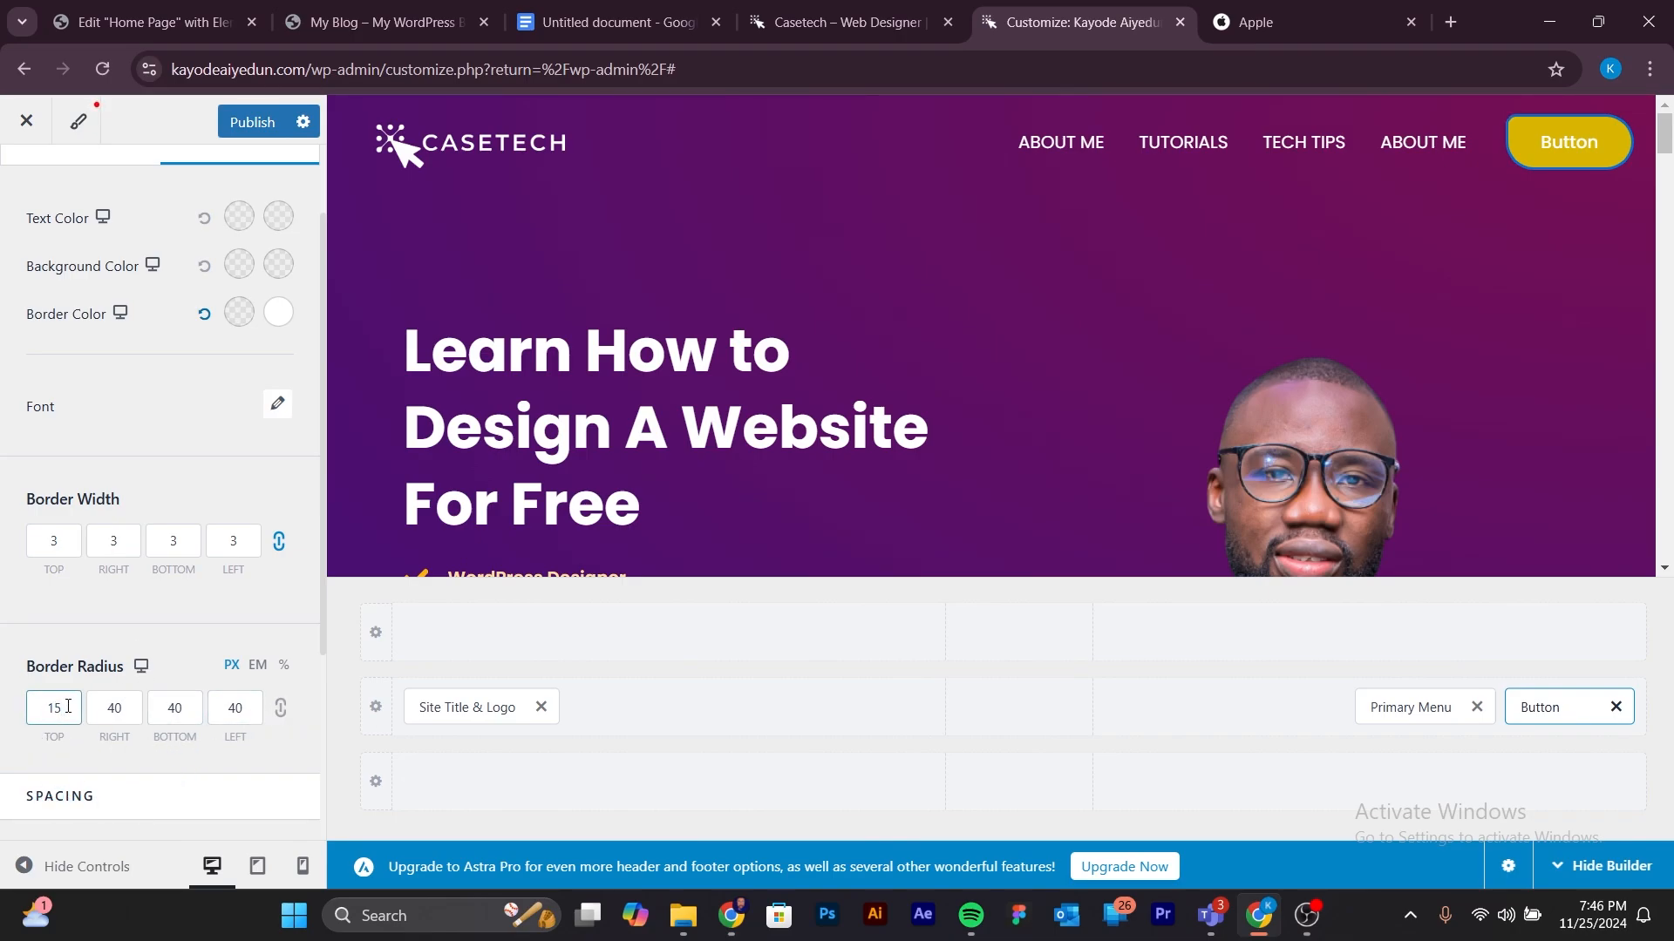
click(280, 708)
double_click(106, 710)
text(15)
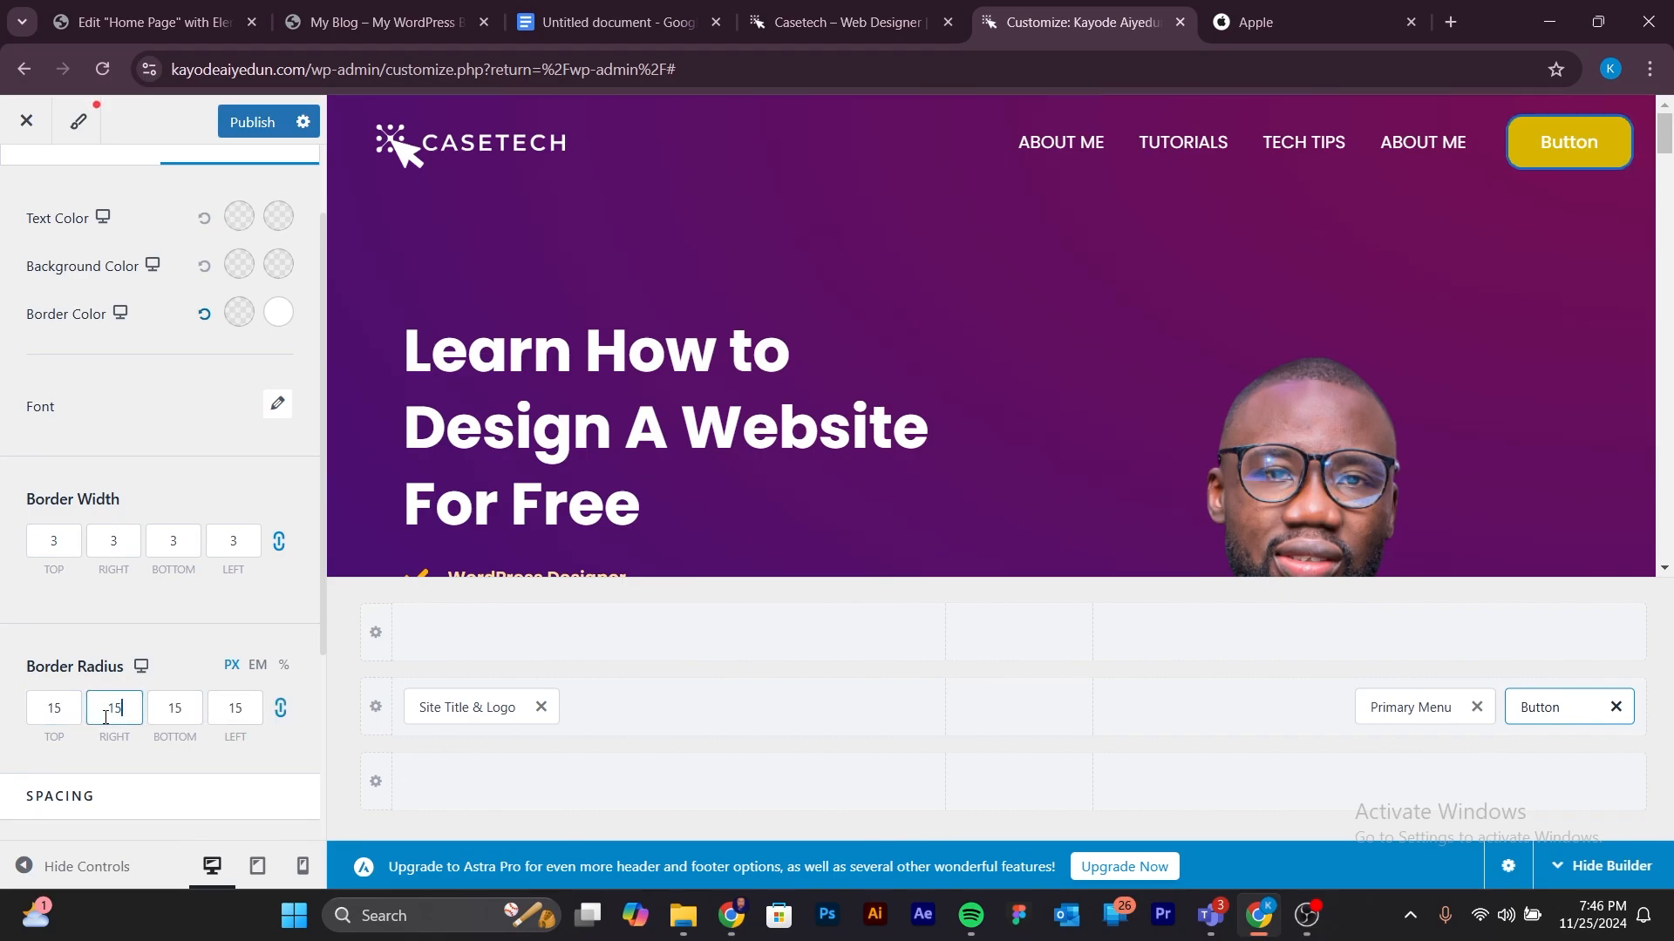
Unlink the header button's border radius values and change the button's text to SUBCRIBE.
click(279, 708)
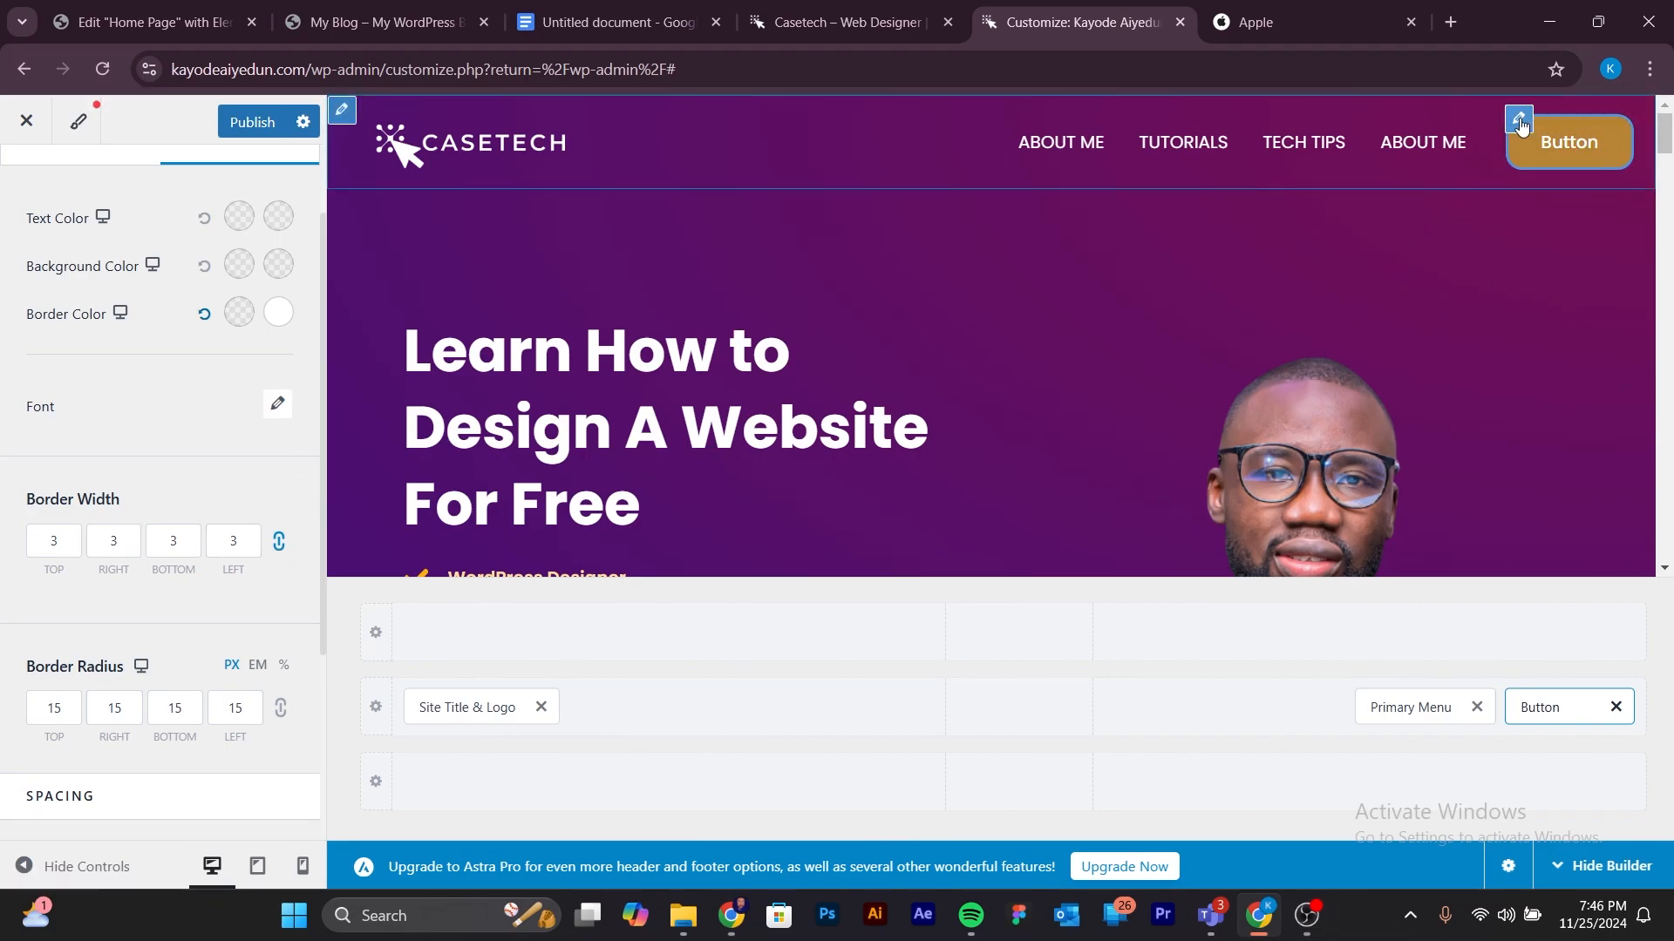
scroll(149, 305, up, 2)
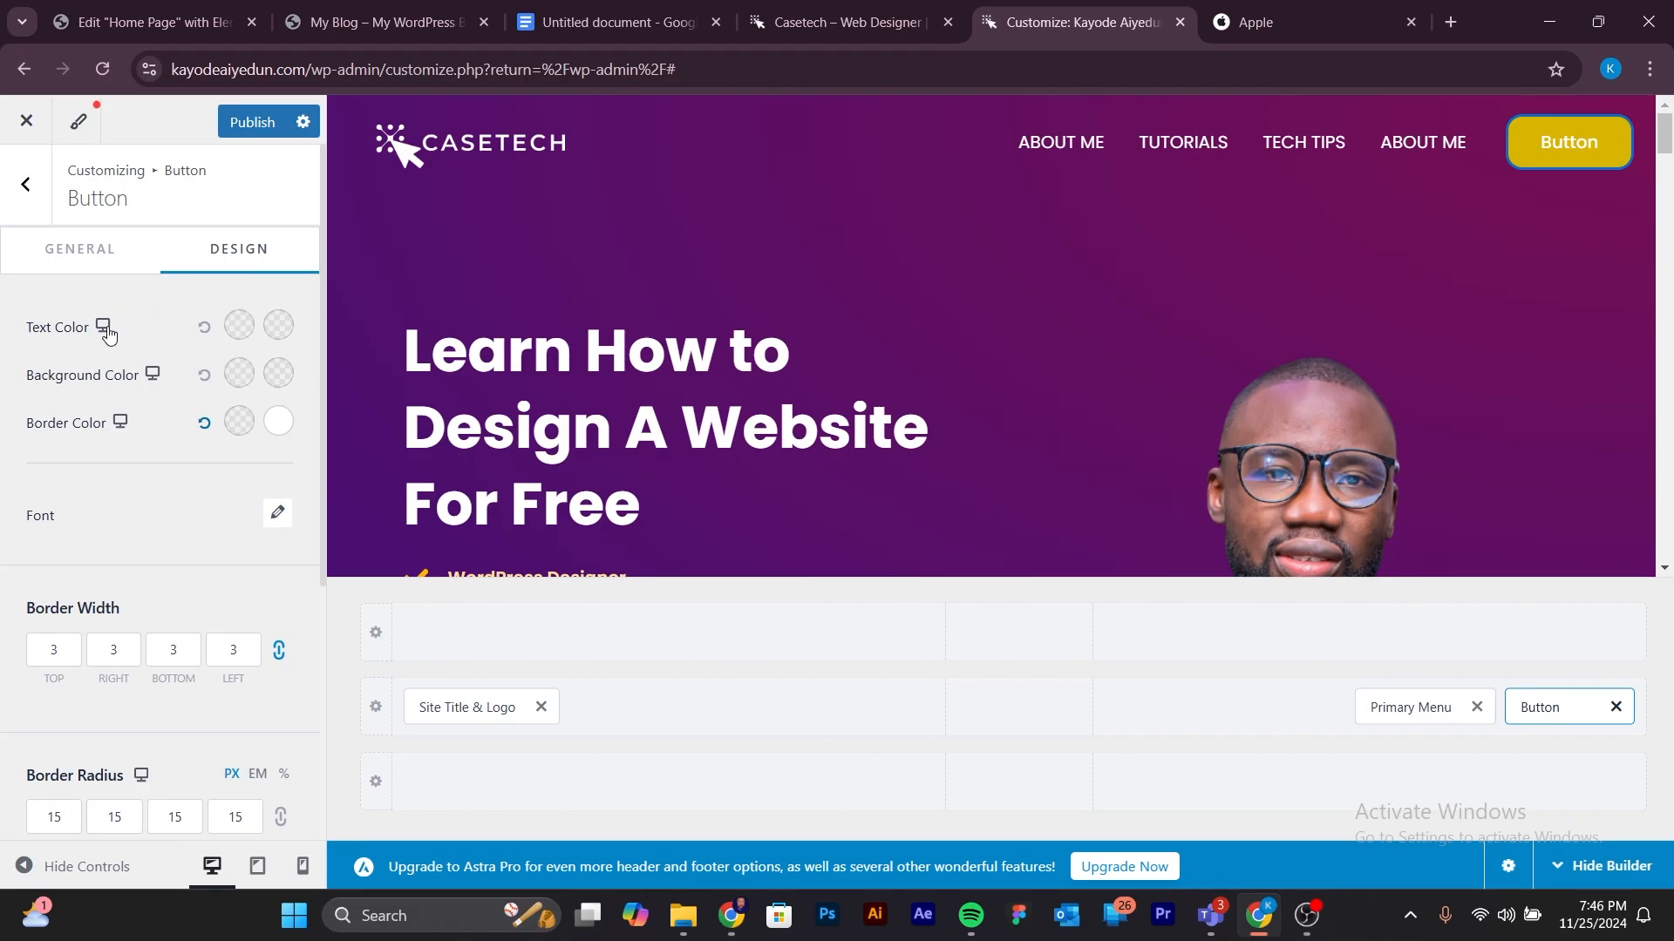
click(102, 259)
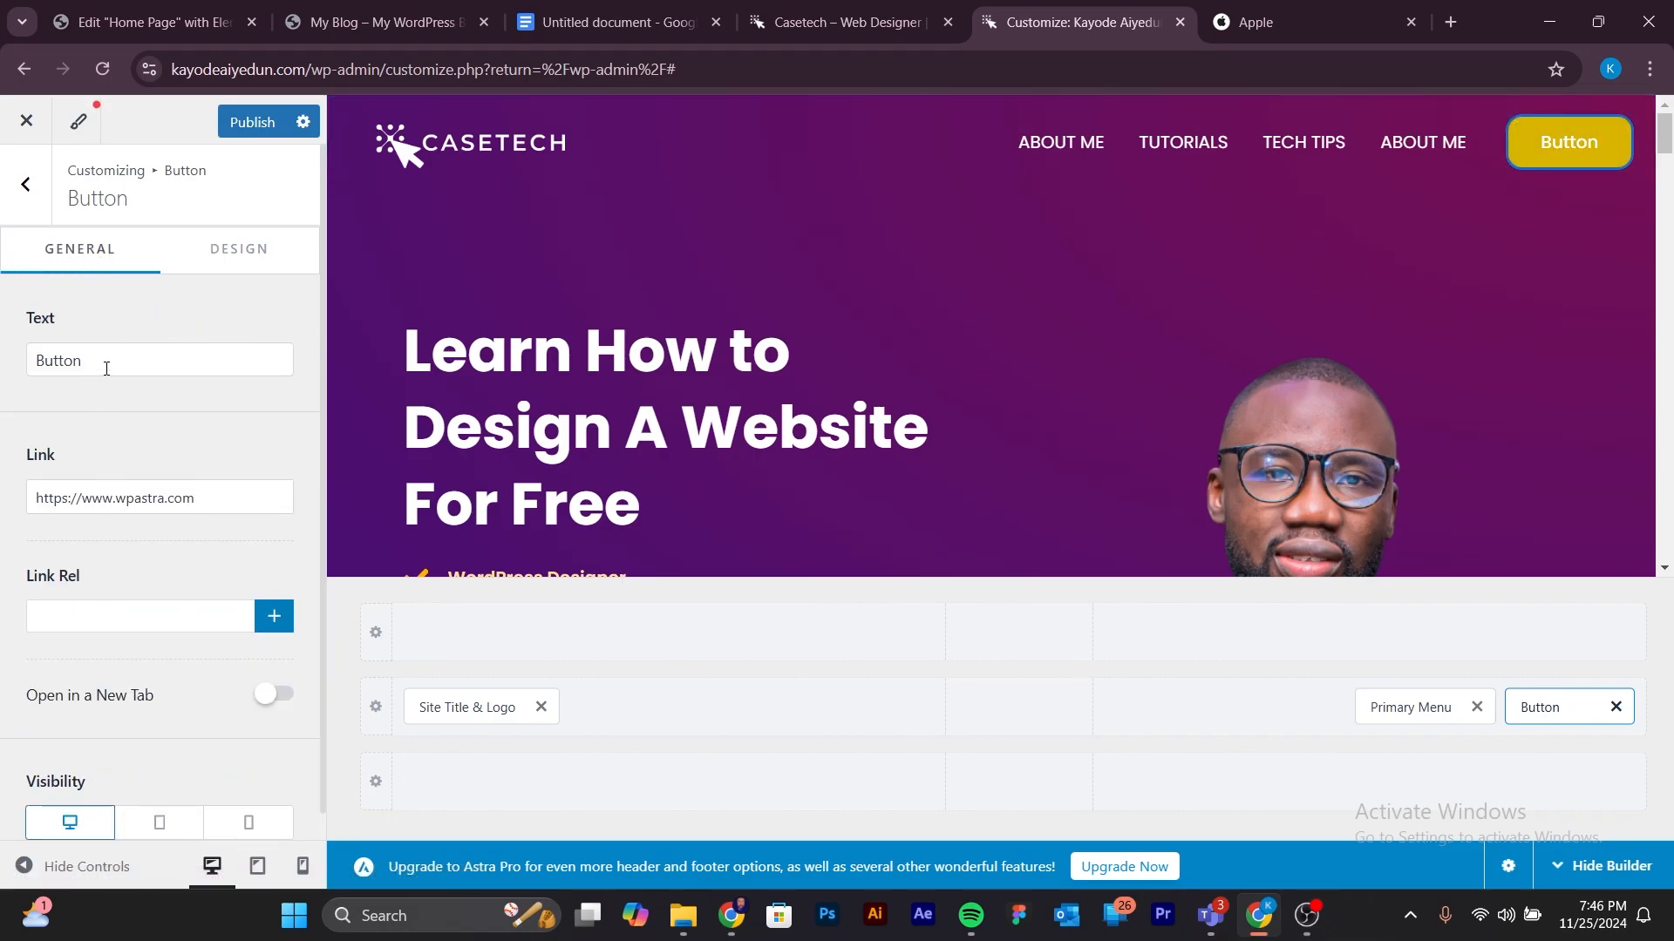
drag(104, 362, 25, 375)
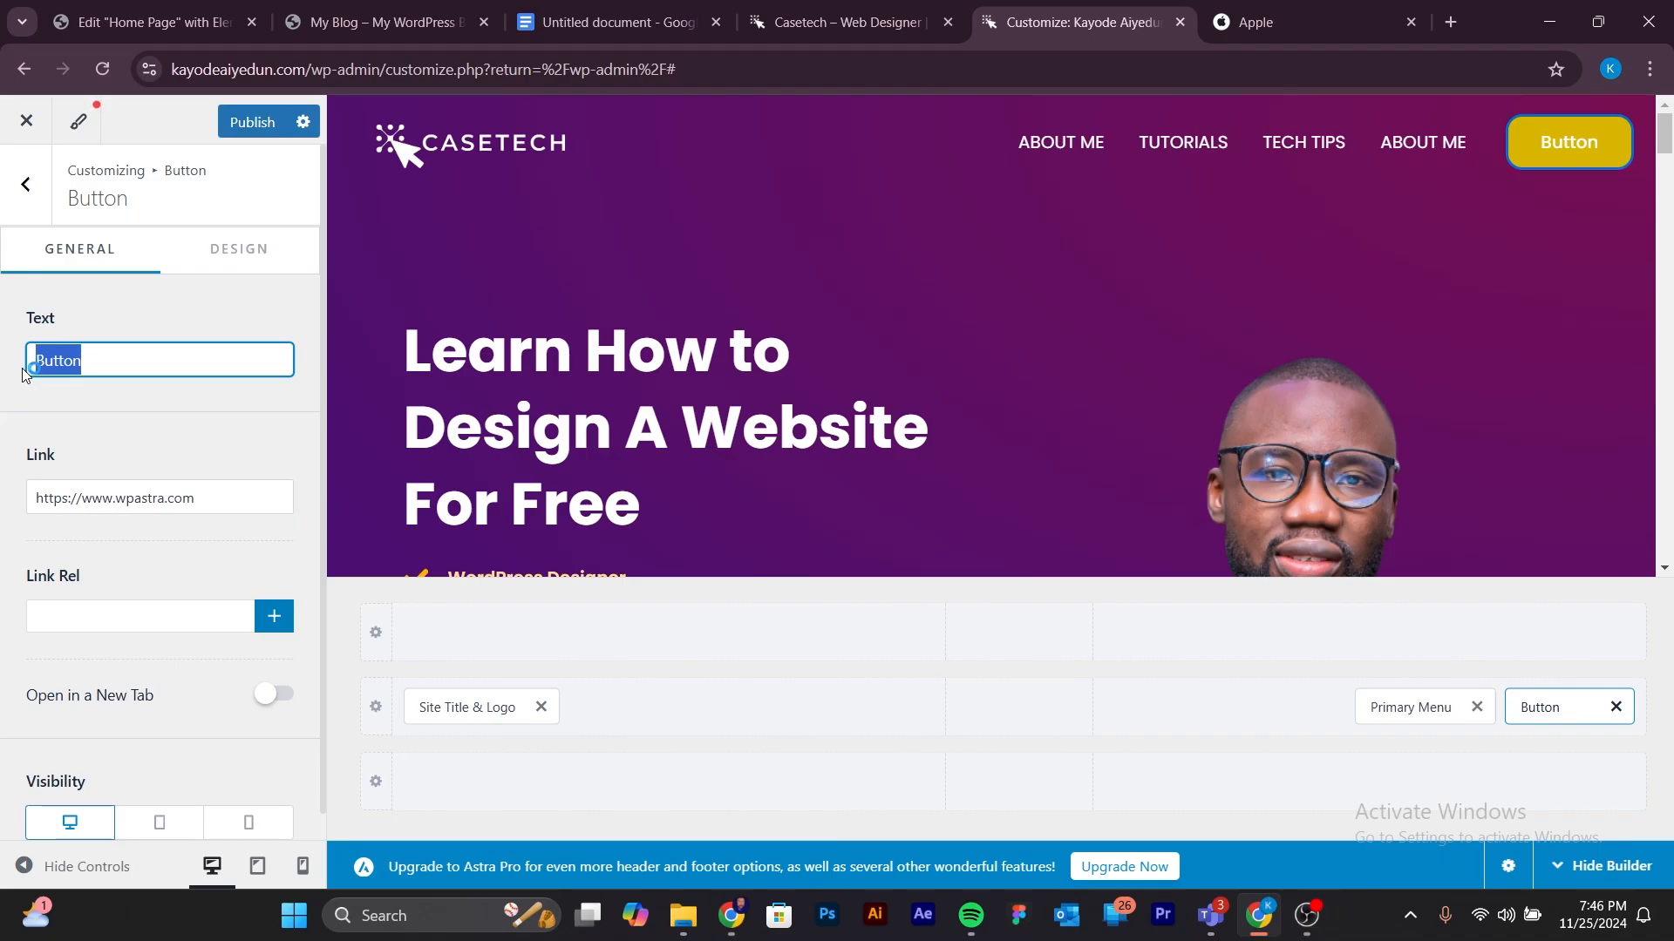
text(suBC)
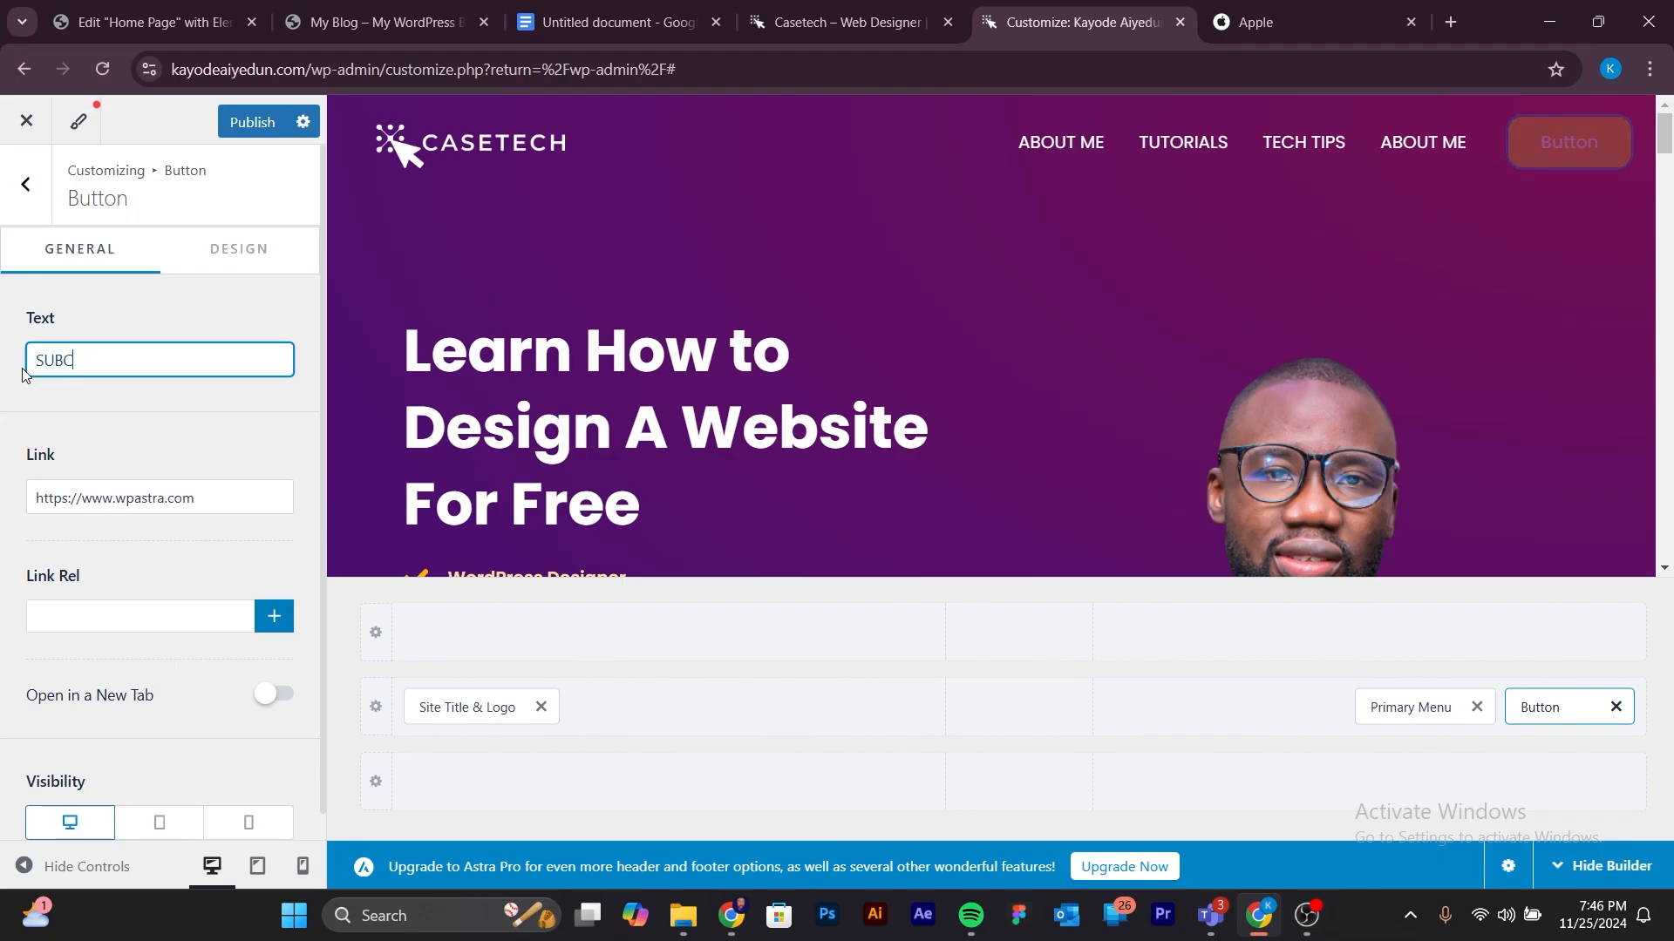
text(R)
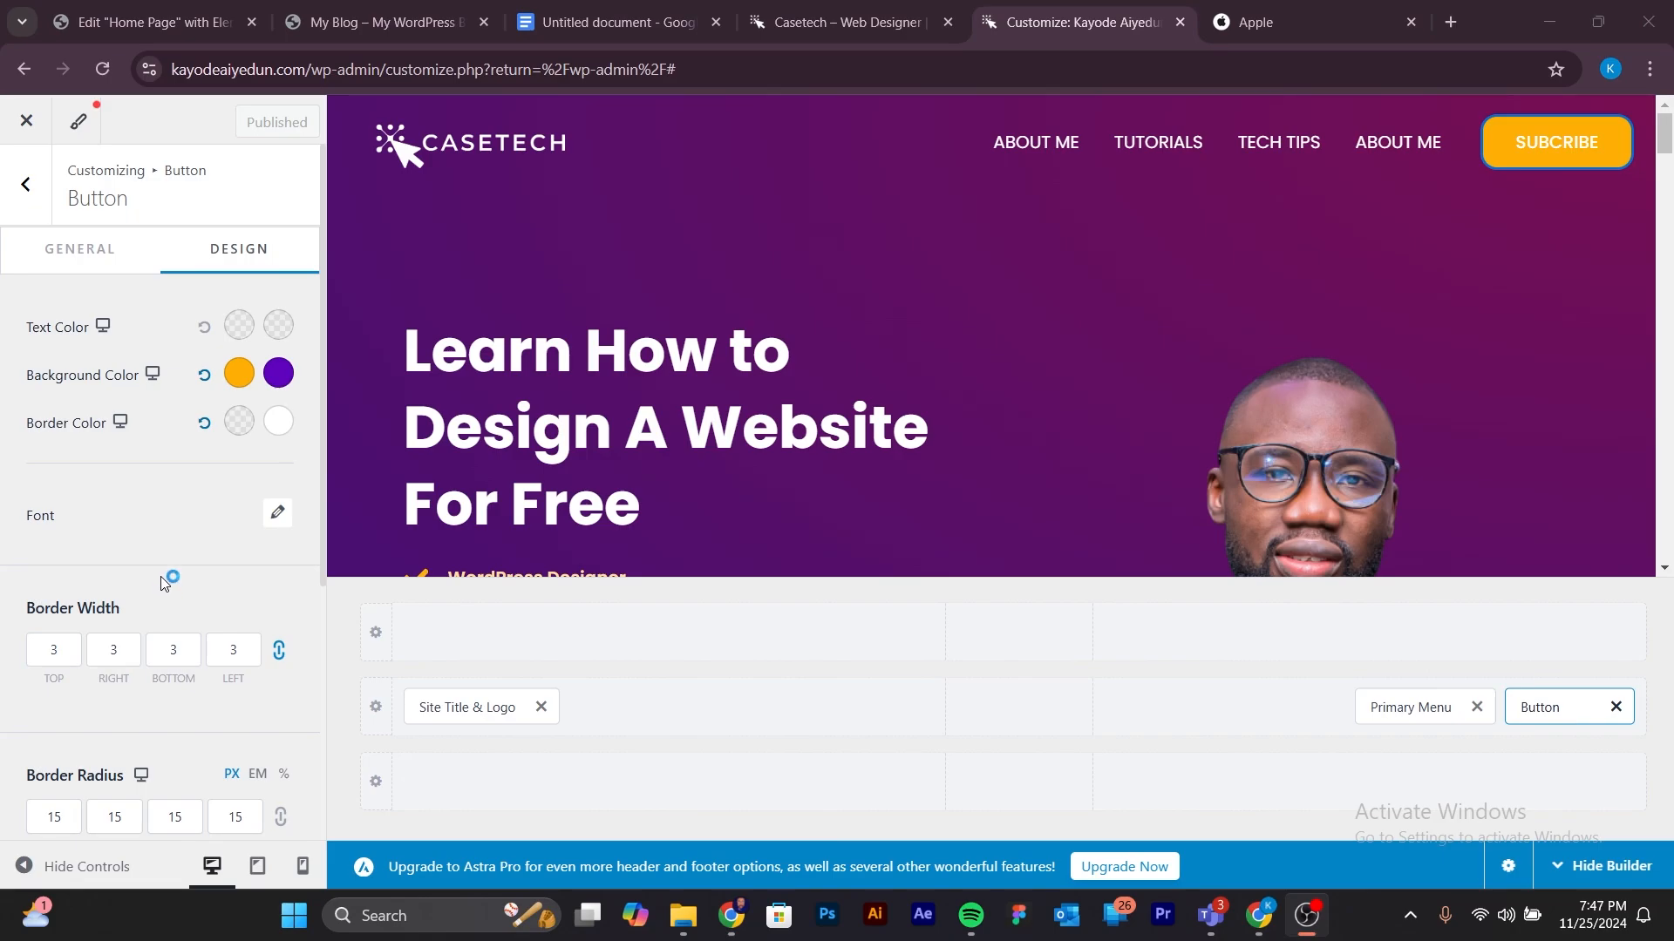
Reset the header button's border colors and make the normal border color a dark navy with fully transparent opacity.
click(205, 426)
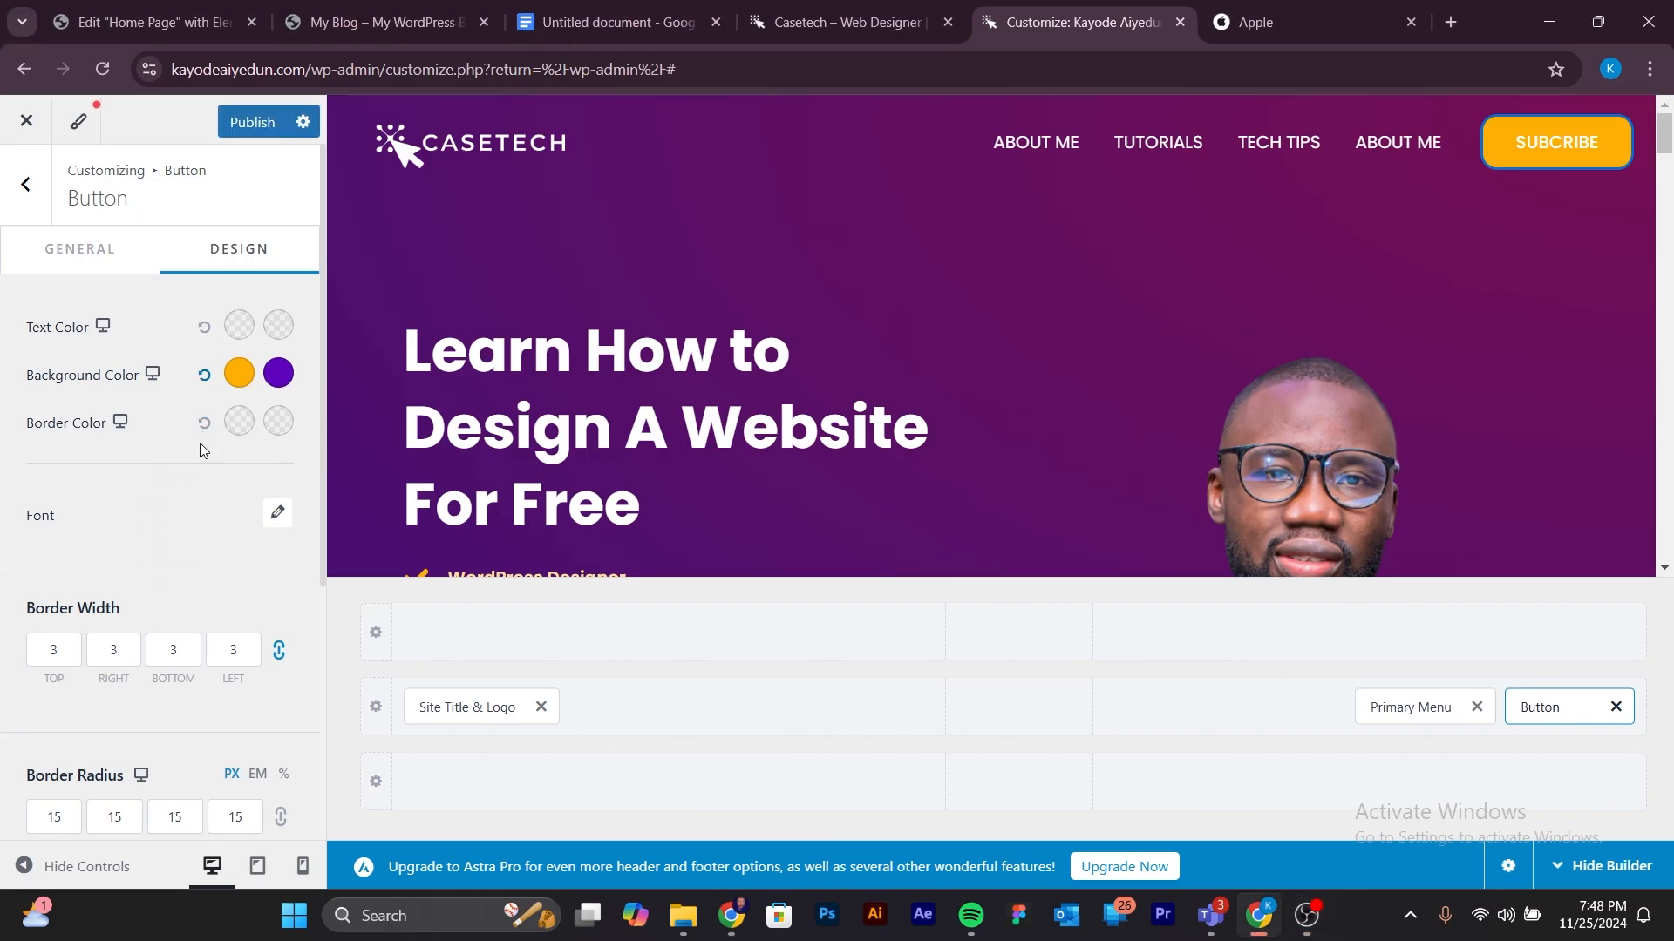
click(237, 424)
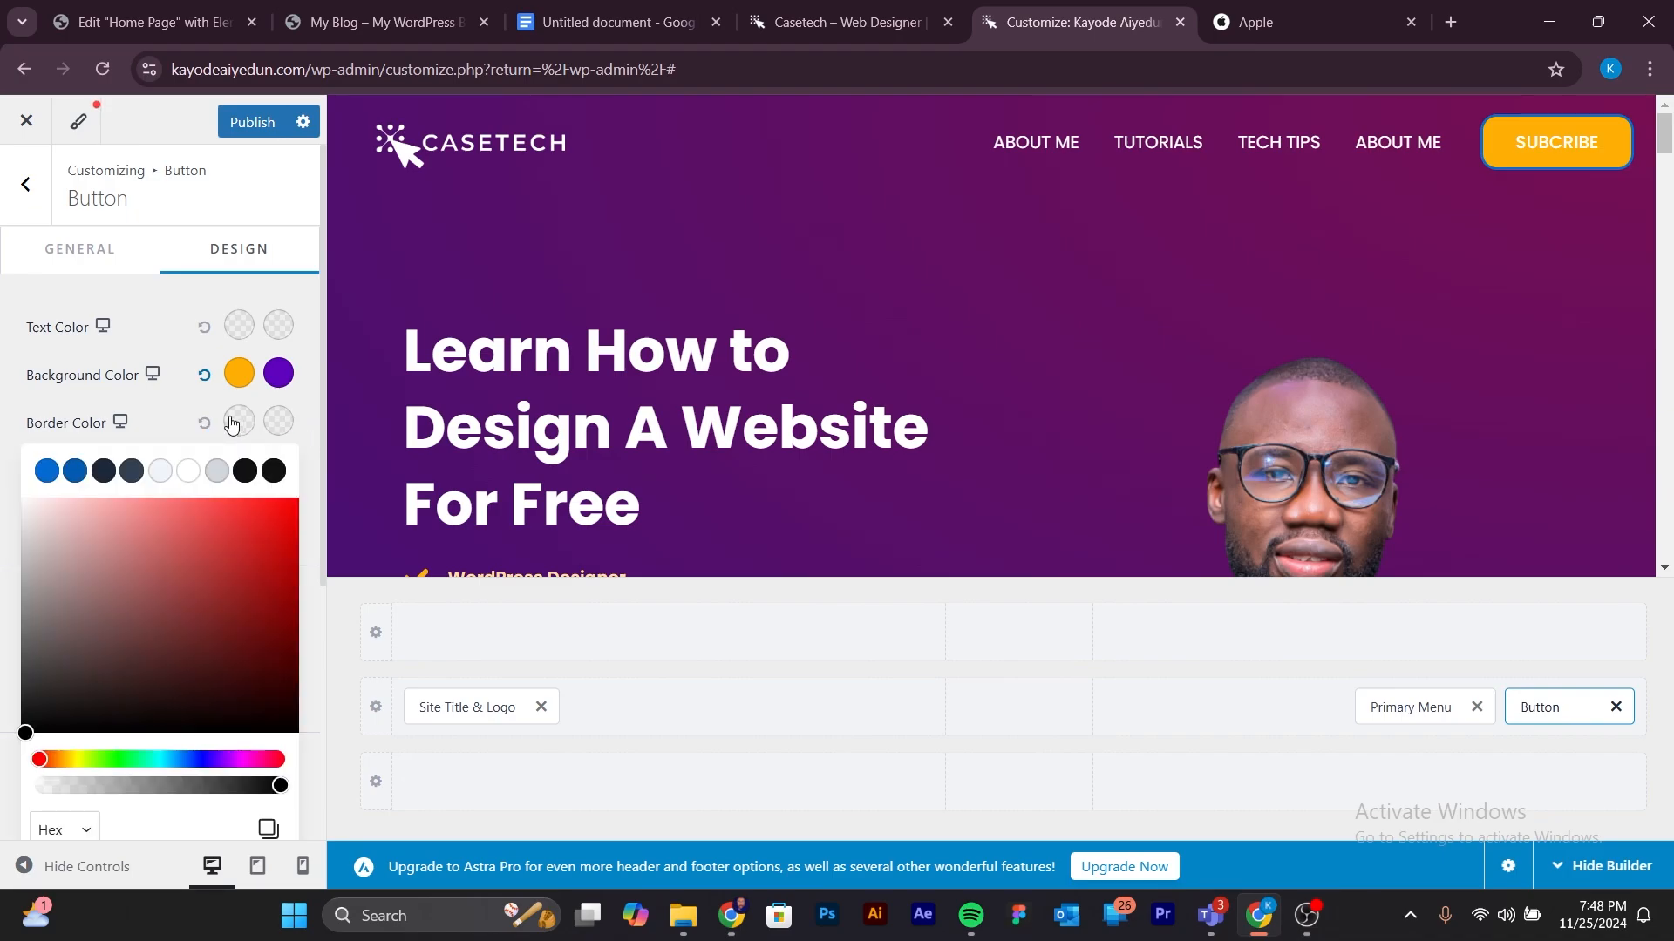
click(104, 471)
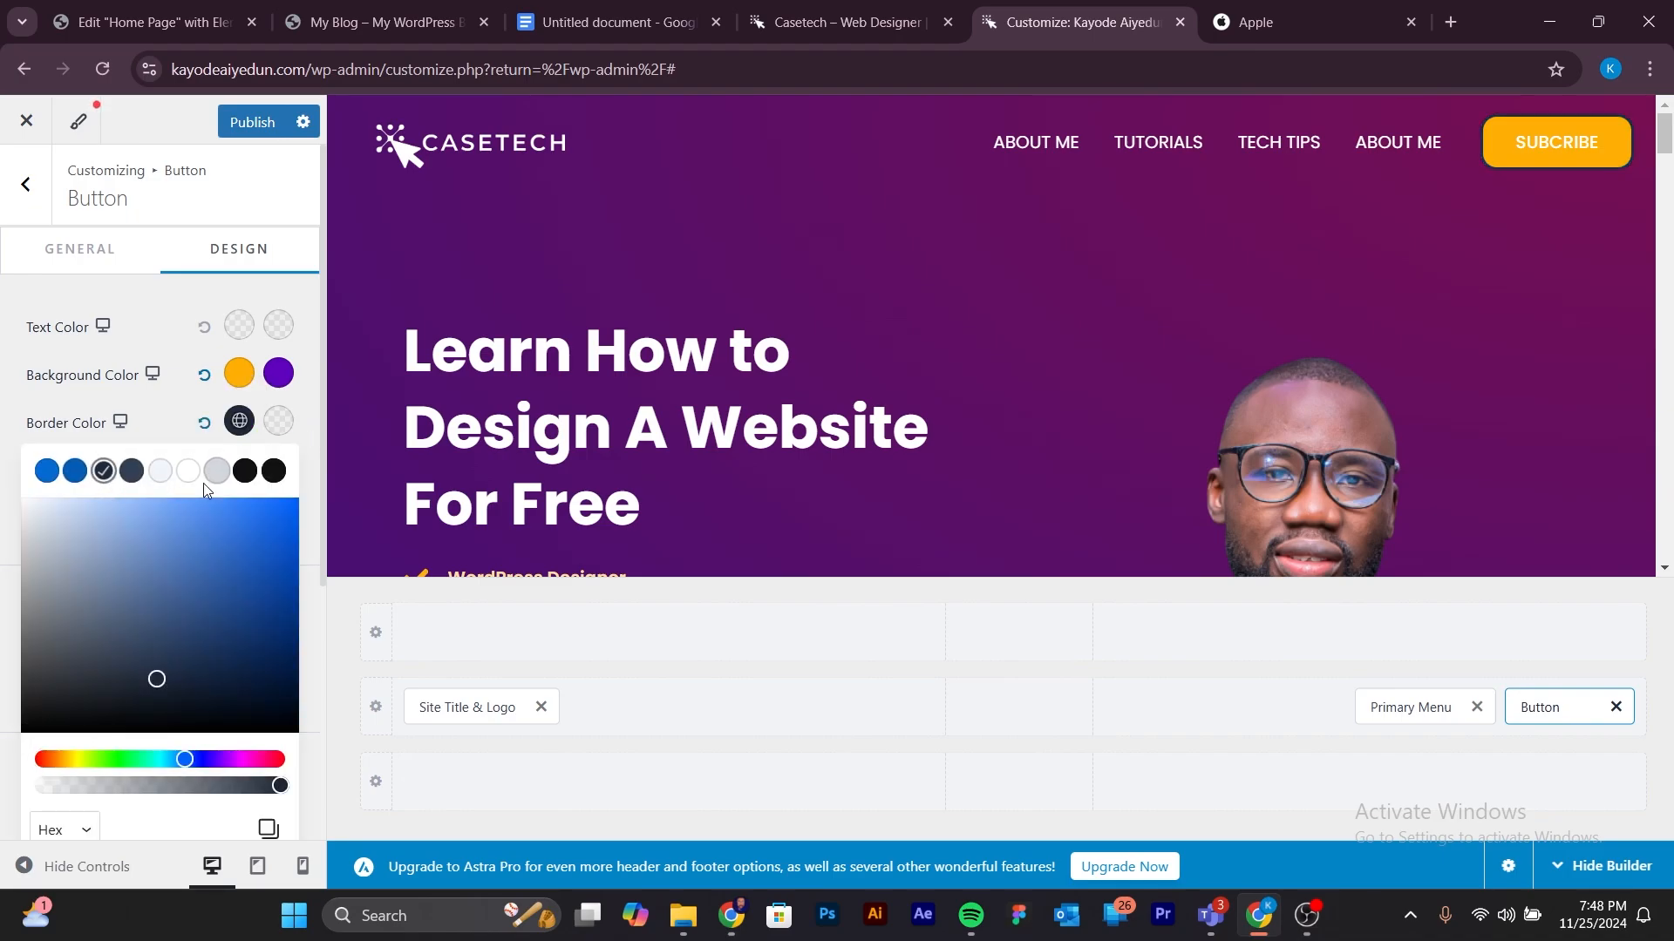
click(237, 381)
click(207, 399)
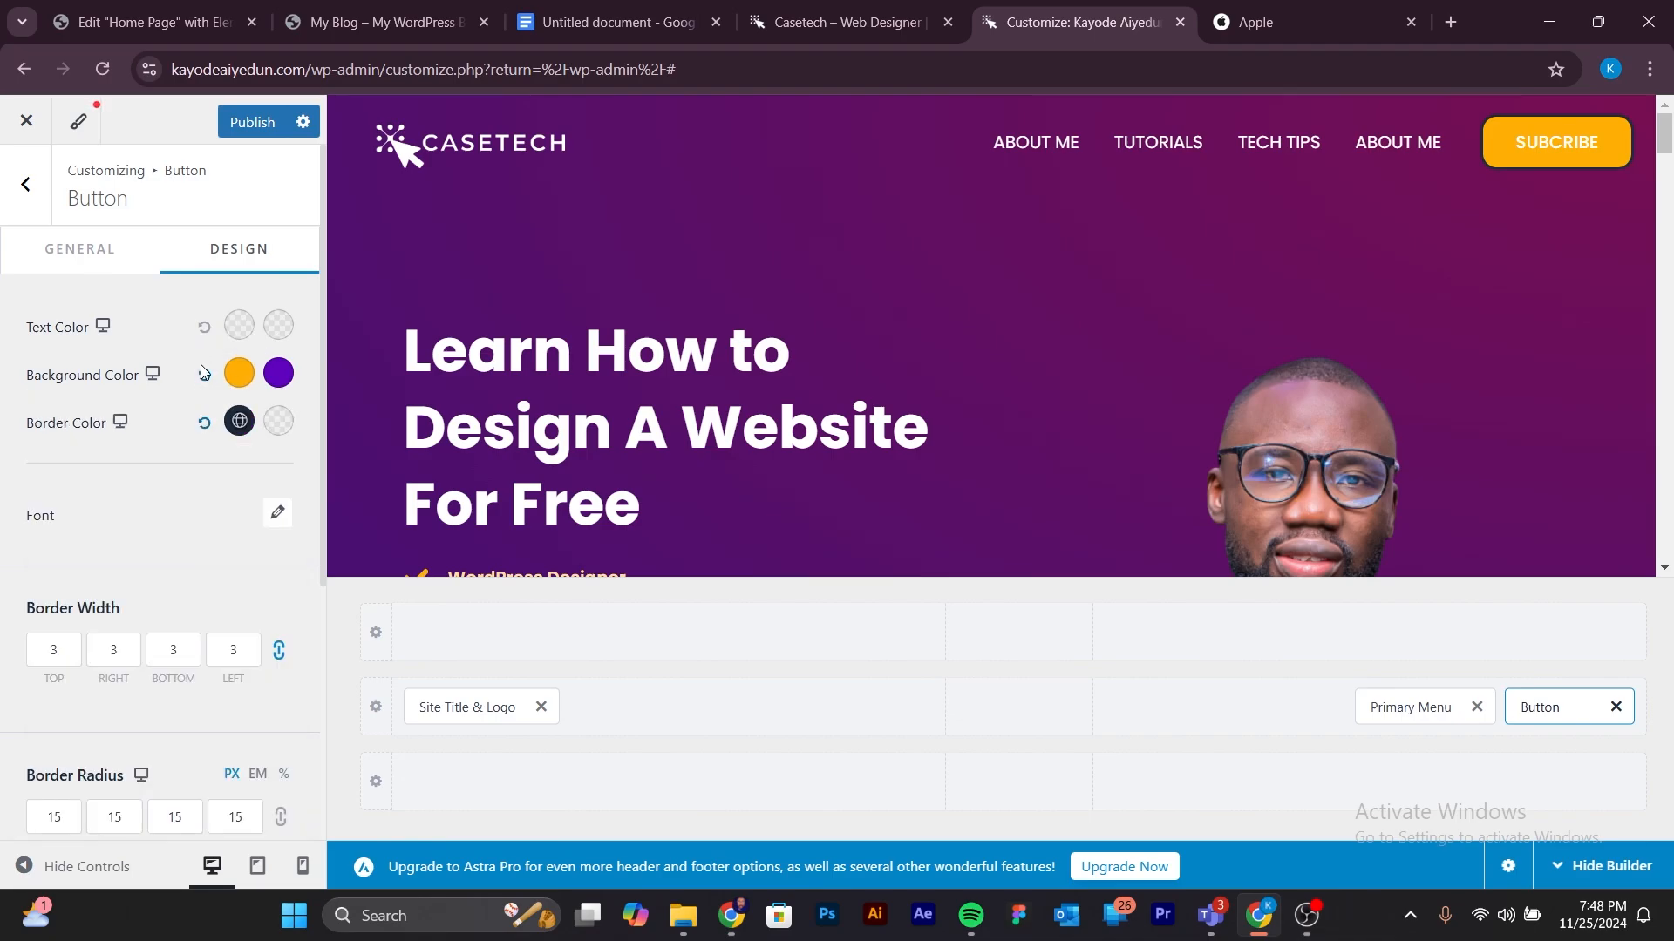
click(240, 425)
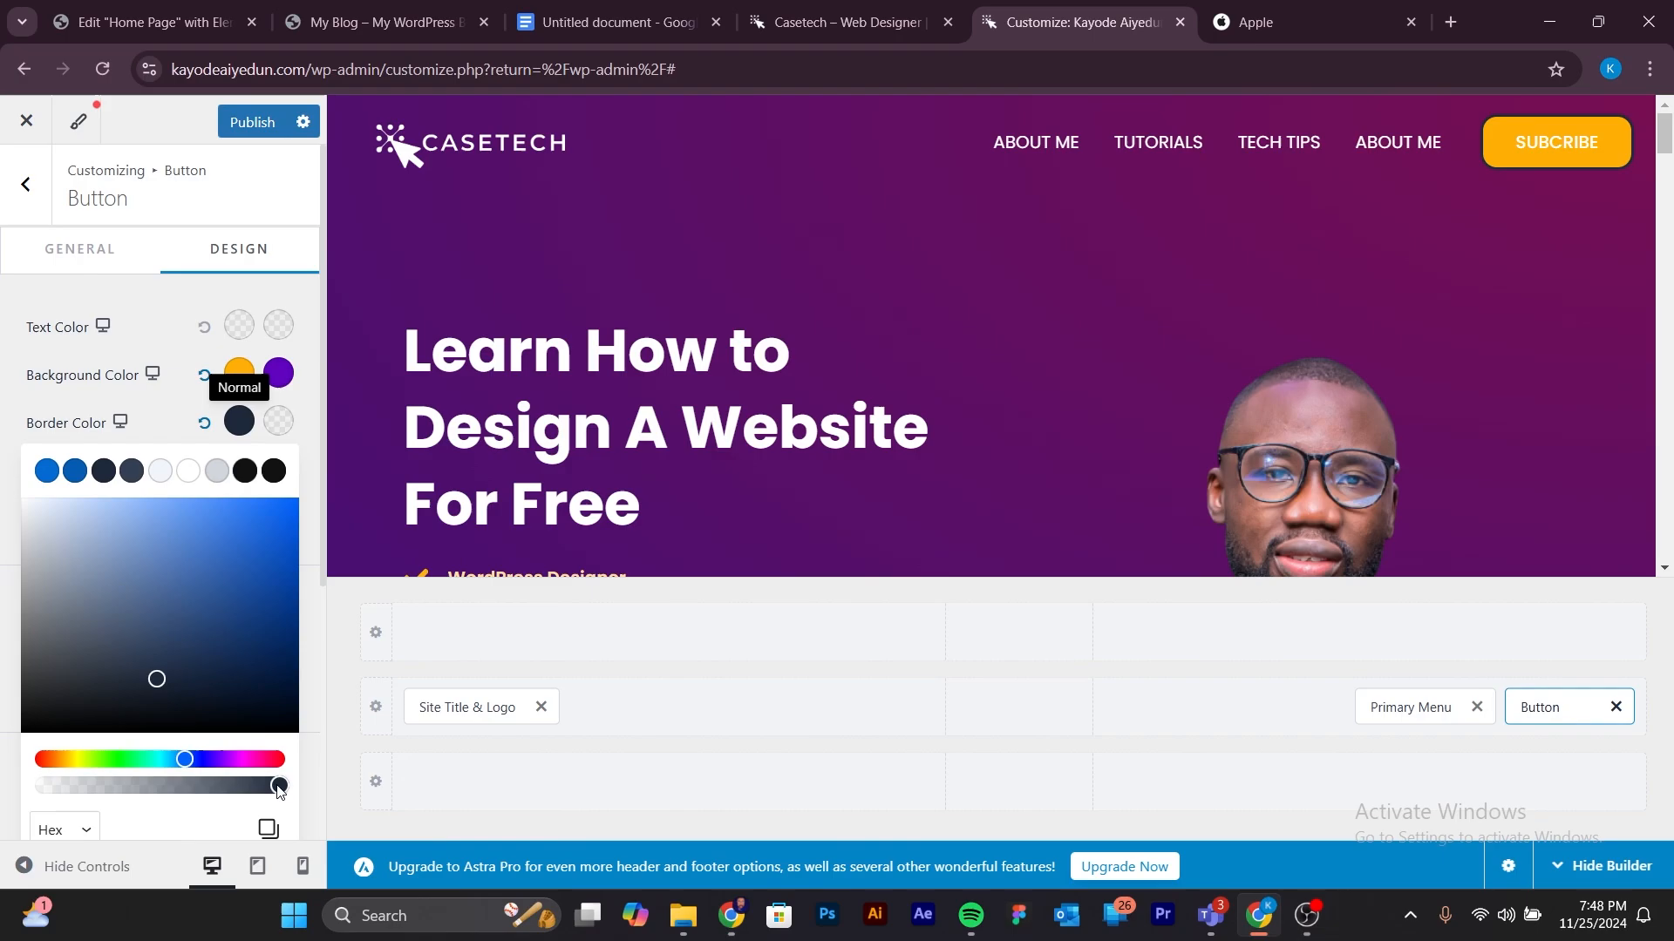
drag(279, 789, 1, 789)
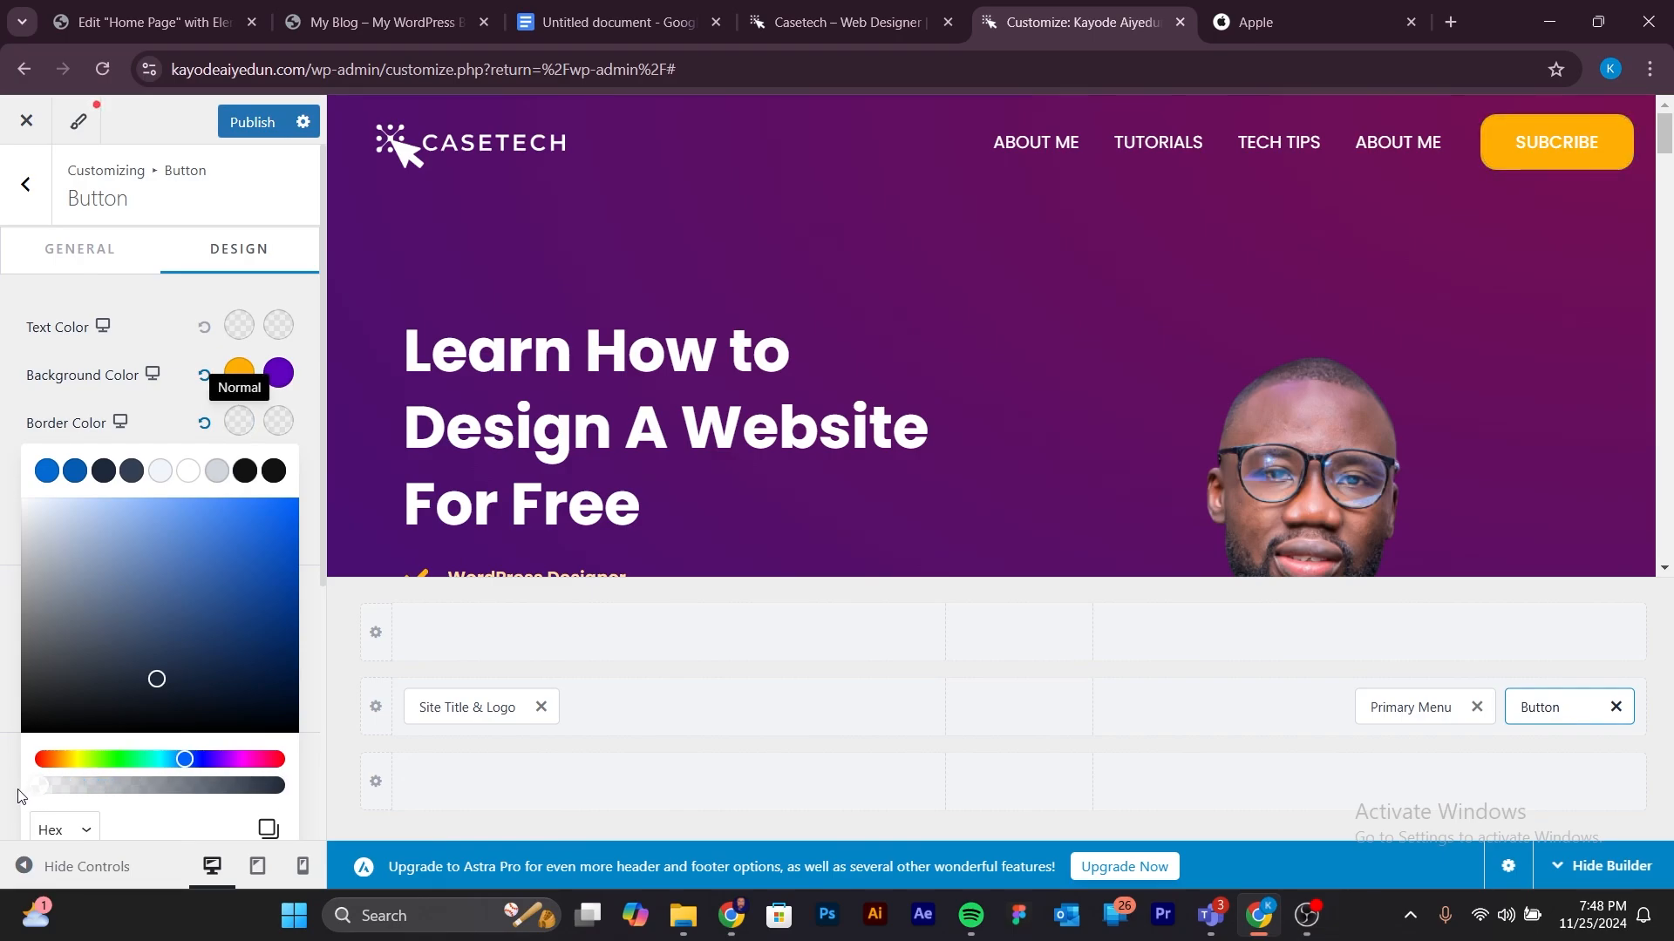
click(205, 427)
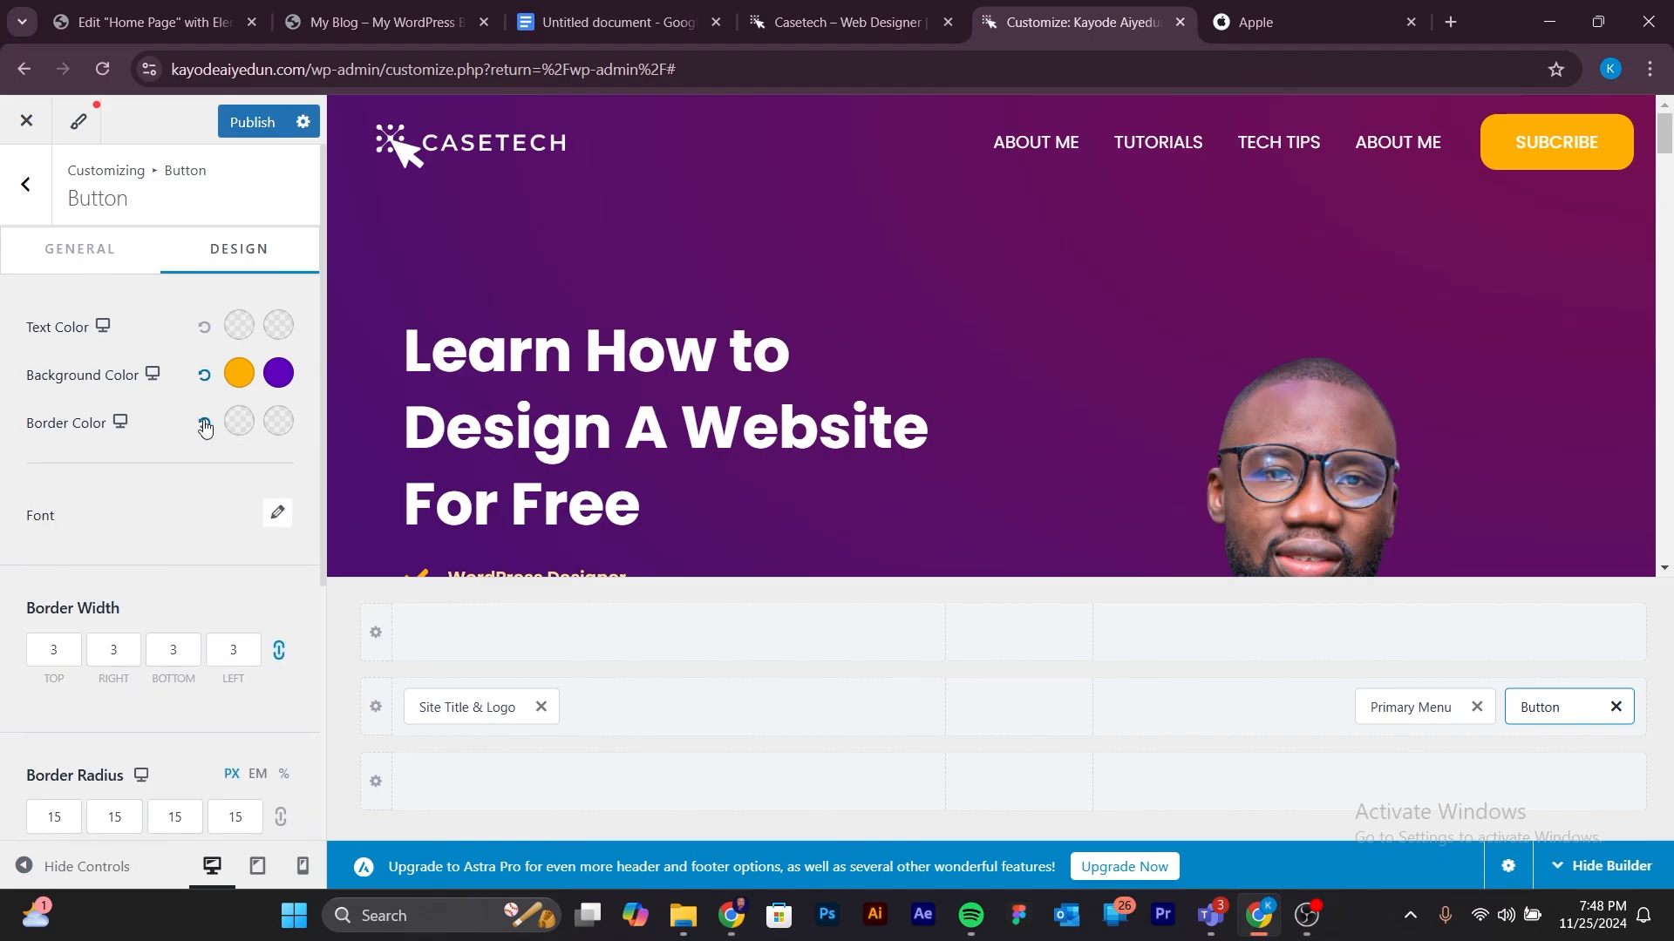
Set the header button's hover border color to white.
click(279, 424)
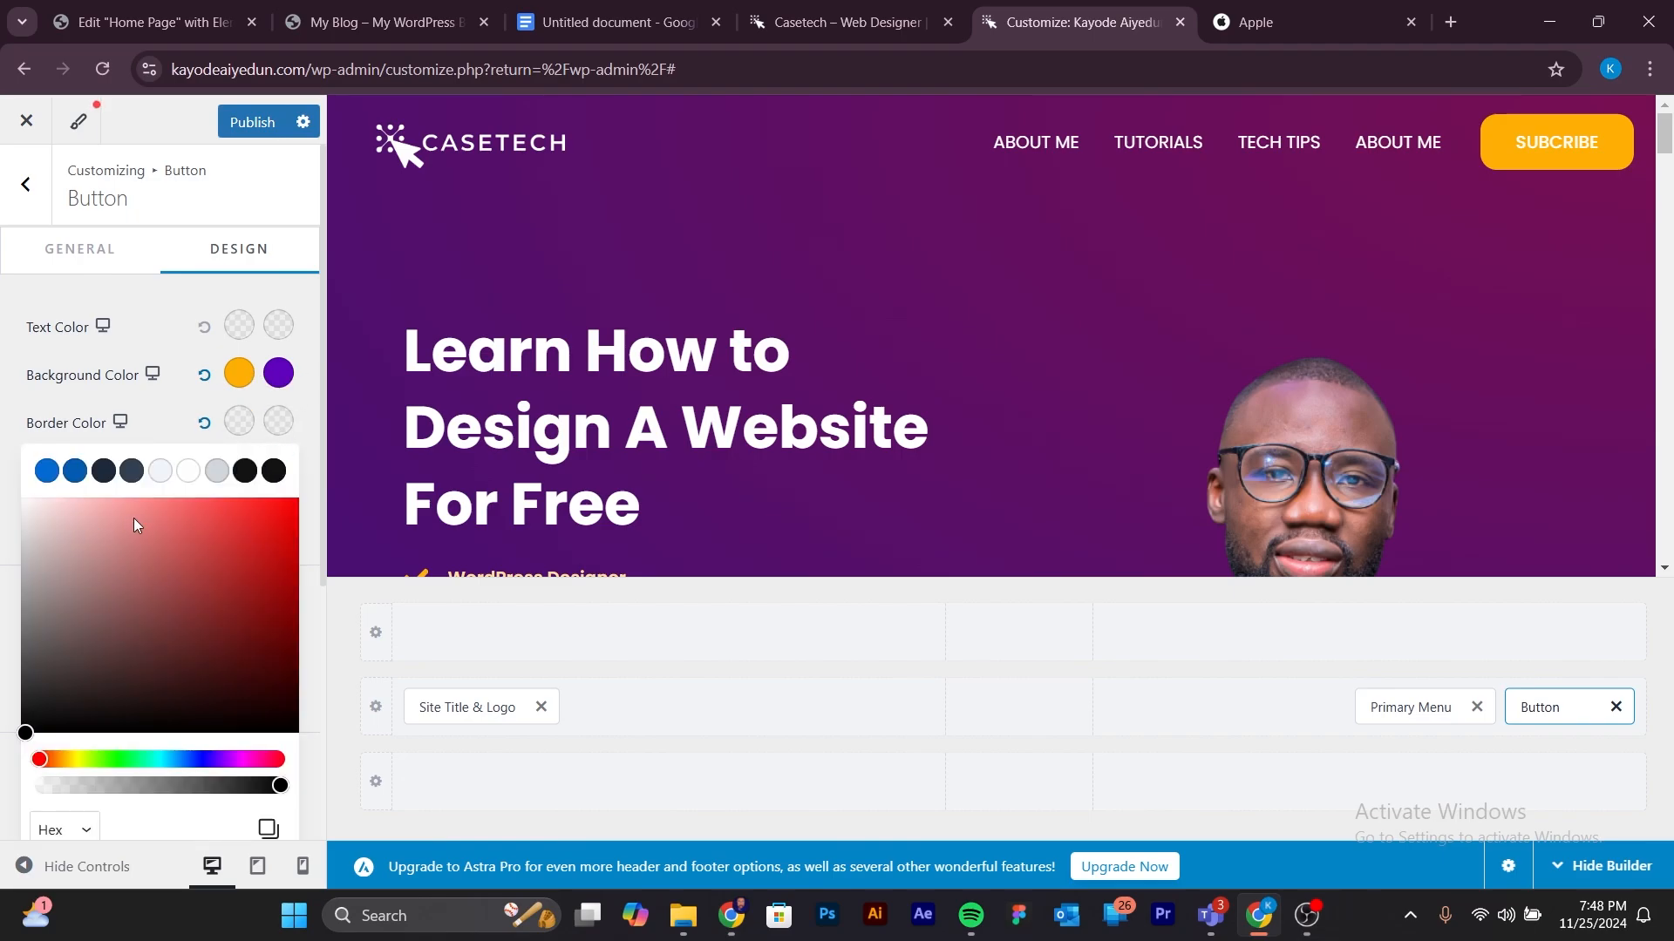
drag(54, 516, 4, 503)
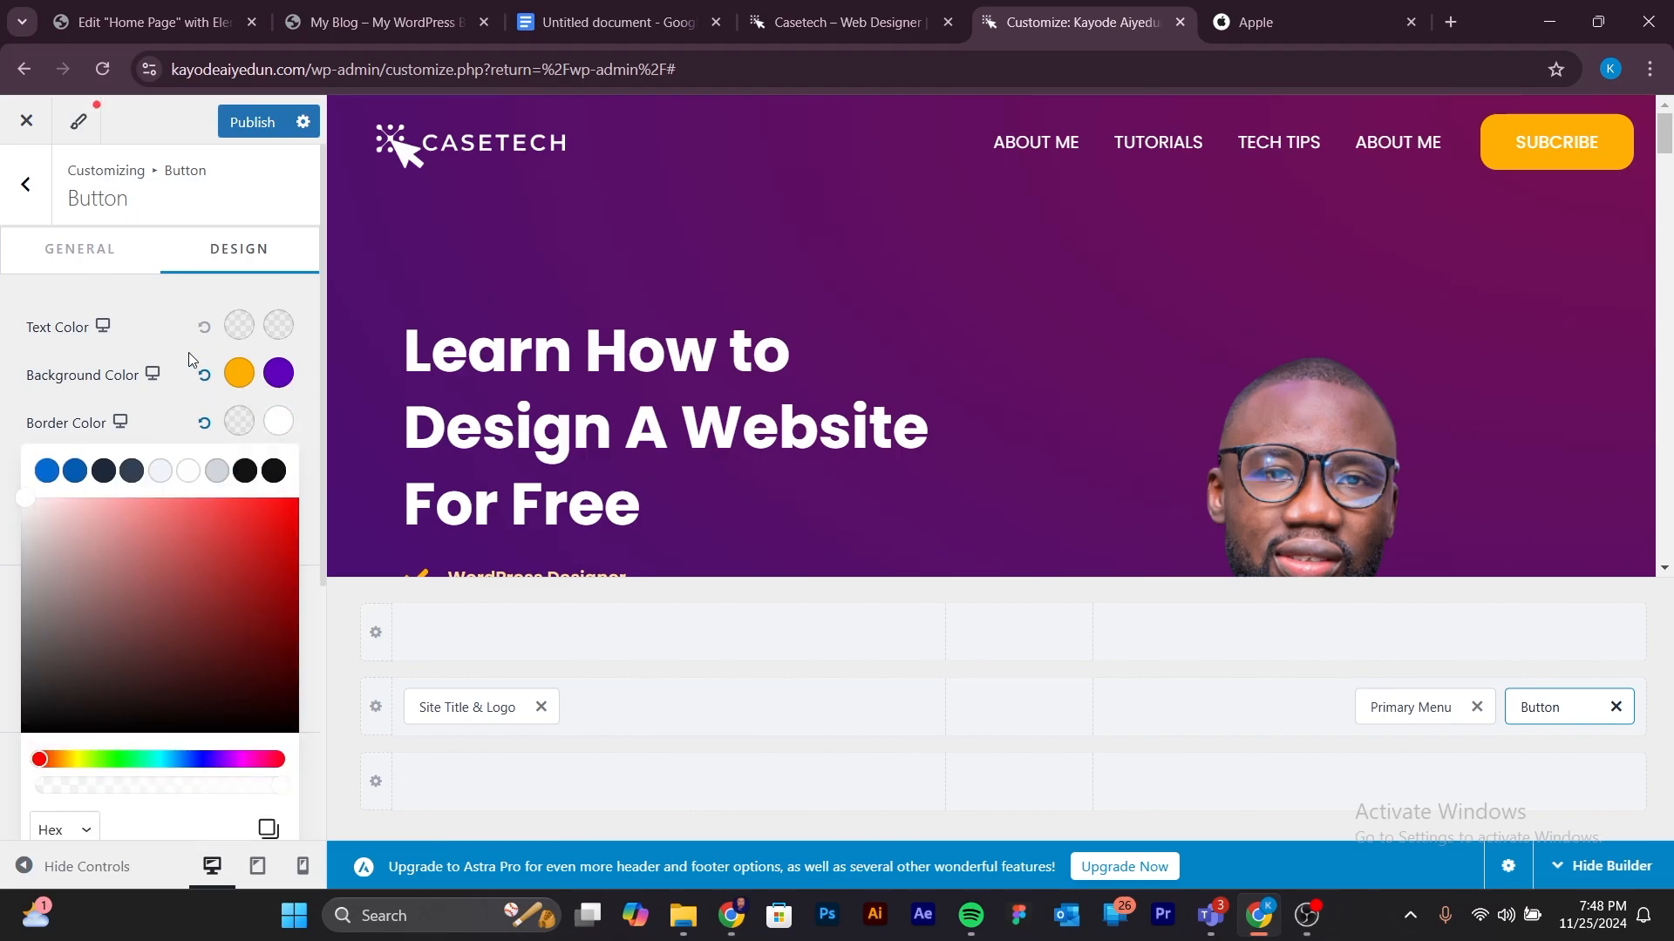
click(169, 340)
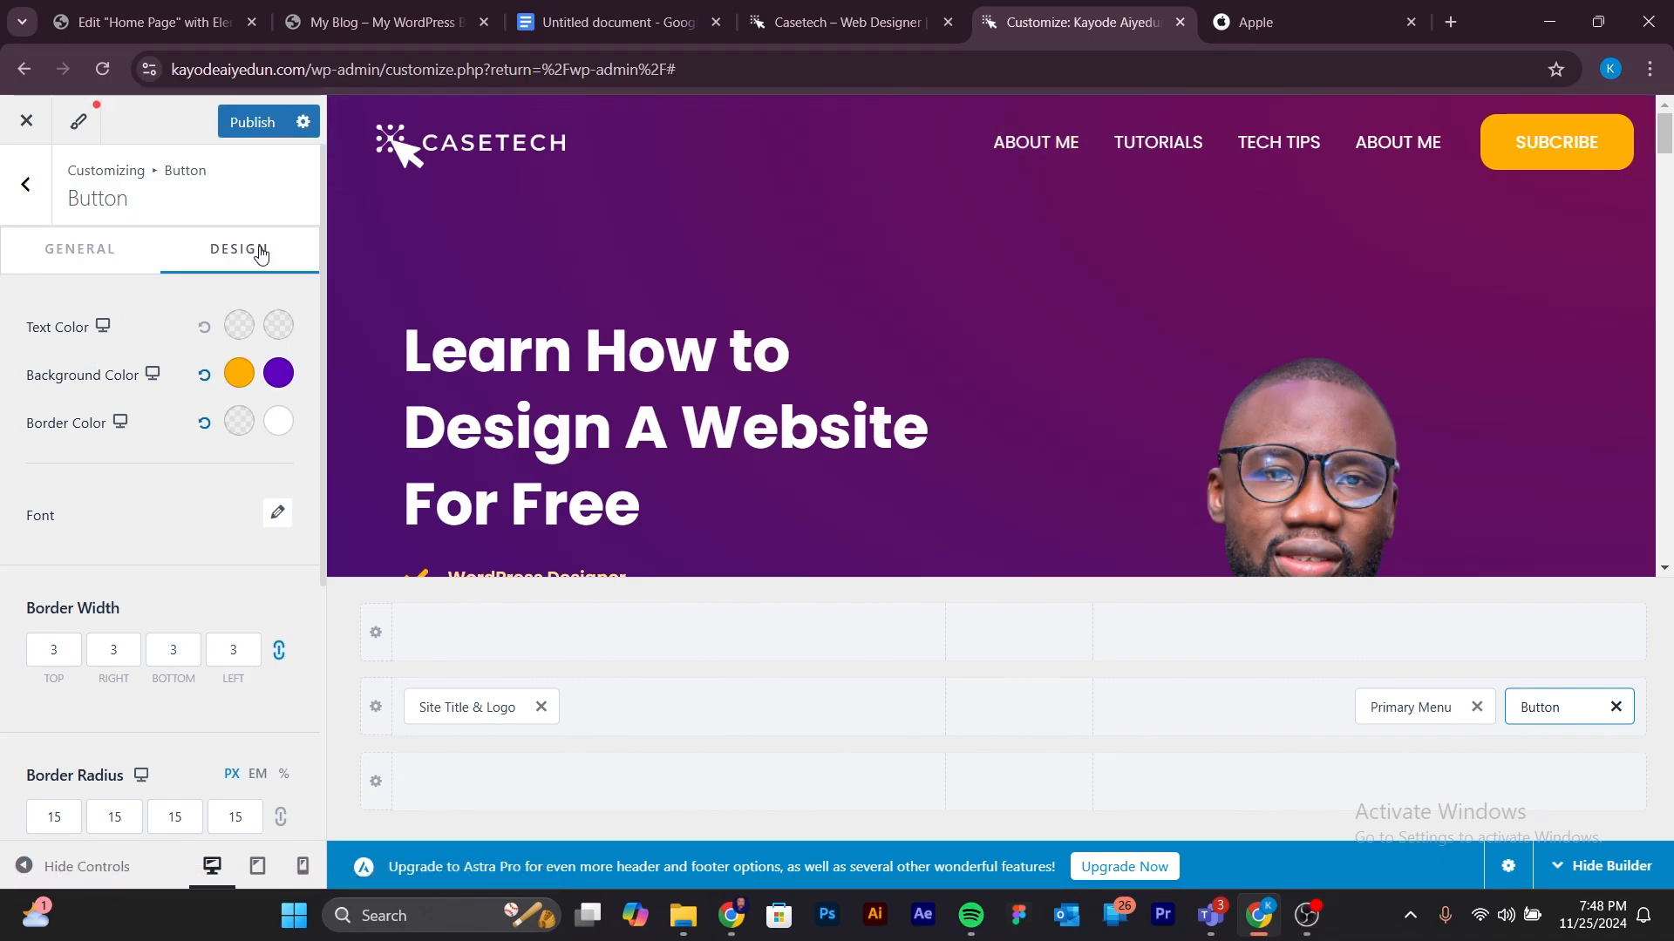
Check the menu hover effect on the Casetech reference site, set the Primary Menu's hover style to Zoom In, and publish the changes.
click(826, 23)
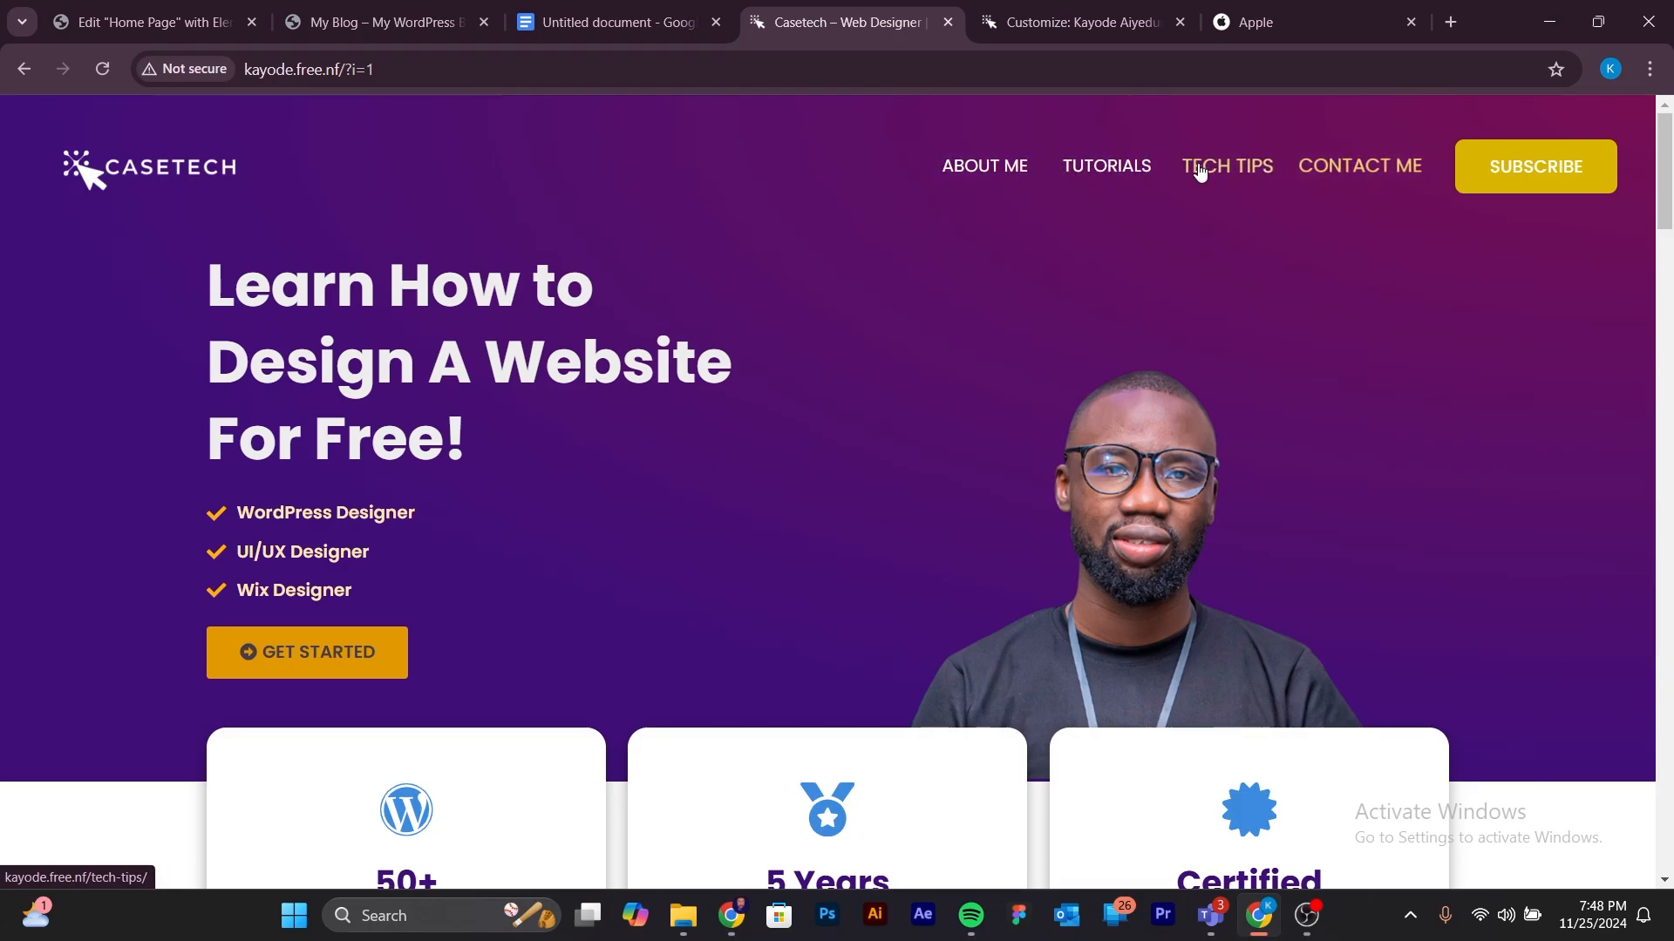
click(1042, 22)
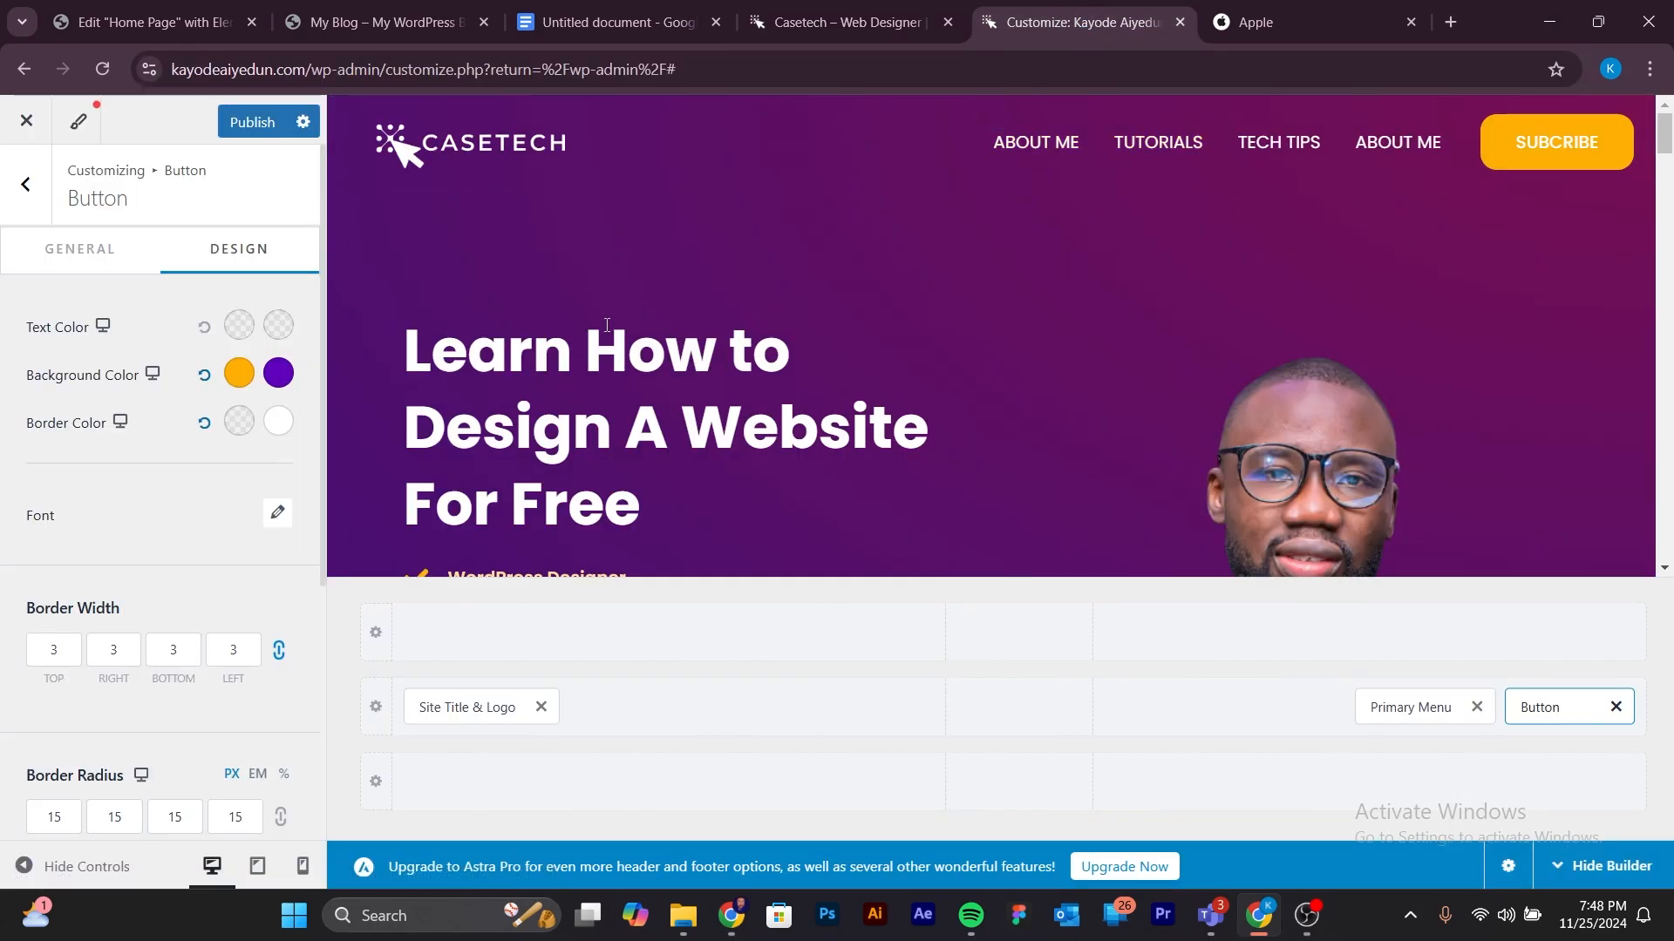
key(alt+Tab)
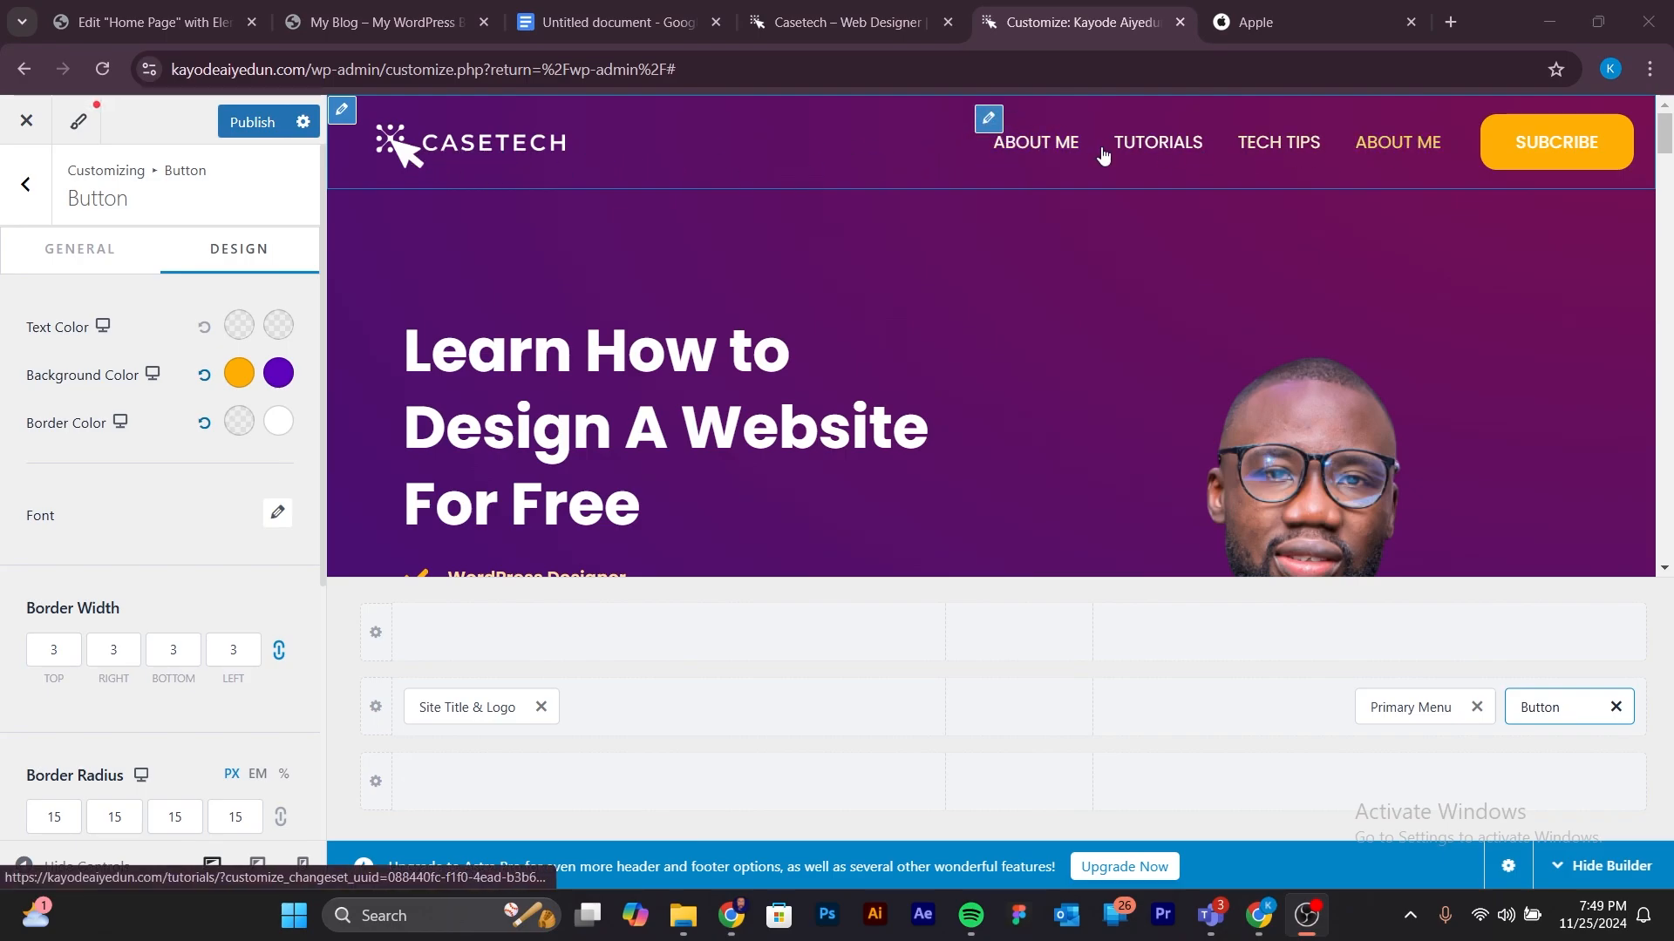
click(988, 120)
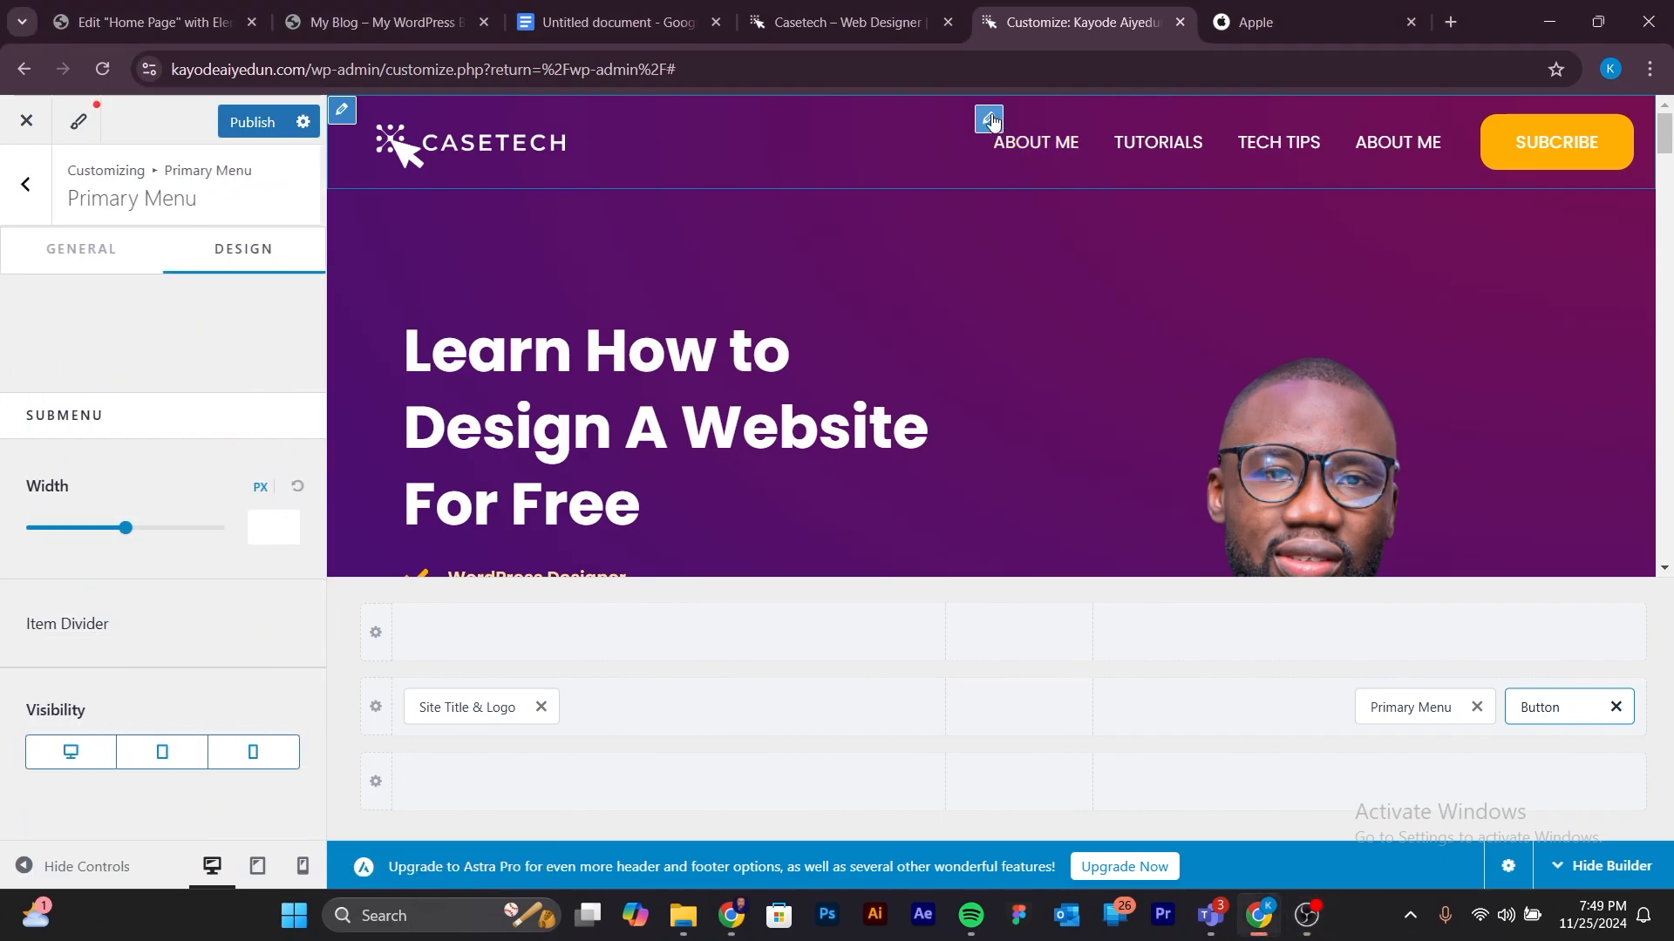
click(246, 267)
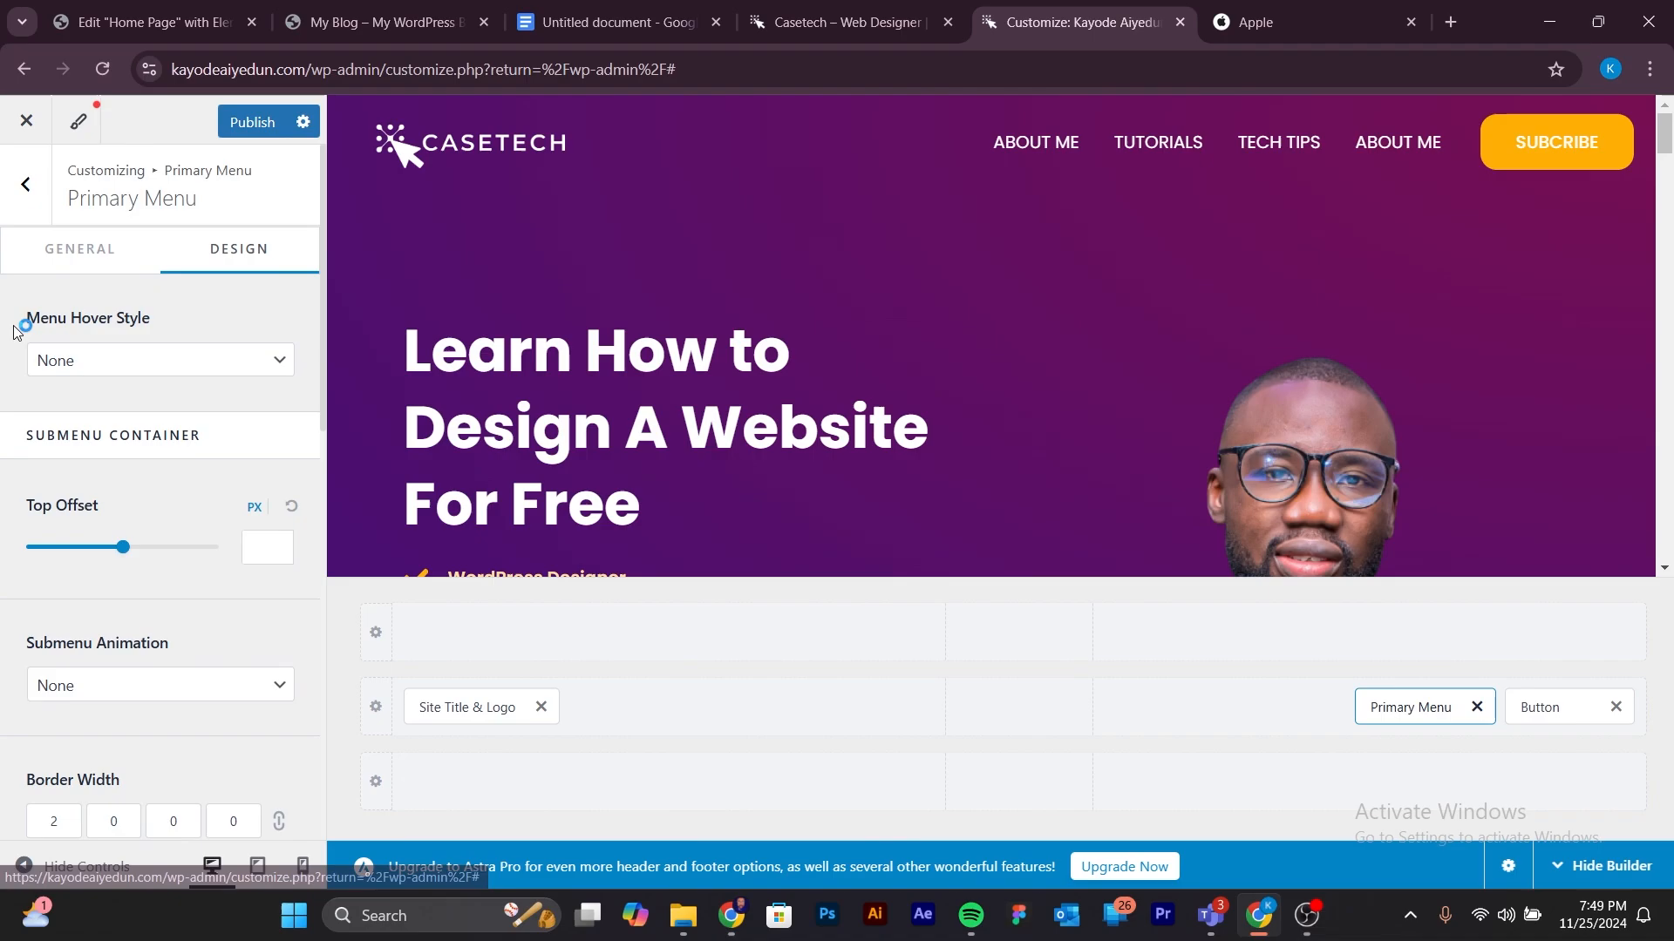
click(235, 360)
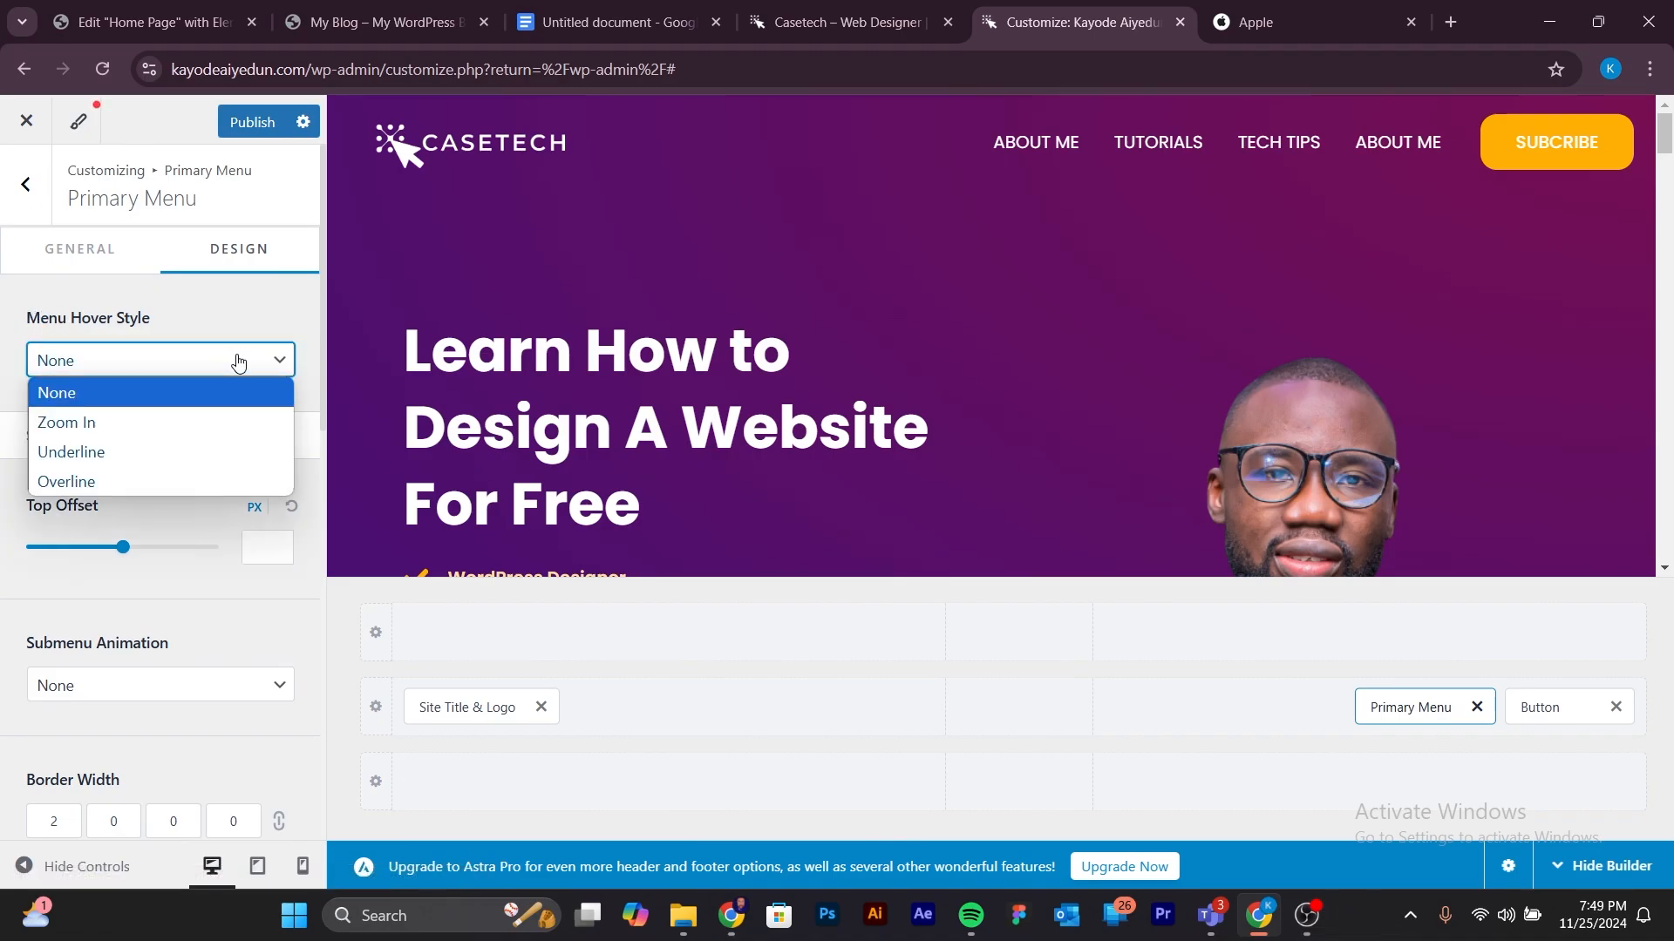
click(137, 422)
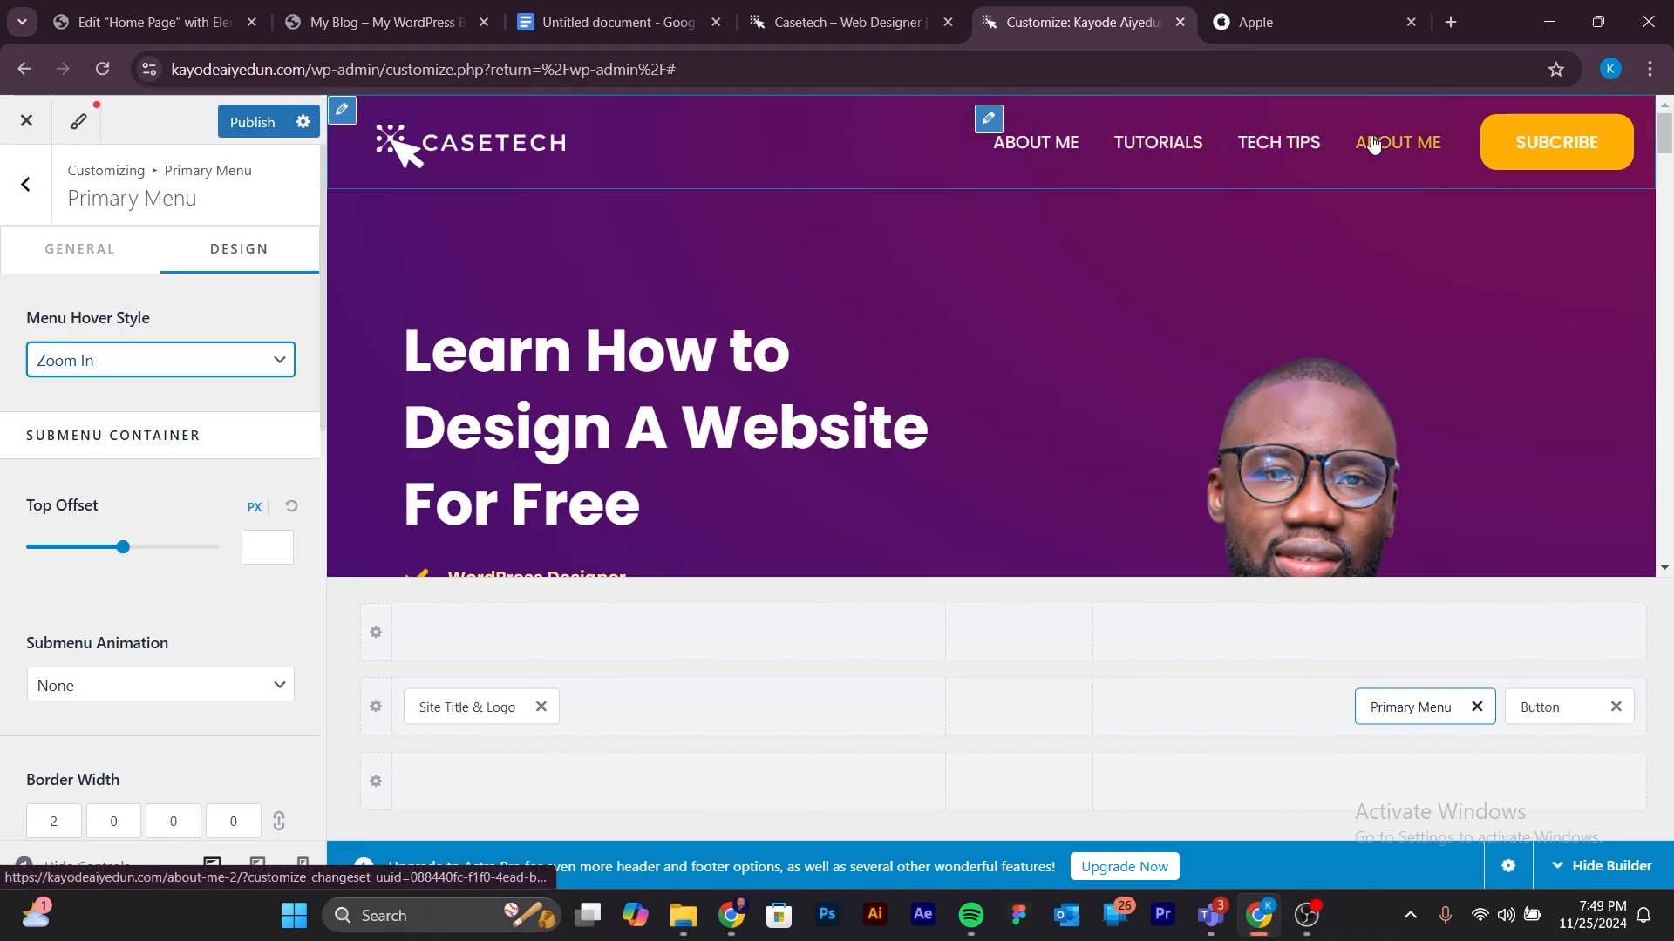
click(254, 123)
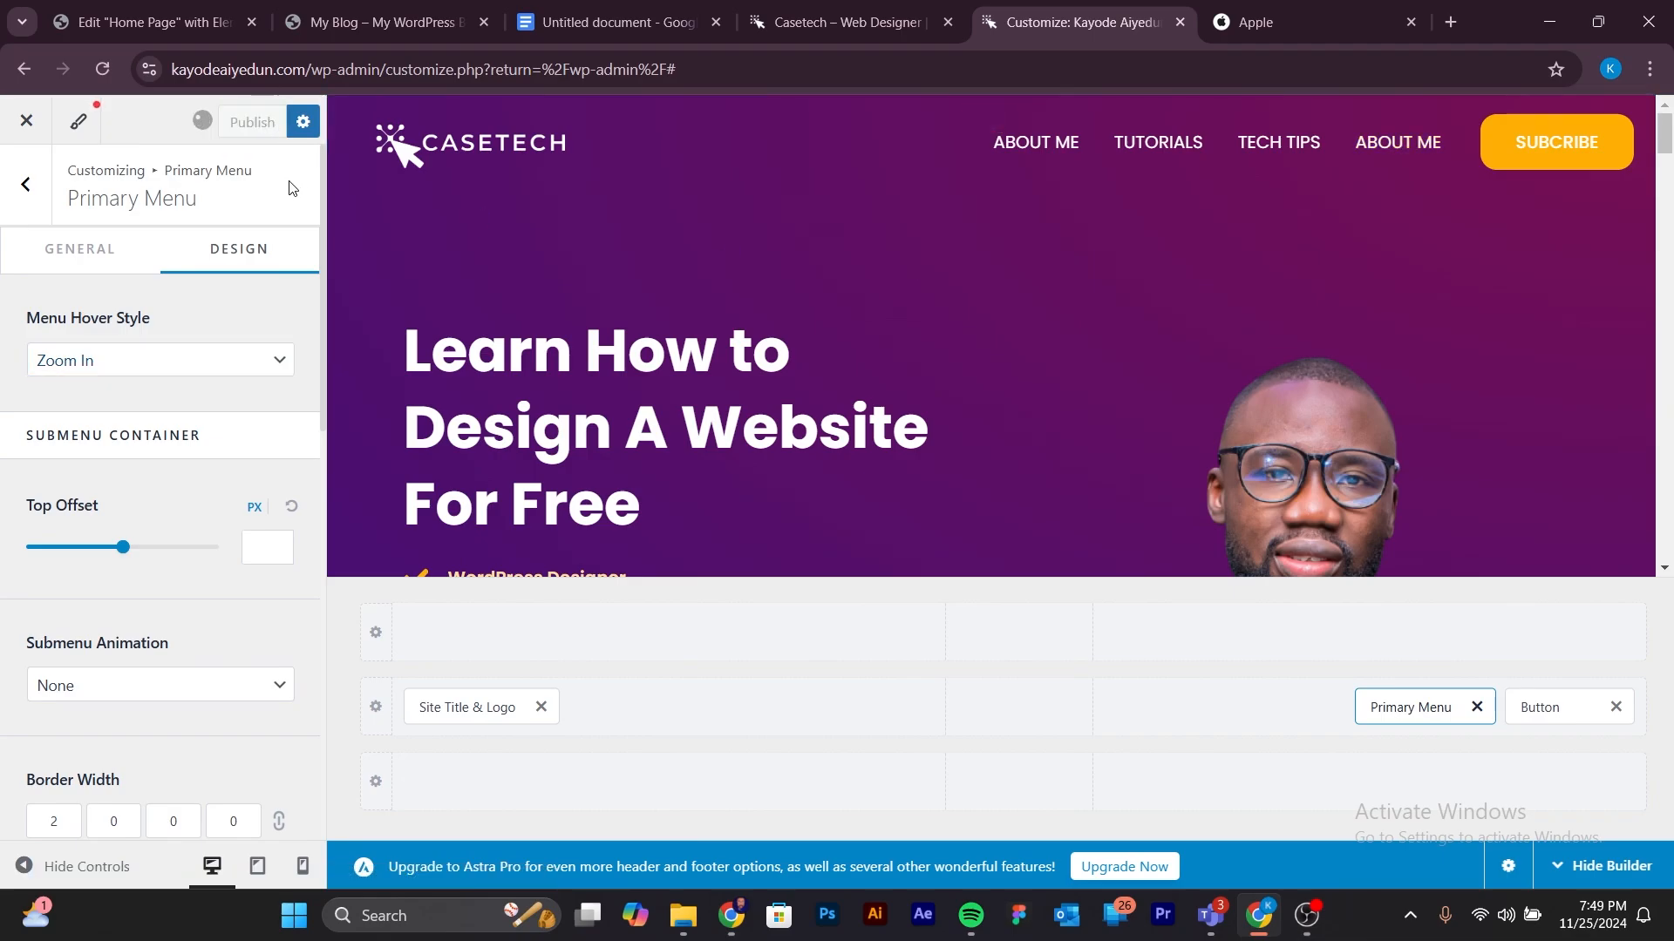
Load the live site's home page in the browser tab showing Apple to check the published header.
click(1341, 26)
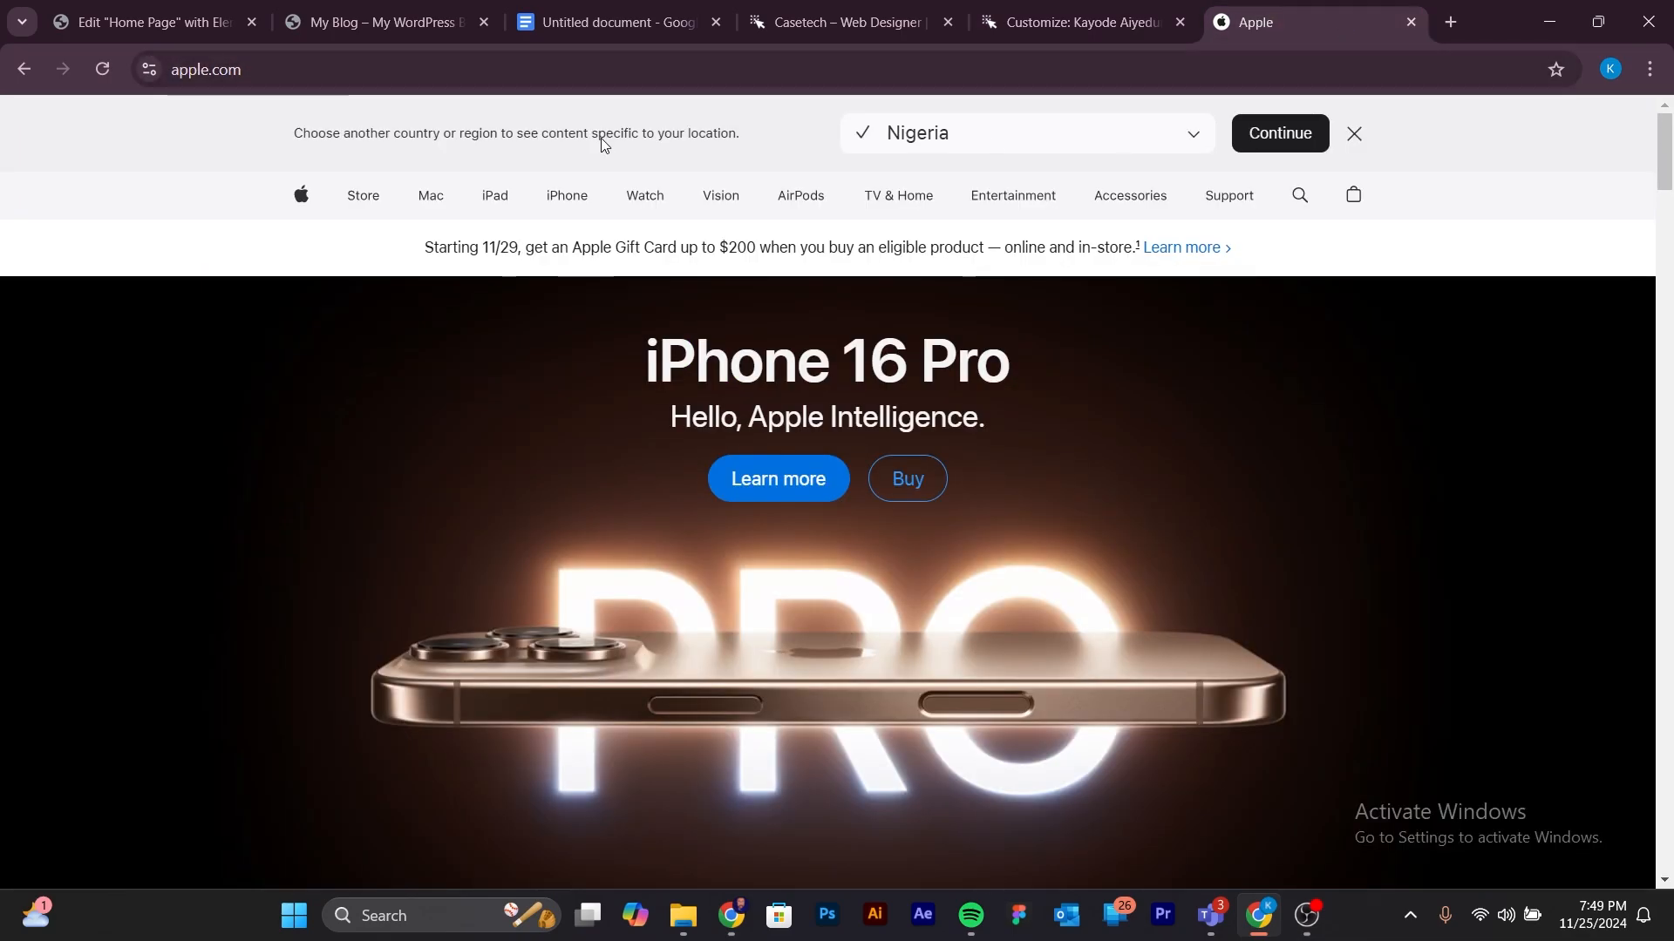
click(248, 70)
text(KAYODE)
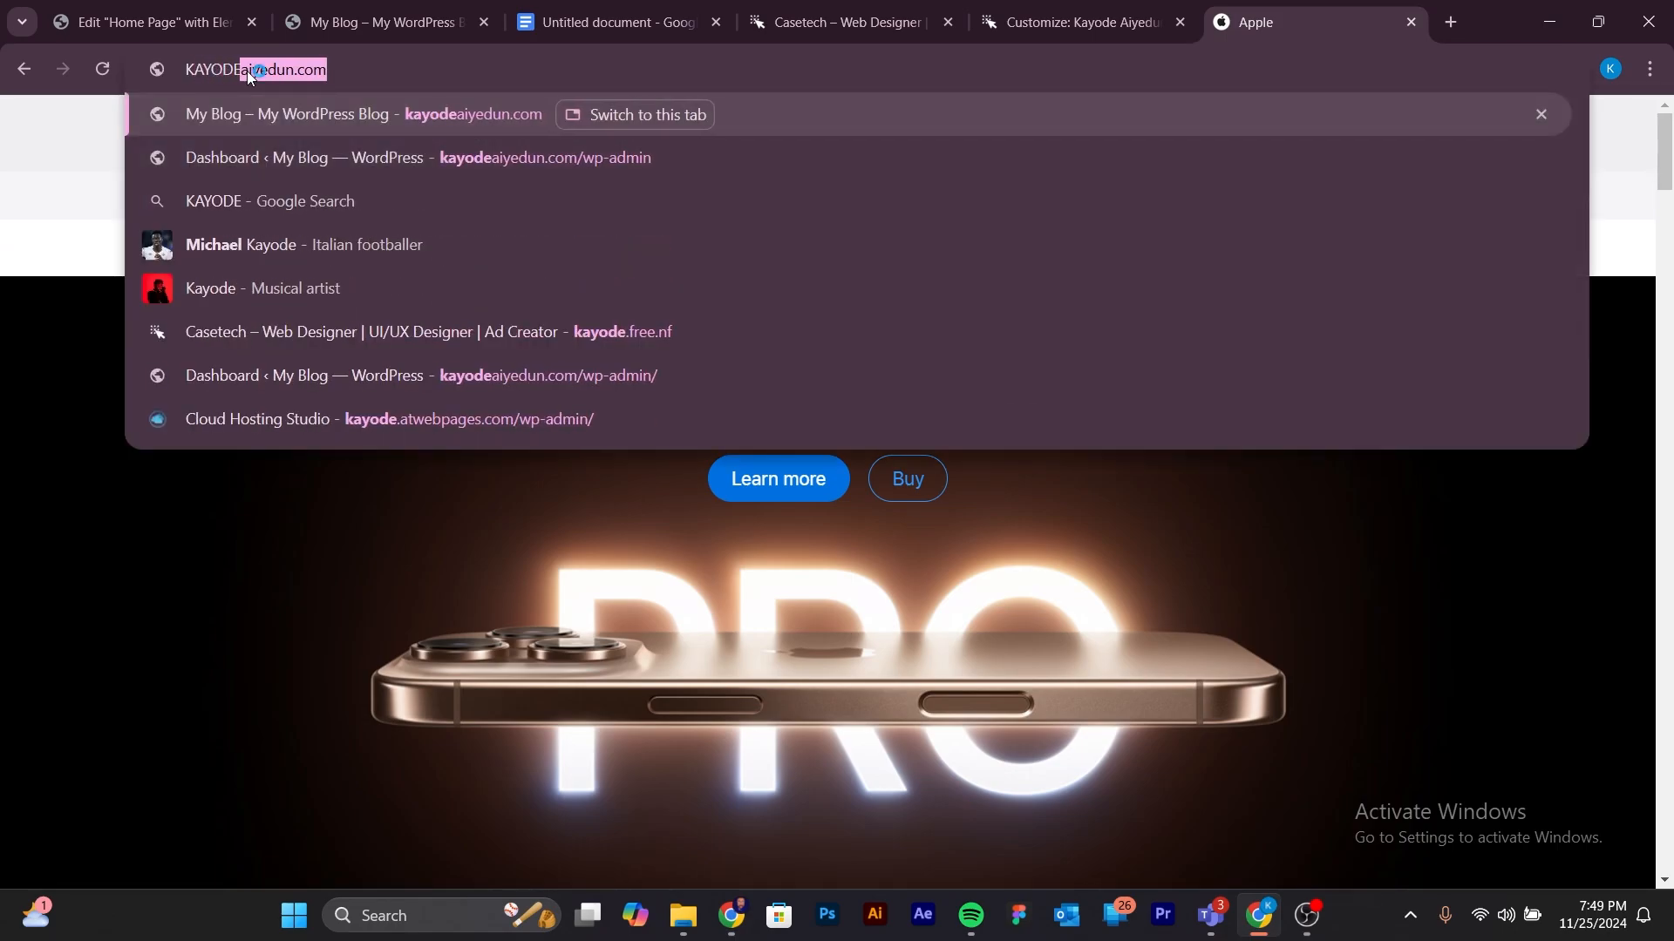
click(426, 82)
key(Return)
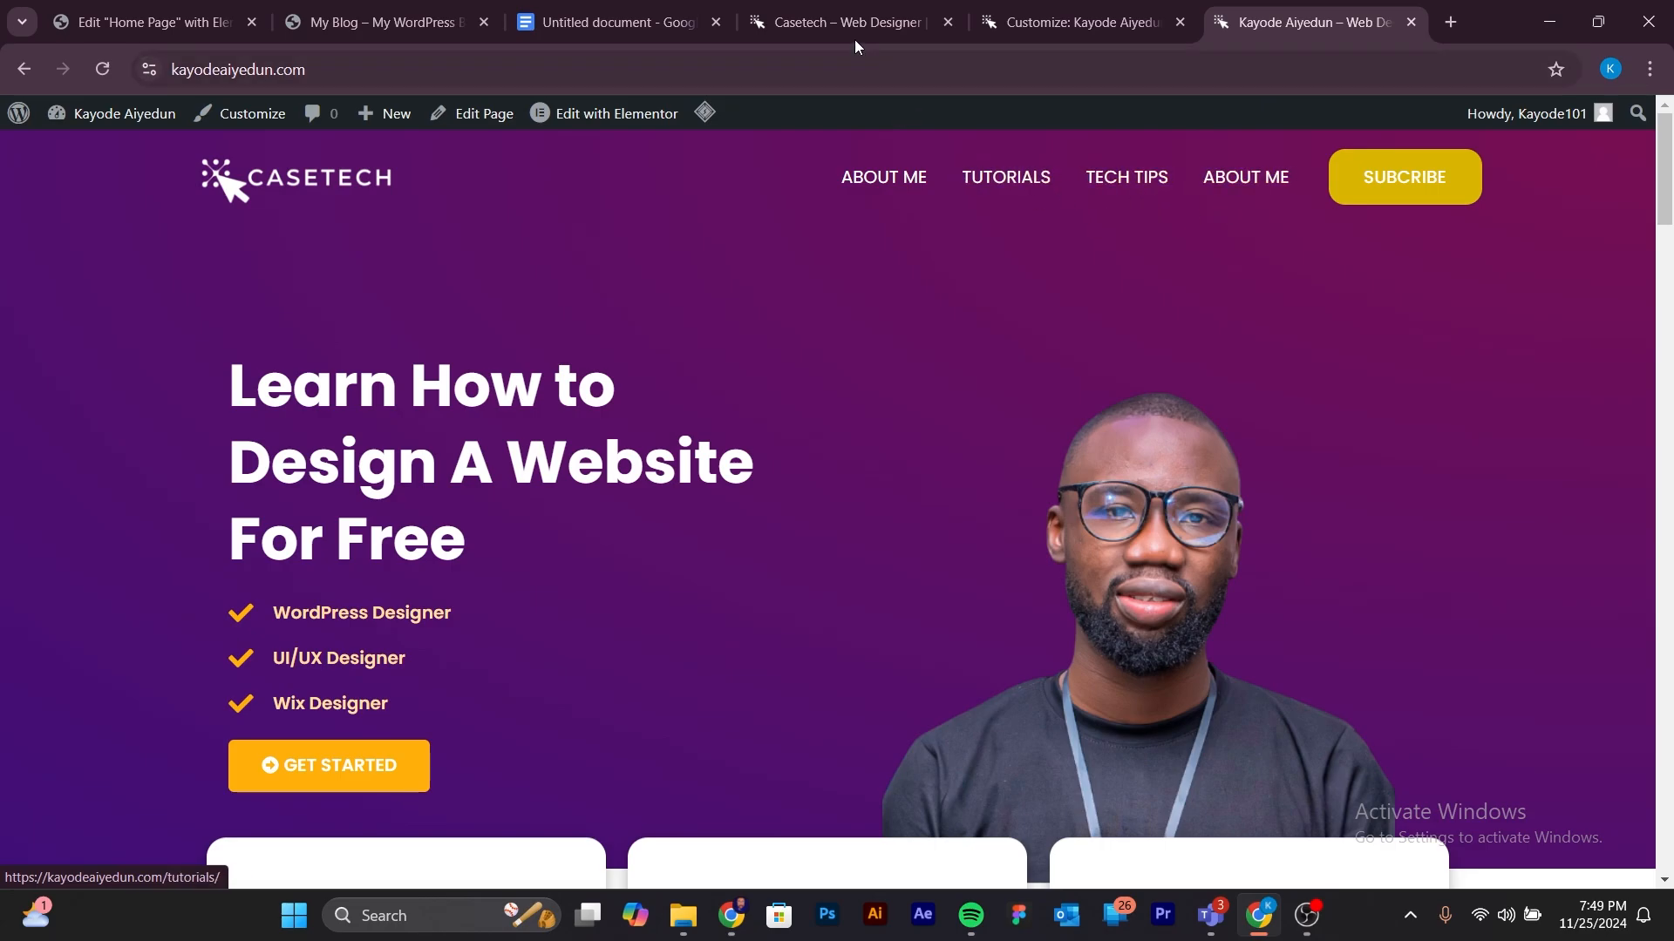
Return to the Customizer, preview the header at tablet size, and expand and collapse its navigation menu.
click(1017, 23)
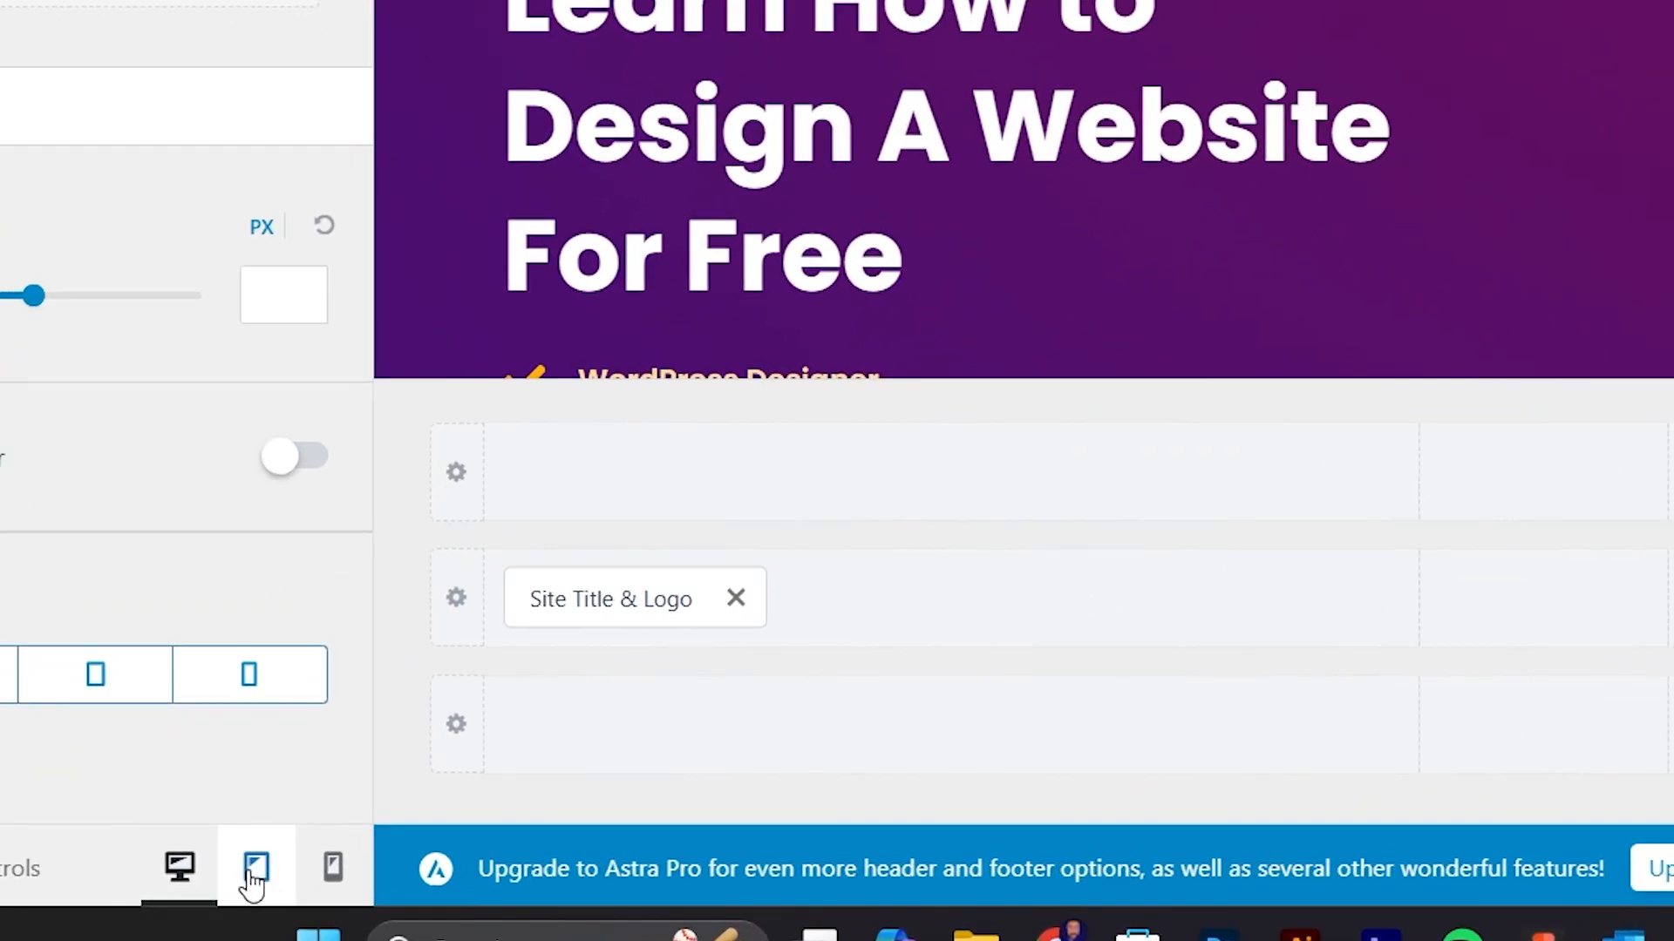
click(258, 871)
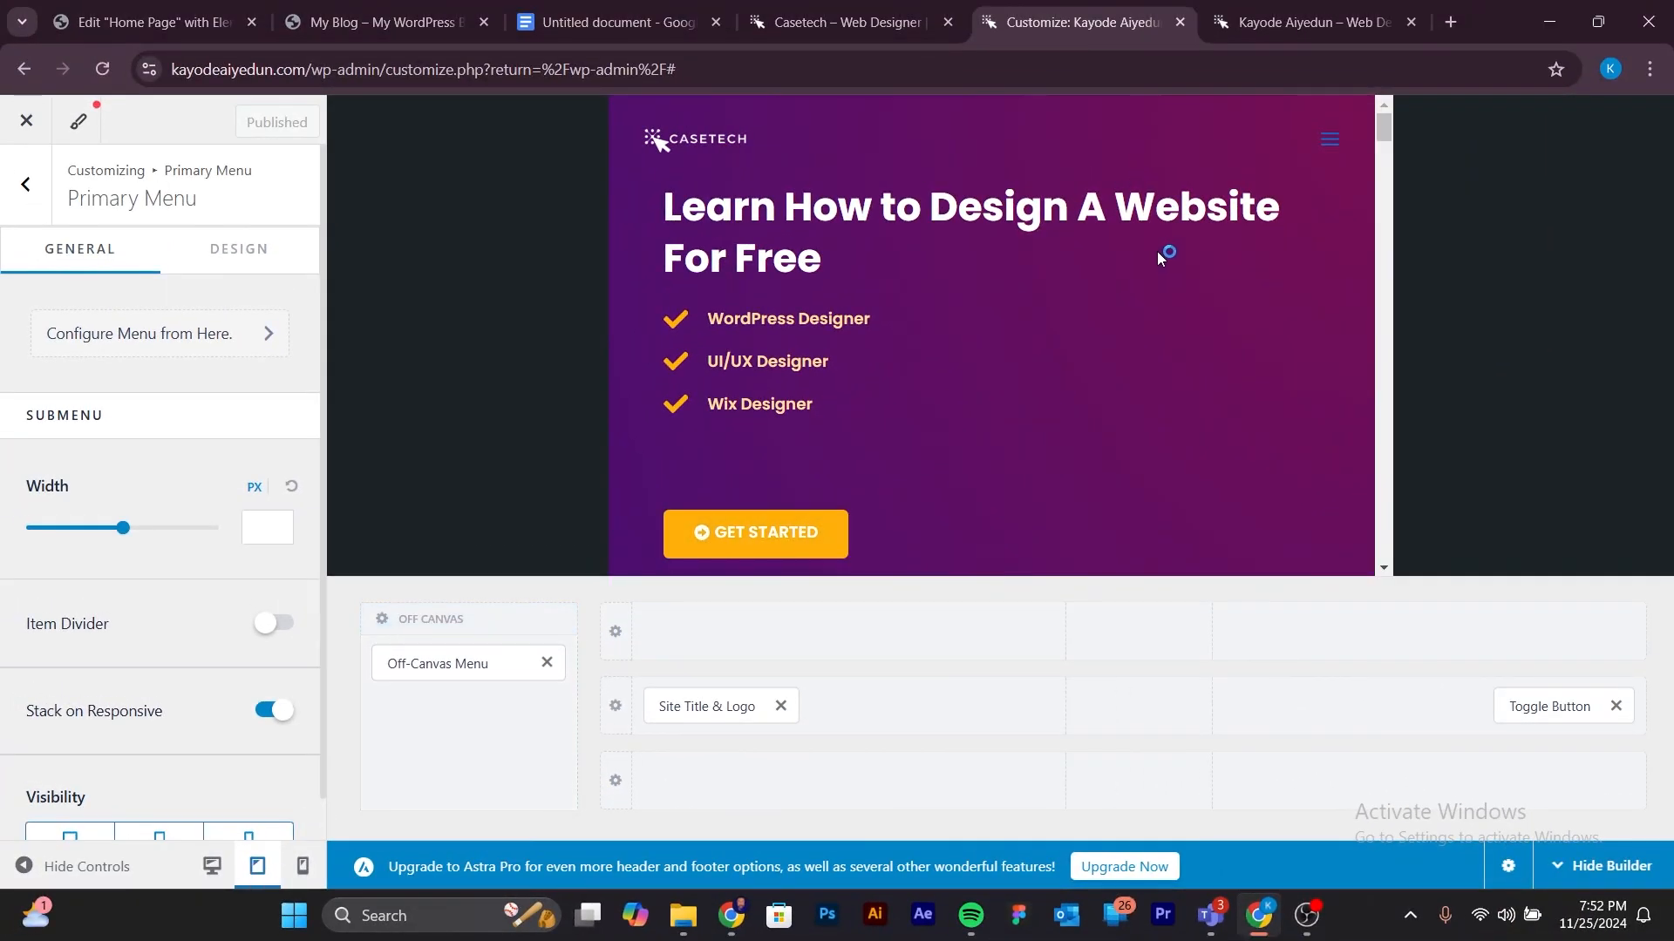
click(1332, 150)
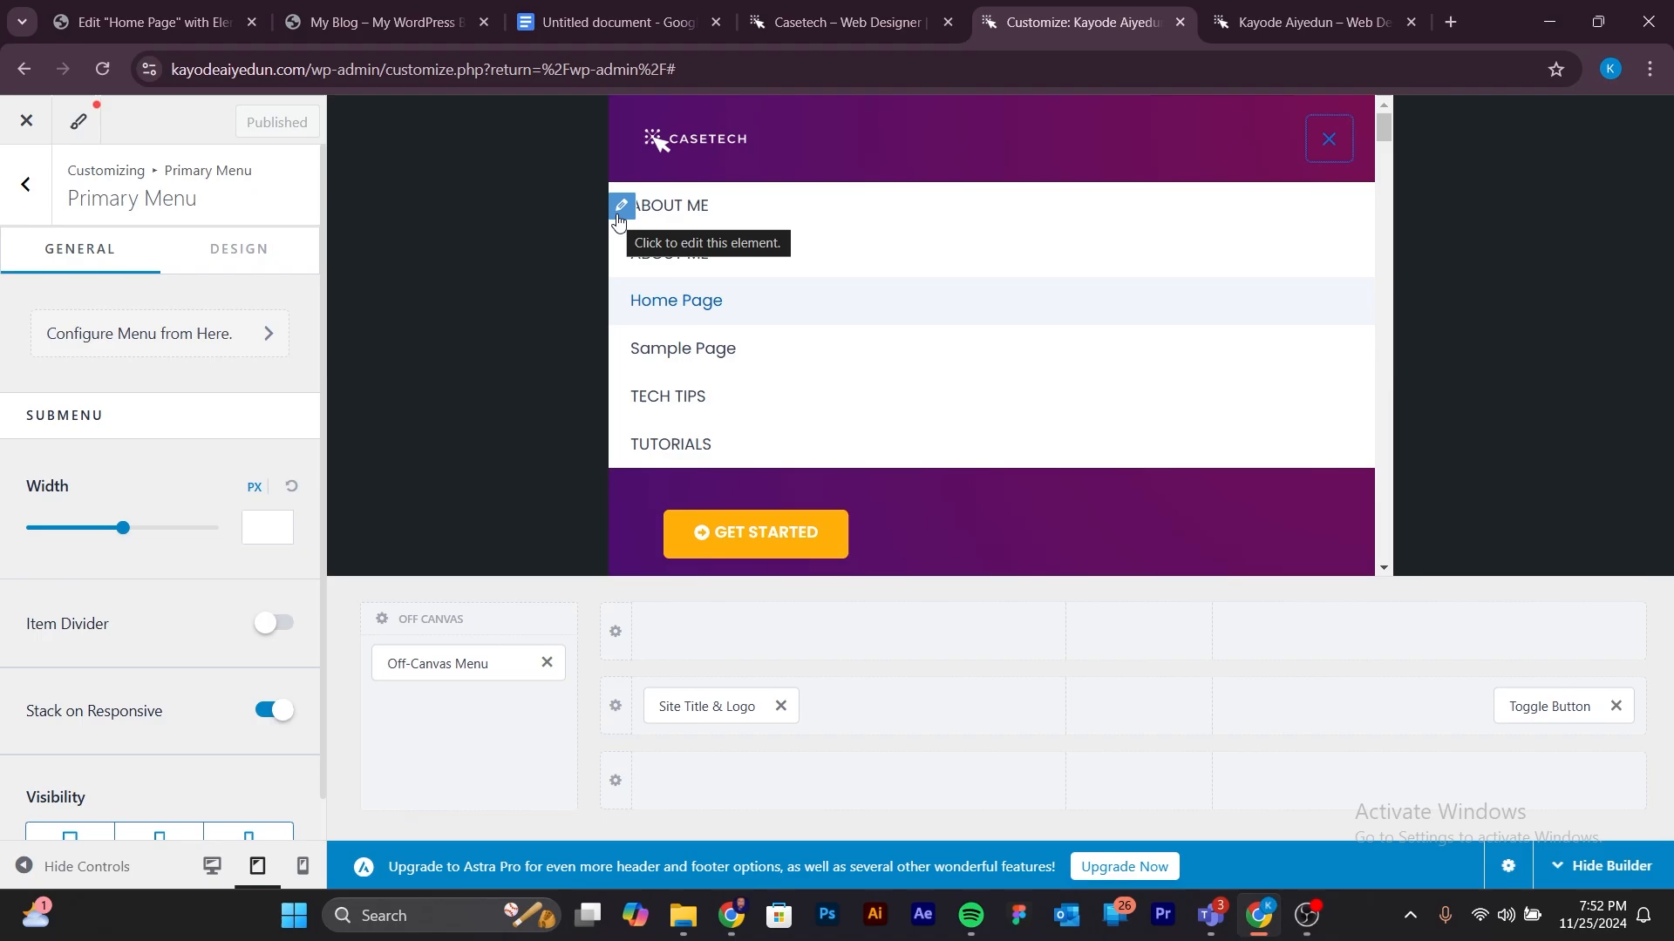
click(1325, 144)
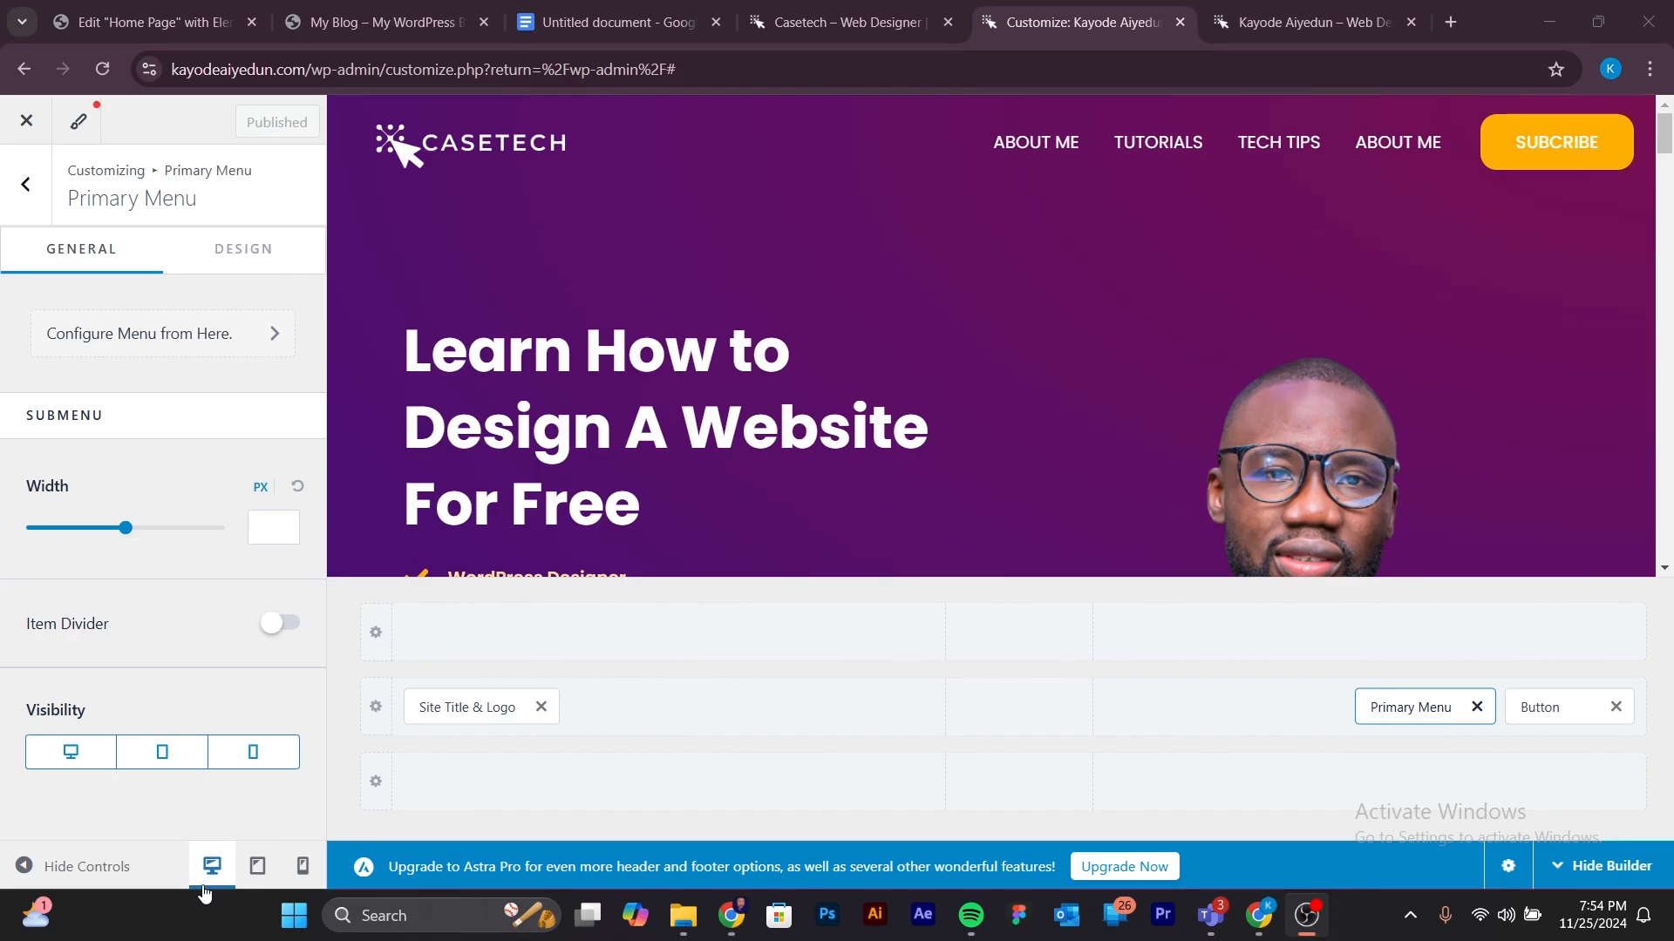
Switch to the mobile preview and change the header Toggle Button's icon to the thicker three-line style.
click(302, 867)
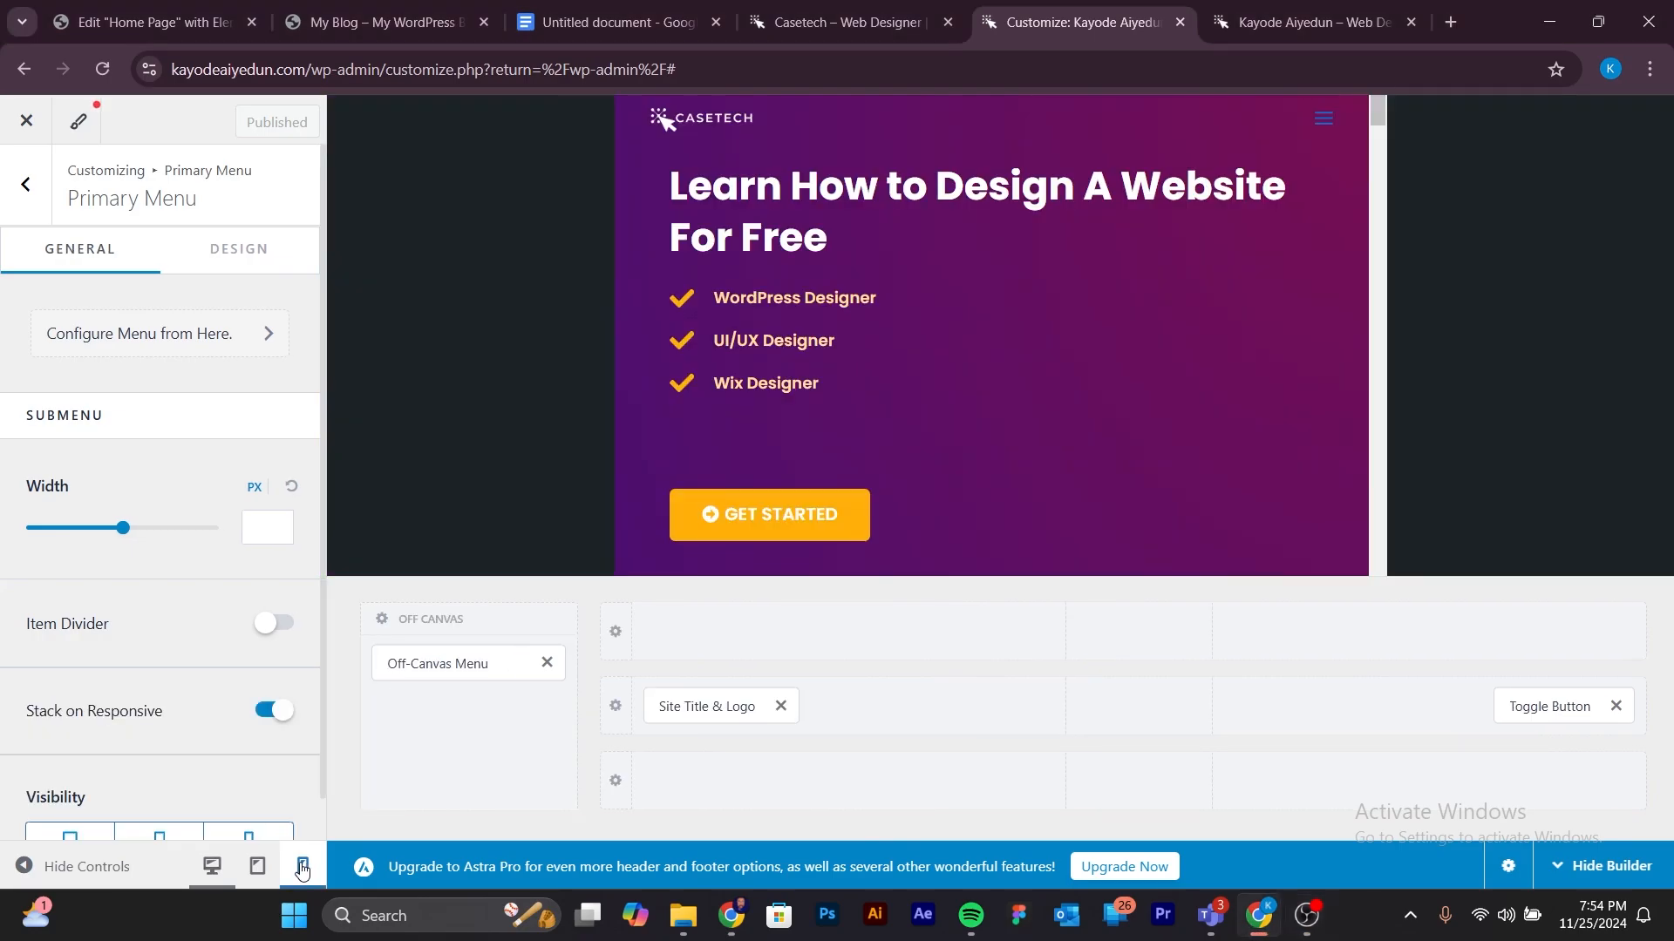
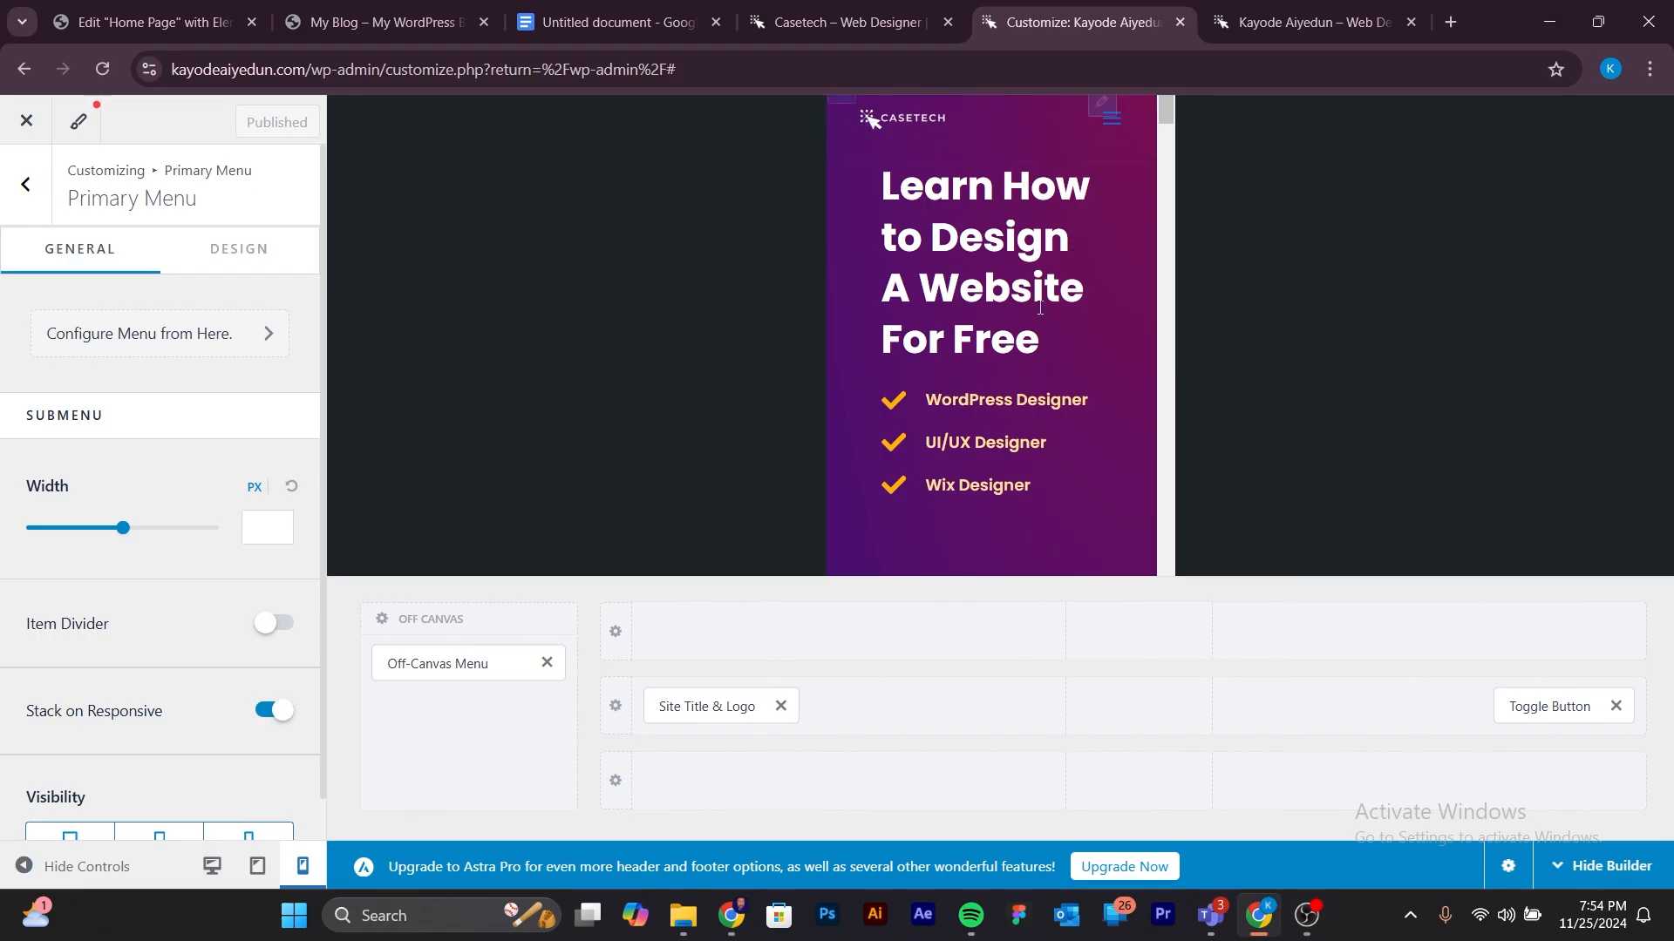
click(1104, 111)
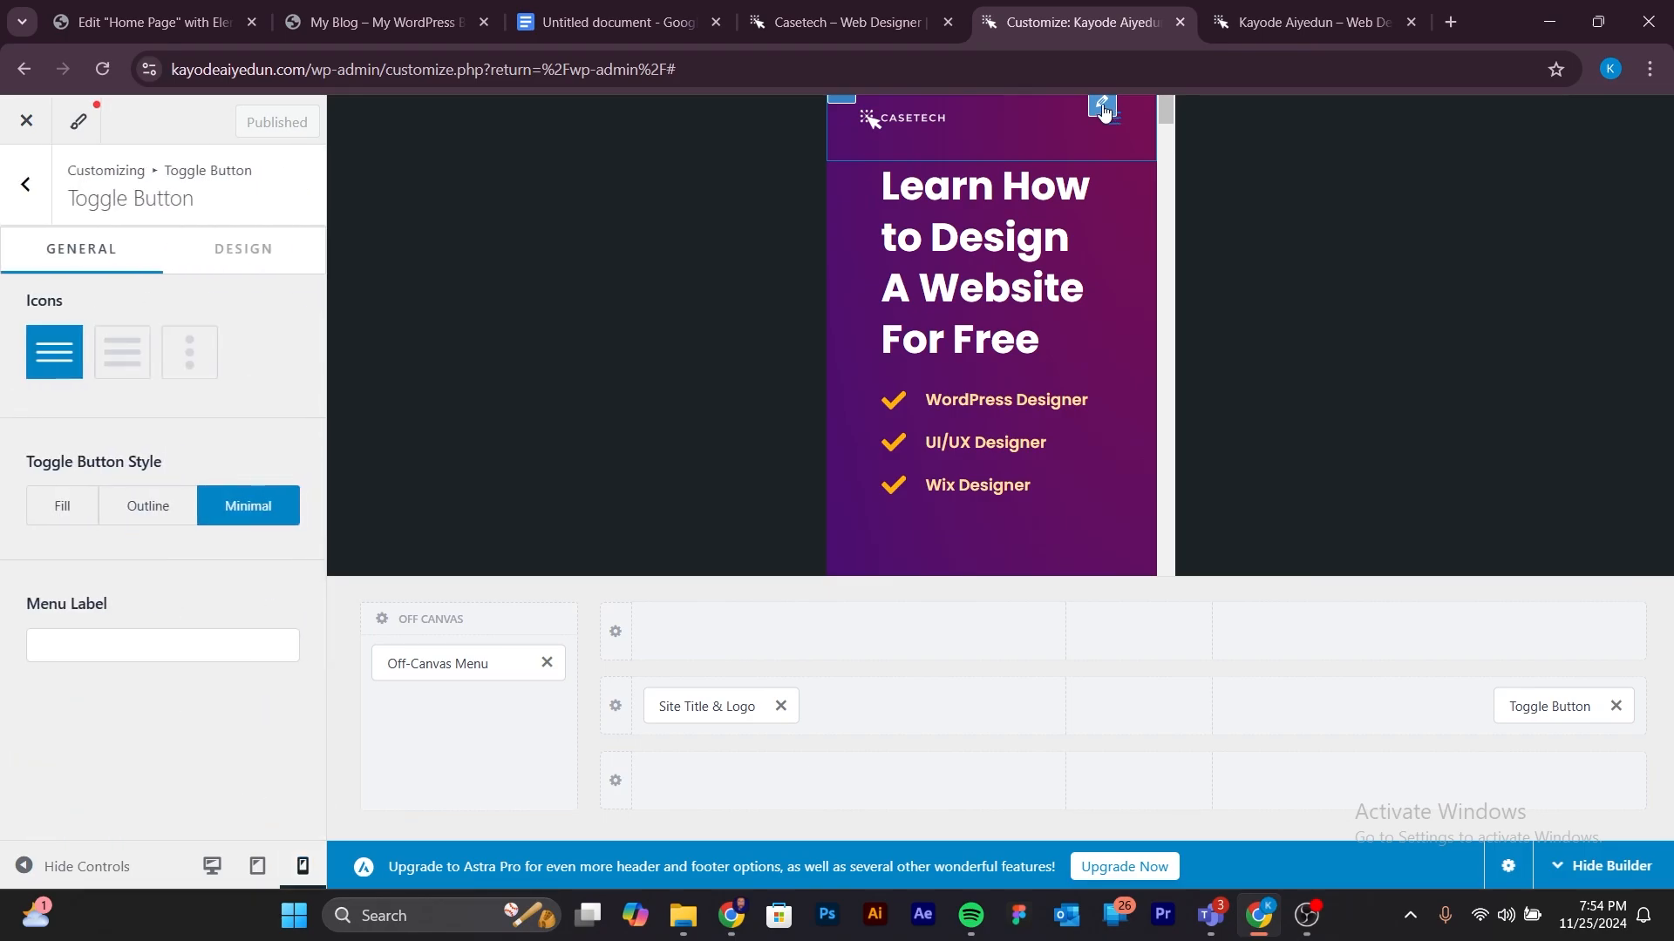
click(120, 352)
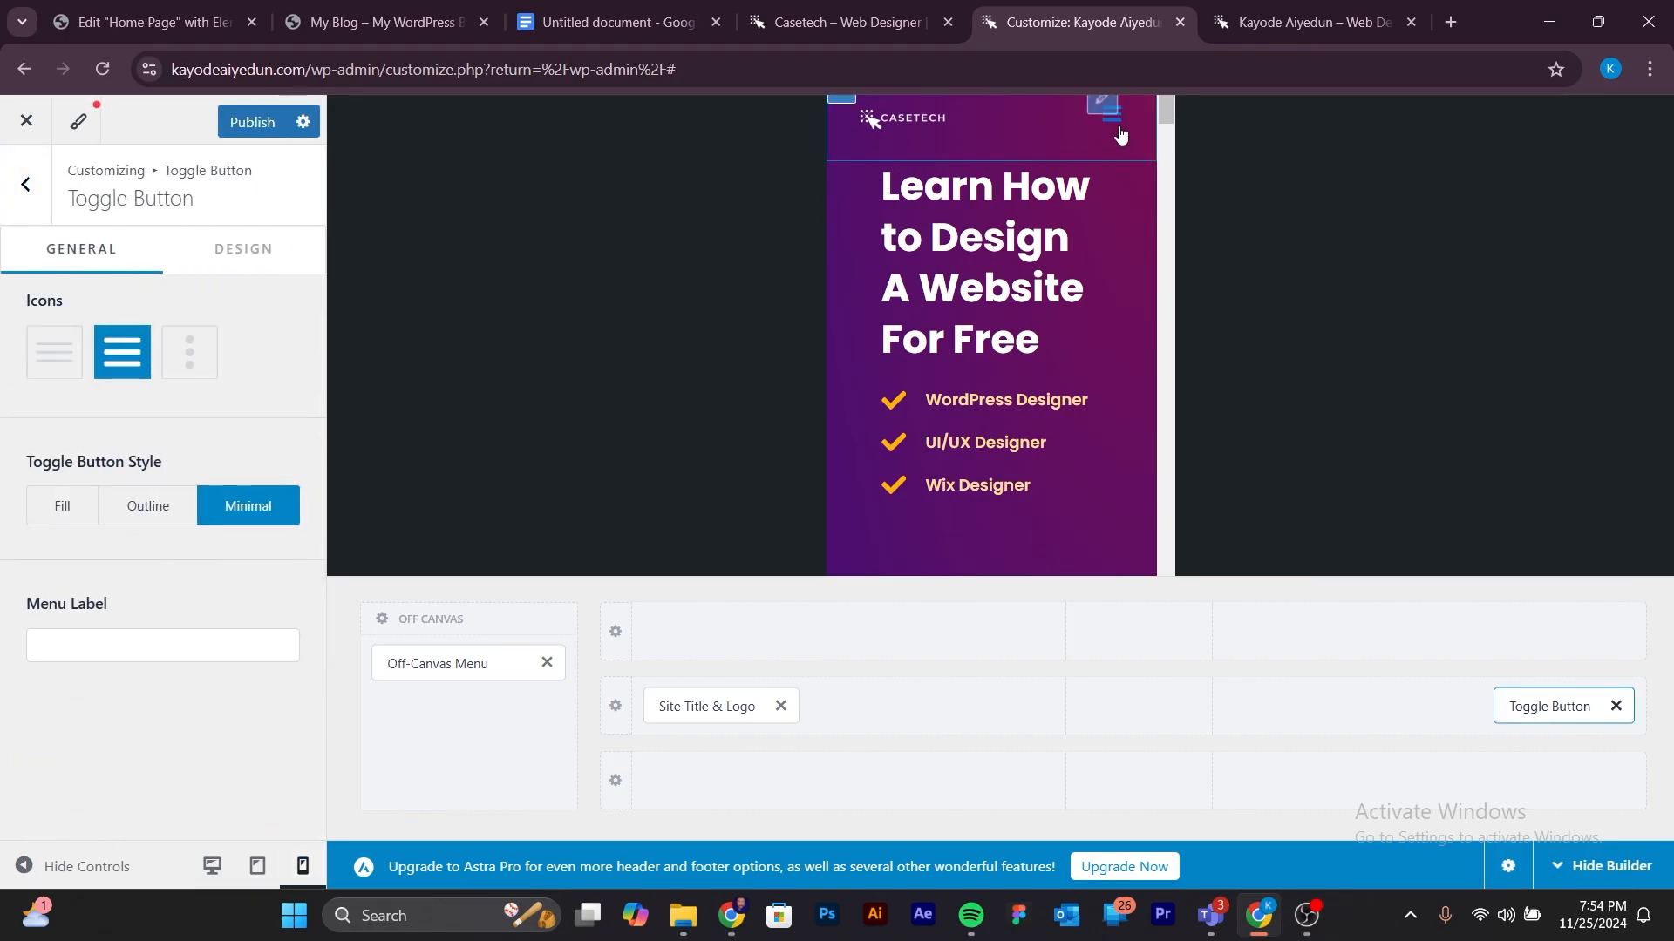
Try the three-dot icon for the Toggle Button, restore the thick three-line one, and set the icon color to white (#FEFEFE).
click(190, 356)
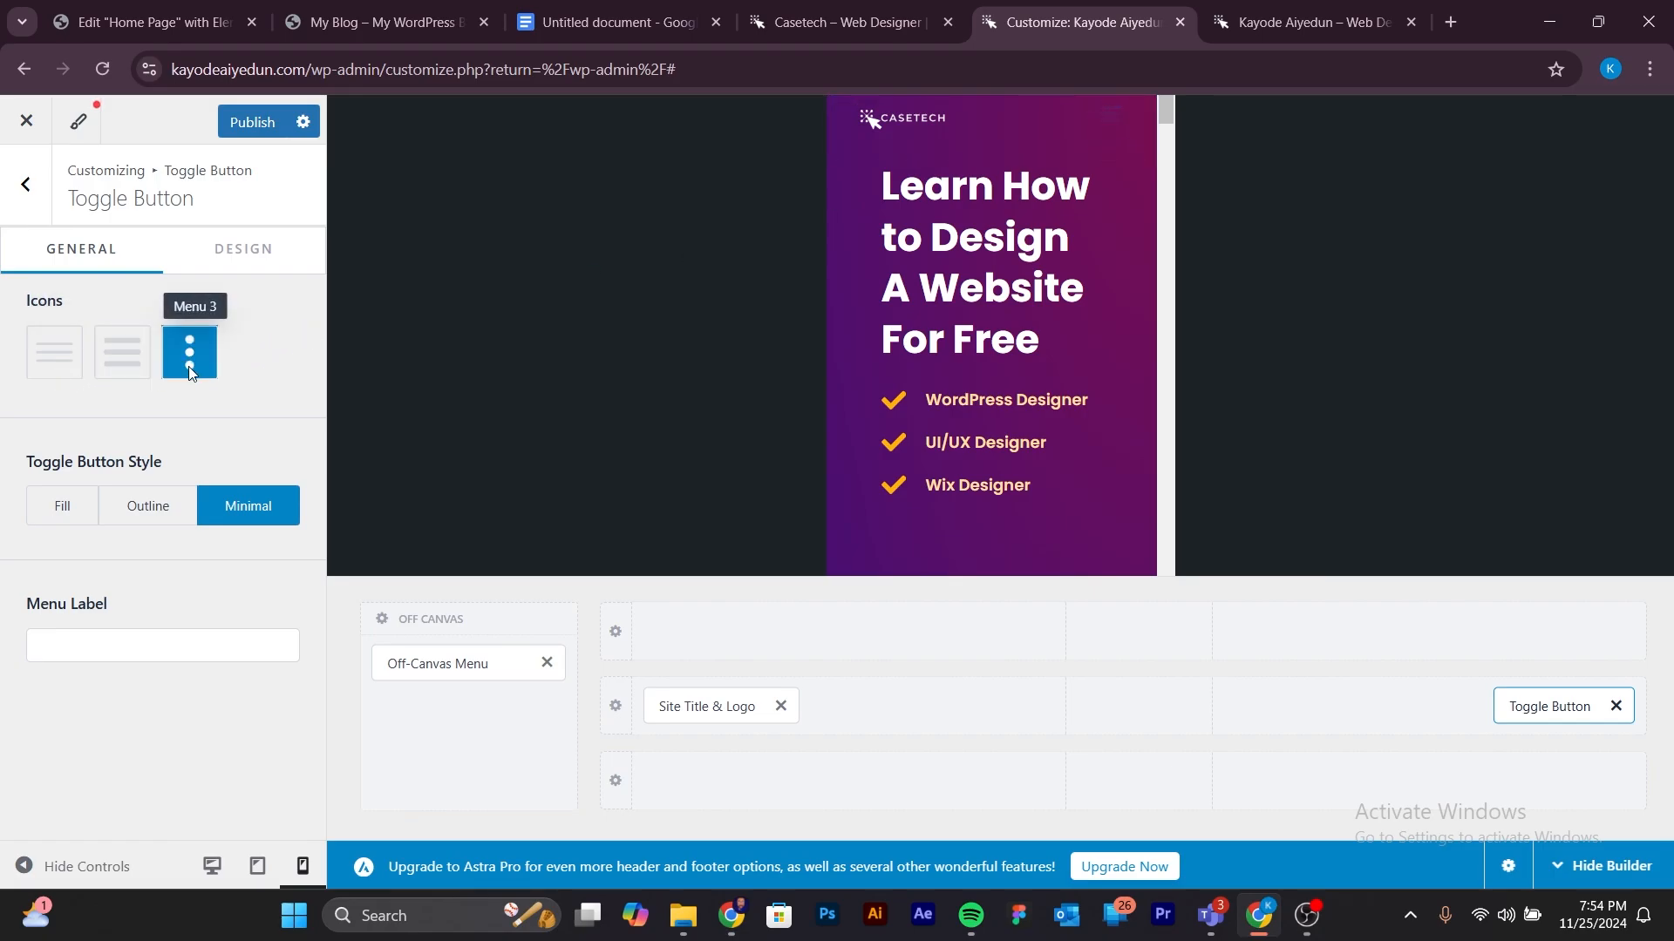
click(121, 357)
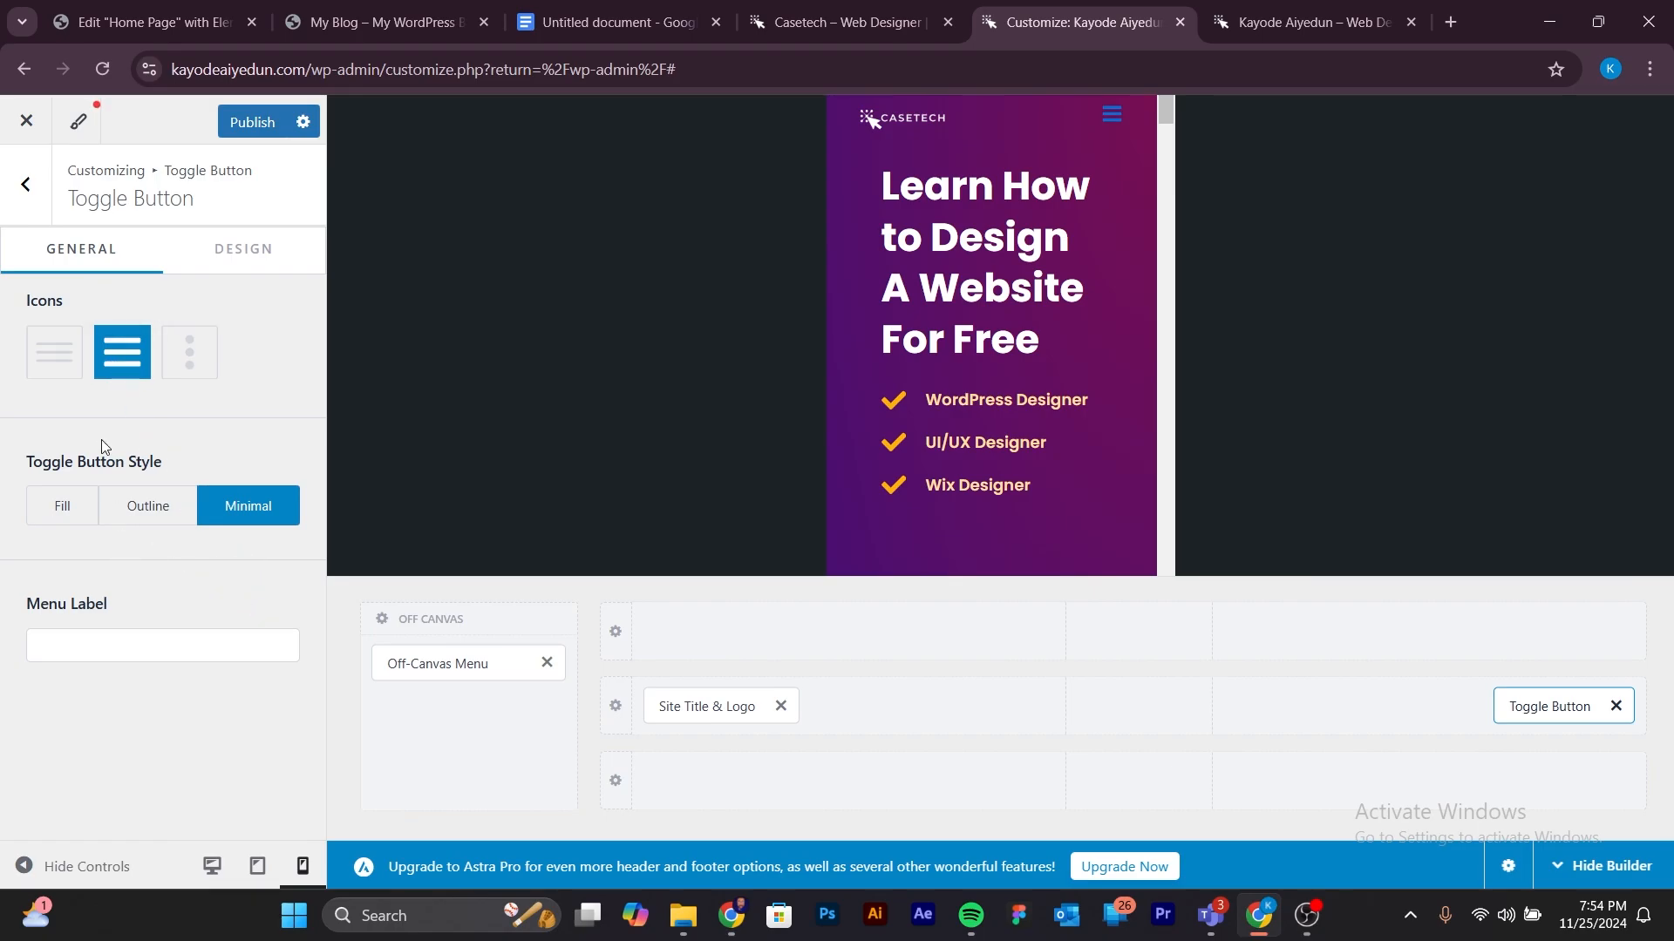
click(261, 257)
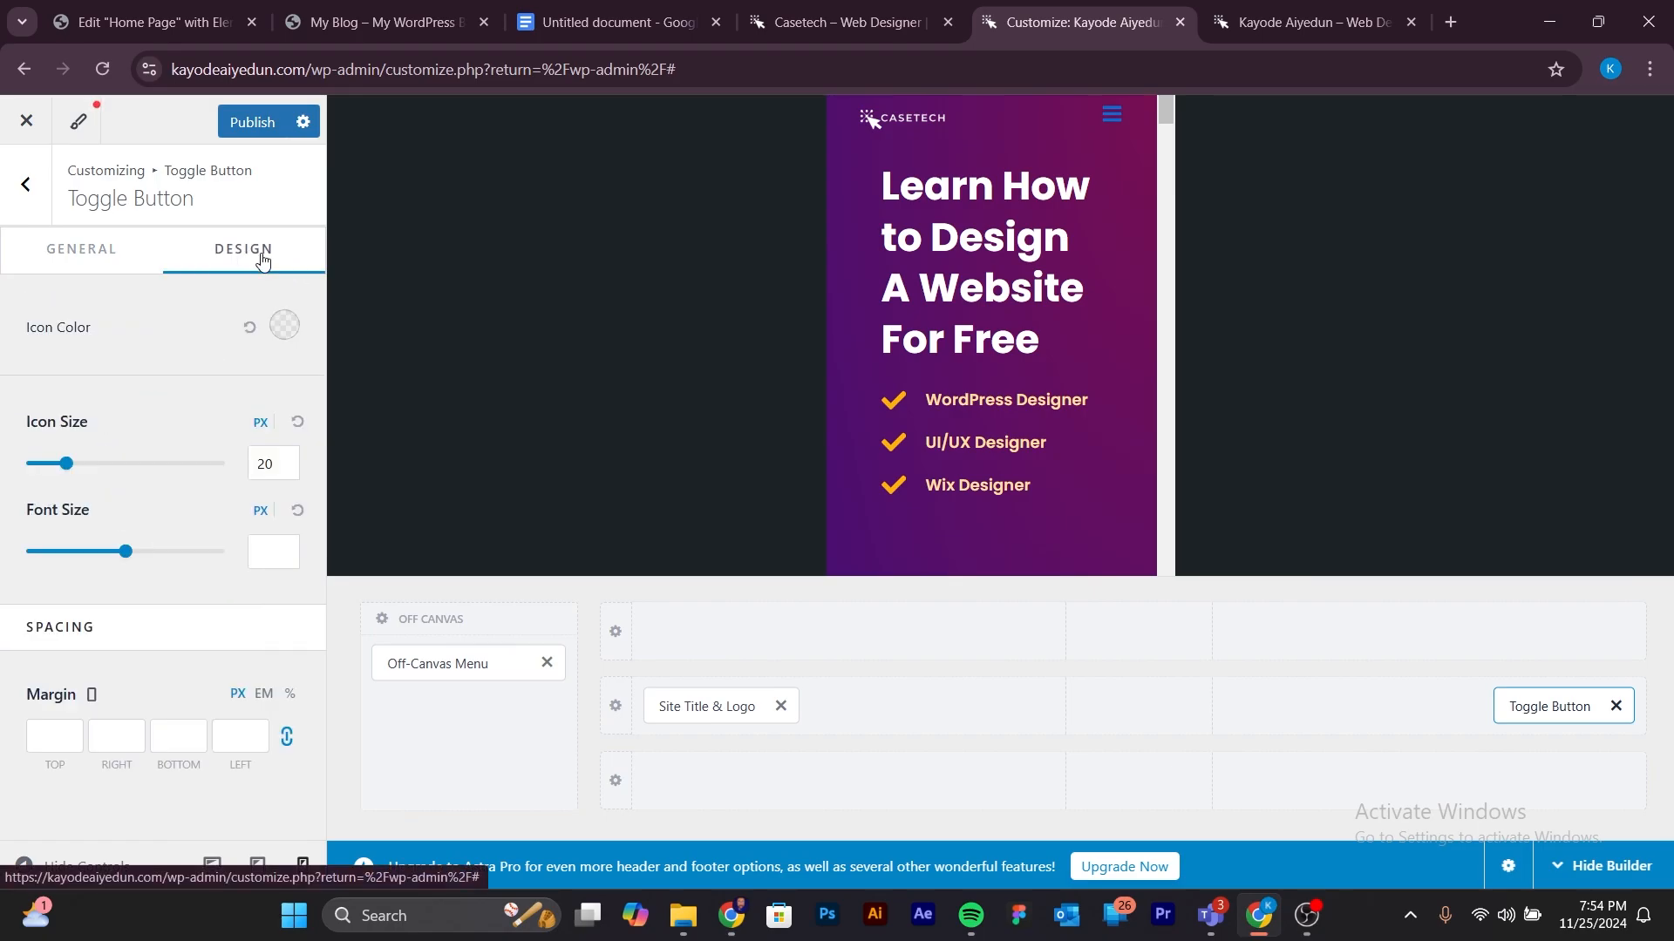
click(290, 330)
drag(38, 418, 5, 390)
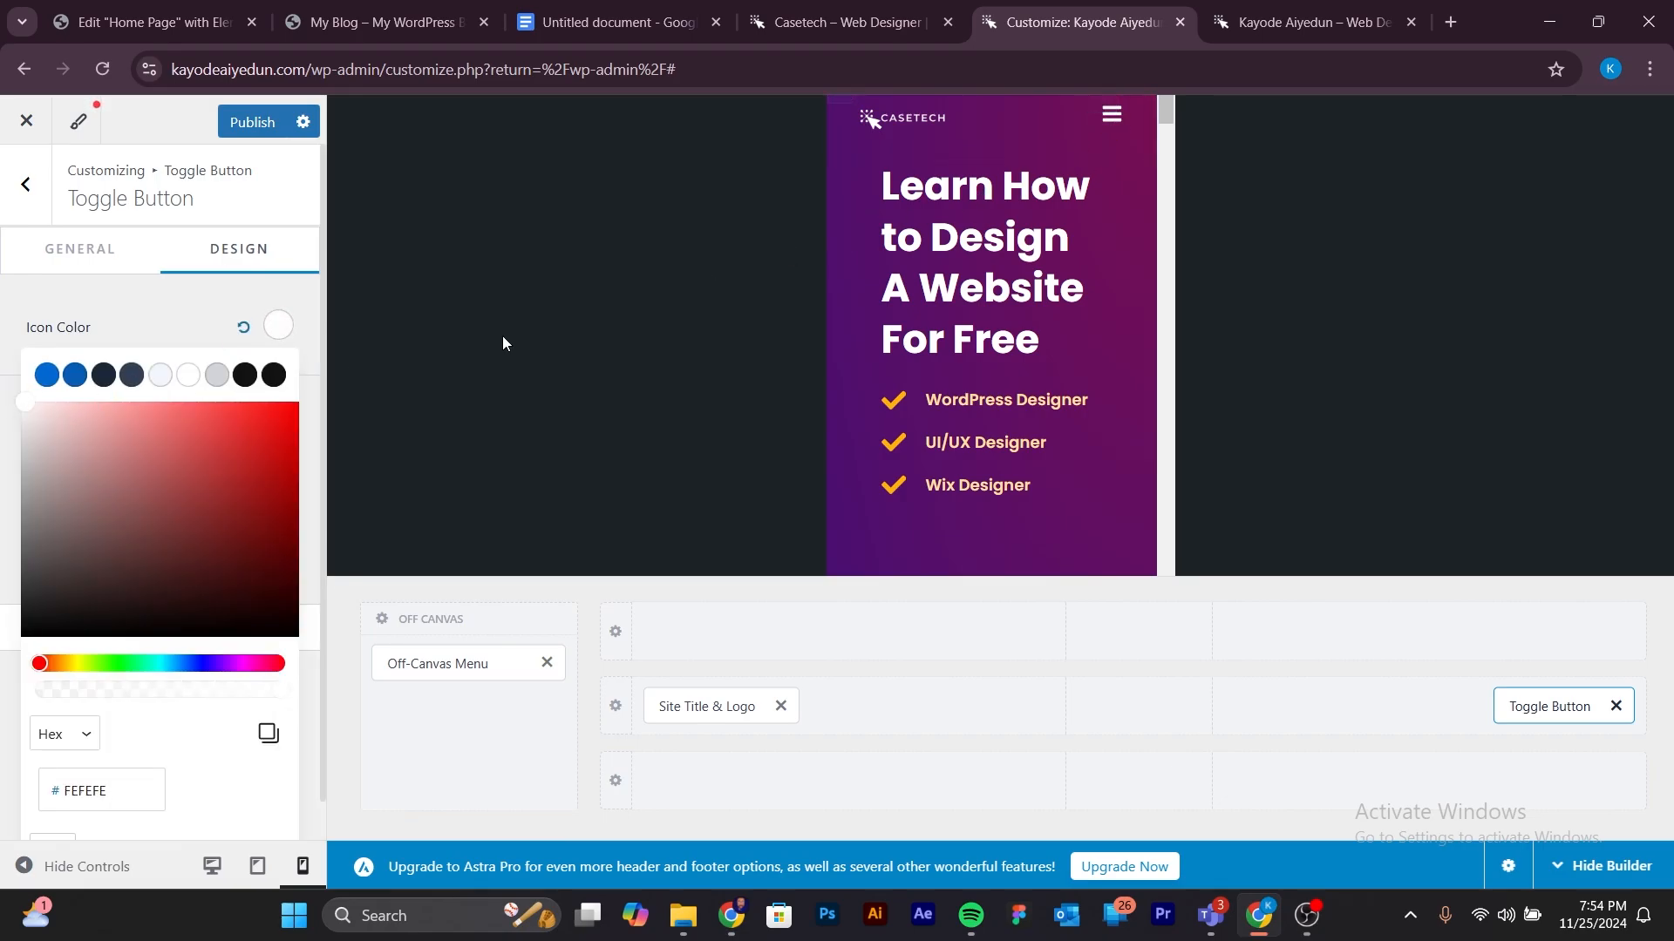
click(181, 343)
Change the Toggle Button's icon to the thin three-line style and set its icon size to 20 px.
click(100, 272)
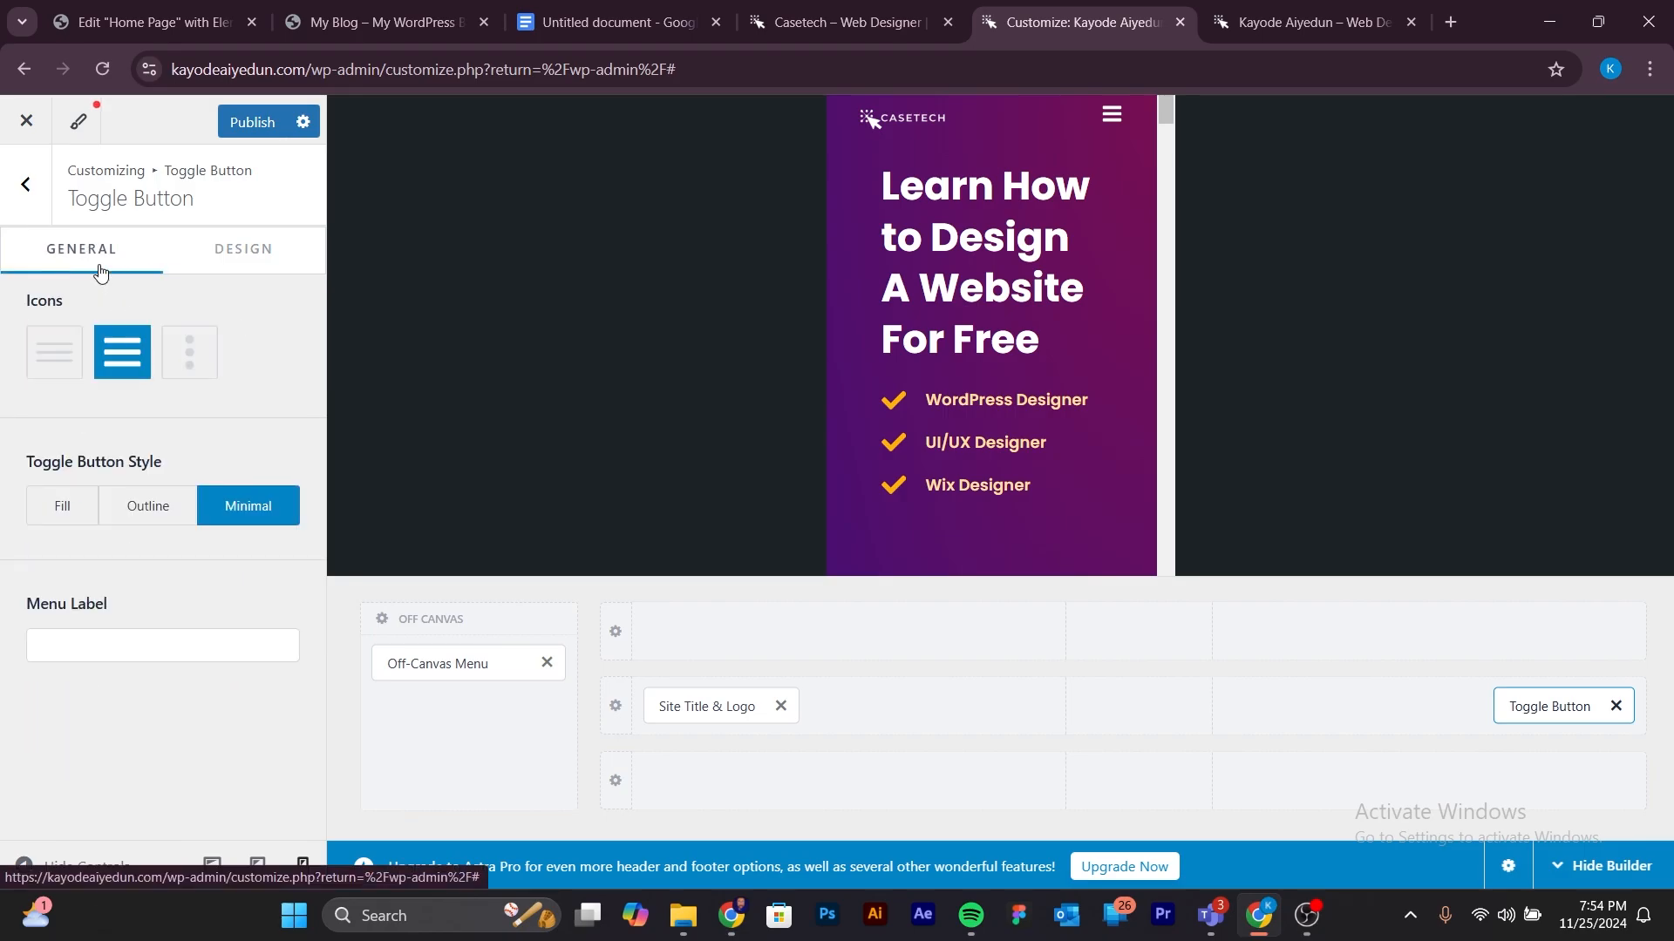
click(51, 353)
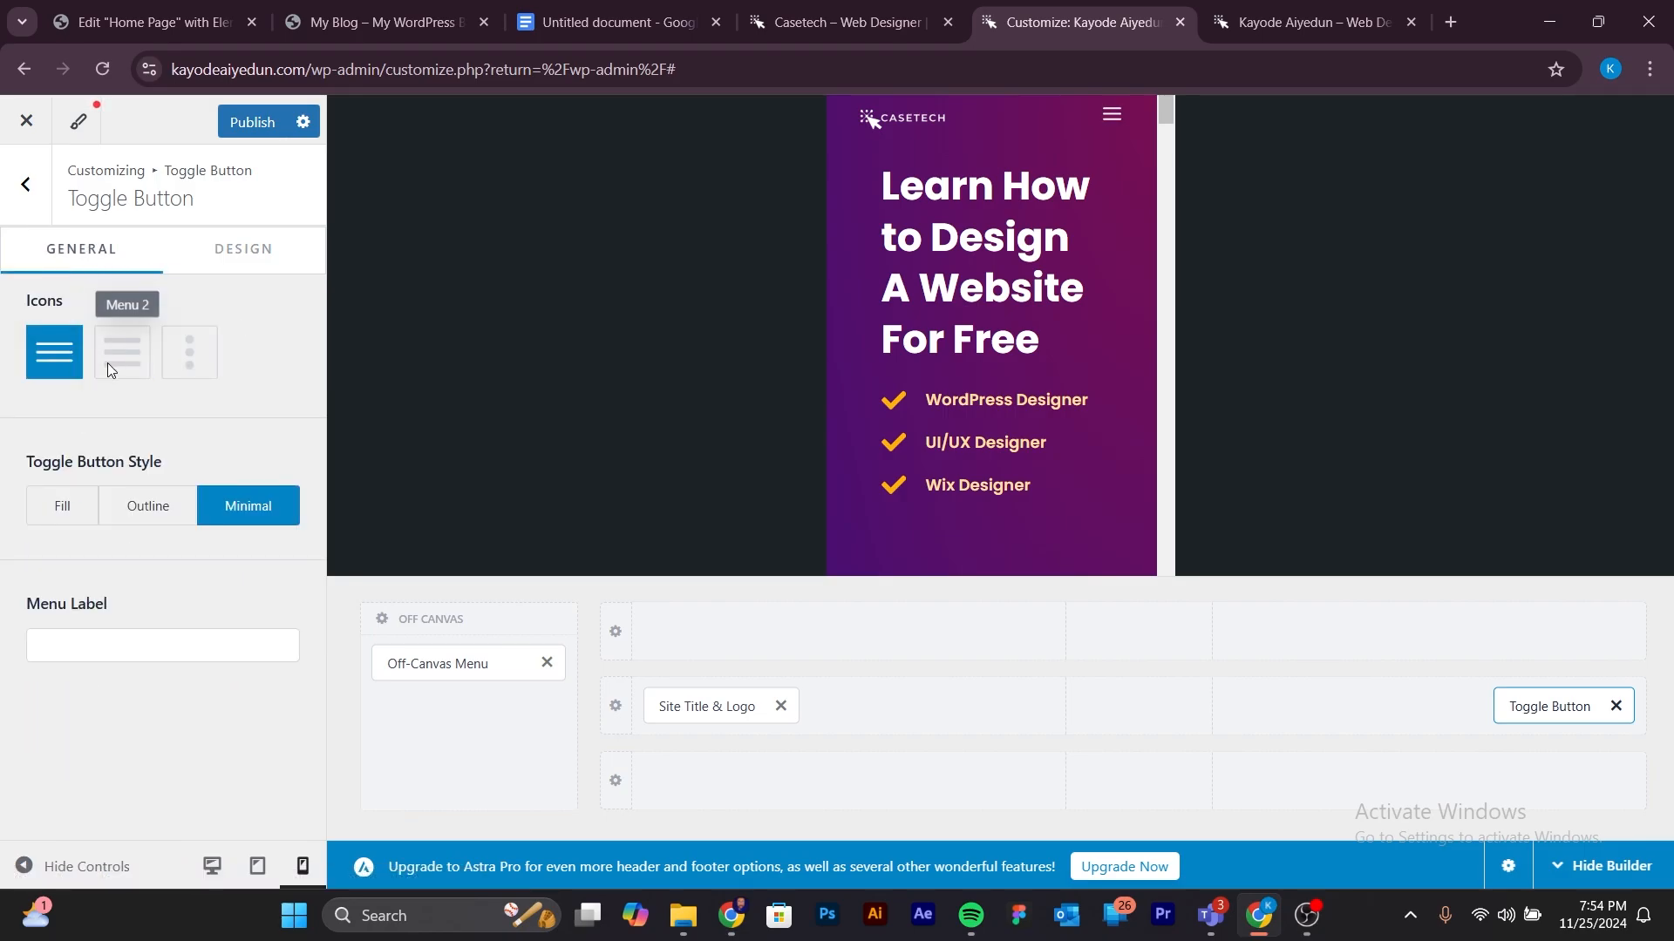
click(273, 259)
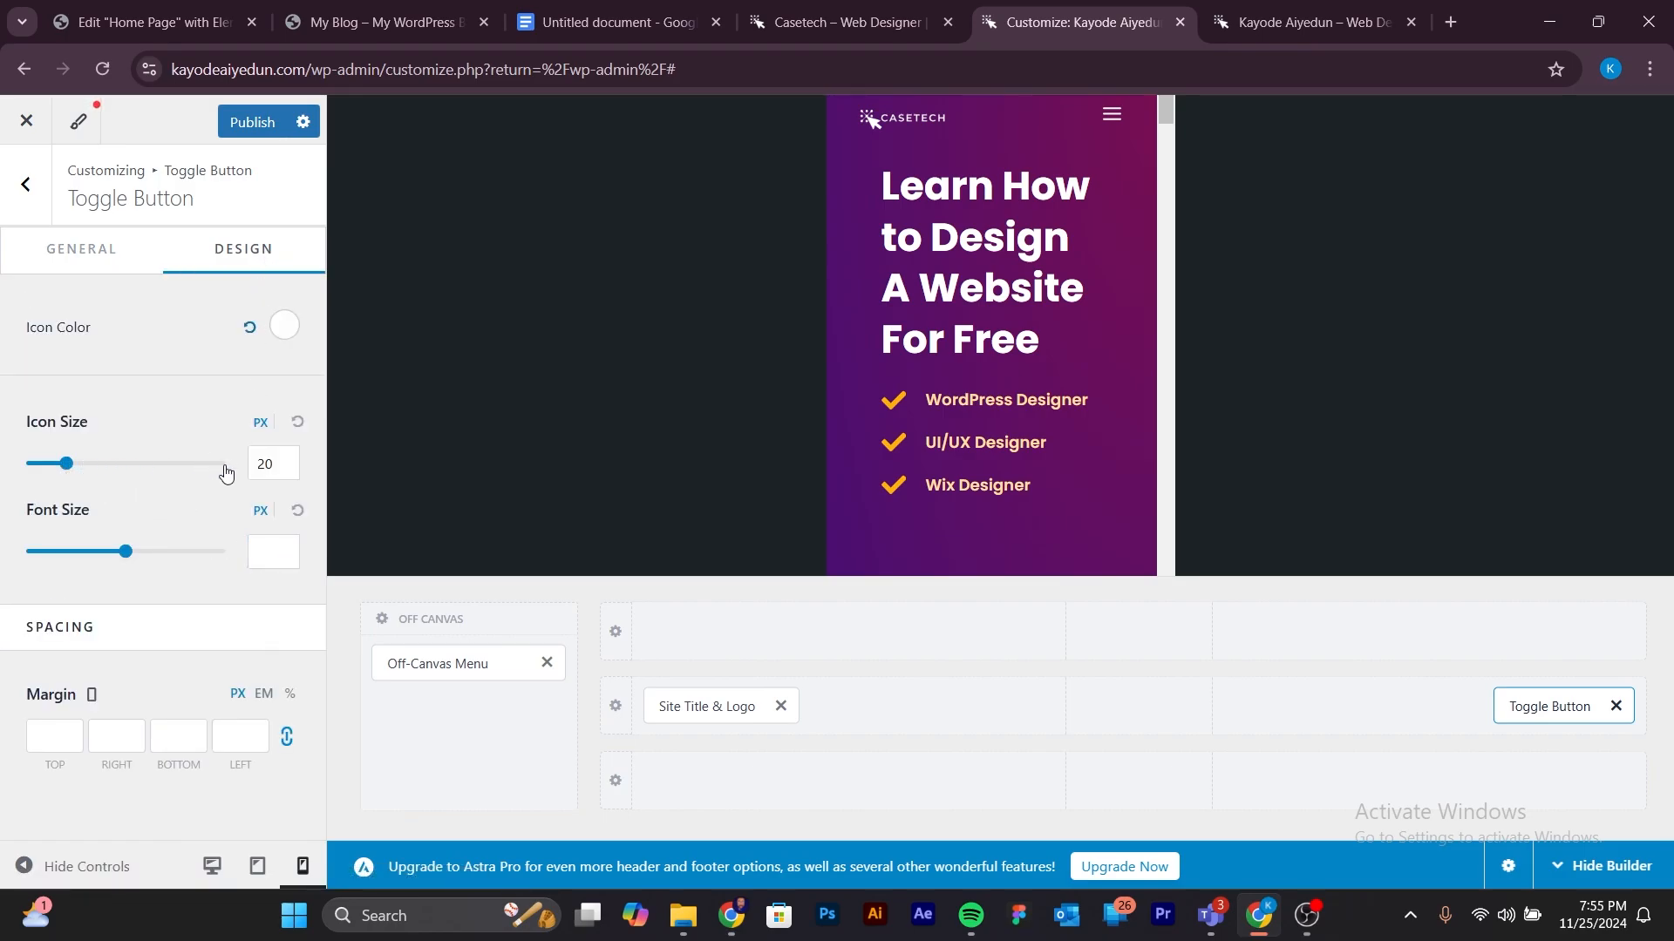
drag(73, 470, 65, 470)
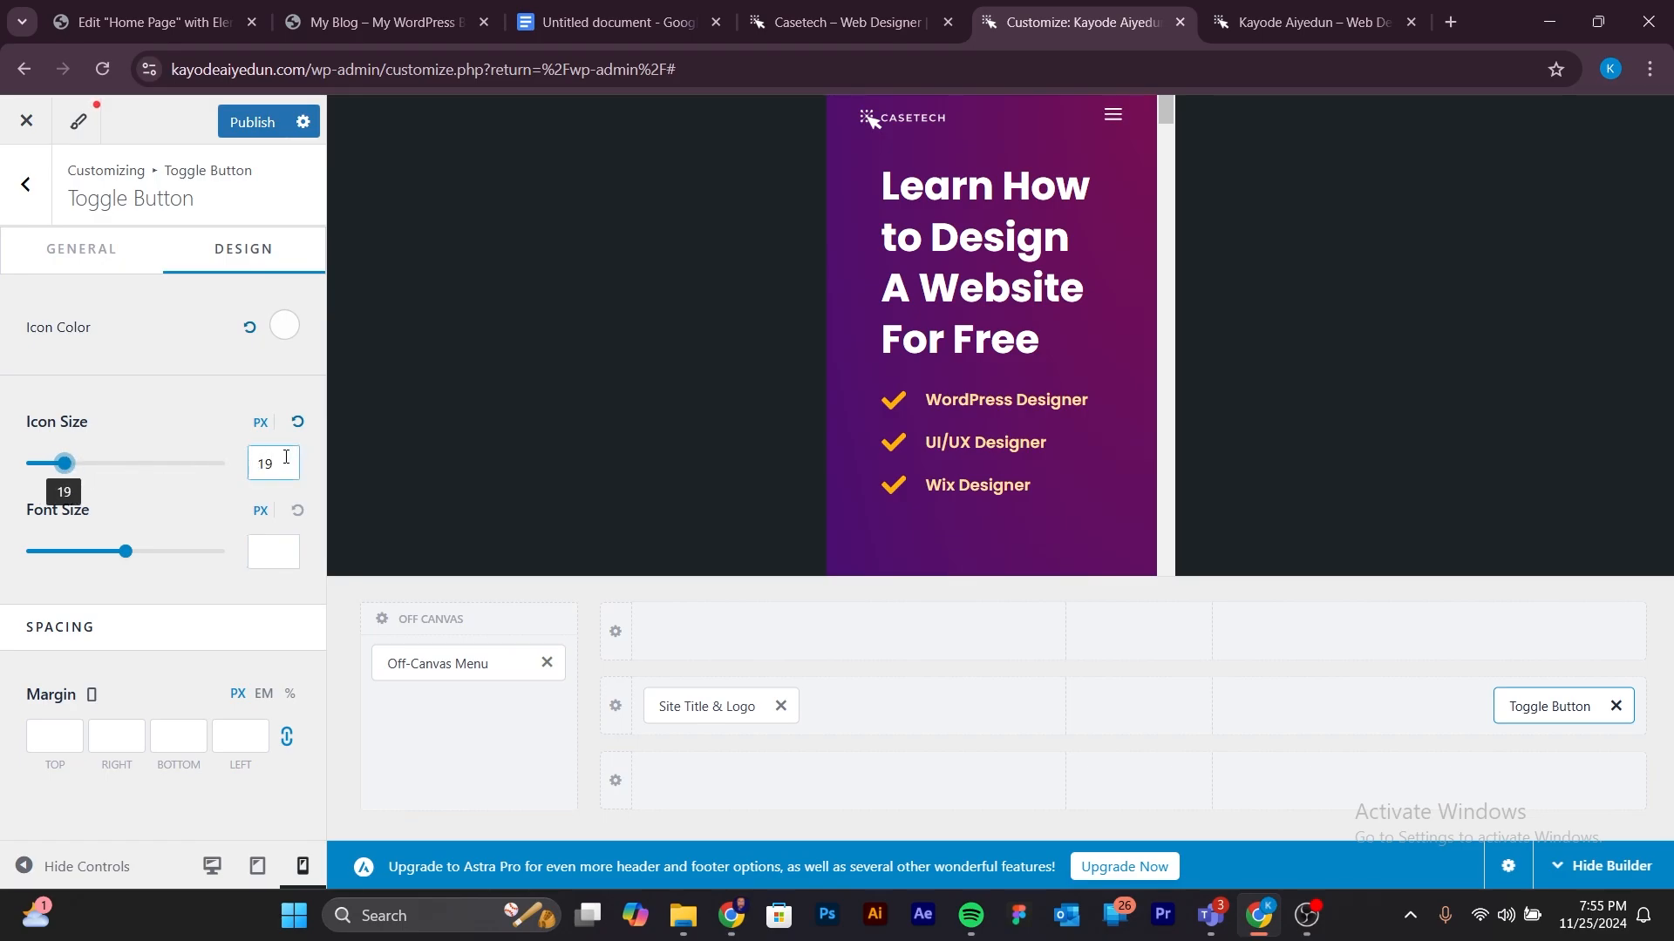
drag(286, 457, 234, 465)
text(20)
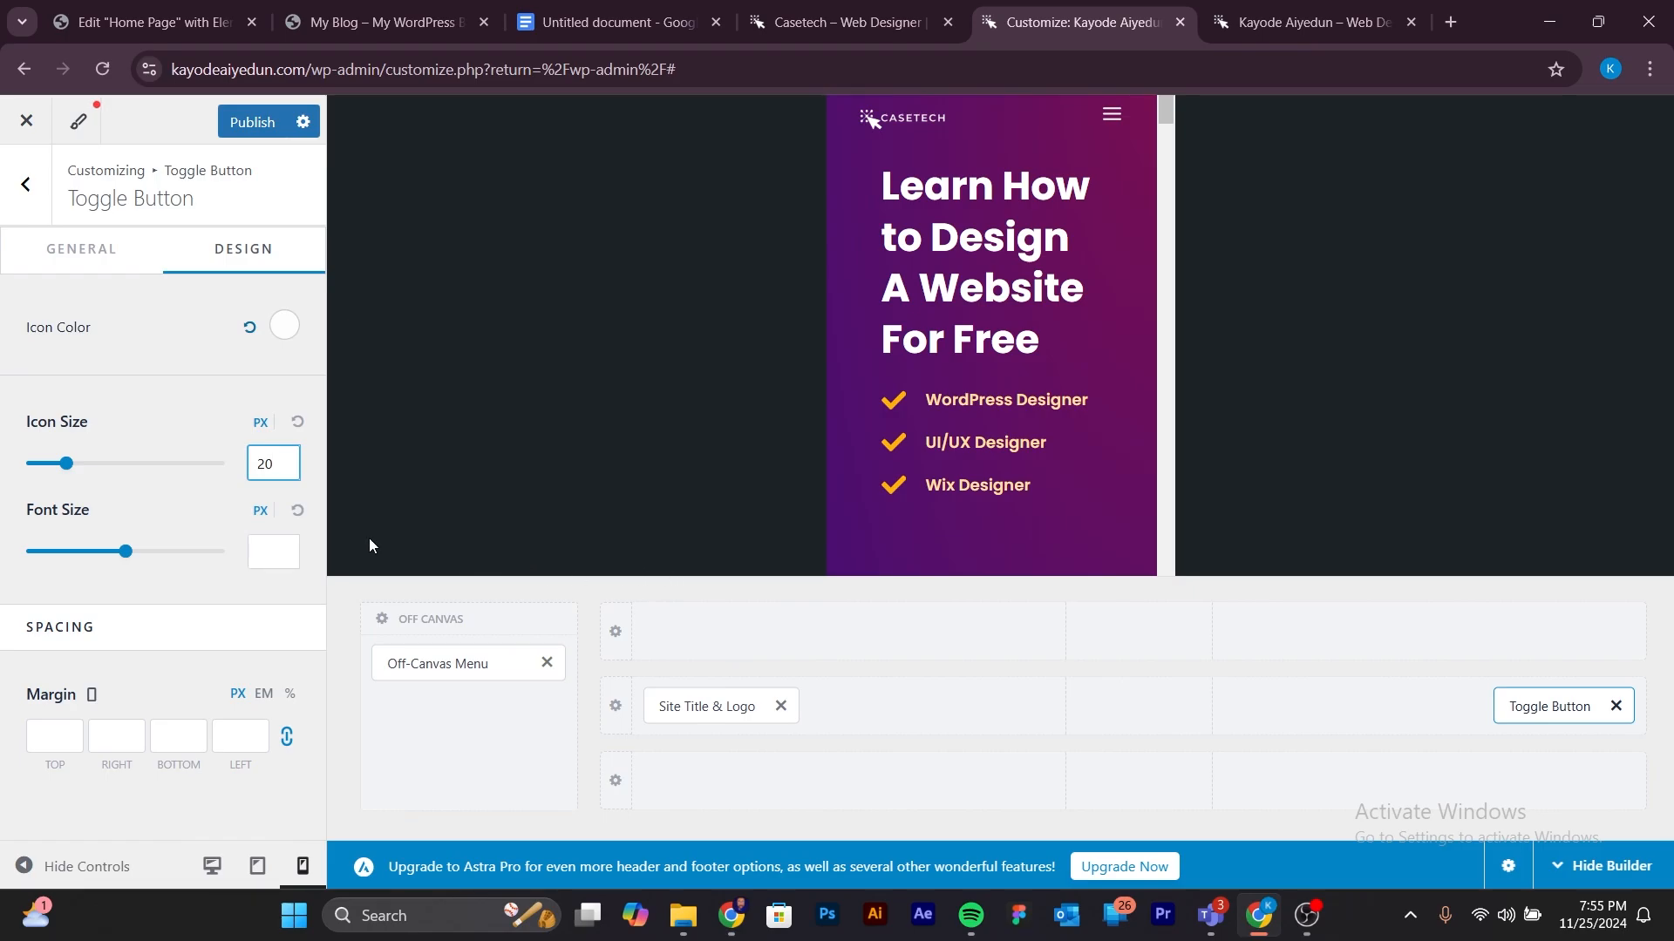
Expand the navigation menu in the mobile preview and open the Off-Canvas Menu's design settings.
click(84, 251)
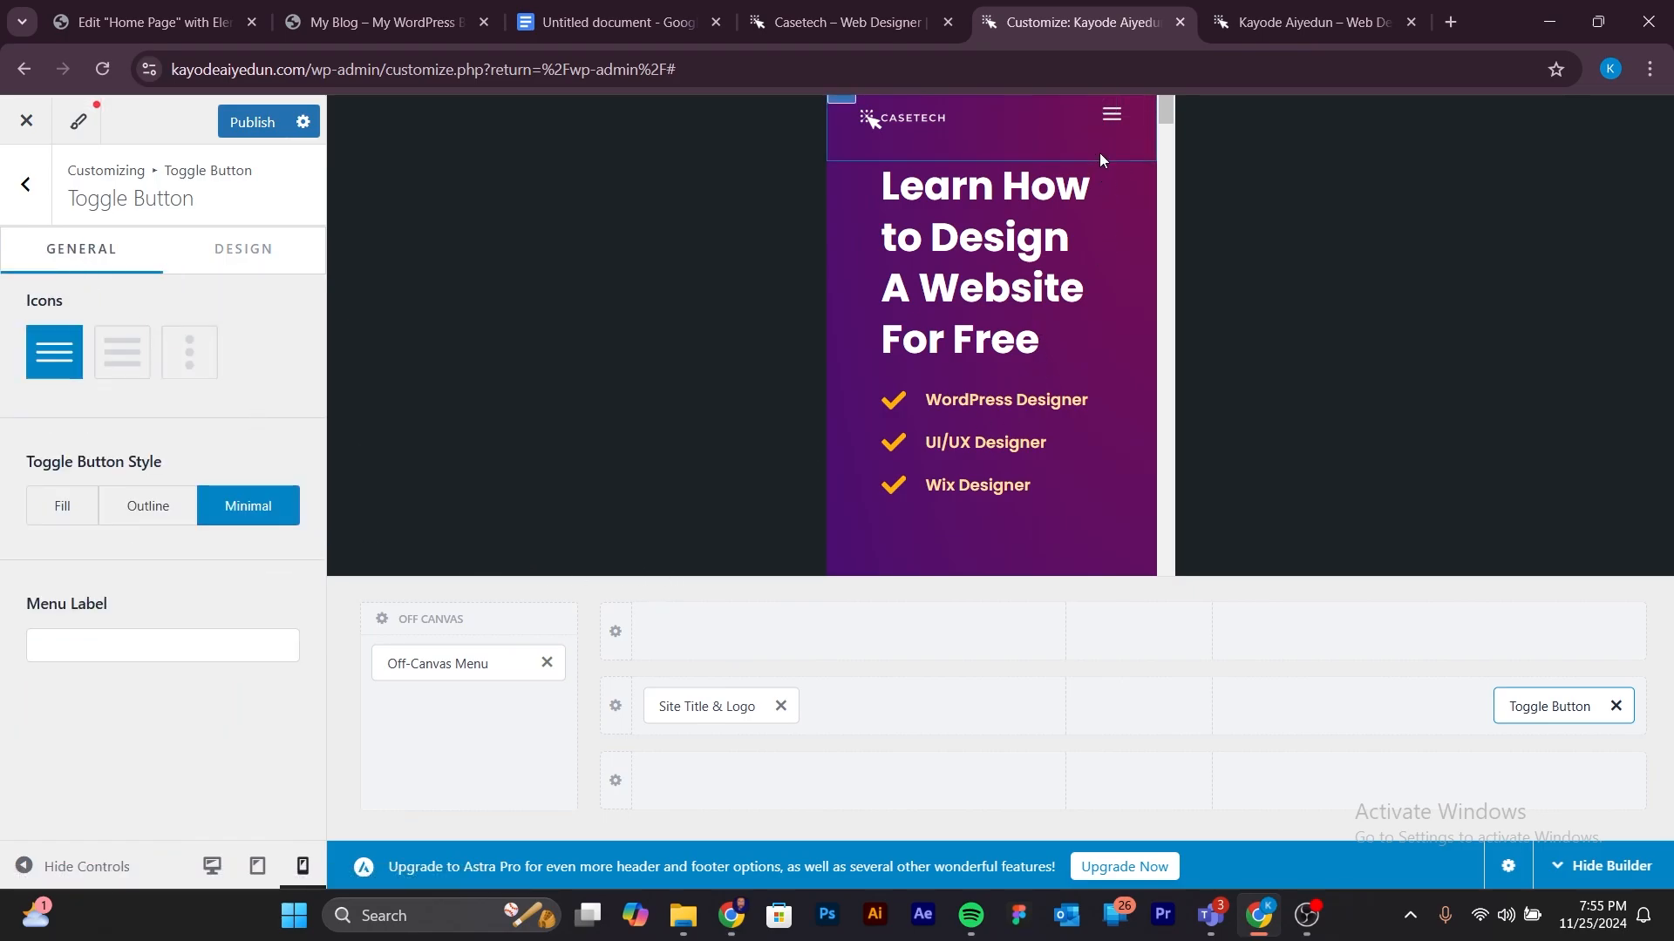
click(1118, 129)
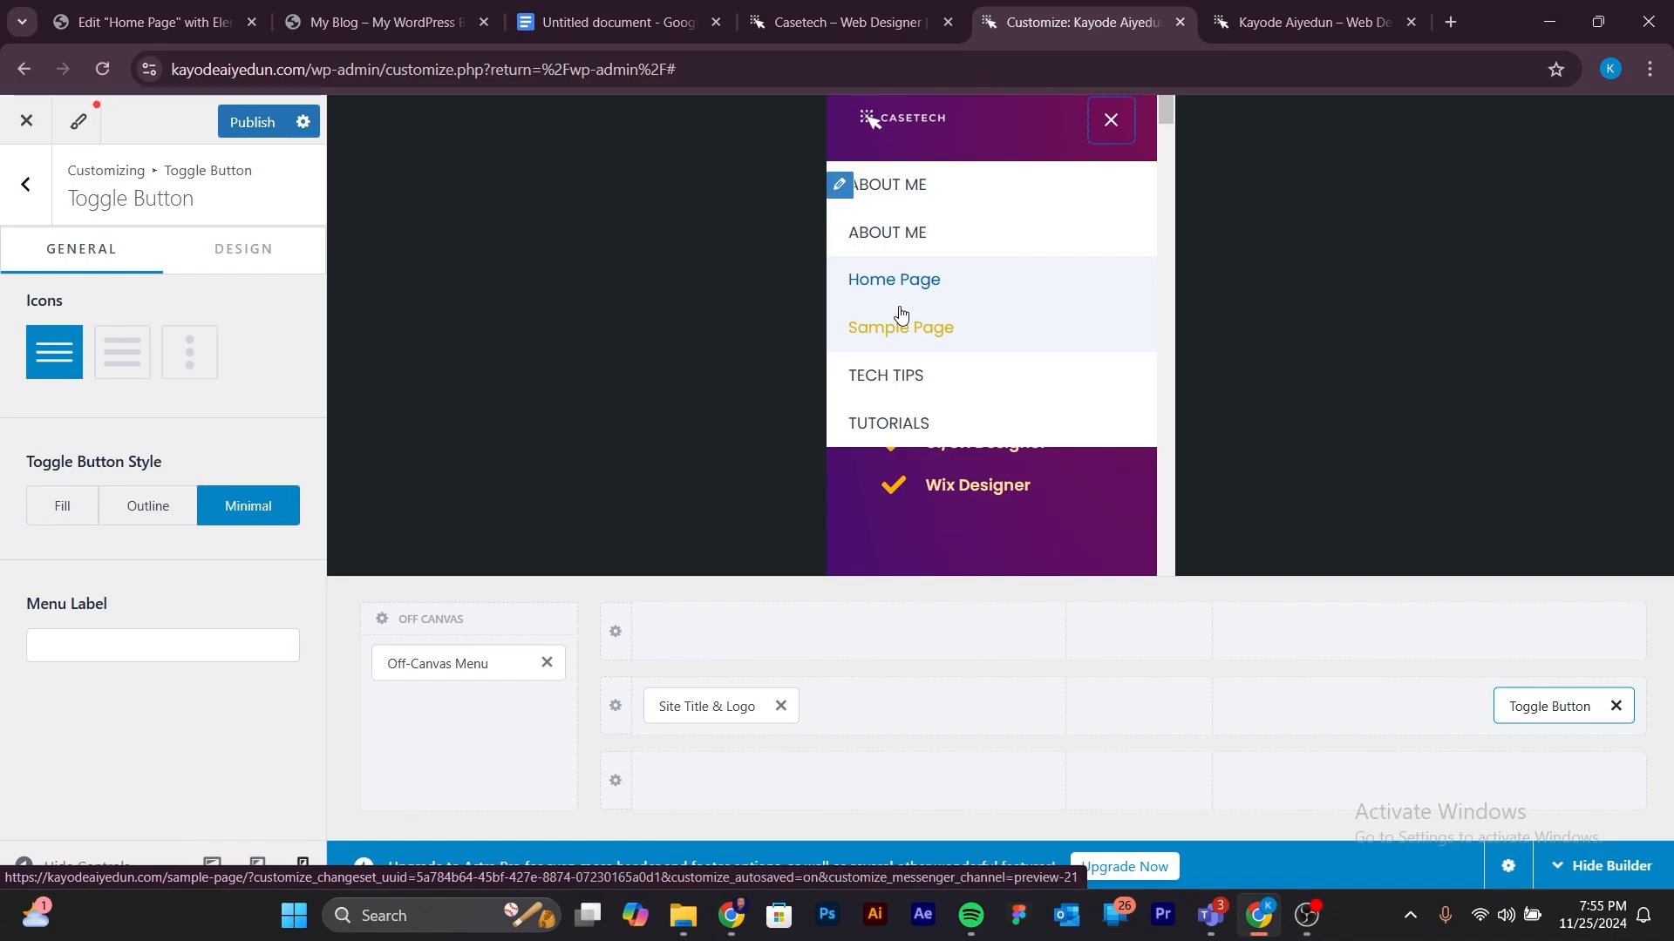
click(839, 187)
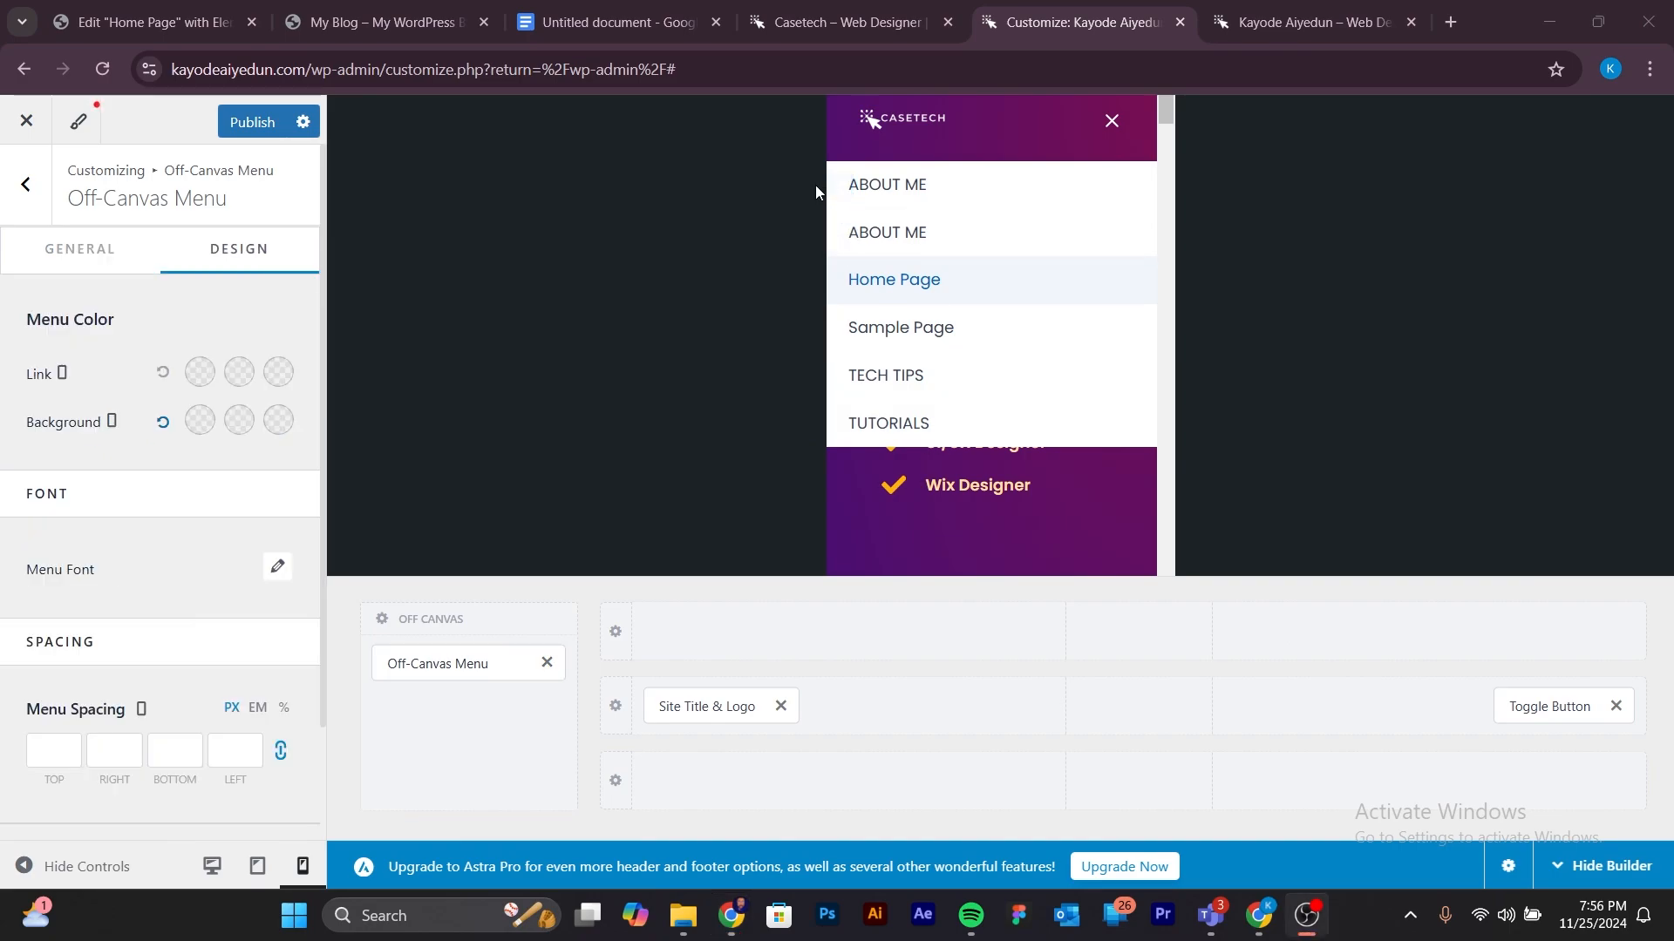
click(837, 195)
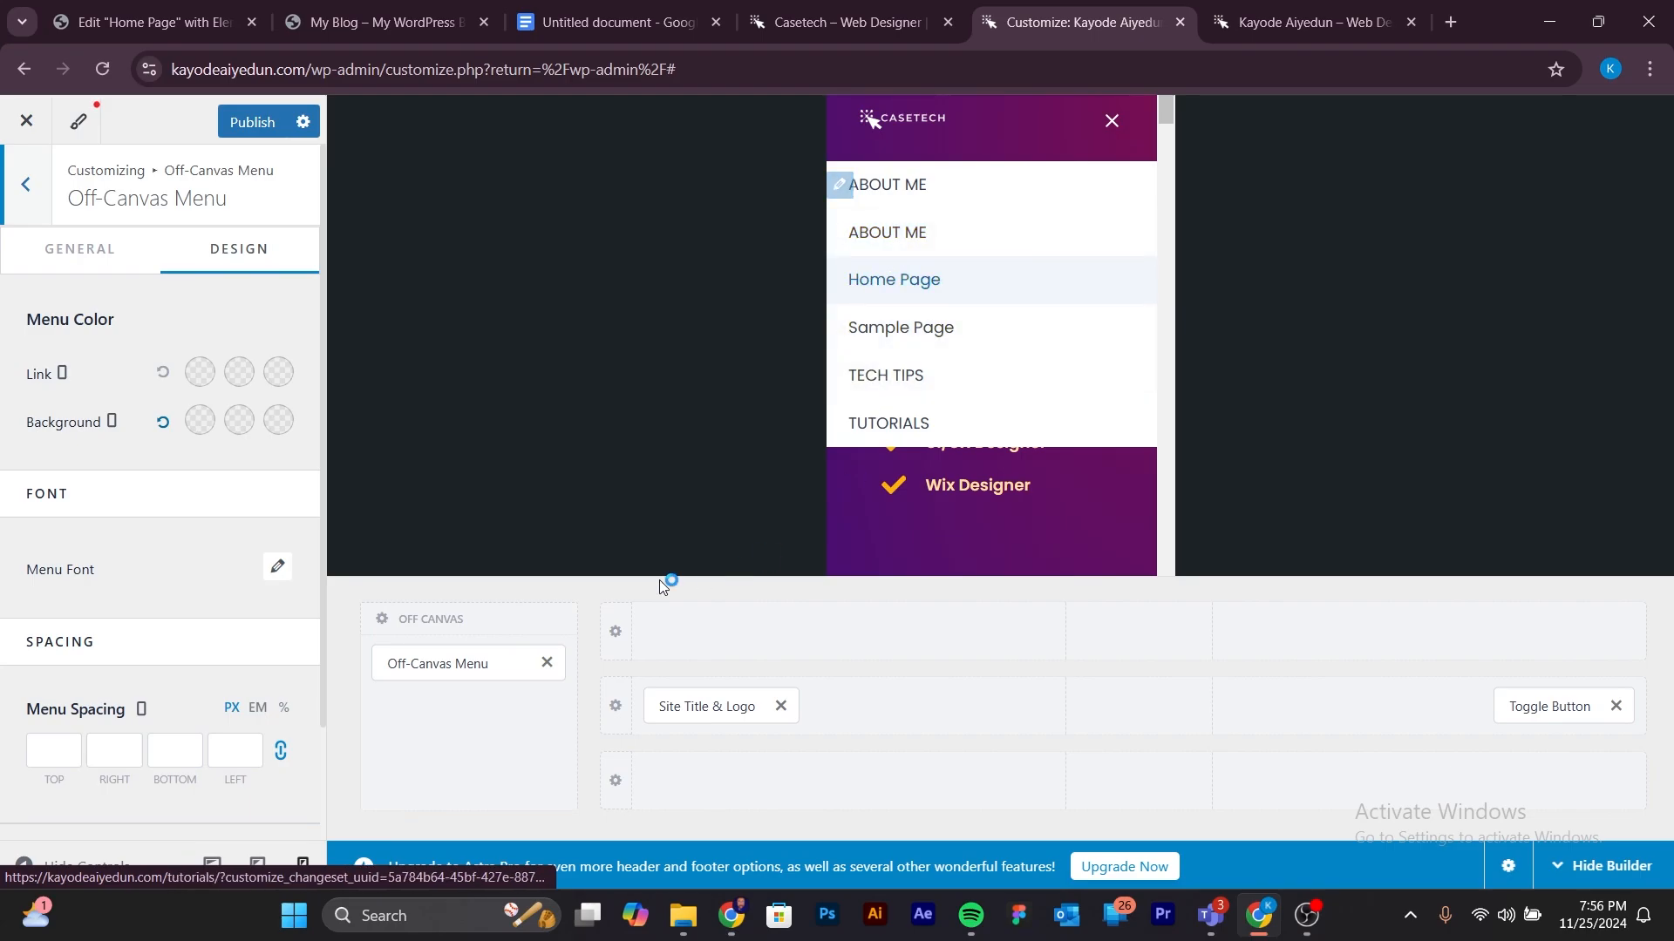
Set the Off-Canvas Menu's Menu Spacing to 11 px on all four sides.
click(27, 764)
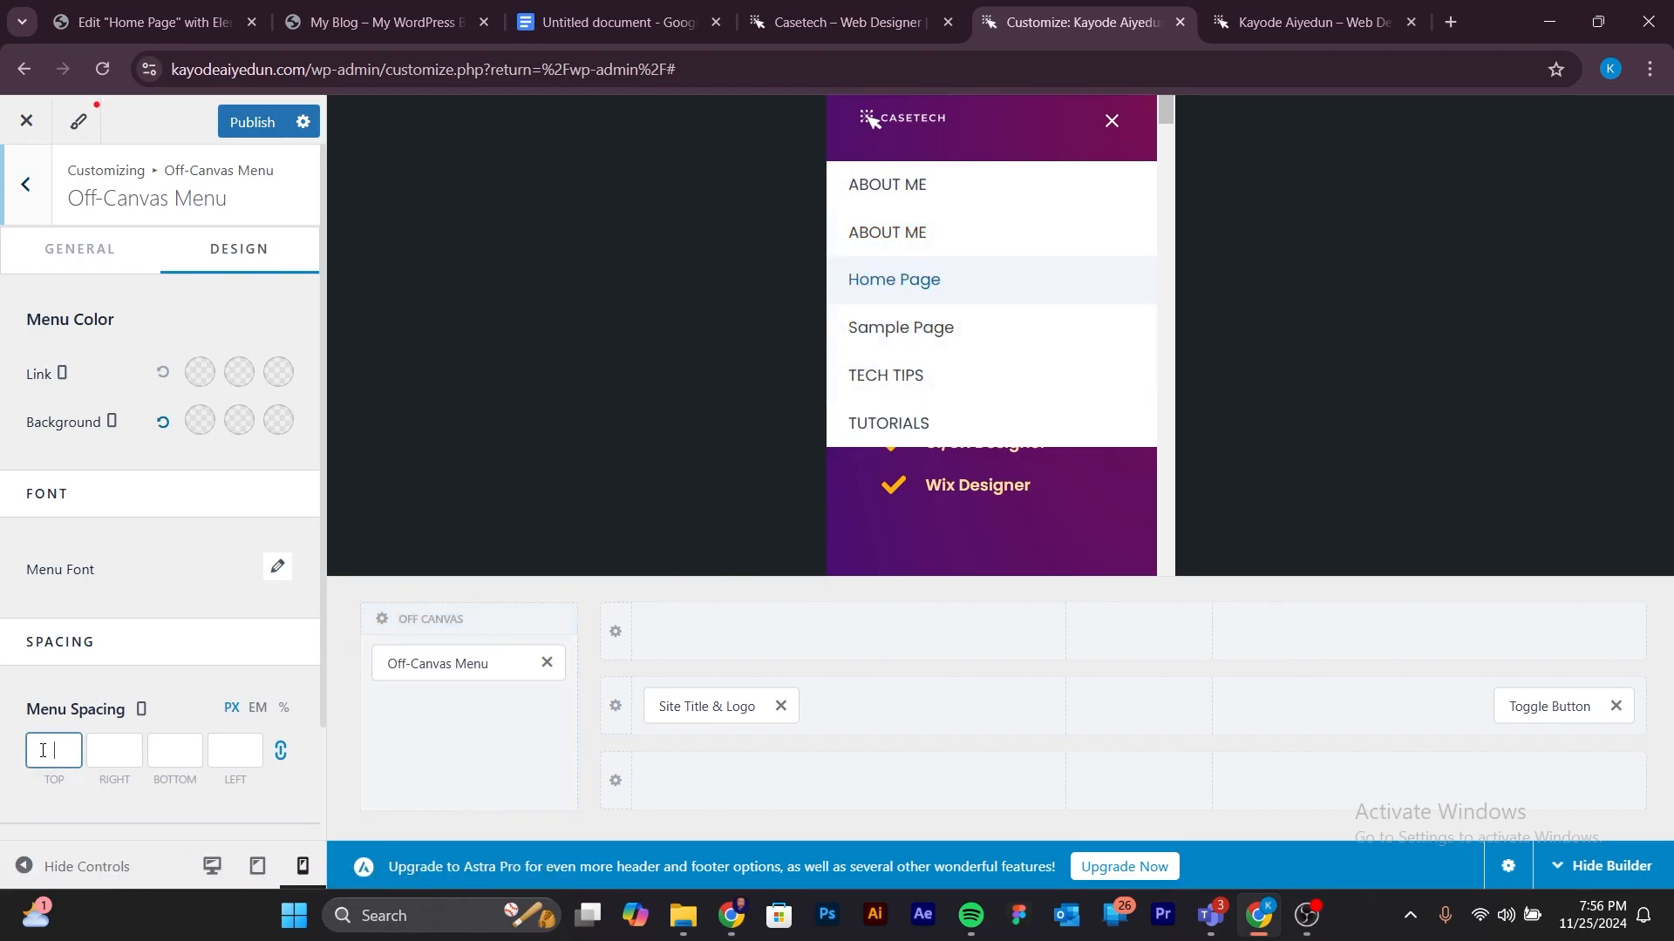
key(alt+Tab)
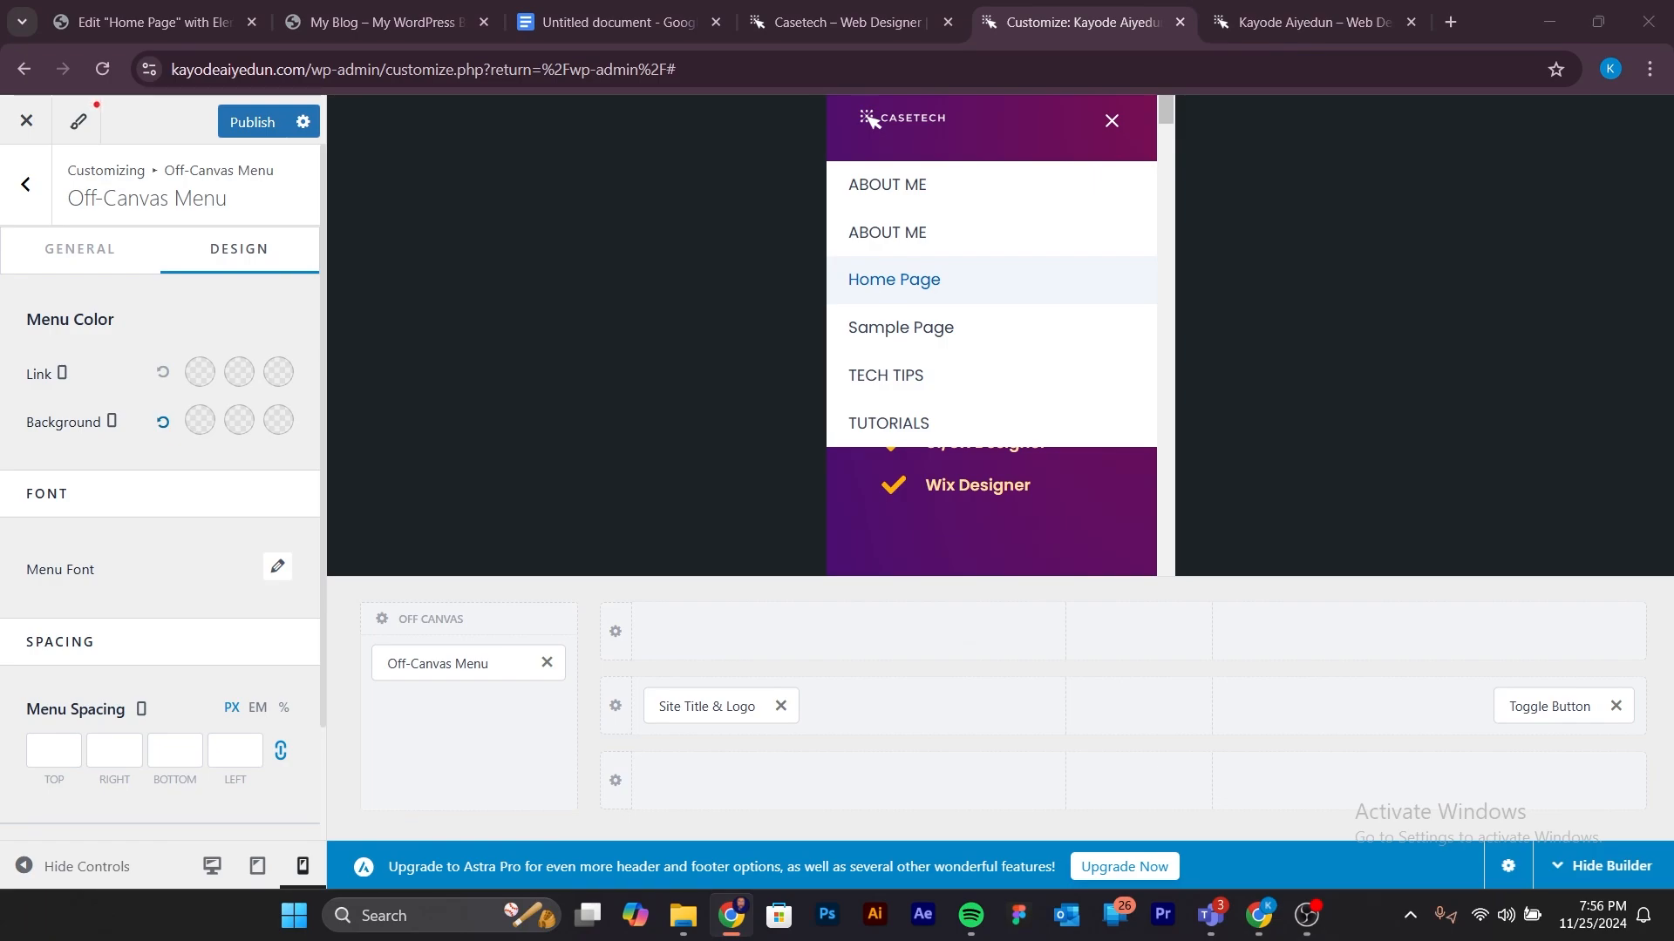
click(56, 749)
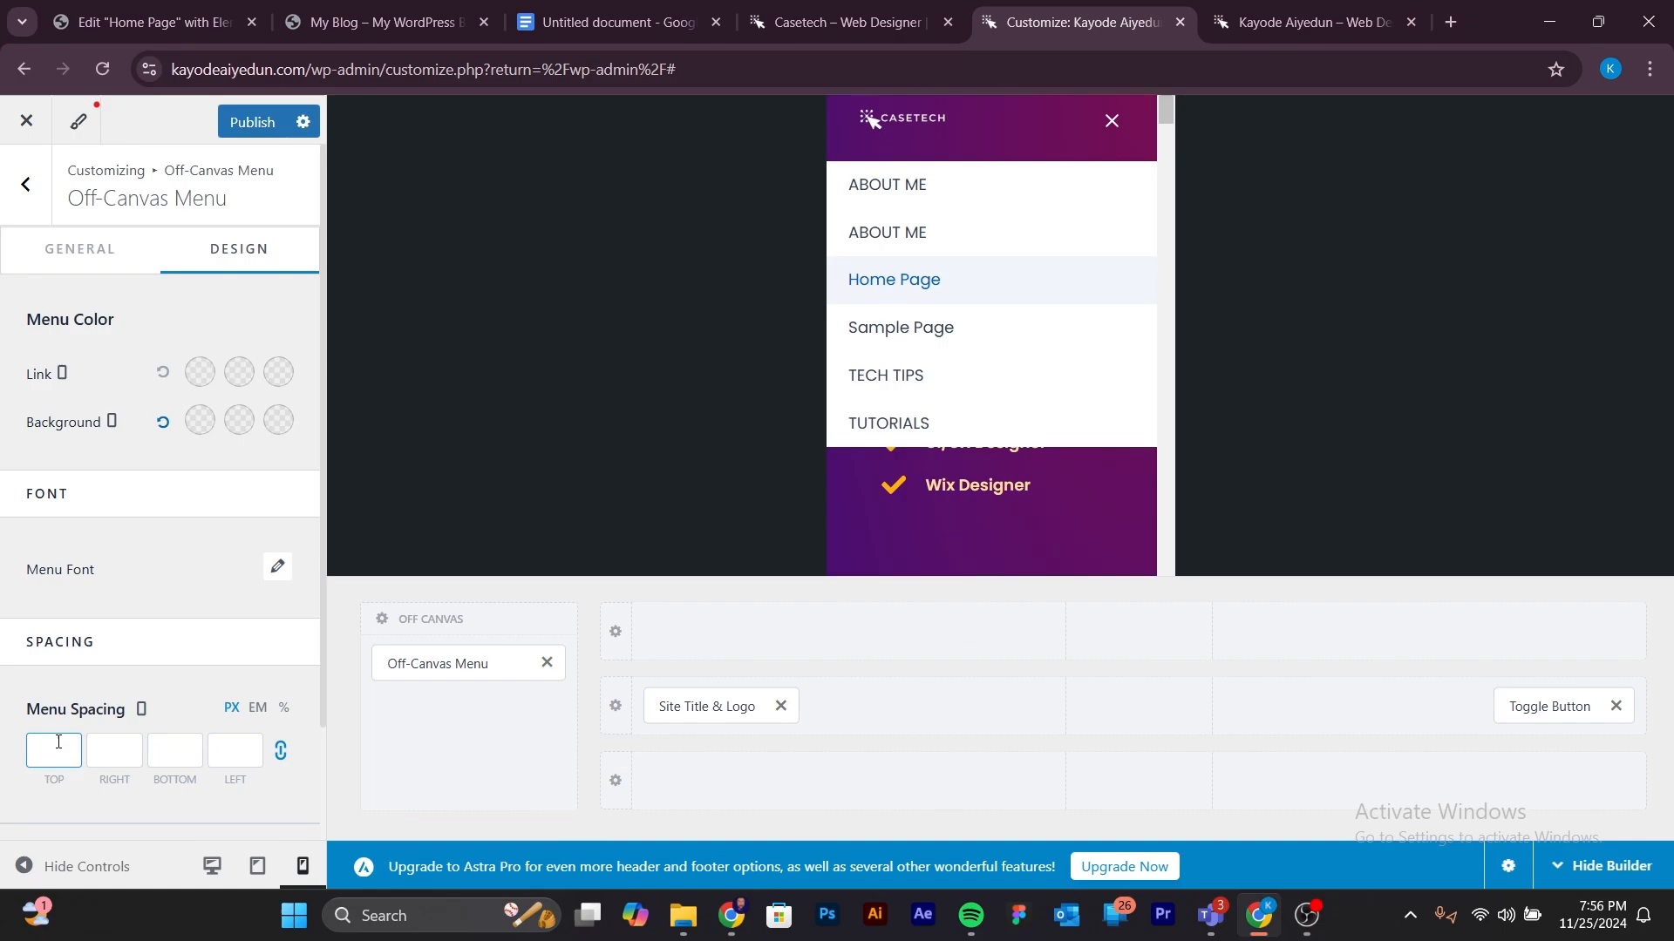
text(11)
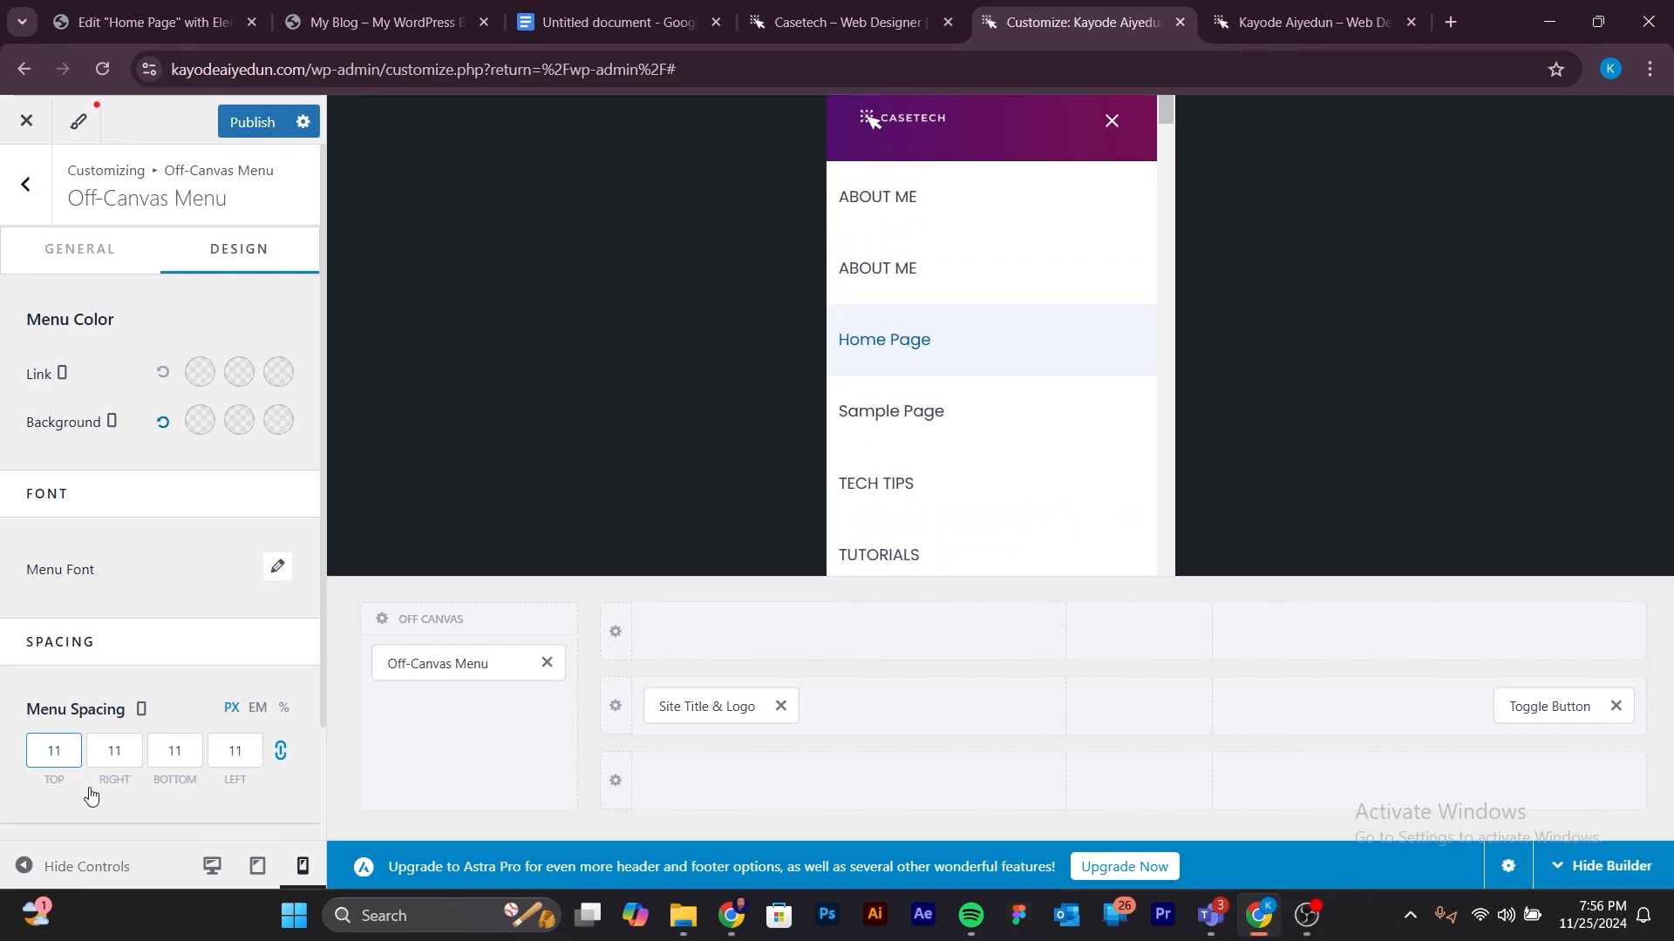
Unlink the Menu Spacing values and set right to 0, bottom to 18 and left to 37 px.
click(283, 755)
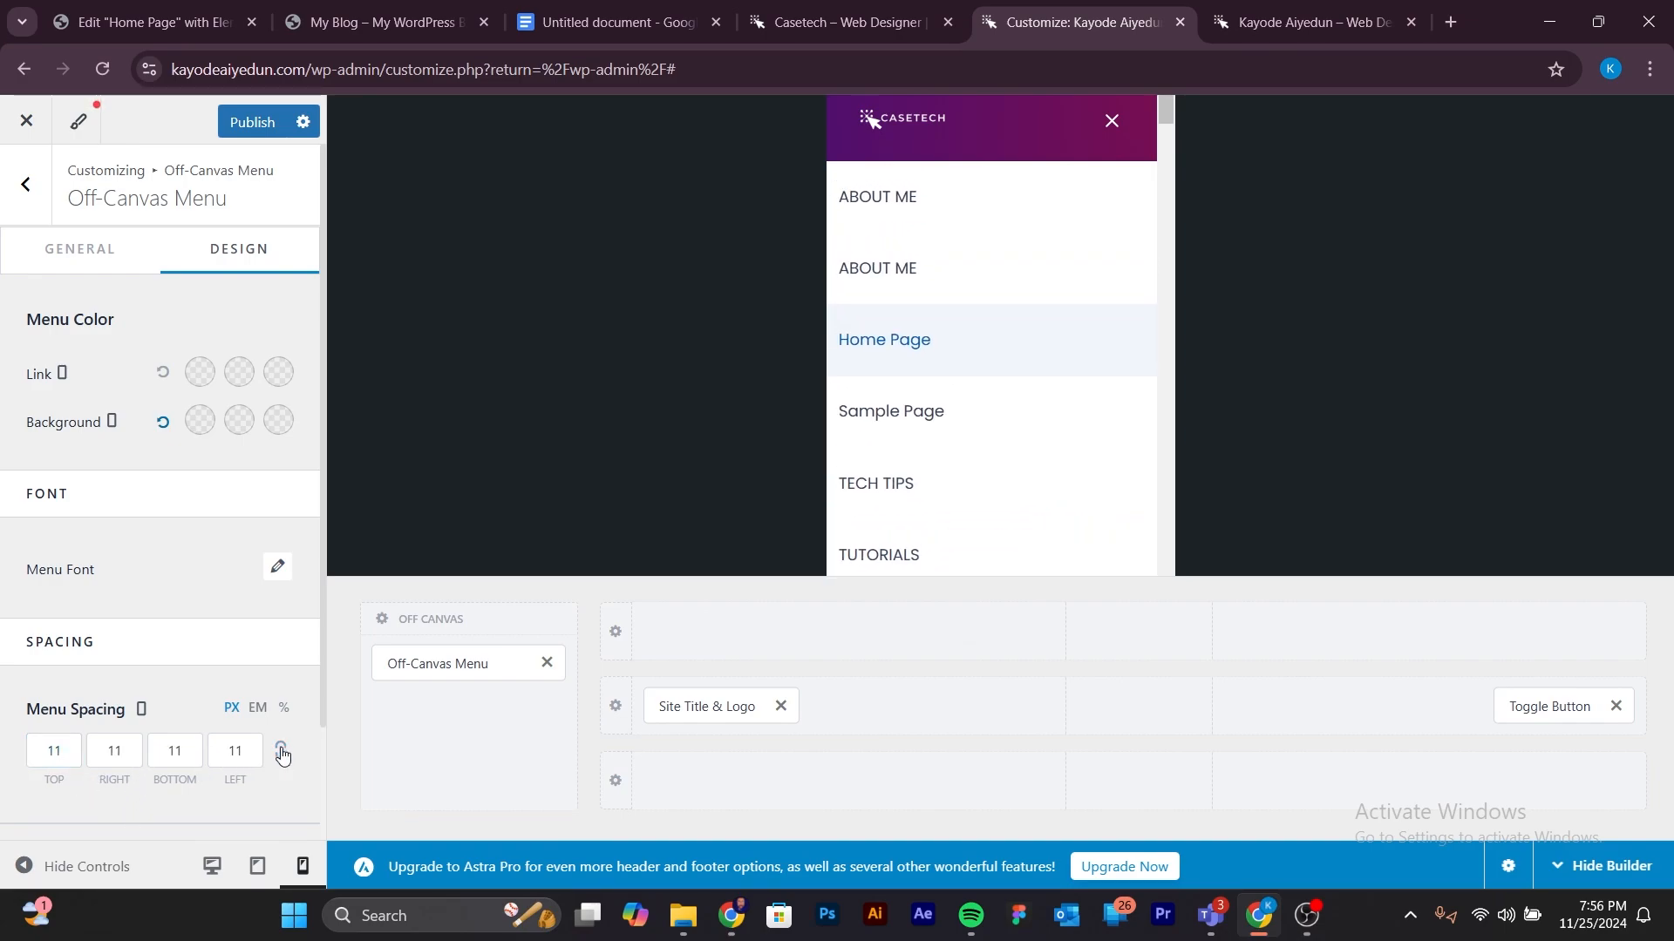
click(114, 750)
double_click(114, 750)
text(0)
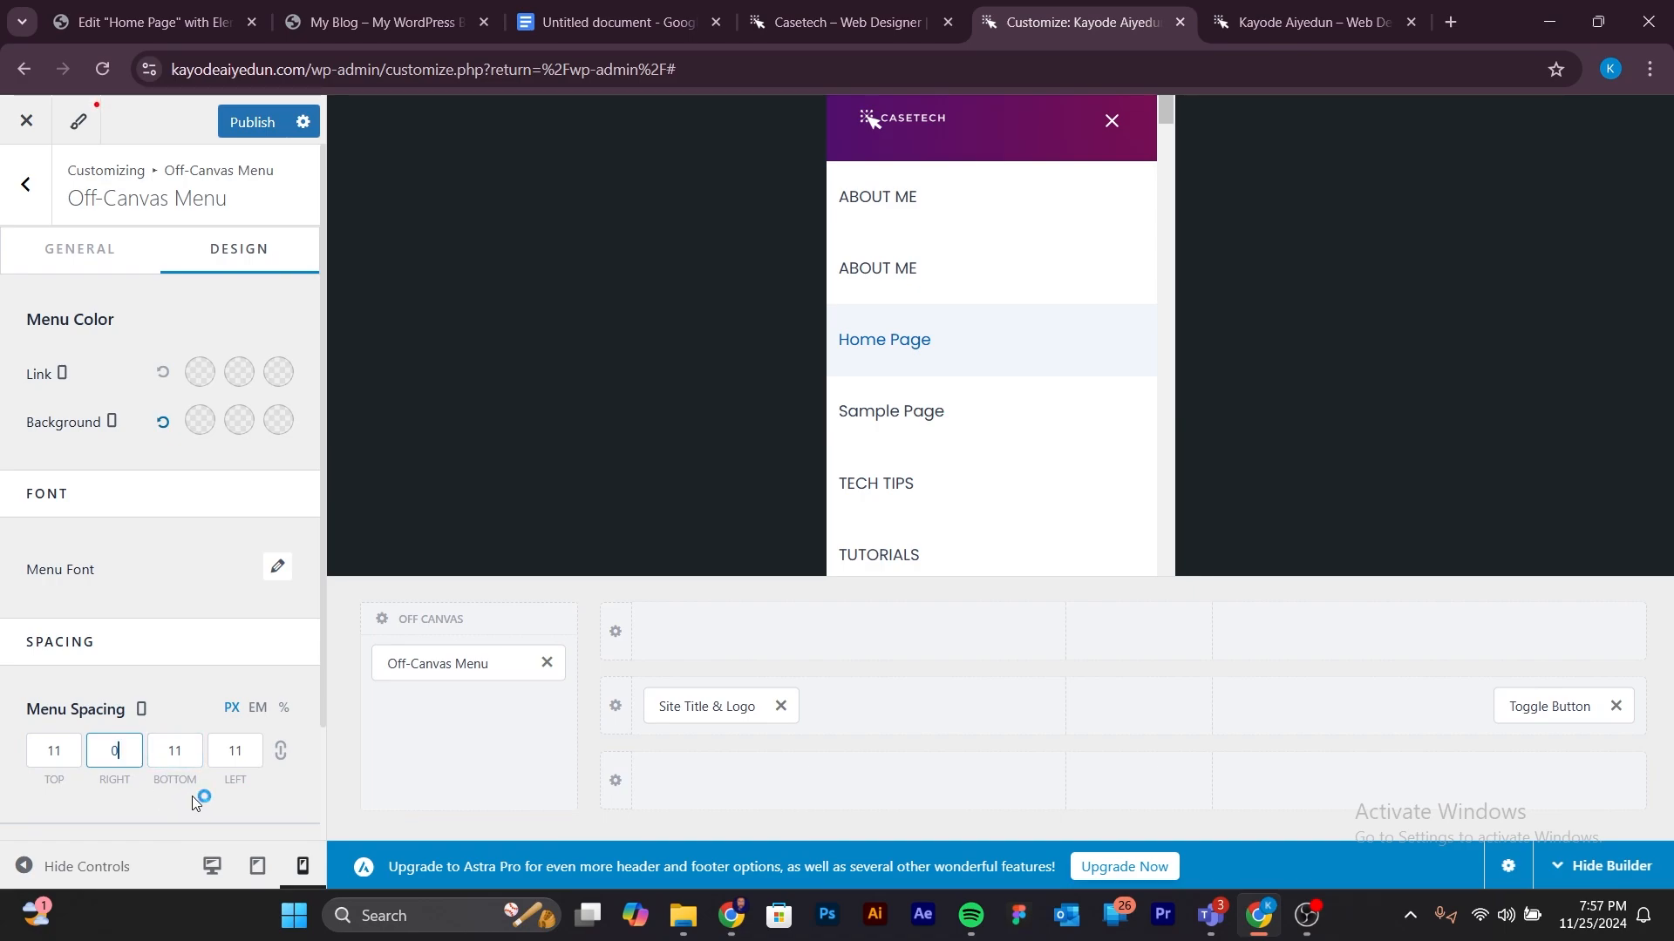
double_click(166, 741)
text(1)
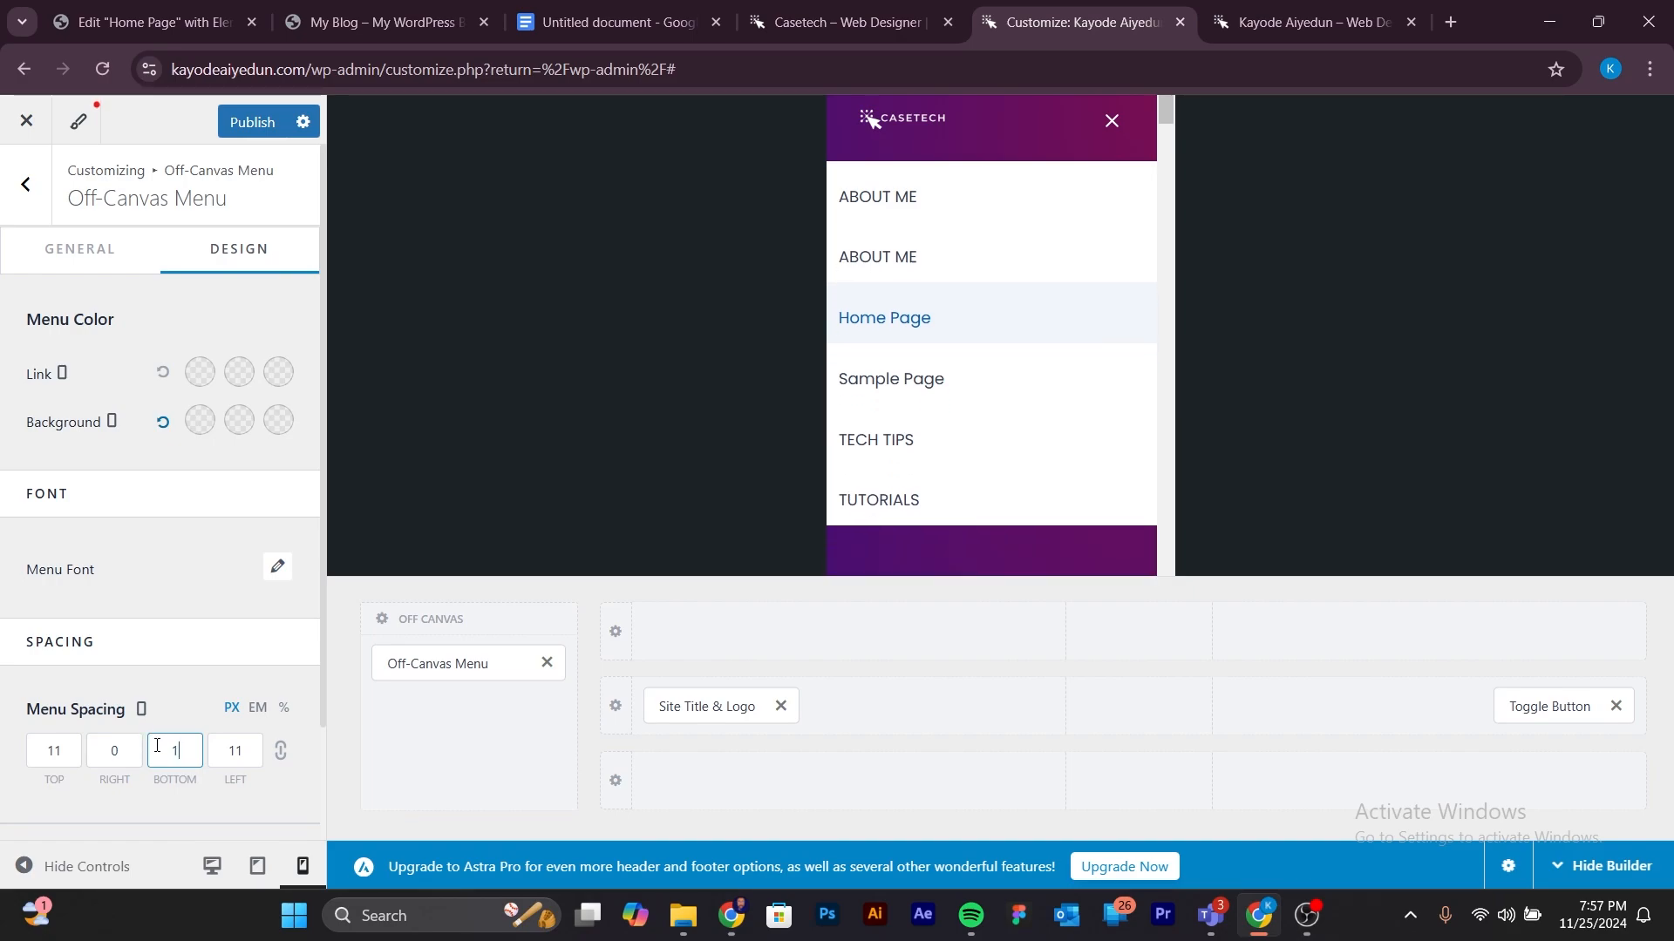
text(8)
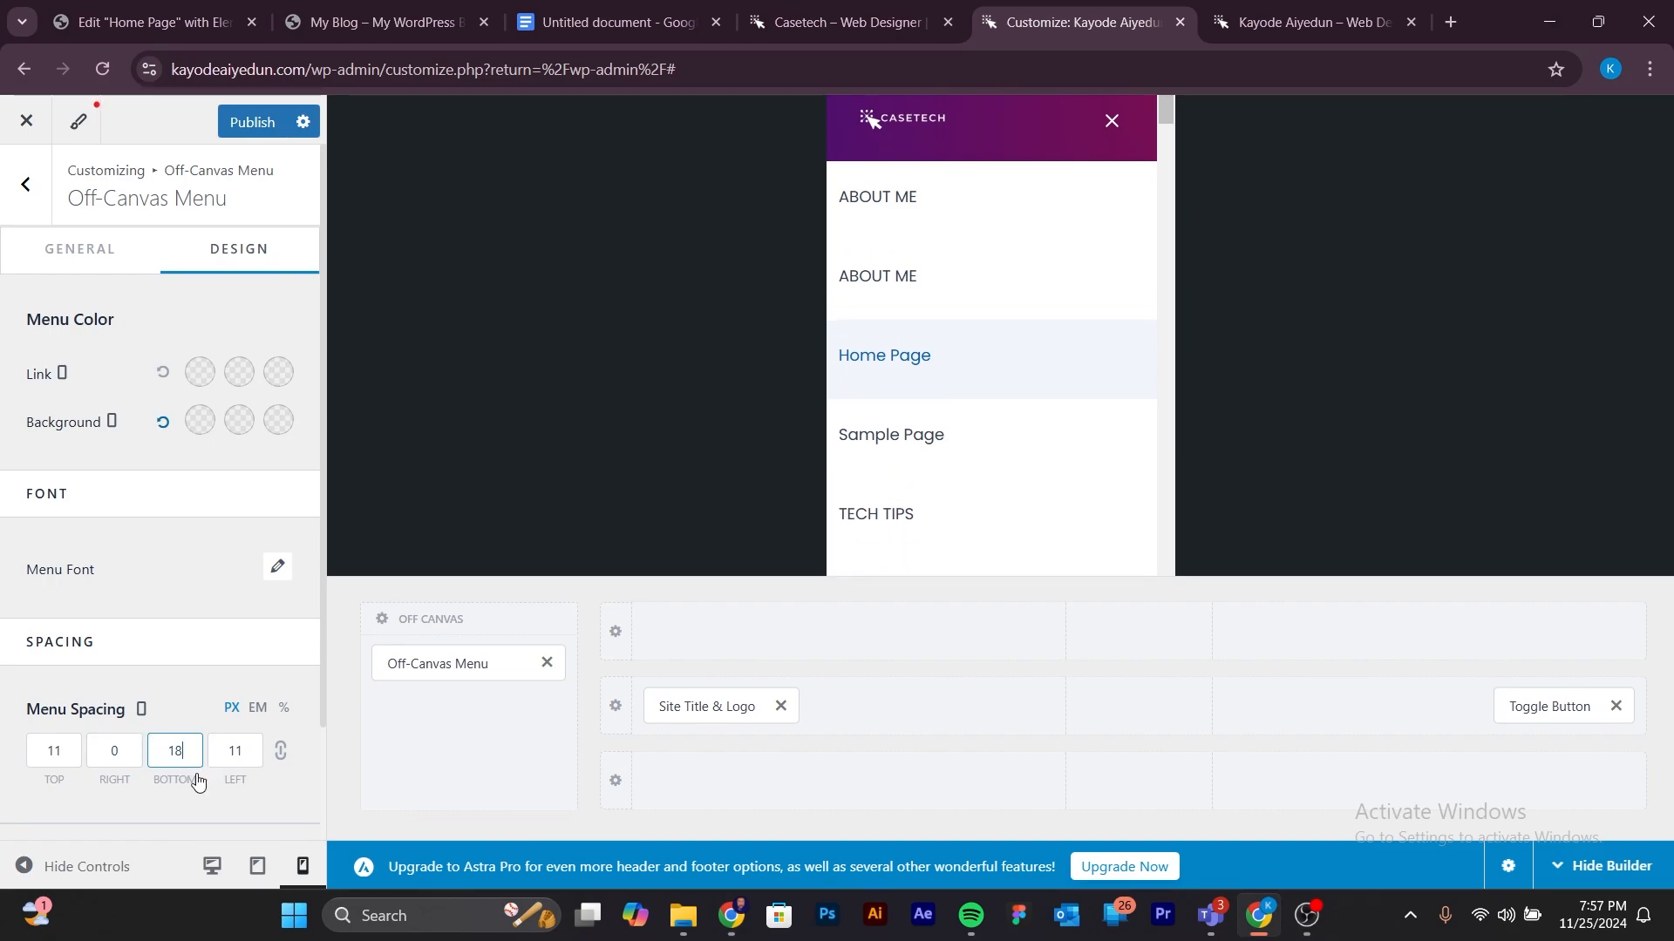
double_click(235, 750)
text(37)
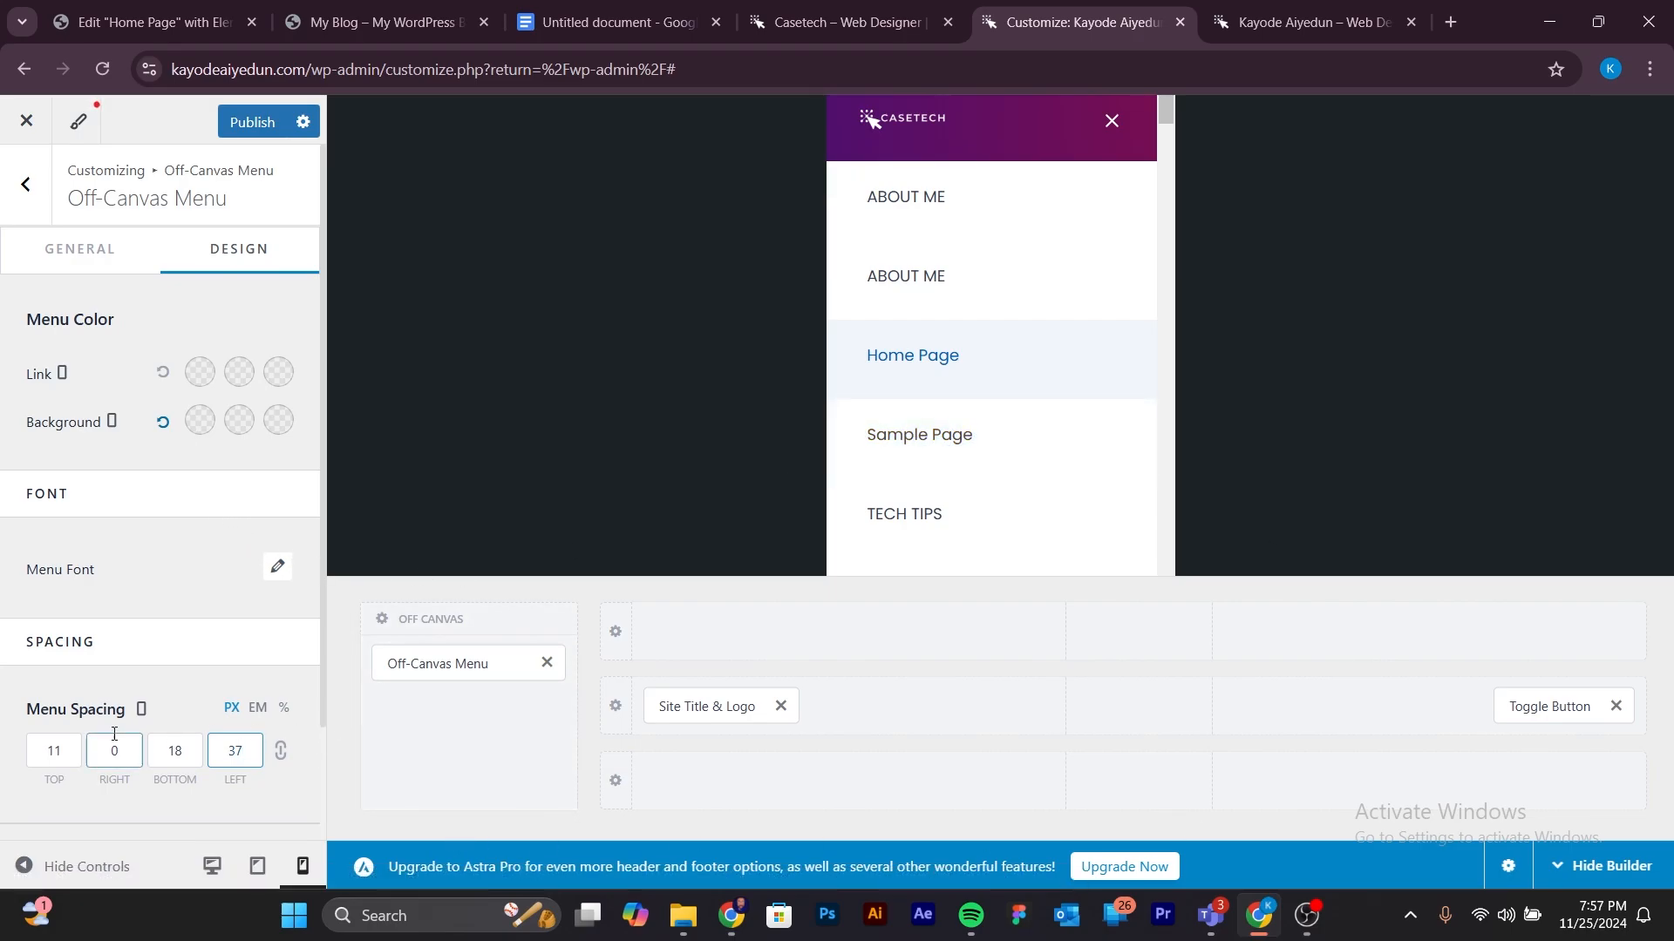
Try a top margin of -32 px on the Off-Canvas Menu, and clear it.
scroll(166, 728, down, 2)
click(51, 774)
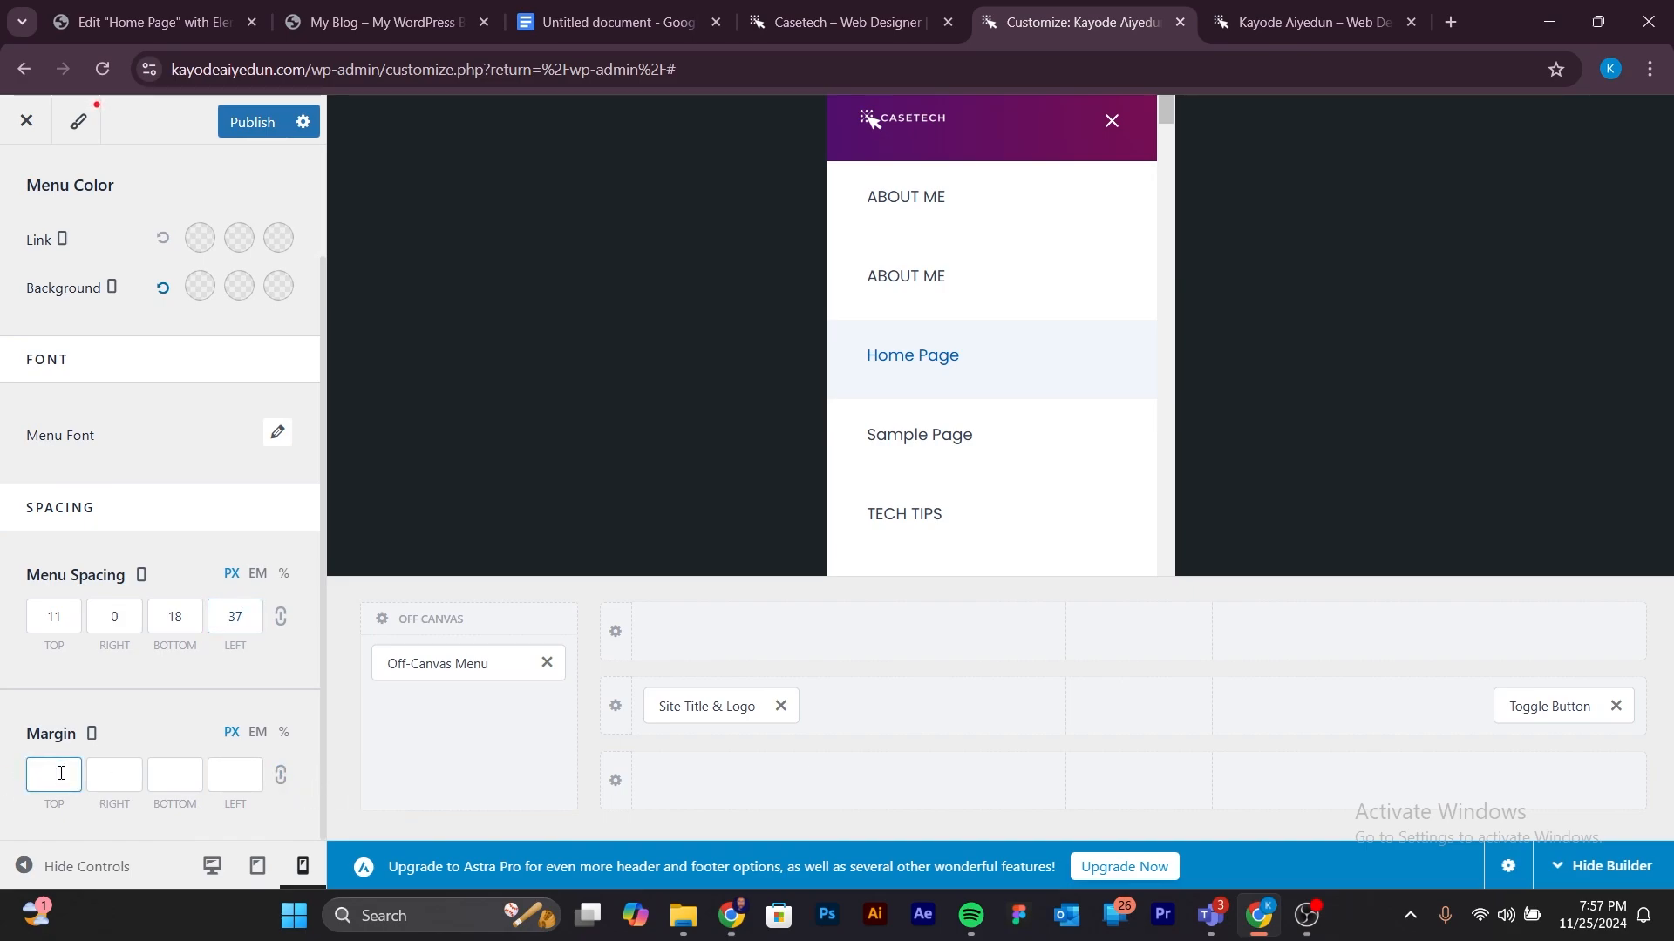
text(-32)
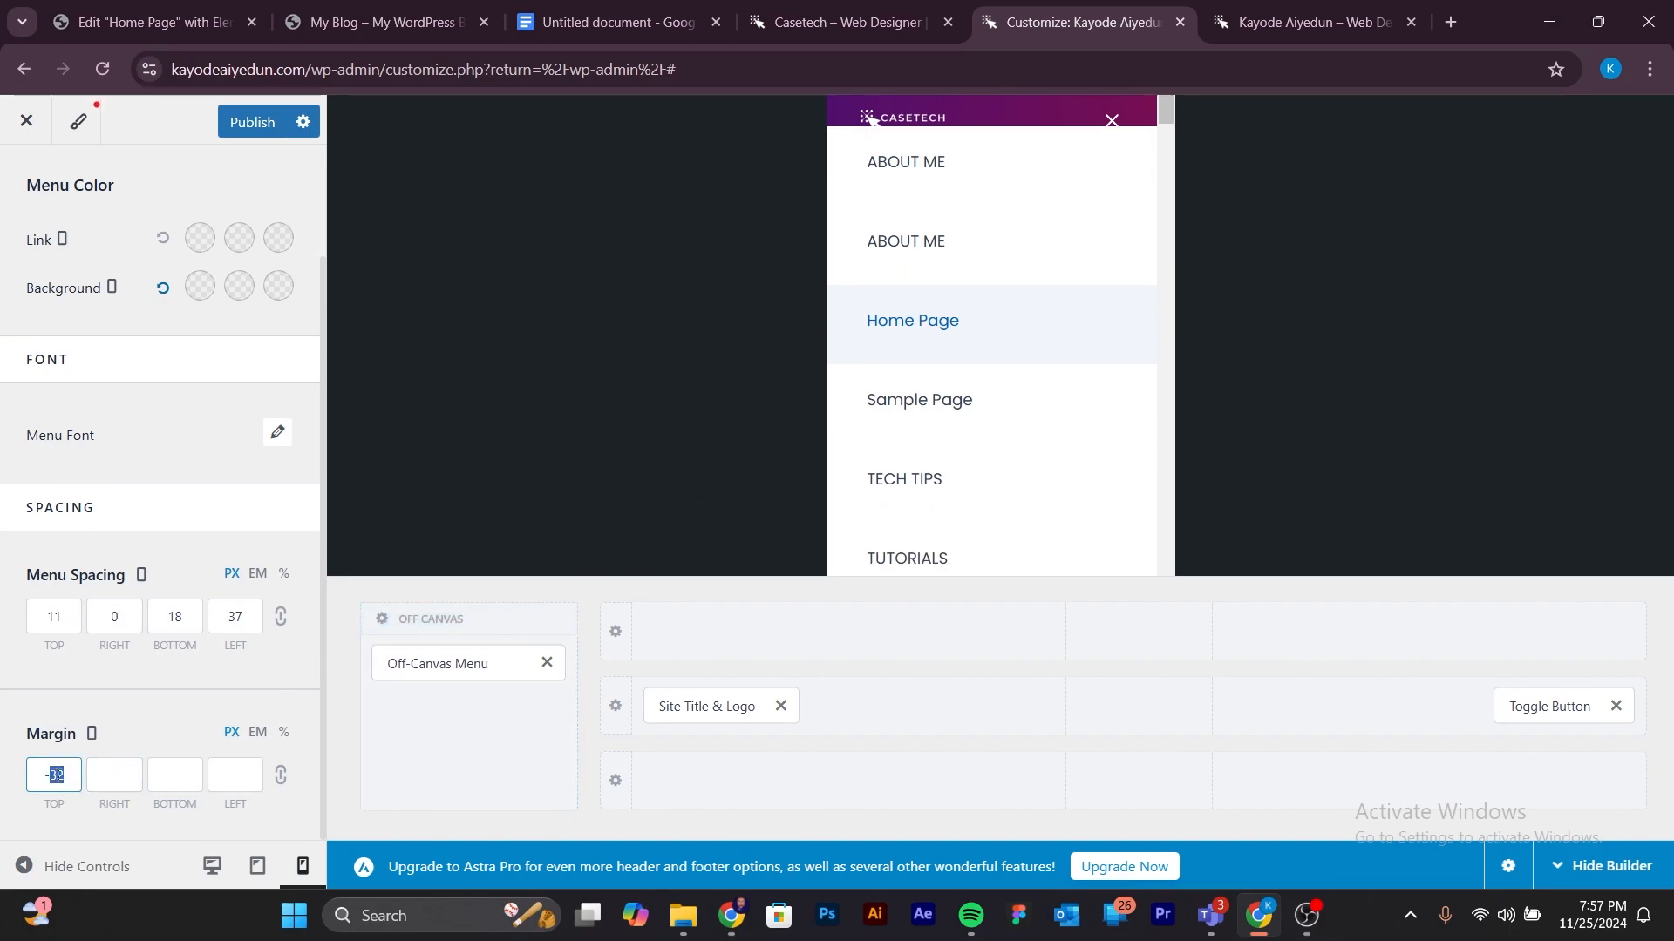
key(BackSpace)
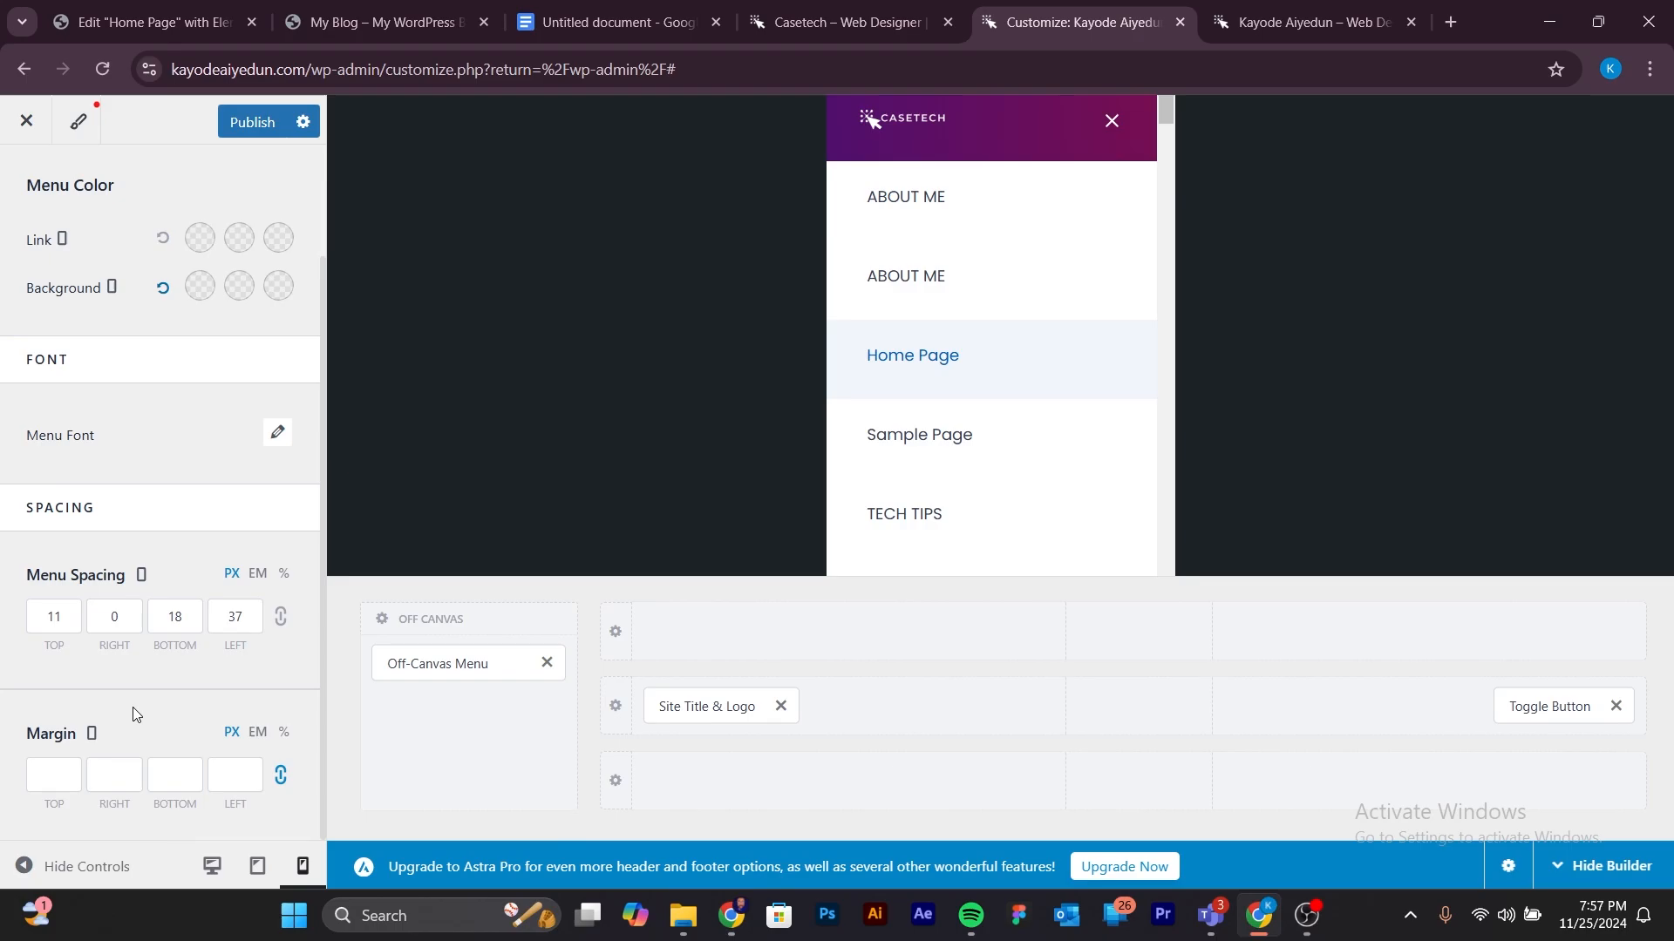
Review the spaced menu items in the mobile preview and turn on the Off-Canvas Menu's Item Divider.
scroll(153, 706, up, 2)
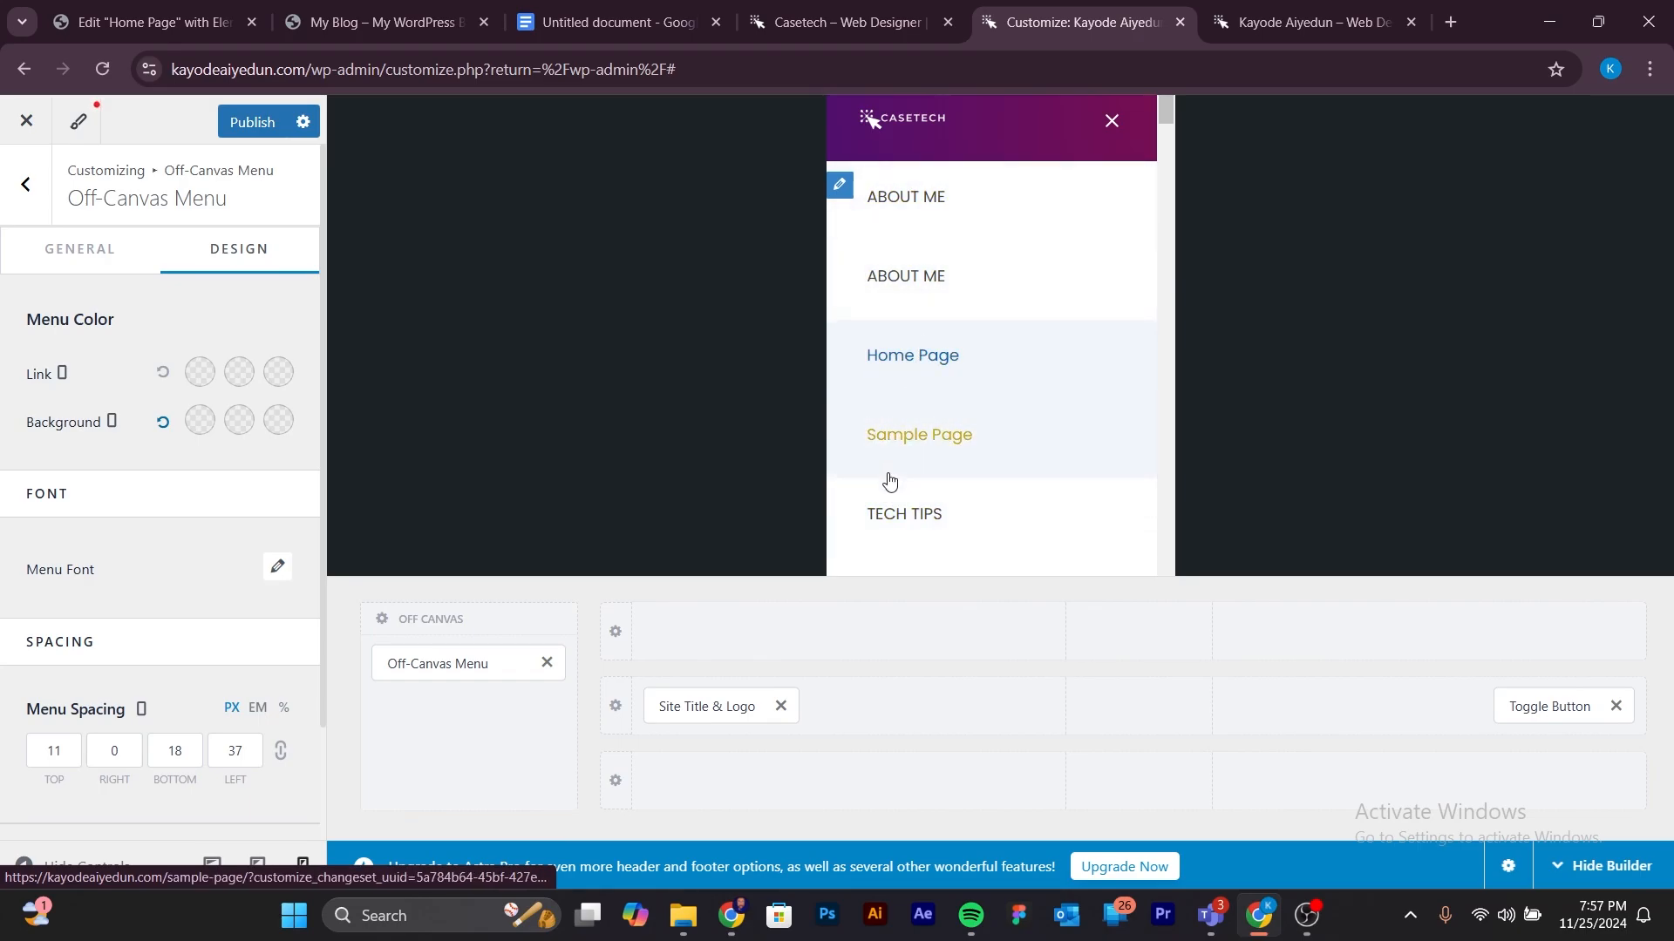
scroll(889, 480, down, 1)
scroll(900, 485, up, 1)
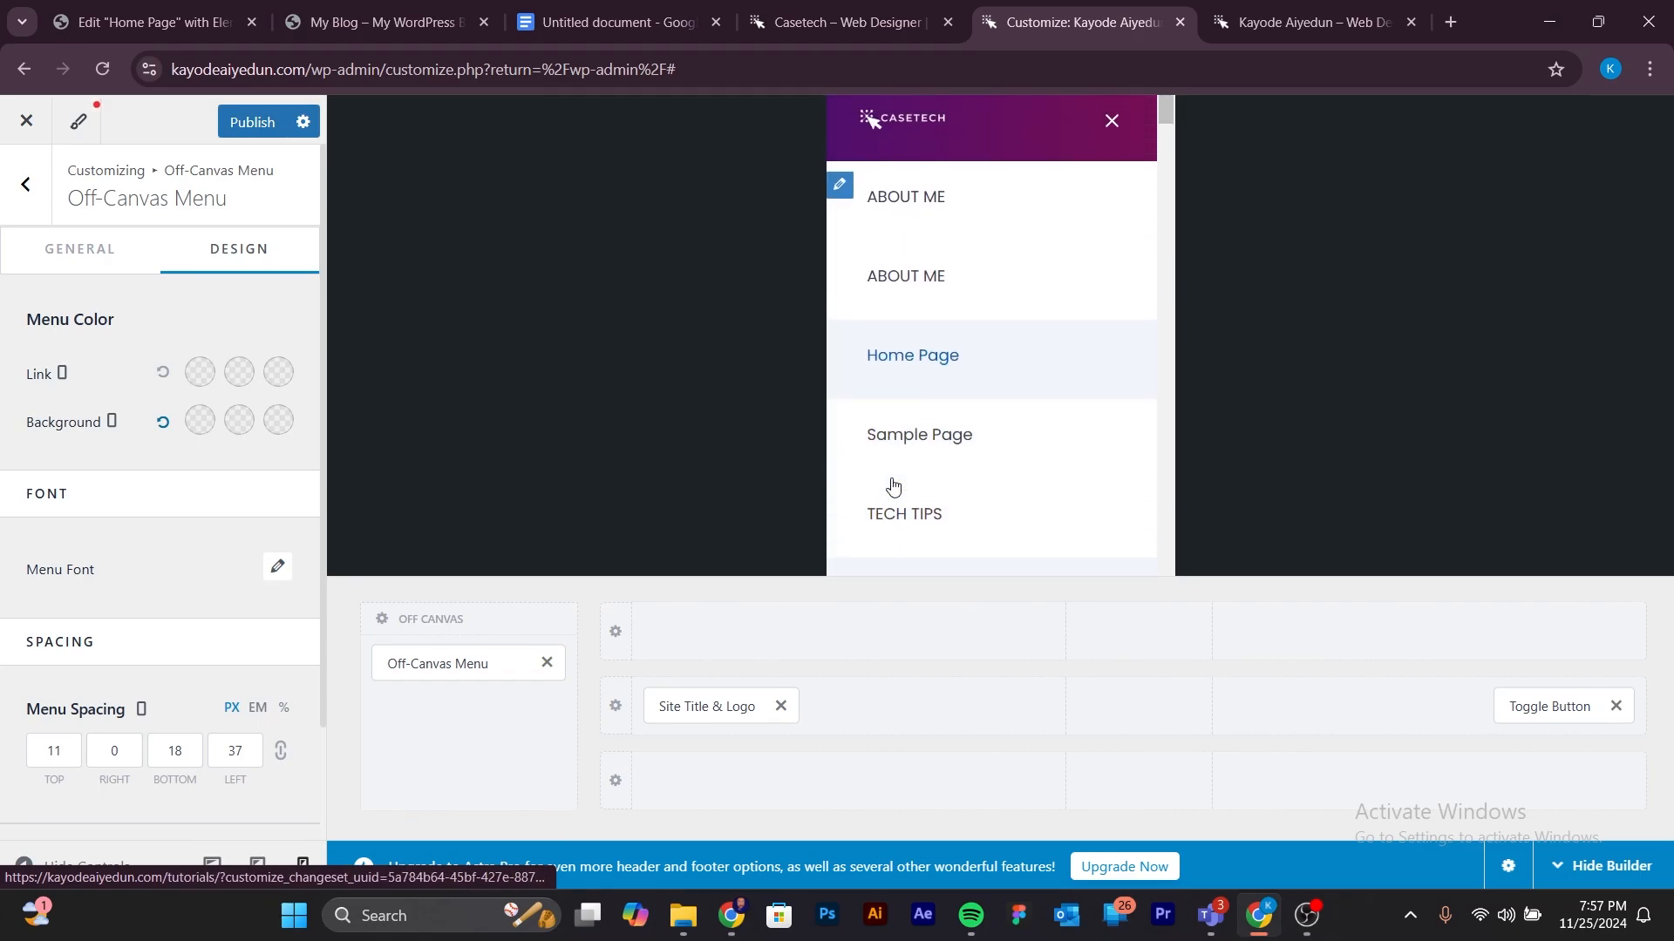
click(842, 188)
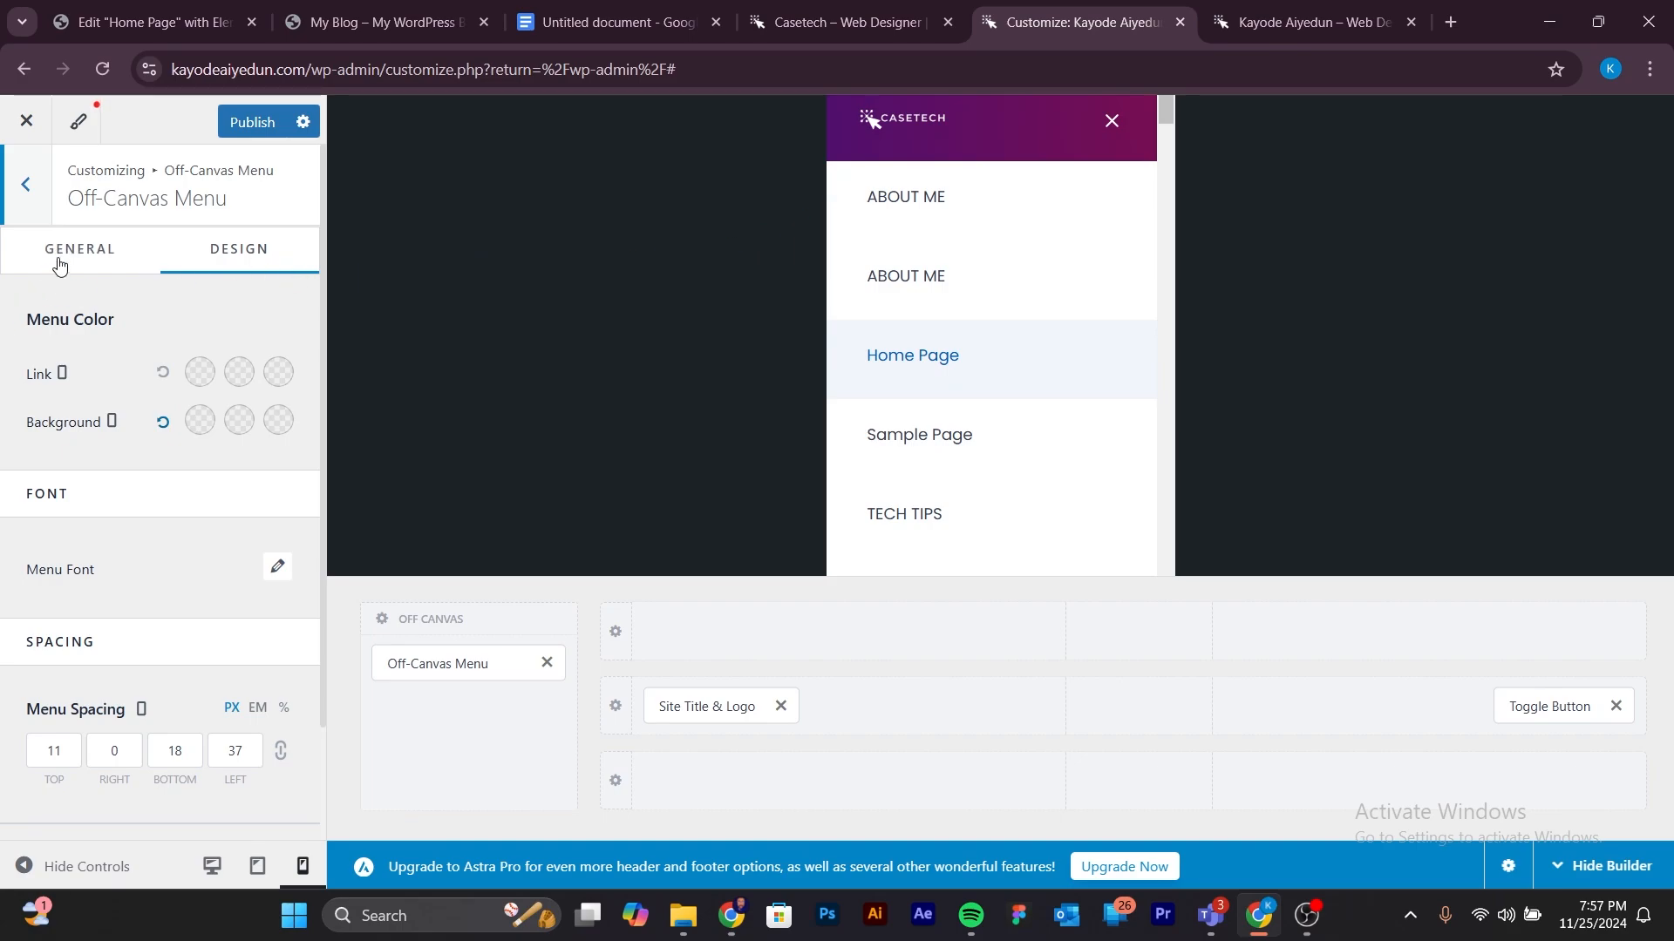
click(88, 249)
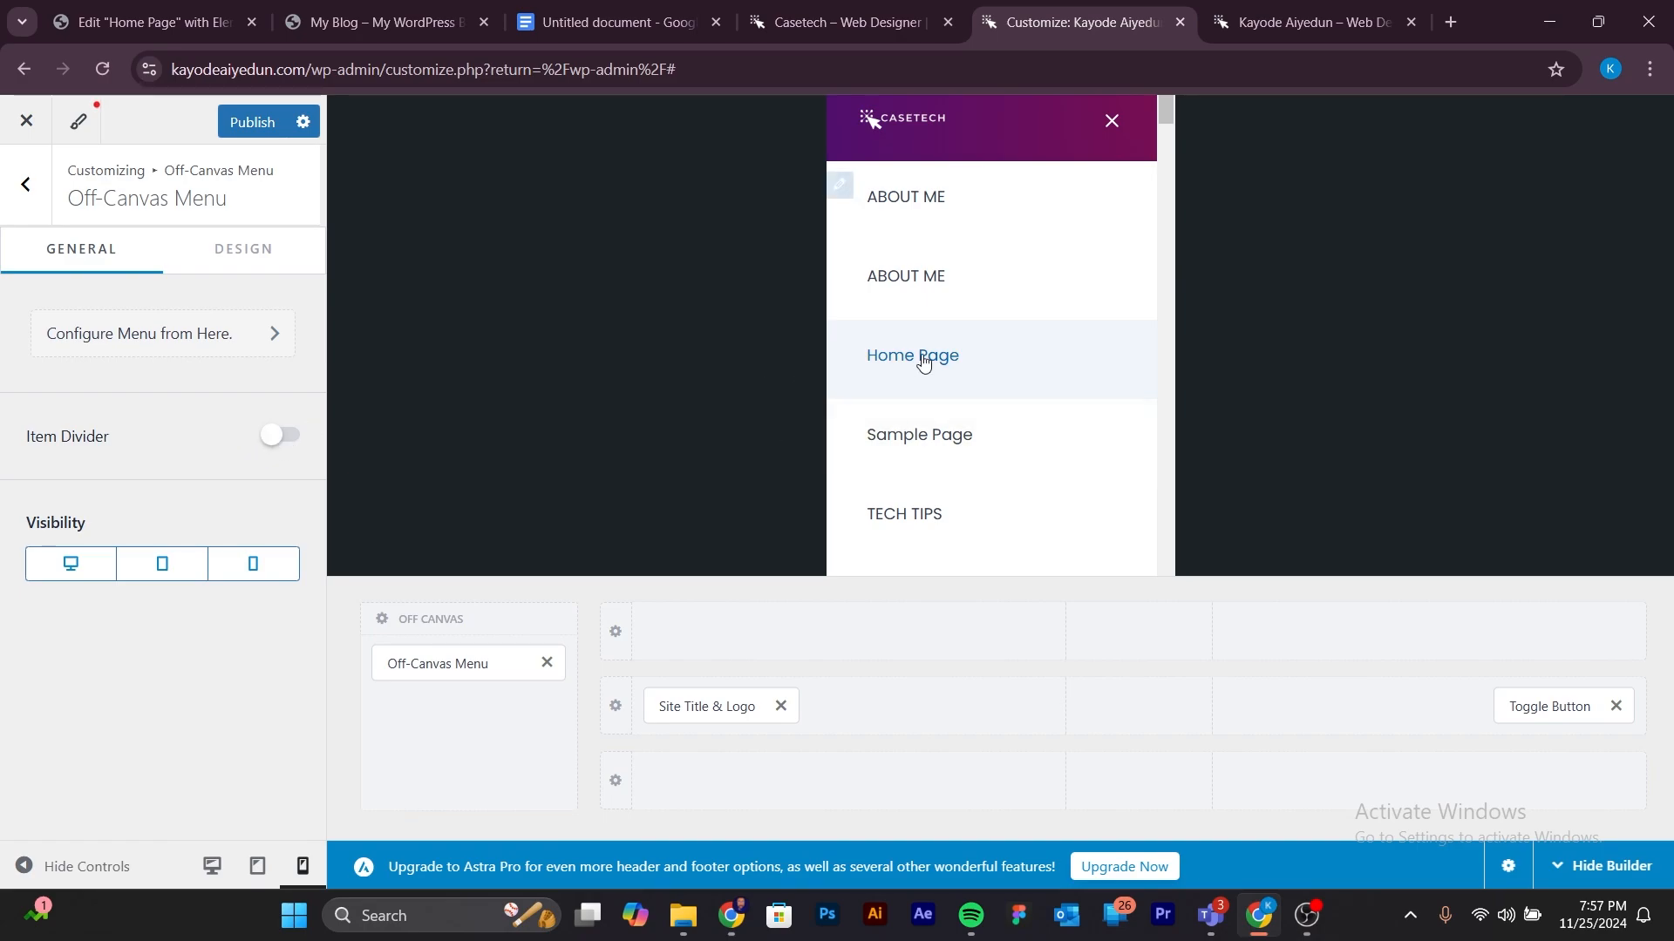
click(292, 441)
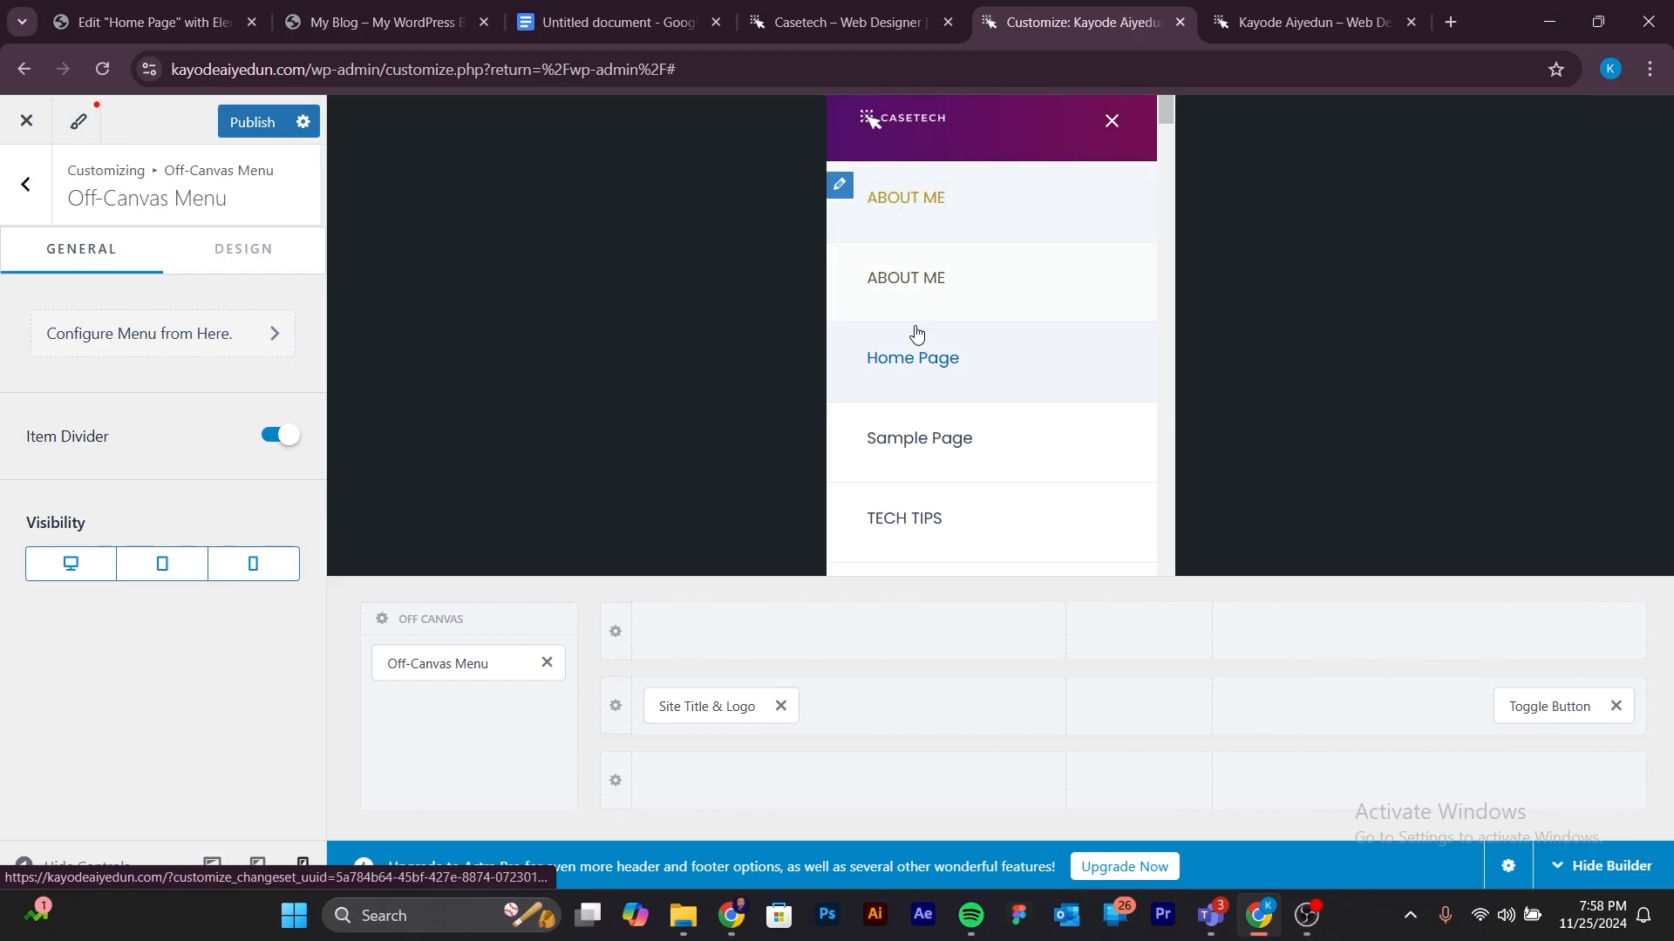
Open the Main Menu from the menu locations and assign it to the Off-Canvas Menu location as well.
click(228, 337)
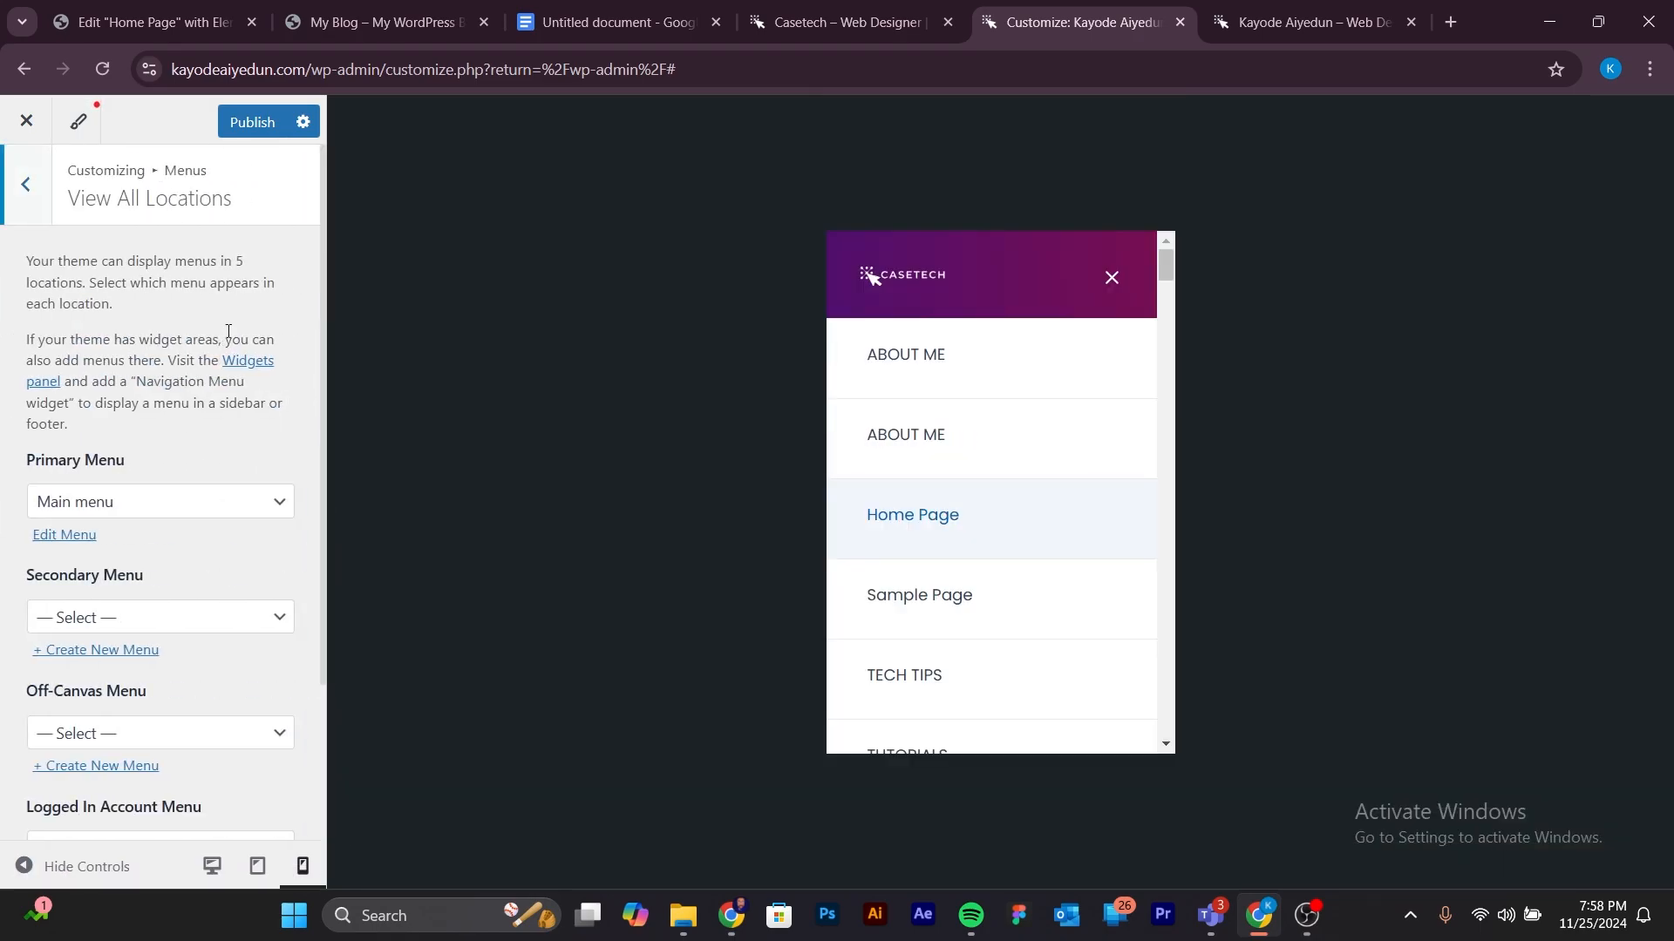
scroll(251, 542, down, 1)
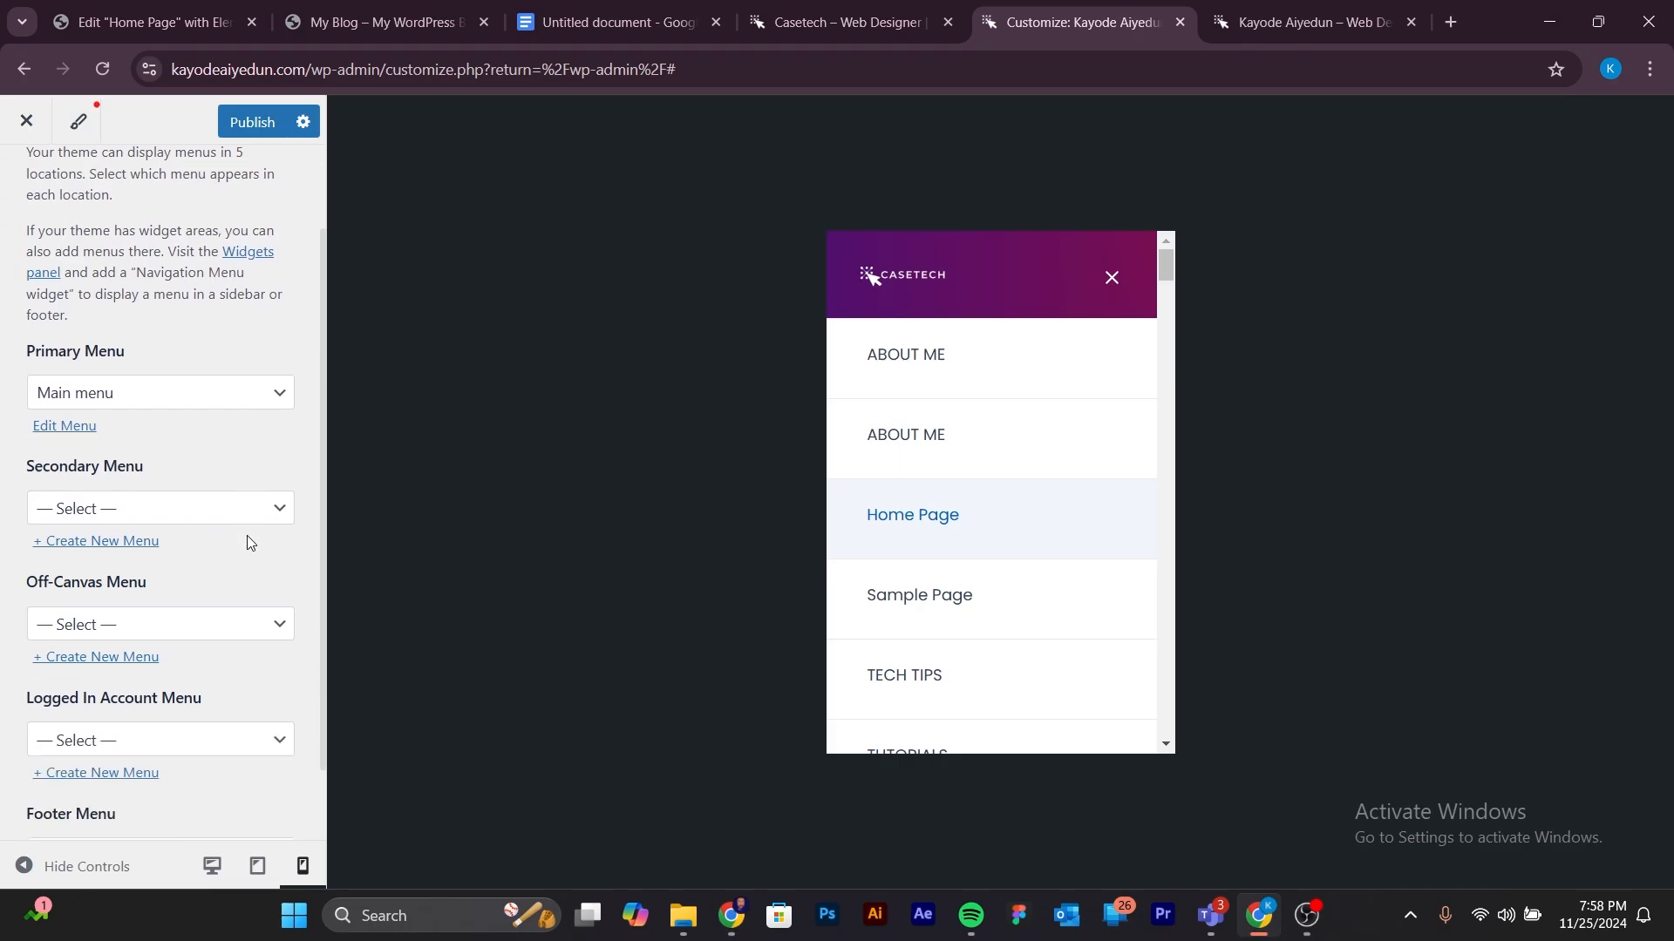
scroll(260, 574, up, 1)
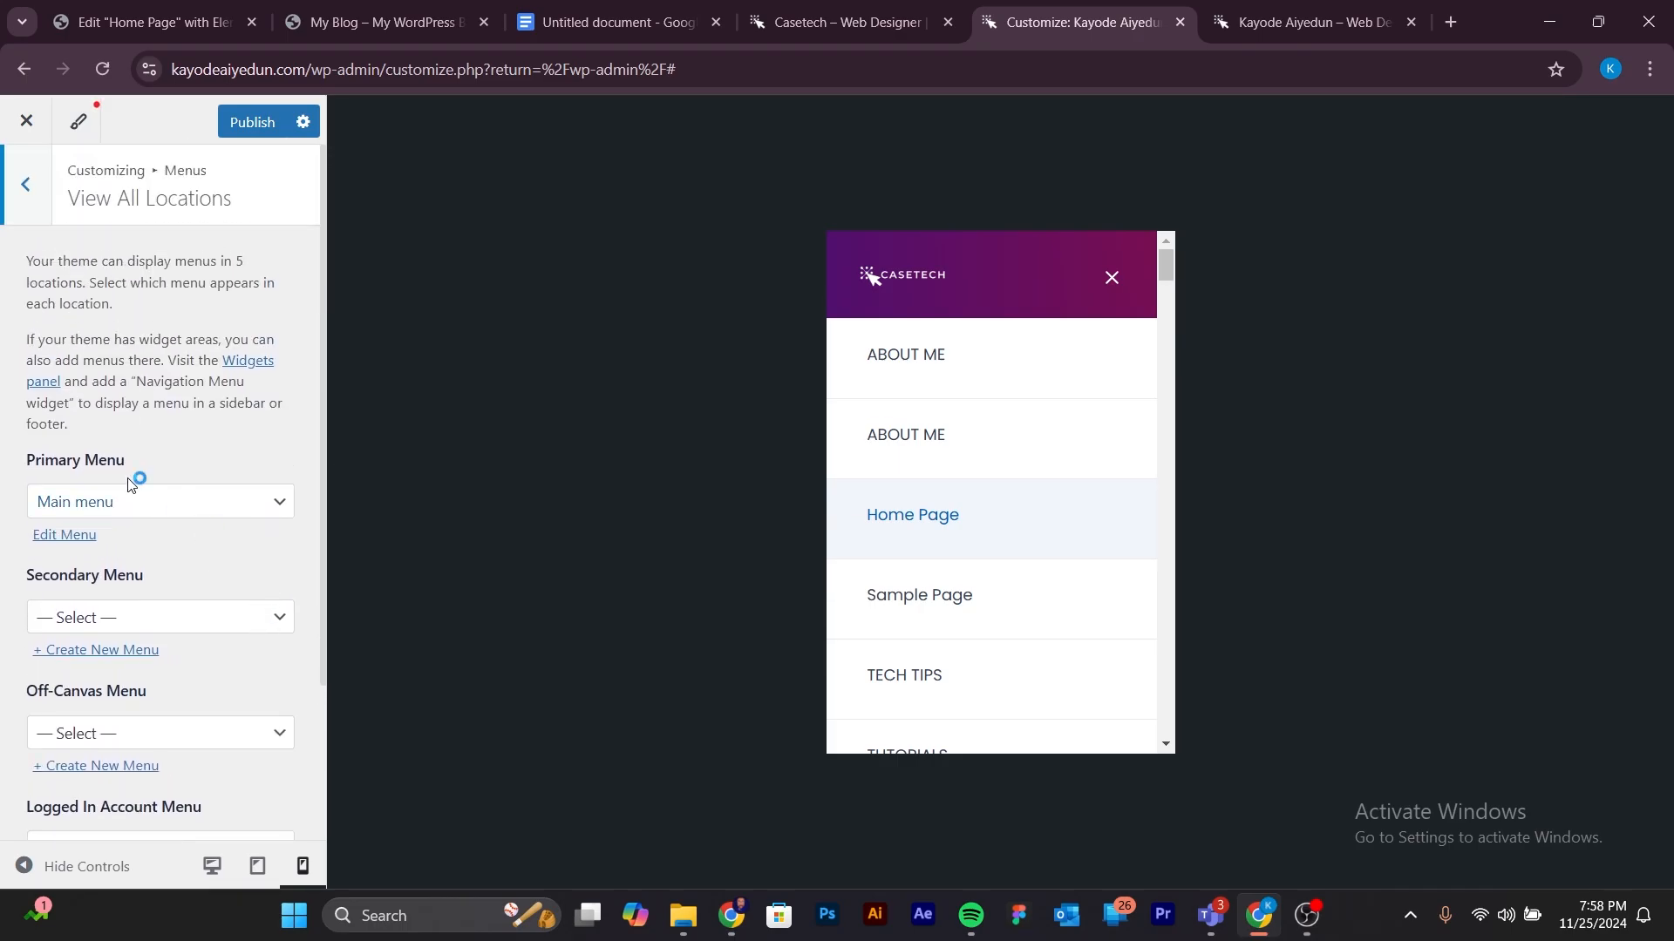
click(70, 535)
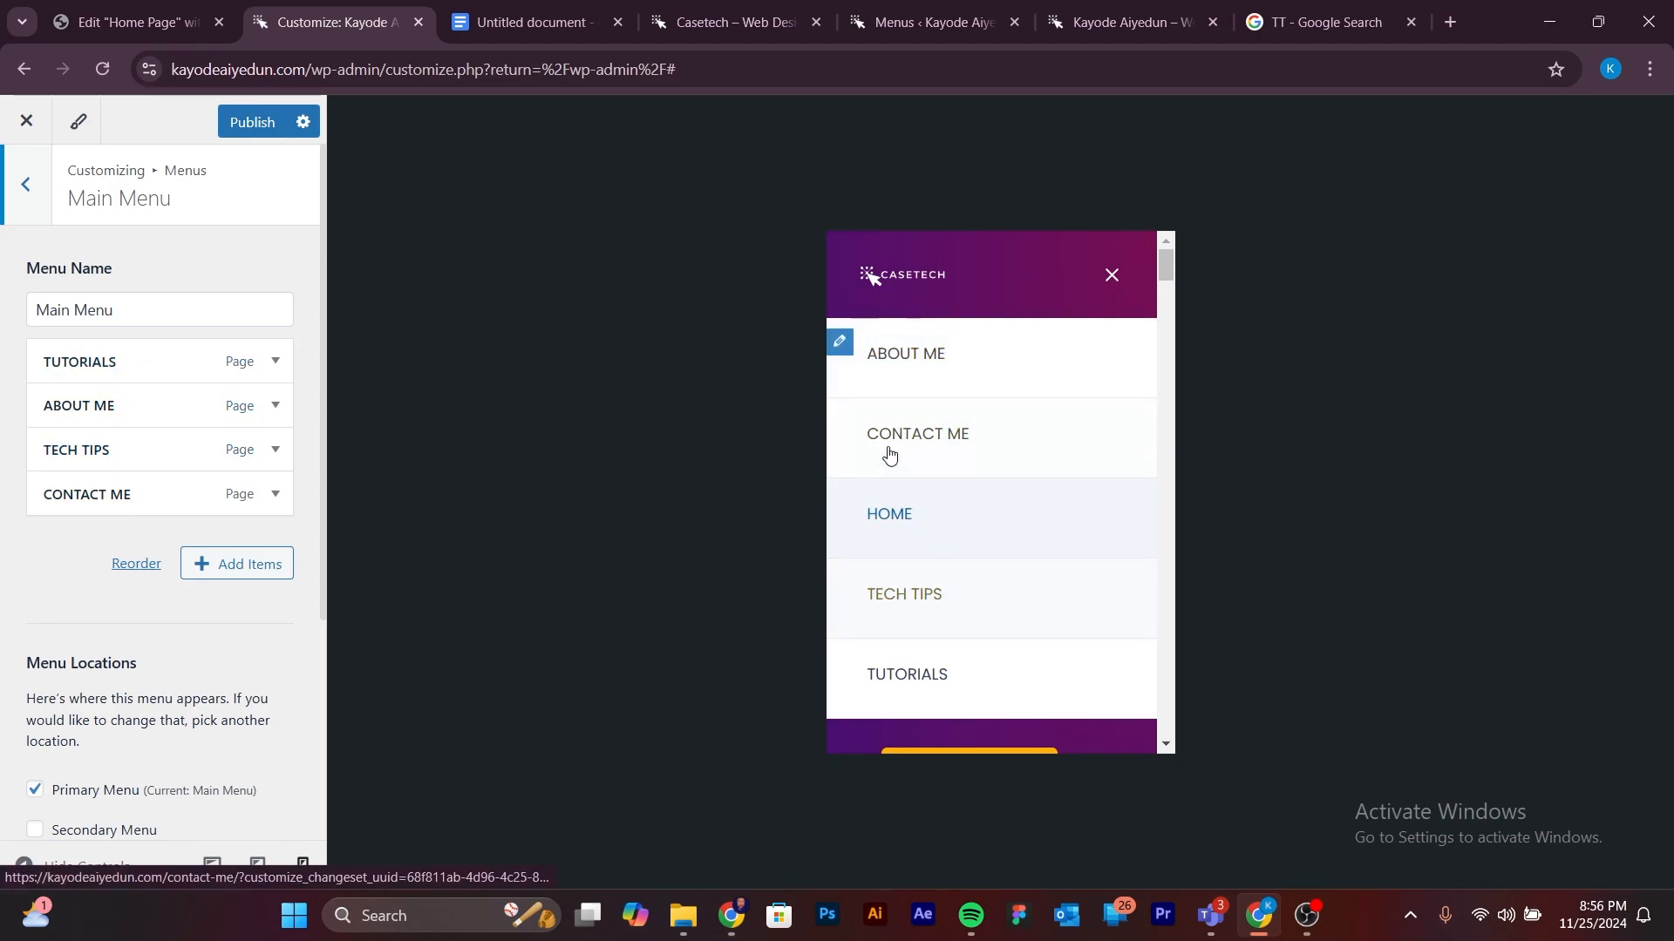
scroll(136, 532, down, 1)
scroll(135, 532, down, 1)
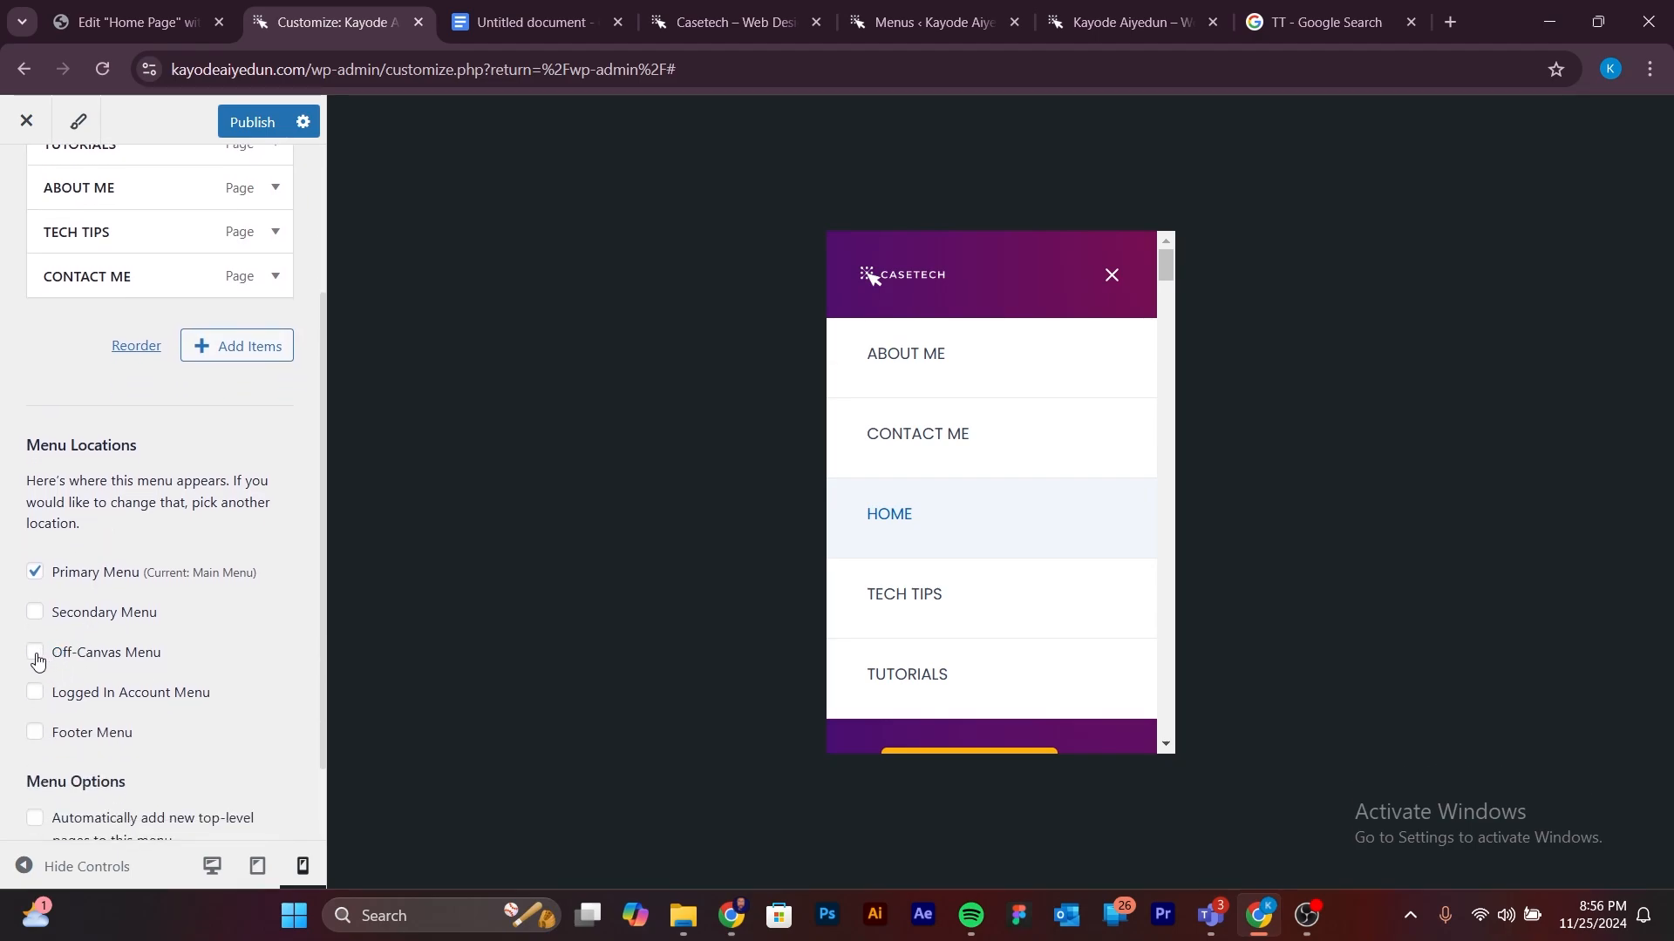
click(35, 653)
scroll(144, 552, up, 1)
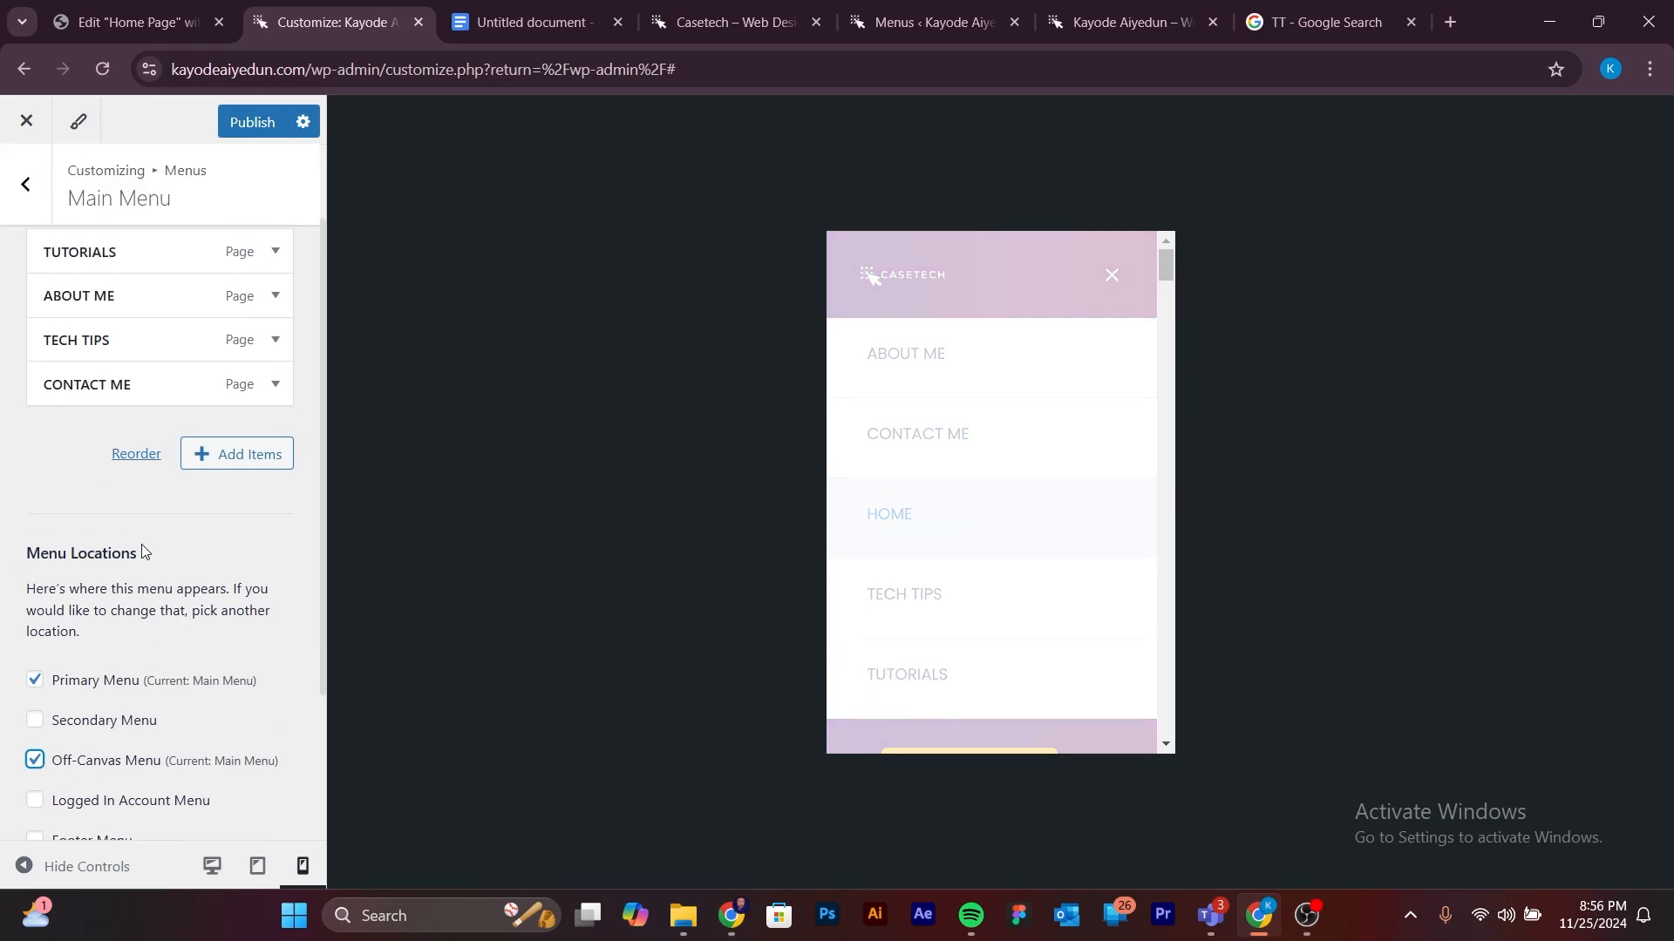
scroll(130, 488, up, 1)
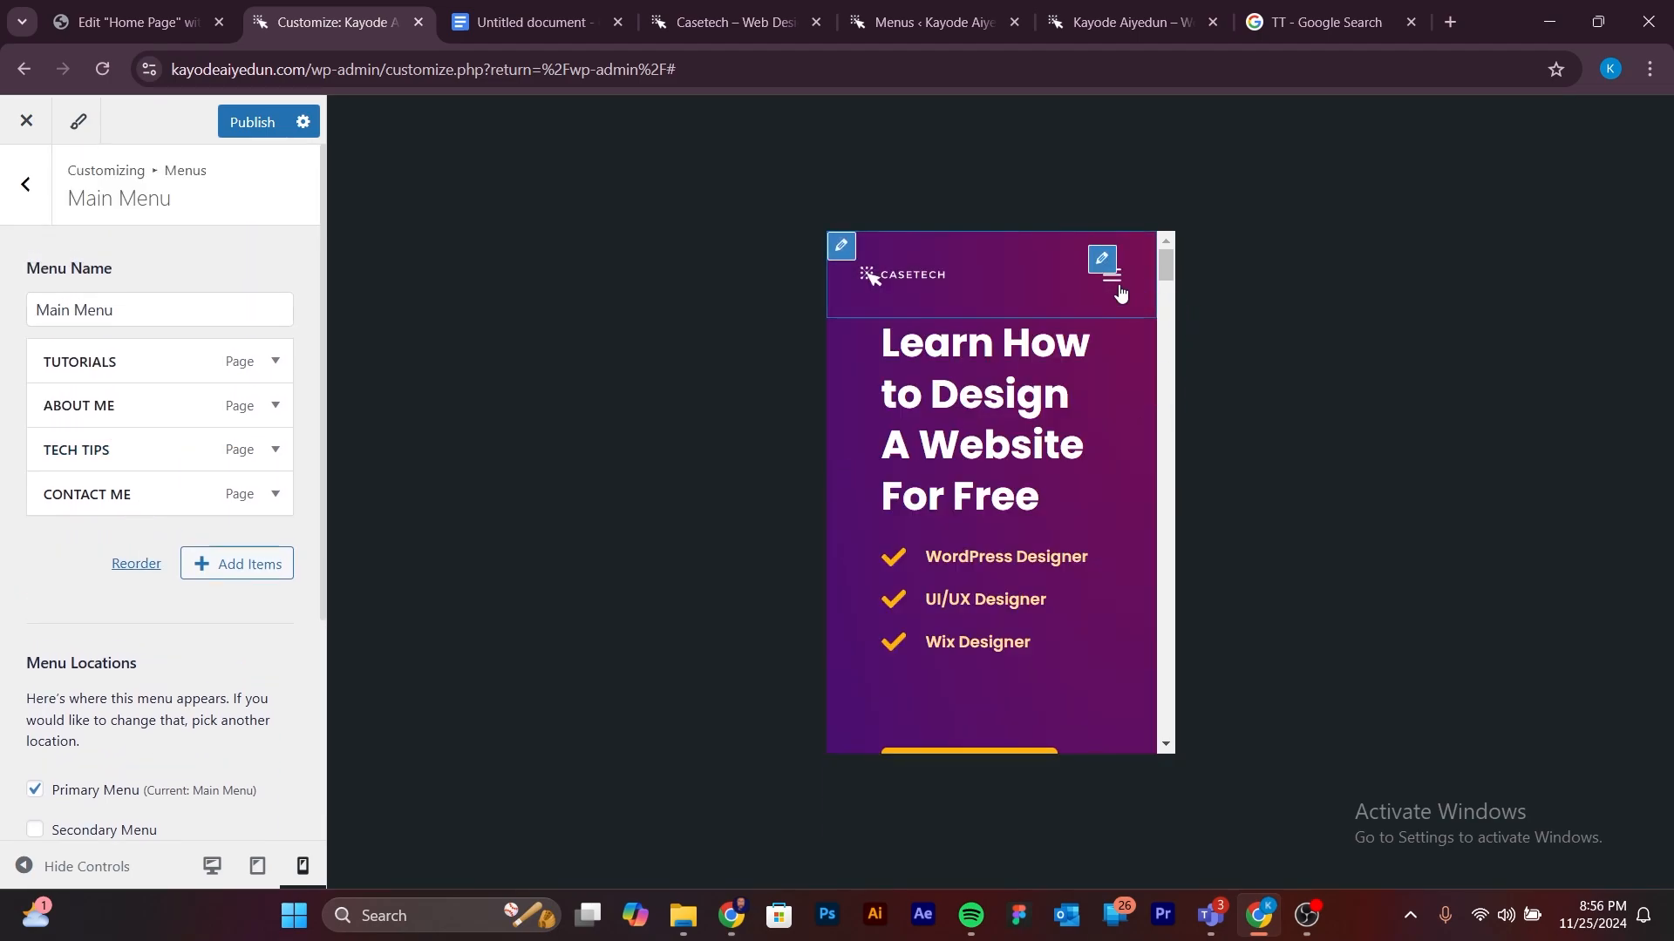
Move ABOUT ME above TUTORIALS in the Main Menu and check the item order in the mobile preview's menu.
click(1113, 277)
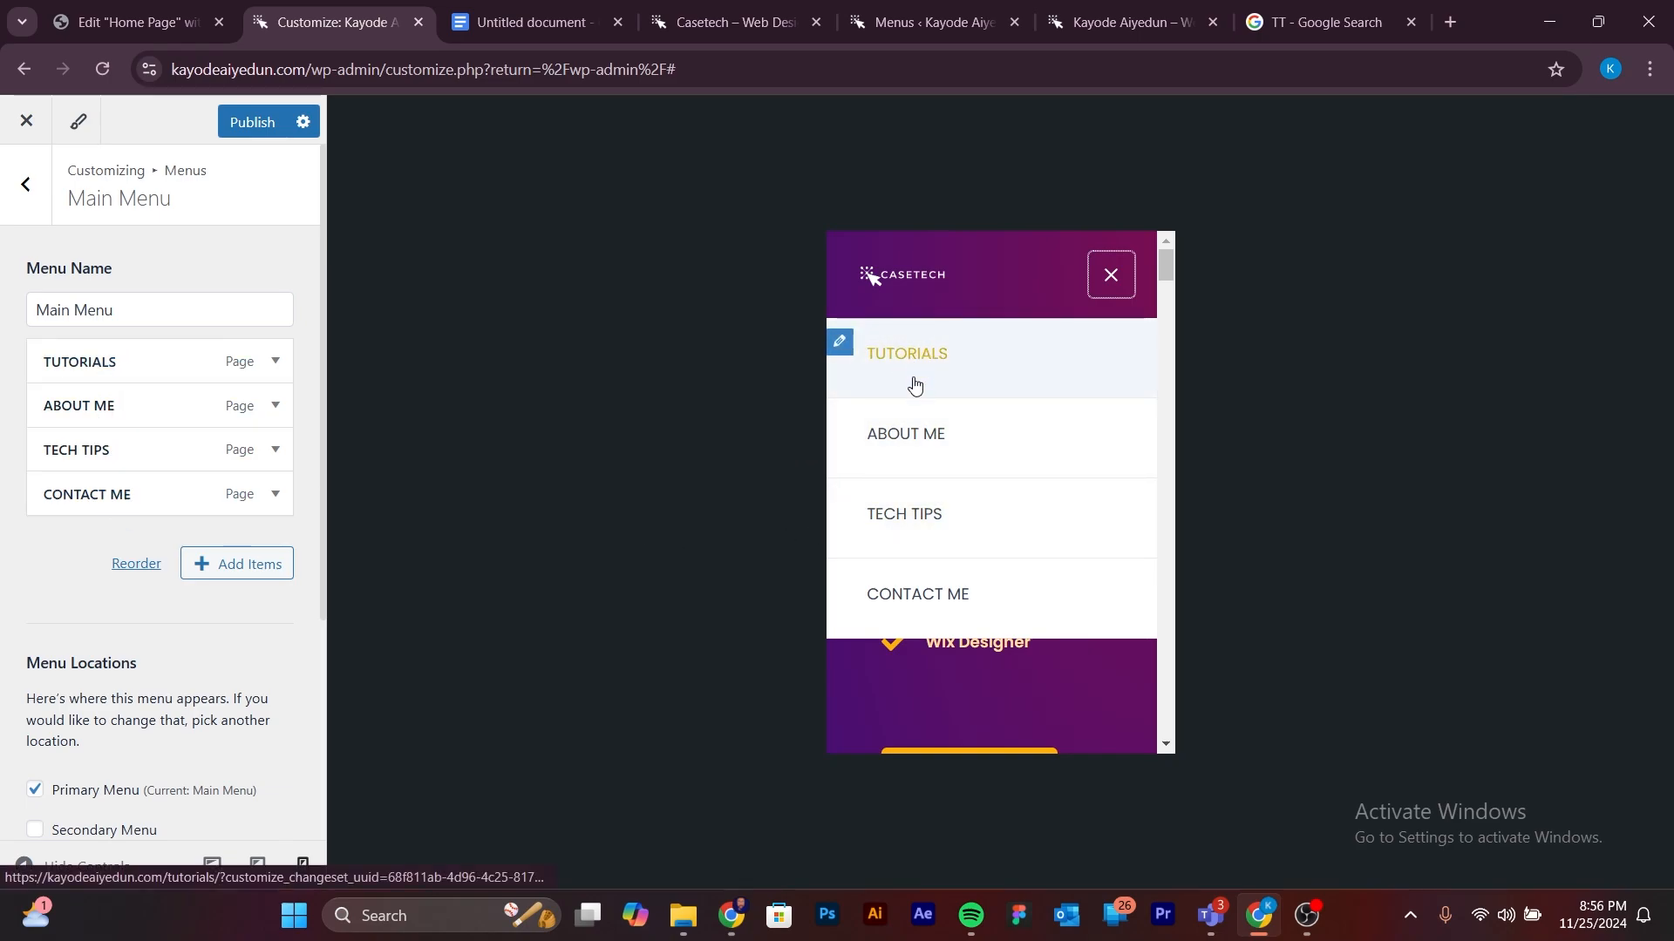
click(881, 571)
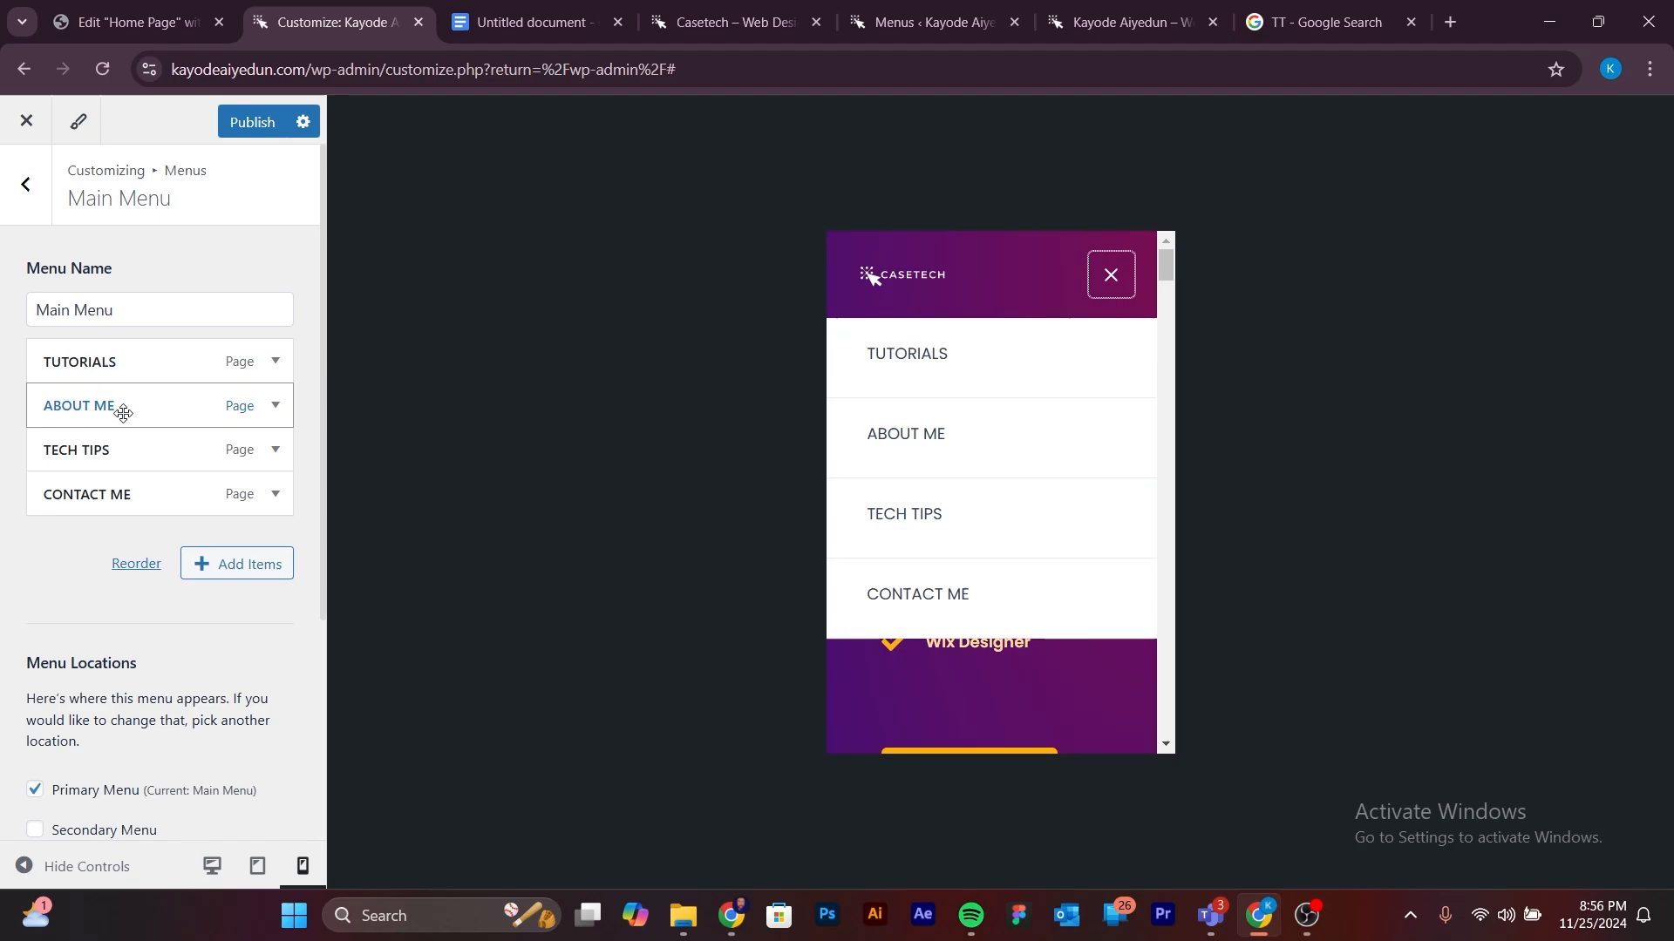
drag(122, 412, 122, 365)
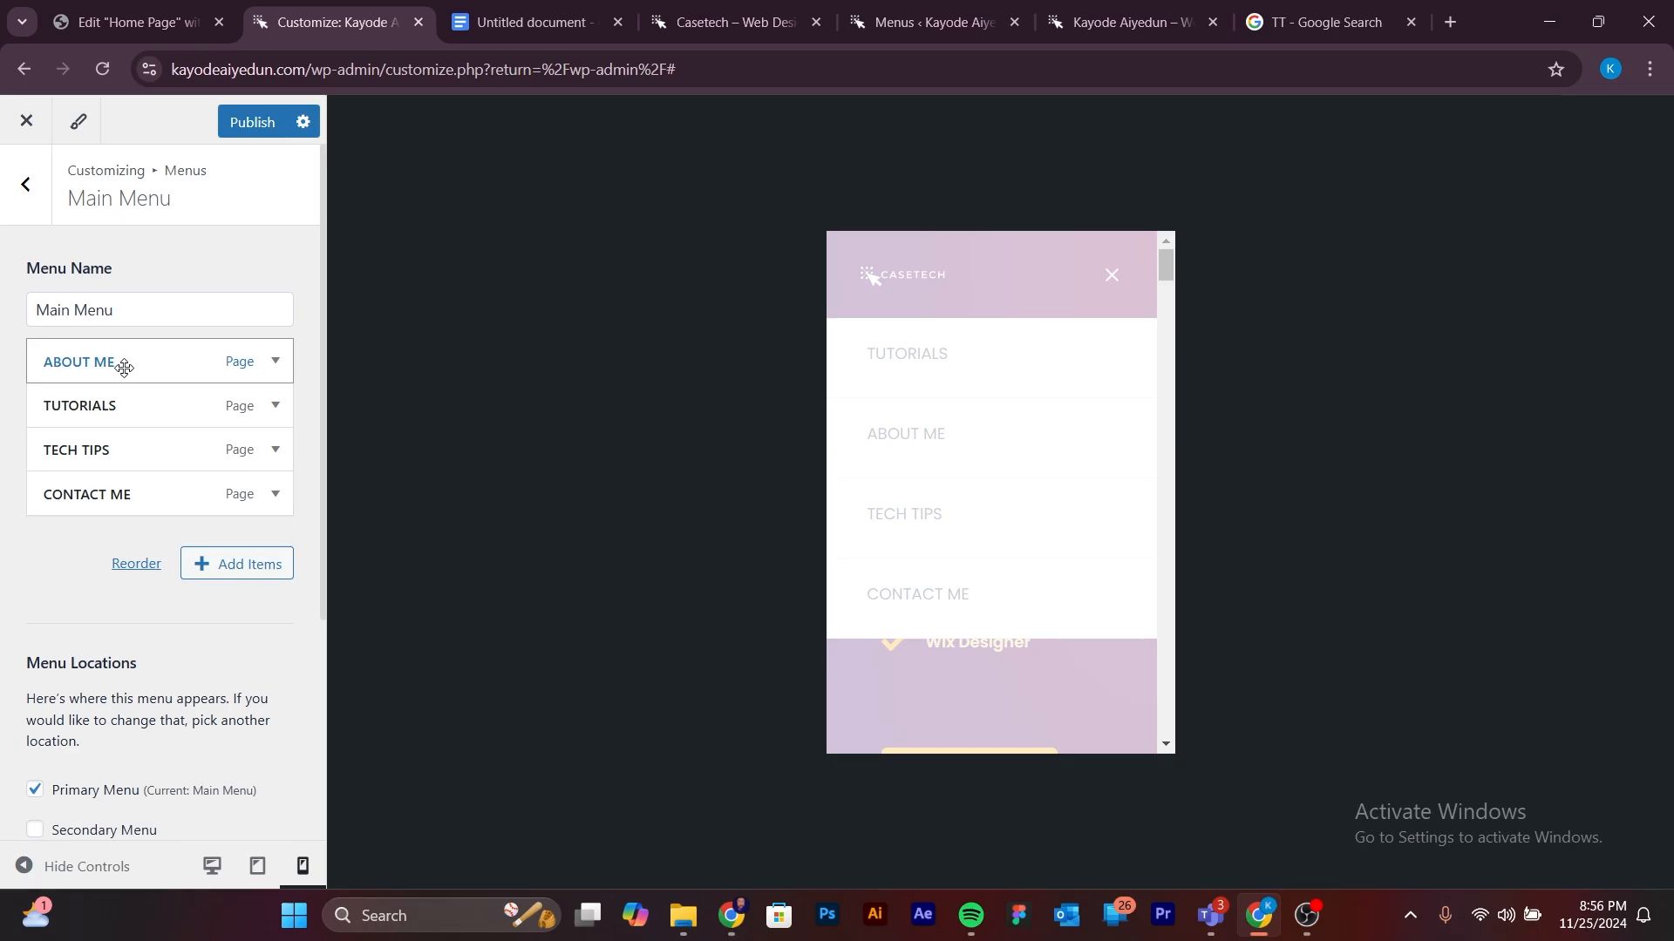
click(1112, 277)
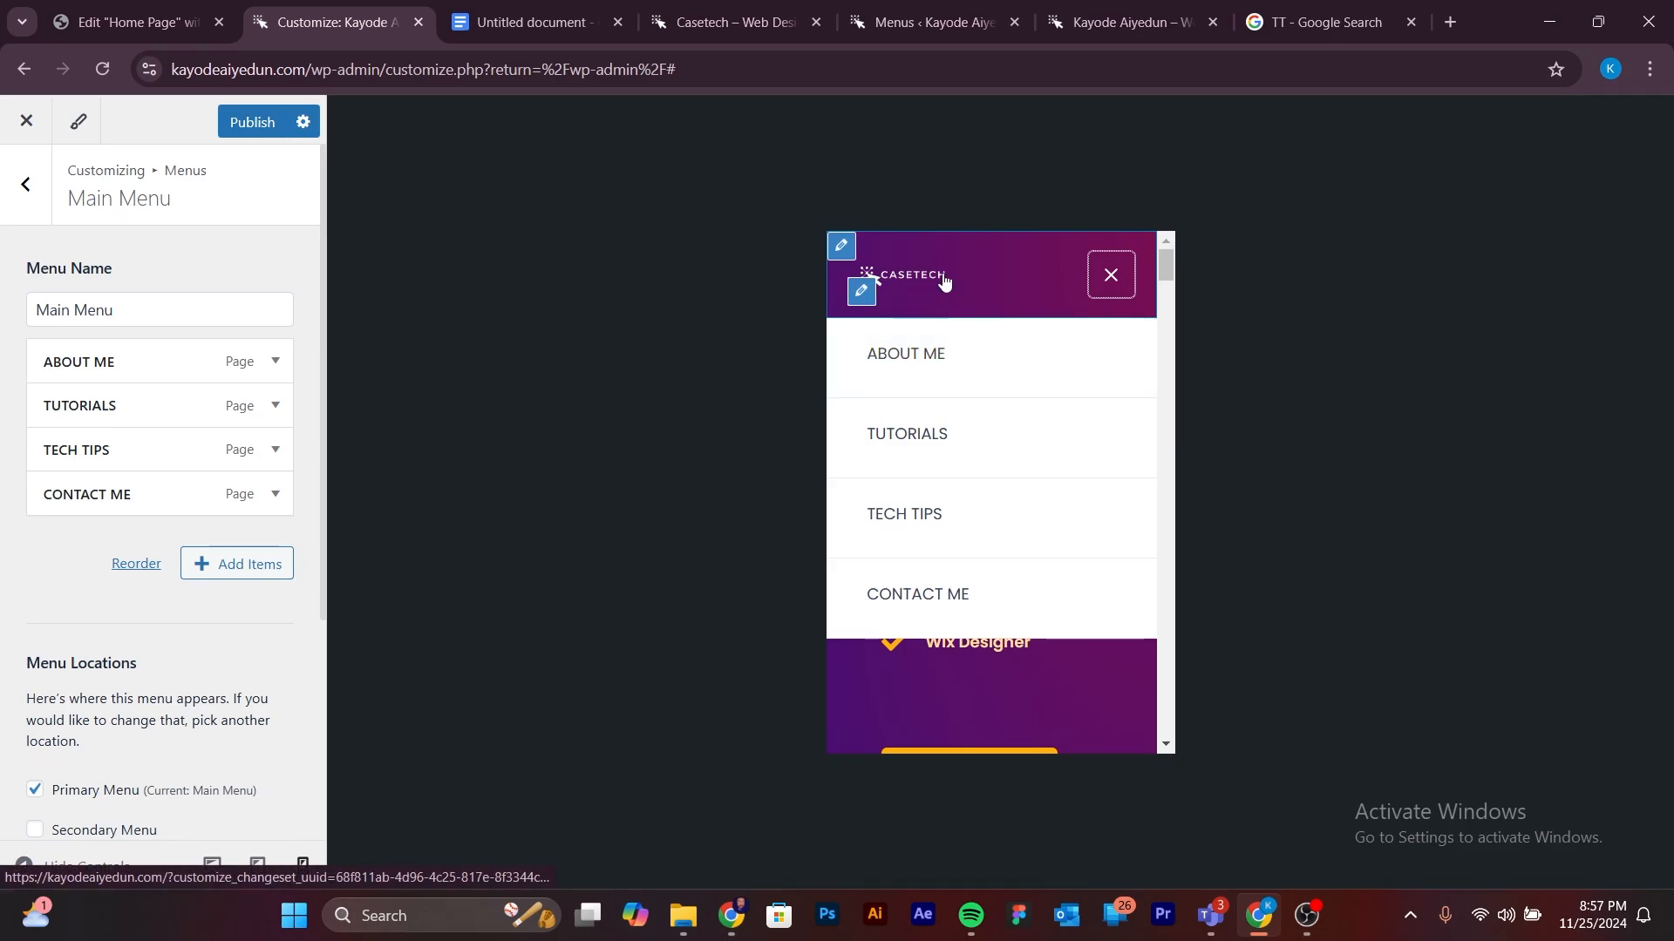
Return to the header settings, check the header in the desktop preview, and publish the customizations.
click(862, 290)
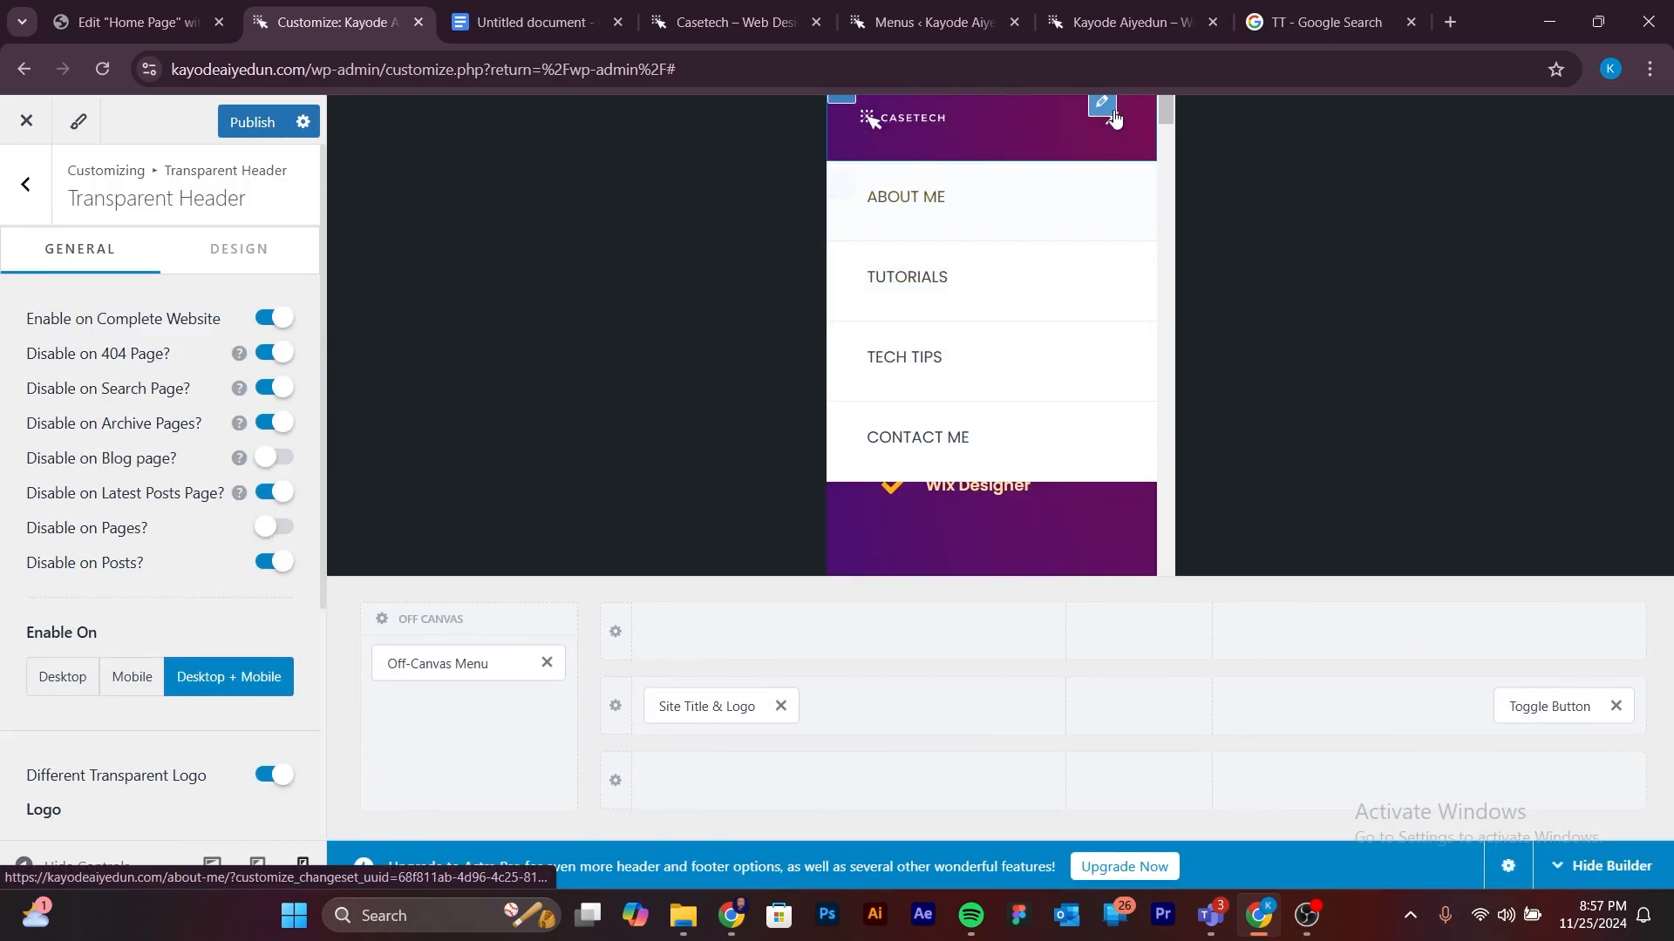
click(1109, 117)
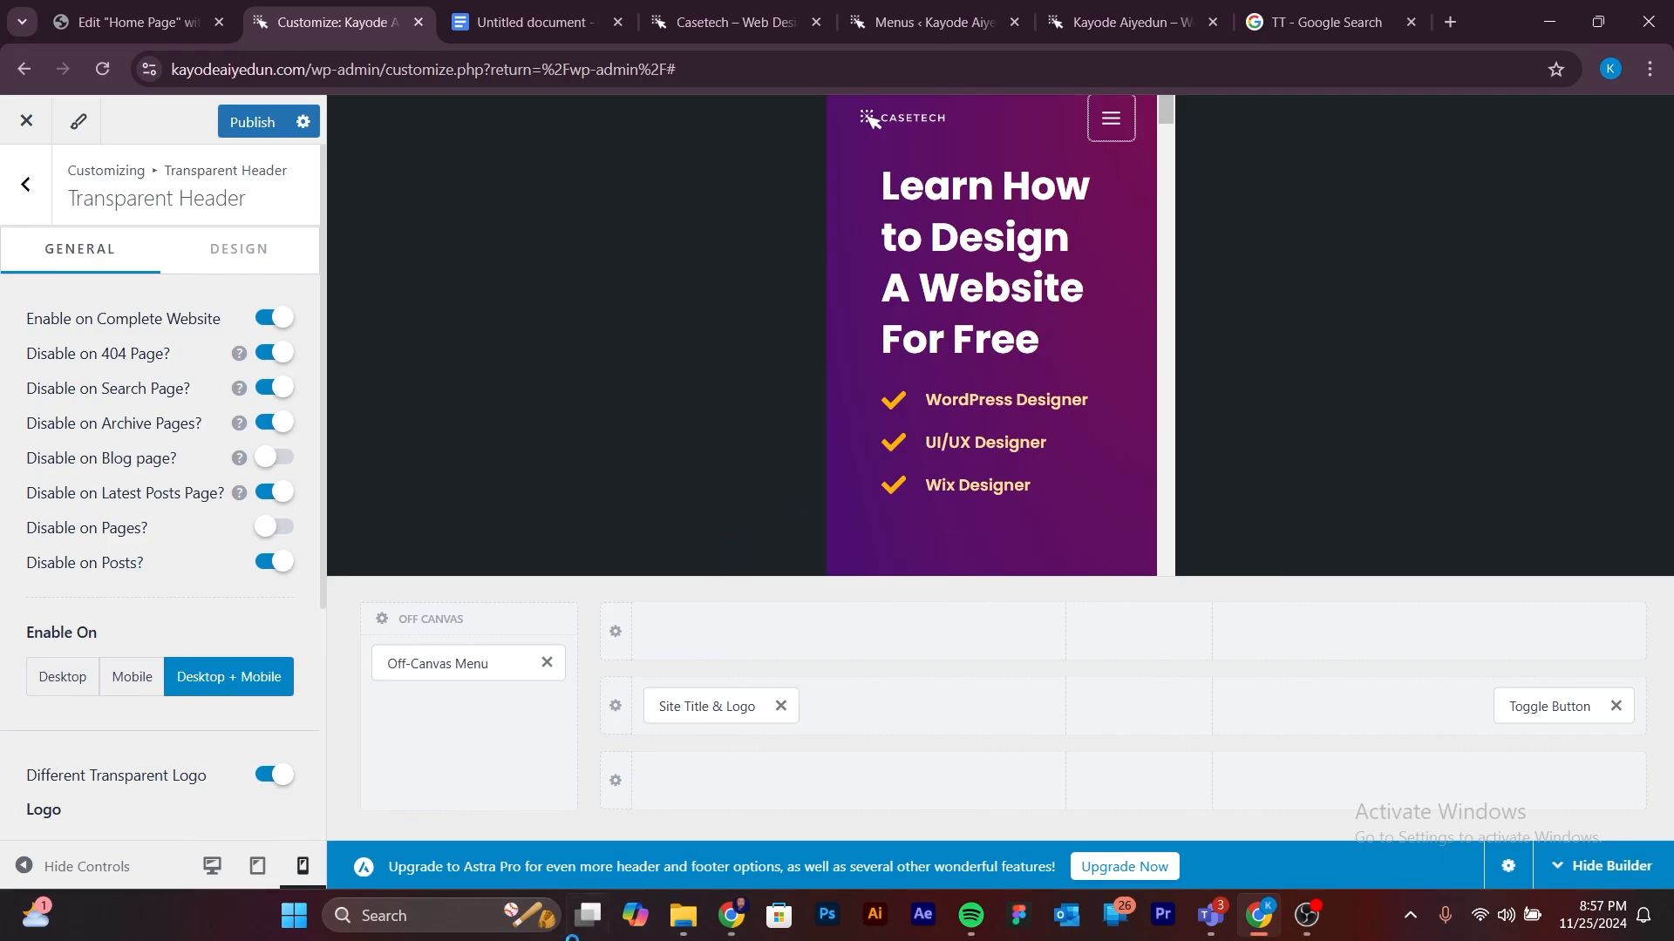
click(217, 876)
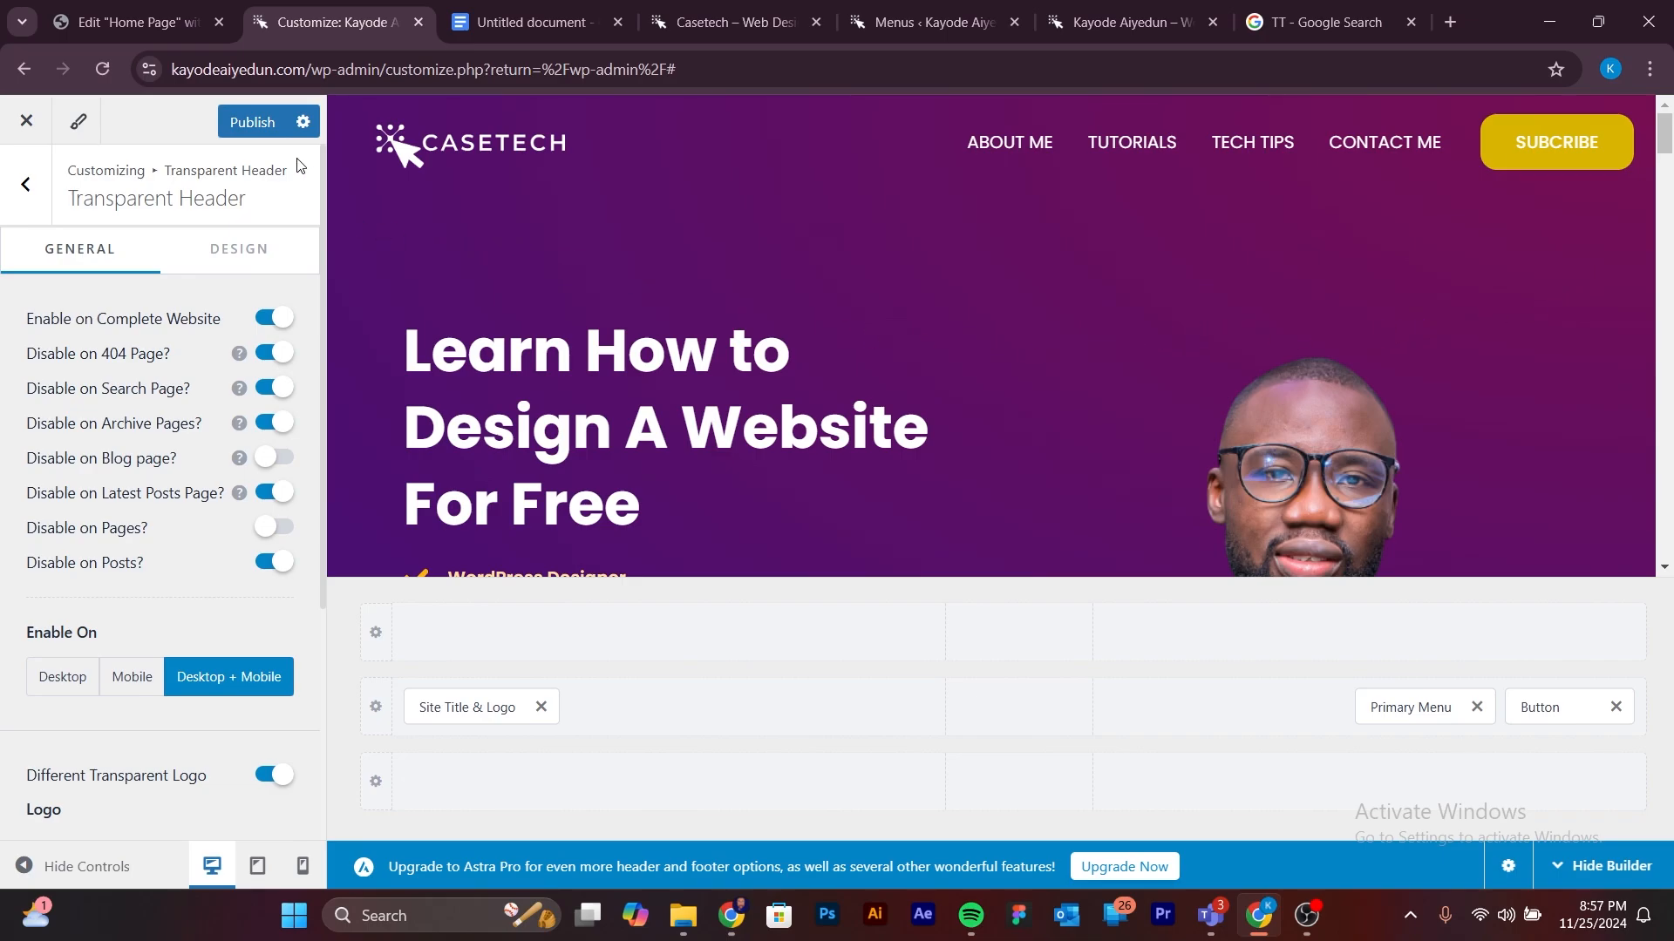
click(251, 123)
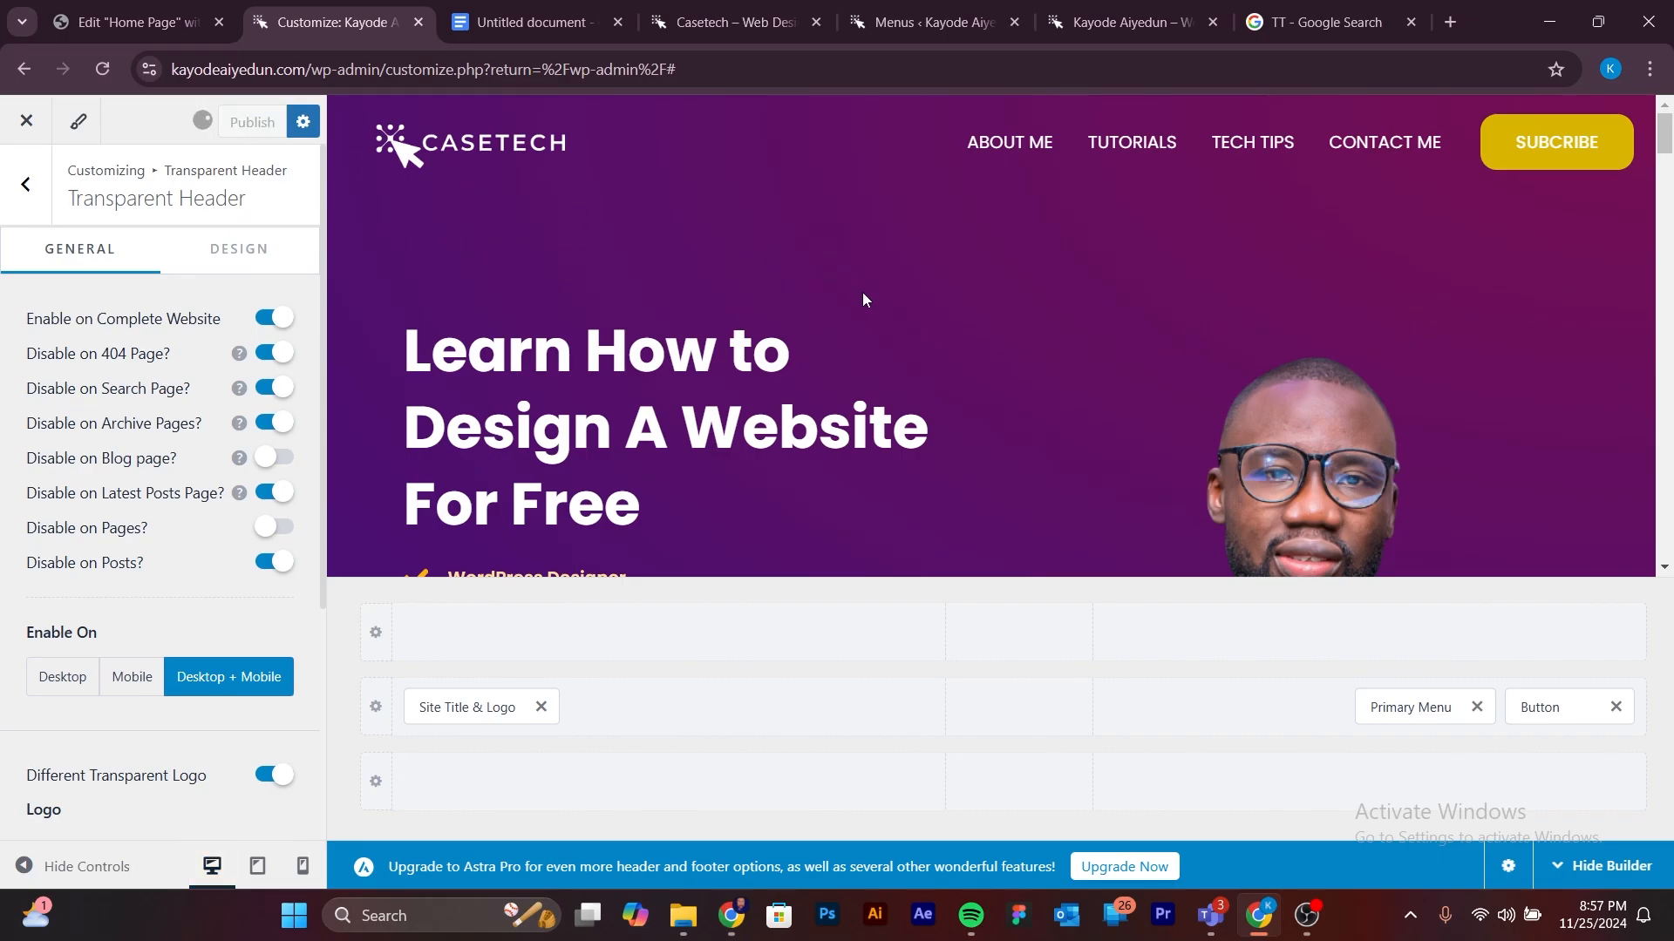